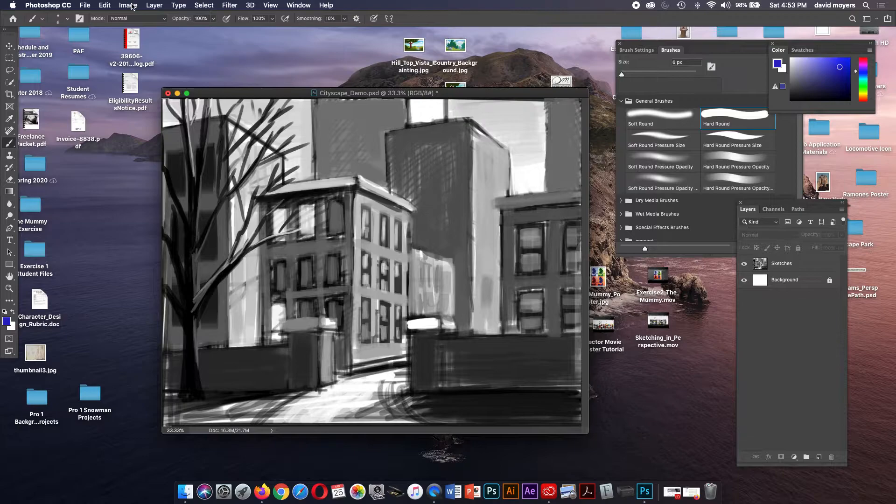
- Review the cityscape sketch's width, height and resolution in Image Size without altering them
click(132, 6)
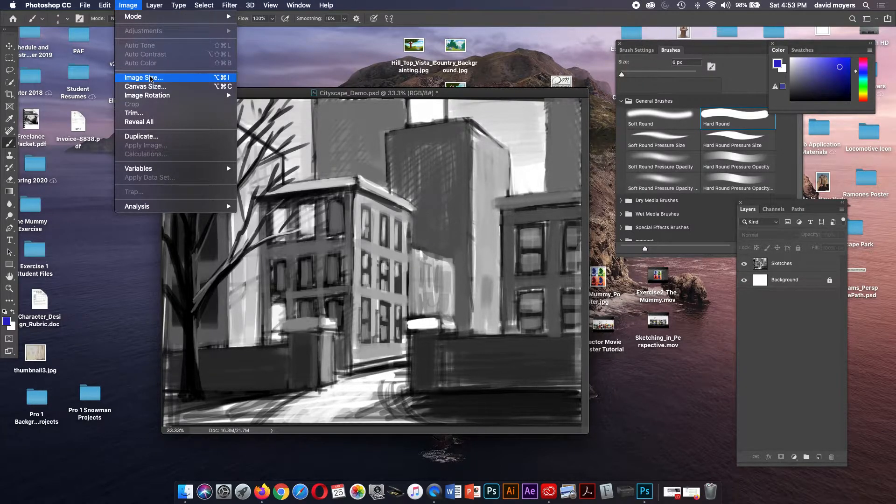
click(145, 78)
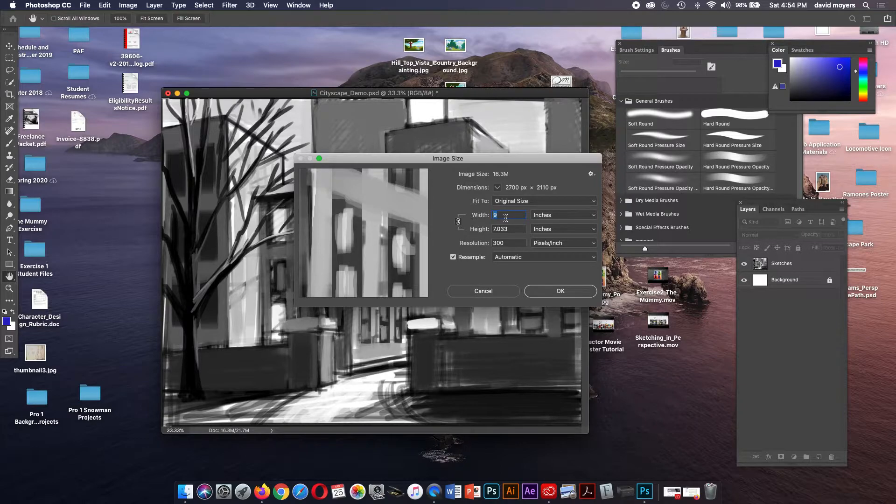
click(550, 291)
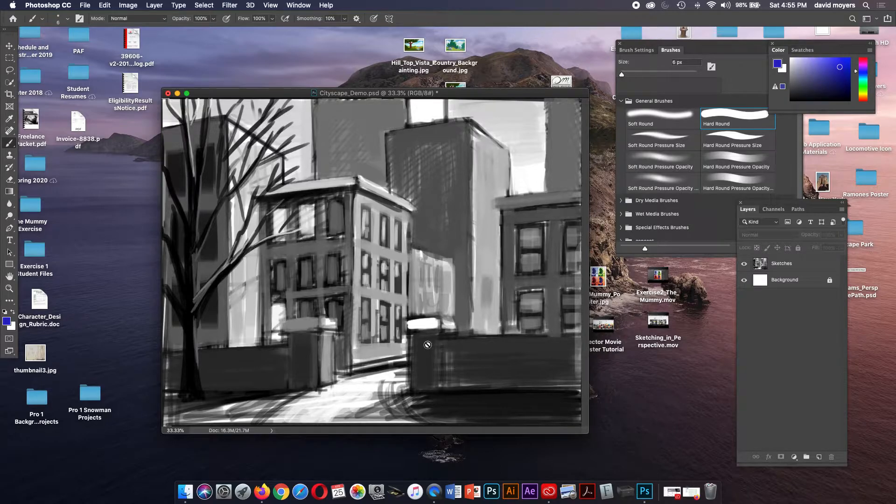
- Switch to Firefox, review the P2-Cityscape assignment page, and open the FREE Perspective Path Tool page on the Digi-Art Quicktools site
click(263, 495)
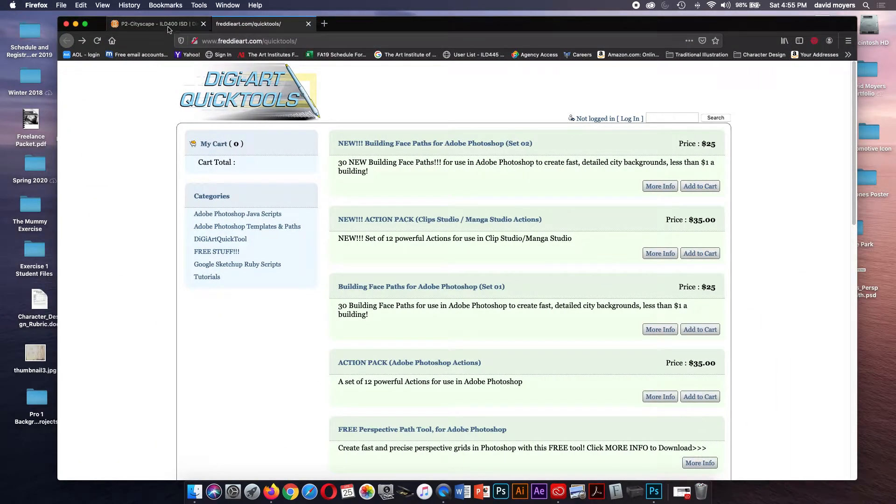
click(167, 27)
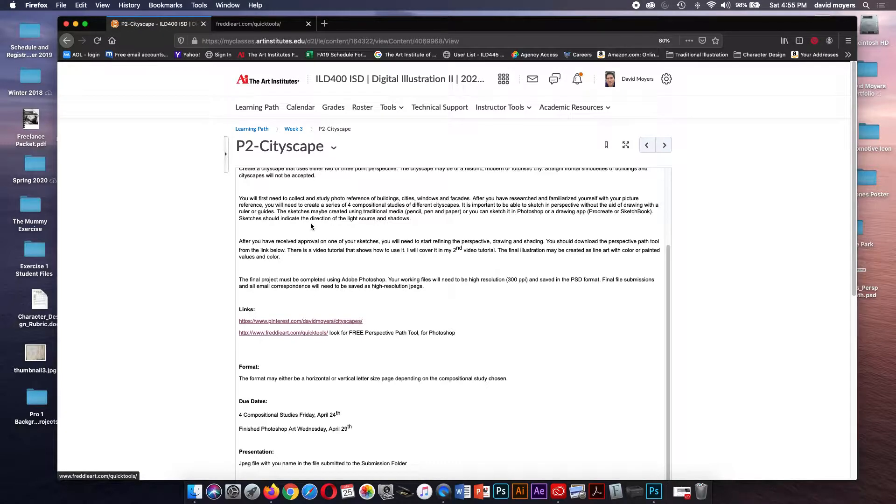
click(248, 23)
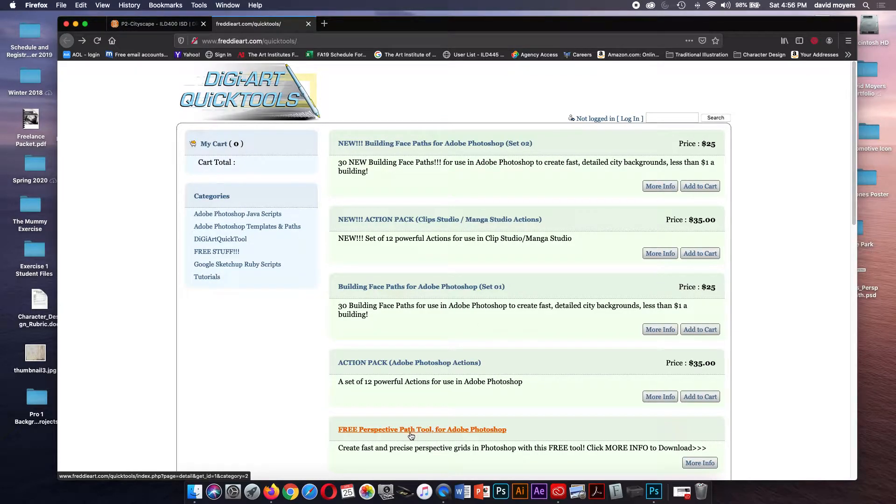
click(379, 435)
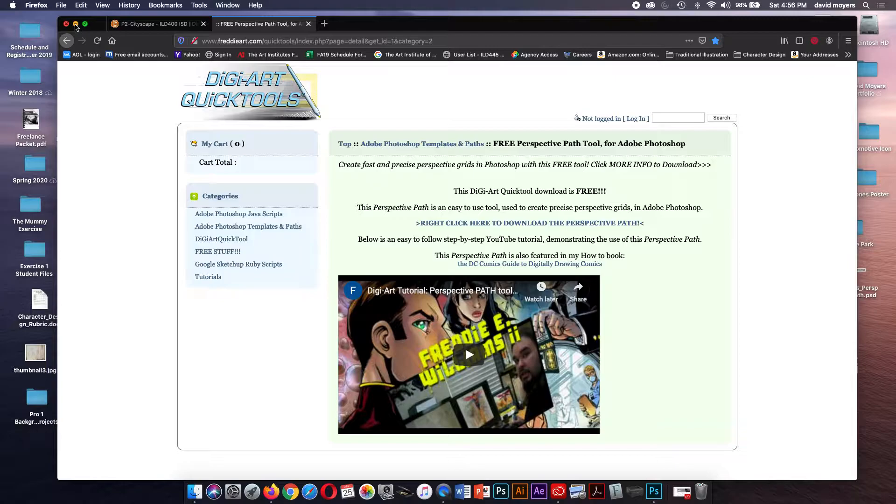
click(75, 24)
click(784, 262)
click(854, 274)
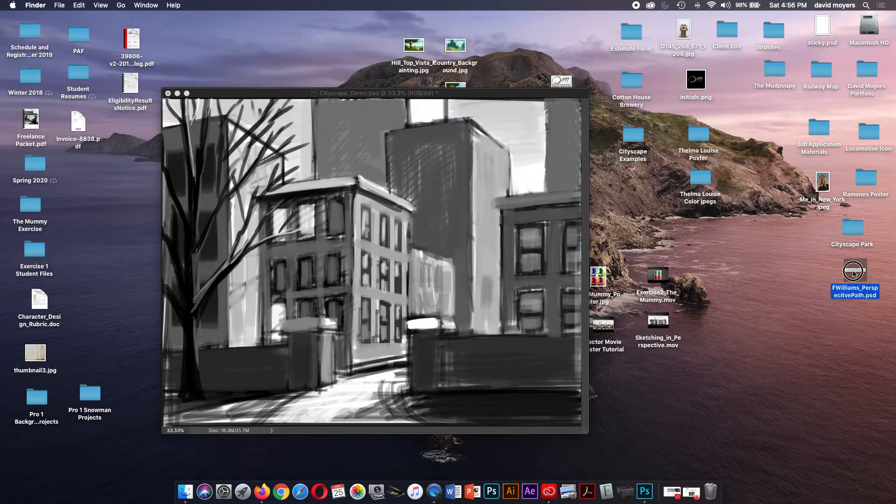
drag(854, 274, 845, 277)
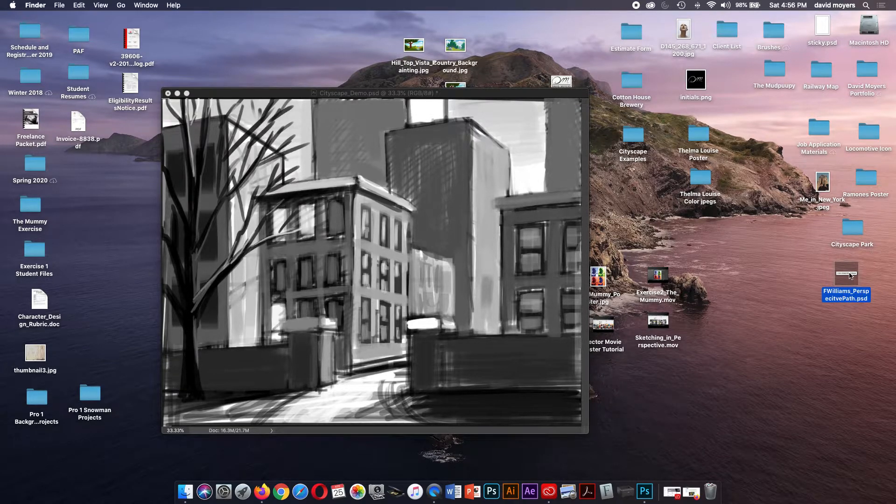
double_click(849, 275)
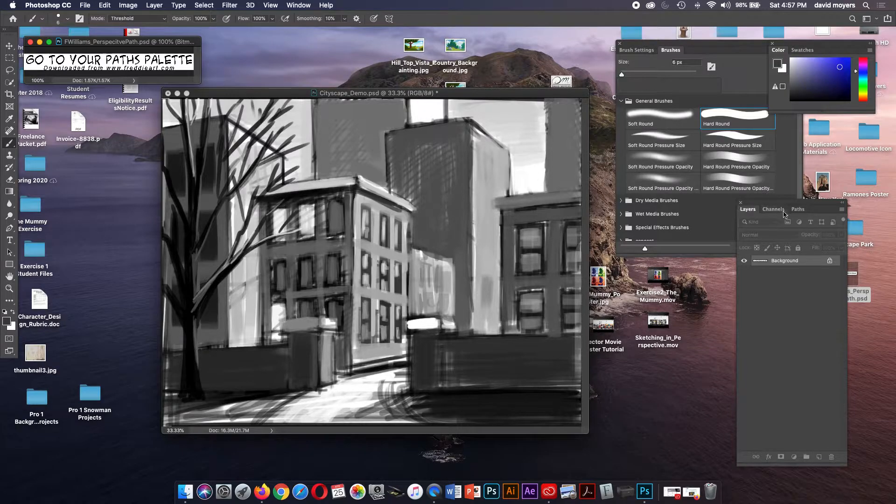
- Select the Perspective path in FWilliams_PerspecitvePath.psd and enlarge its document window to reveal the radiating lines
click(798, 209)
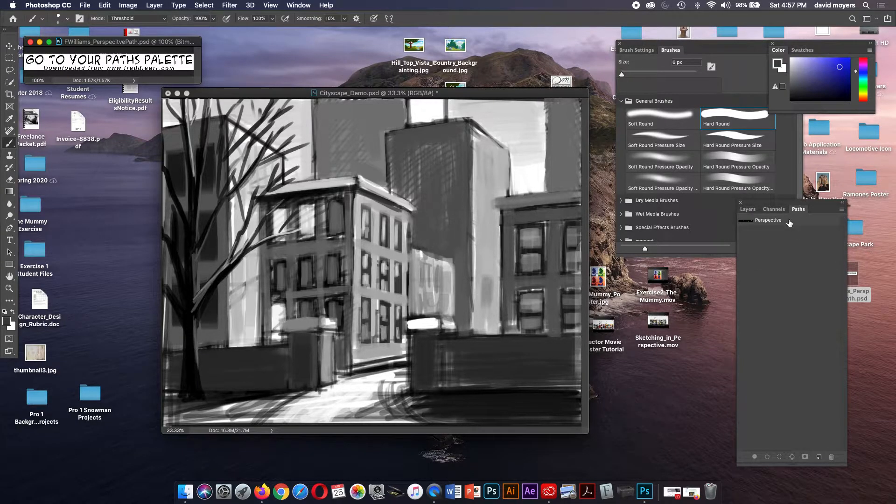
click(789, 222)
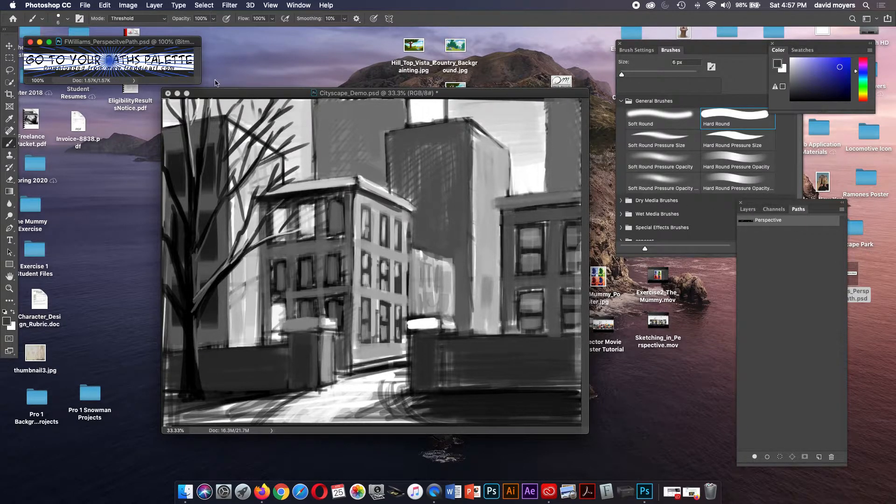
drag(200, 81, 244, 252)
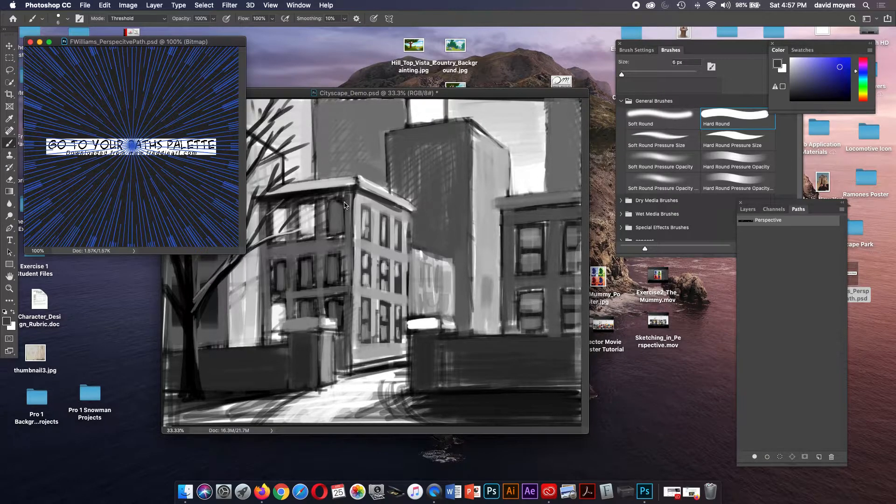
click(790, 221)
mouse_move(209, 43)
mouse_down()
mouse_move(222, 44)
mouse_move(214, 43)
mouse_up()
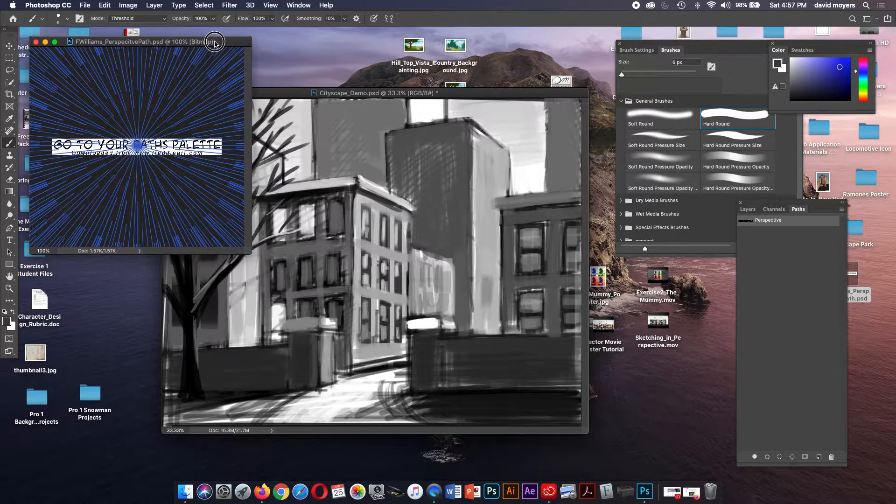
- Arrange the two document windows side by side and copy the Perspective path into Cityscape_Demo.psd
click(269, 94)
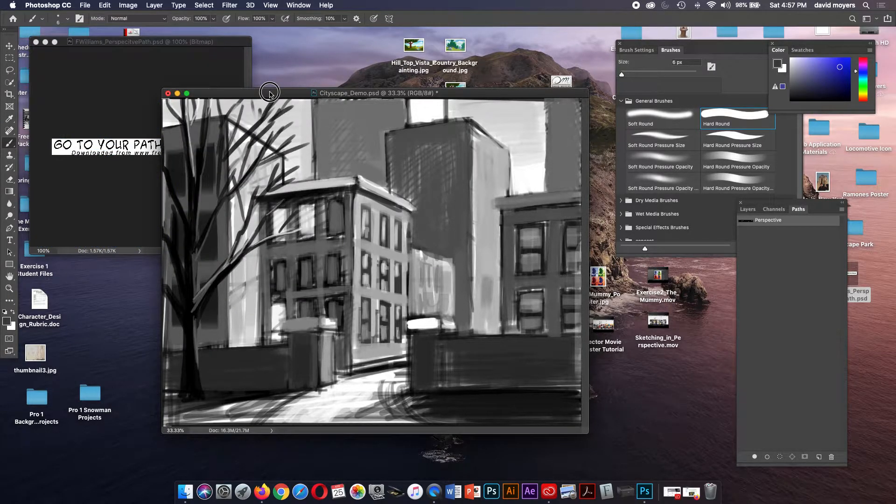
drag(269, 93, 283, 90)
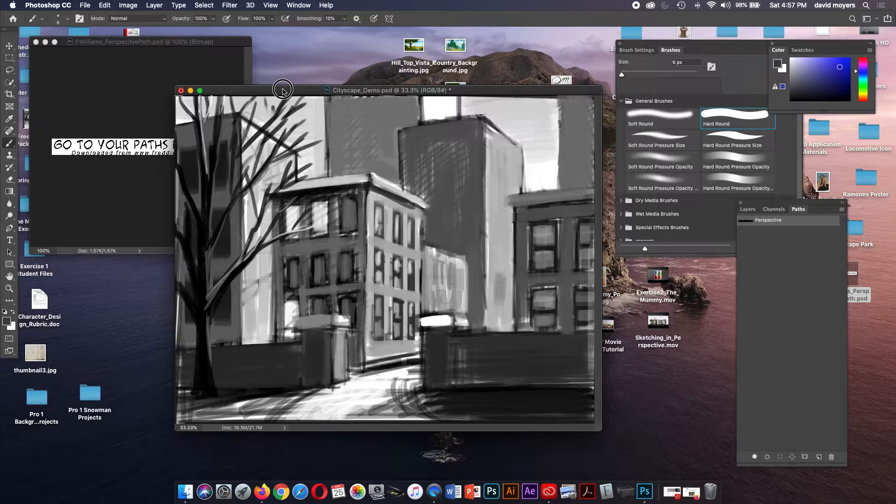
click(184, 45)
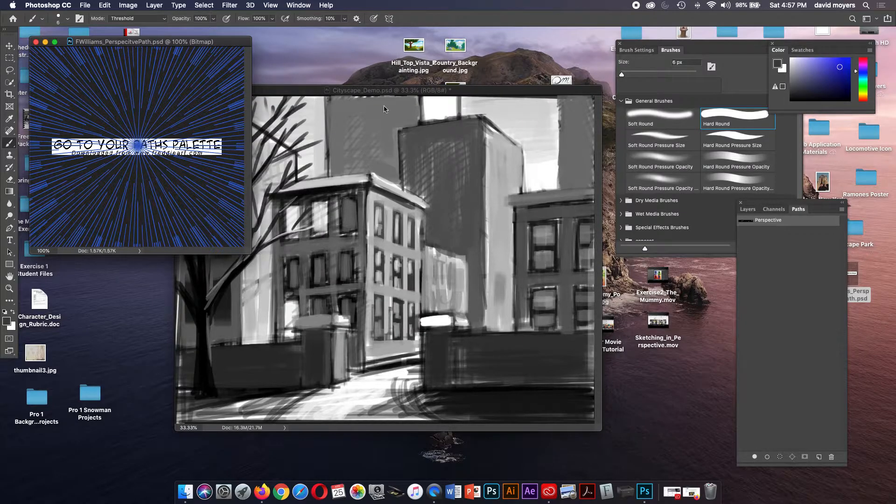
drag(302, 90, 399, 102)
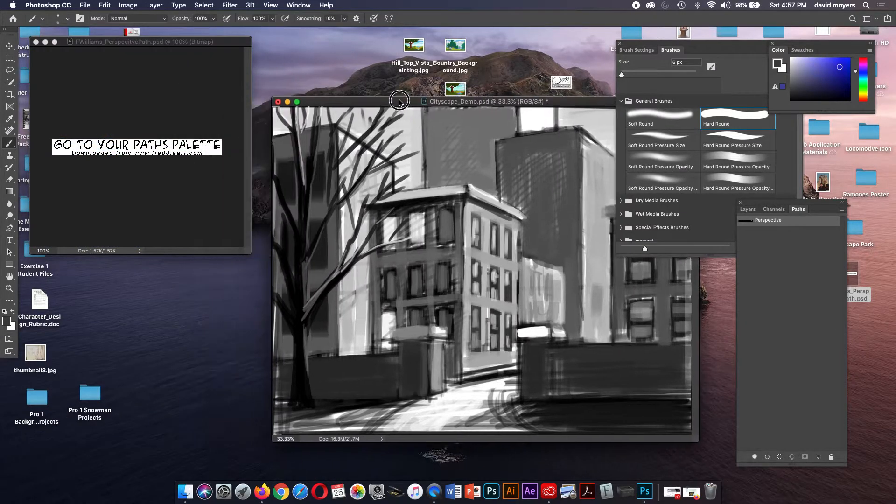
click(225, 41)
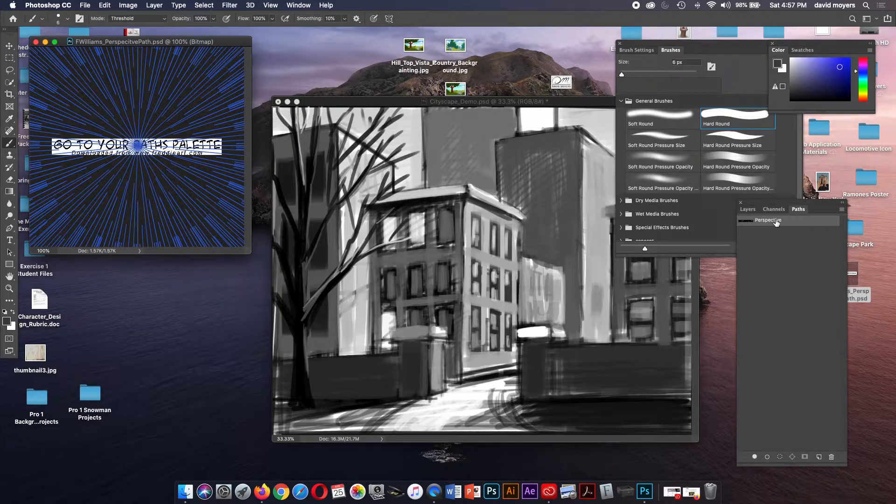
drag(776, 223, 507, 241)
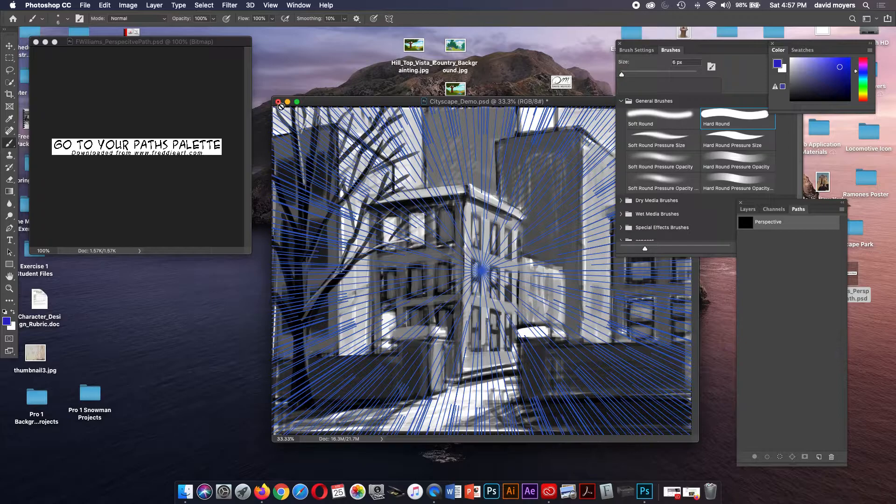
- Free Transform the Perspective path in full-screen mode, scaling it to 141.62% and centering it beyond the sketch's right edge at X 3150 px, Y 1366.70 px
drag(316, 103, 269, 94)
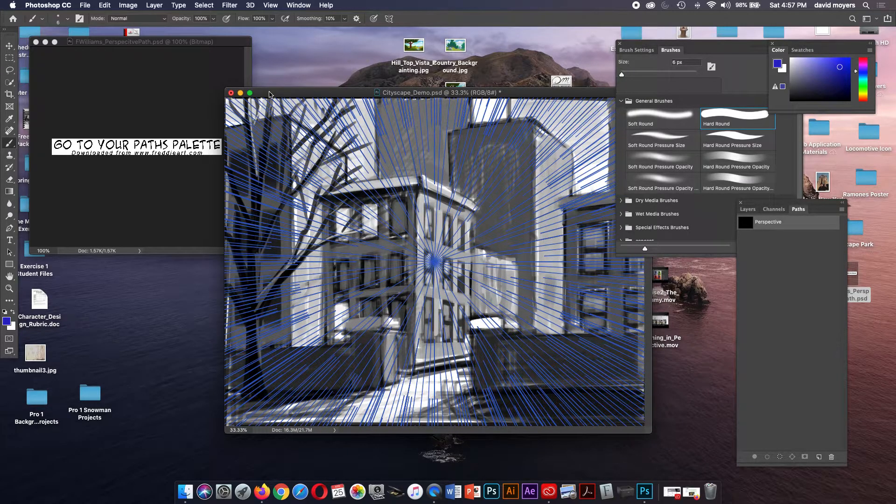
key(f)
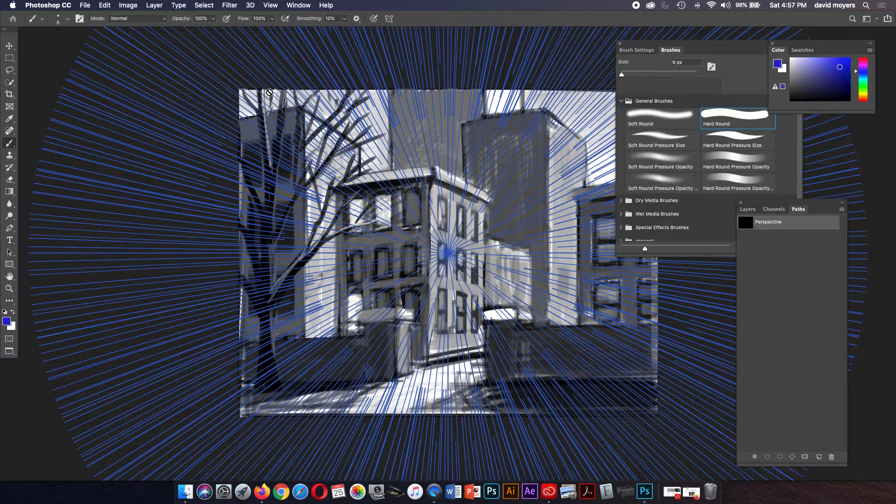
key(super+minus)
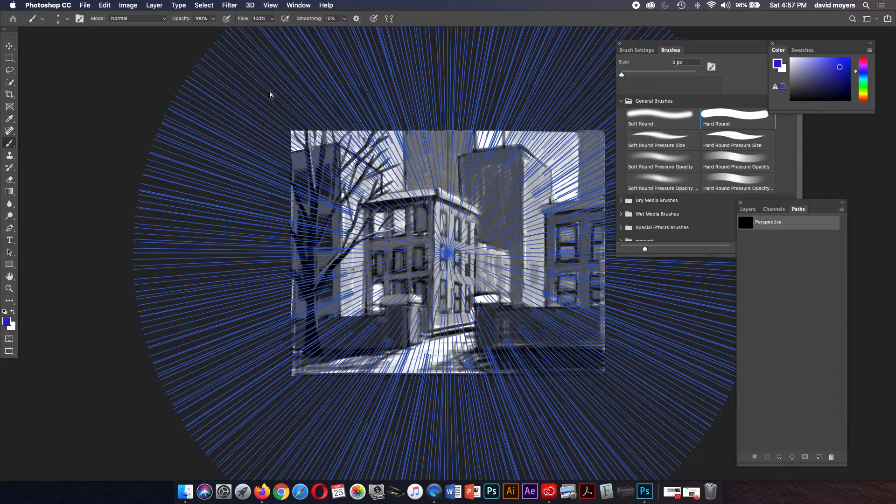
key(super+minus)
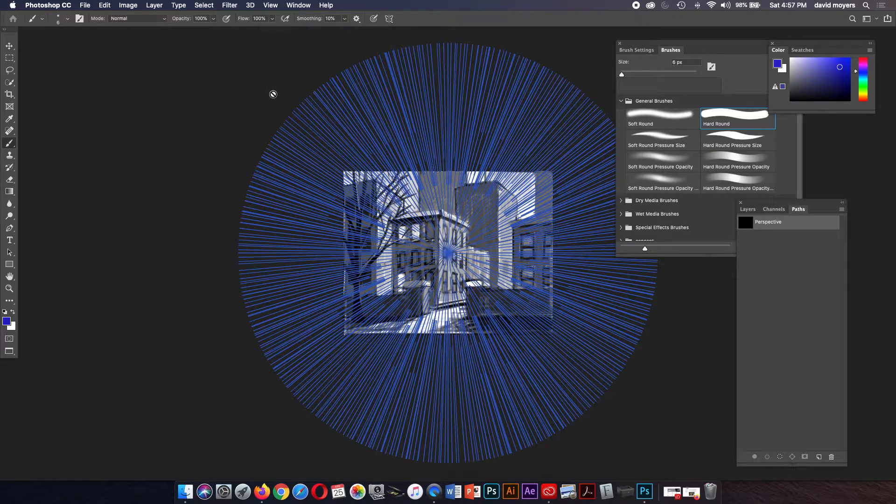
drag(423, 184, 353, 188)
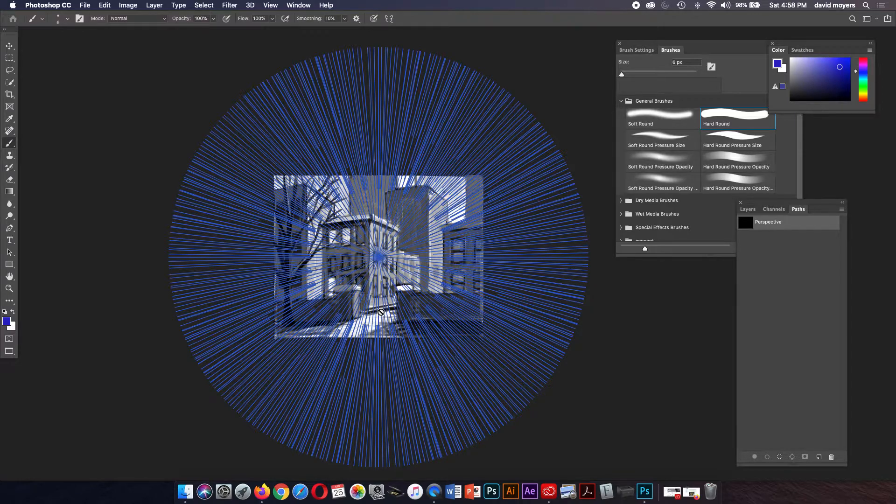
key(super+t)
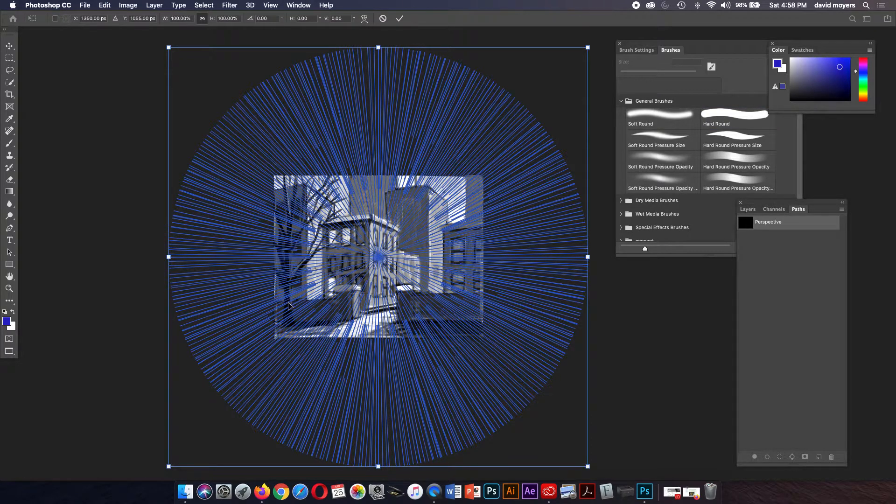
drag(289, 306, 406, 327)
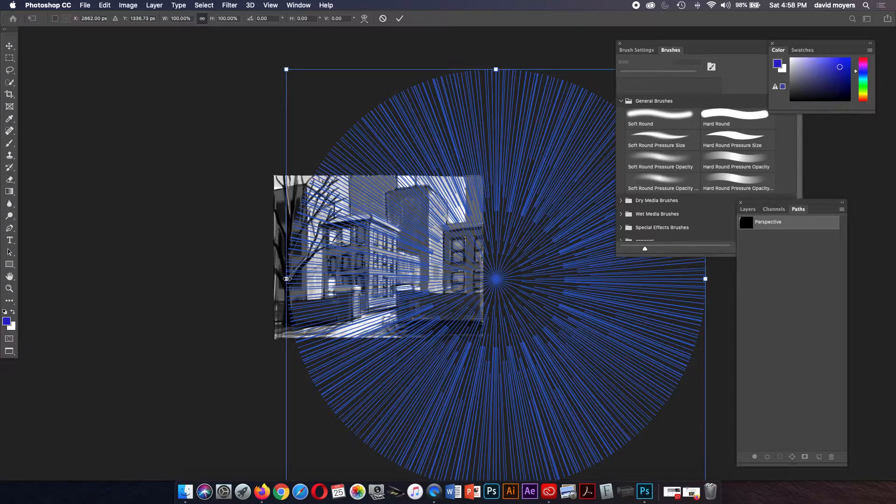
drag(287, 279, 200, 267)
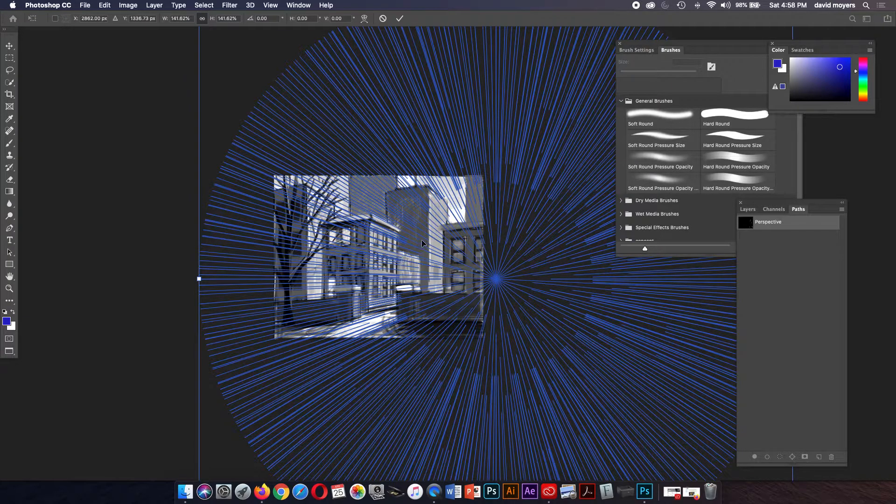
drag(498, 281, 521, 282)
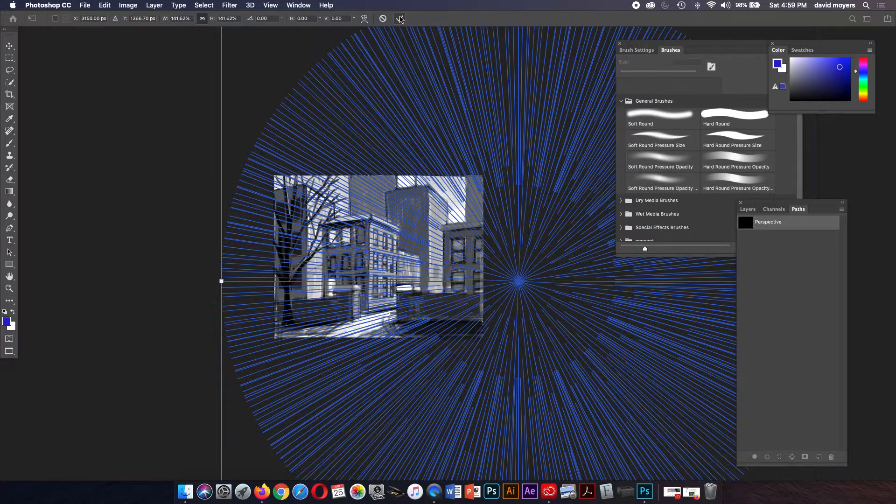
click(400, 19)
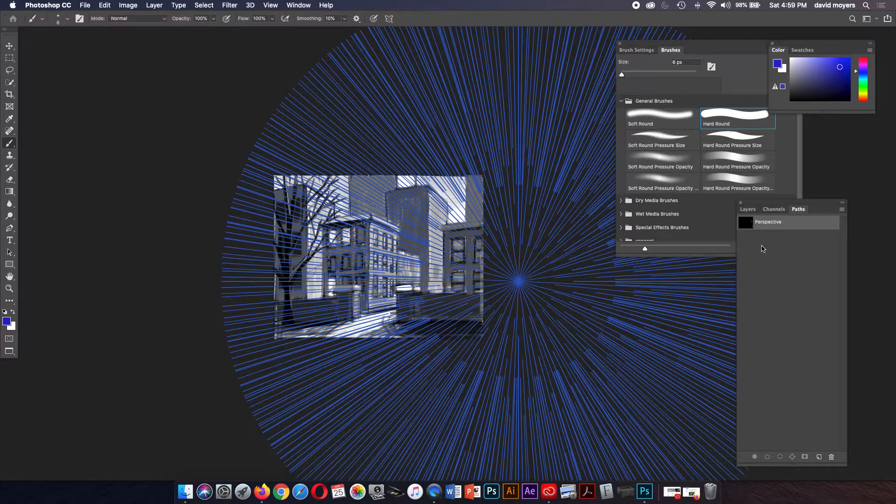
- Hide the Perspective path and show it again, and separate Layers from its group to sit beside Paths
click(761, 249)
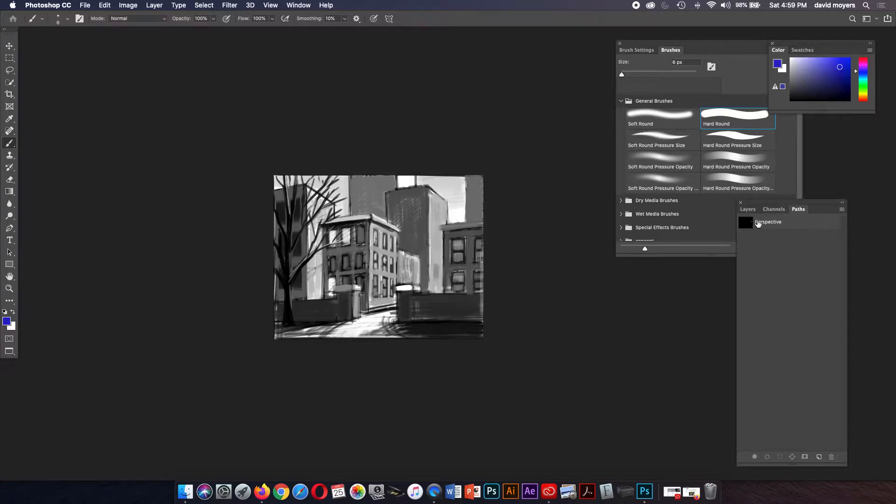
click(758, 223)
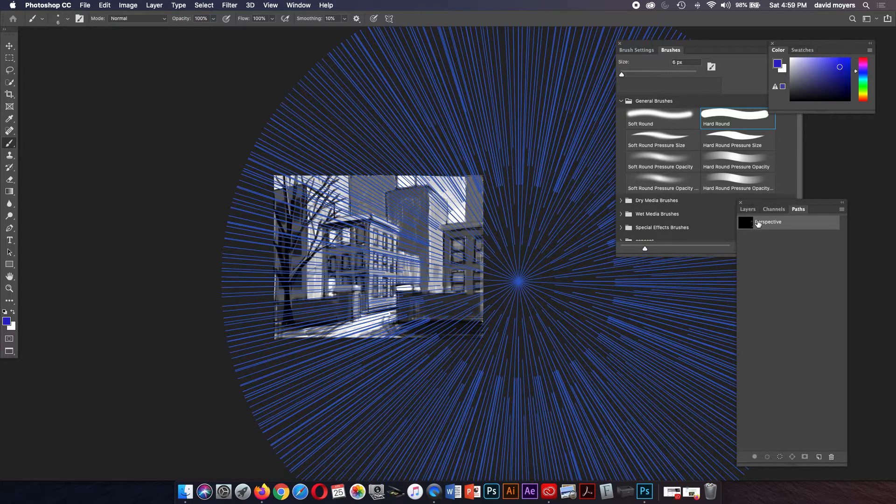
click(749, 209)
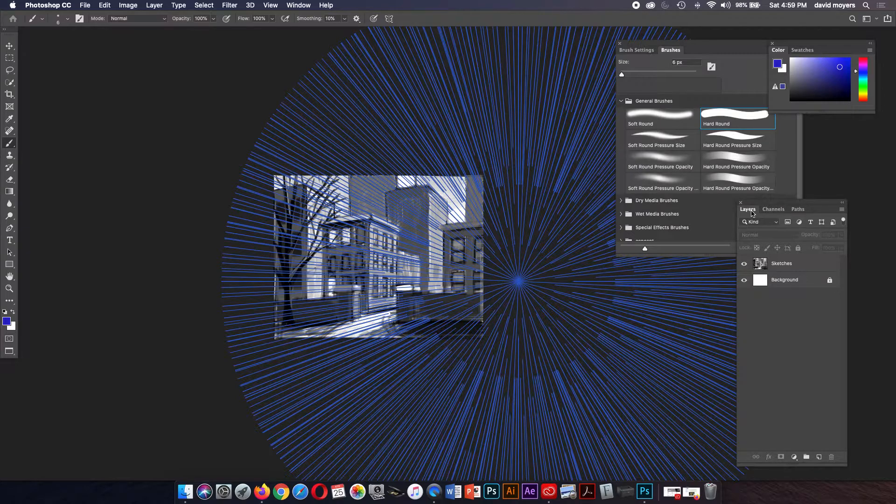
mouse_move(752, 213)
mouse_down()
mouse_move(632, 215)
mouse_move(742, 211)
mouse_up()
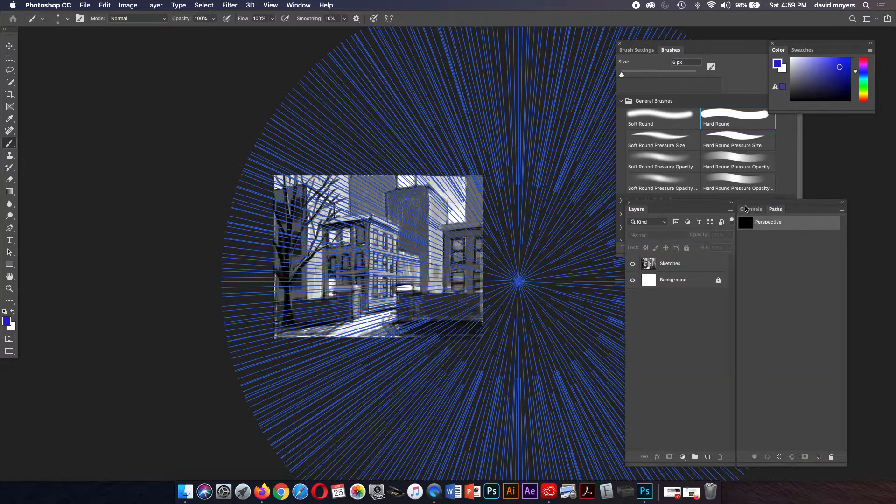
drag(744, 208, 757, 205)
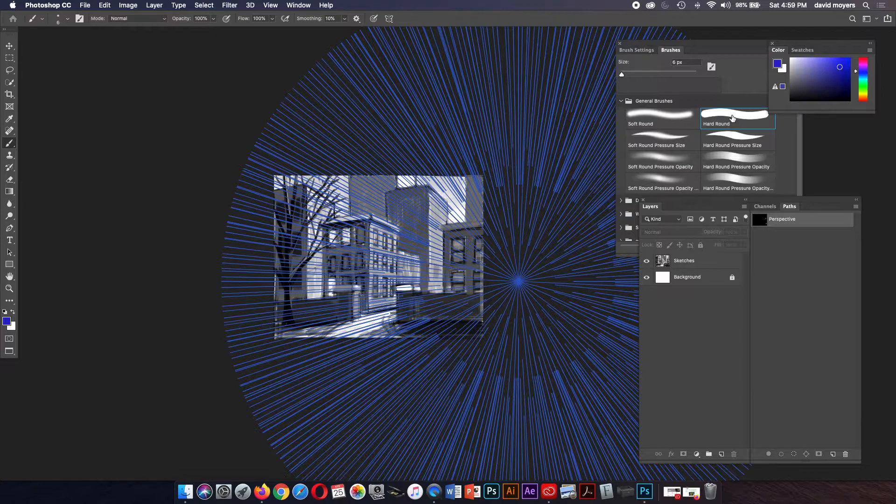
- Choose the Hard Round brush at 6 px and add a new layer above the Sketches layer
click(732, 117)
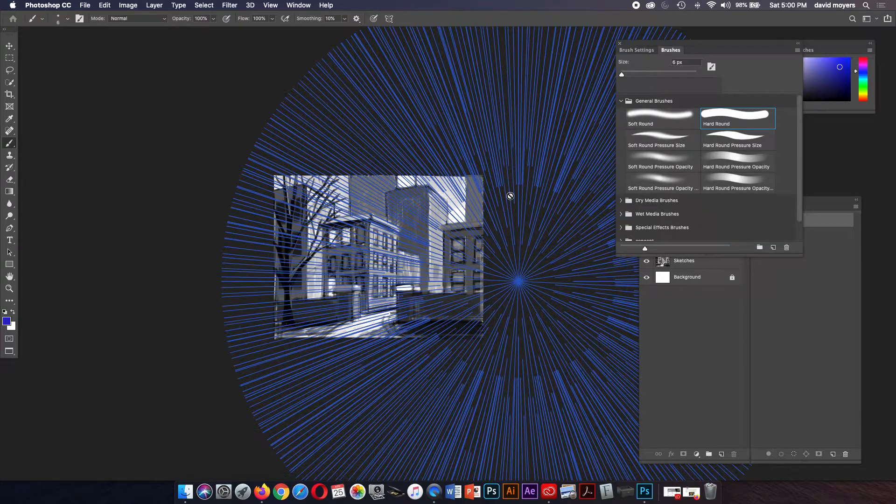
click(678, 302)
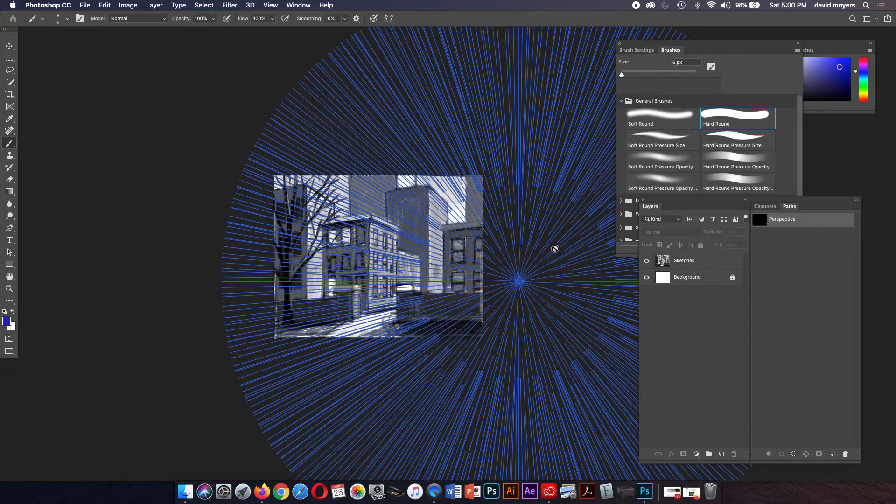
click(712, 260)
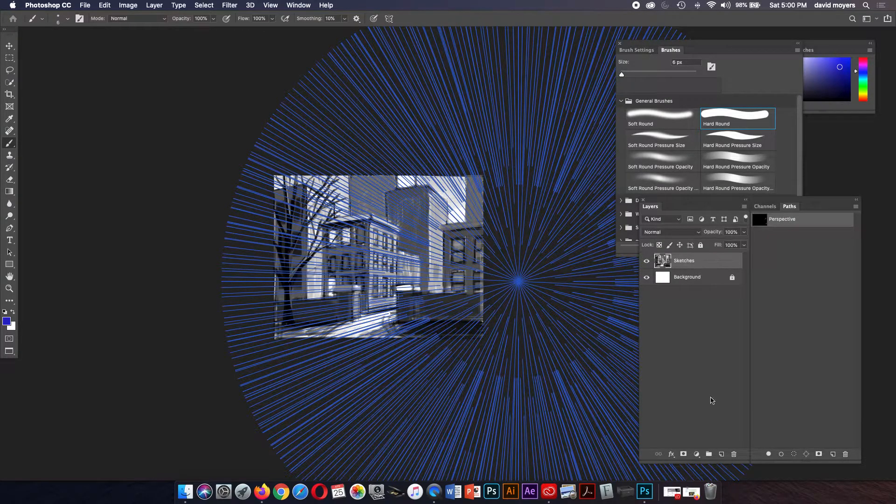
click(722, 455)
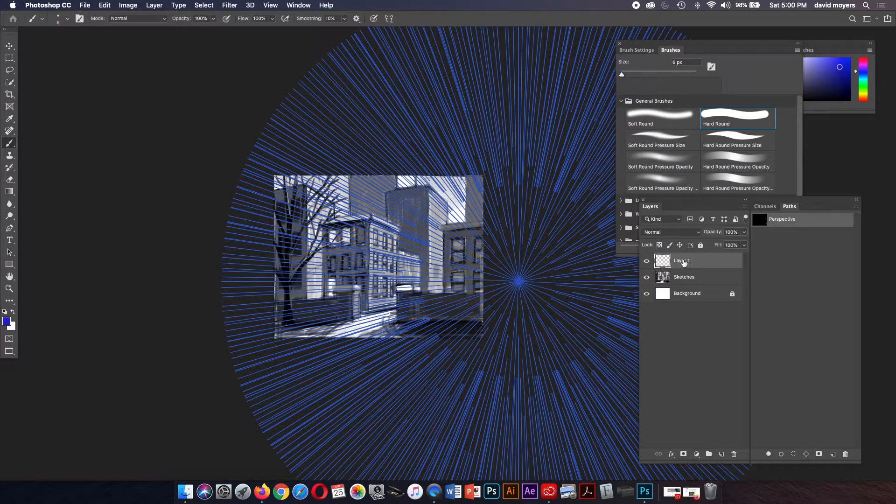
- Name the new layer Right Guides and stroke the Perspective path onto it with the blue brush
key(r)
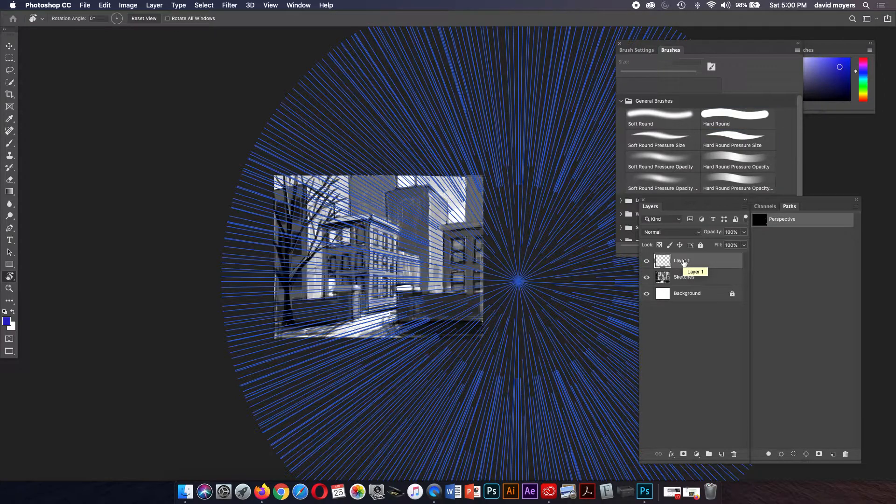
key(t)
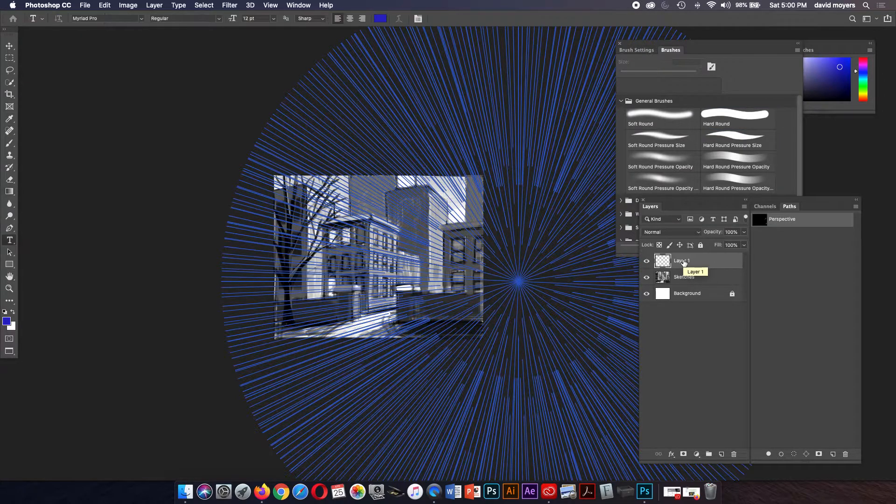
double_click(682, 260)
text(Rightr)
key(BackSpace)
text(Gu)
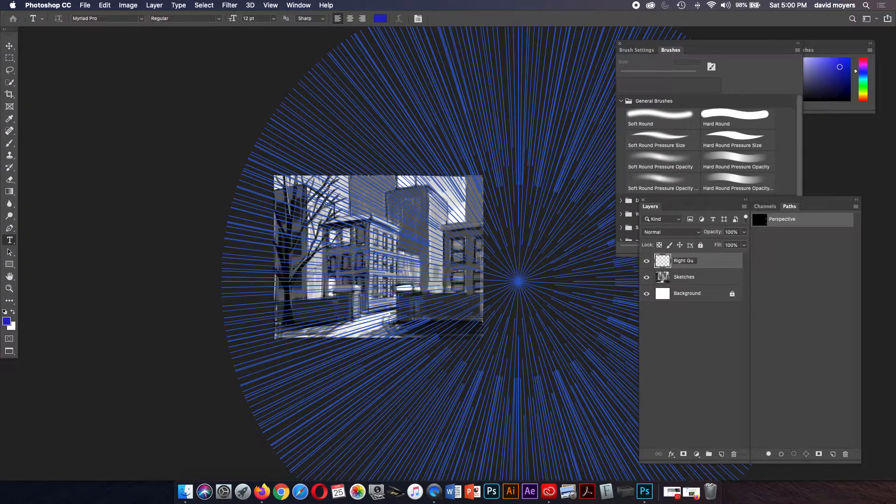
text(ddes)
key(b)
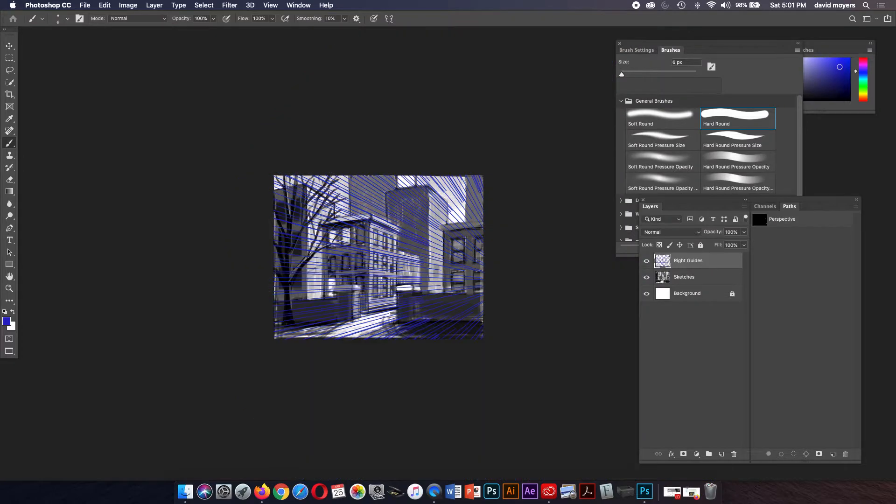
- Toggle the Right Guides layer's visibility to compare its lines with the sketch, leaving the layer hidden
click(646, 261)
click(646, 261)
click(646, 261)
click(646, 261)
click(646, 261)
click(646, 260)
click(646, 261)
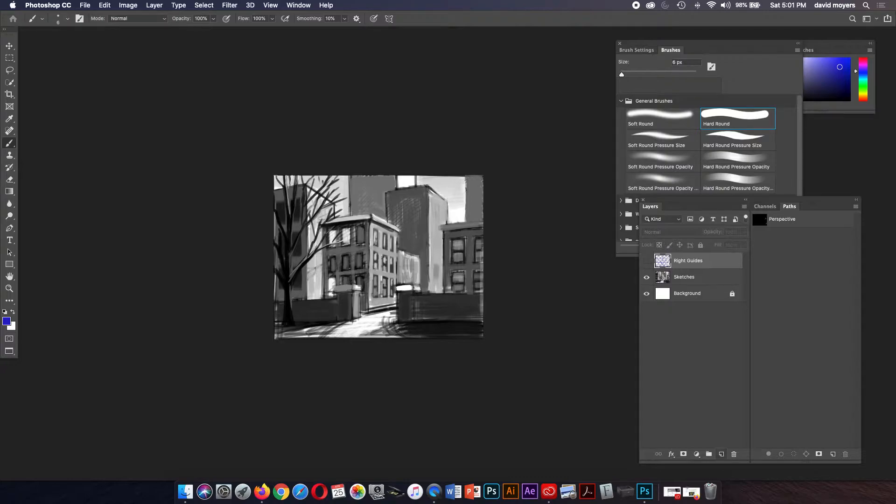
- Add a new layer above Right Guides and name it Left Guides
click(721, 454)
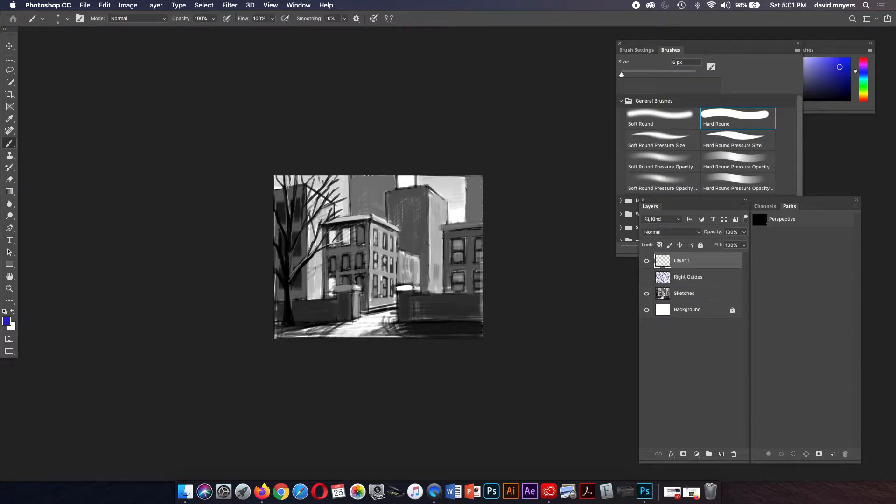
double_click(693, 261)
text(Left Gudes)
key(BackSpace)
key(BackSpace)
text(ides)
key(Return)
- Free Transform the Perspective path, scaling it to 318.12% and centering it far beyond the sketch's left edge at X -5544 px, Y 1600.50 px
click(787, 220)
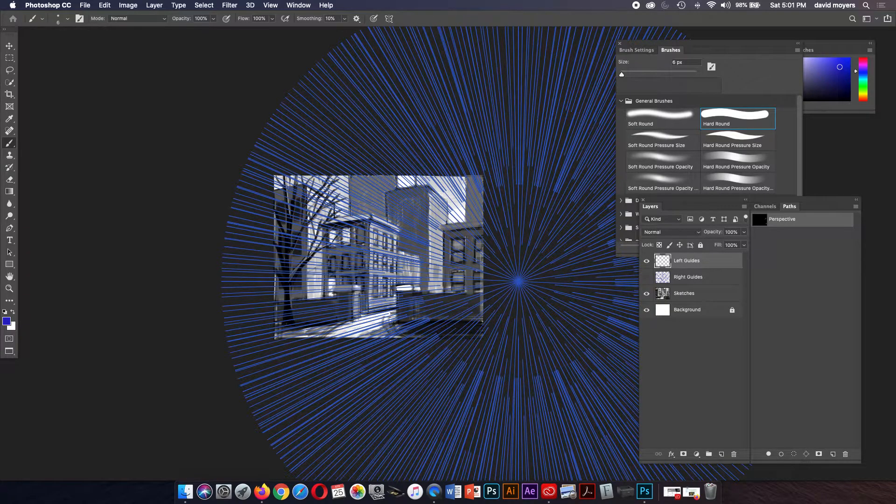
key(super+t)
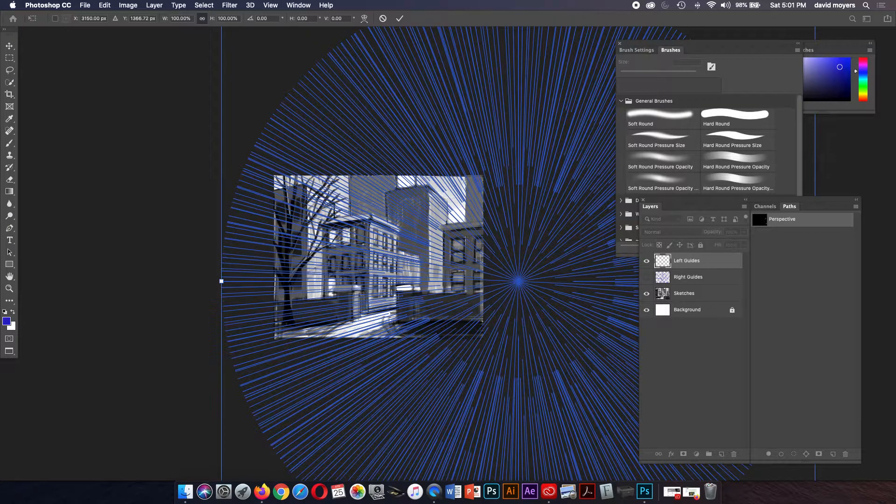
drag(618, 280, 2, 283)
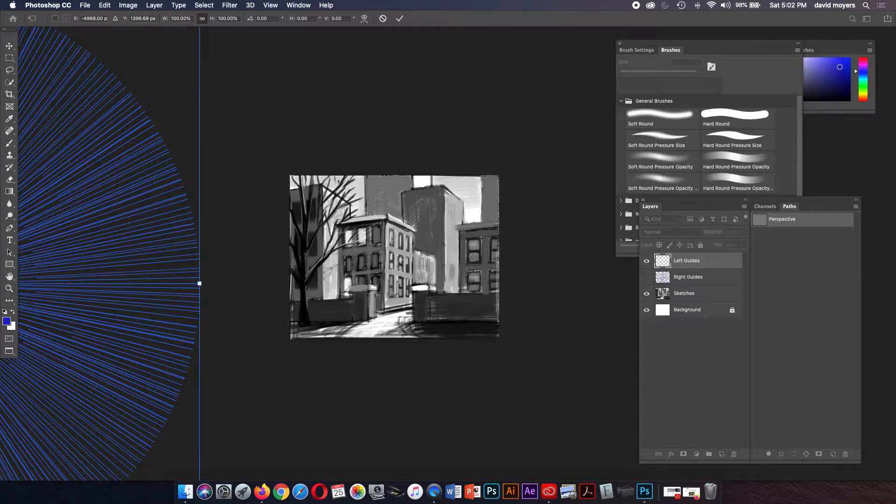
drag(140, 282, 100, 288)
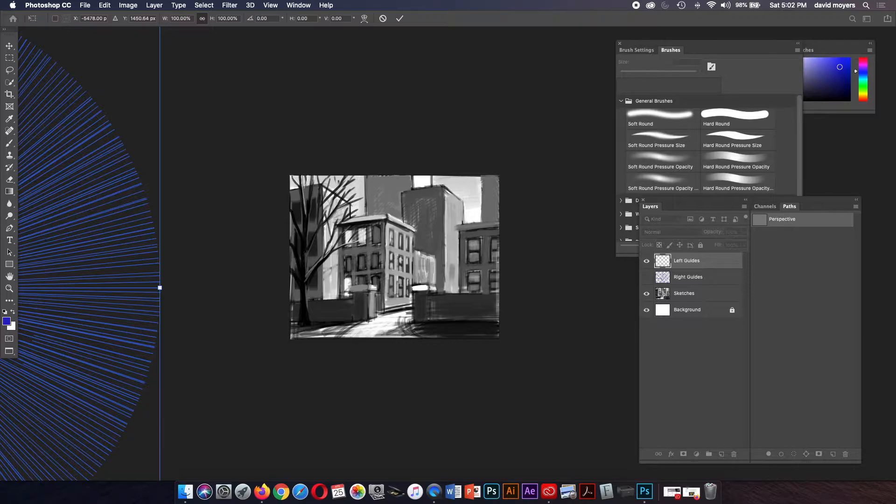
drag(160, 287, 807, 288)
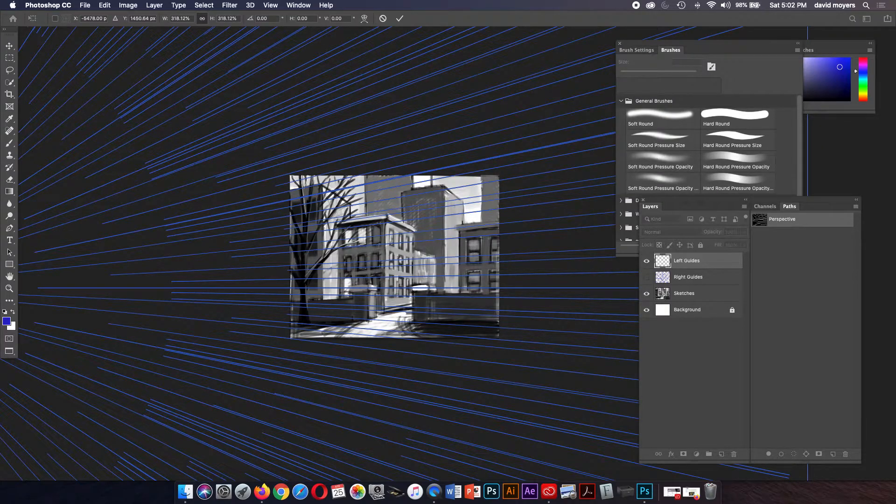
drag(511, 313, 506, 324)
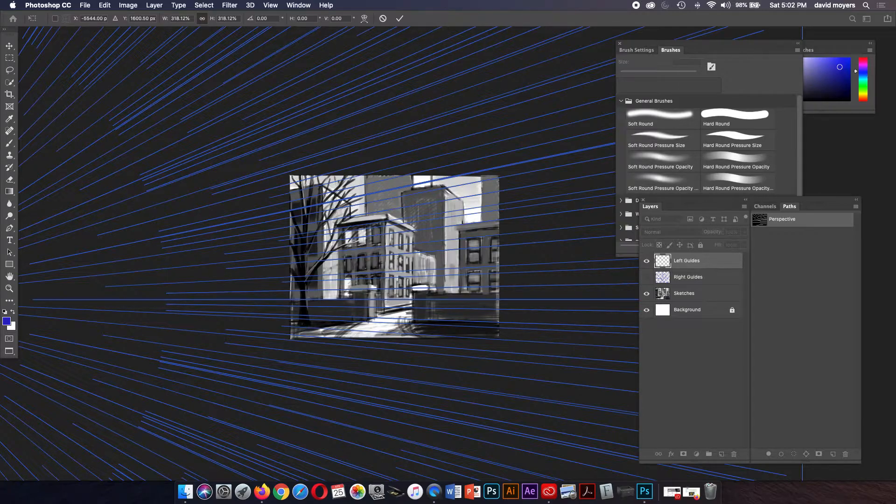
key(Return)
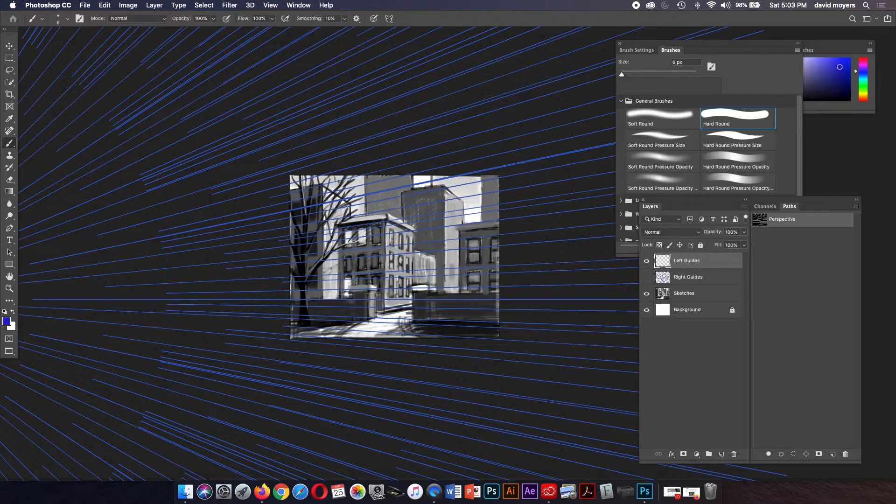
- Set the foreground color to dark red b61313 and stroke the Perspective path onto the Left Guides layer
click(7, 321)
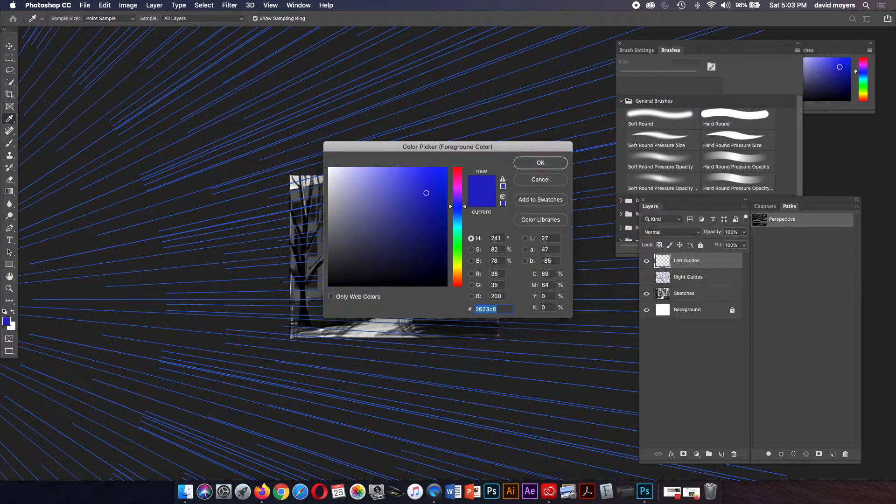
drag(458, 207, 458, 167)
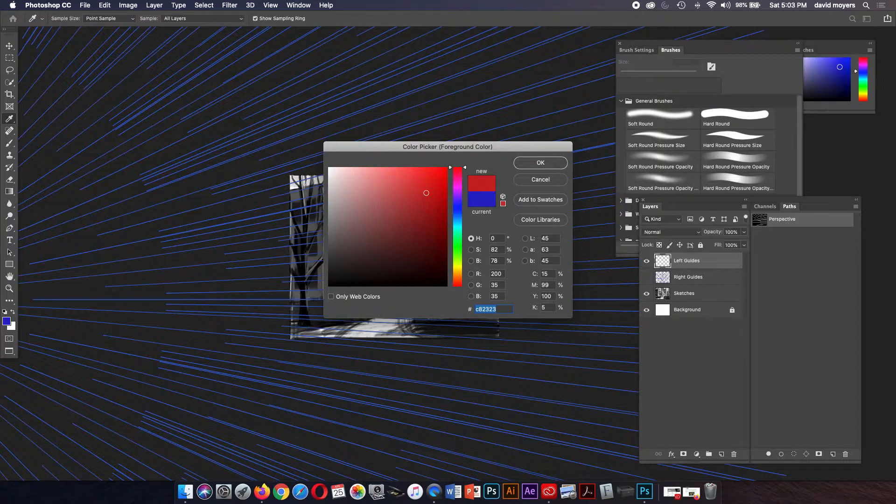
drag(426, 193, 434, 202)
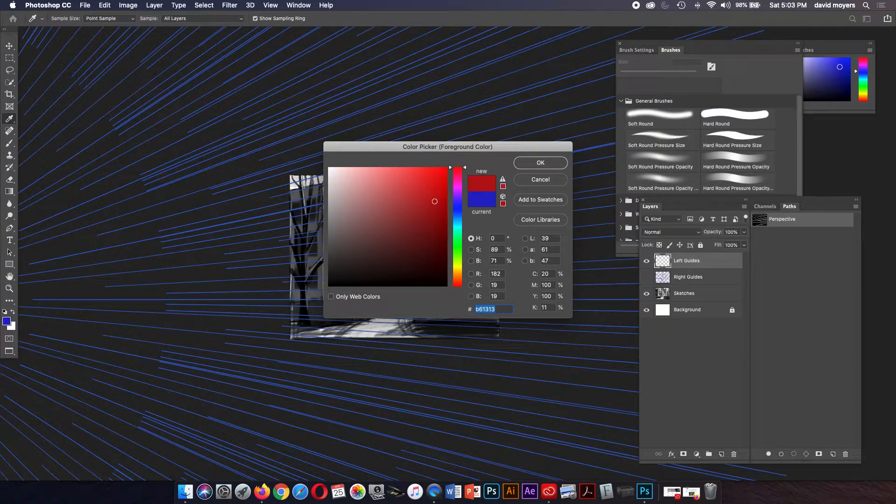
key(Return)
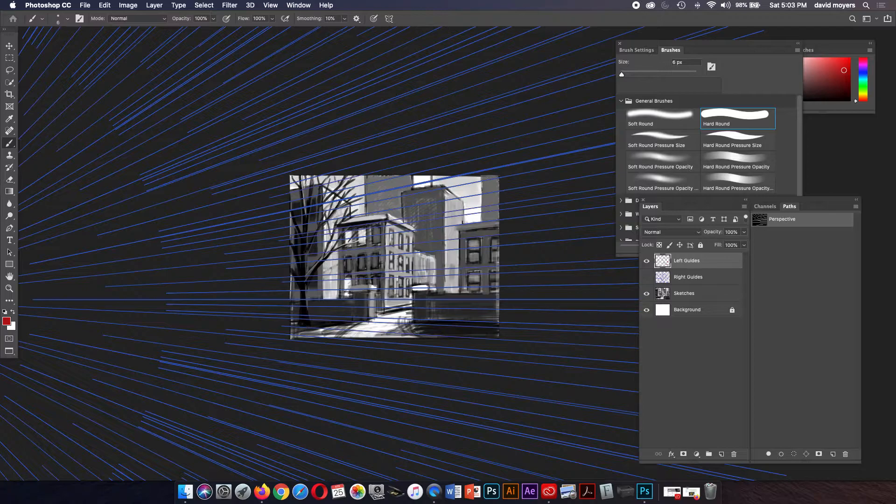
click(801, 280)
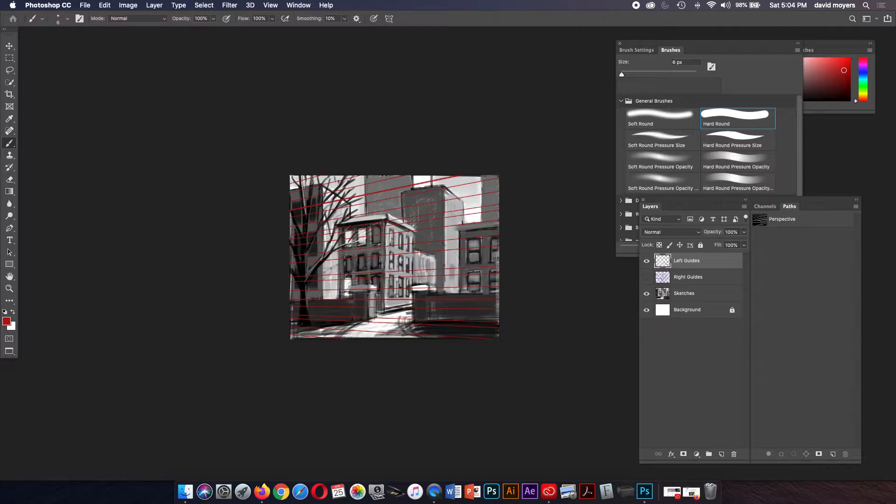
- Add a new layer above Left Guides and lower the Sketches layer's opacity to 30%
click(722, 454)
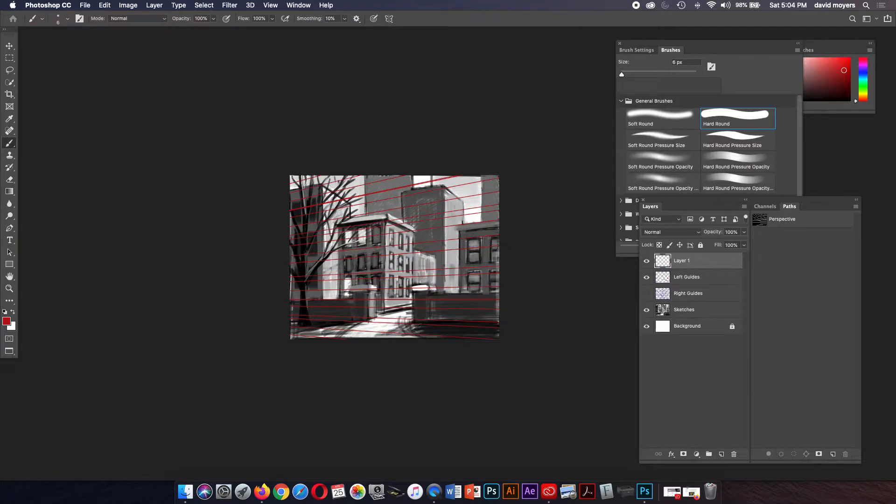
click(684, 310)
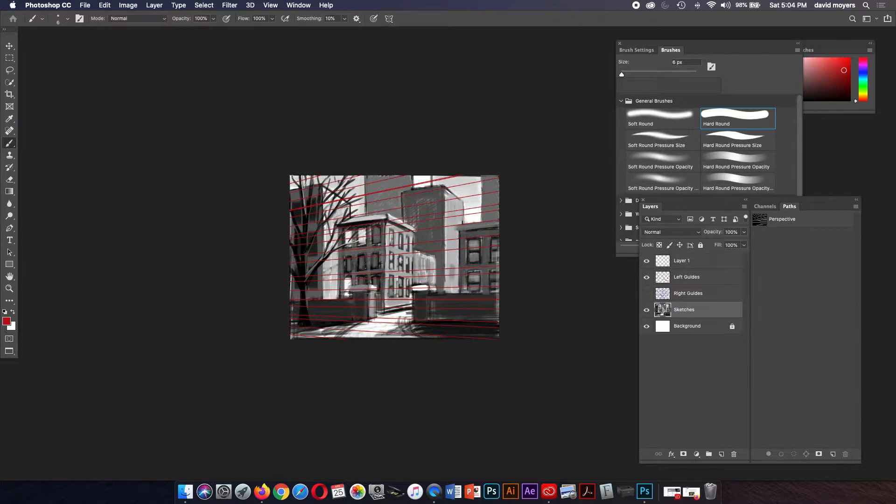
click(744, 244)
drag(742, 243, 712, 244)
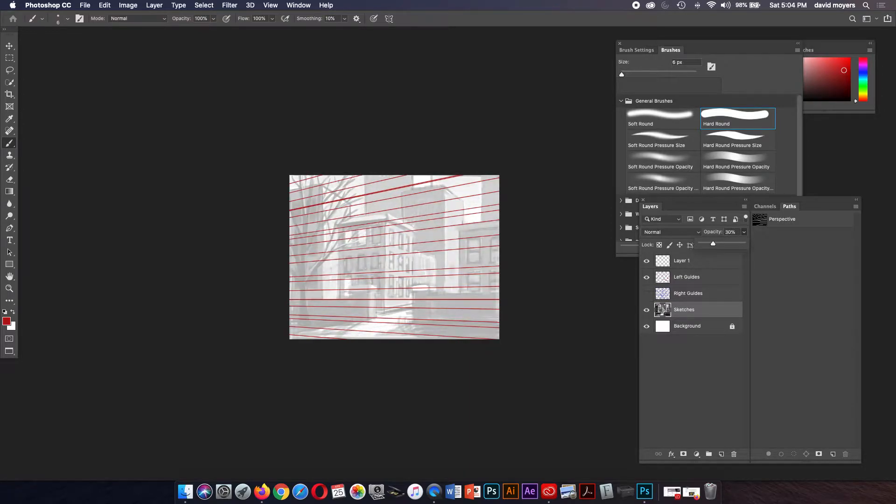
- Lower the Left Guides layer's opacity to 49%
click(686, 277)
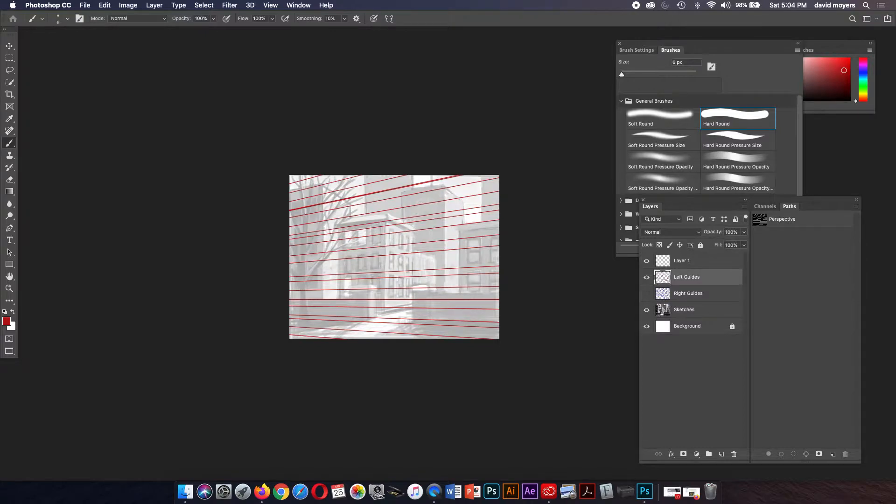
click(743, 232)
drag(742, 243, 721, 243)
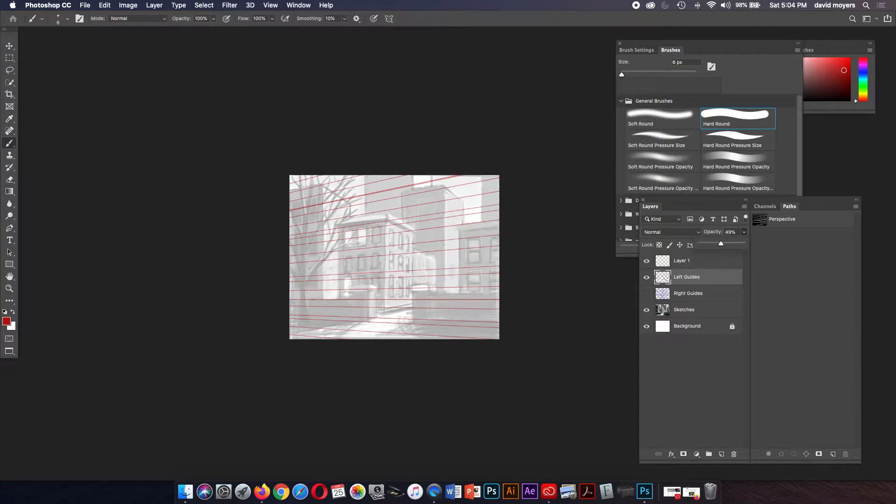
- Choose the Line tool and set it to draw as Pixels
key(z)
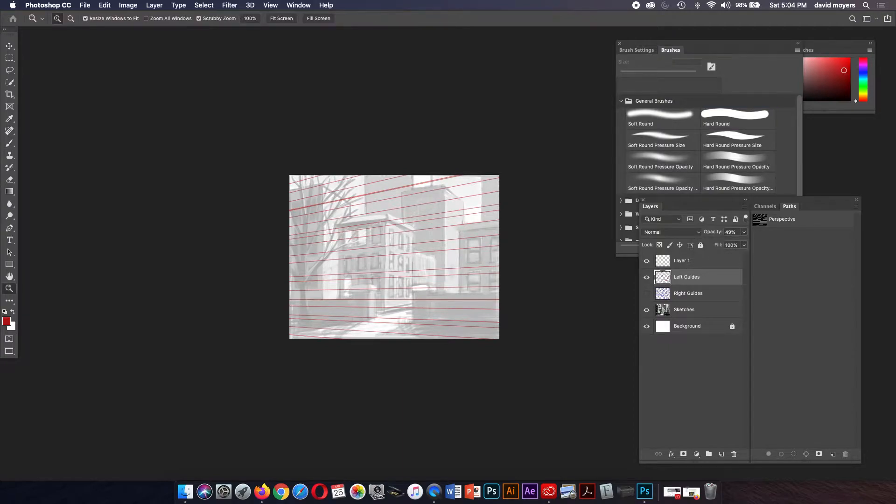
click(403, 274)
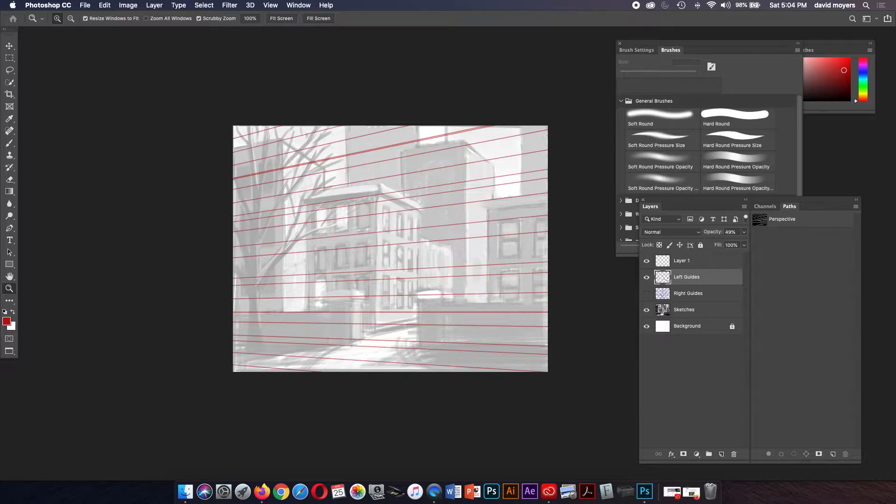
click(335, 242)
drag(335, 242, 285, 230)
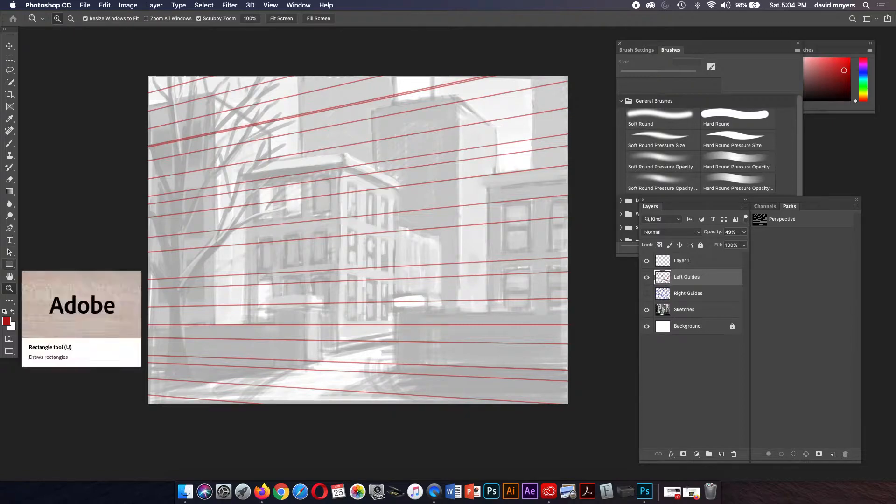
click(9, 264)
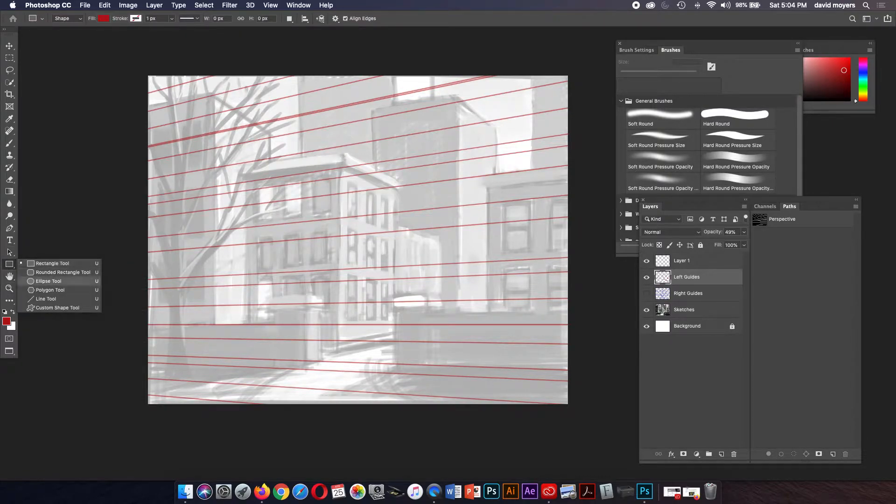
click(46, 298)
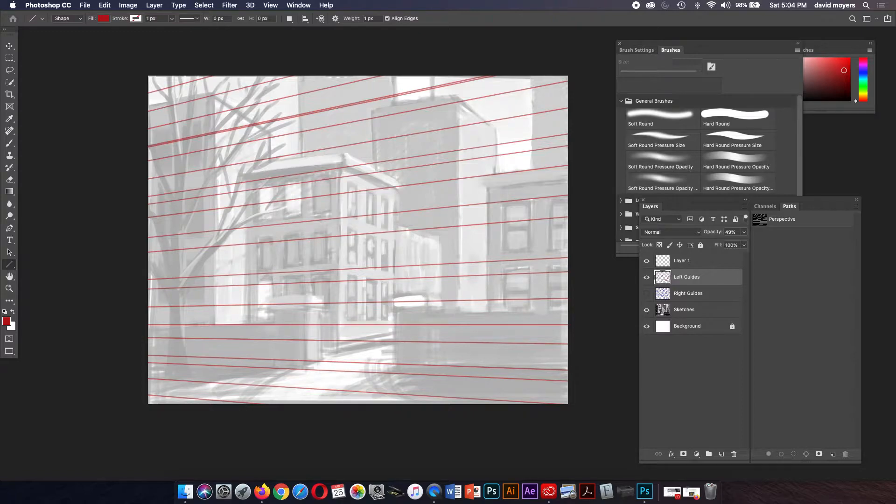
click(66, 18)
click(72, 32)
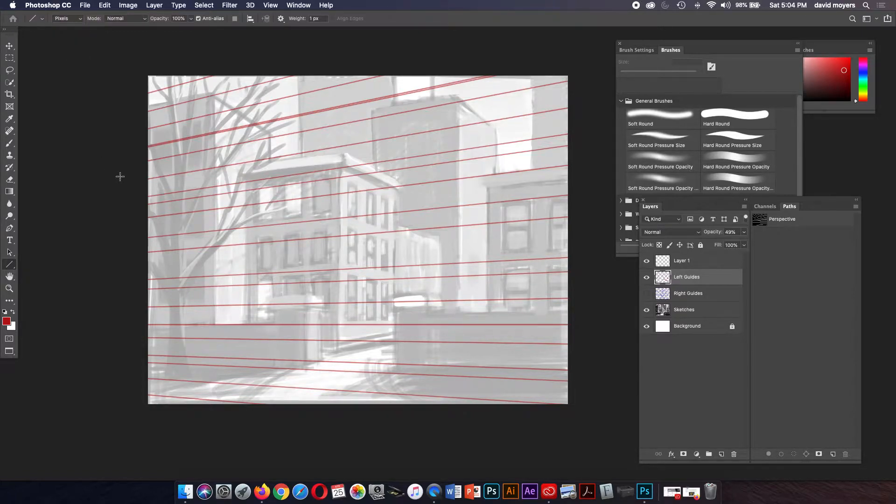
- Reset the foreground color to default black and set the line weight to 6 px
click(4, 312)
click(312, 19)
drag(312, 20, 307, 20)
text(6)
key(Return)
- Draw a black line on Layer 1 along the right-hand building's roofline, following the slope of the red guides
drag(479, 176, 570, 165)
key(super+z)
click(682, 261)
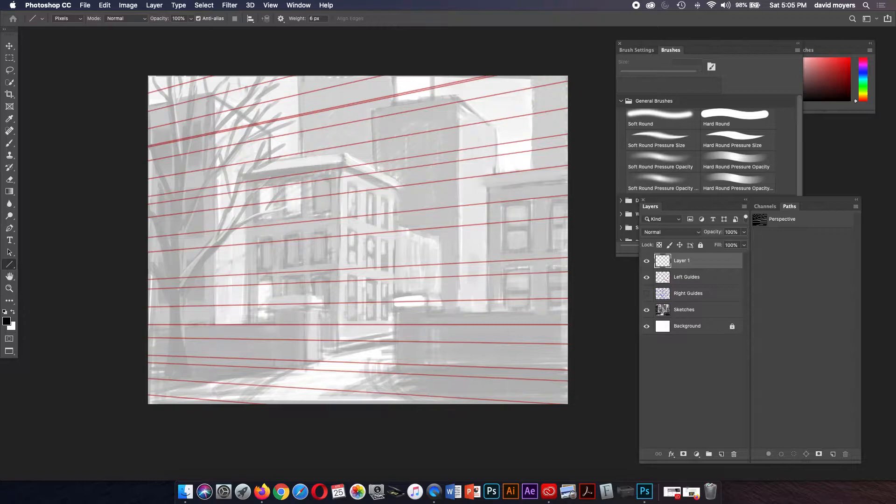
drag(478, 176, 568, 165)
- Show the rulers around the canvas
key(ctrl+r)
drag(465, 261, 404, 256)
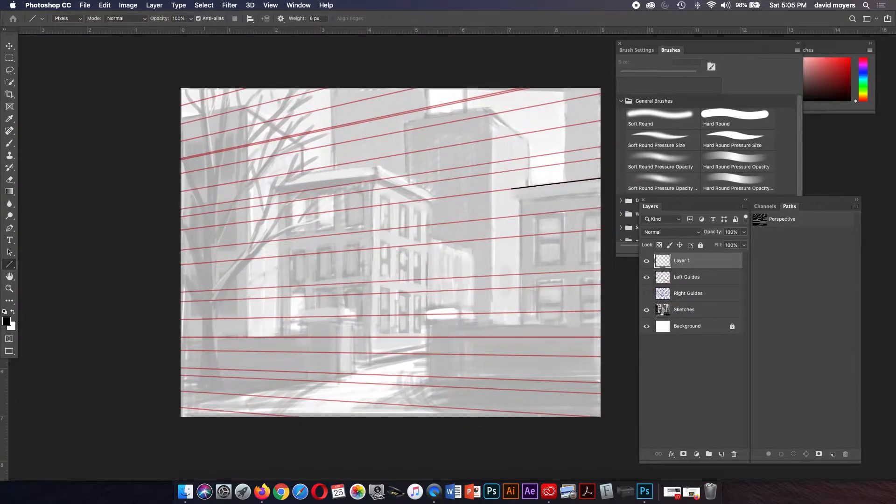
- Place four vertical ruler guides along the right-hand building's wall and roof edges and the neighbouring tower edges, the rightmost at about 7.48 in
drag(4, 355, 521, 344)
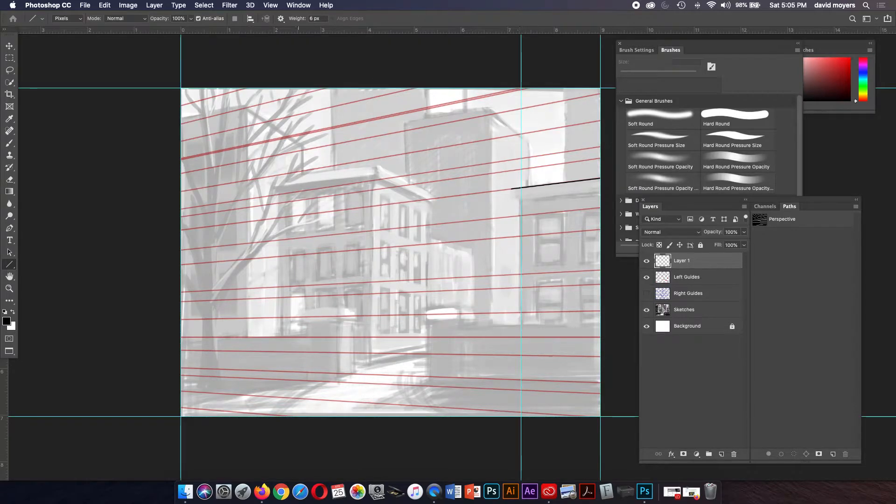
drag(4, 362, 511, 323)
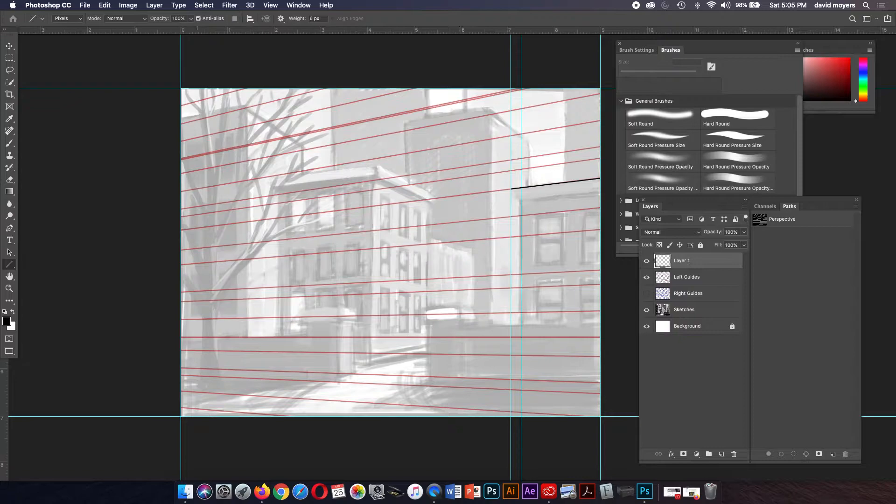
drag(6, 359, 491, 361)
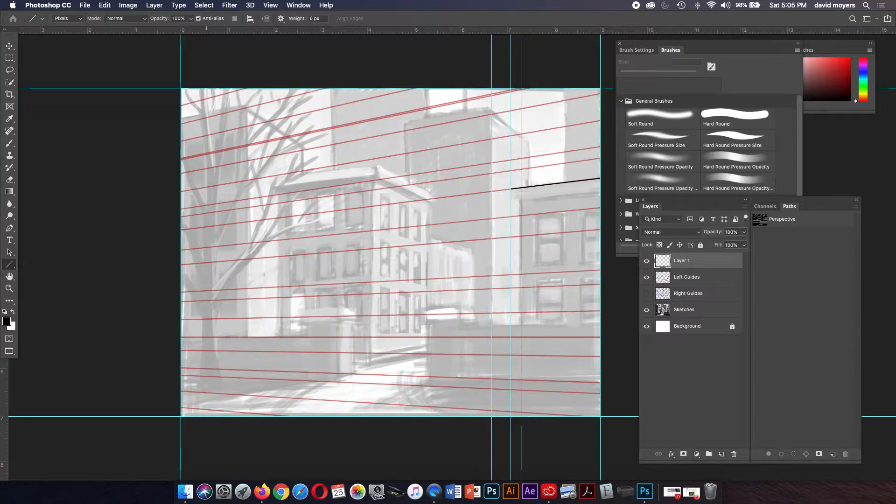
drag(6, 367, 529, 369)
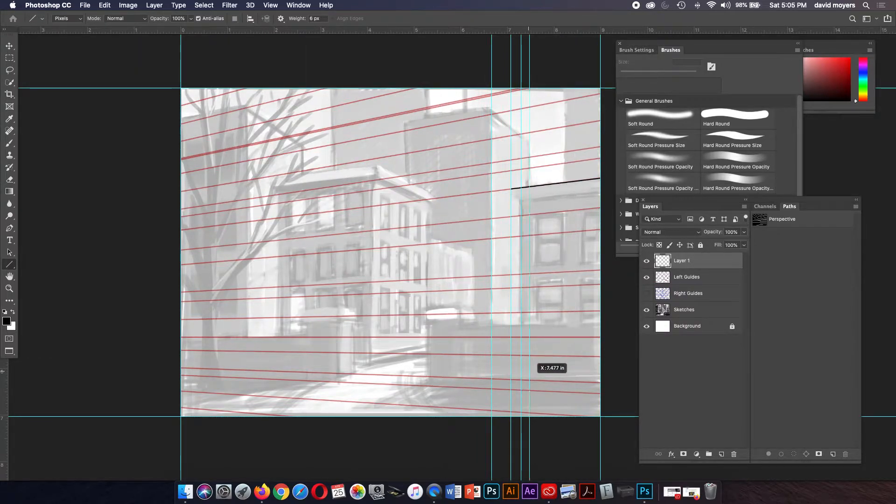
- Place vertical guides at the central building's left edge, front corner and right edge, and at the right edge of the low building behind it
drag(5, 366, 473, 366)
drag(6, 367, 427, 366)
drag(4, 368, 371, 380)
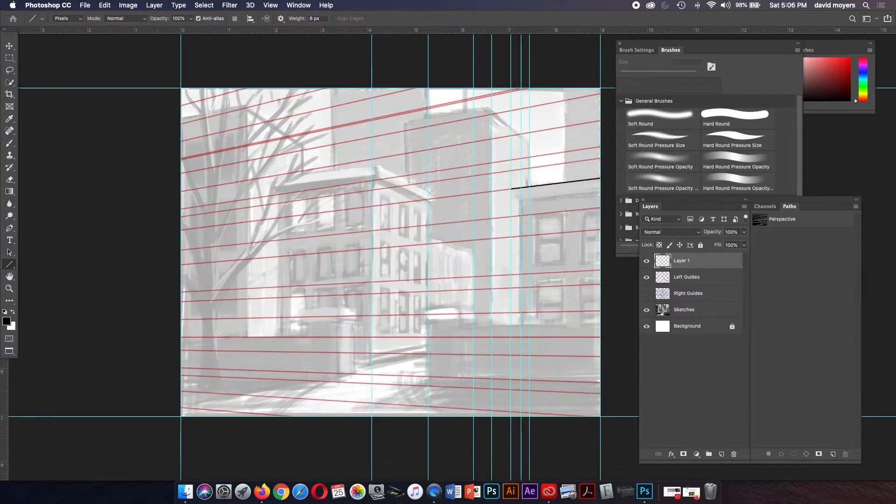
drag(5, 366, 279, 366)
- Place vertical guides for the right gate pillar's right side and for the left gate pillar and wall in front of the central building
drag(4, 373, 459, 371)
drag(4, 368, 337, 369)
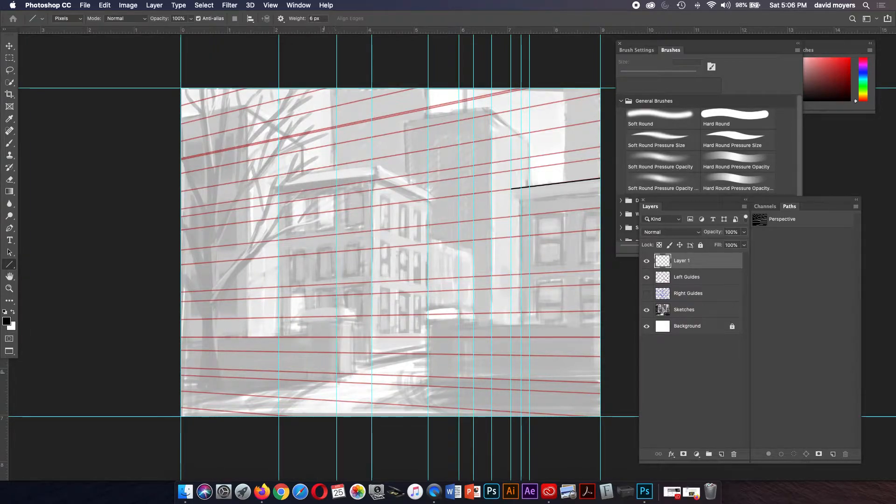
drag(5, 374, 351, 376)
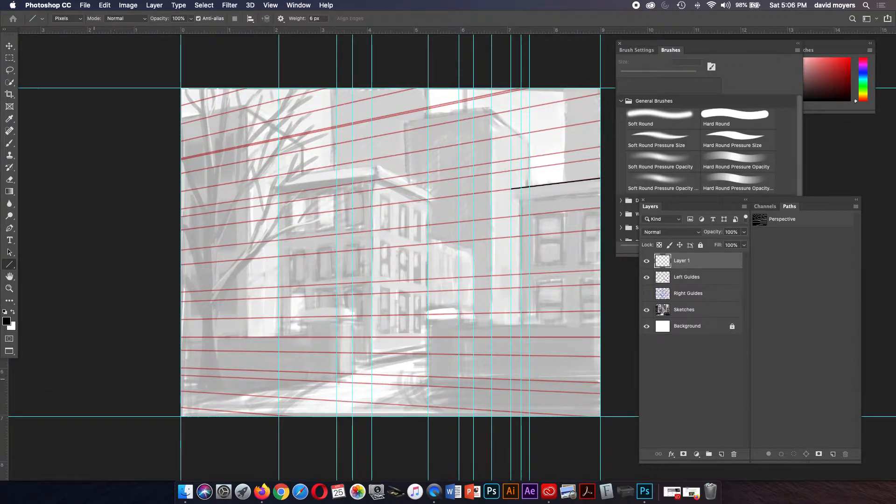
drag(5, 392, 306, 390)
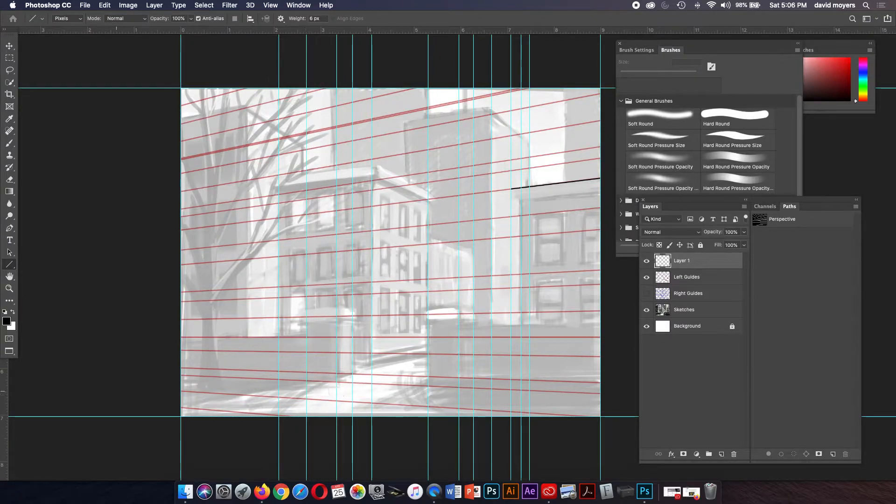
drag(5, 388, 299, 300)
drag(299, 299, 299, 298)
- Add vertical guides for the remaining left pillar edges, the left and upper-right background buildings, and the left end of the right-hand wall
drag(3, 347, 355, 339)
drag(4, 364, 246, 351)
drag(3, 348, 330, 348)
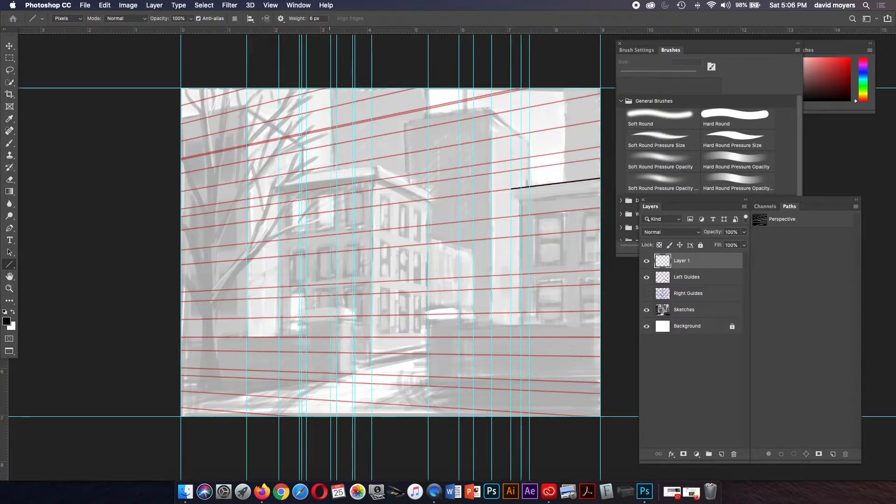
drag(4, 373, 465, 343)
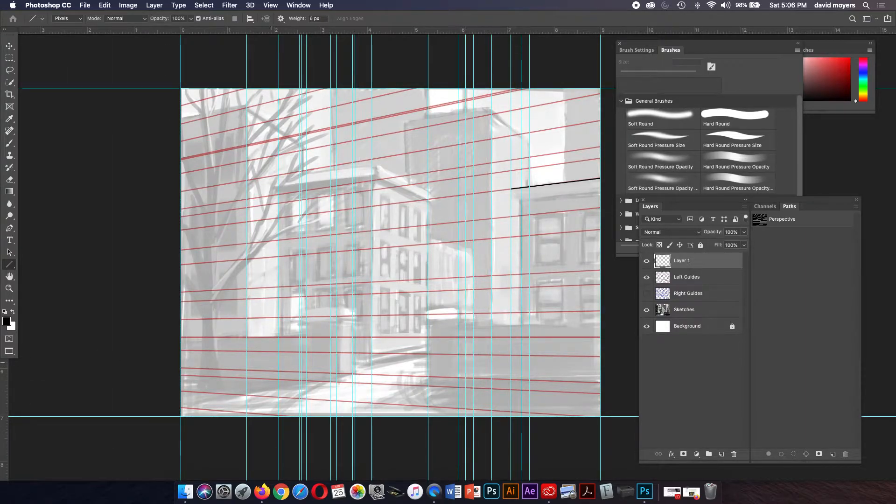
drag(4, 357, 565, 379)
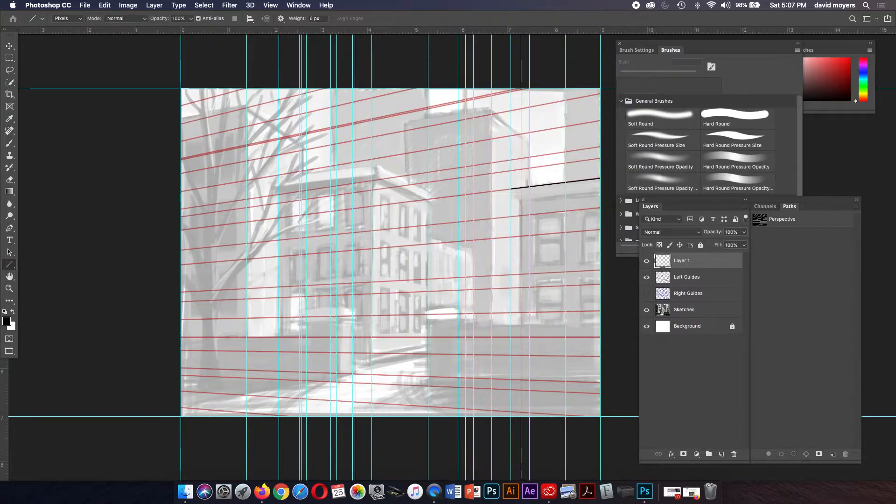
- Open the Guides, Grid & Slices preferences and set the canvas guide color to Light Blue
click(47, 5)
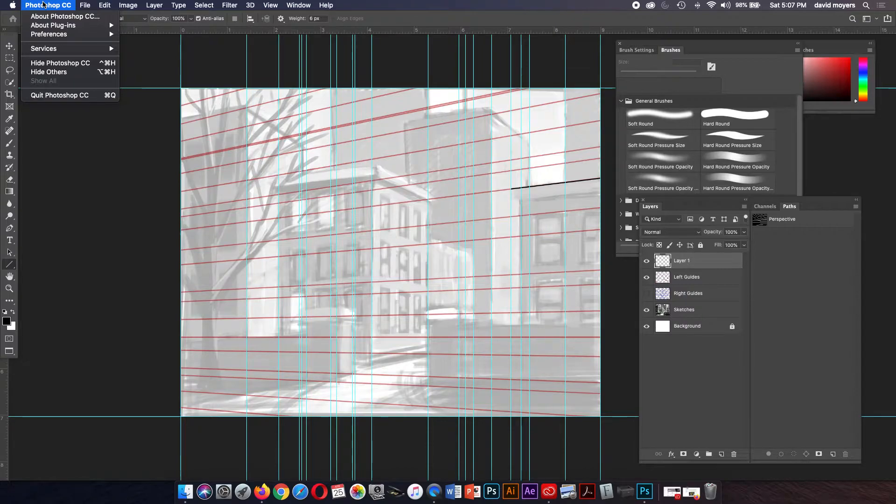
mouse_move(55, 34)
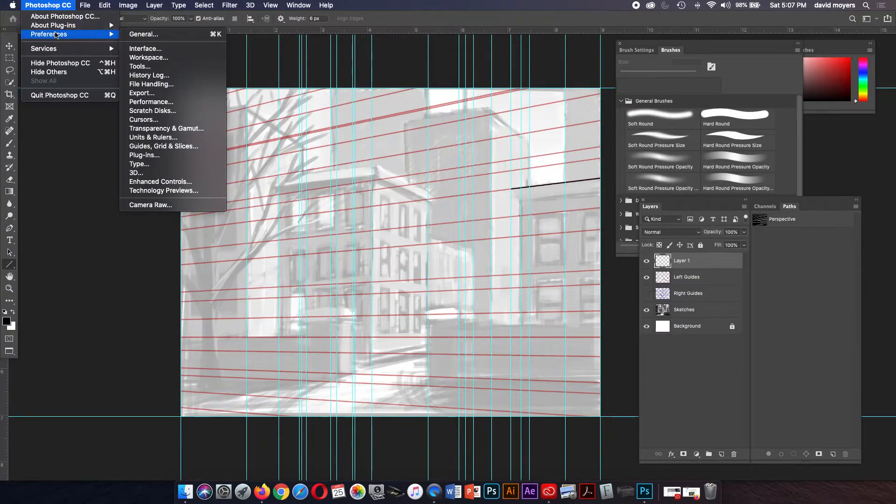
click(174, 147)
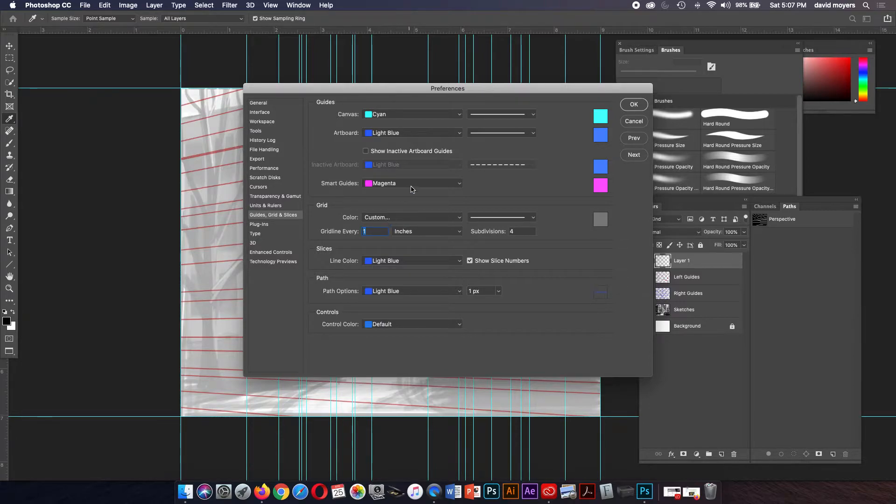
click(405, 115)
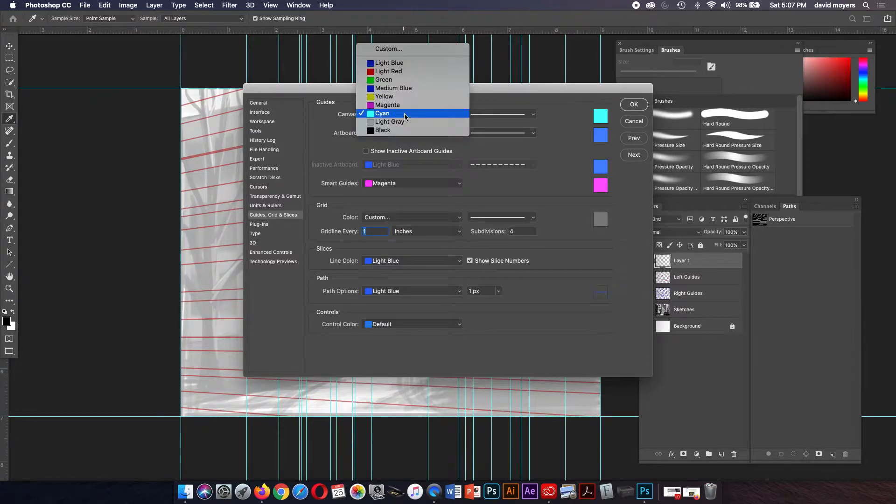
click(405, 62)
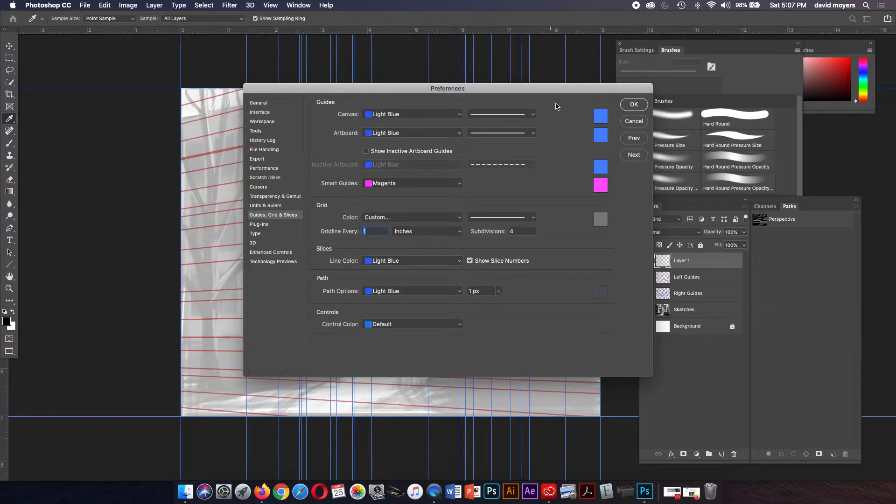
click(414, 115)
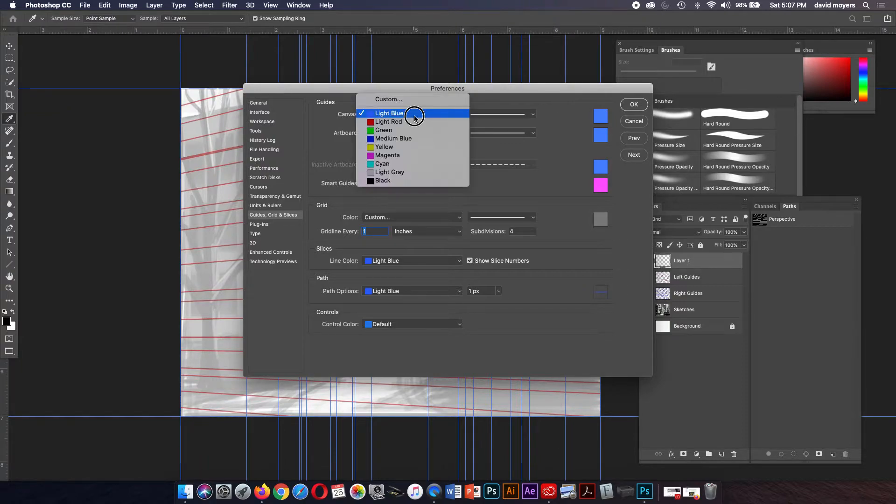
click(414, 116)
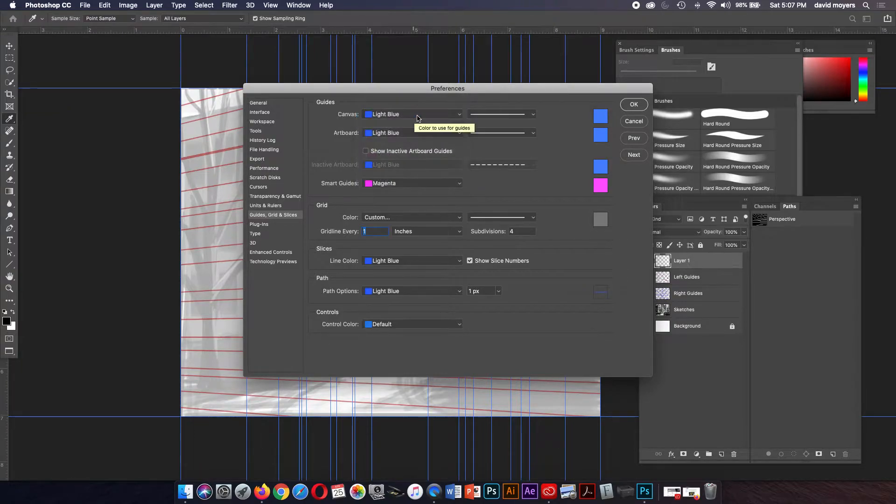
- Set the canvas guides to a custom dark green and apply the preferences
click(599, 117)
click(459, 249)
click(416, 243)
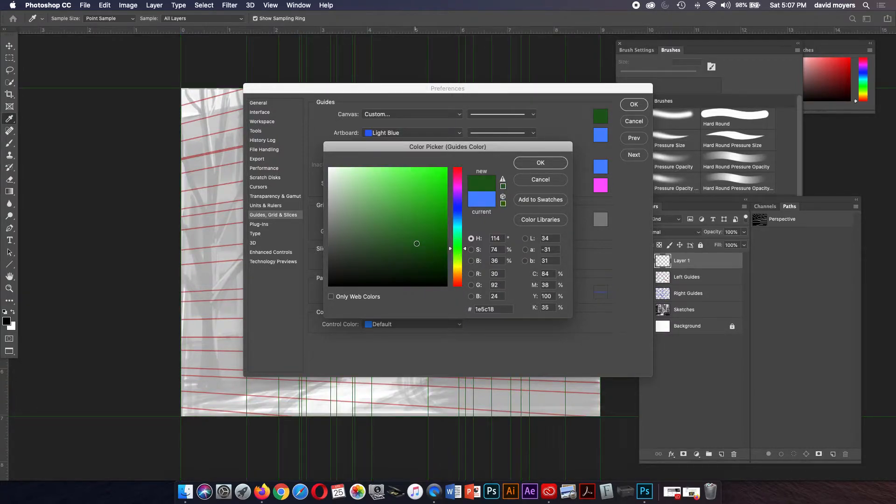
drag(416, 243, 429, 235)
click(561, 163)
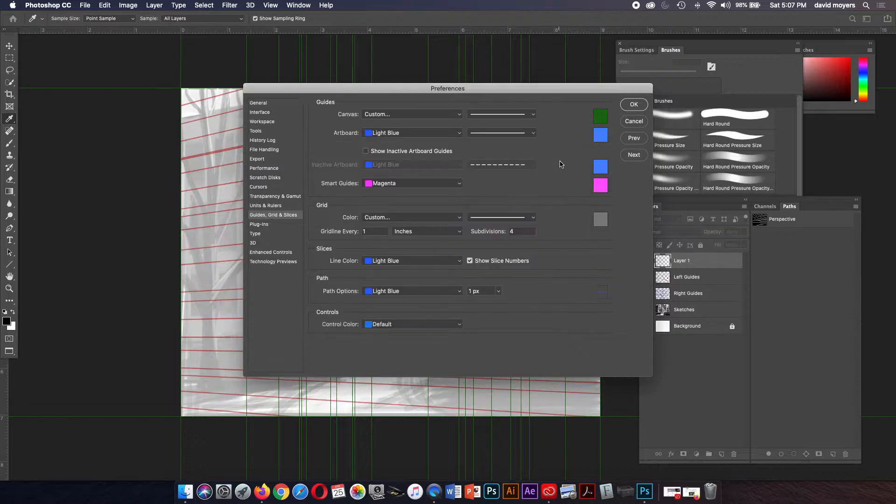
click(633, 104)
- Draw a line about 1.93 in long below the right-hand roofline, close the cornice's left end and draw the building's vertical wall edge
key(u)
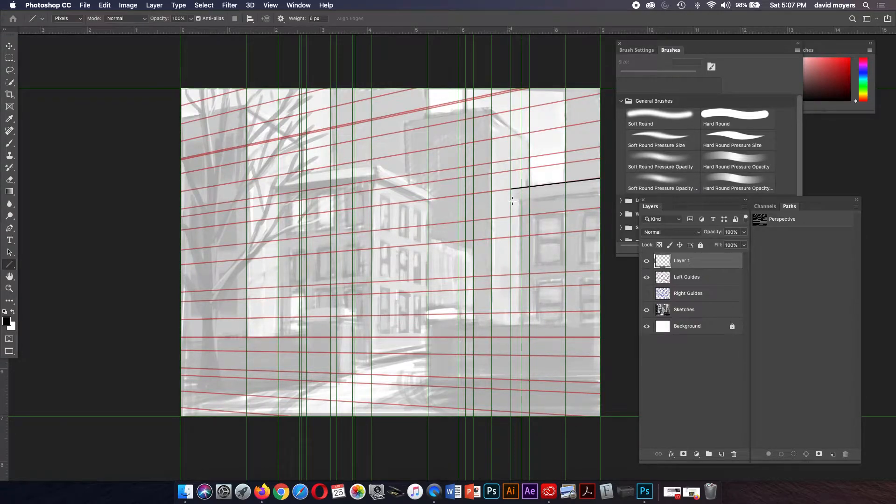
drag(512, 201, 600, 190)
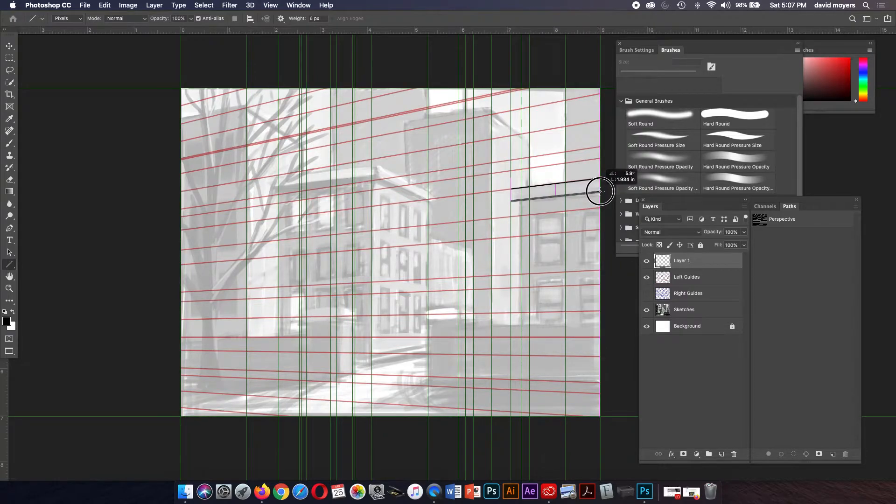
drag(599, 191, 600, 191)
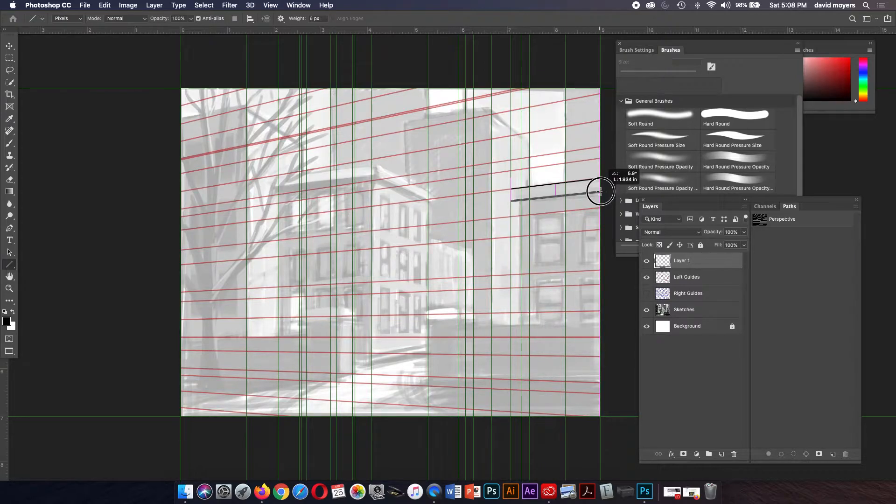
drag(600, 191, 599, 191)
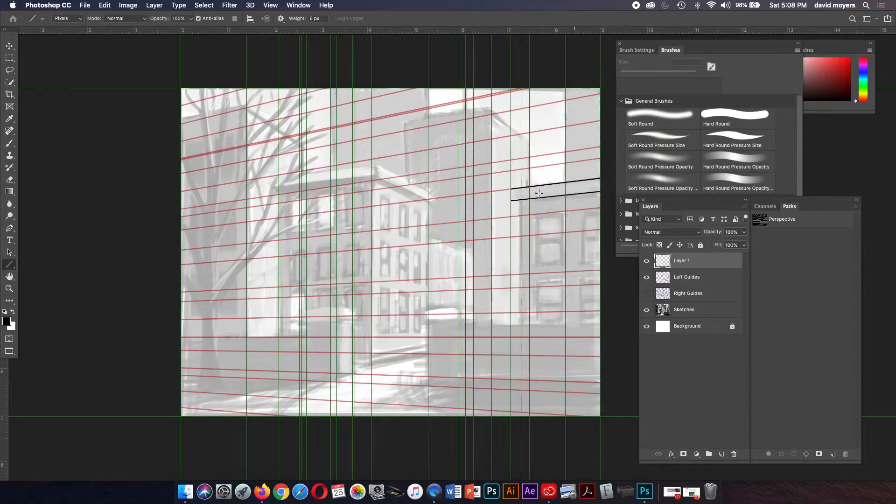
drag(511, 189, 522, 325)
- Outline the low wall before the right-hand building with its top, left end and base, and draw both vertical sides of the adjacent gate pillar
drag(465, 329, 609, 327)
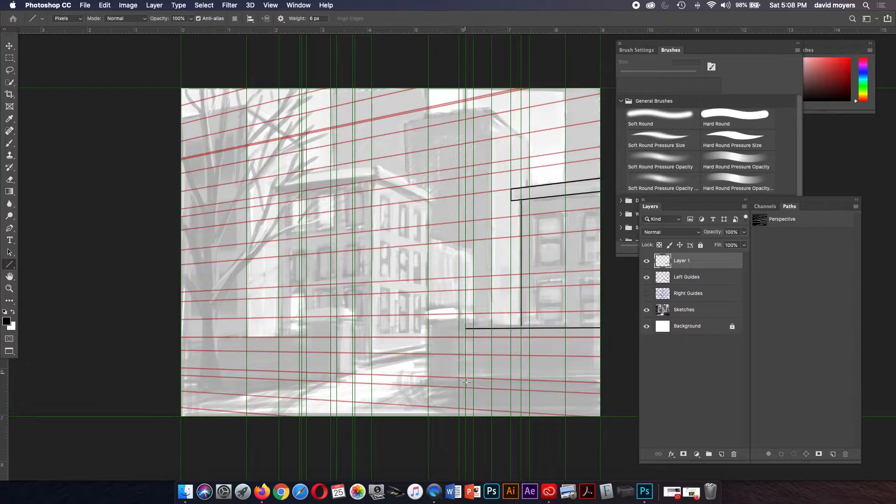
mouse_move(465, 328)
mouse_down()
mouse_move(465, 379)
mouse_move(591, 373)
mouse_move(601, 383)
mouse_up()
drag(458, 318, 458, 382)
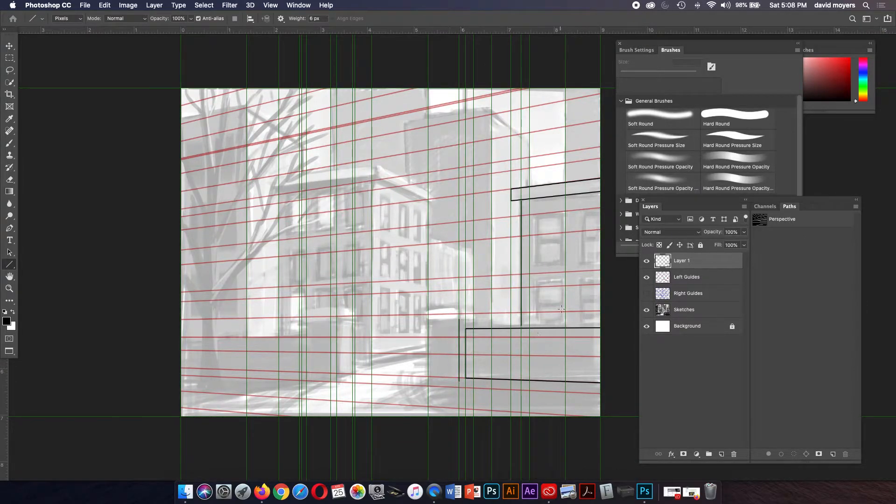
drag(428, 321, 426, 381)
- Turn off snapping and place a vertical guide just left of the right gate pillar for its cap's overhang
drag(5, 396, 424, 379)
click(270, 5)
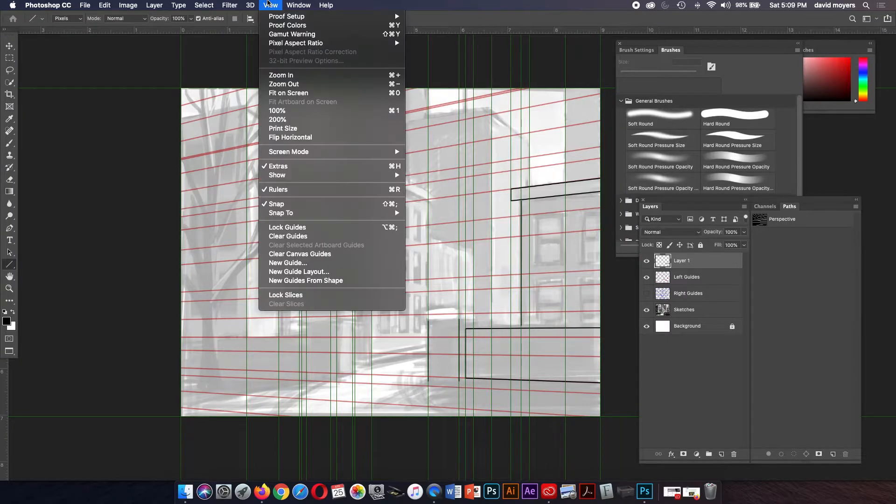
click(275, 207)
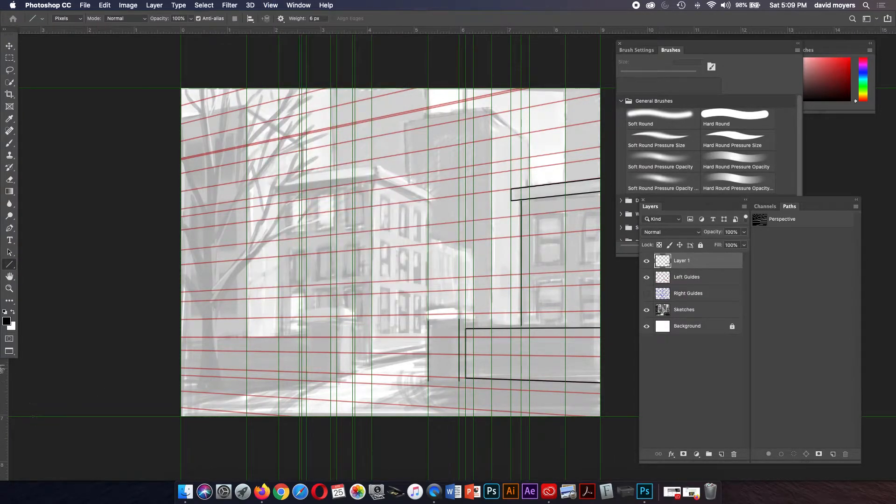
drag(2, 373, 424, 396)
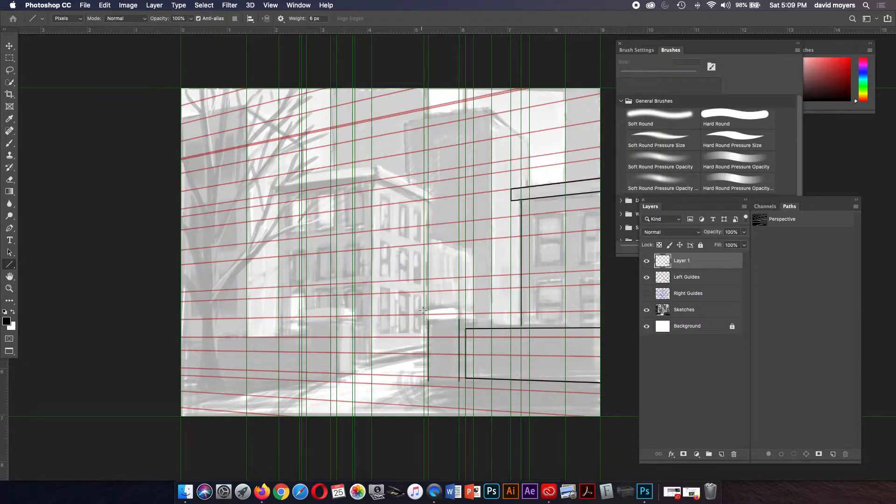
- Draw the four-sided outline of the cap on top of the right gate pillar, following the red guides
drag(424, 319, 461, 320)
key(z)
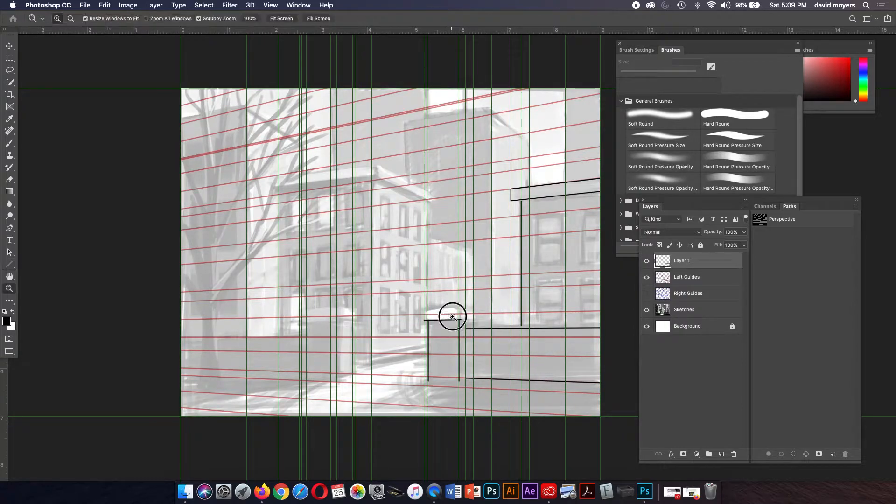
click(449, 315)
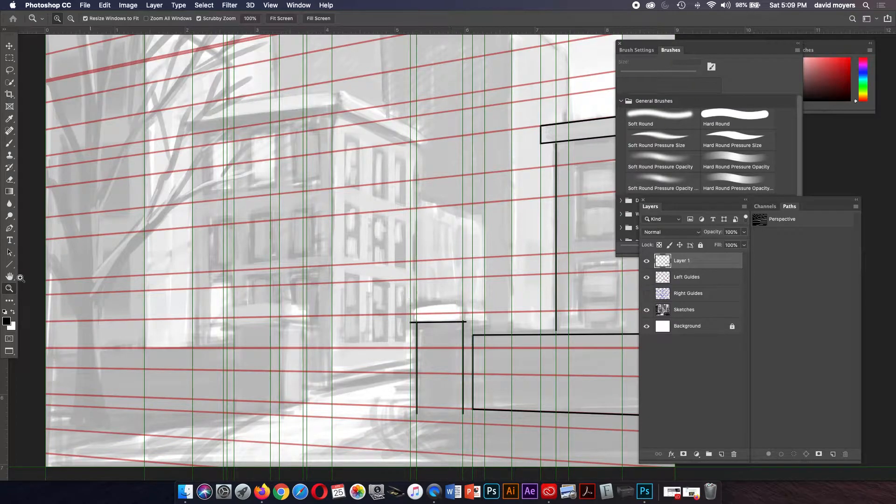
click(11, 265)
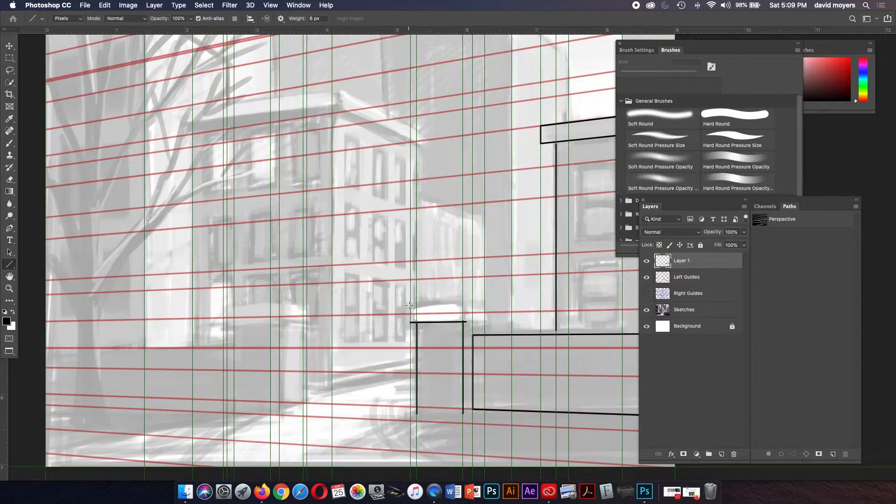
drag(409, 305, 463, 303)
key(super+z)
mouse_move(466, 321)
mouse_down()
mouse_move(466, 300)
mouse_move(409, 305)
mouse_move(410, 322)
mouse_up()
- Show the Right Guides layer at 37% opacity and hide the Left Guides layer
click(647, 293)
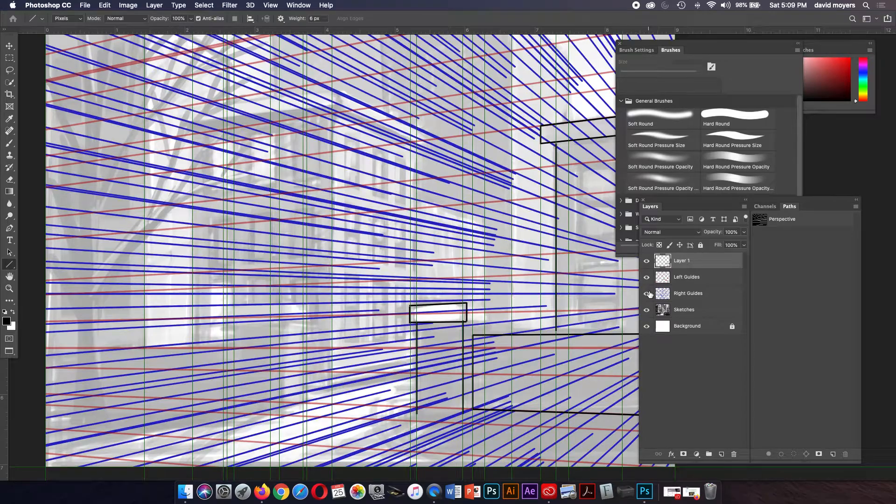
click(679, 294)
click(744, 233)
drag(721, 243, 717, 245)
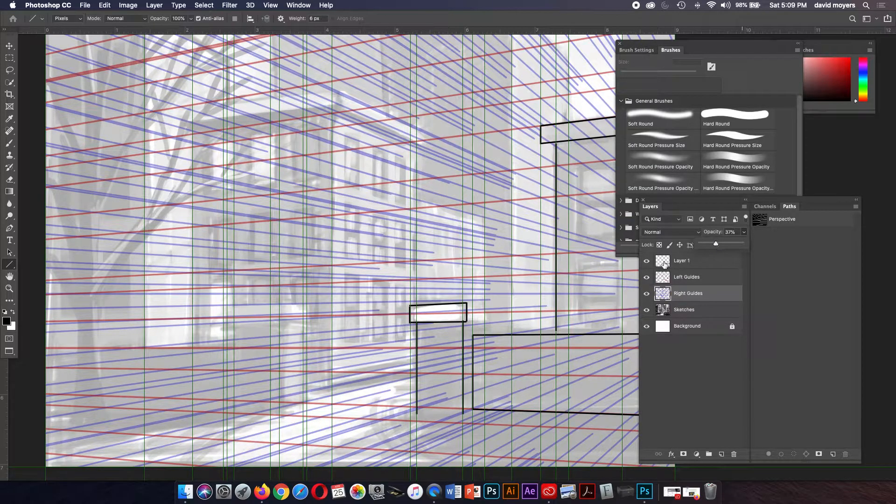
click(646, 278)
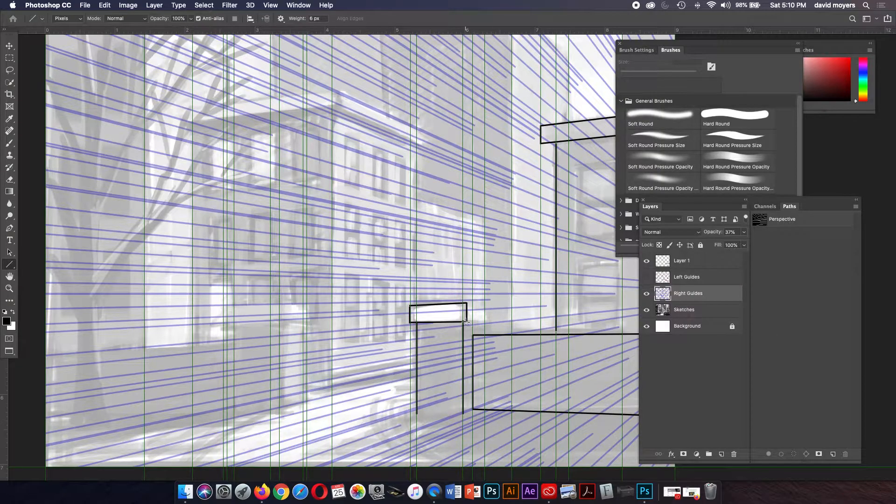
mouse_move(465, 321)
mouse_down()
mouse_move(486, 321)
mouse_move(467, 302)
mouse_move(487, 306)
mouse_up()
key(super+z)
key(super+z)
- On Layer 1, draw the receding side face of the right gate pillar's cap and the pillar's far vertical edge down to the wall
click(693, 263)
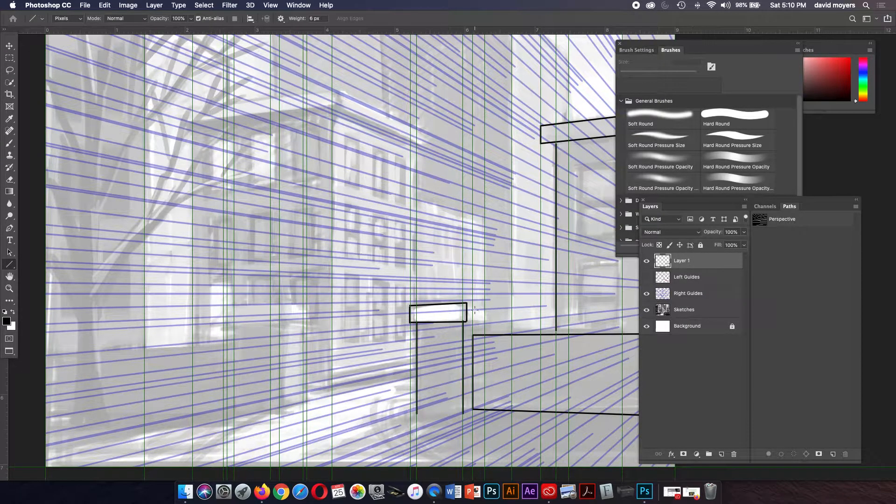
drag(465, 303, 489, 321)
key(super+z)
drag(488, 303, 484, 335)
- Draw the gate pillar's side and front base lines, showing the Left Guides layer for the front one
drag(463, 412, 472, 409)
click(646, 277)
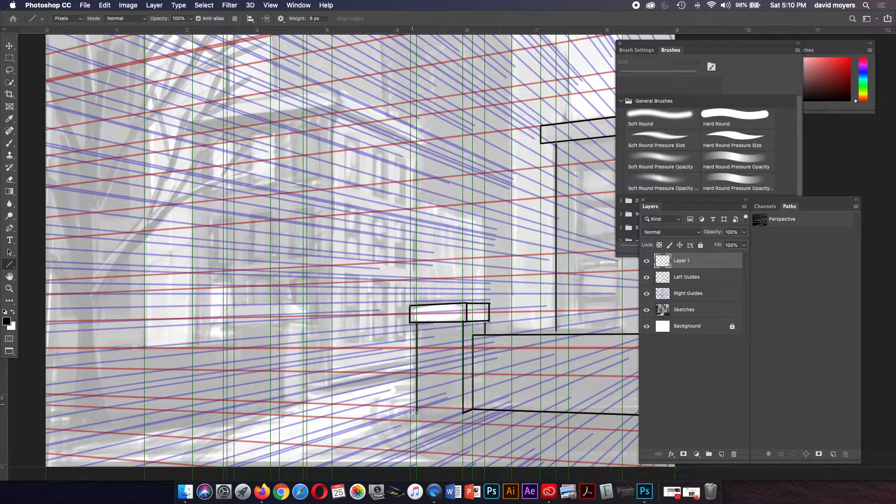
drag(462, 412, 416, 411)
- Outline the tall central building with its corner edge, both sloping rooflines and the outer verticals down to the neighbouring roofs
key(super+minus)
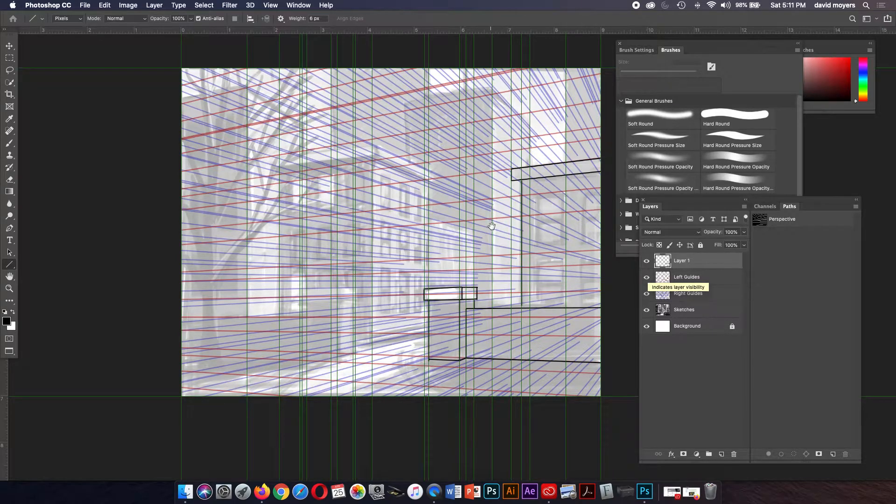
drag(490, 224, 480, 270)
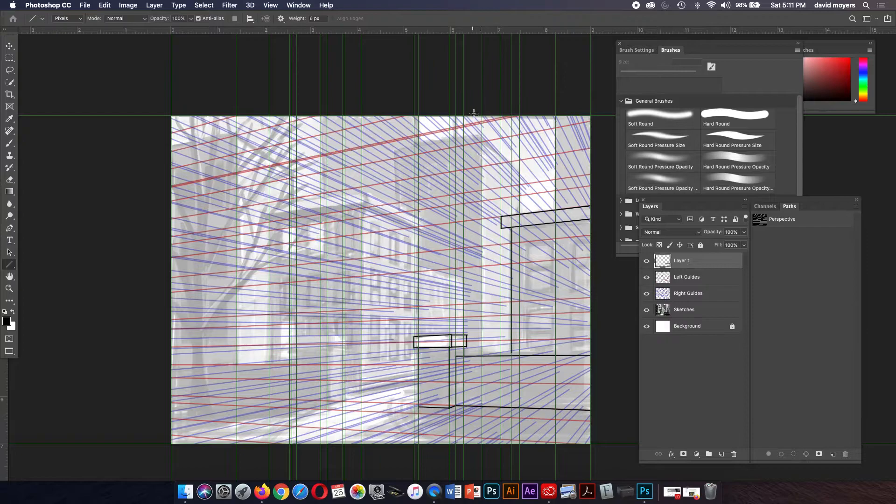
drag(481, 135, 474, 355)
drag(482, 135, 518, 212)
drag(482, 134, 396, 151)
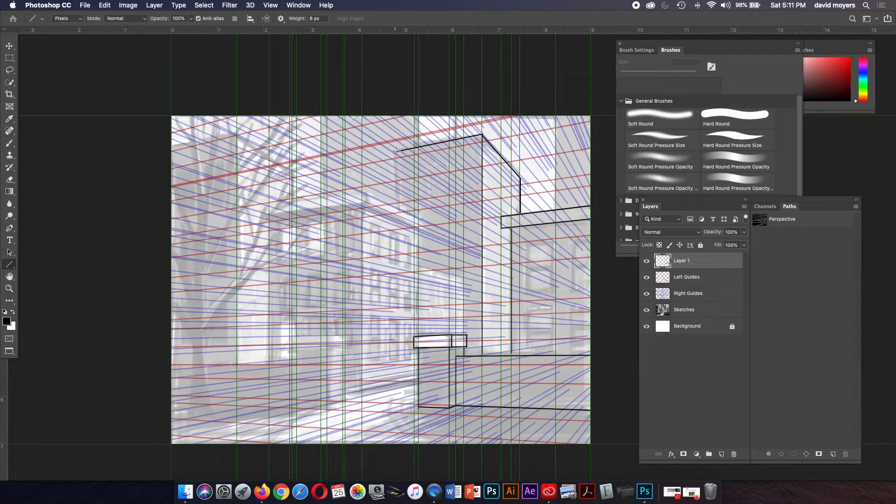
drag(396, 151, 395, 217)
- Outline the right-hand face of the roof cornice on the left building, following the blue perspective guides
key(z)
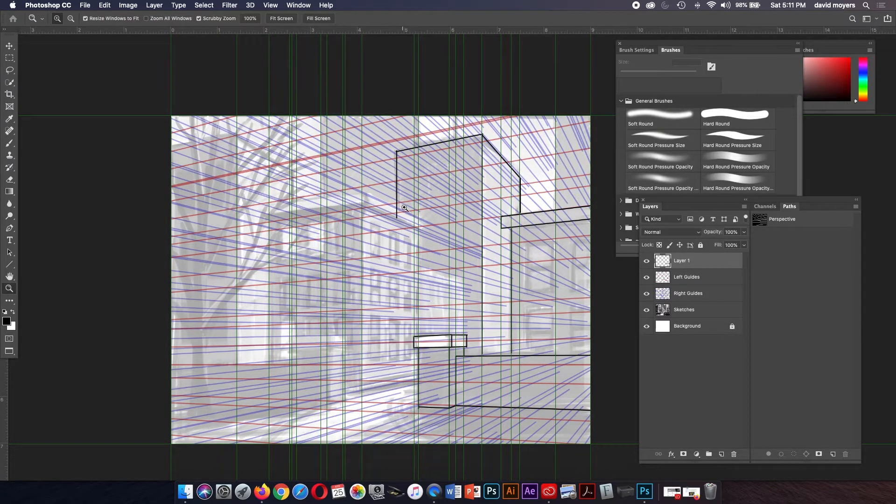
click(403, 207)
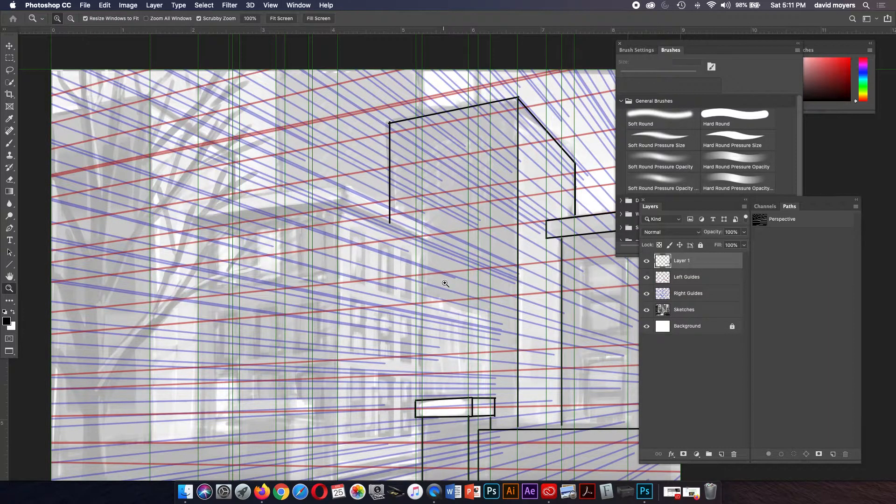
key(u)
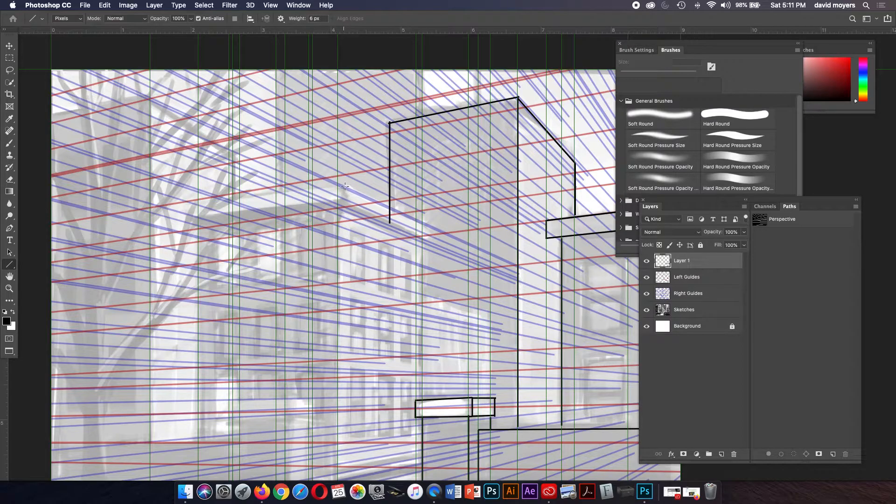
mouse_move(344, 186)
mouse_down()
mouse_move(344, 203)
mouse_move(454, 257)
mouse_move(432, 241)
mouse_up()
drag(345, 187, 431, 240)
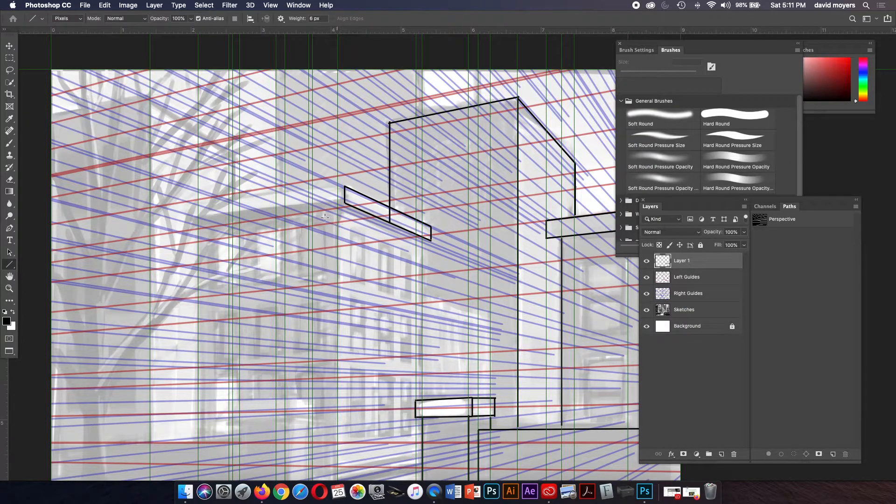
- Outline the left-hand face of the left building's cornice and add the underside edges beneath both faces
drag(344, 202, 190, 226)
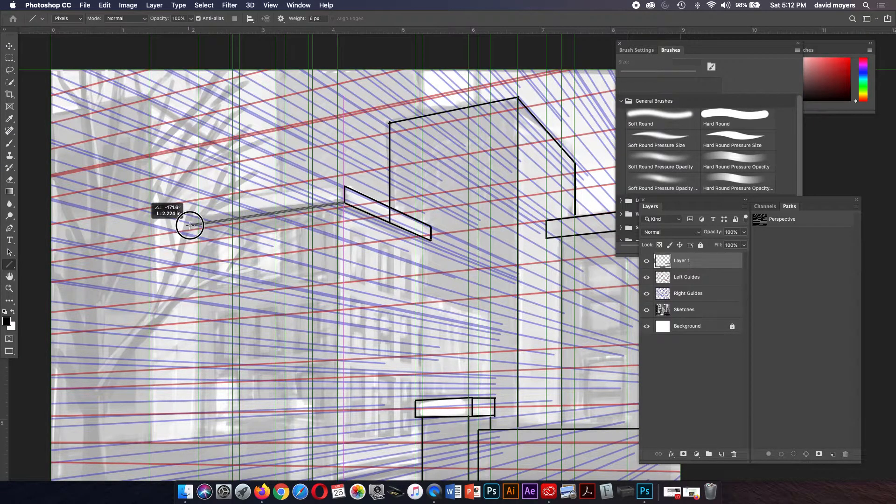
drag(189, 225, 190, 225)
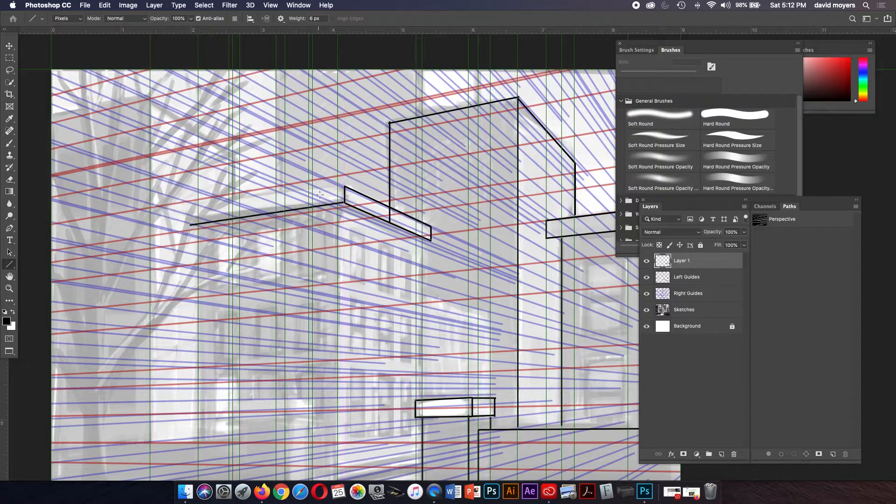
mouse_move(344, 186)
mouse_down()
mouse_move(176, 214)
mouse_move(192, 211)
mouse_move(191, 225)
mouse_up()
drag(191, 226, 431, 241)
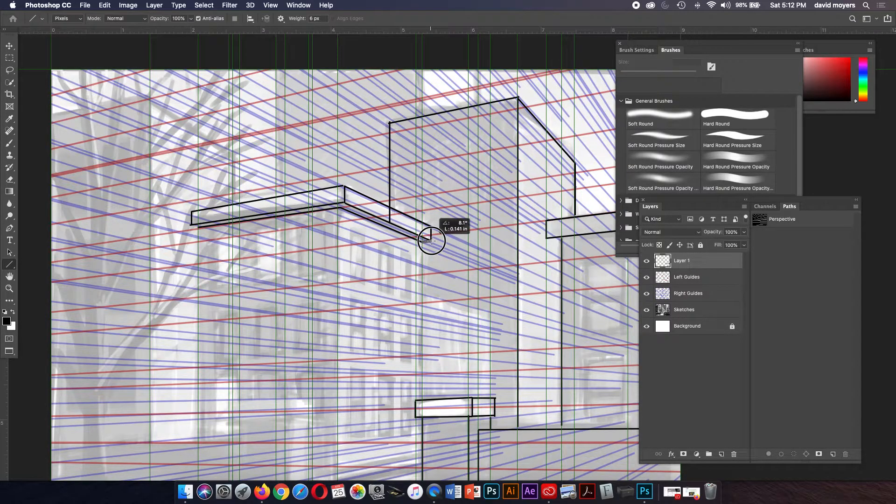
drag(432, 241, 431, 241)
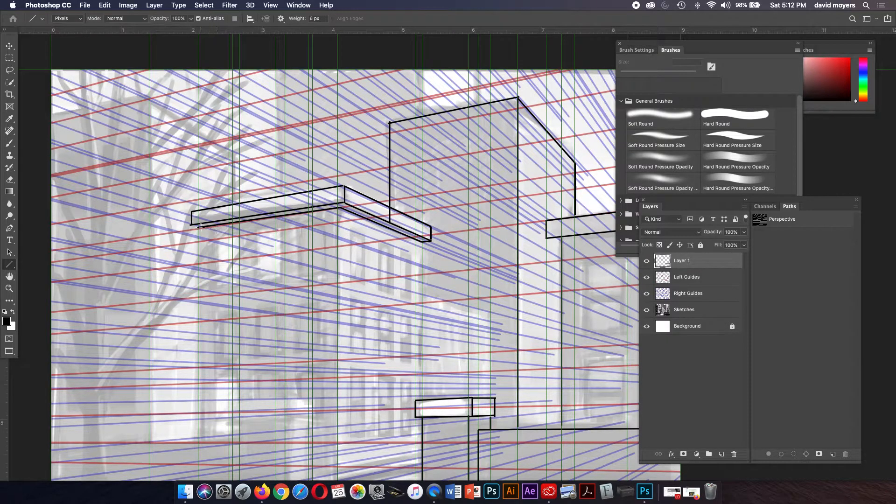
- Draw the left building's outer wall edge and its front corner as vertical lines down from the cornice
mouse_move(191, 225)
mouse_down()
mouse_move(200, 230)
mouse_move(197, 449)
mouse_up()
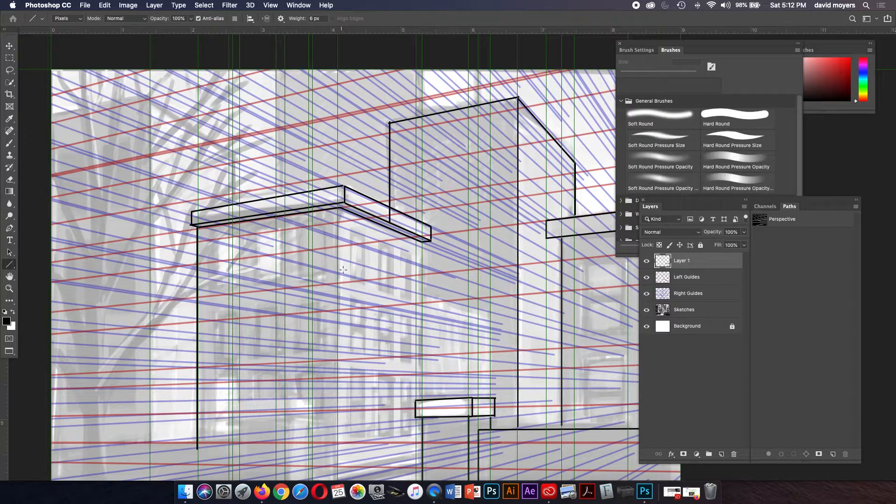
drag(338, 205, 339, 441)
mouse_move(356, 333)
mouse_down()
mouse_move(343, 262)
mouse_move(376, 344)
mouse_up()
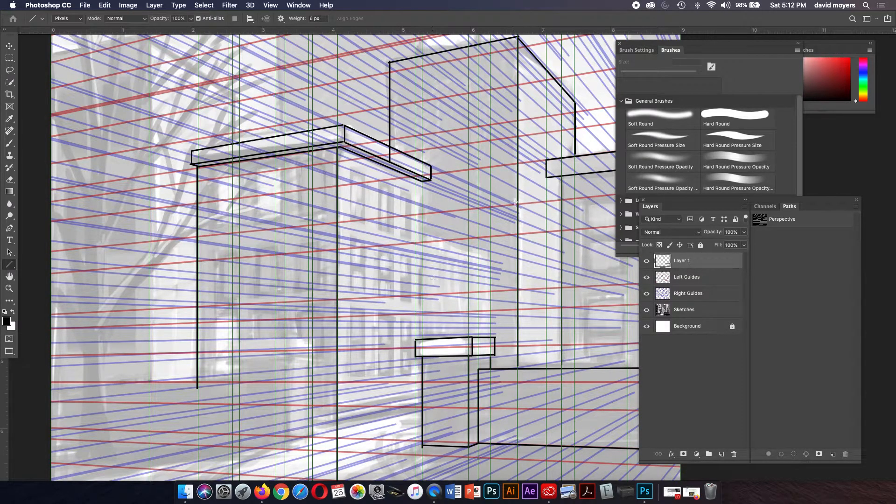
- Hide the Left Guides, Right Guides and Sketches layers and the ruler guides to show only the line work
click(646, 277)
click(646, 293)
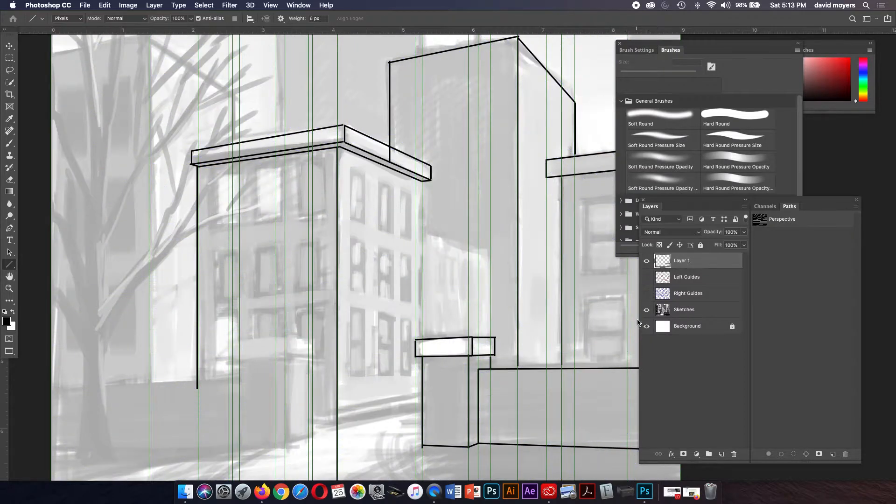
click(646, 310)
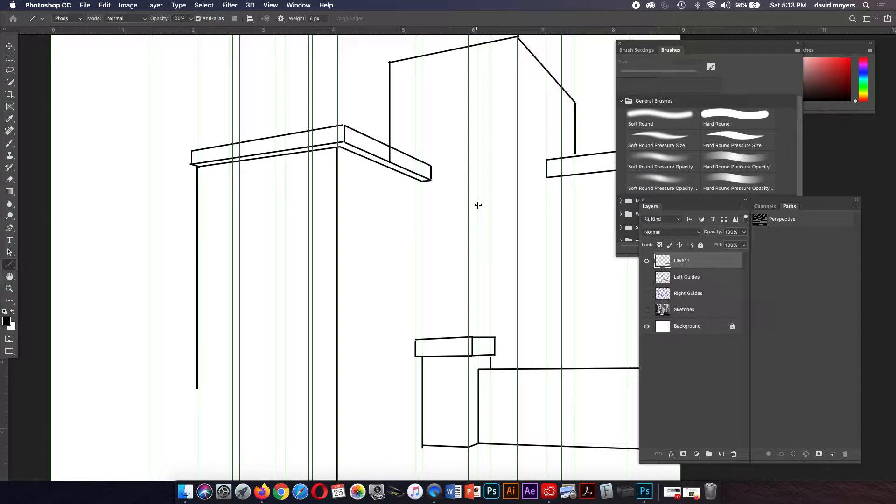
key(super+semicolon)
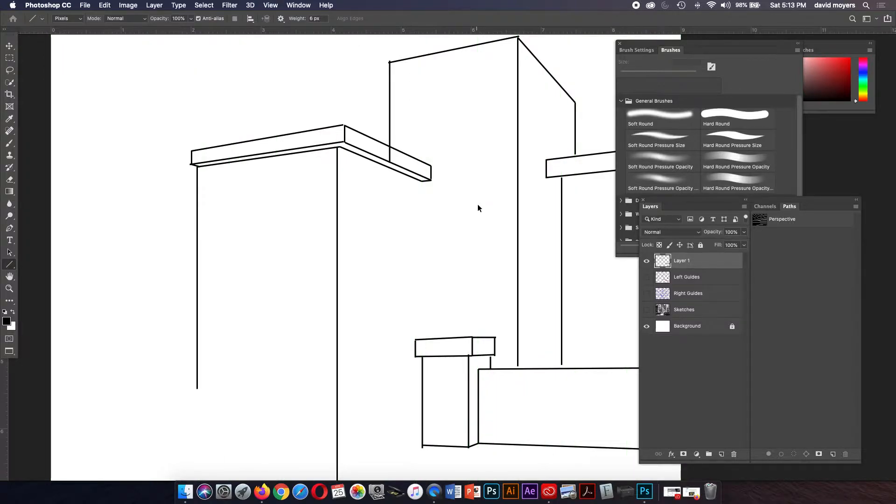
- Erase the part of the tall building's vertical edge that crosses the left building's cornice, using a 13 px eraser
key(z)
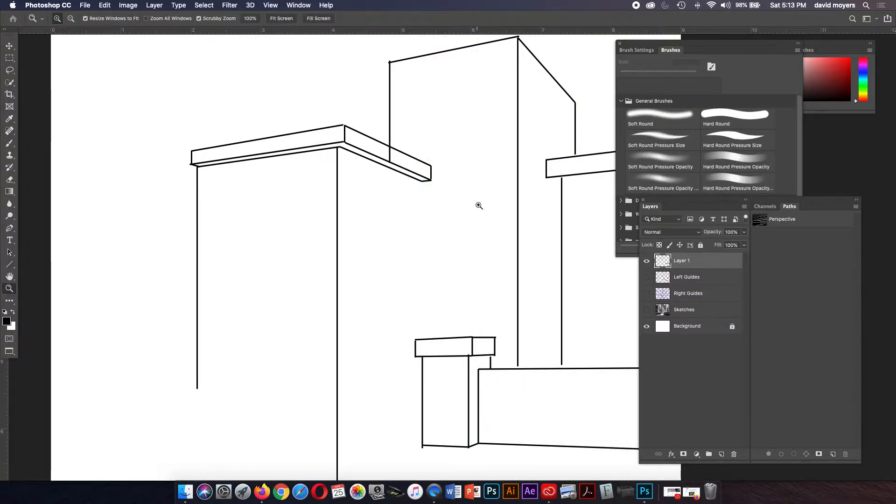
click(411, 182)
click(411, 183)
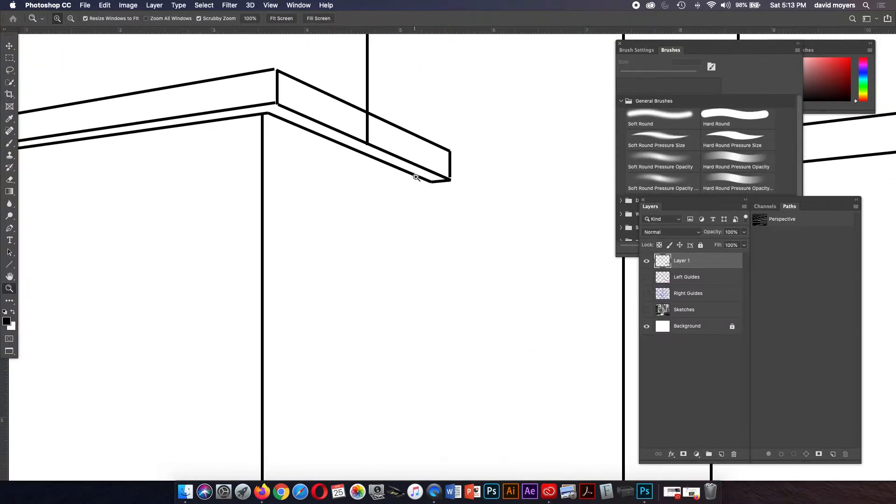
click(374, 135)
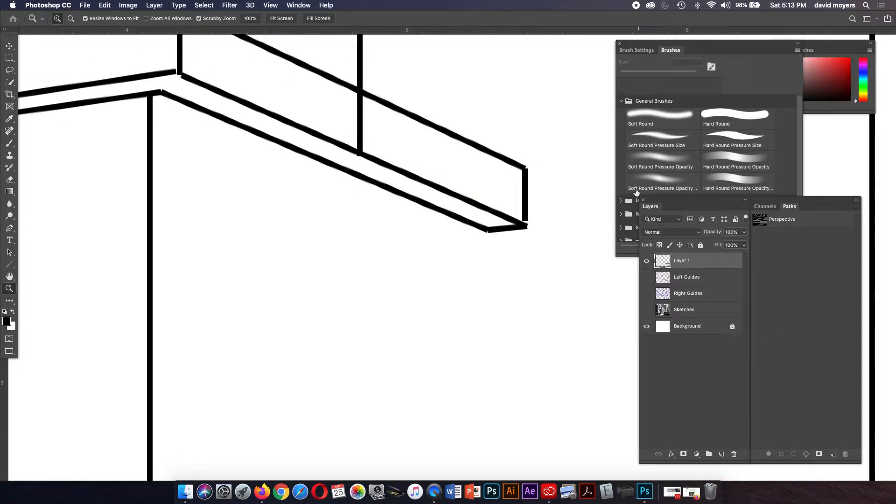
click(687, 110)
key(b)
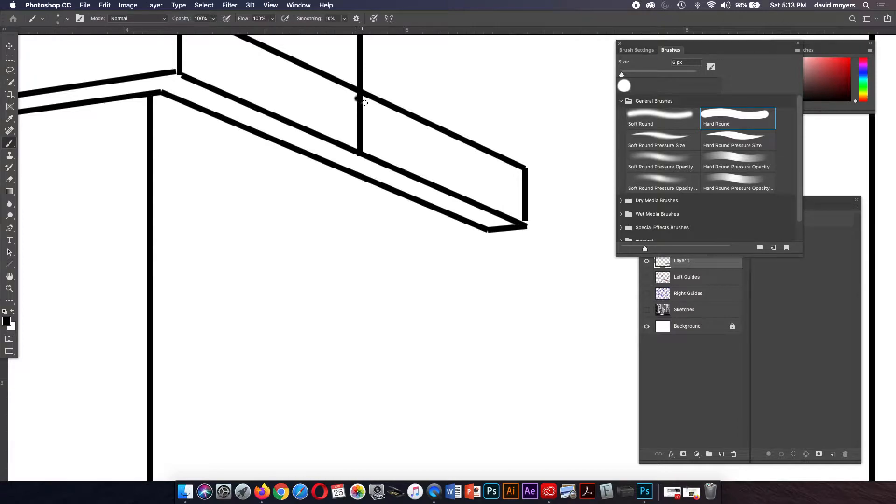
key(e)
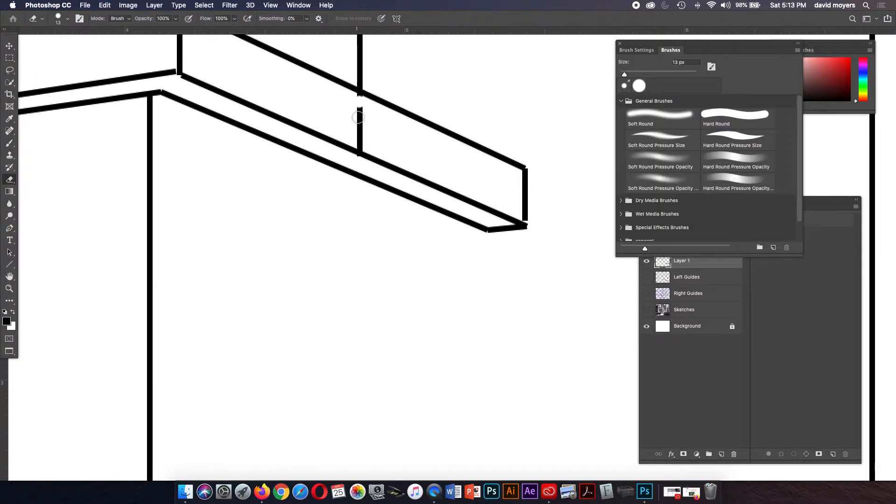
key(super+z)
key(super+shift+z)
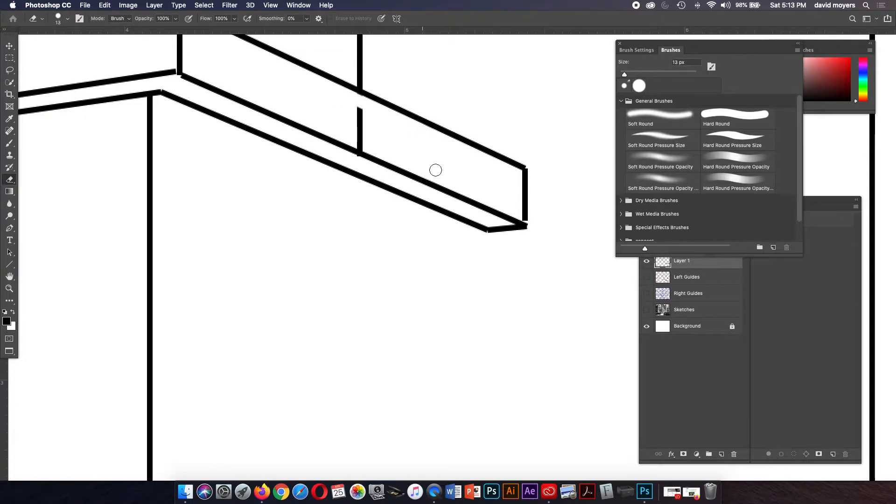
shift+click(335, 133)
drag(358, 106, 358, 134)
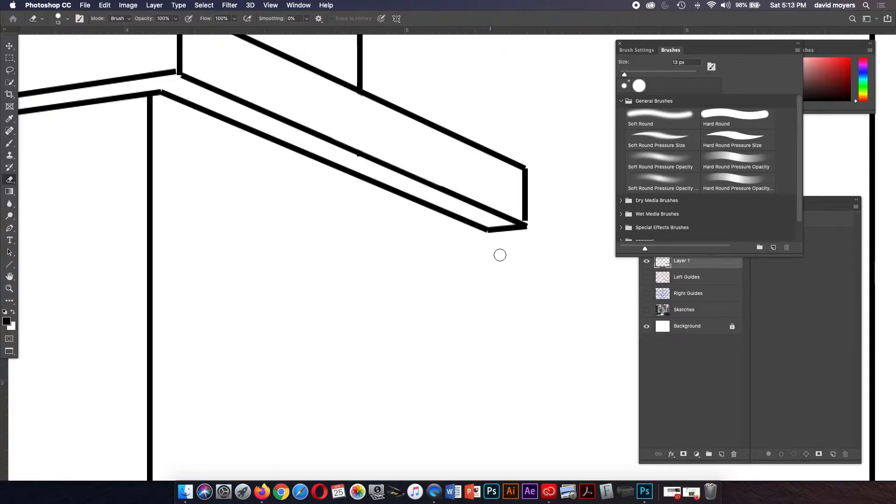
- Examine the whole line drawing and the area around the right gate pillar for stray or overlapping lines
key(super+minus)
key(super+minus)
key(super+minus)
key(super+minus)
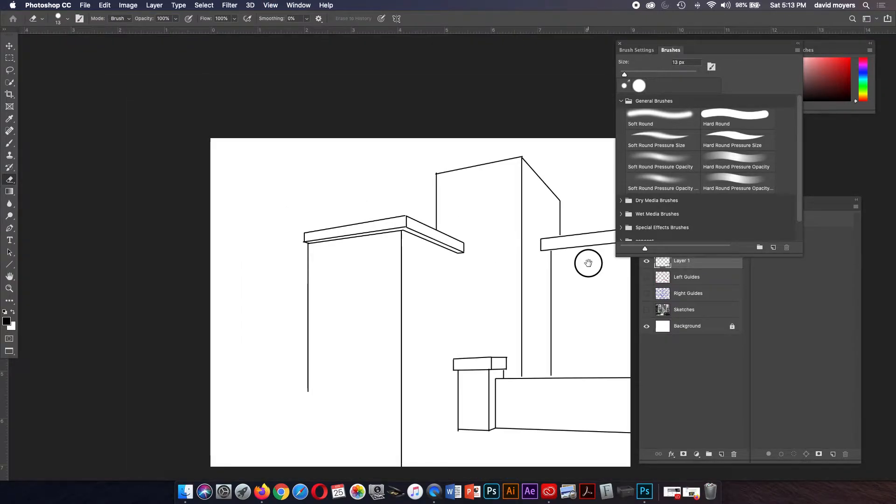
drag(588, 260, 546, 242)
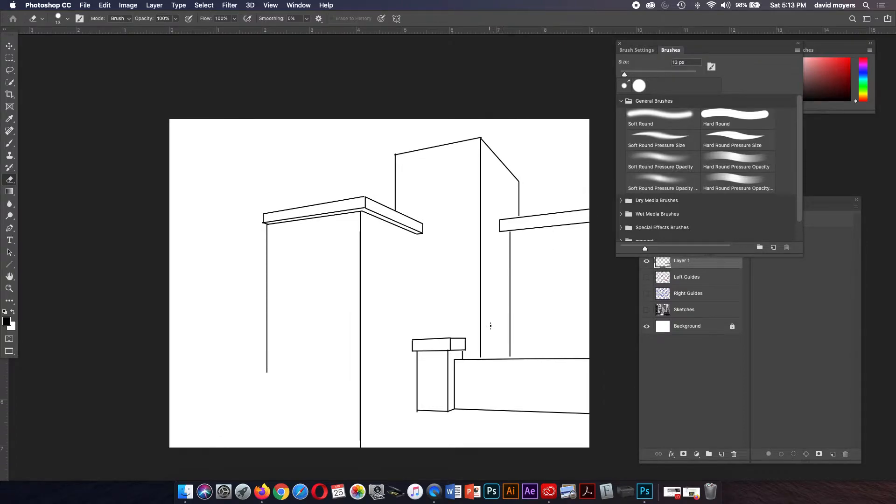
key(z)
click(469, 338)
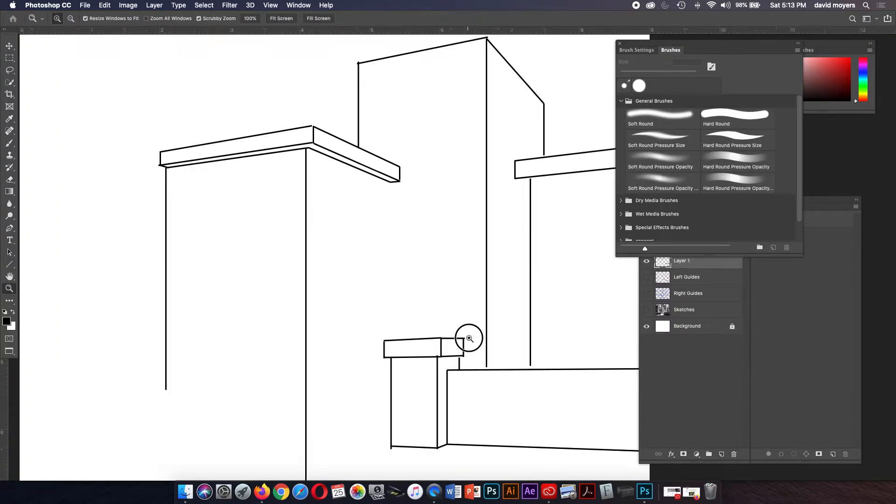
click(468, 338)
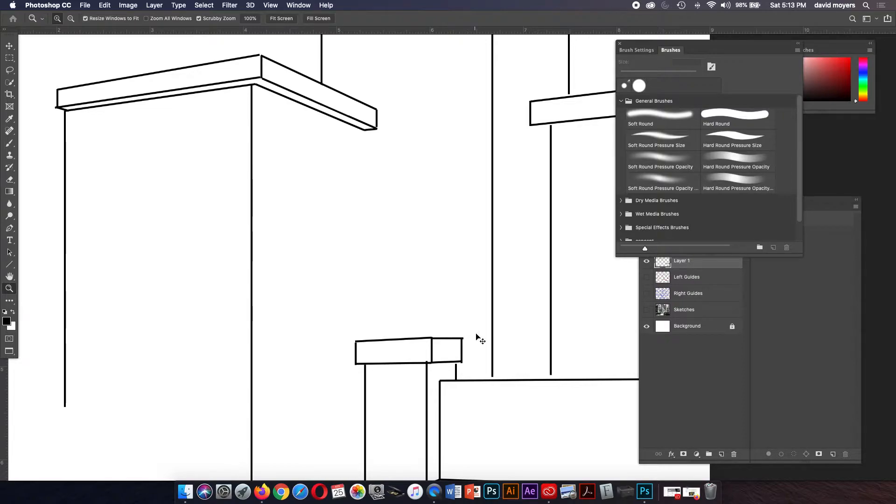
key(super+minus)
key(super+minus)
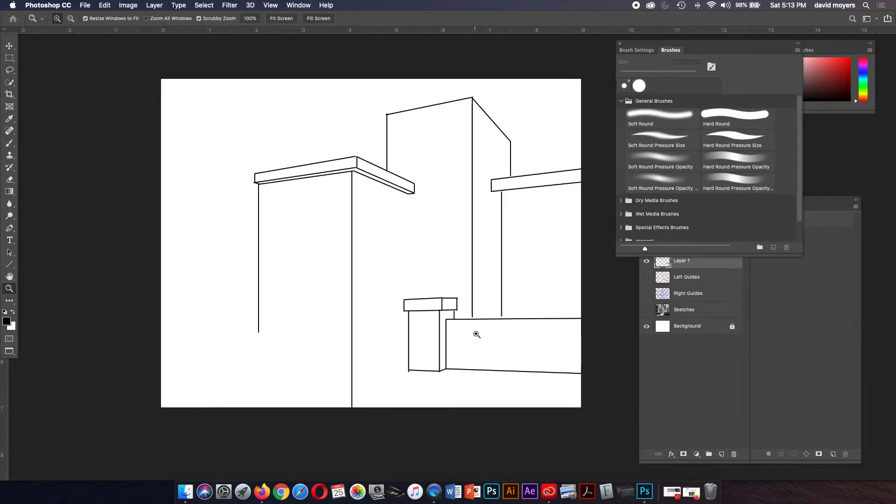
- Show the Sketches layer and erase the left building's front corner line below the building's base at the street
click(647, 310)
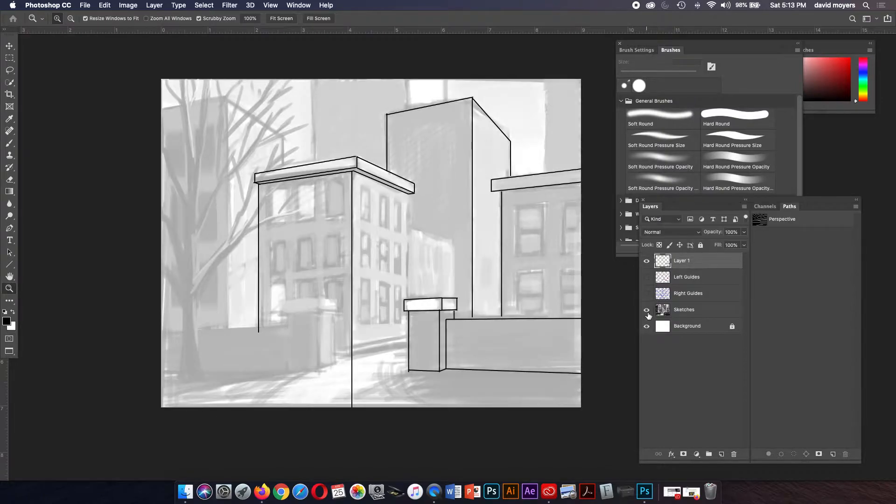
click(366, 357)
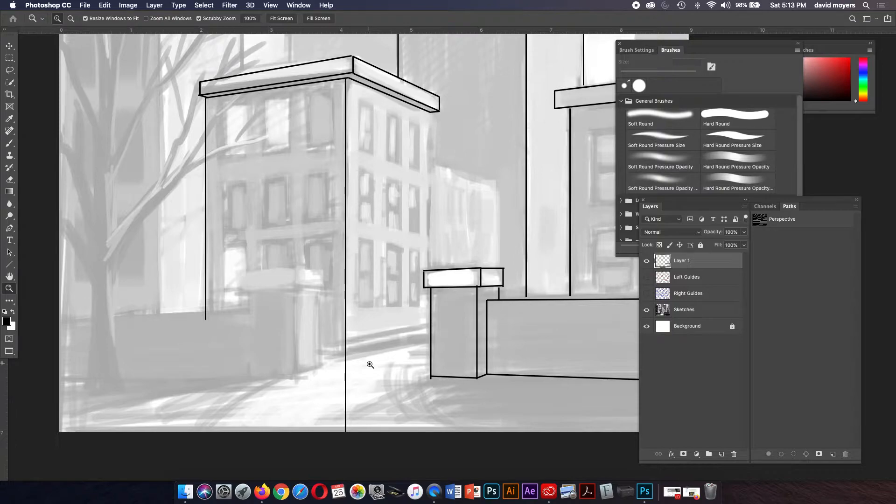
key(e)
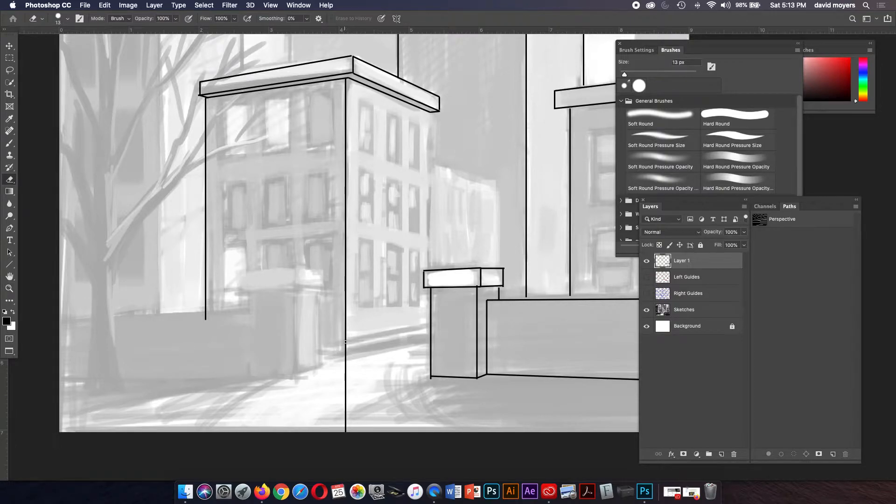
shift+click(345, 433)
key(f)
key(f)
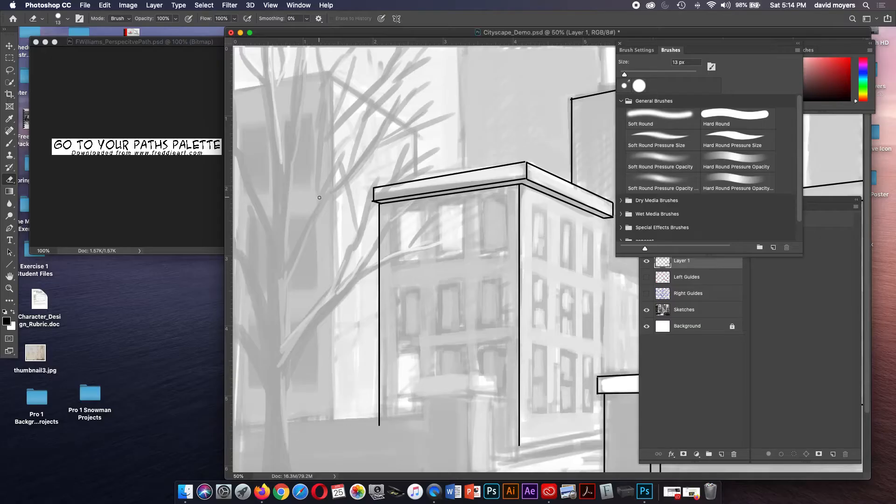
key(f)
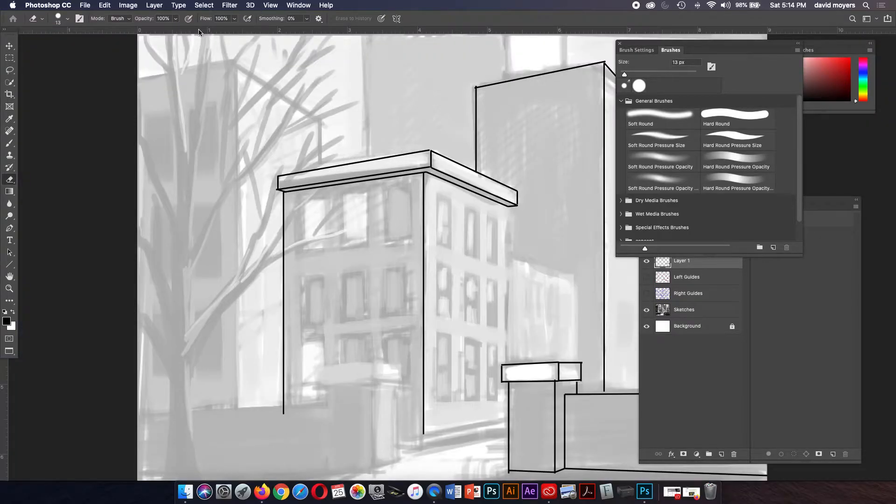
key(f)
key(f)
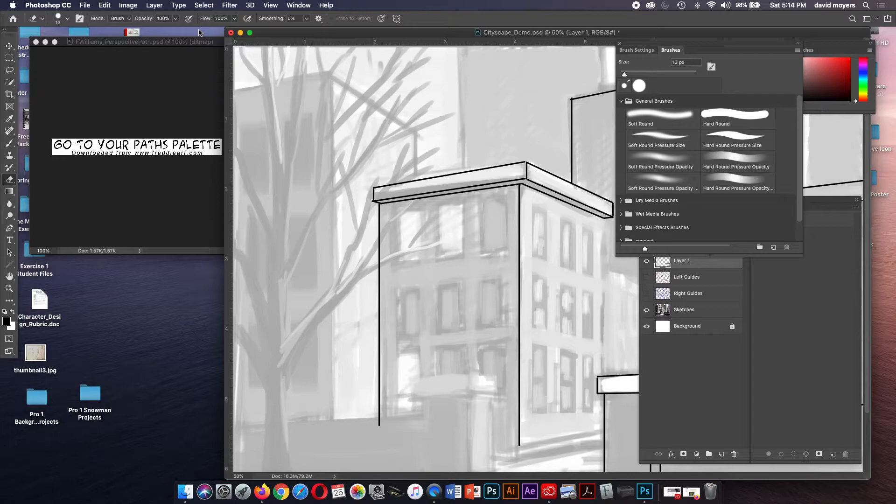
click(240, 34)
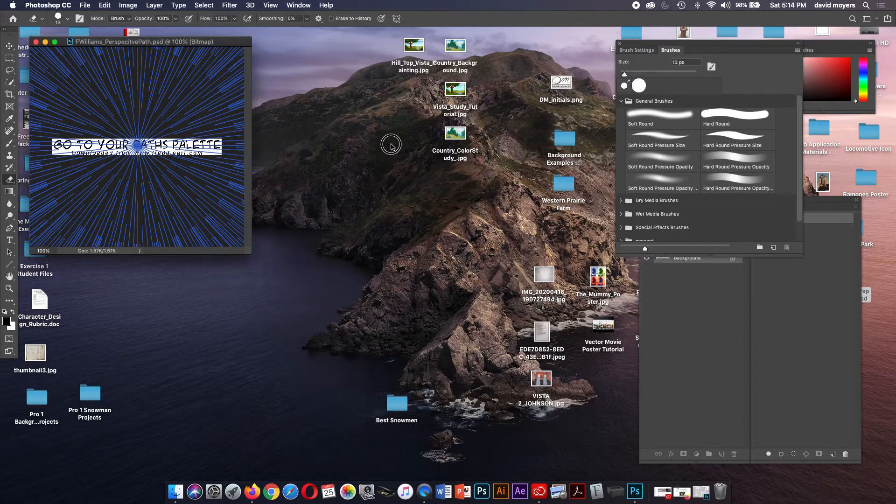
click(392, 144)
click(36, 42)
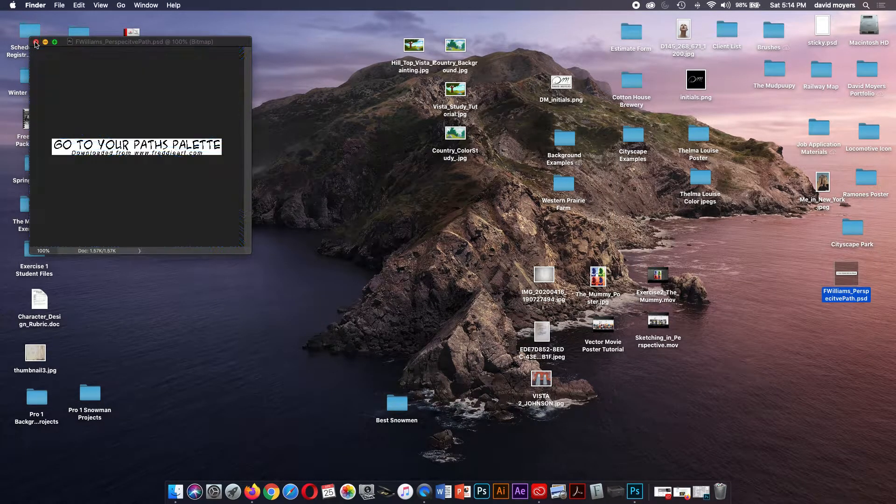
- Open Cityscape_Drawing.psd from the Cityscape Park folder on the desktop
double_click(852, 224)
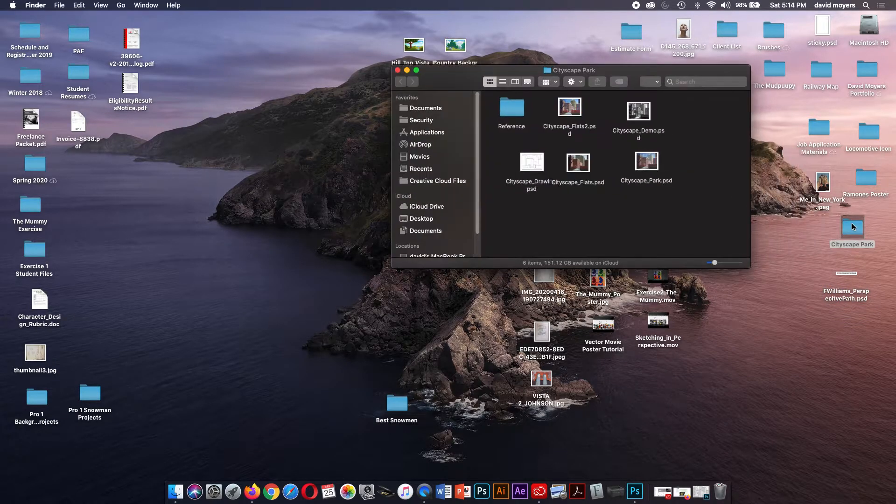
click(530, 162)
double_click(530, 162)
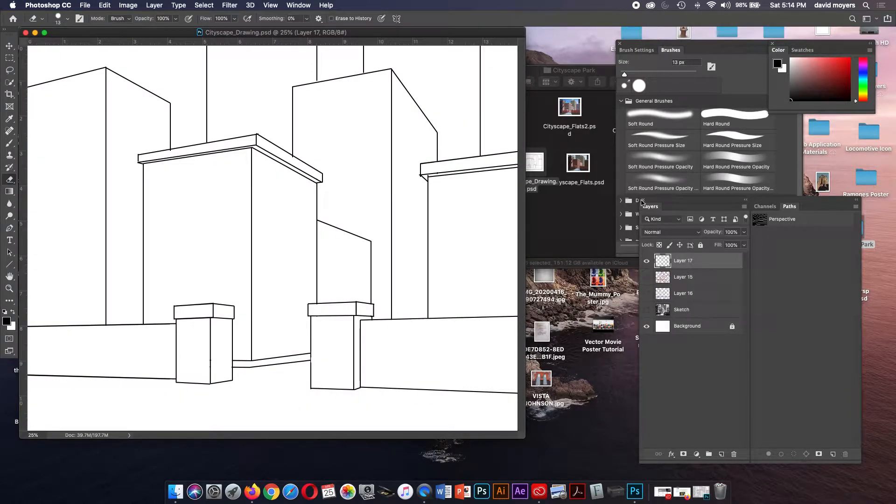
- Compare the finished line work with the Sketch layer by showing and hiding that layer
click(647, 310)
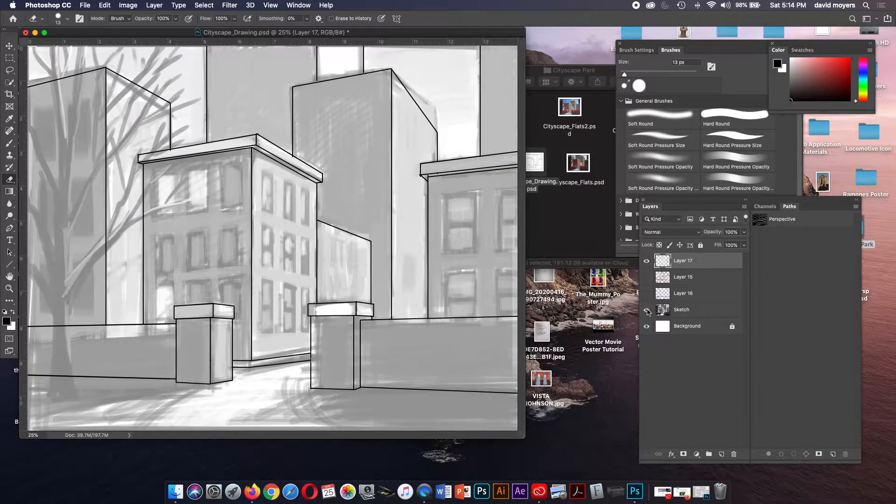
click(647, 310)
click(647, 310)
click(647, 309)
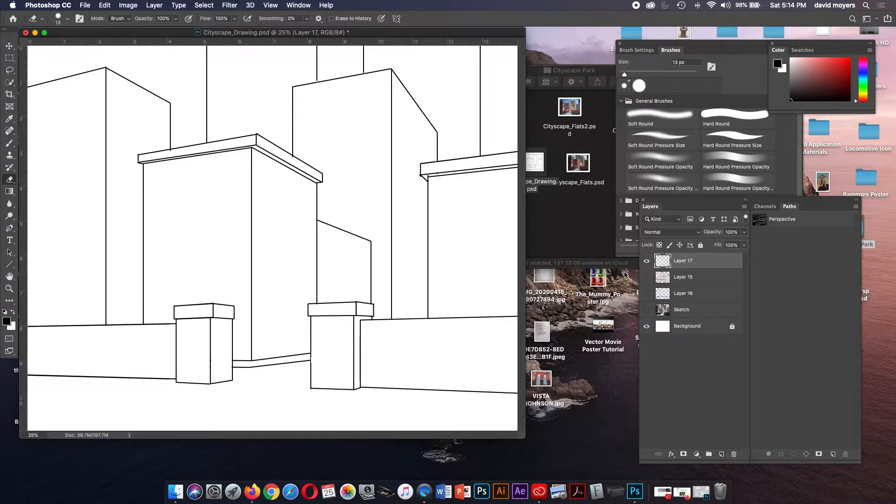
drag(451, 33, 494, 40)
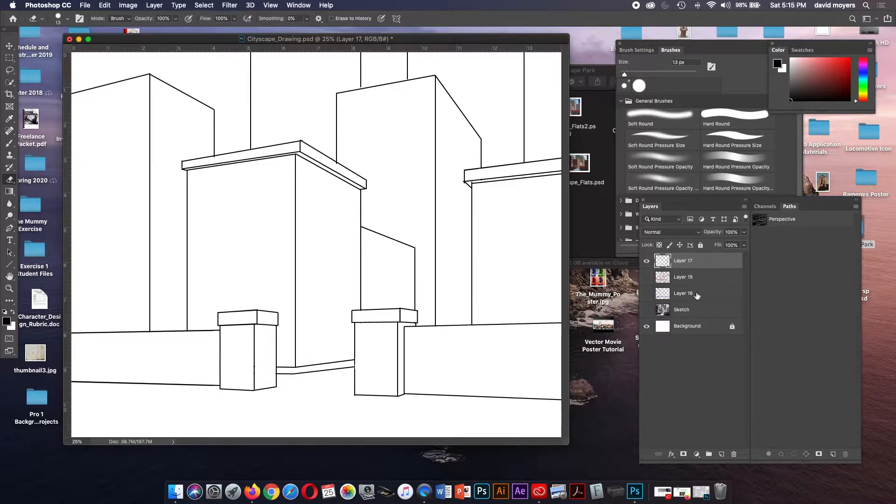
- Rename Layer 17, which holds the line work, as Drawing
click(698, 277)
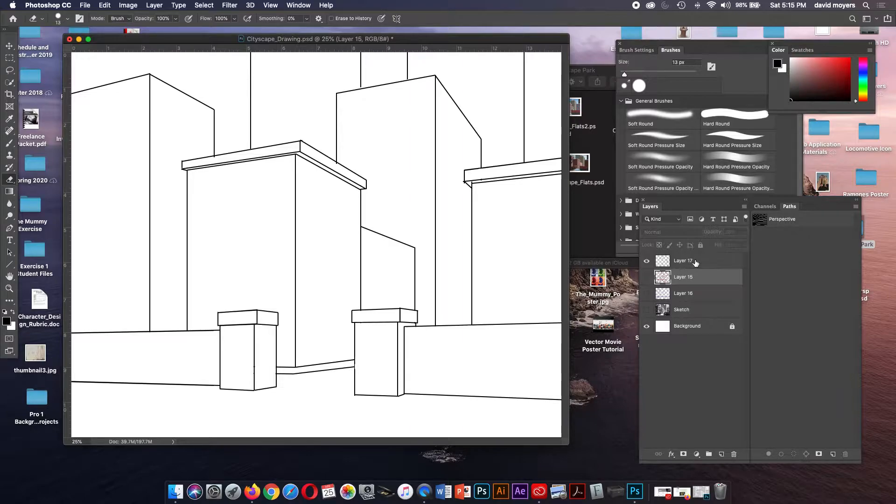
click(692, 262)
double_click(692, 261)
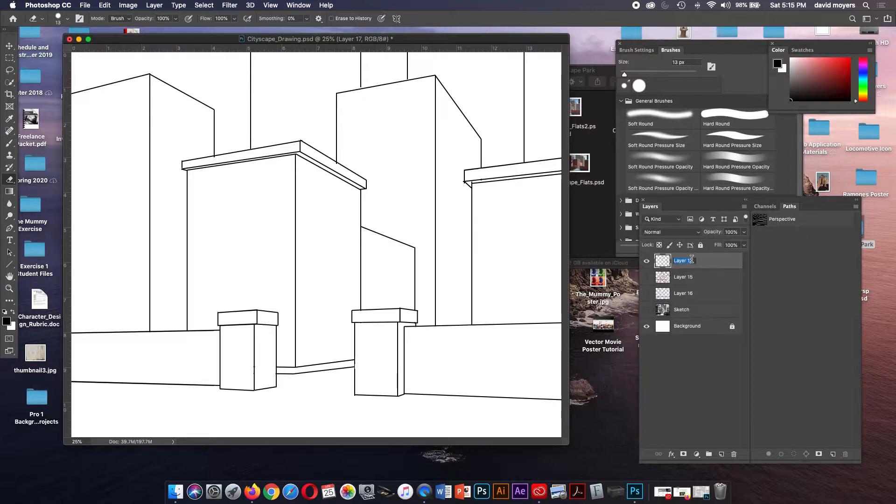
text(Drawing)
key(Tab)
- Show Layer 15 with the red perspective lines and rename it Right Guide
click(646, 277)
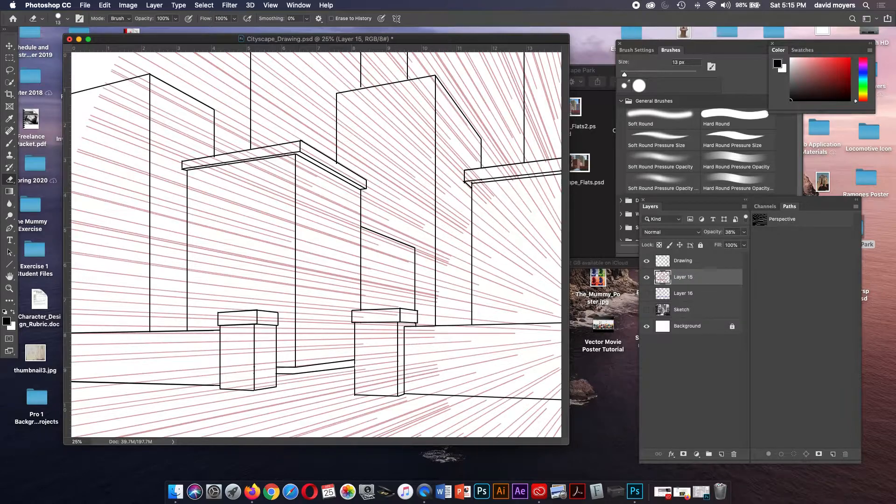
double_click(683, 278)
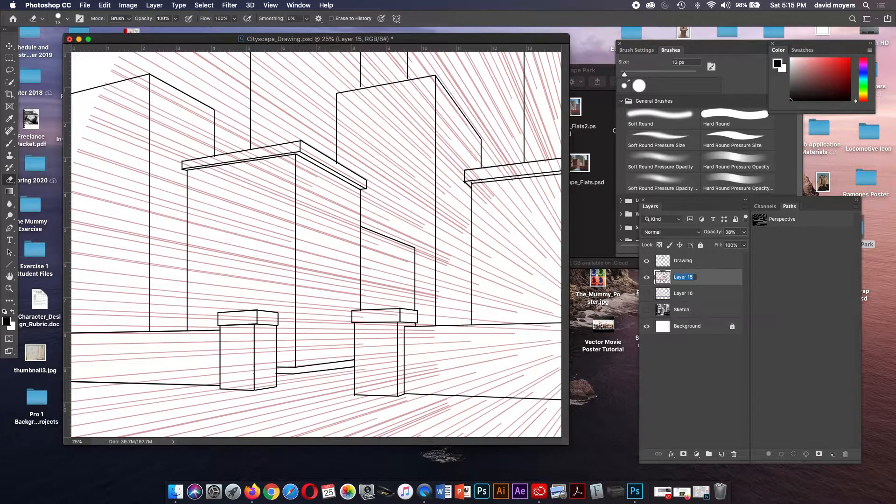
text(Right Guide)
- Show Layer 16 with the blue perspective lines, rename it Left Guide, and hide both guide layers
click(646, 294)
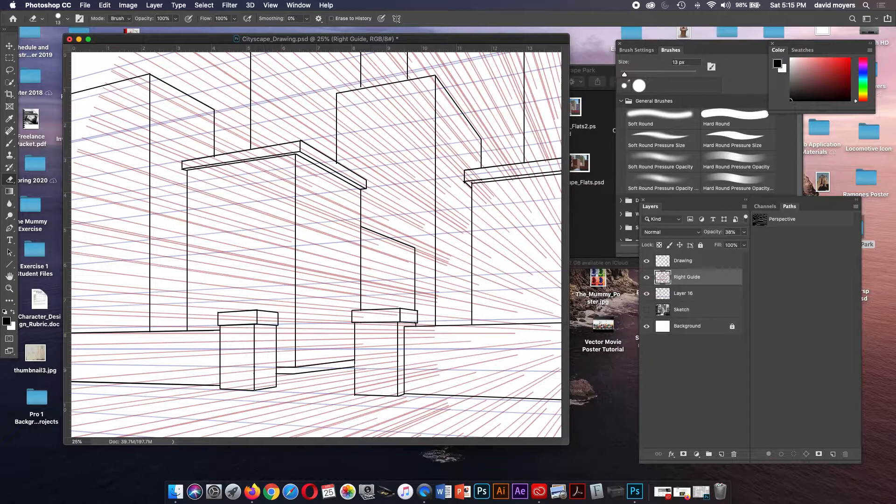
double_click(683, 293)
text(Left)
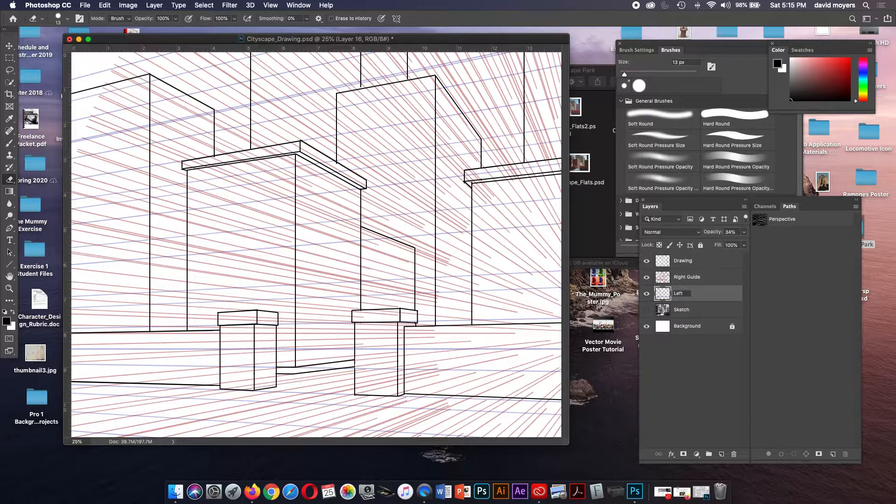
text( Guide)
key(Return)
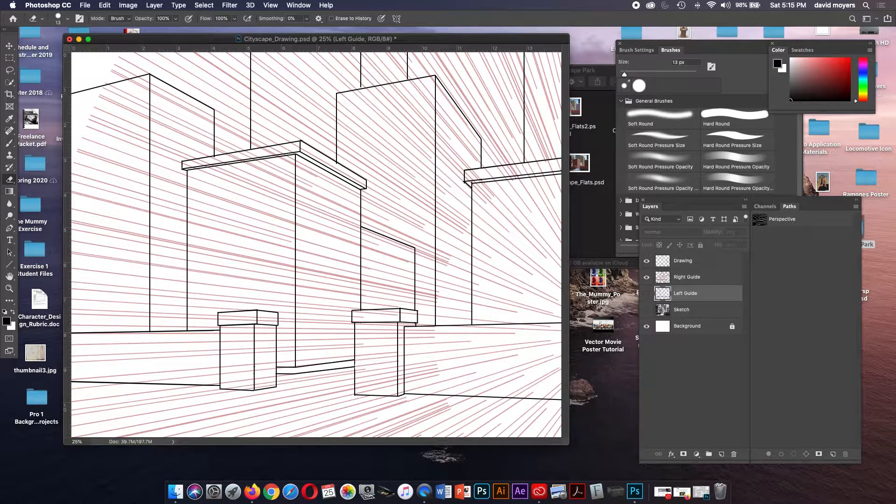
click(646, 277)
- Add a new layer directly above Right Guide and name it Front Buildings
click(686, 277)
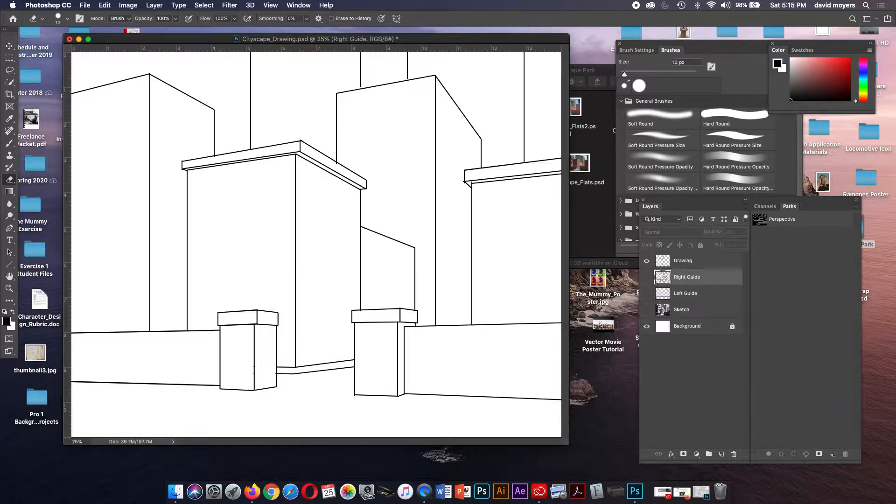
key(super+shift+alt+n)
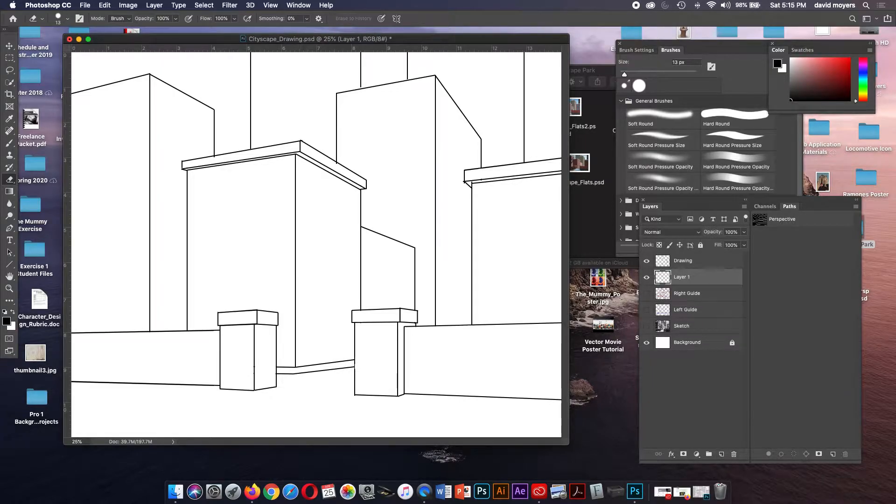
double_click(685, 277)
text(Front Buildings)
key(Return)
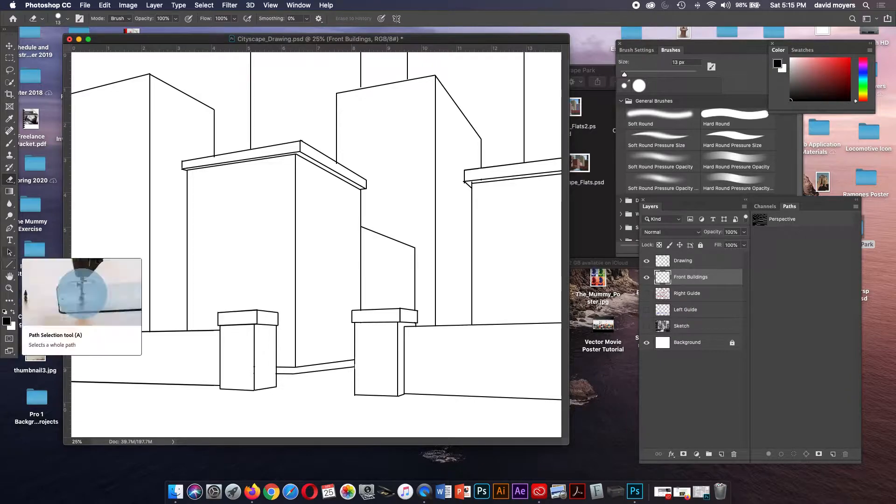
- Draw a closed Pen path around the front building's left wall, continuing its lower corners behind the garden wall and pillar
click(9, 228)
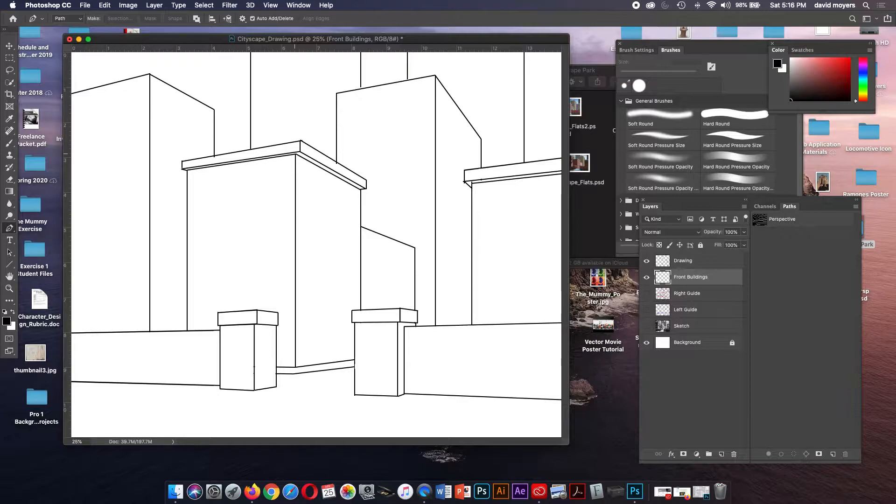
click(295, 154)
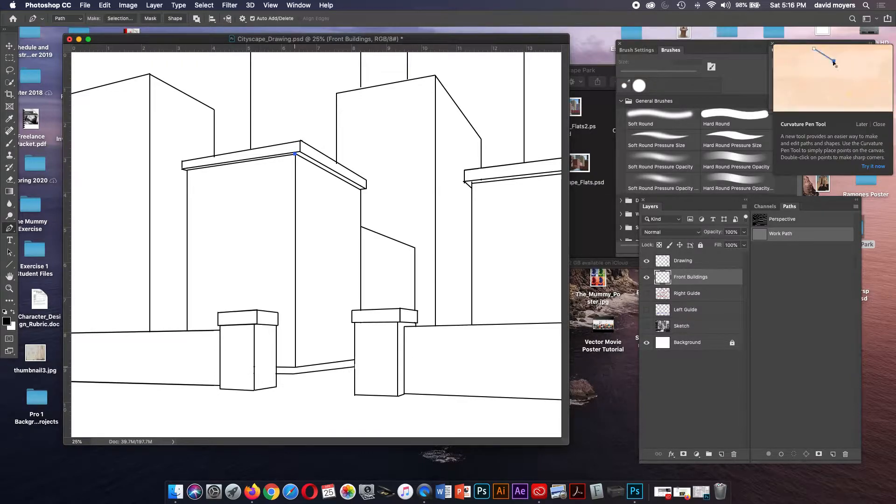
click(294, 367)
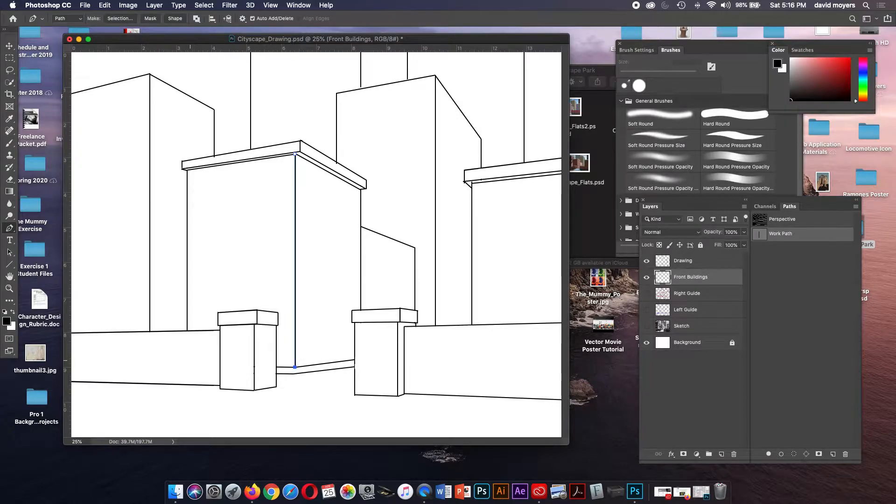
click(187, 361)
click(187, 168)
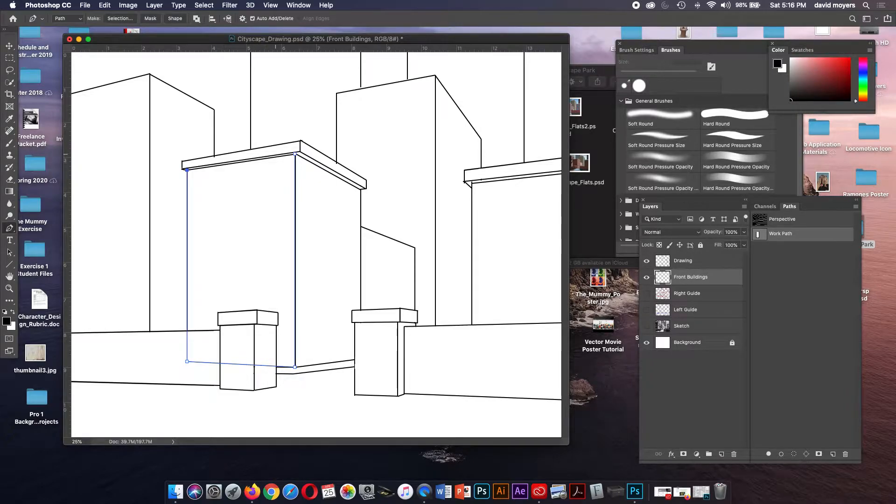
click(294, 154)
- Lower the Drawing layer's opacity to 45% so the path stands out against the lines
key(z)
click(273, 208)
click(271, 209)
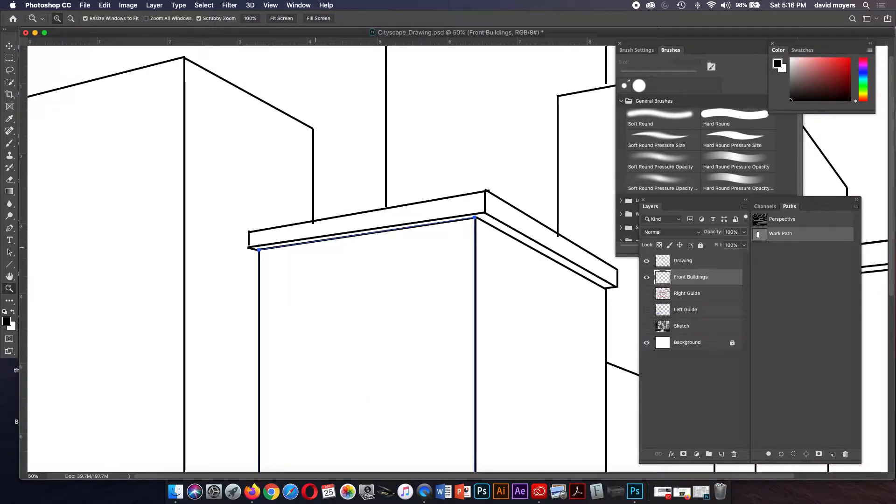
click(332, 256)
drag(567, 261, 315, 203)
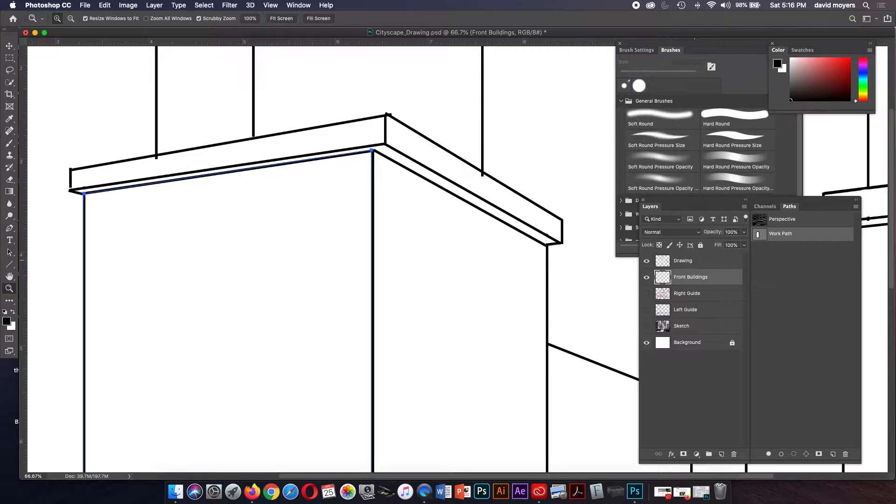
click(683, 260)
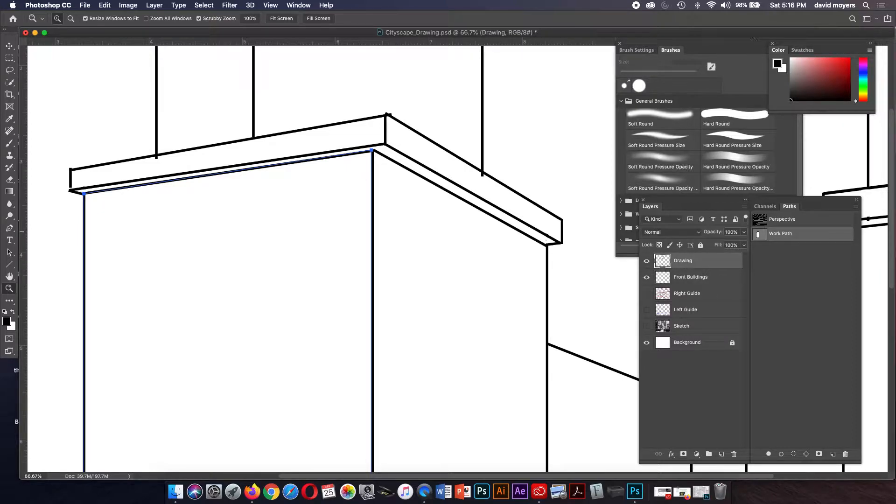
click(744, 231)
drag(745, 243, 719, 243)
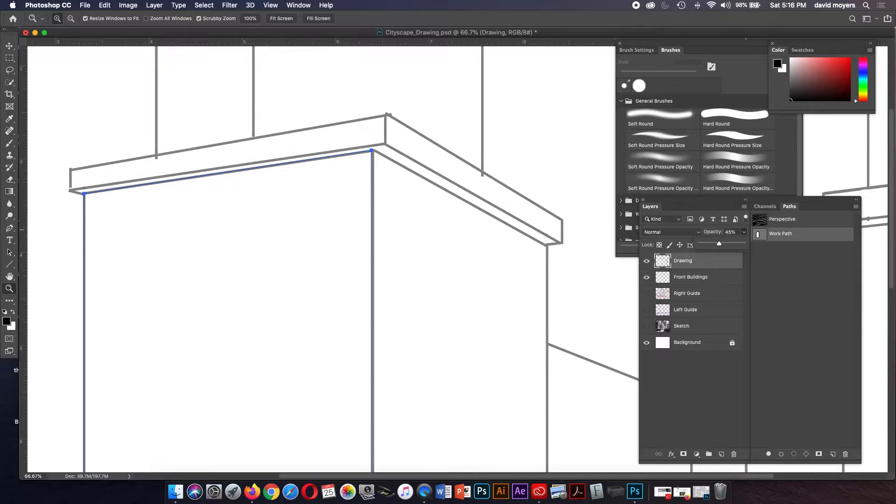
- Try moving the right vertical edge of the wall path outward with the Direct Selection tool, and undo the move
key(super+minus)
key(super+minus)
scroll(327, 257, down, 3)
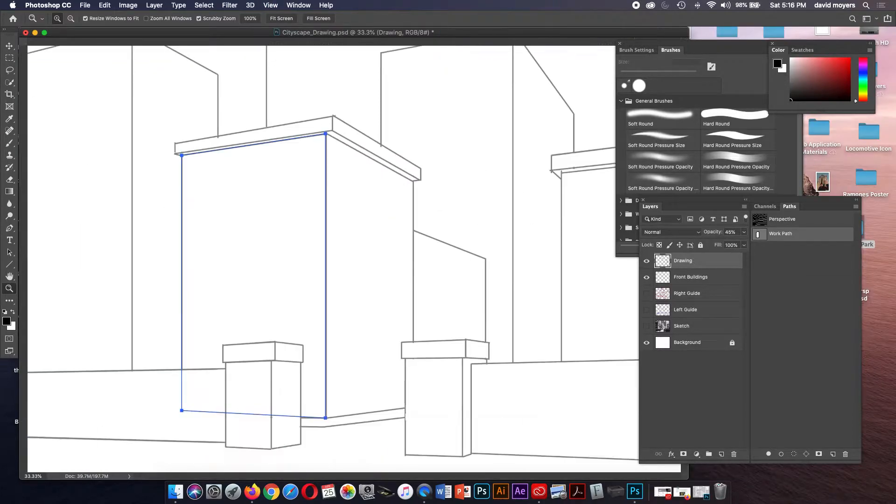
key(a)
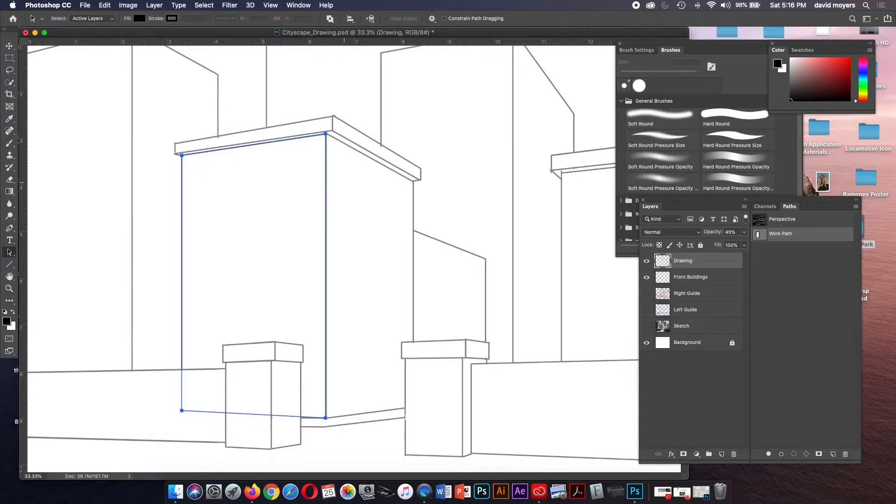
right_click(9, 253)
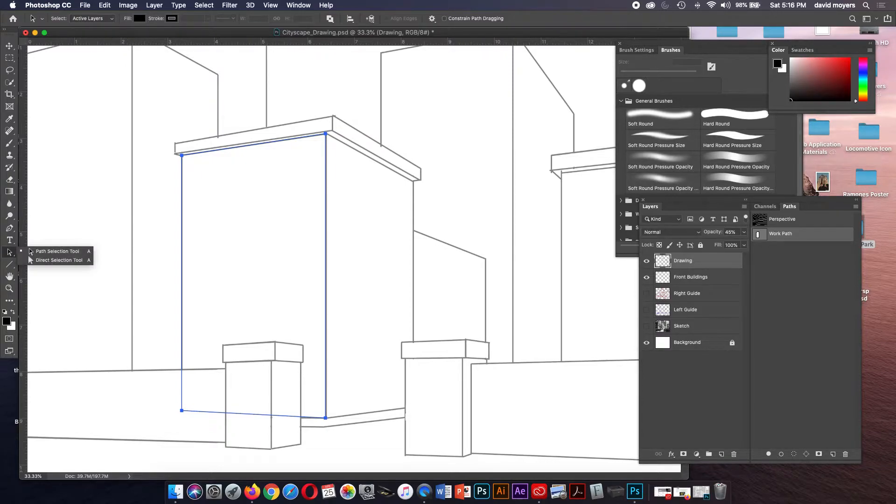
click(40, 252)
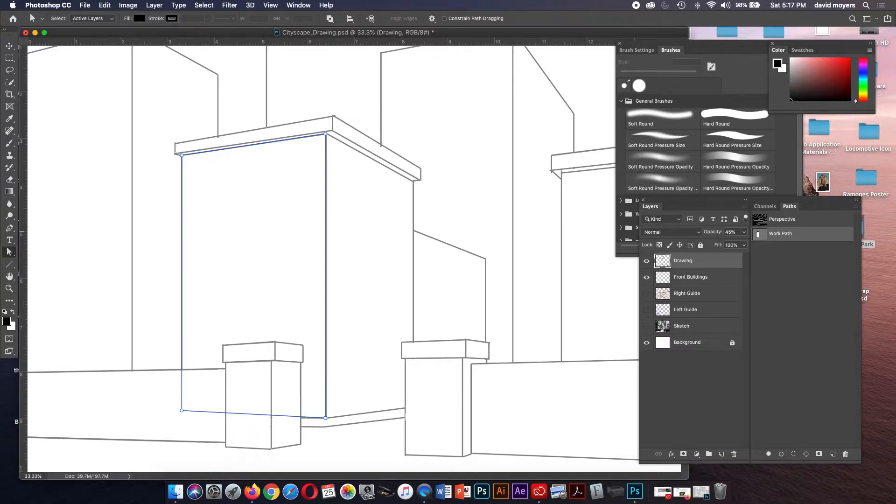
key(super+v)
drag(325, 231, 391, 236)
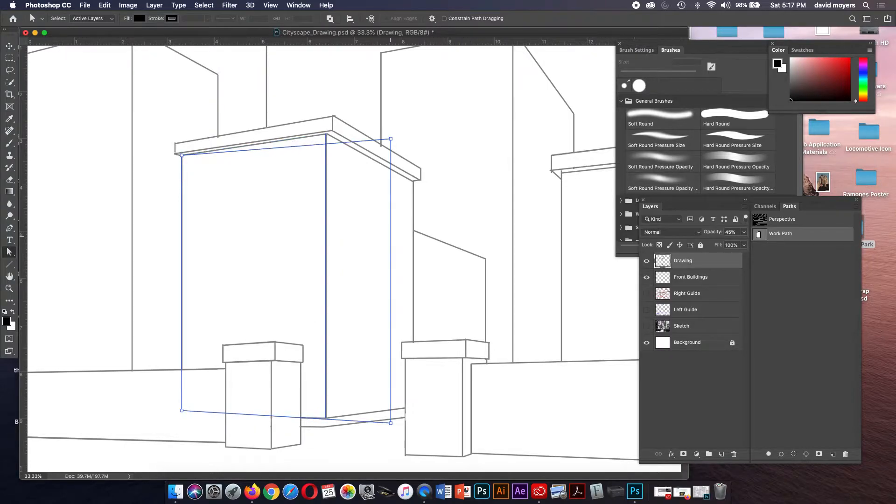
key(super+z)
click(325, 185)
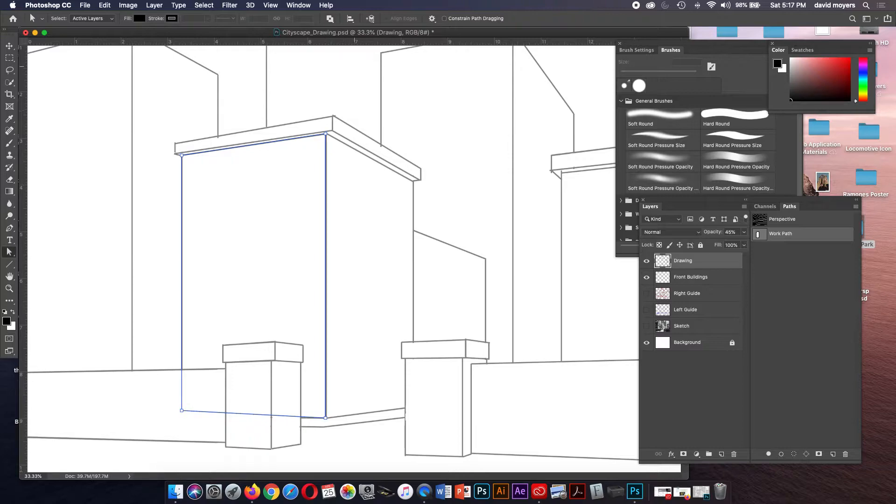
click(350, 18)
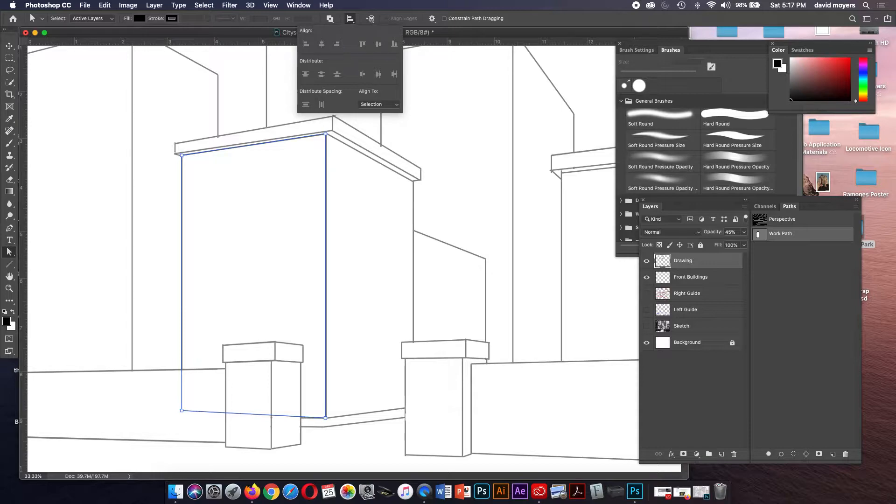
click(349, 18)
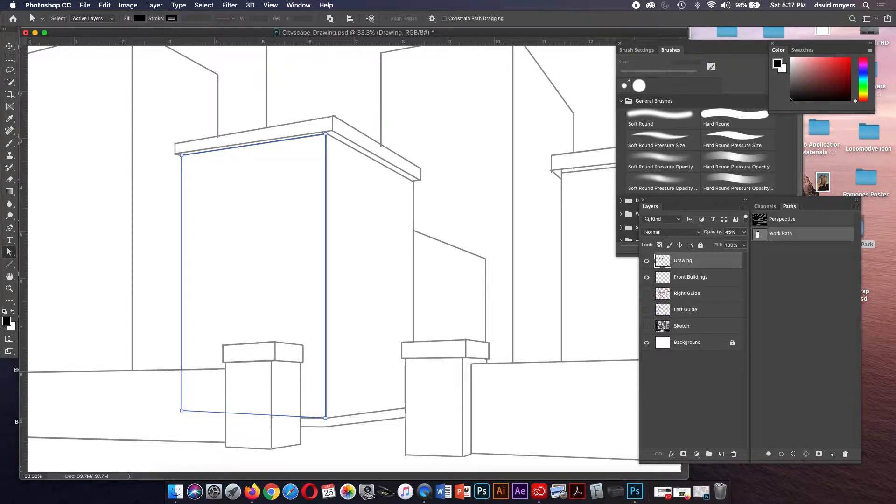
click(370, 19)
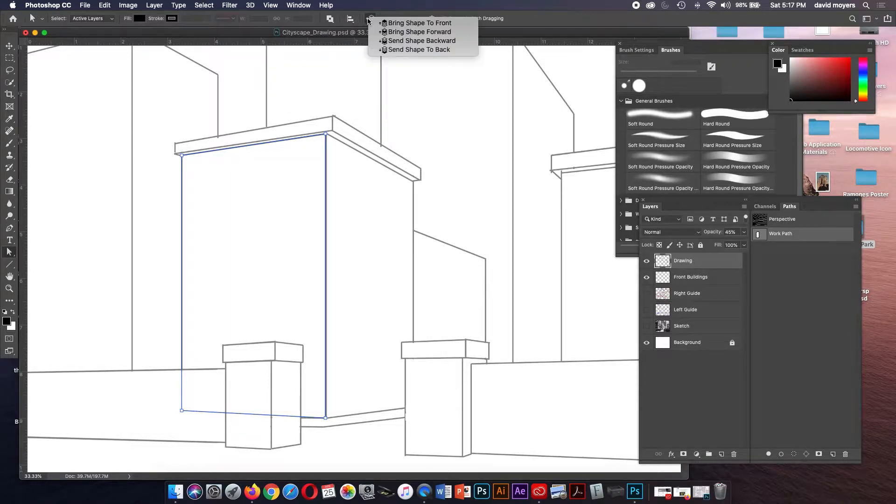
- Send the left wall's path to the back of the path stacking order
click(397, 49)
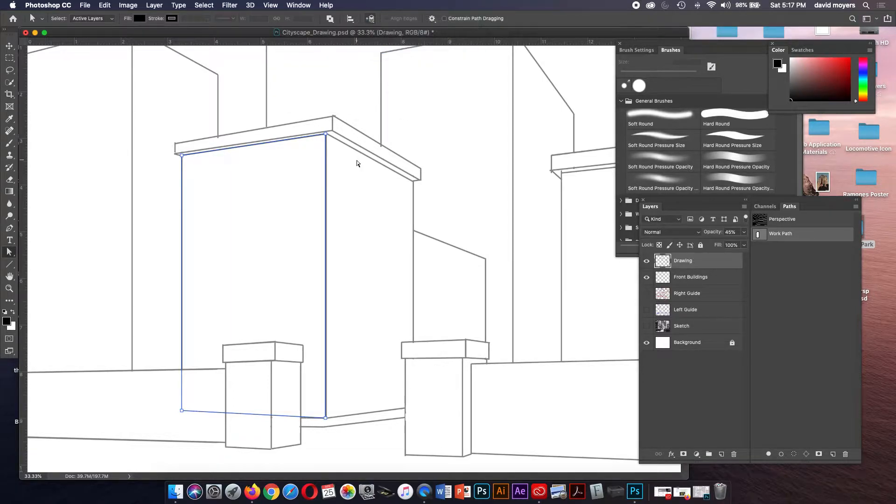
click(325, 155)
click(335, 141)
- Draw a closed Pen path around the front building's right wall, extending its lower outer corner behind the right pillar
key(p)
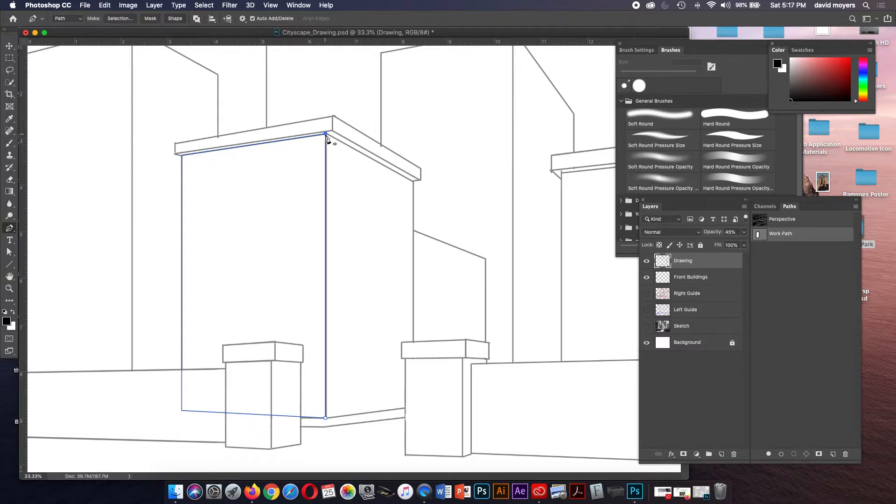
click(326, 134)
click(413, 182)
click(413, 406)
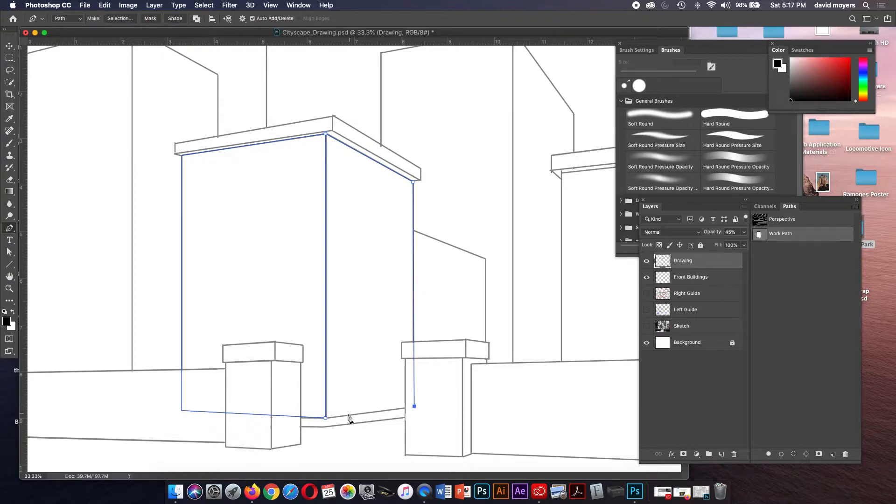
click(326, 417)
- Nudge the left wall path's lower outer corner slightly downward with the Direct Selection tool and deselect the path
key(a)
click(181, 412)
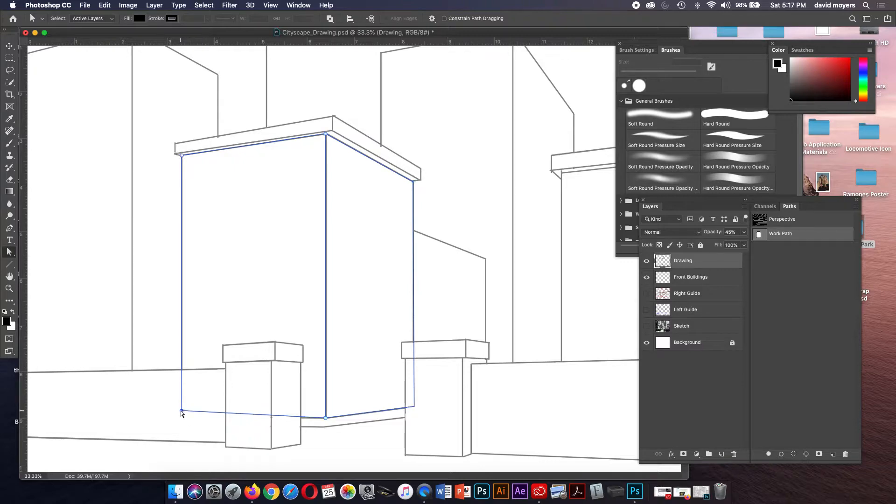
drag(181, 412, 181, 413)
click(381, 261)
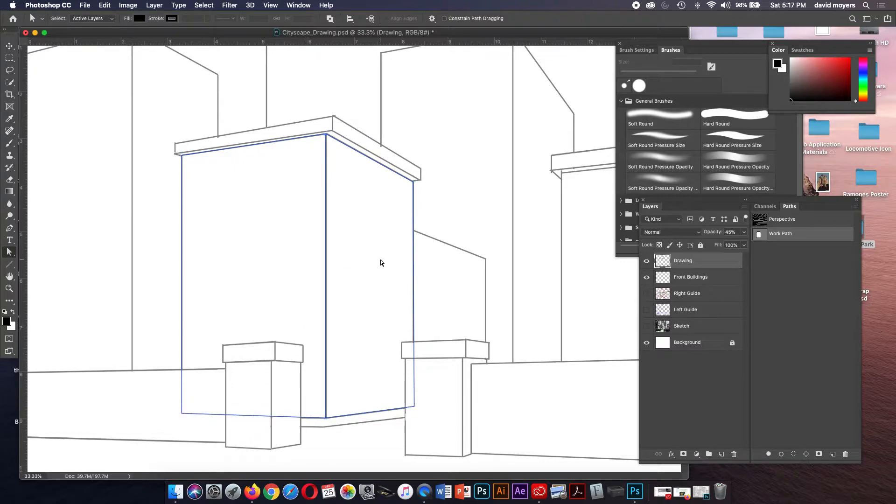
- Draw a closed Pen path around the left face of the front building's roof cornice
drag(325, 241, 325, 287)
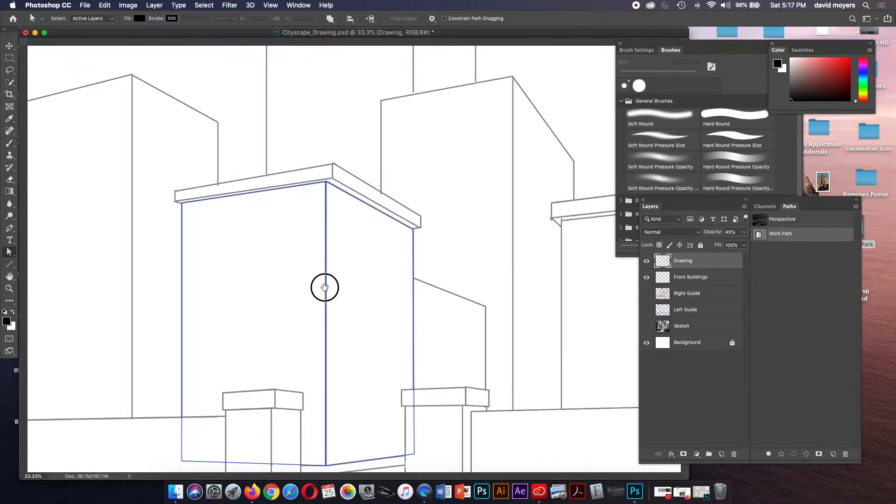
key(z)
drag(352, 232, 365, 251)
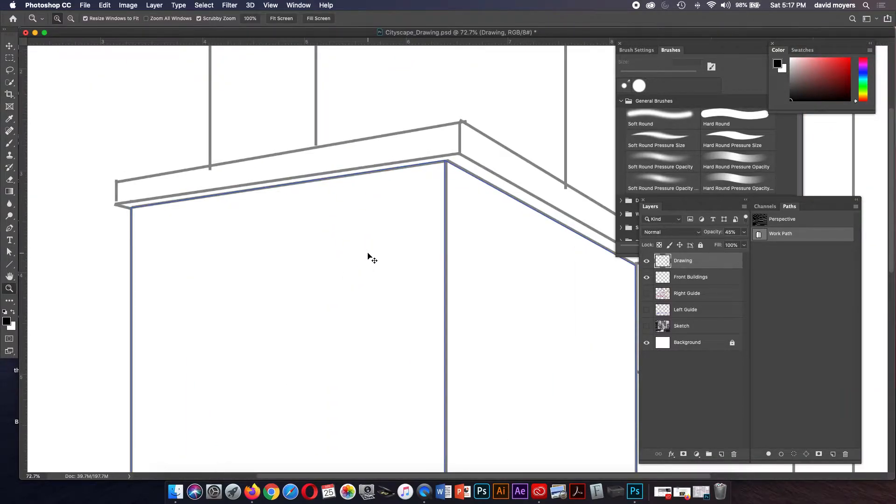
key(super+minus)
drag(387, 240, 339, 250)
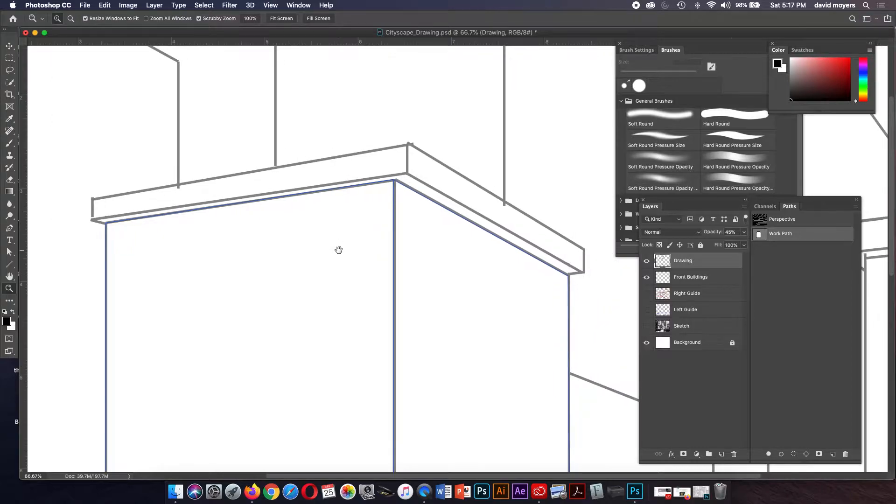
key(p)
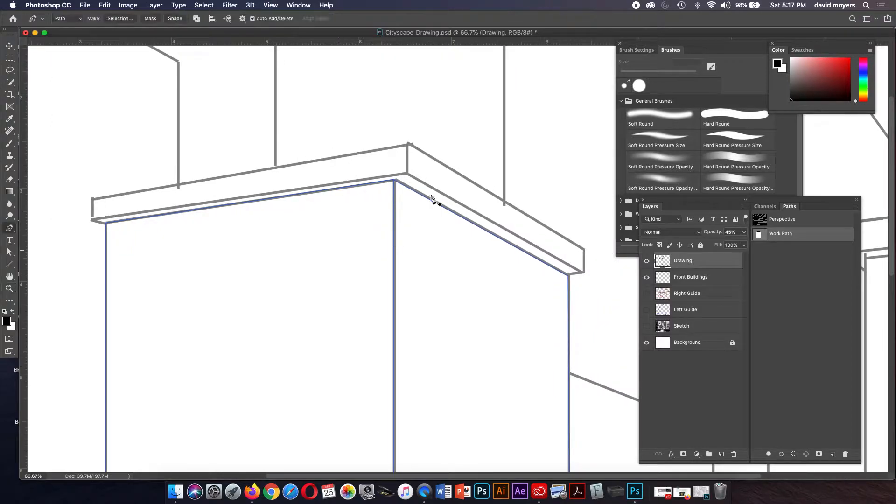
click(407, 144)
click(406, 174)
click(91, 220)
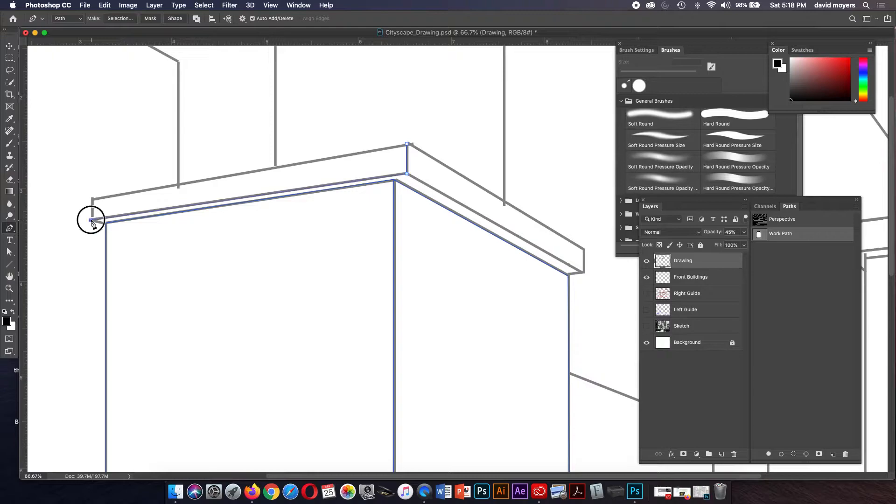
click(90, 199)
click(406, 145)
- Draw a closed Pen path around the right face of the roof cornice, sharing the front corner edge with the left face
drag(464, 152, 400, 134)
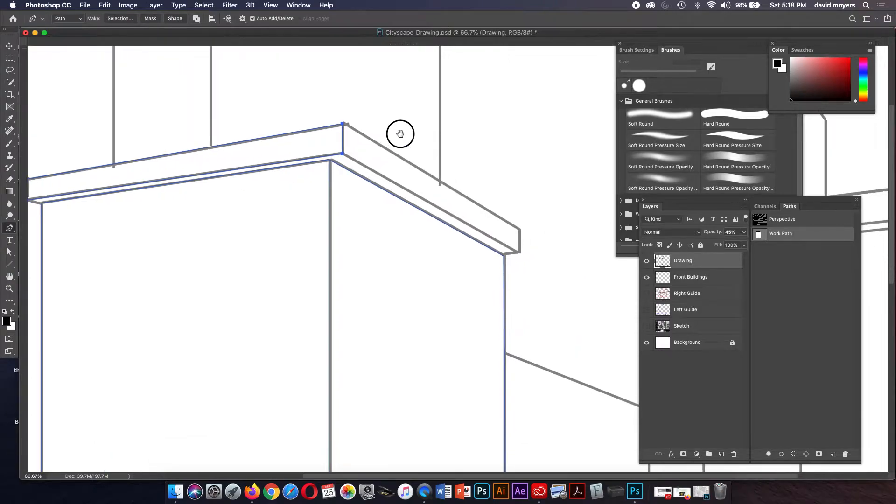
key(a)
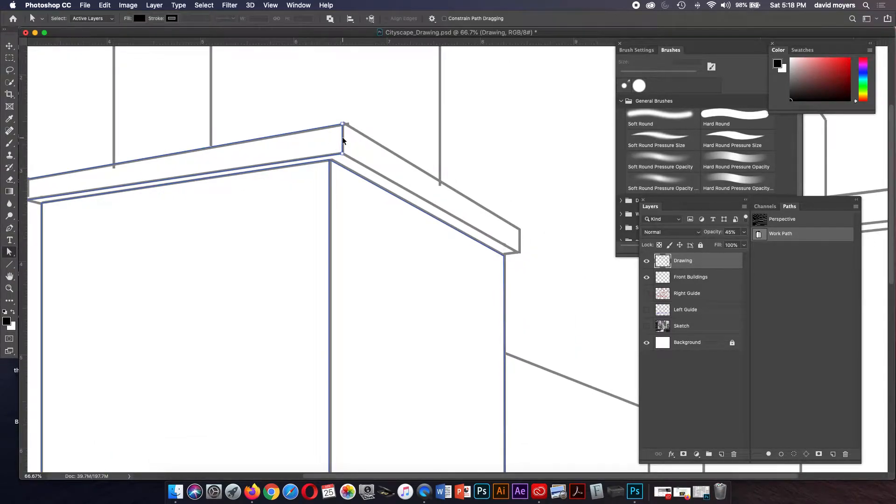
key(super+c)
key(super+v)
key(p)
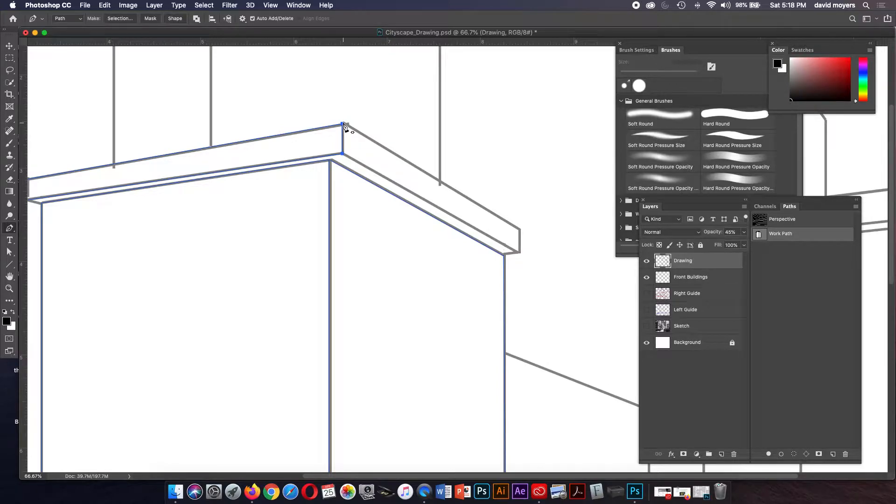
click(519, 230)
click(519, 252)
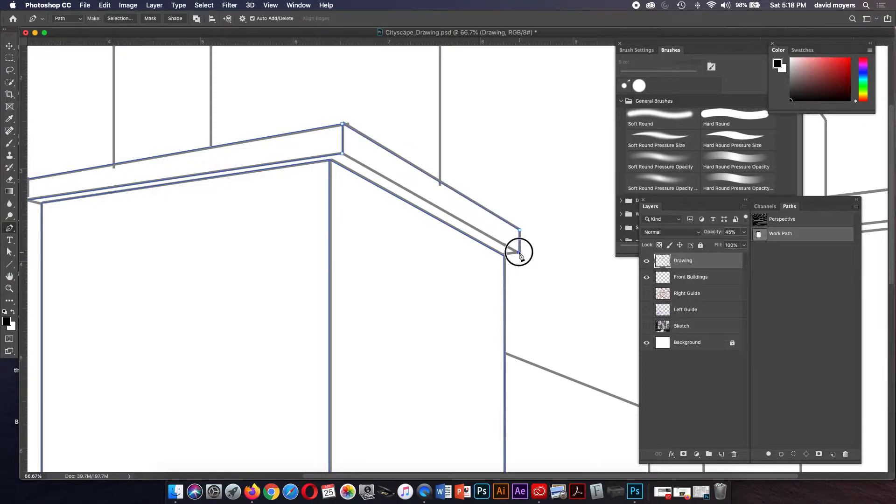
click(342, 153)
- Clear the anchor selection on the finished cornice path by deactivating Work Path and making it active again
key(shift+super+a)
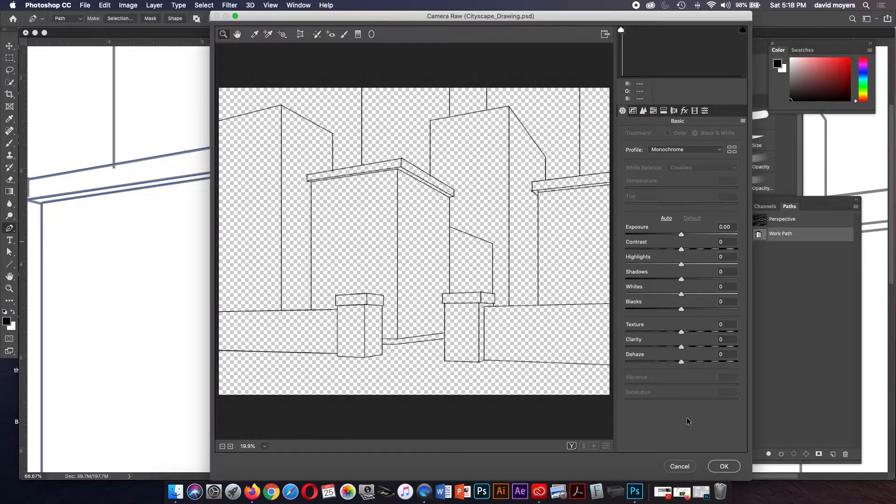
click(685, 467)
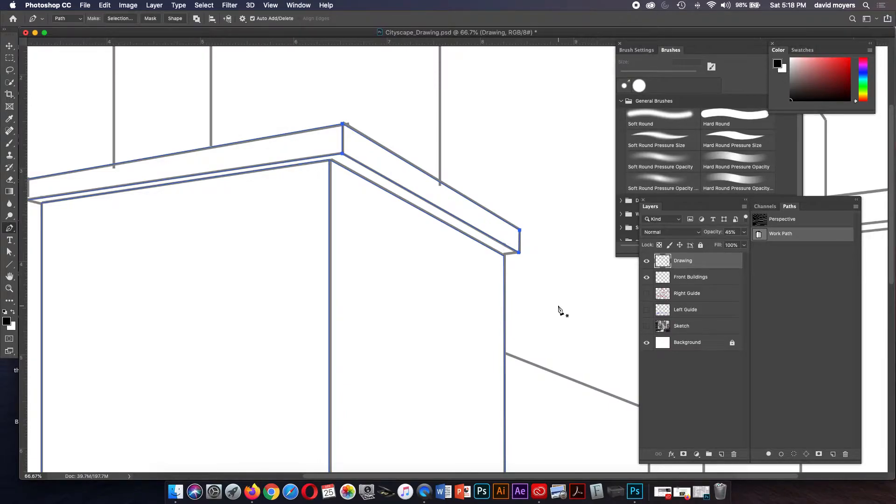
click(782, 292)
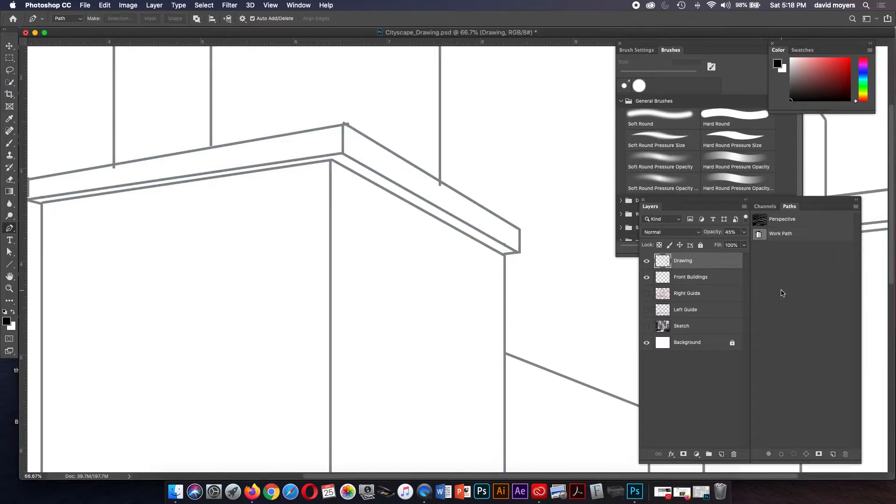
click(780, 235)
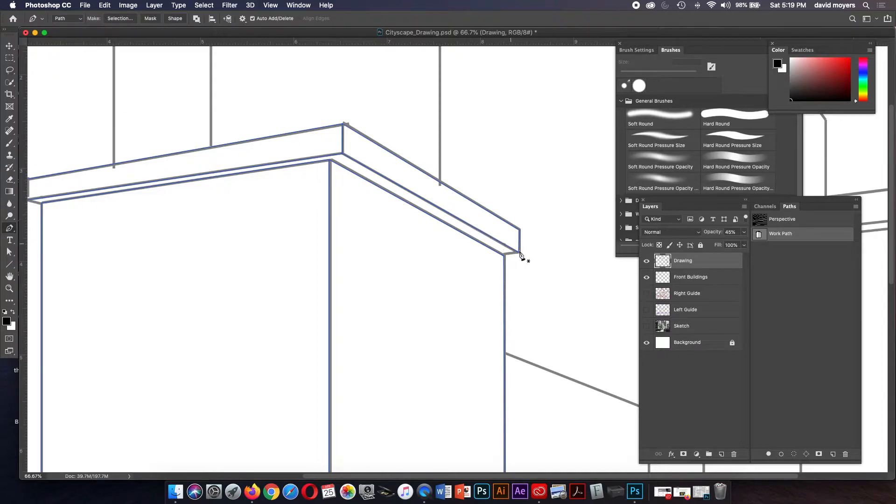
- Start a Pen path for the cornice's underside at its outer right corner, through both outer wall corners to the cornice's outer left corner
key(z)
drag(518, 255, 586, 303)
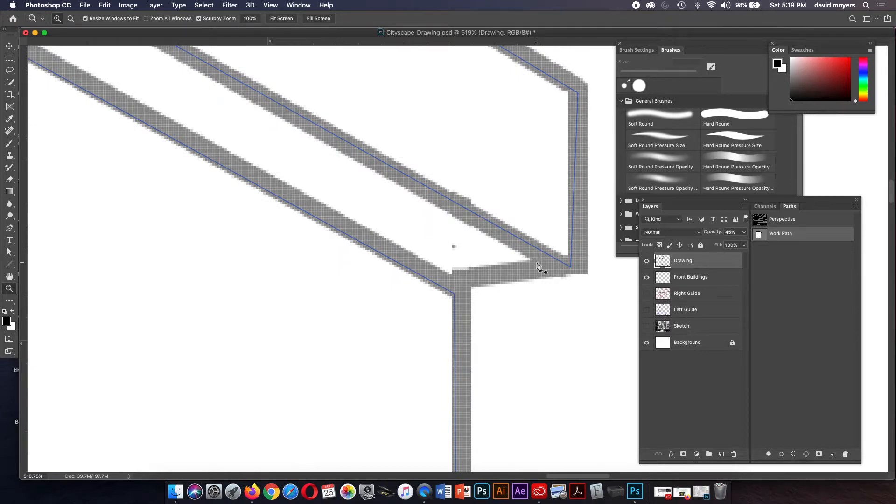
key(p)
click(571, 267)
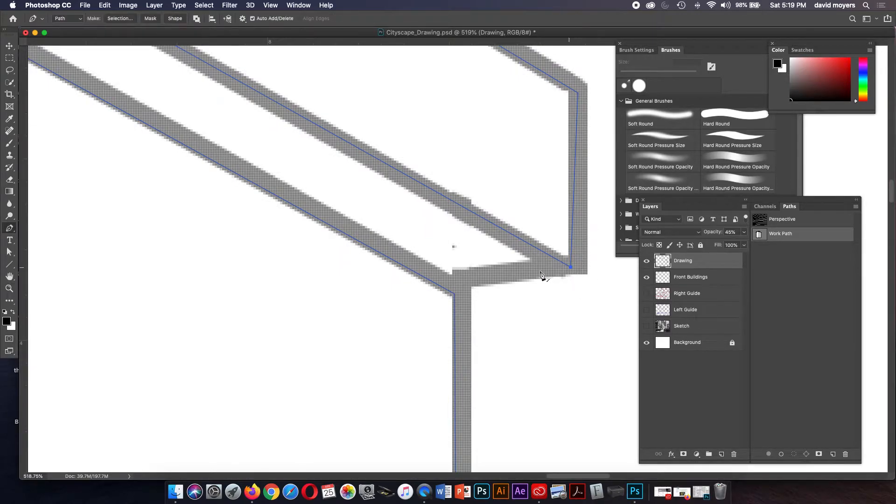
click(455, 294)
scroll(454, 293, down, 8)
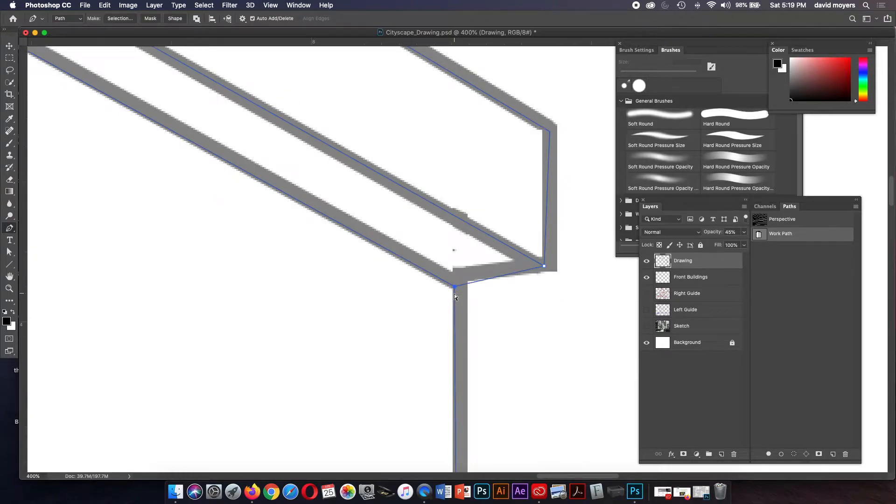
drag(305, 231, 503, 248)
drag(230, 248, 427, 262)
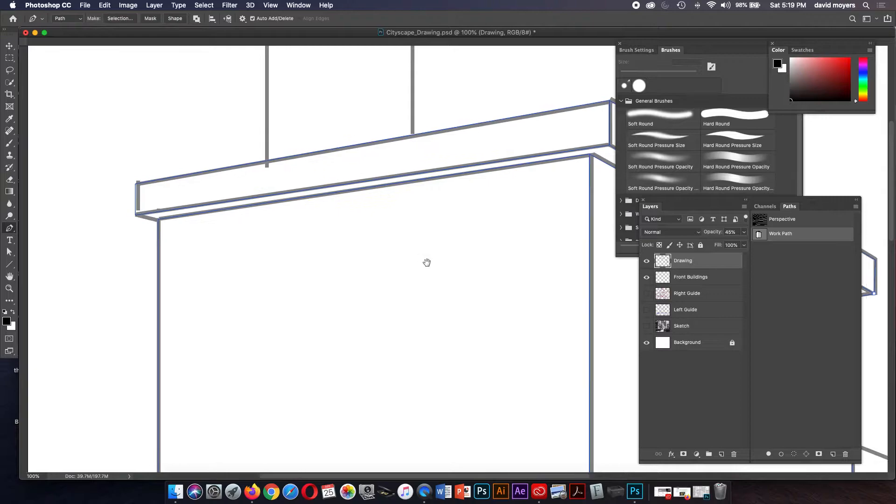
click(159, 220)
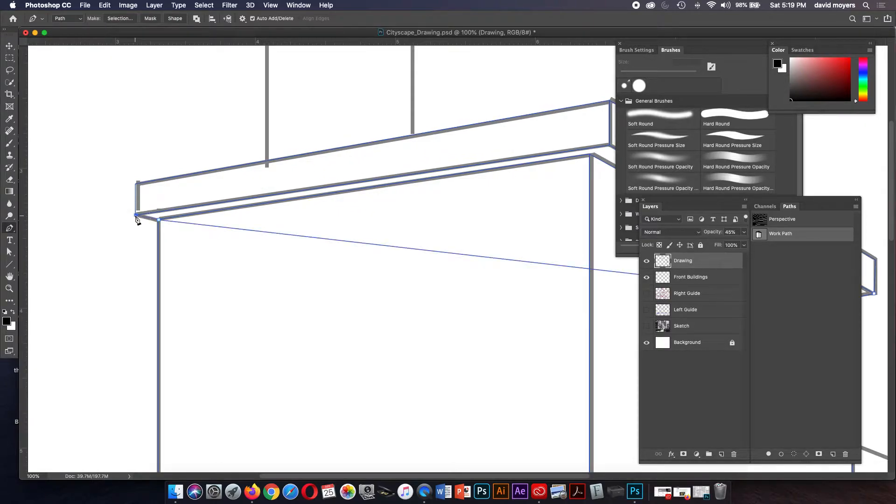
- Run the underside path across the cornice faces past the front corner and close it at the outer right corner
click(241, 187)
key(super+minus)
key(super+minus)
key(super+minus)
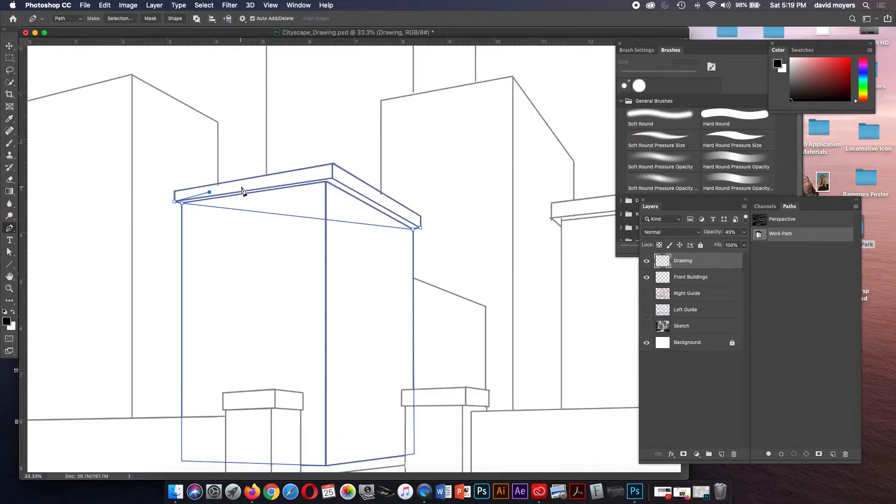
click(331, 171)
click(420, 229)
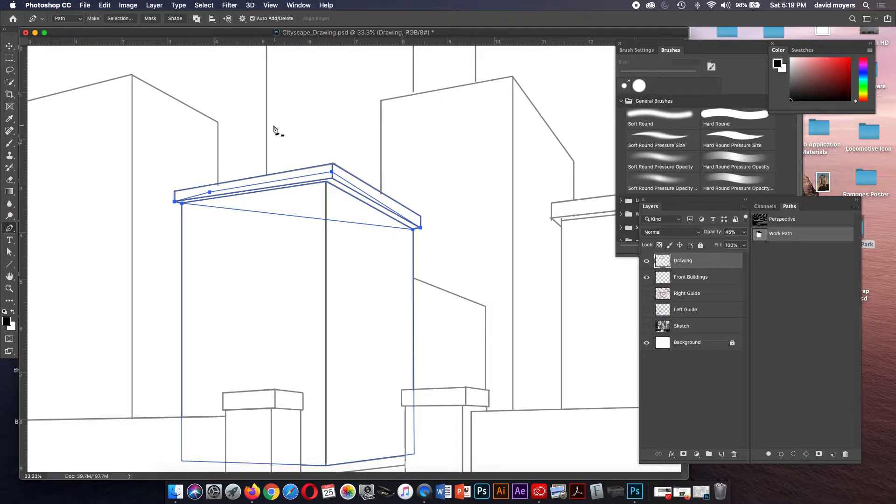
- Activate the Front Buildings layer and select the left wall's path with the Direct Selection tool
click(699, 277)
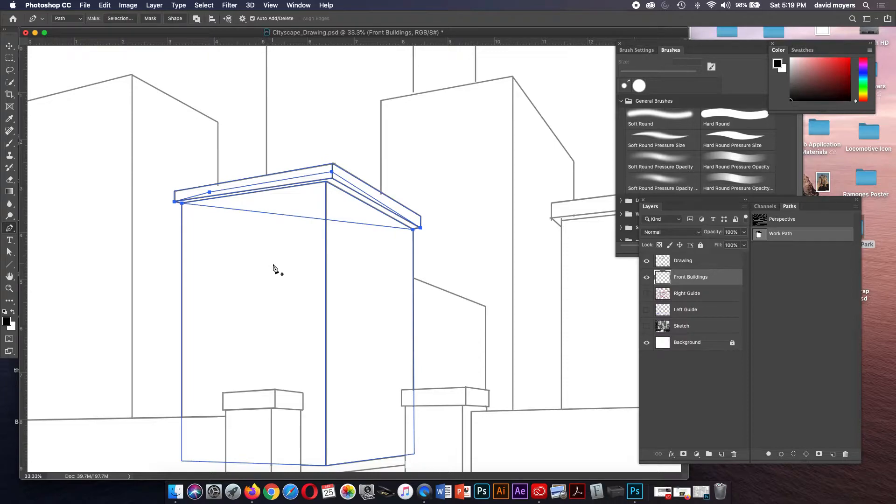
key(a)
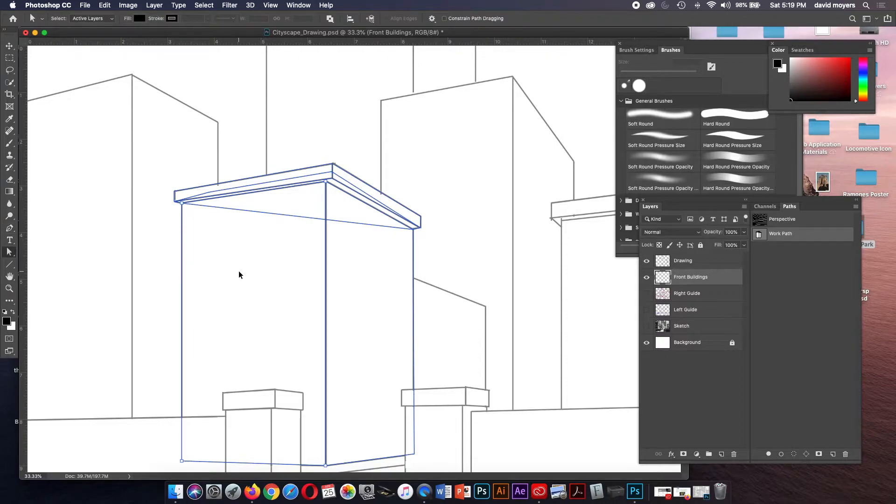
- Switch to Finder, open the Reference folder inside Cityscape Park, and select the four reference images in the first row
key(super+minus)
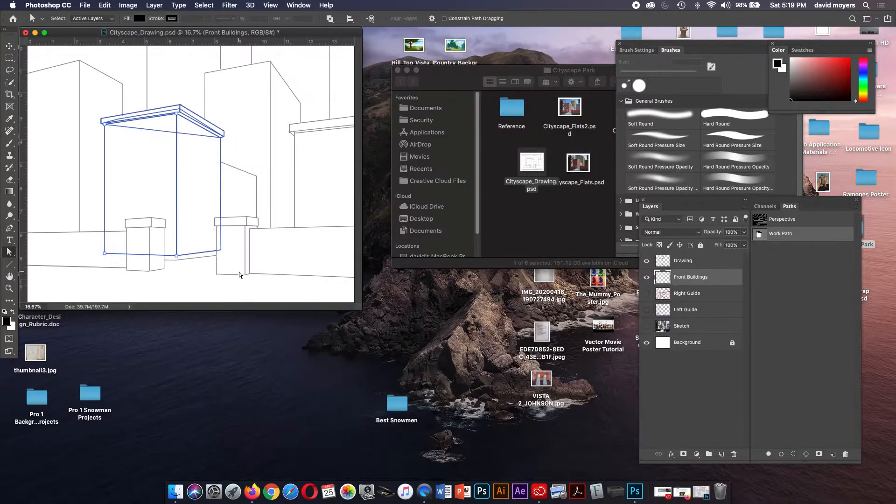
click(550, 199)
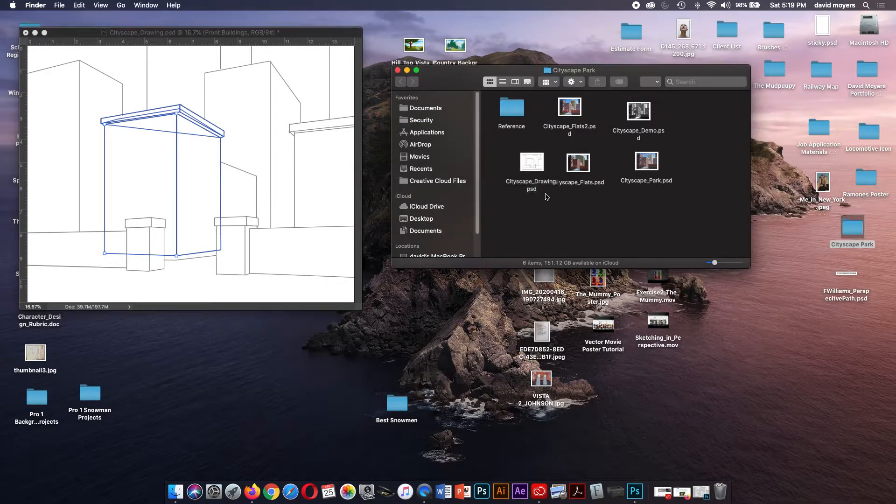
double_click(520, 106)
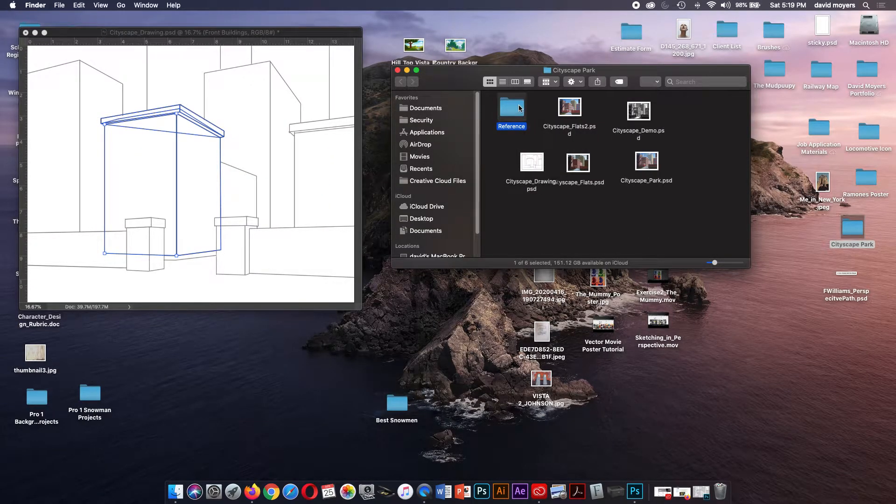
drag(492, 107, 494, 401)
drag(482, 493, 482, 493)
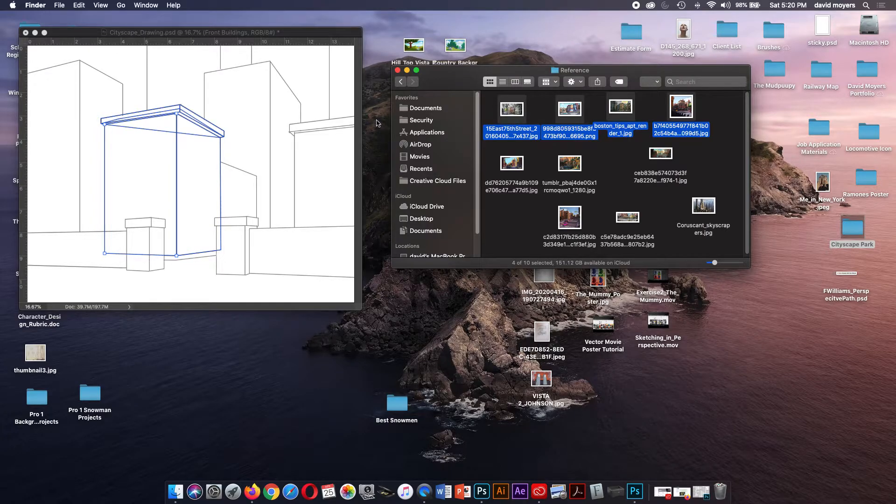
- Switch back to Photoshop, move the drawing window aside, and open the four selected reference images in it
click(303, 34)
drag(303, 33, 385, 111)
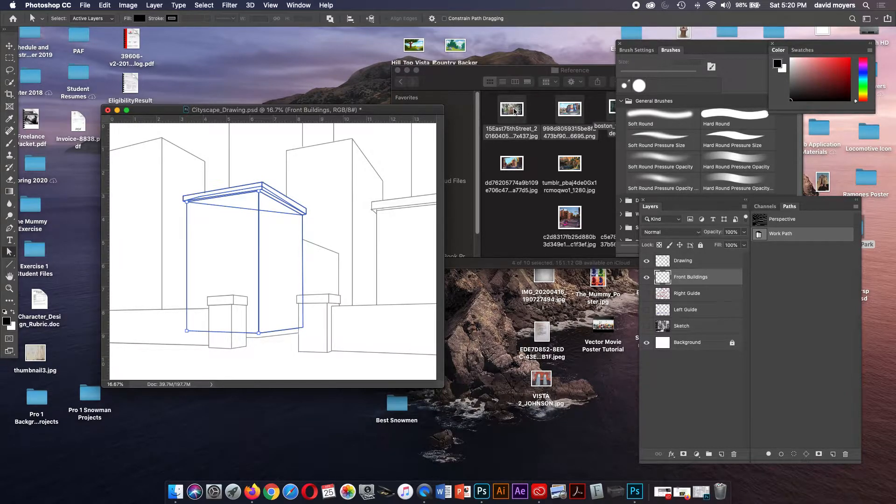
drag(513, 110, 529, 232)
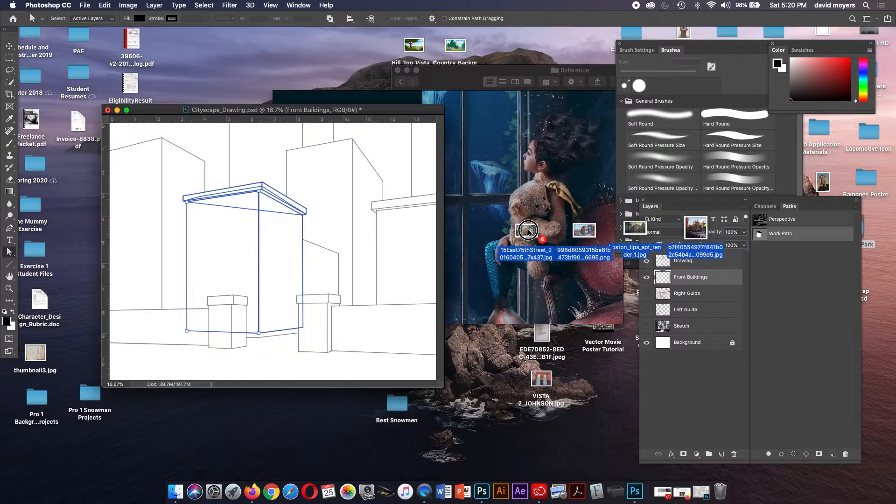
drag(529, 232, 640, 493)
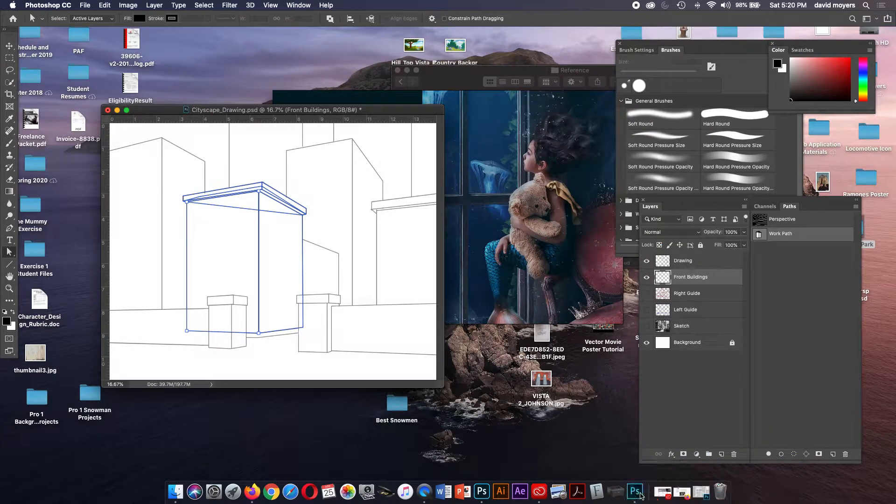
right_click(481, 494)
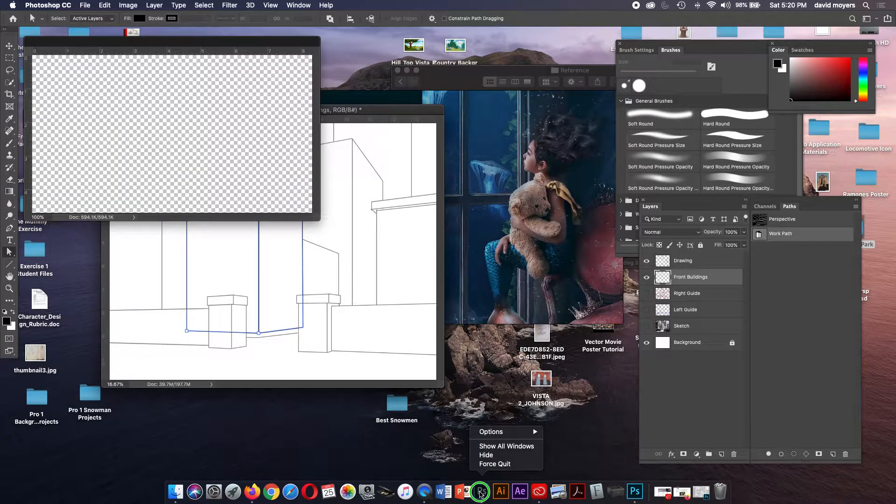
- Force quit the extra Photoshop instance and arrange the opened reference image windows beside the Cityscape_Drawing.psd window
click(491, 463)
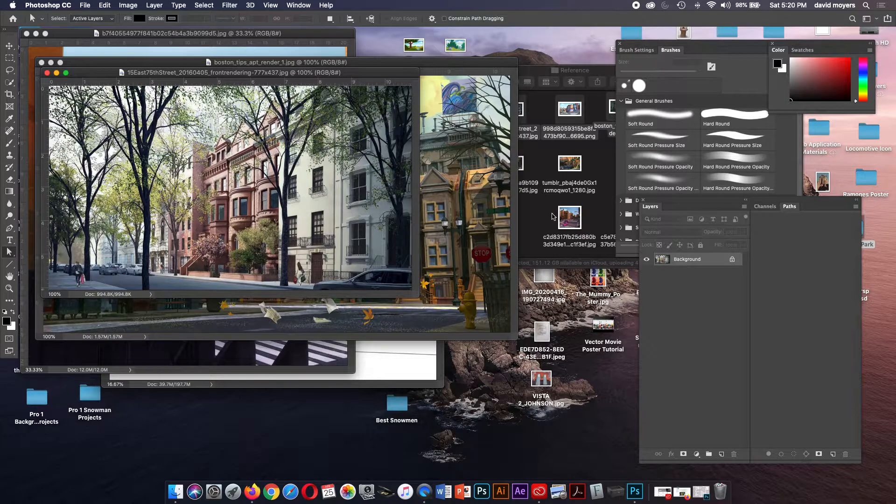
drag(335, 76, 311, 294)
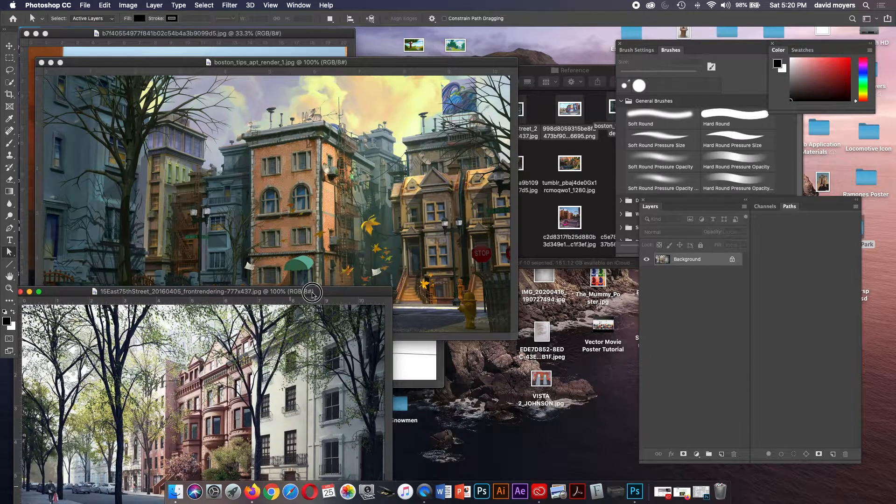
drag(374, 65, 273, 134)
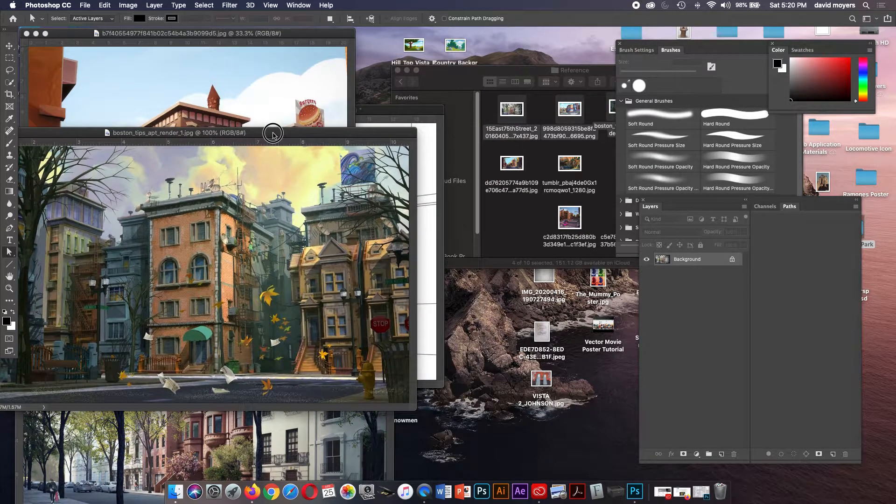
drag(368, 104, 525, 56)
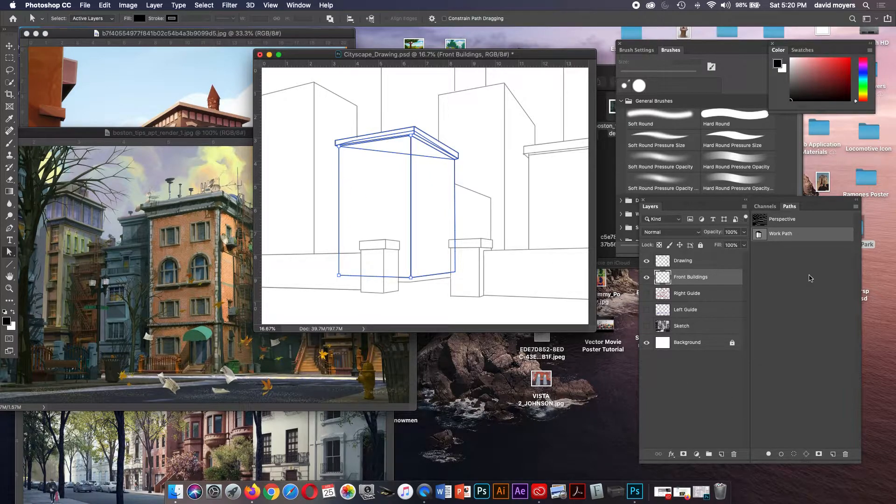
- Save the work path as a permanent path and rename it Buildings
click(788, 234)
double_click(788, 233)
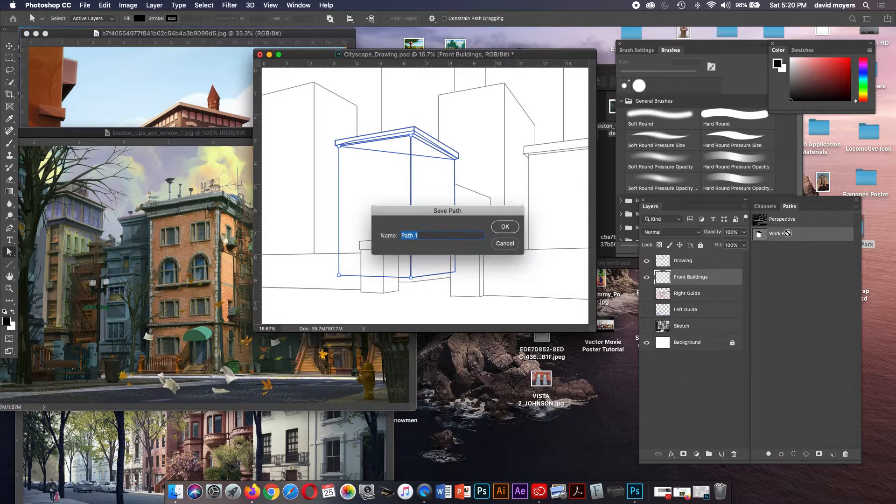
click(506, 227)
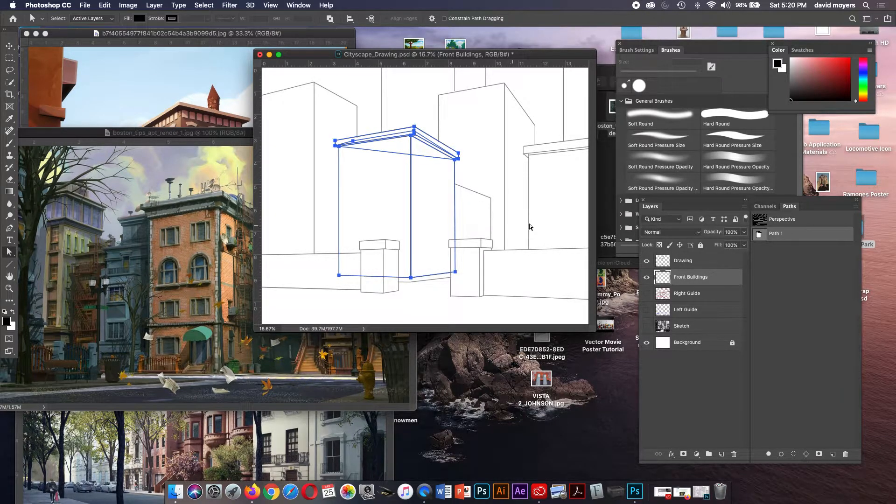
double_click(776, 235)
text(Buildings)
key(Return)
- Load the left wall's path as a selection and fill it with dark brown sampled from the reference building's shaded wall
click(339, 220)
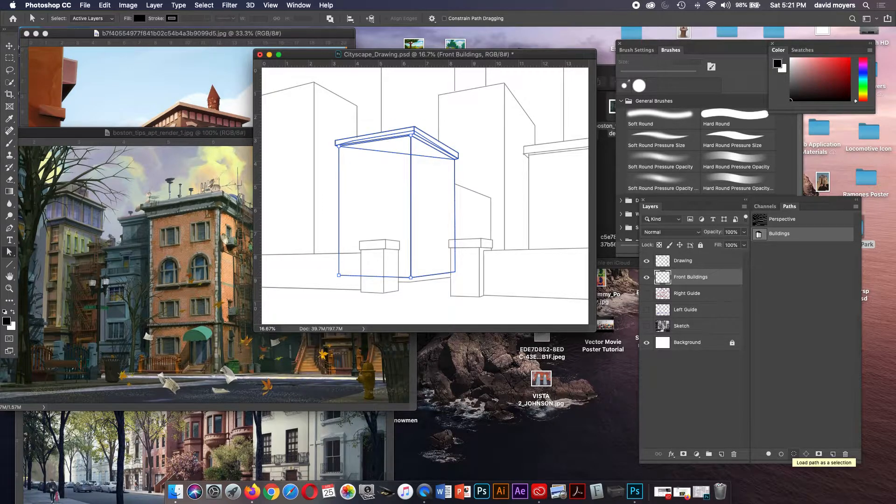
click(794, 453)
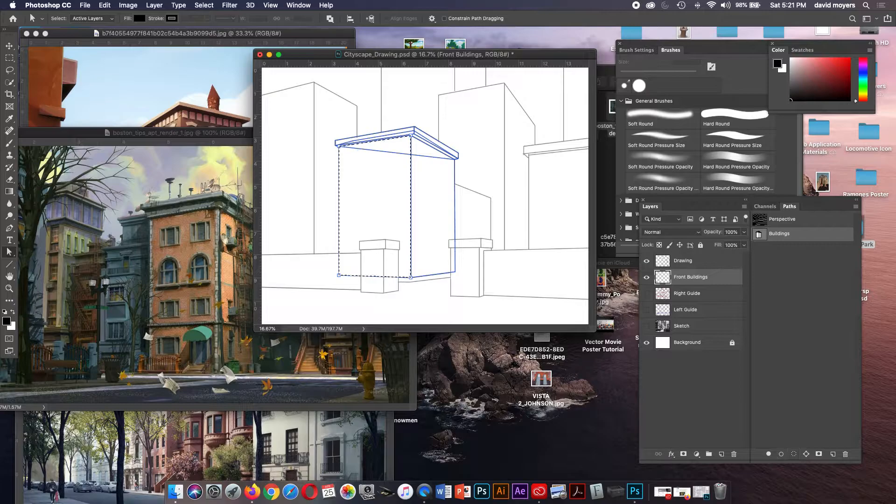
key(i)
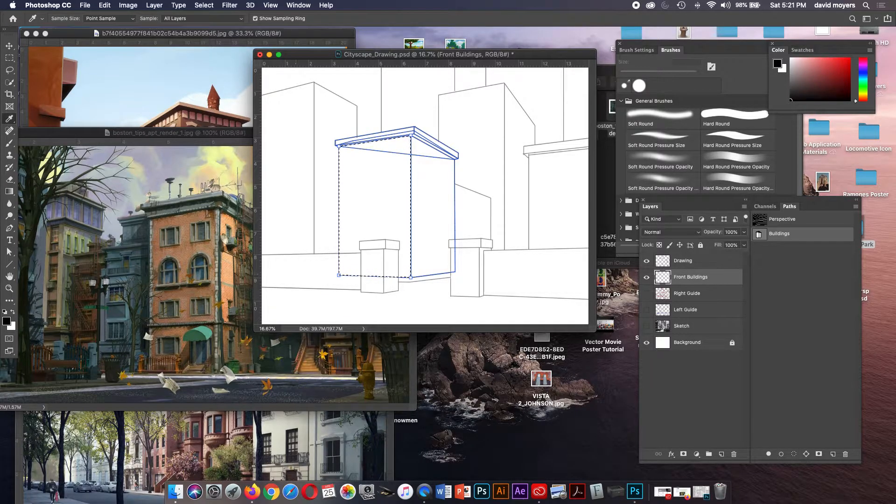
drag(213, 133, 214, 237)
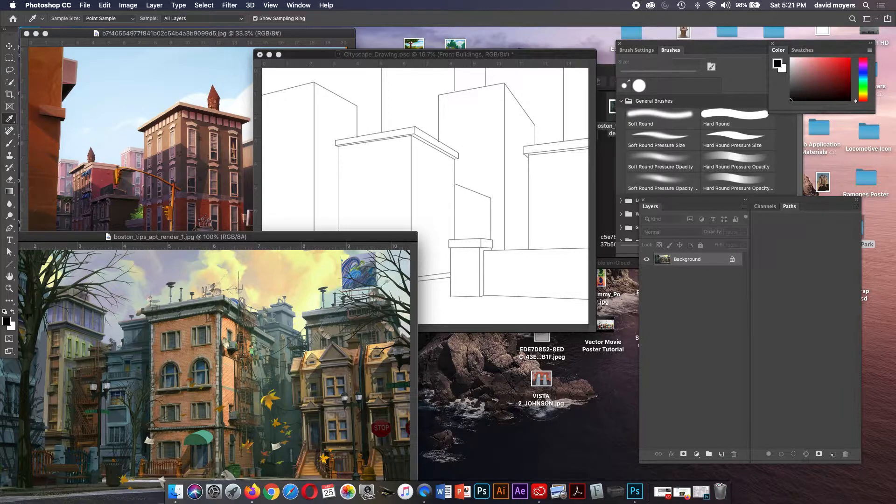
click(202, 132)
key(ctrl+Tab)
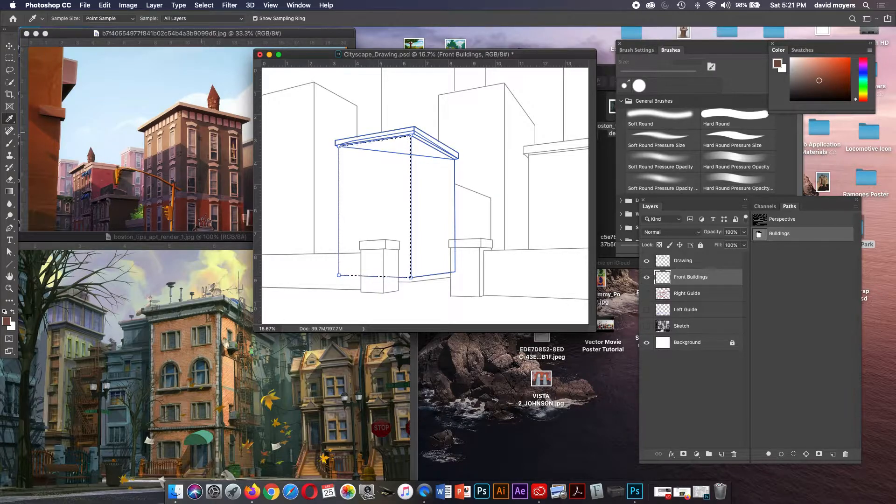
key(alt+BackSpace)
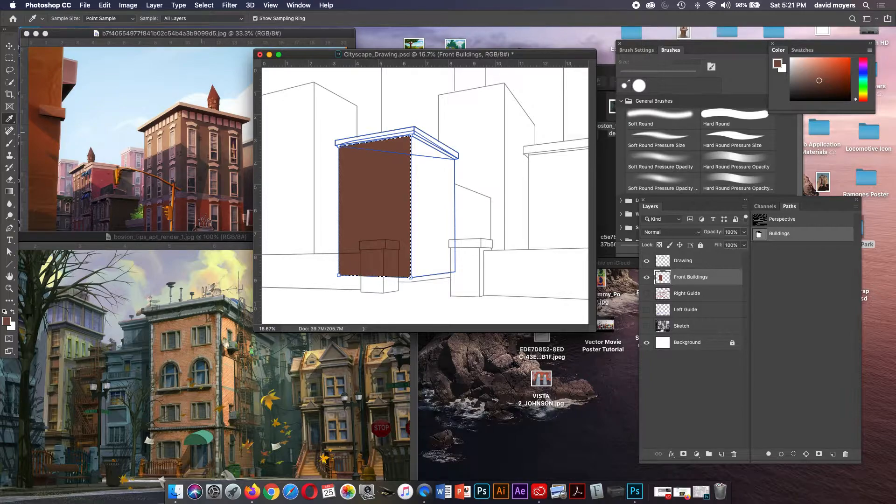
- Load the right wall's path as a selection and fill it with light tan sampled from the reference building's sunlit wall
key(a)
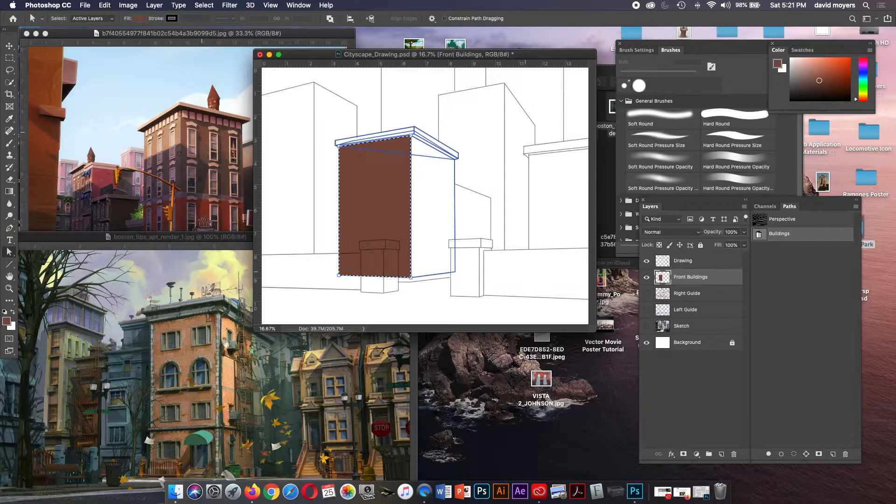
click(439, 215)
key(super+Return)
key(i)
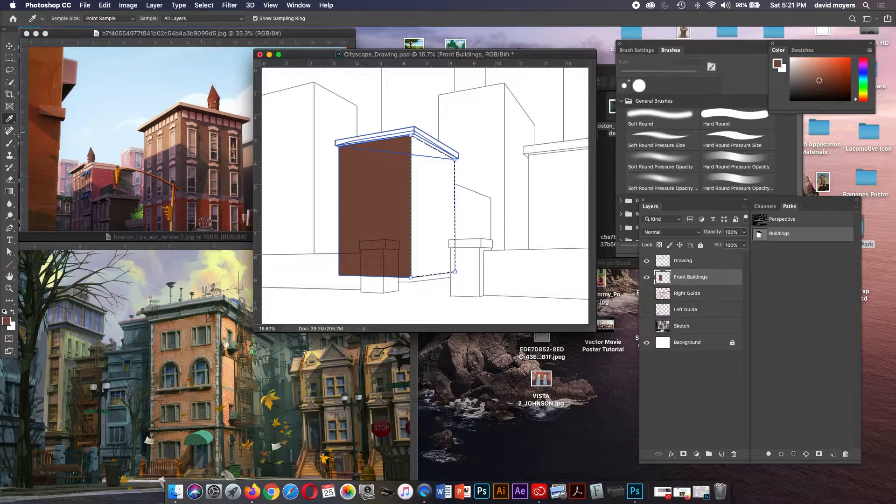
click(176, 131)
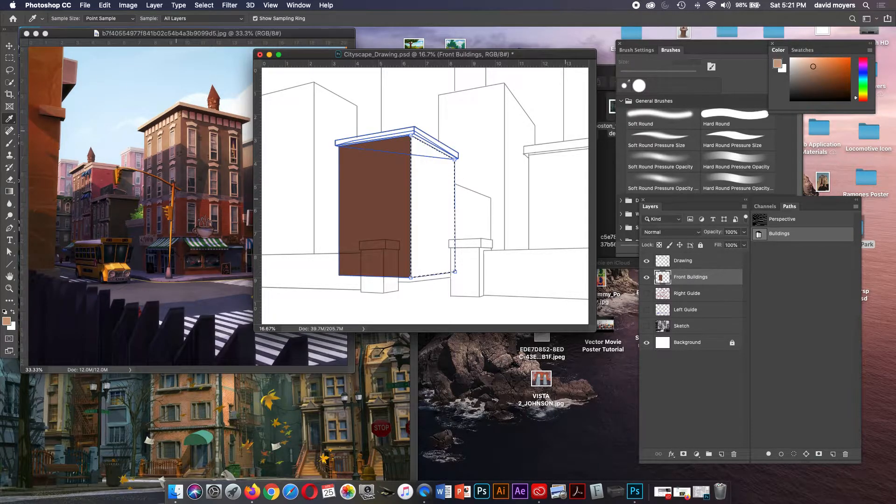
key(alt+BackSpace)
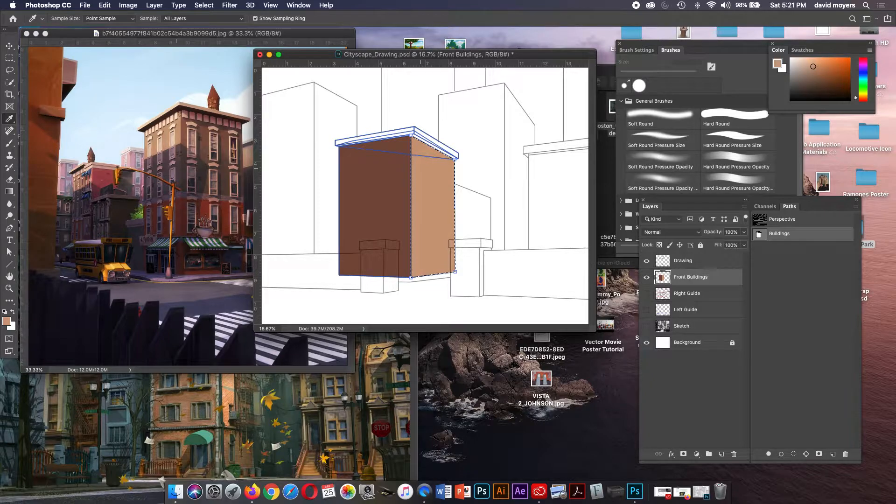
- Load the right cornice face as a selection and fill it with pale cream sampled from the reference building's cornice
key(a)
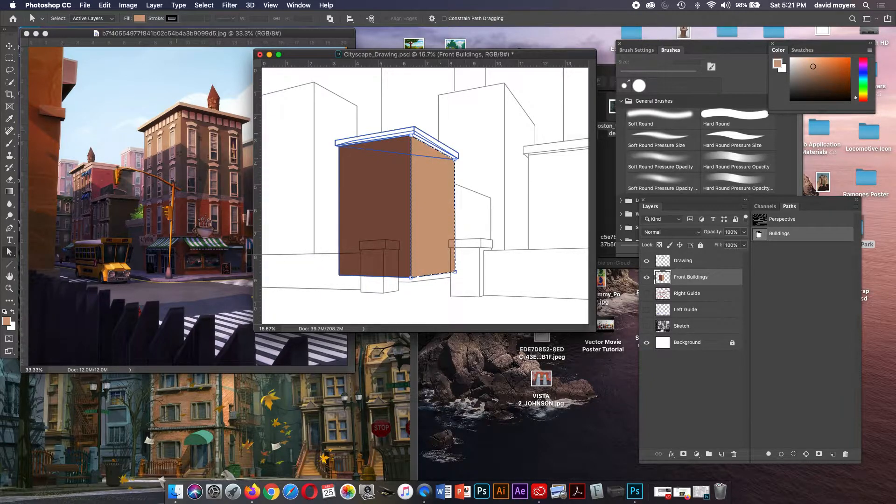
click(455, 151)
click(793, 453)
key(i)
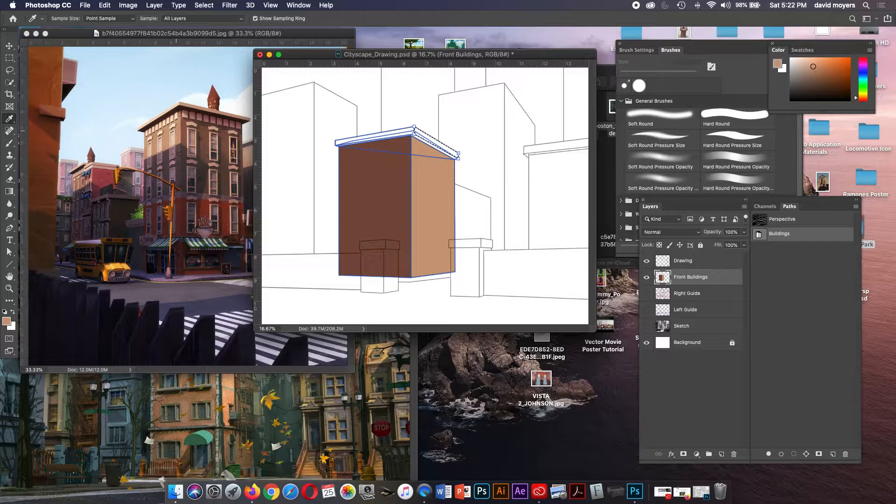
click(175, 106)
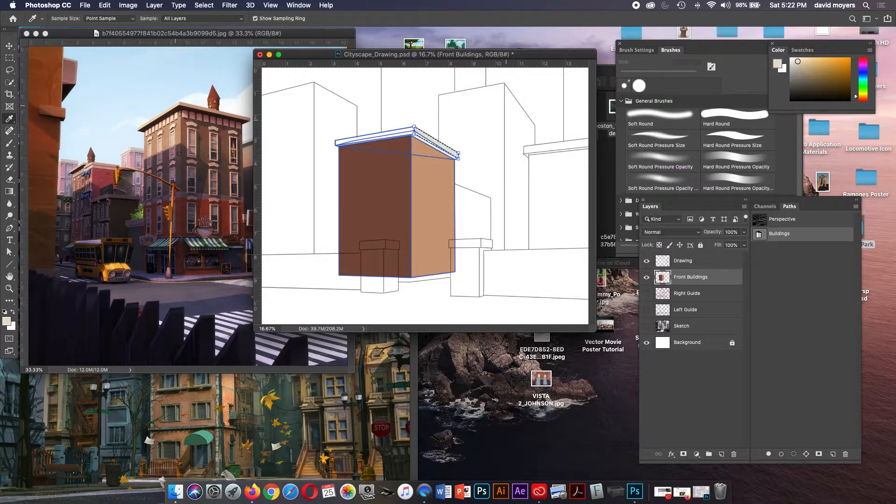
- Load the left cornice face as a selection and fill it with pinkish tan sampled from the reference building's cornice
key(a)
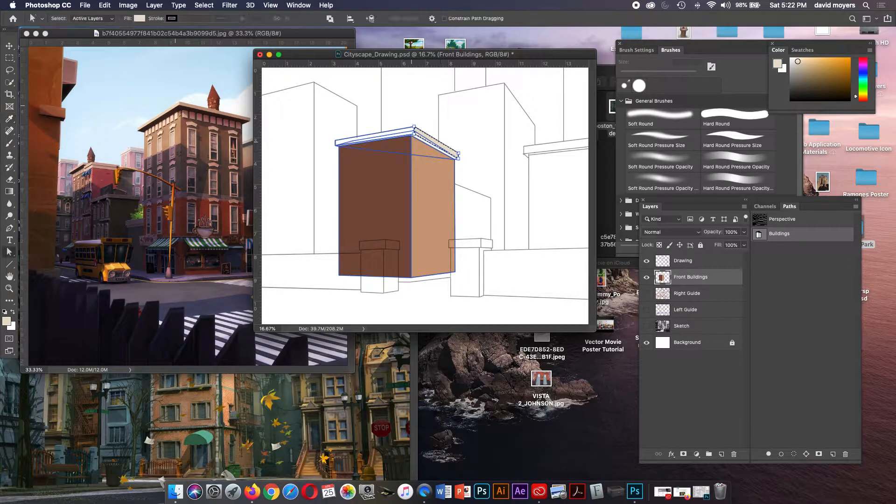
click(389, 132)
click(793, 454)
key(i)
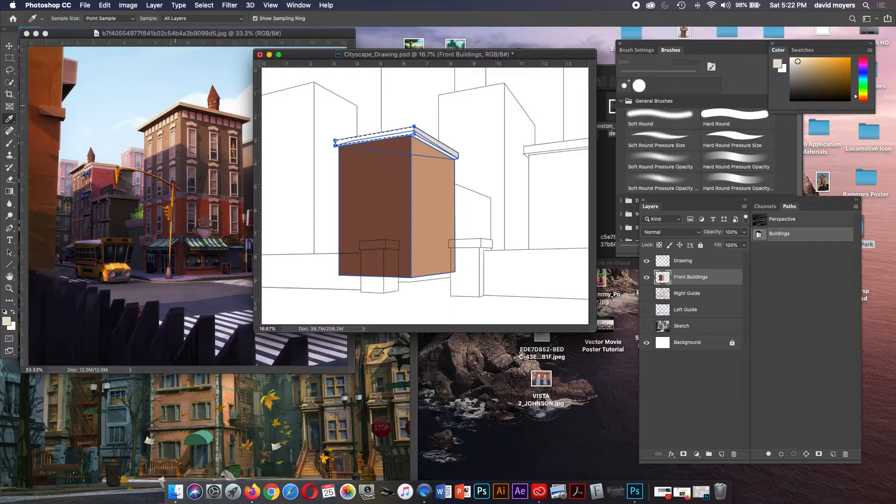
click(204, 109)
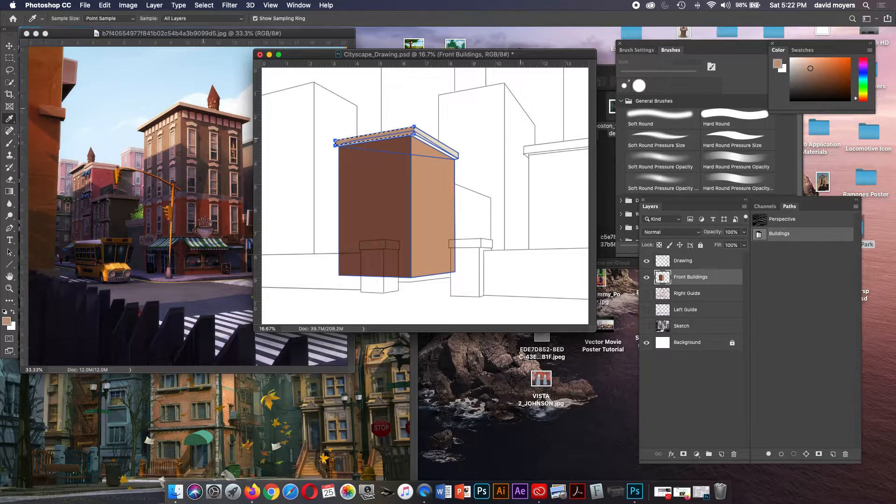
- Try filling the cornice underside's selection with dark maroon sampled from under the reference cornice, and undo the fill
key(a)
click(442, 157)
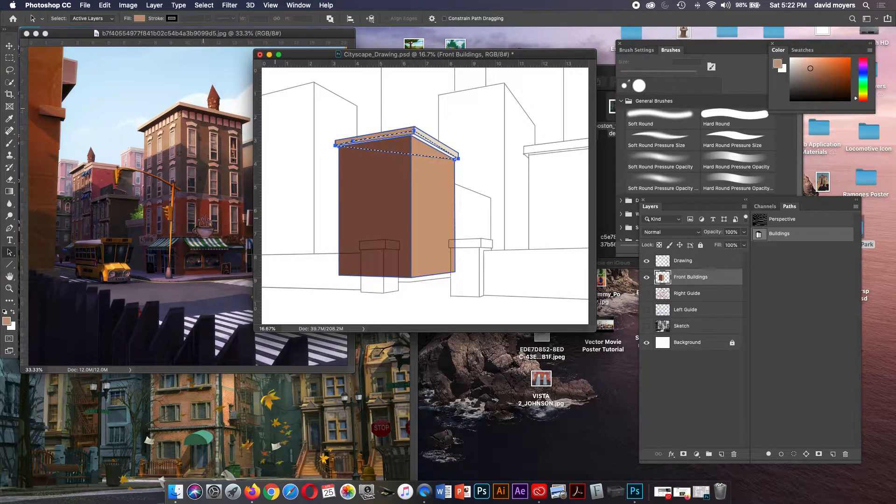
key(i)
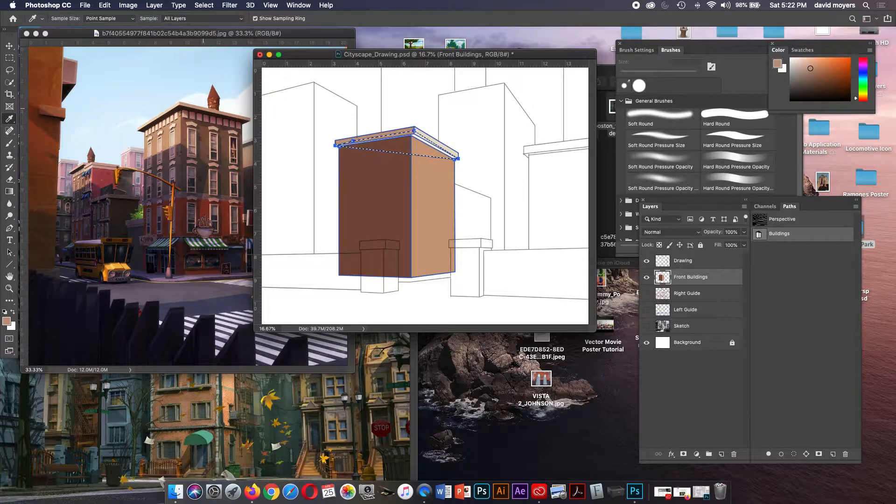
click(182, 106)
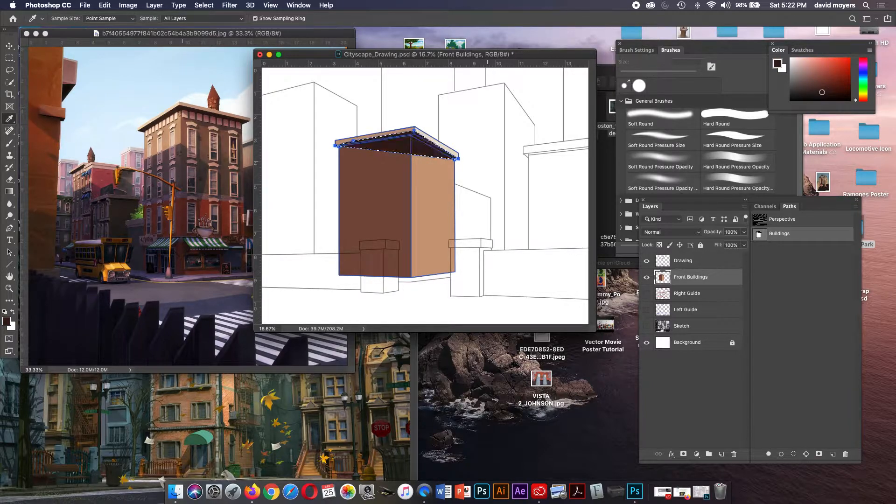
key(super+z)
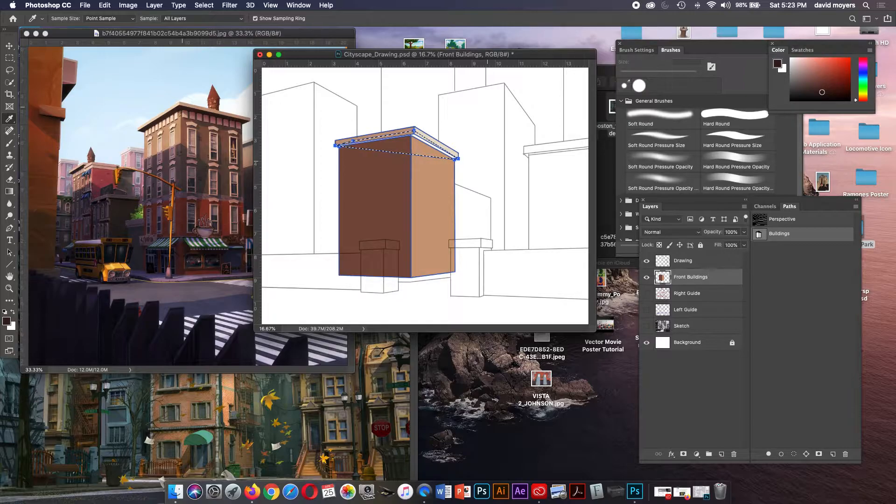
- Set the path operation of the right wall's and left wall's paths to Combine Shapes
key(z)
click(446, 160)
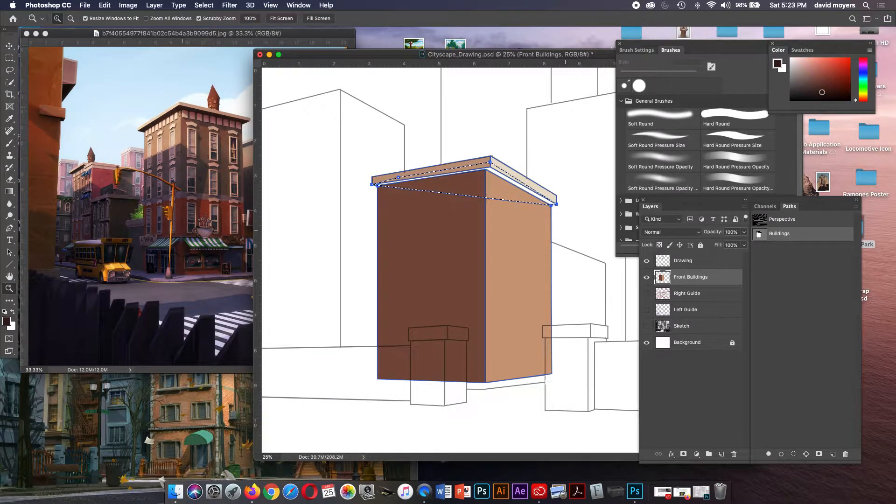
key(a)
click(548, 233)
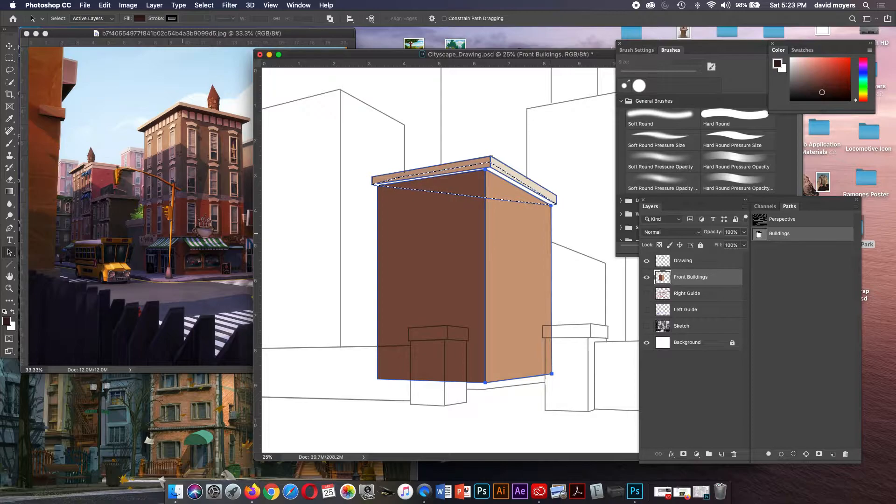
click(329, 18)
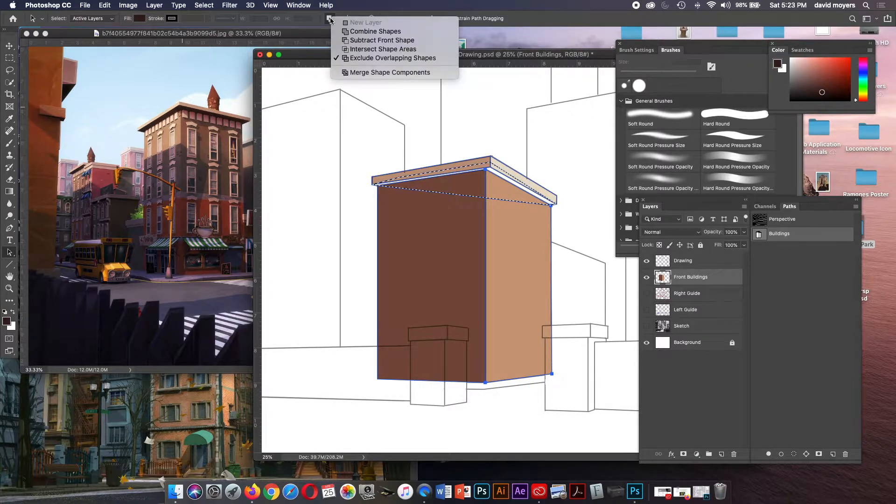
click(363, 33)
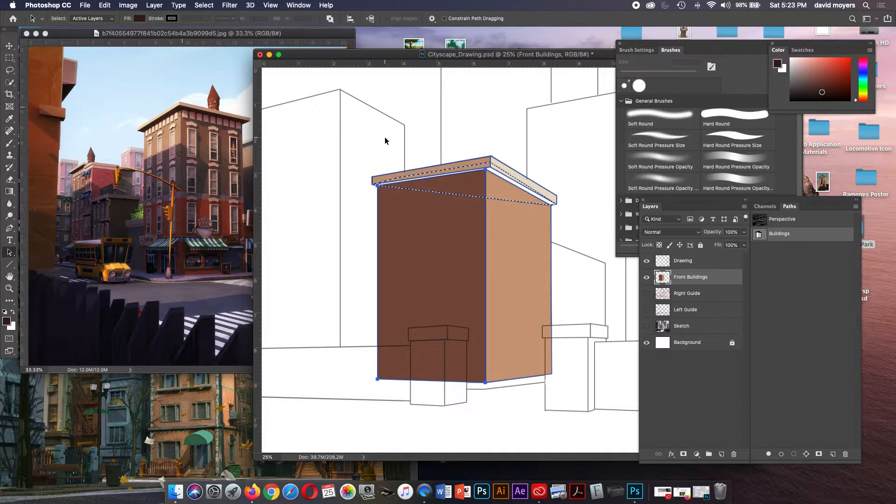
click(330, 18)
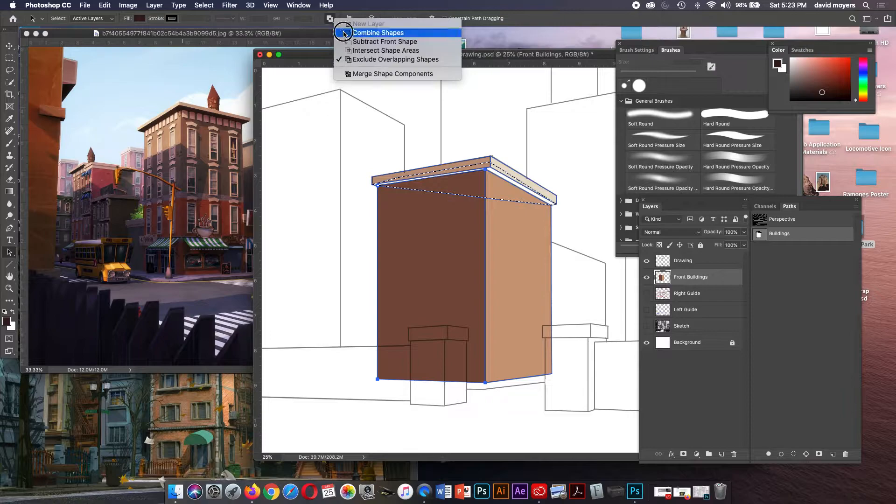
click(344, 33)
- Set the left and right cornice faces' paths to Combine Shapes, and select all of the building's paths together
click(454, 161)
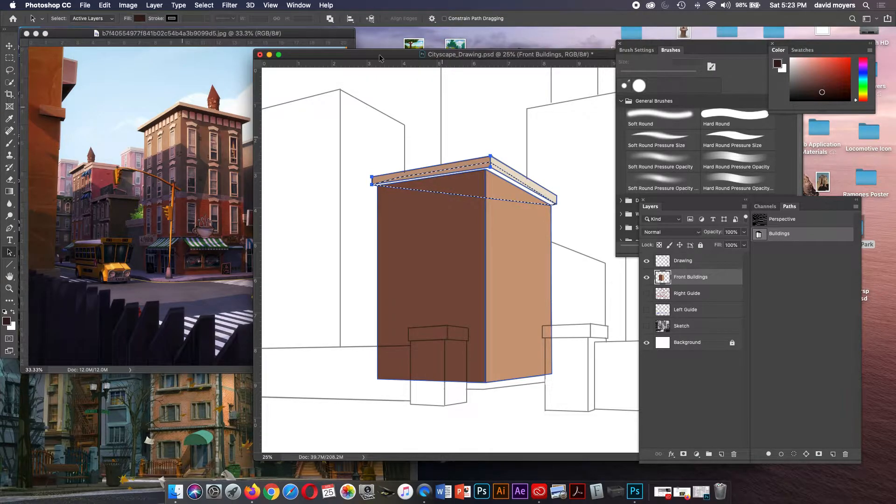
click(329, 19)
click(371, 30)
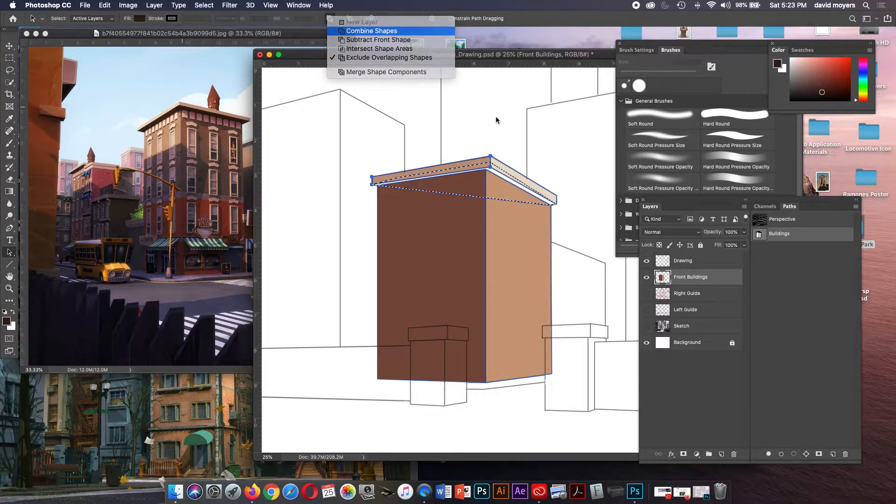
click(515, 172)
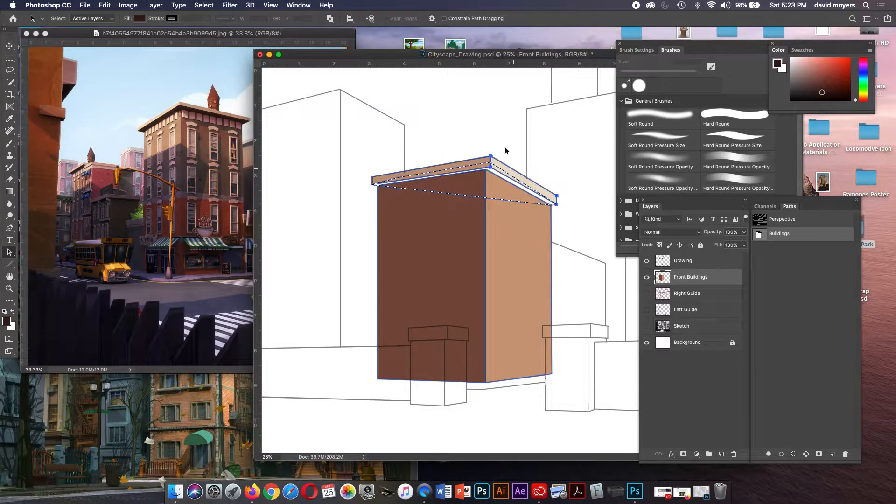
click(328, 19)
click(348, 29)
click(552, 194)
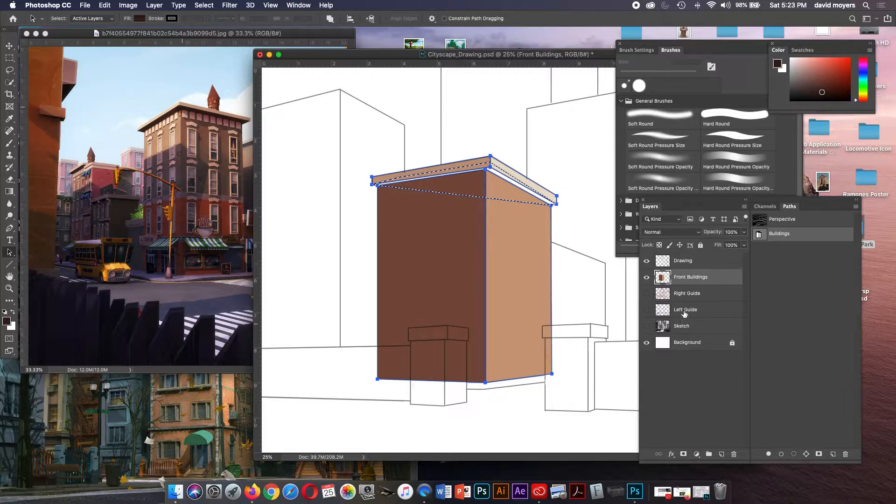
- Subtract the building's selected paths from the cornice underside selection, fill the remaining strip with dark maroon, and deselect it
alt+click(794, 452)
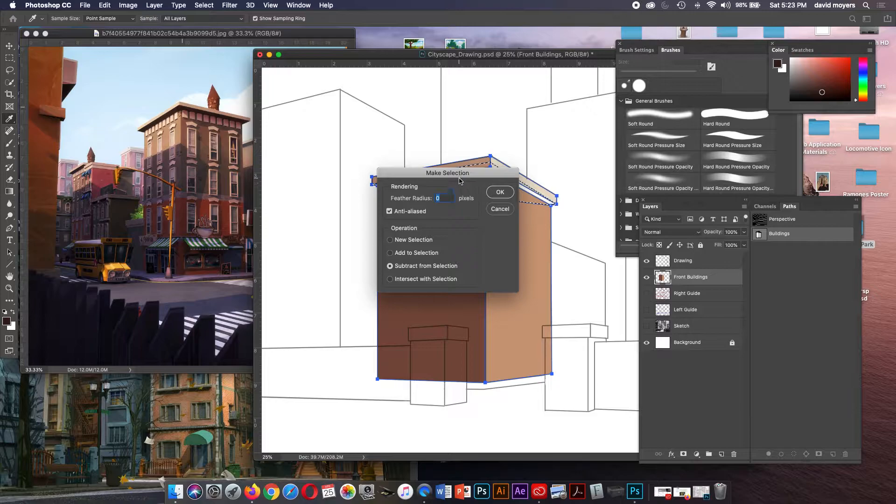
click(496, 191)
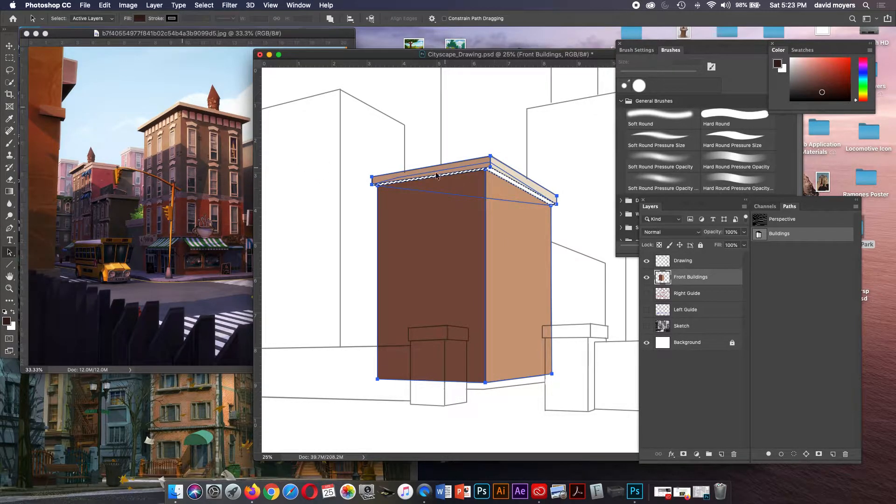
click(762, 277)
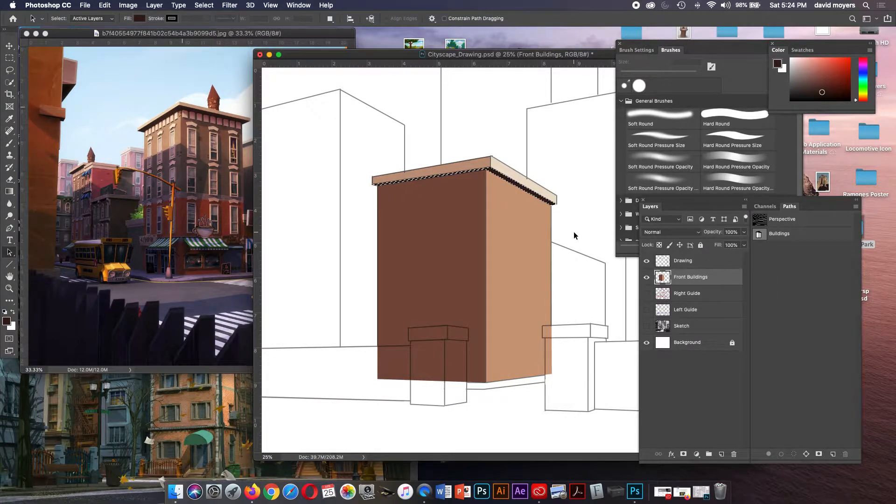
key(super+d)
click(647, 262)
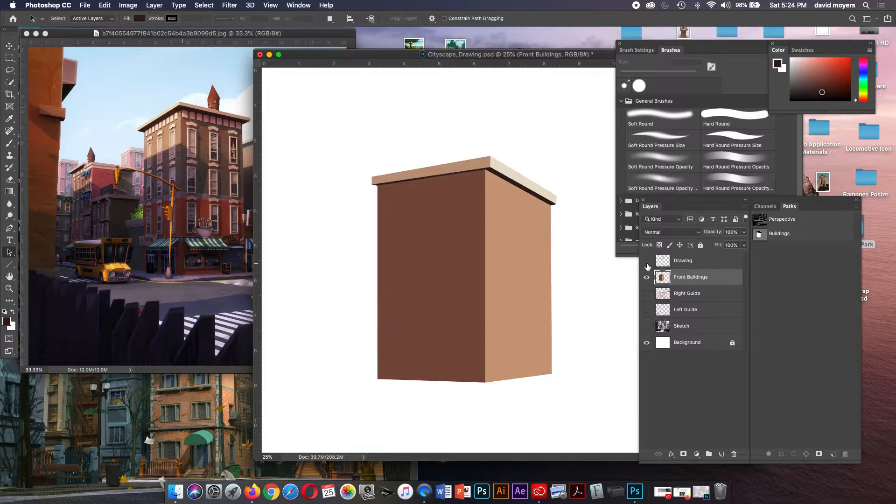
click(647, 263)
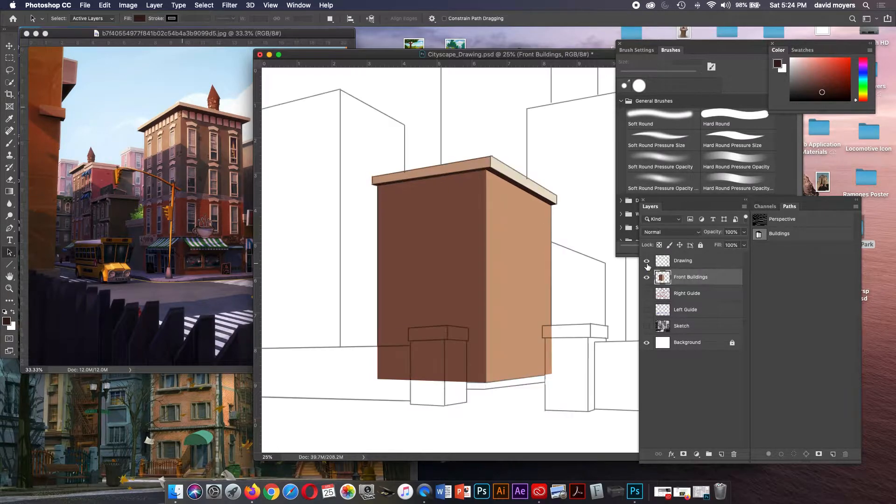
- Draw a closed four-point Pen path around the wall of the building at the canvas's right edge, extending its base beyond the canvas
key(cmd+minus)
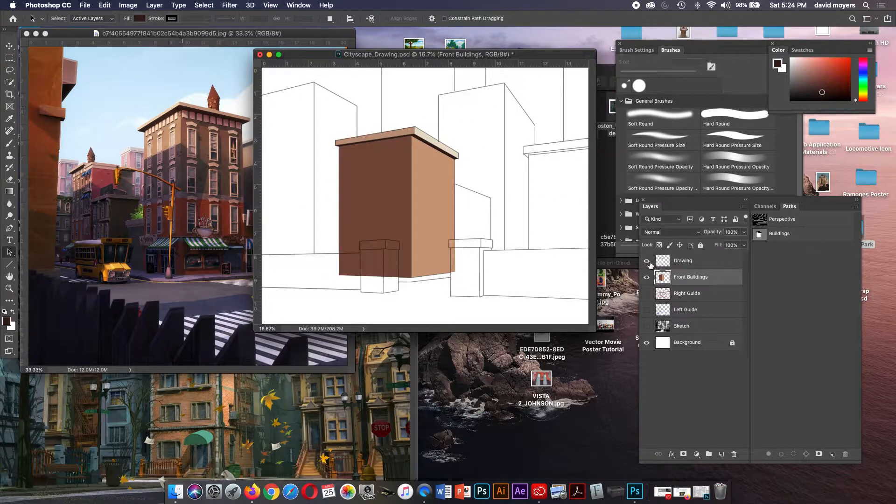
drag(594, 330, 595, 411)
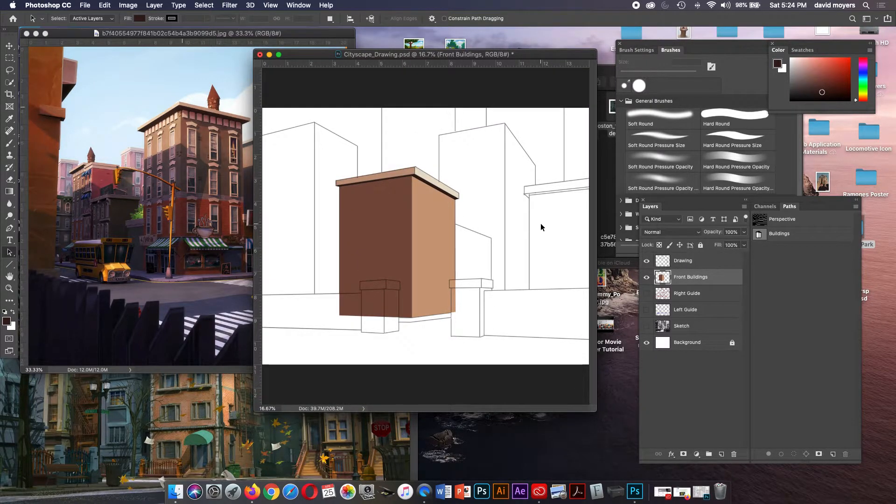
key(p)
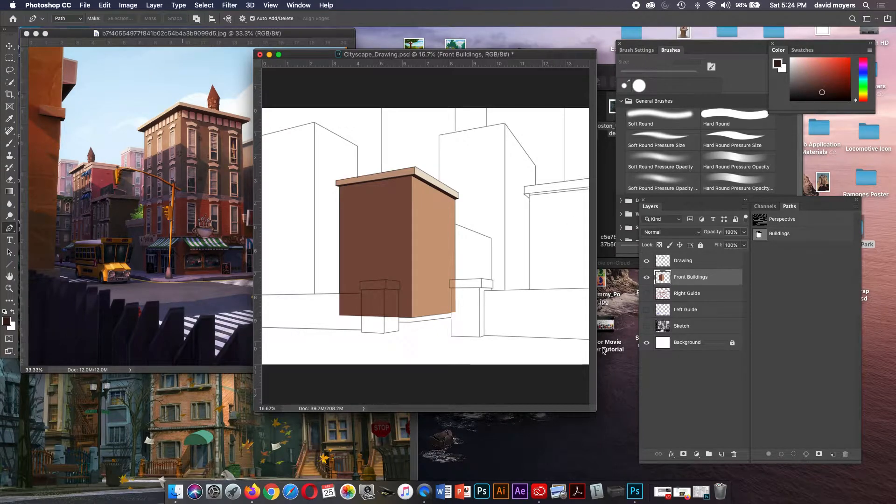
drag(595, 407, 796, 480)
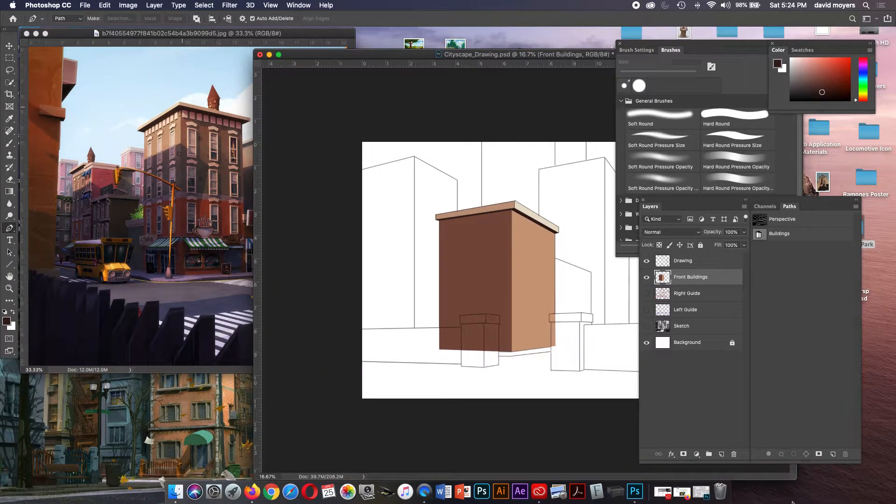
key(super+r)
drag(477, 54, 332, 60)
key(z)
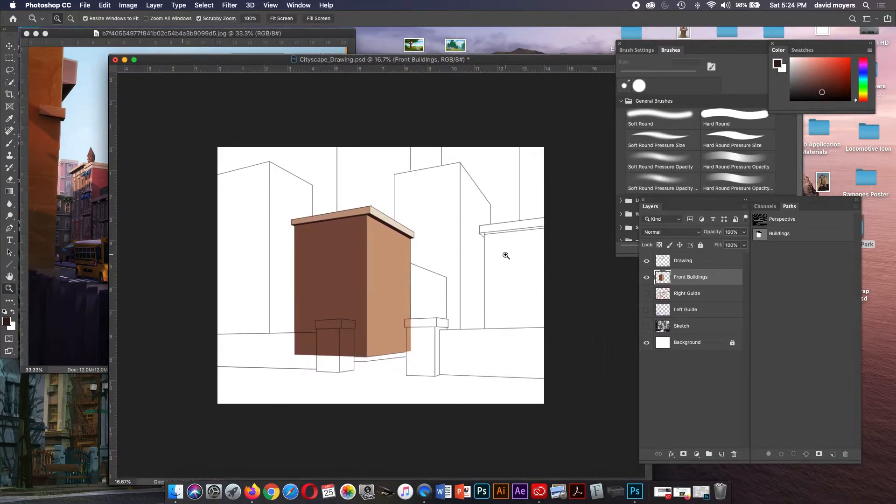
mouse_move(512, 266)
mouse_down()
mouse_move(531, 283)
mouse_move(499, 266)
mouse_move(520, 276)
mouse_up()
key(p)
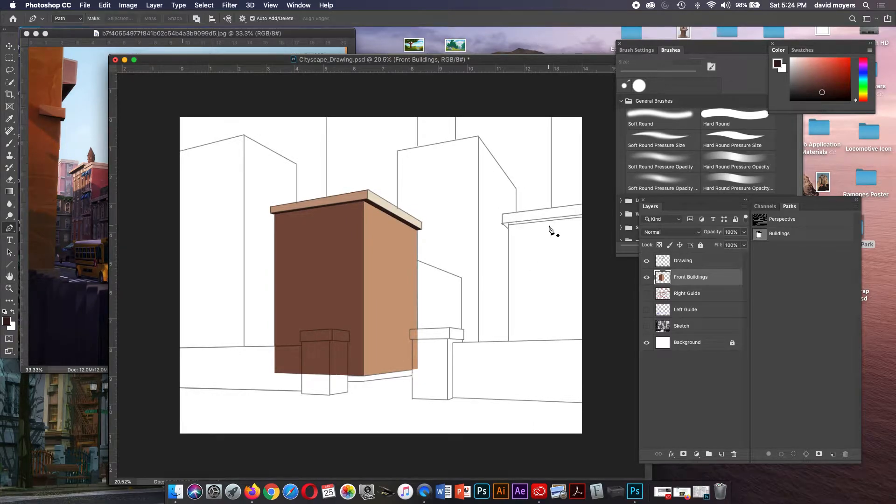
click(581, 216)
click(507, 226)
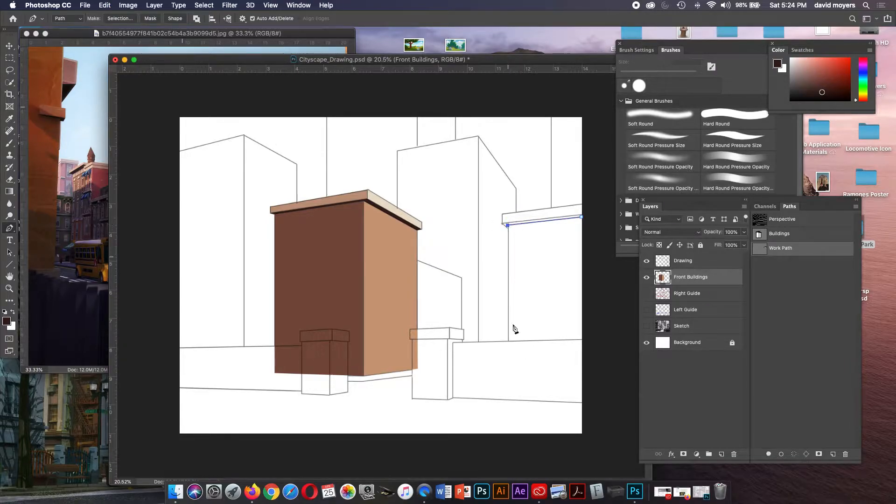
click(508, 369)
click(594, 366)
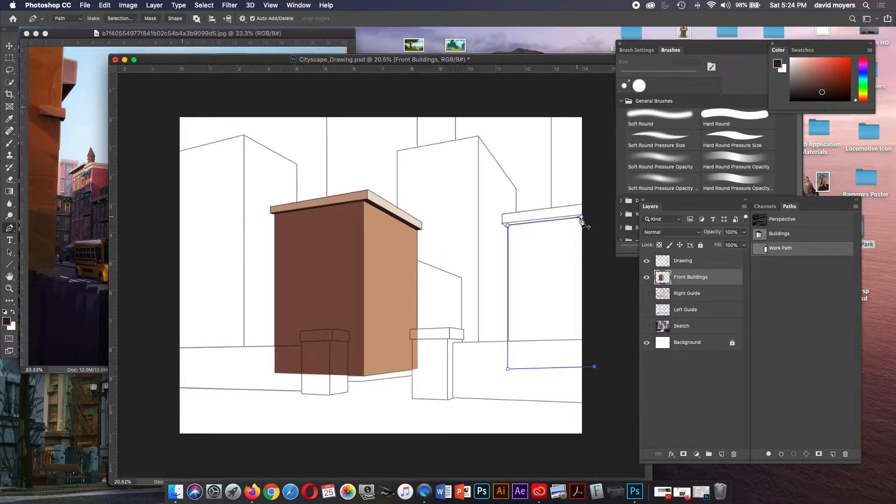
click(581, 218)
- Move the wall path's upper outer corner just beyond the canvas edge and align its inner vertical edge with the drawn line
key(z)
click(574, 225)
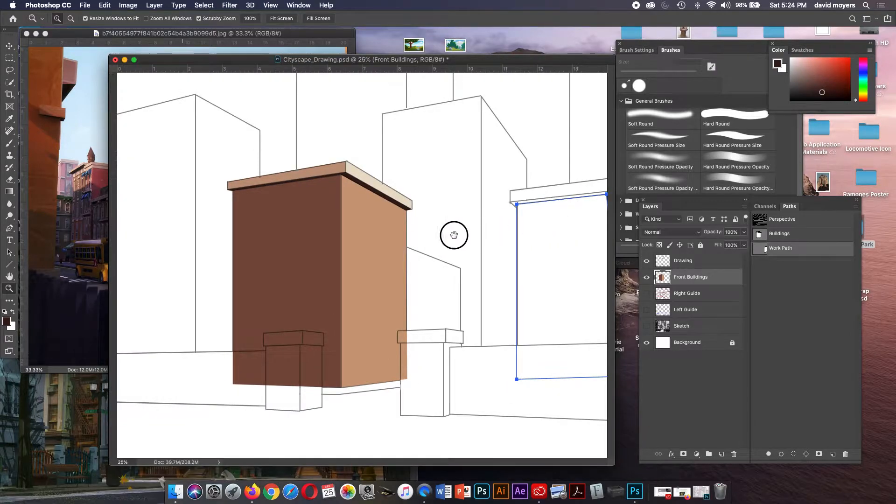
drag(502, 61, 333, 64)
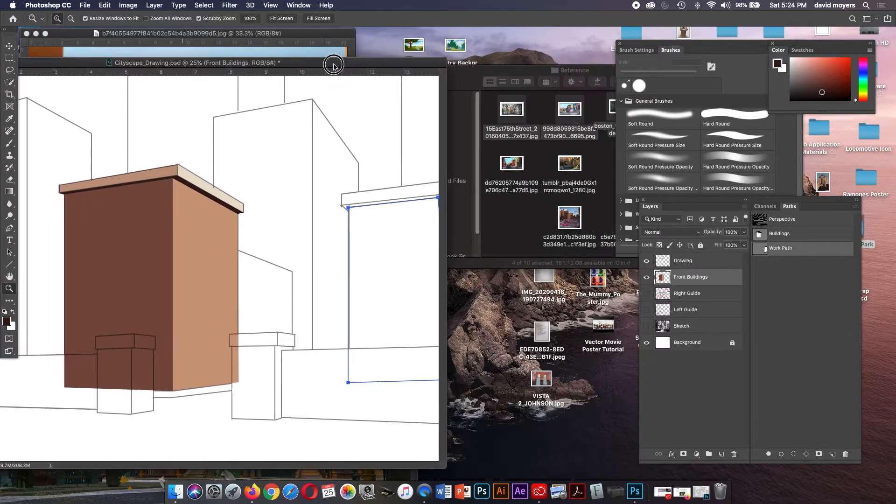
drag(447, 470, 625, 480)
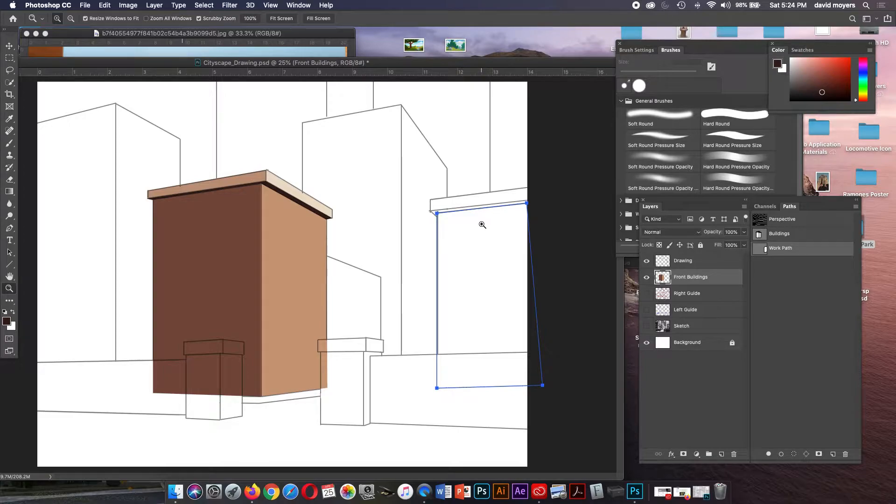
click(482, 224)
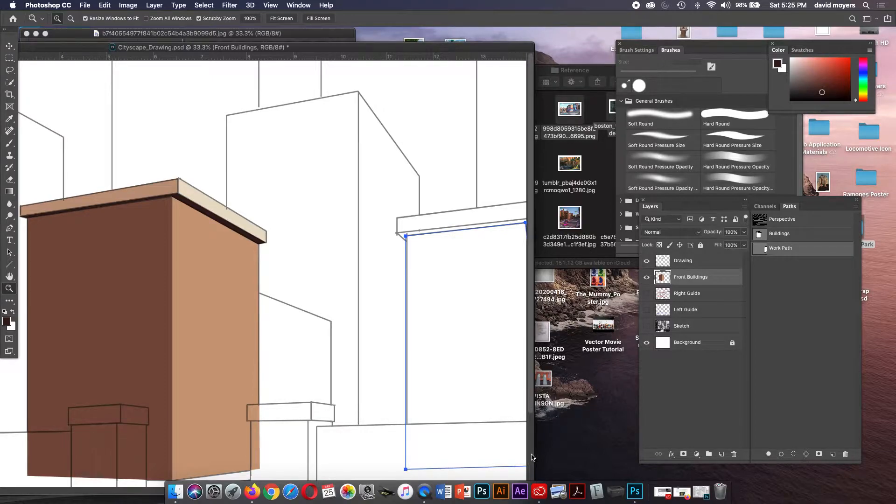
key(f)
drag(498, 362, 418, 348)
key(a)
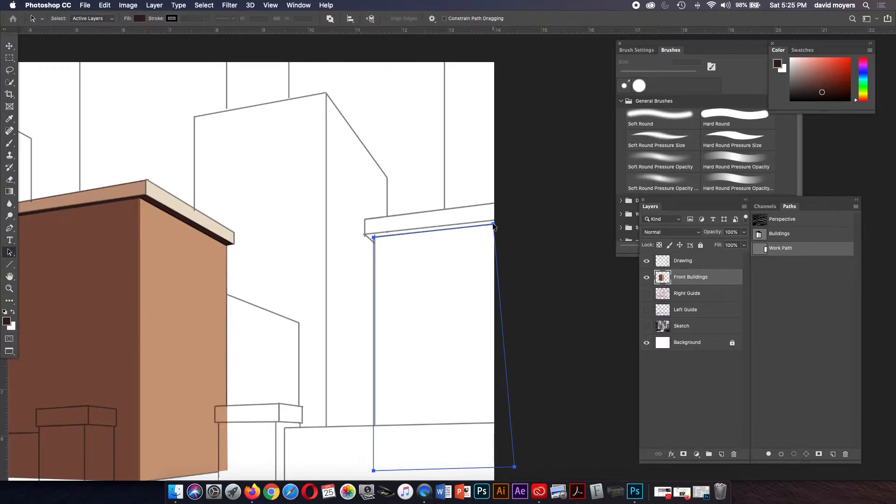
drag(492, 224, 510, 224)
key(super+z)
drag(494, 225, 498, 224)
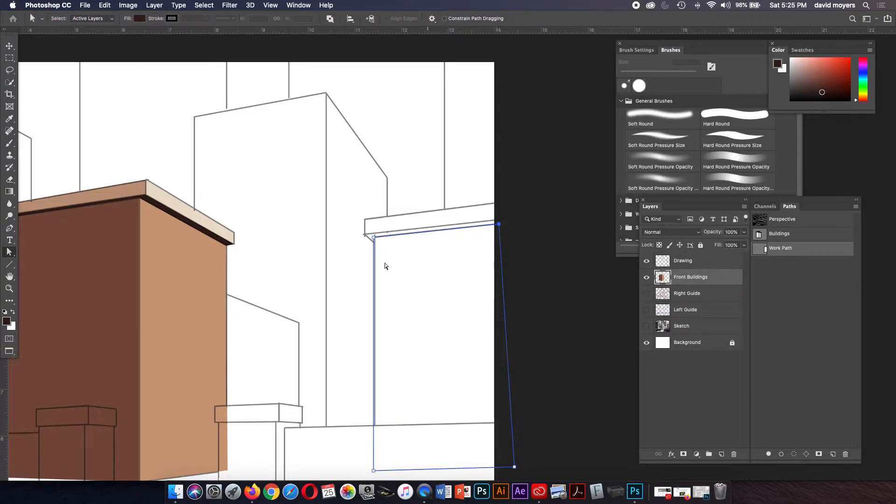
drag(371, 268, 375, 270)
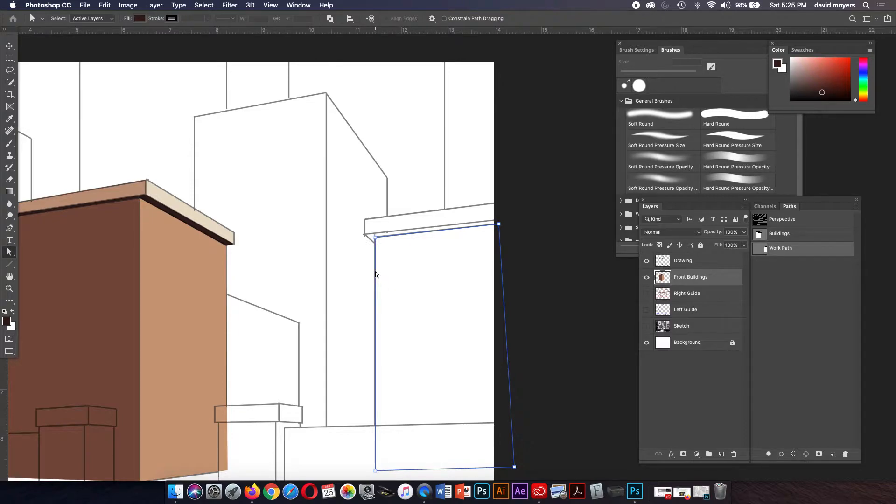
click(394, 268)
- Draw a closed four-point Pen path around the front face of the right-edge building's cornice
key(p)
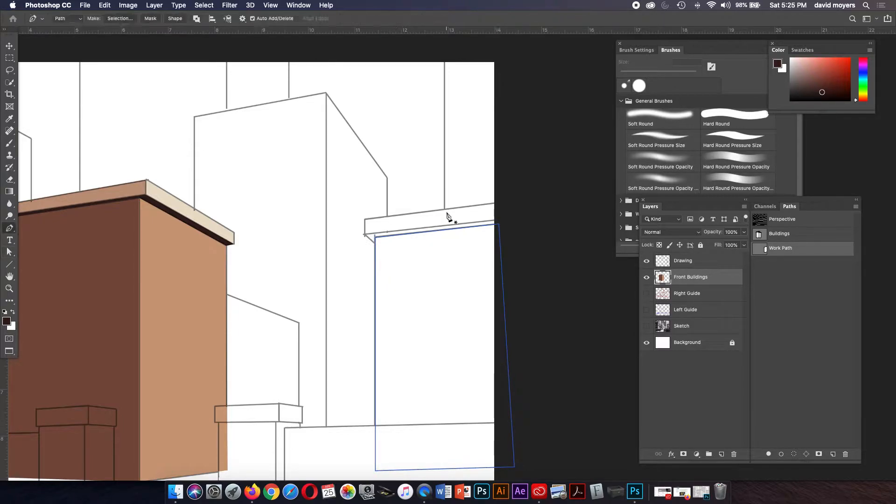
click(495, 203)
click(365, 219)
click(364, 233)
click(495, 219)
click(495, 203)
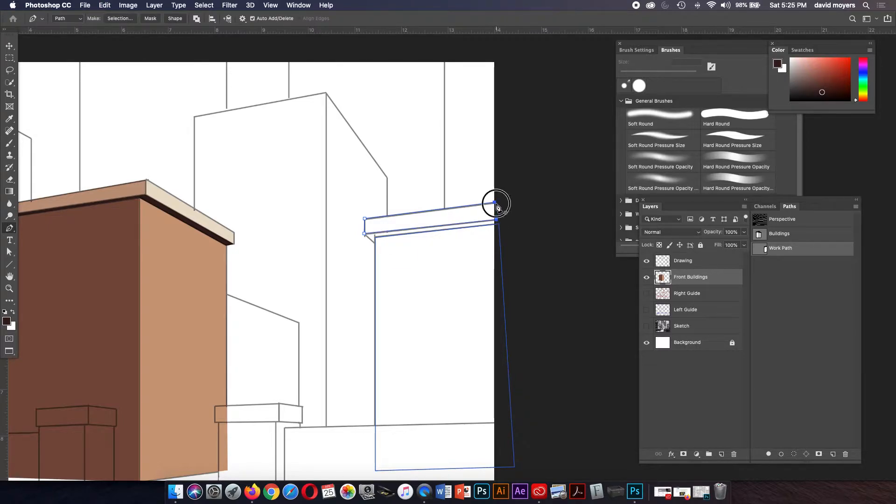
- Draw a closed Pen path for the underside of the right-edge building's cornice, overlapping the upper part of the wall
key(z)
click(459, 279)
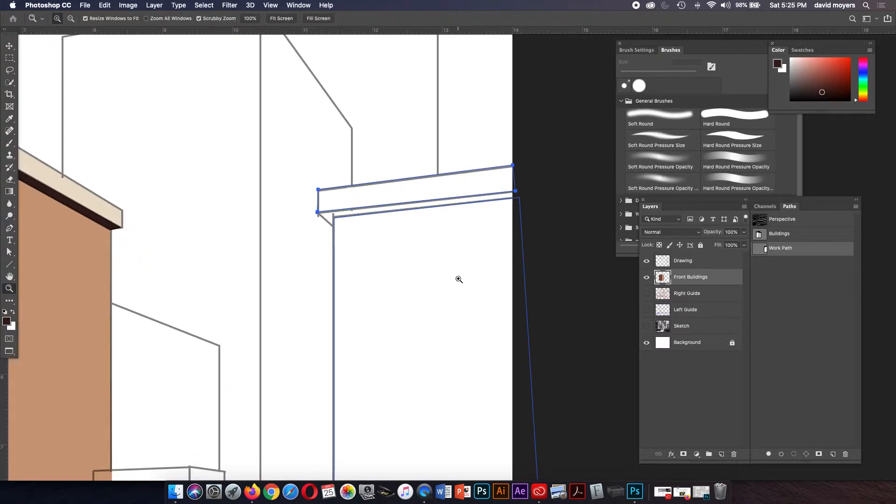
key(a)
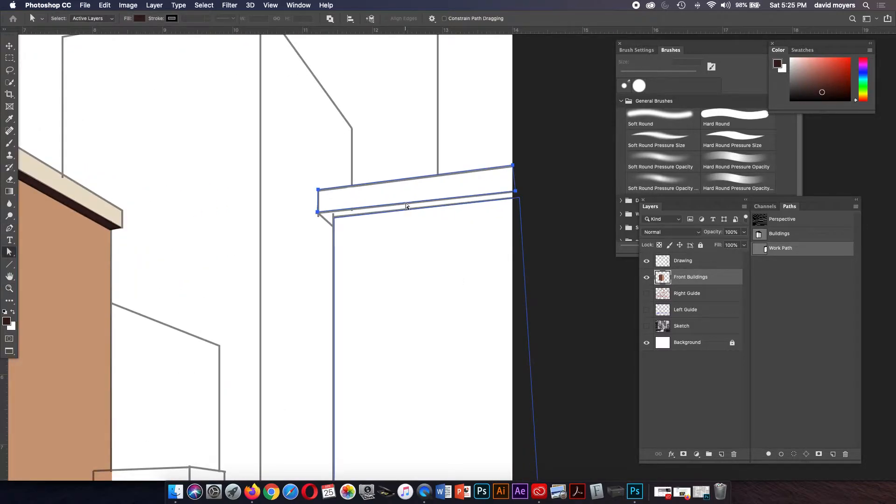
click(403, 204)
key(p)
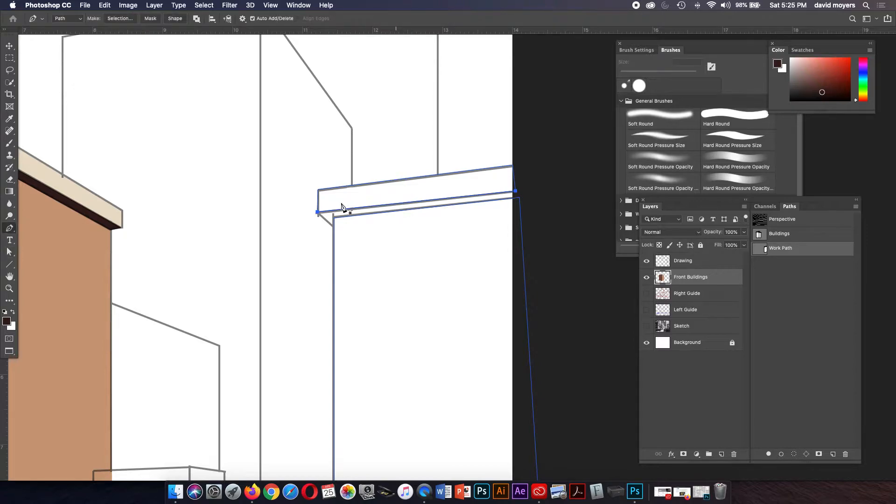
click(317, 212)
click(335, 229)
click(515, 218)
click(515, 192)
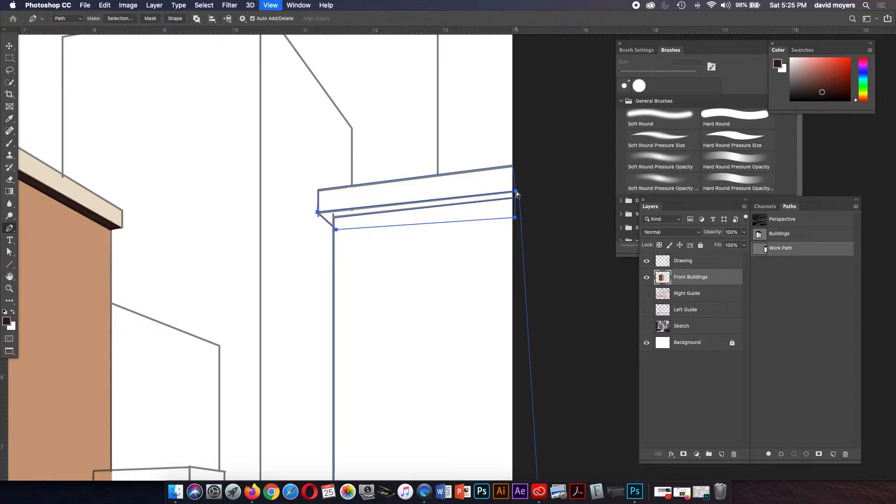
- Draw a closed four-point Pen path around the front wall of the far-left building, extending past the canvas's left edge
key(super+minus)
key(super+minus)
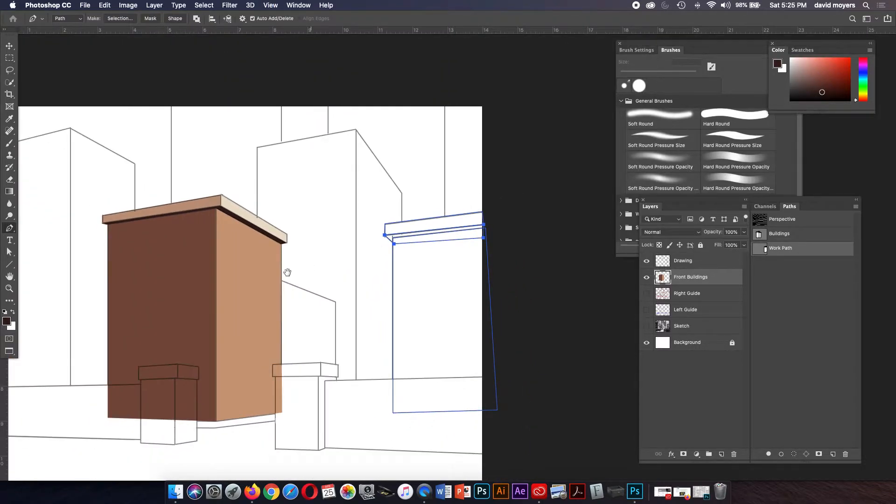
drag(286, 270, 438, 232)
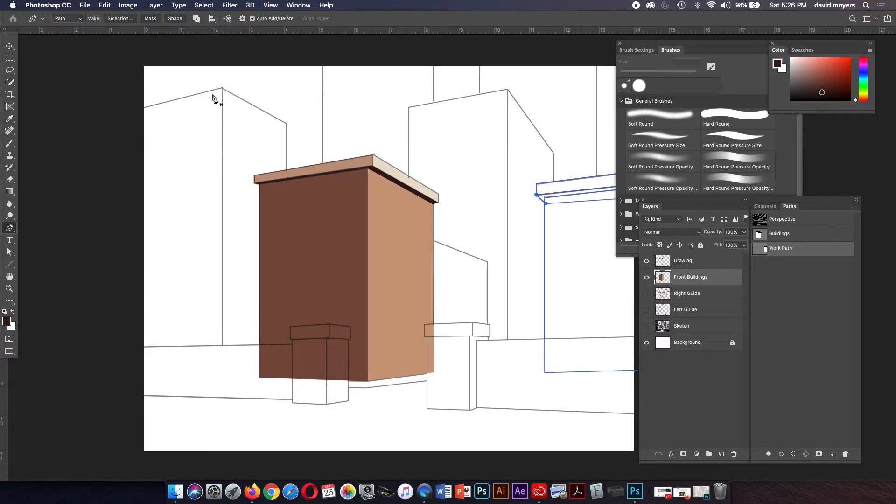
click(139, 108)
click(222, 88)
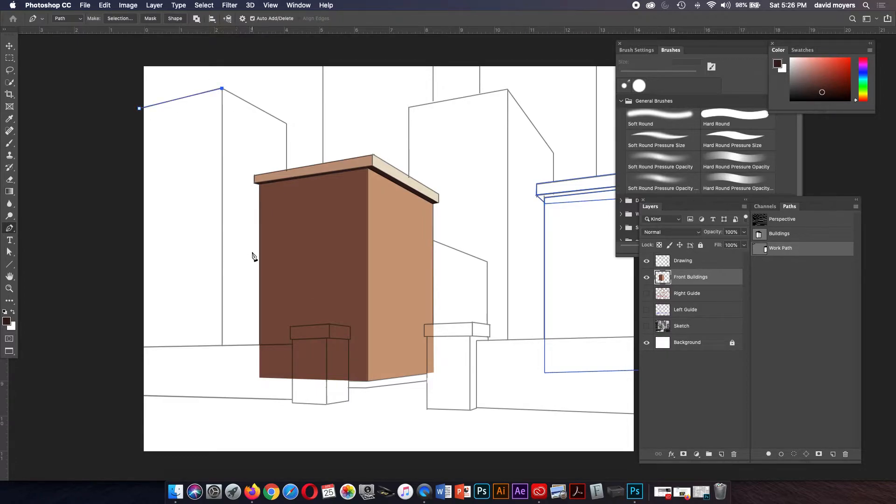
click(222, 364)
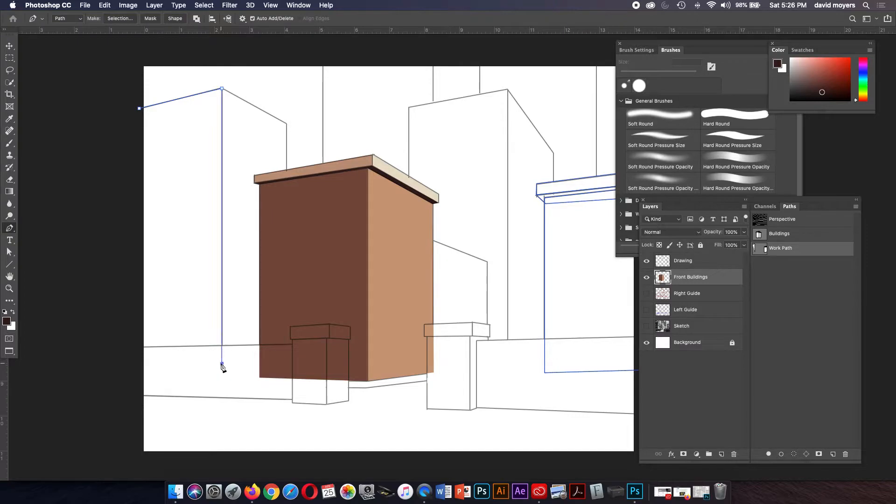
click(121, 359)
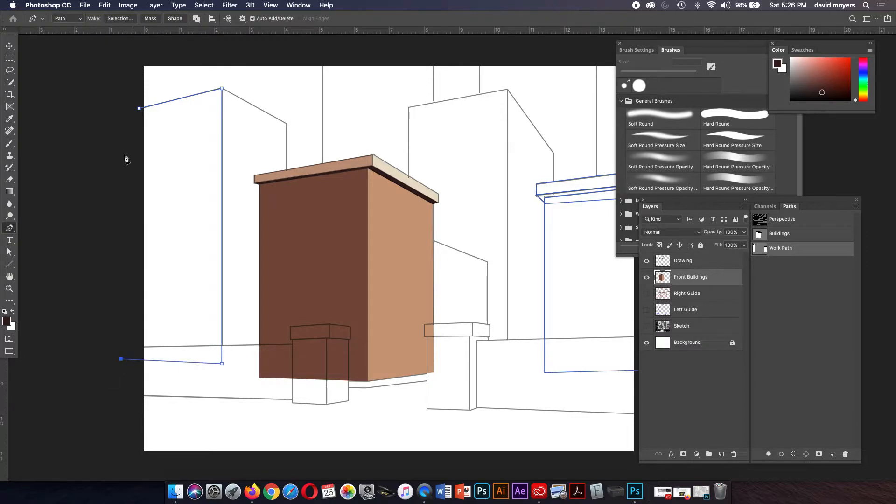
click(139, 109)
- Draw a closed four-point Pen path around the far-left building's side face, sharing the front wall's vertical edge
key(a)
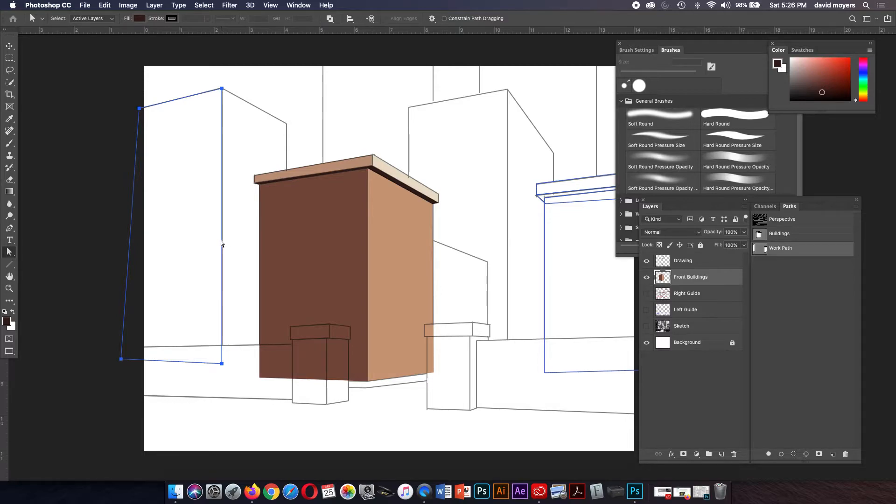
click(223, 243)
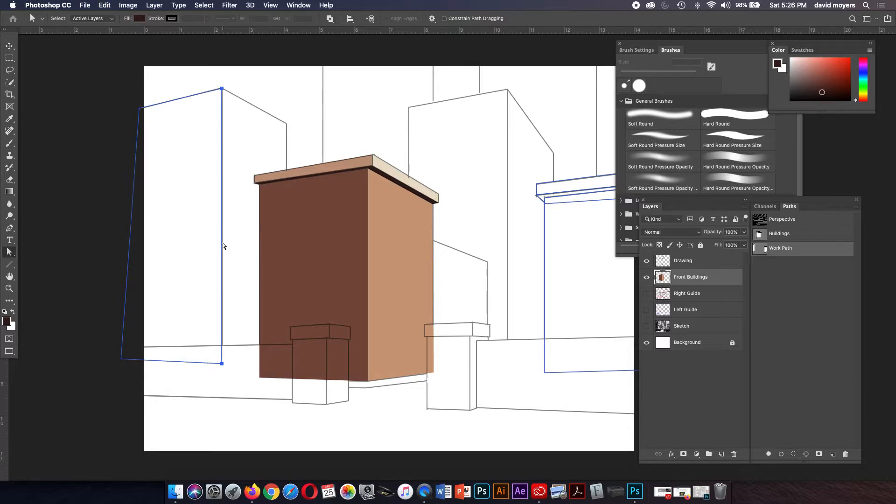
key(p)
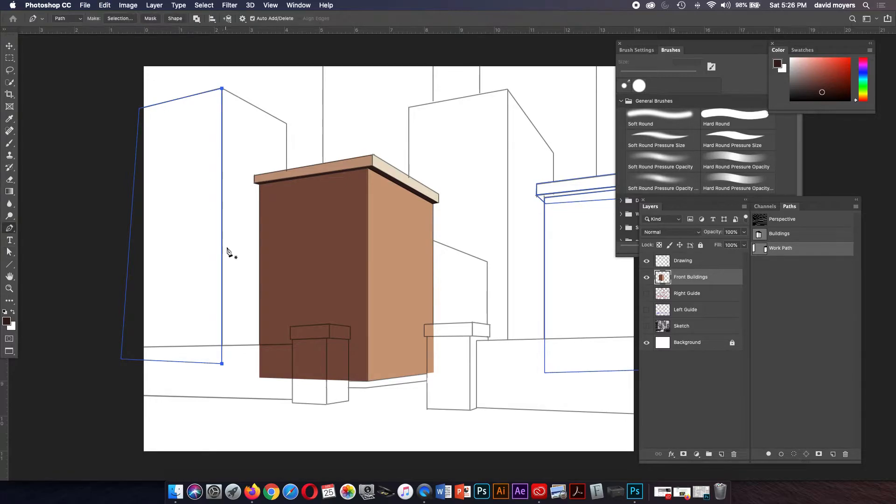
click(222, 88)
click(286, 125)
click(286, 357)
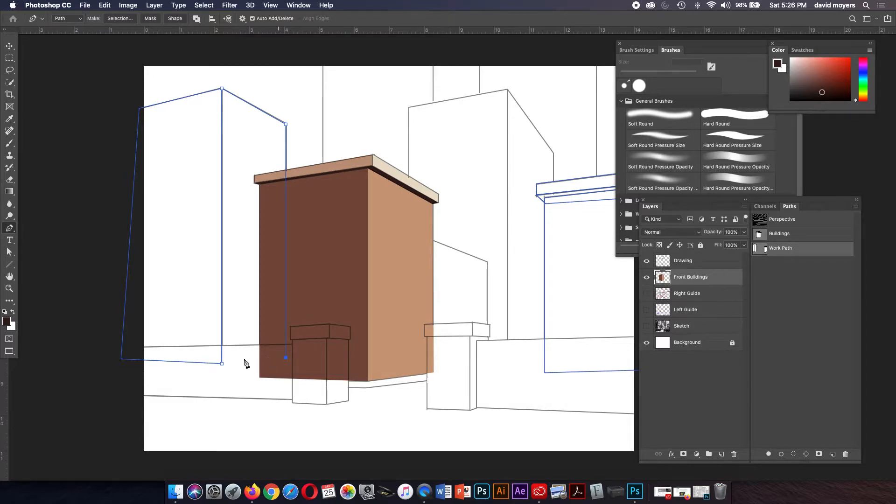
click(222, 363)
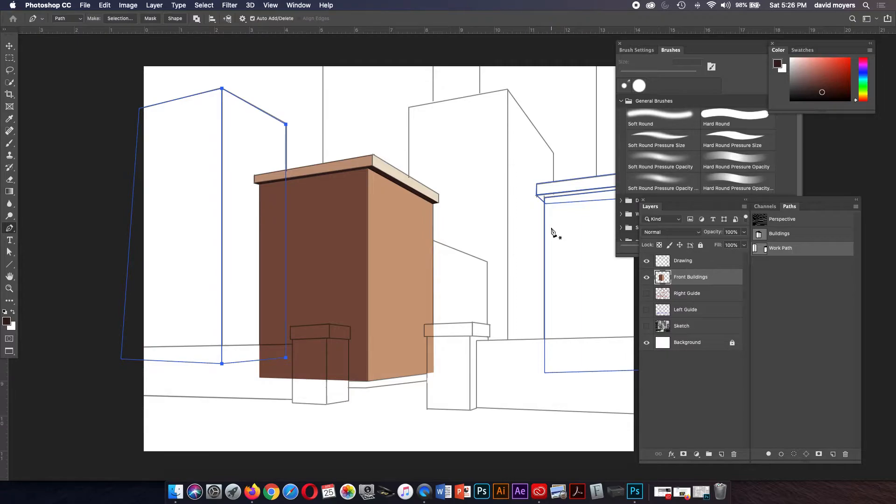
- Show the documents in floating windows and load the right-edge building's wall path as a selection with the paths hidden
key(f)
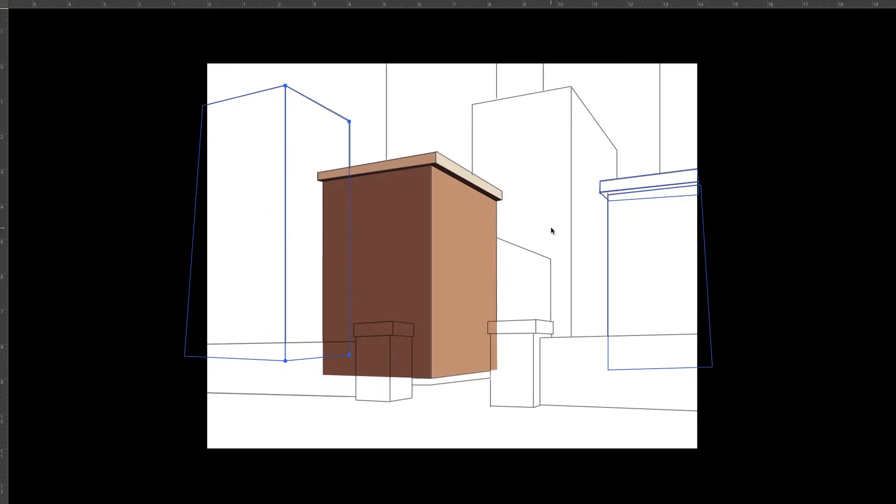
key(f)
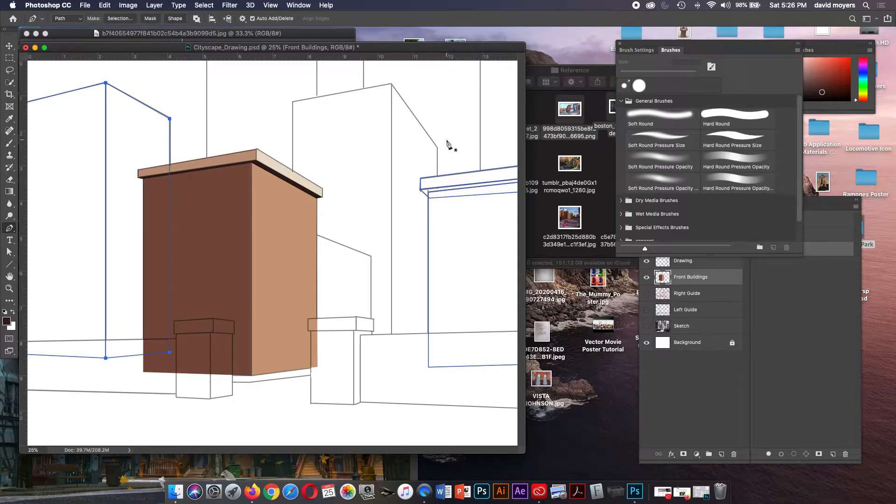
key(a)
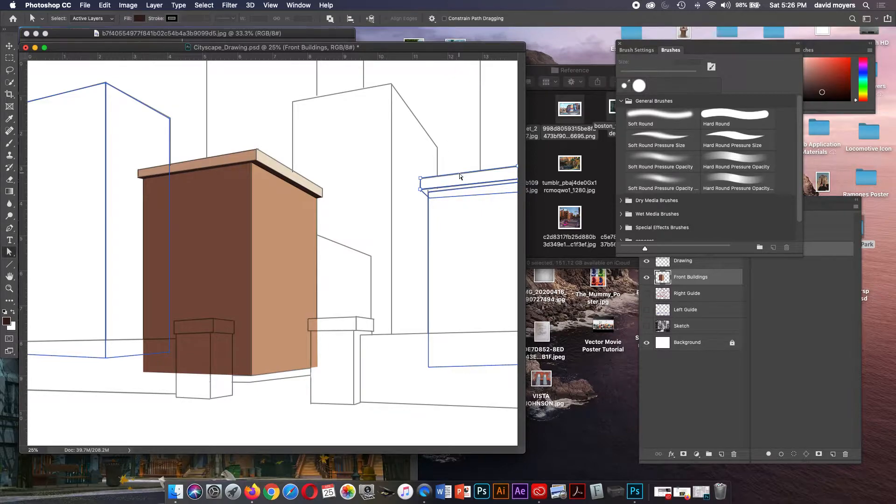
click(429, 232)
click(794, 454)
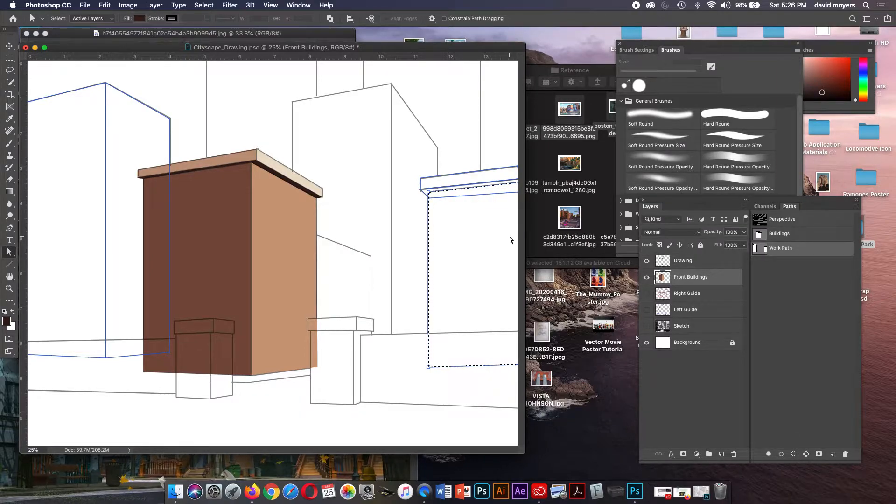
click(796, 294)
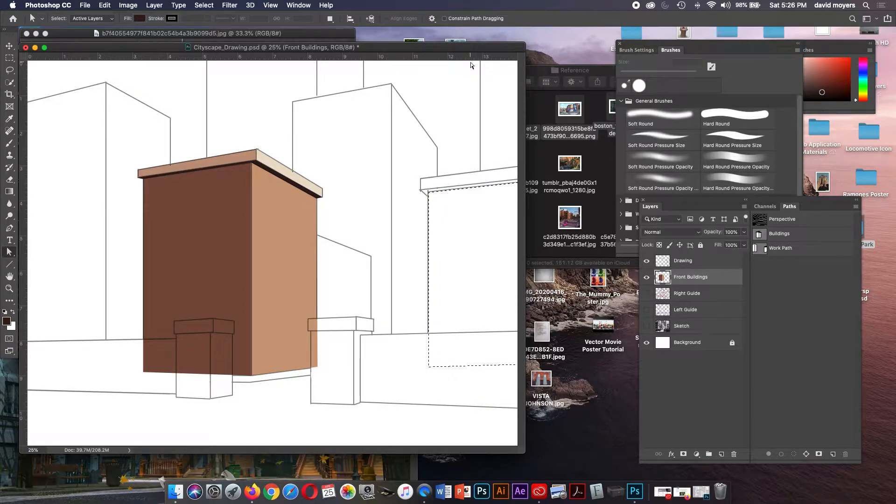
drag(450, 48, 521, 63)
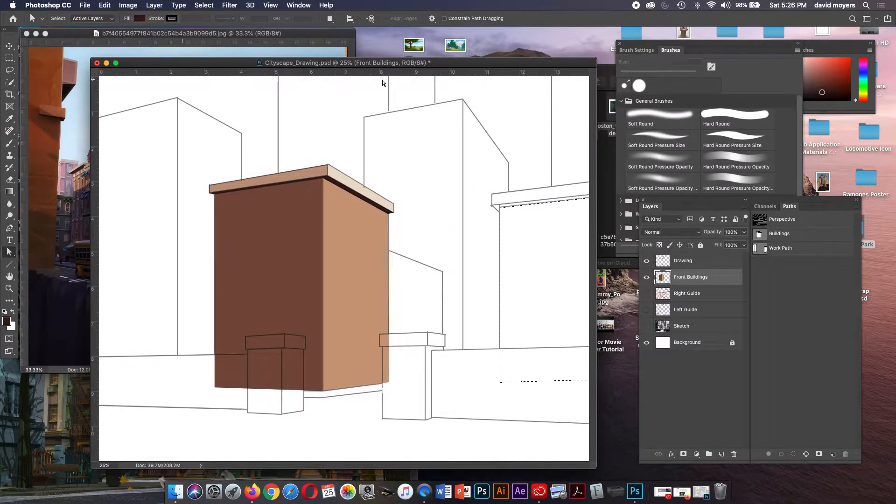
- Try filling the right-edge wall selection with a dark colour sampled from the reference street illustration
click(289, 30)
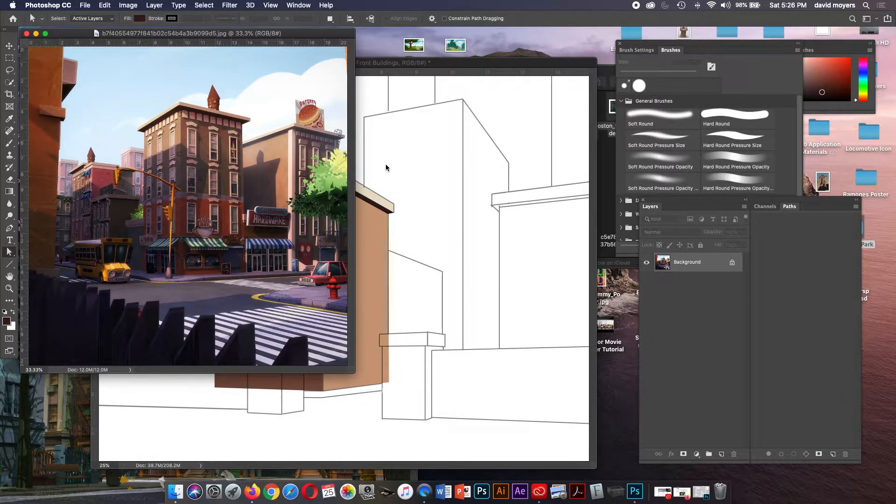
key(i)
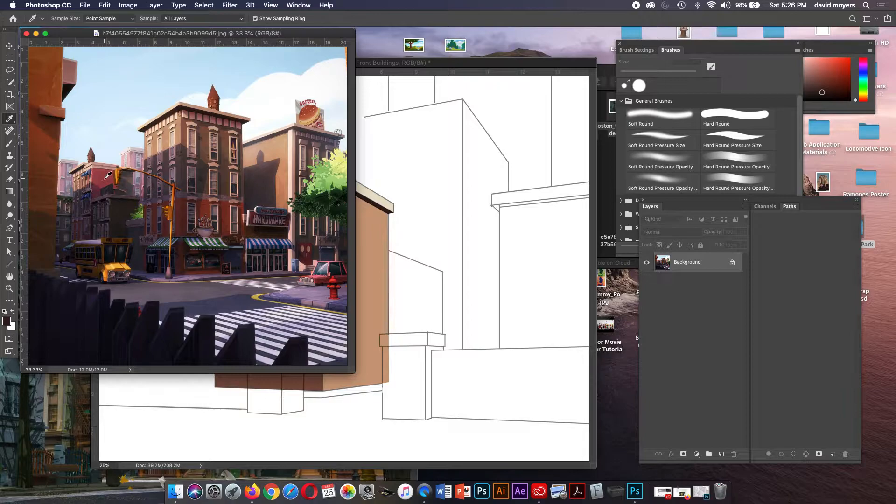
click(90, 236)
click(89, 235)
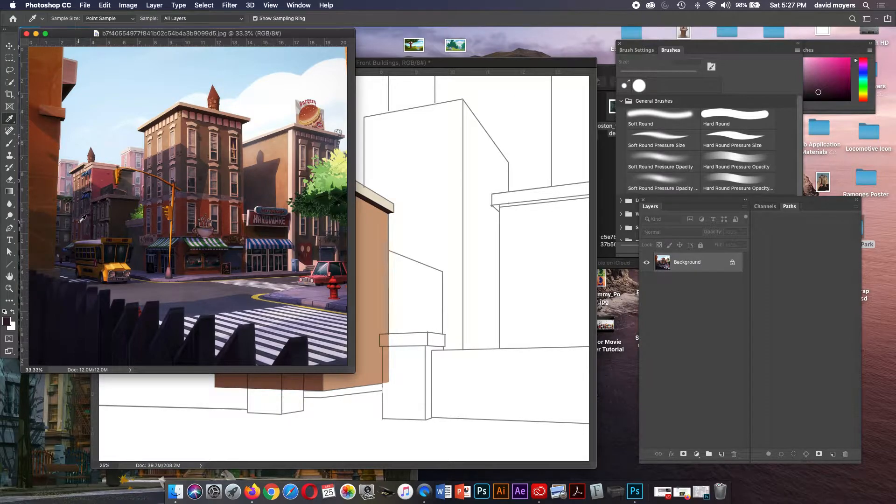
click(422, 67)
key(alt+BackSpace)
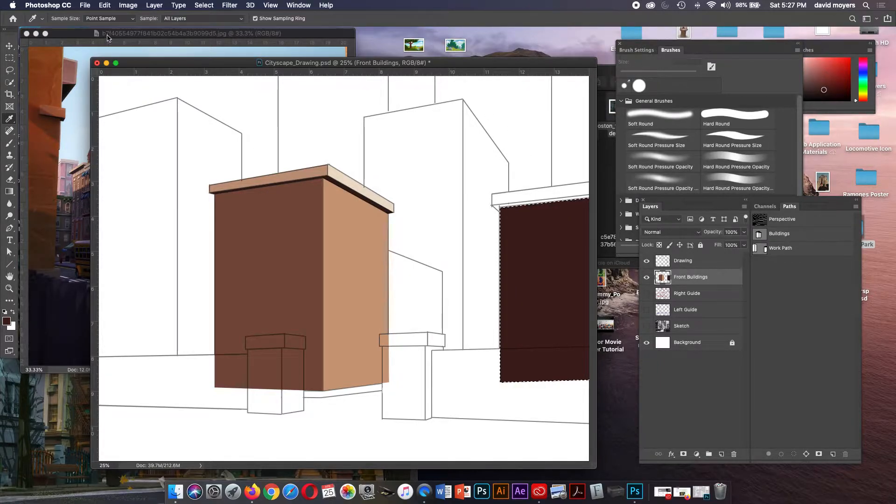
- Fill the right-edge wall selection with a maroon sampled from the distant red building in the reference illustration
click(90, 167)
click(97, 186)
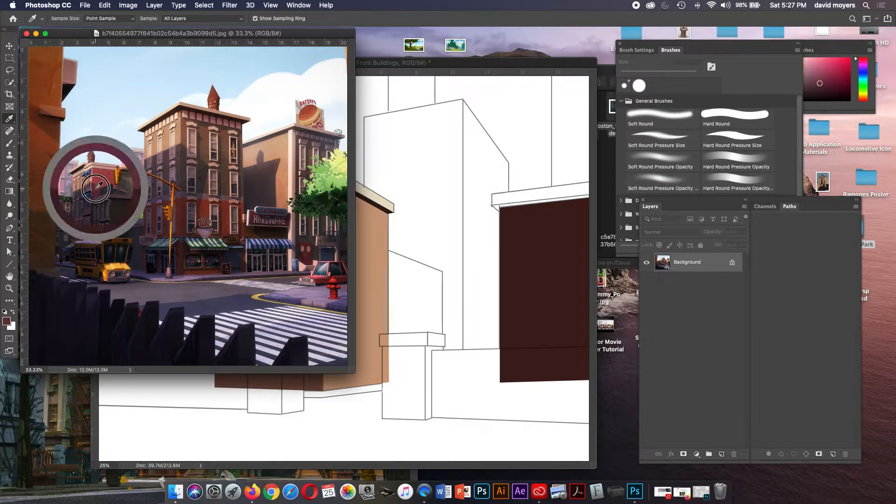
click(451, 63)
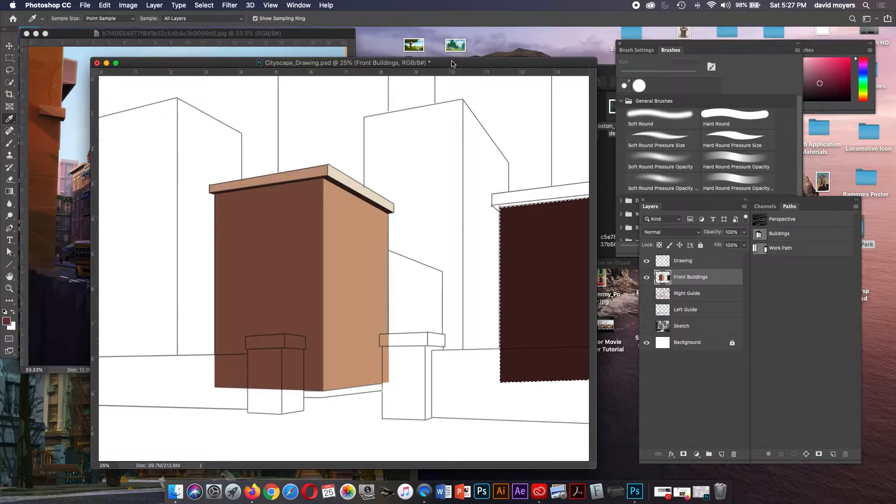
key(alt+BackSpace)
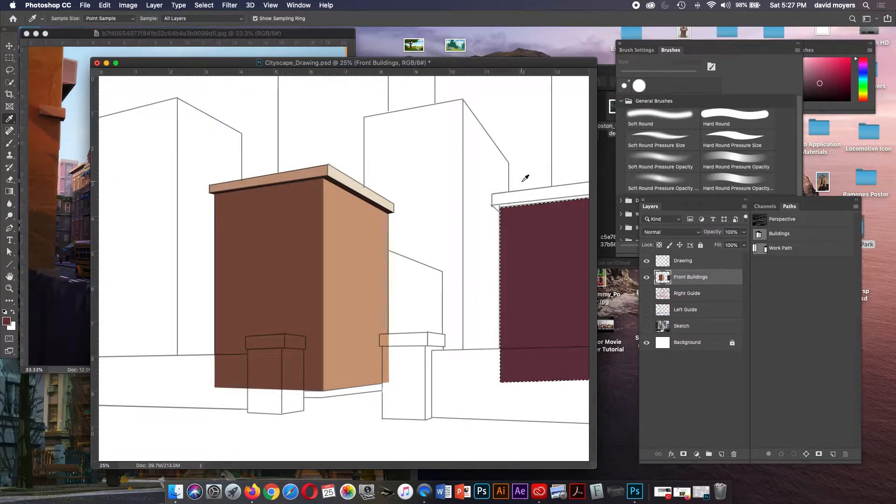
- Save the work path as Path 1 and load the right-edge cornice's front face path as a selection
double_click(794, 247)
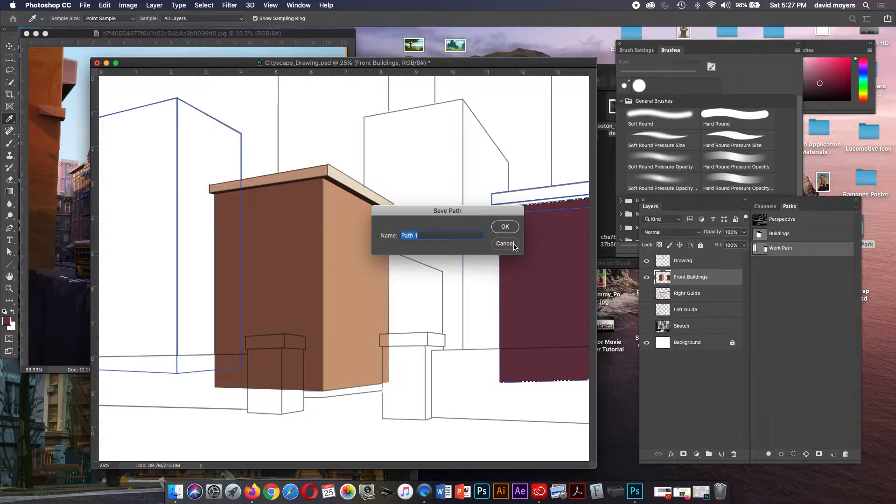
click(506, 227)
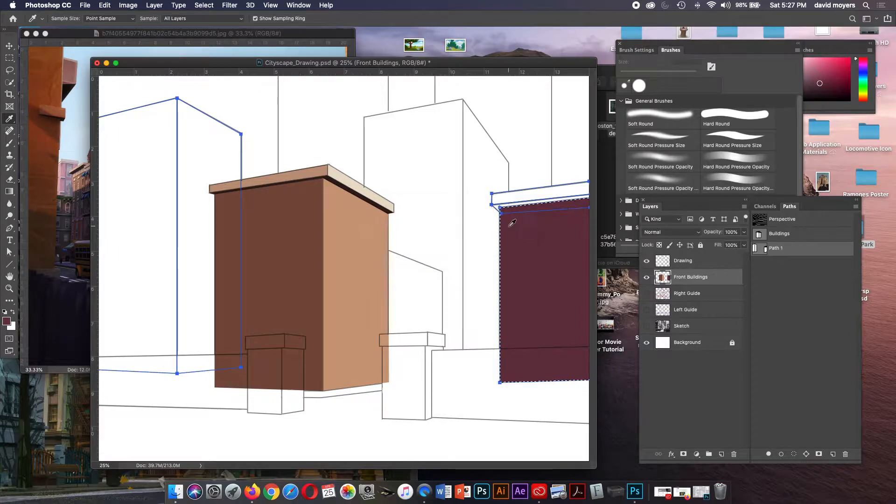
key(a)
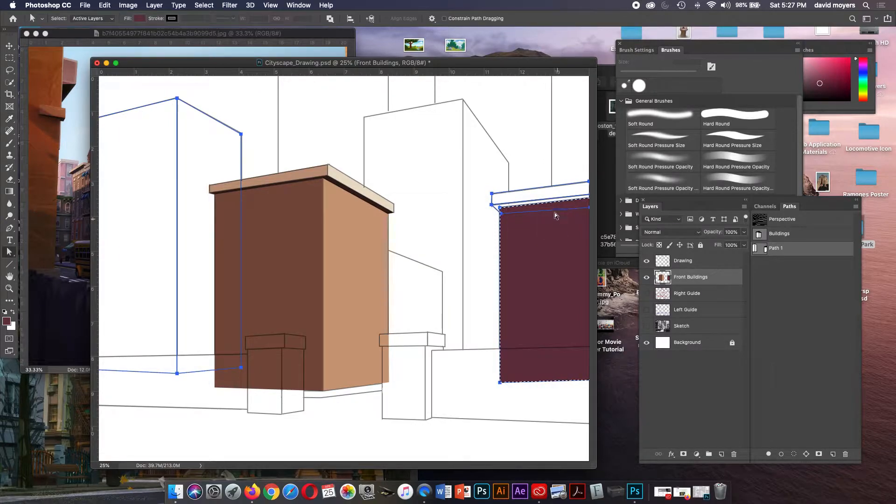
click(534, 191)
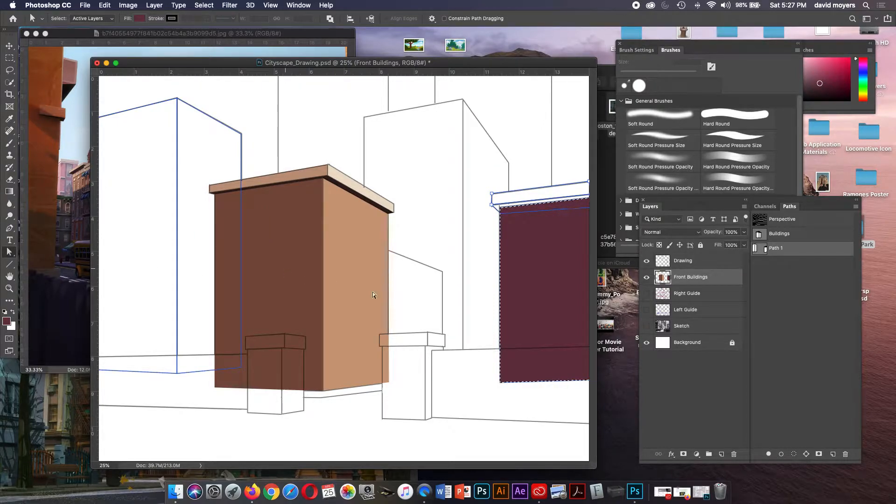
click(792, 454)
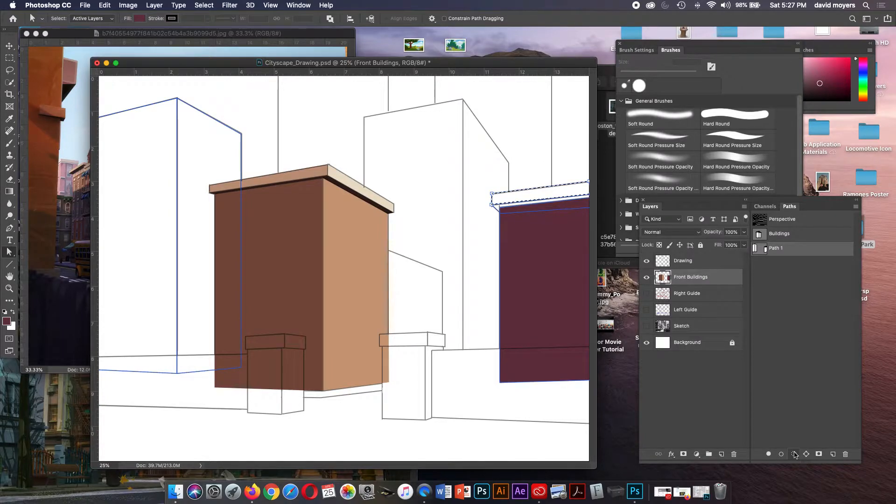
- Fill the cornice's front face with a light pinkish tan sampled from the sunlit building in the reference illustration
click(73, 193)
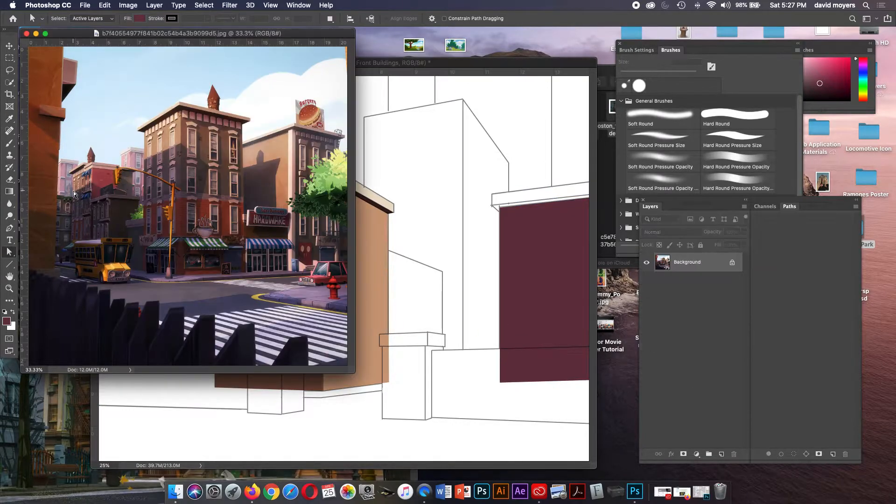
key(i)
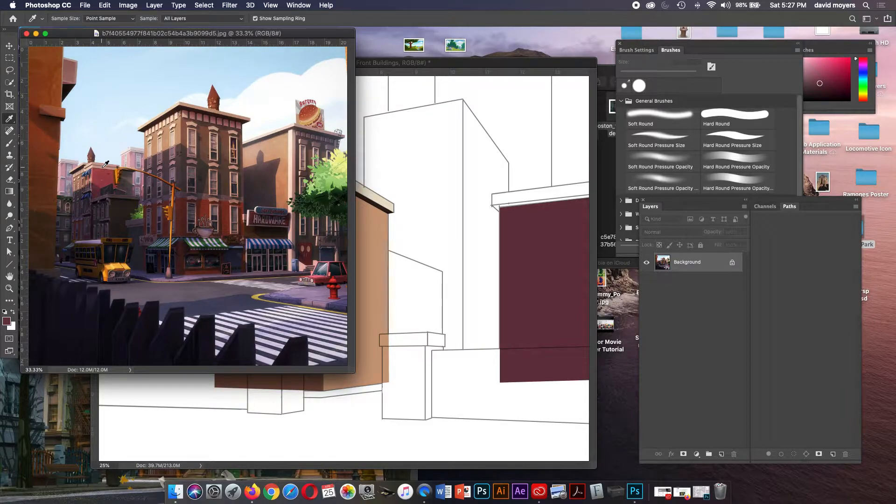
click(298, 160)
click(463, 68)
key(alt+BackSpace)
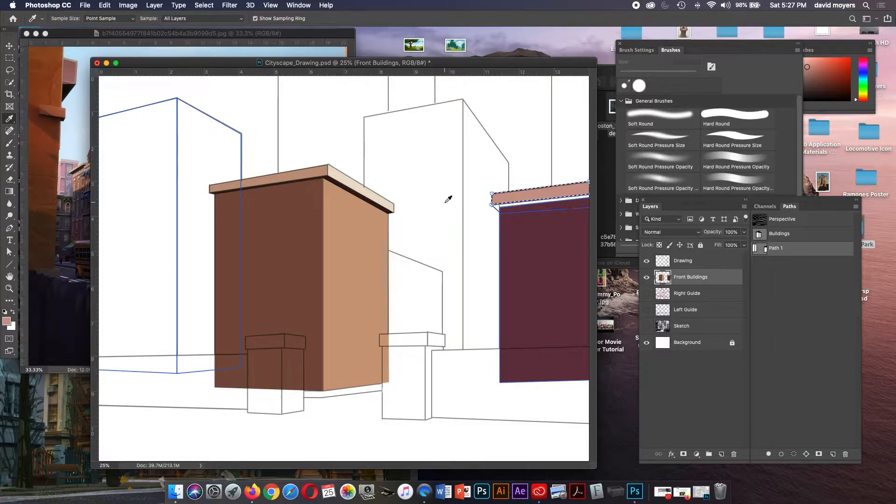
- Load the cornice's underside path as a selection and subtract the wall path from it with a 0-pixel feather
key(a)
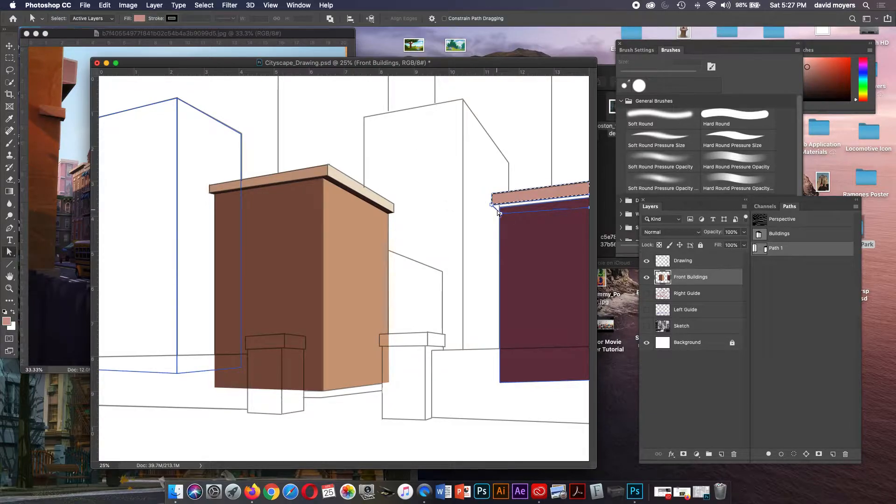
click(794, 453)
click(499, 282)
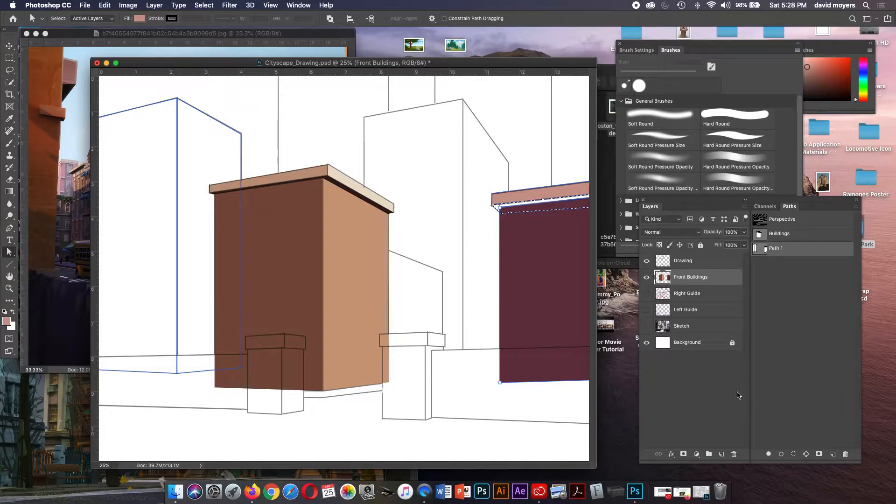
alt+click(794, 455)
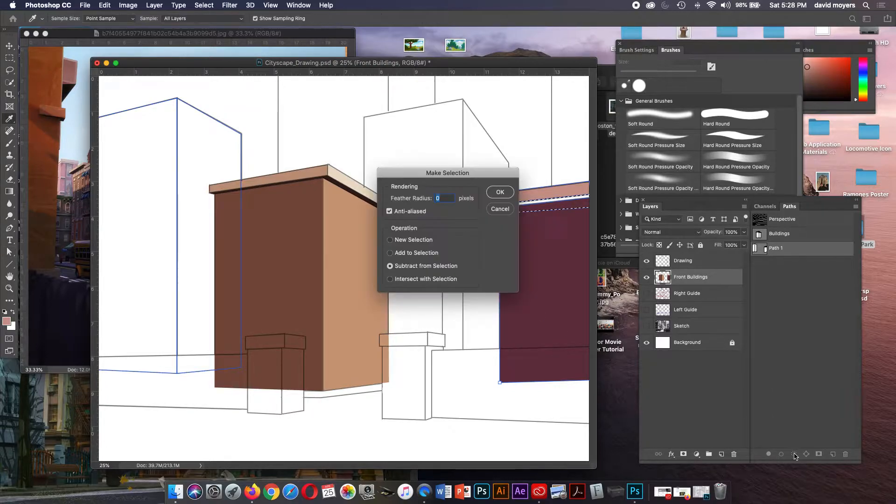
click(498, 192)
key(a)
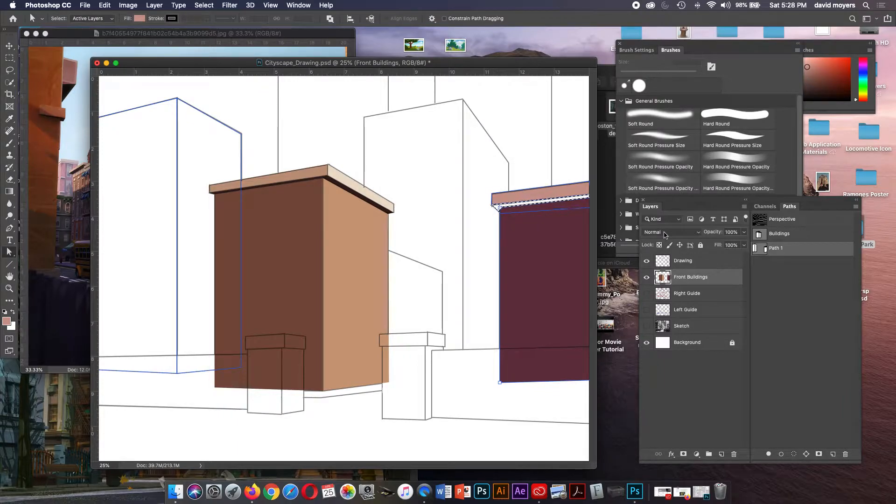
- Fill the cornice's underside with the dark brown sampled from the middle building's cornice underside, then clear the path display
key(i)
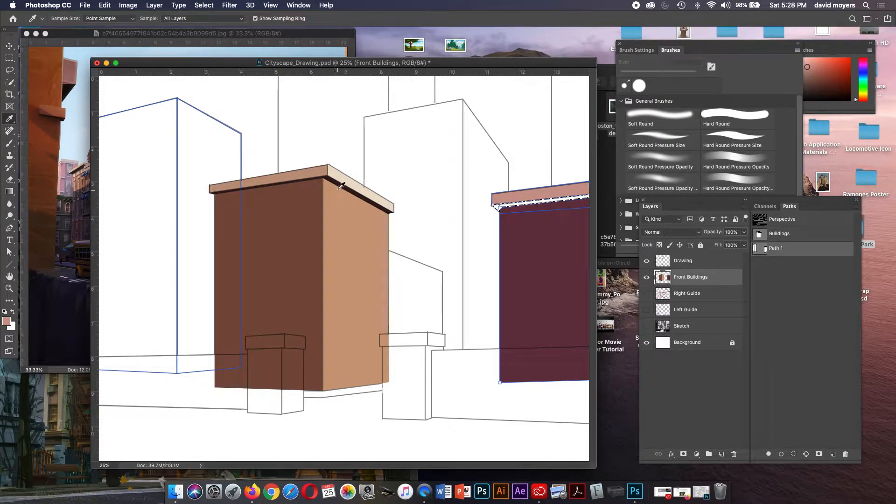
click(341, 185)
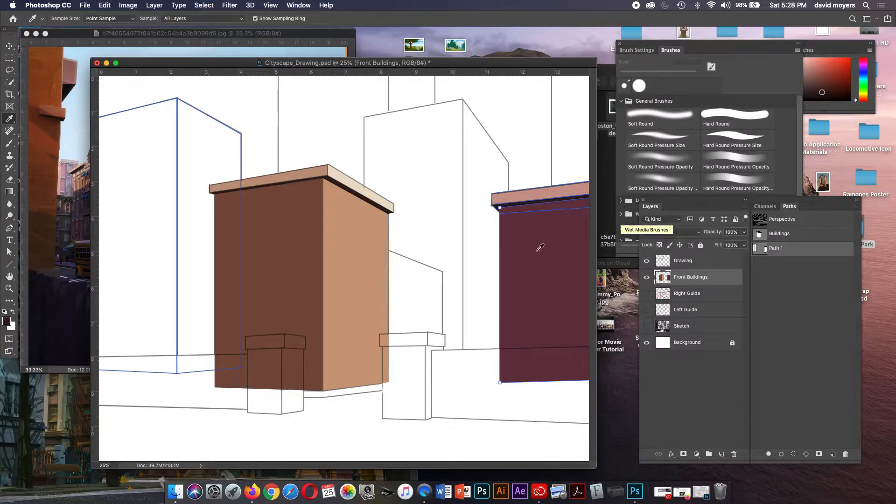
click(756, 301)
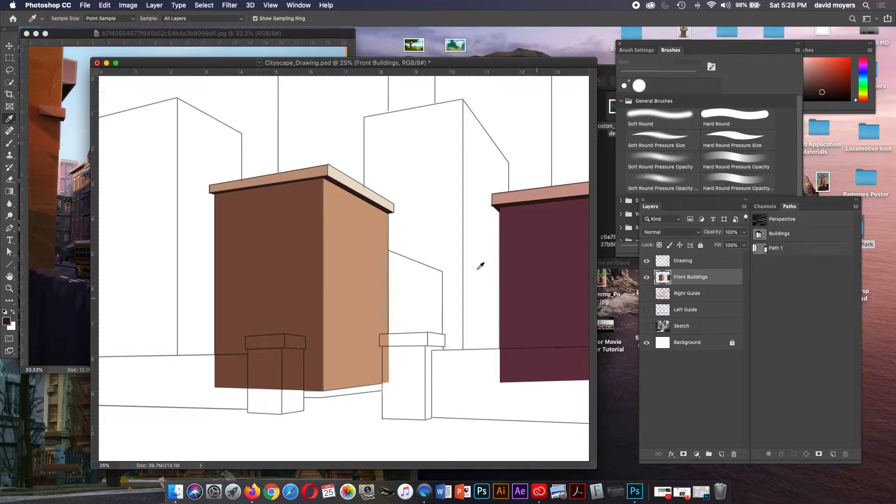
- Display Path 1 and load the tall left building's sunlit side face path as a selection
click(767, 236)
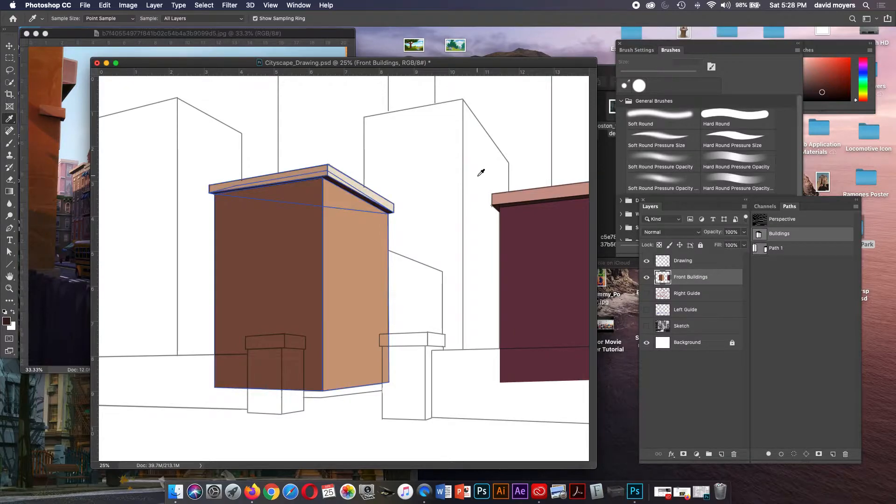
click(772, 248)
key(a)
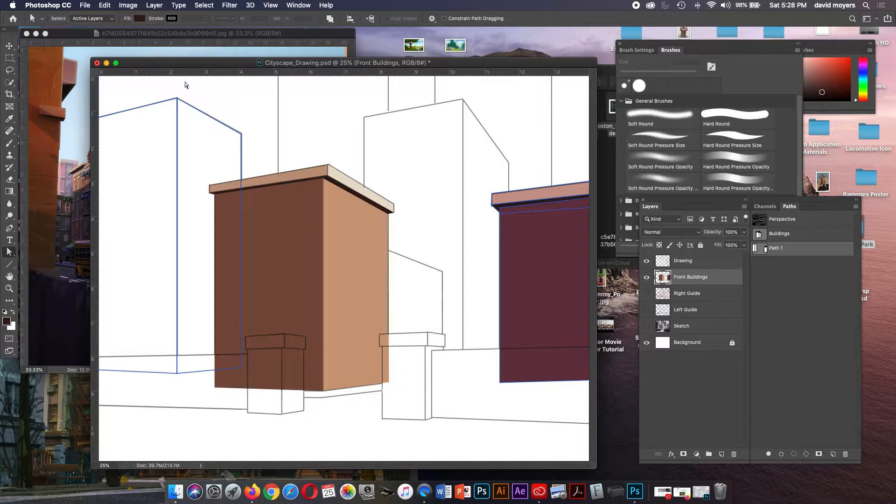
click(193, 107)
click(794, 453)
- Fill the tall left building's sunlit side face with a warm tan sampled from the sunlit wall in the reference illustration
drag(228, 62, 348, 49)
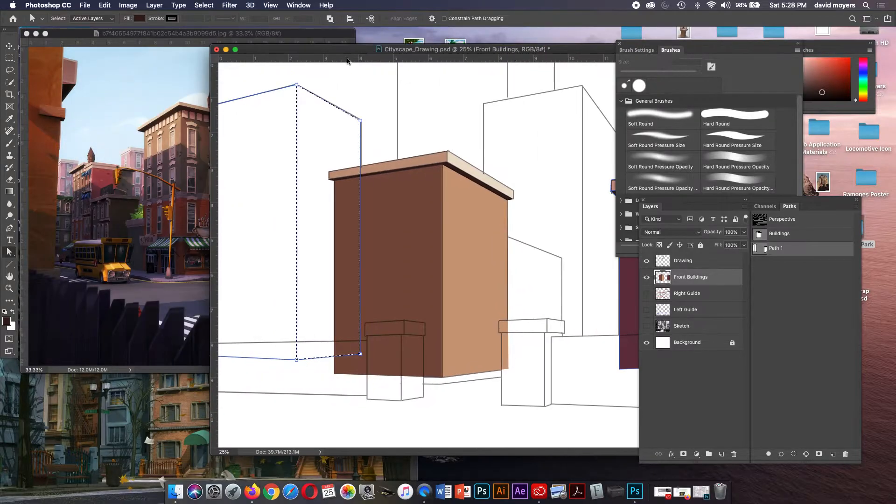
key(i)
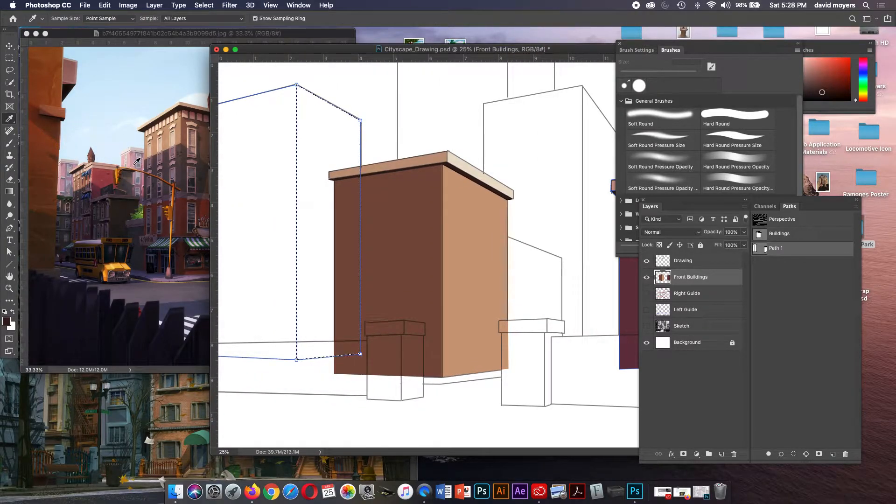
drag(240, 49, 383, 107)
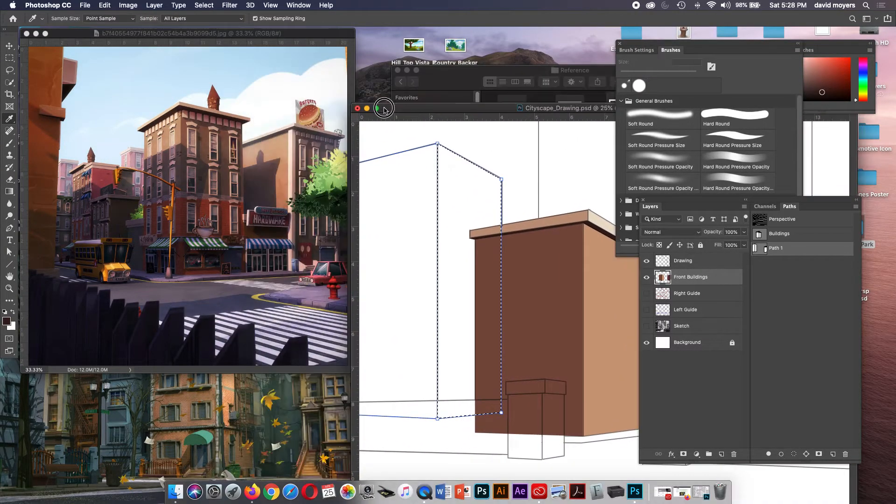
click(277, 147)
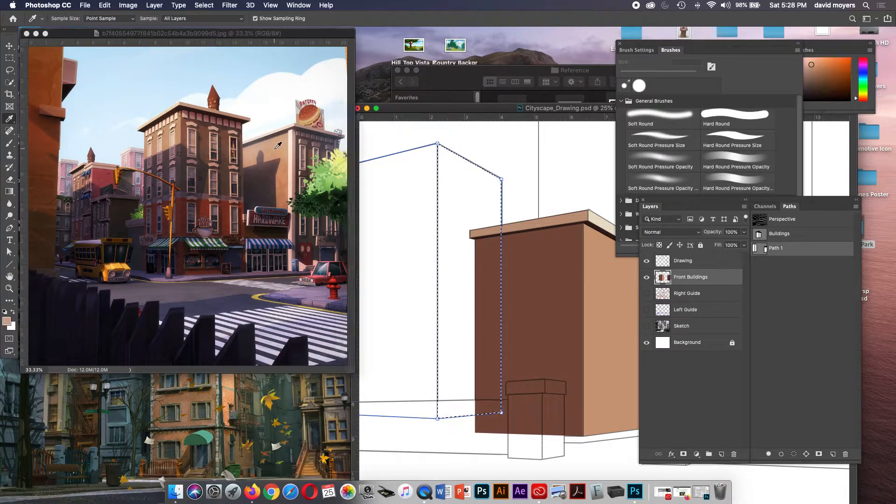
key(alt+BackSpace)
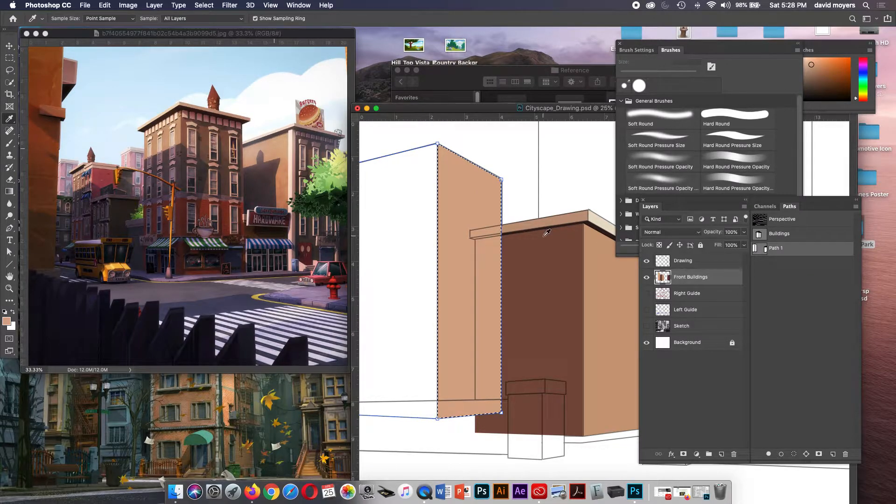
- Load the tall left building's front face path as a selection and fill it with a reddish brown sampled from the reference building's shaded facade
key(a)
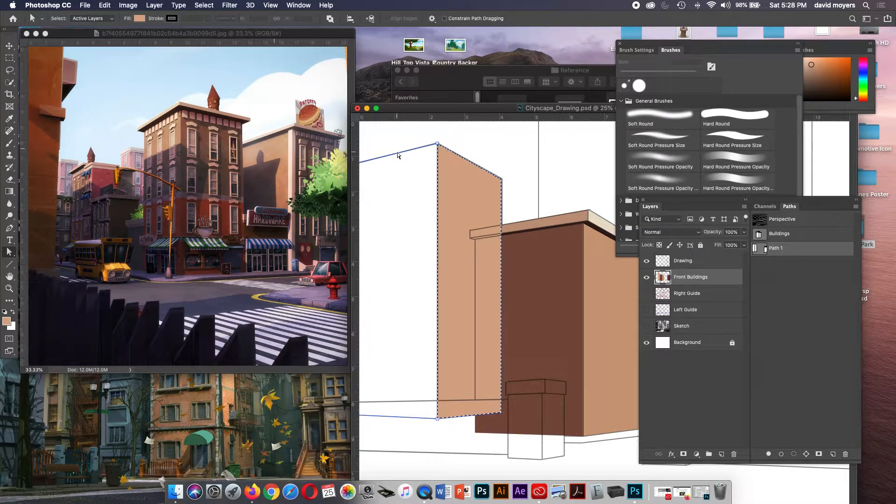
click(793, 454)
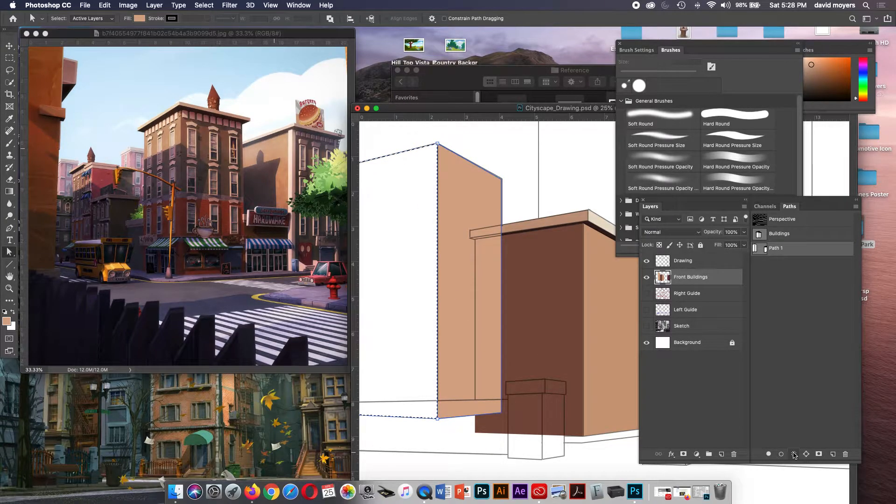
key(i)
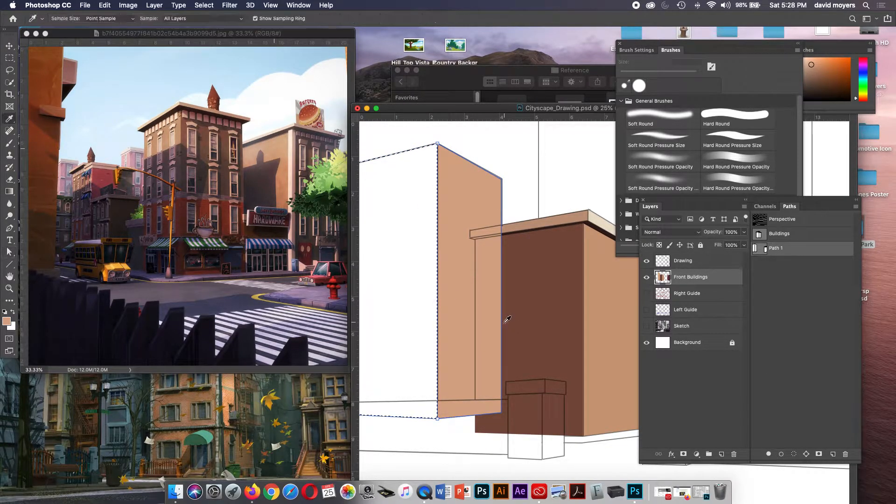
click(312, 152)
click(311, 153)
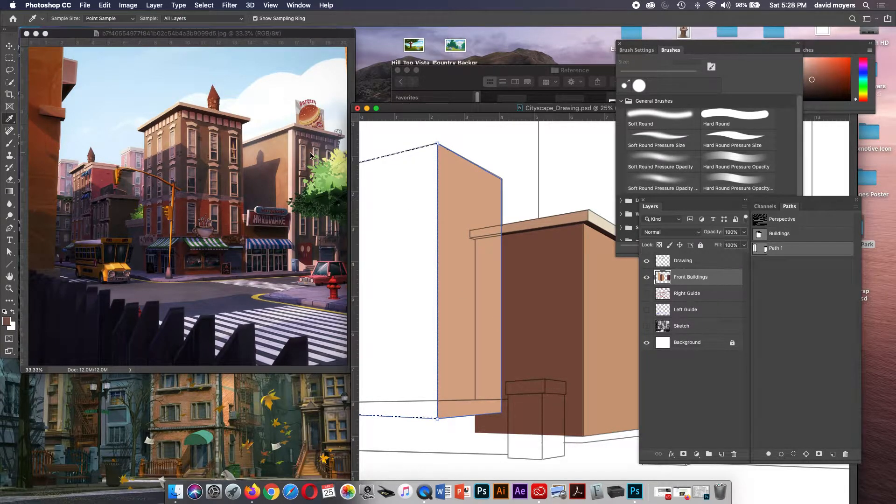
key(alt+BackSpace)
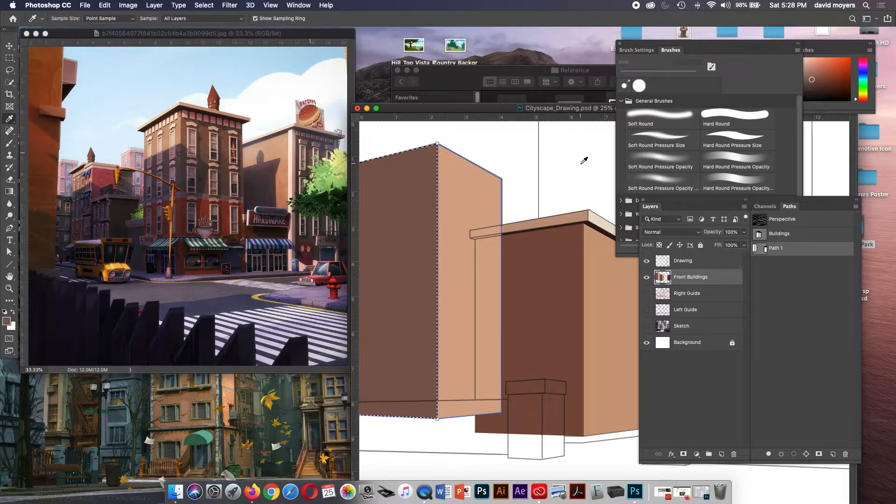
- Clear the path display and hide the Drawing layer to check the coloured buildings without line art
click(772, 277)
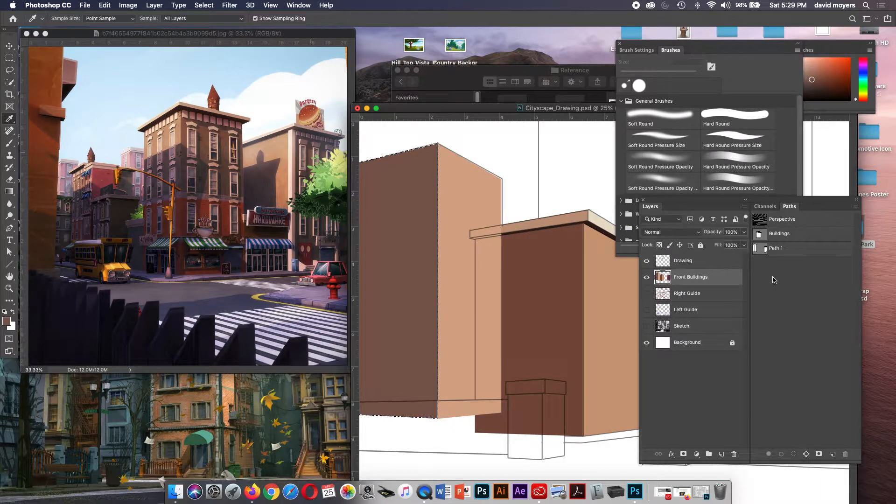
click(647, 262)
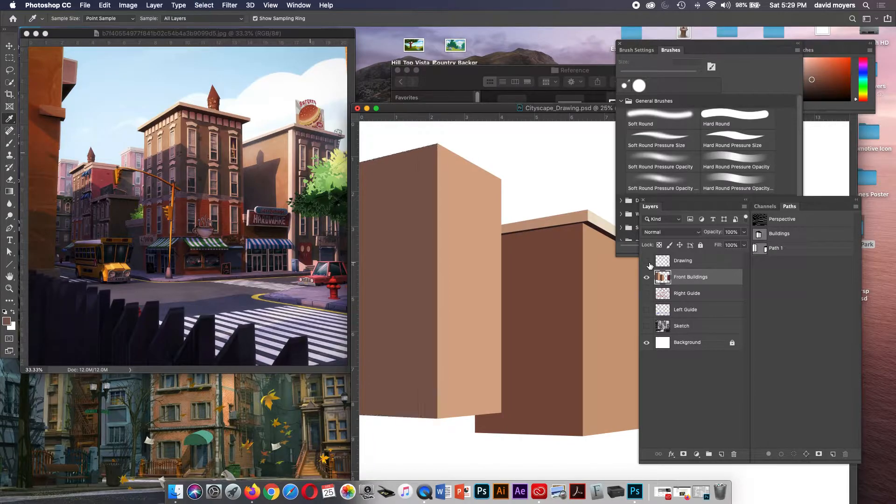
drag(503, 103, 229, 76)
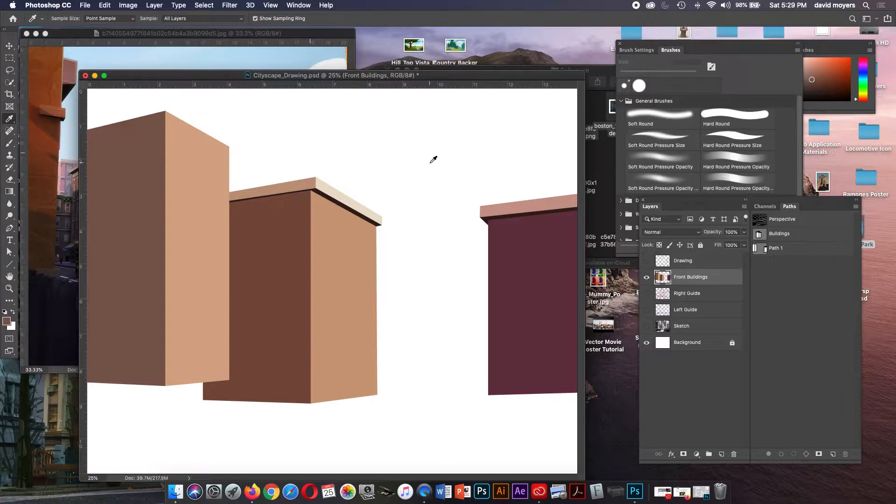
- Undo the hidden line art and both of the tall left building's face fills, back to the side face selection
key(super+z)
key(super+z)
key(super+z)
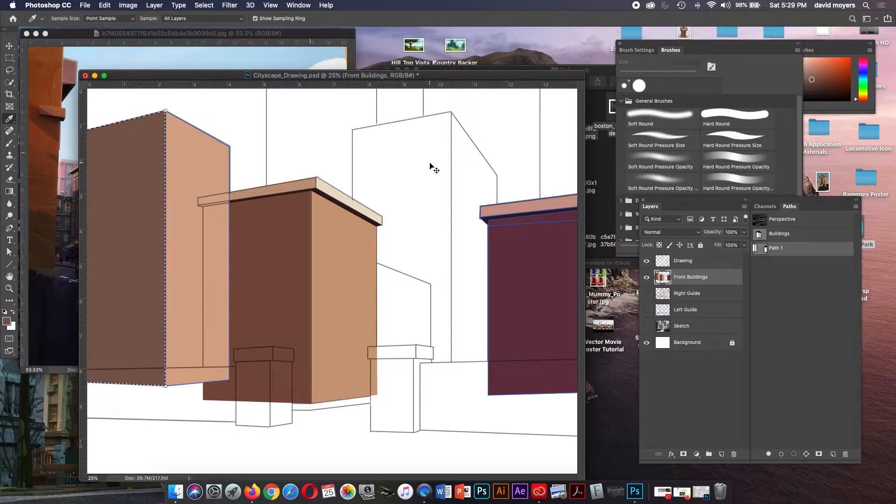
key(super+z)
key(super+z)
key(super+z)
key(super+z)
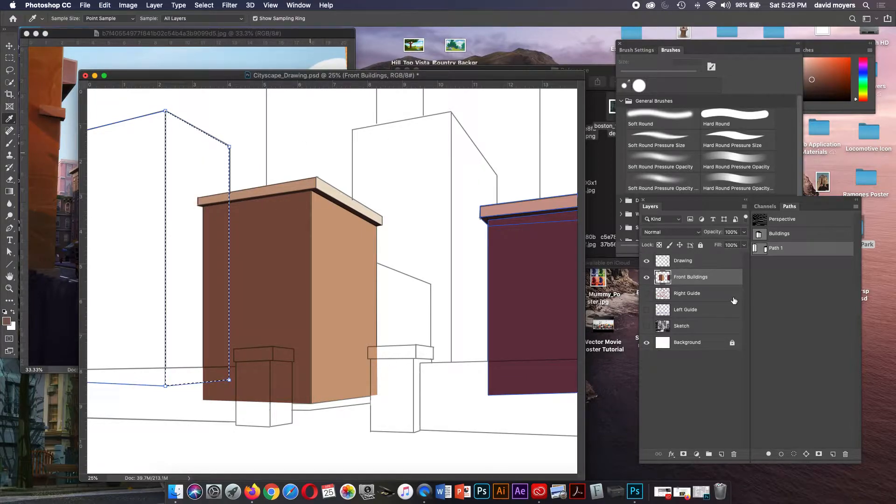
- Create a new layer directly below Front Buildings and name it "Front Bulding 2"
click(720, 280)
click(691, 291)
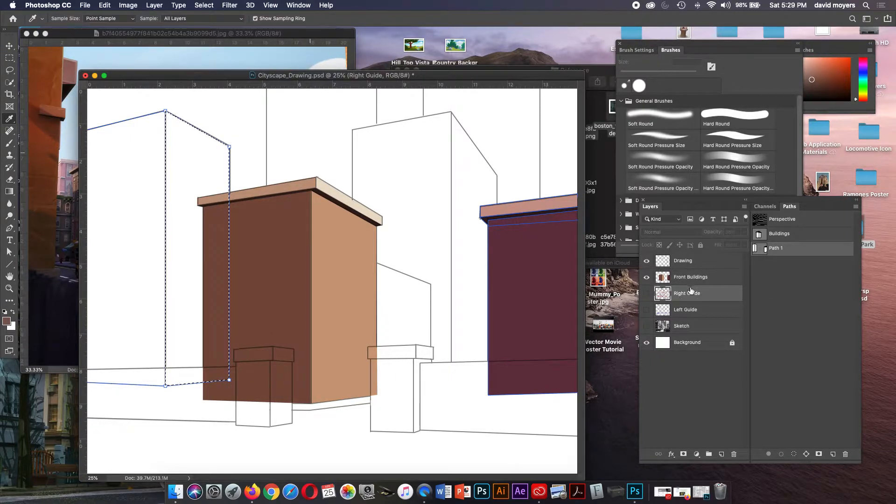
click(721, 454)
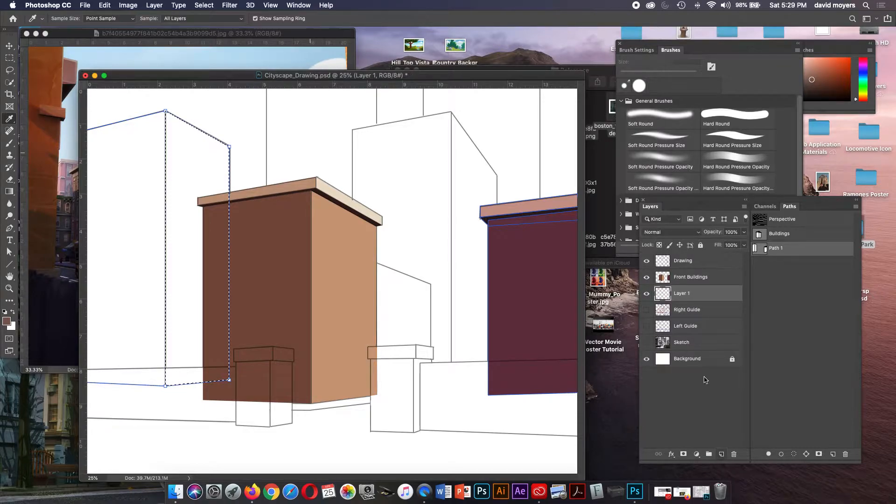
double_click(681, 293)
text(Front Bulding 2)
key(Return)
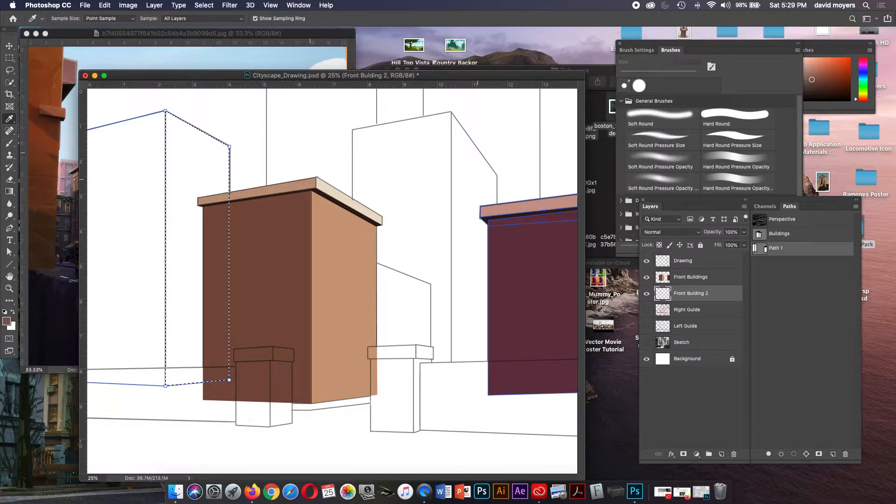
- Fill the side face selection on Front Bulding 2 with a warm tan sampled from the reference illustration's sunlit wall
drag(290, 75, 560, 151)
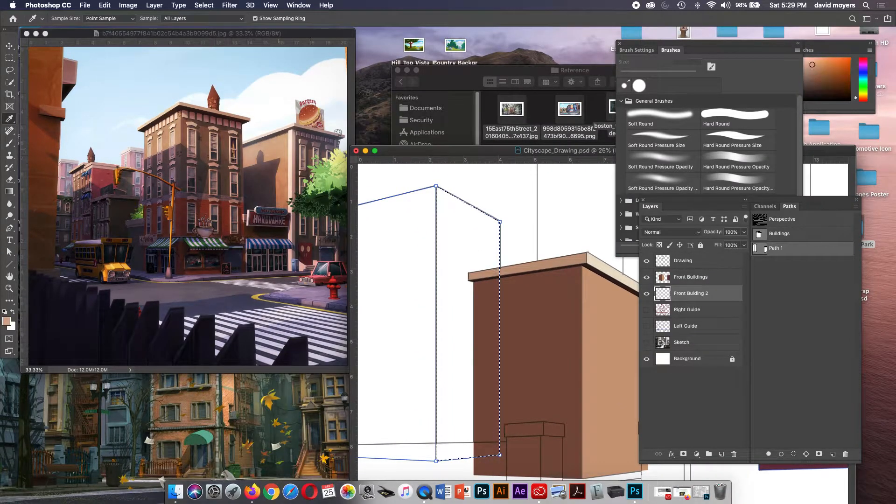
drag(560, 150, 406, 87)
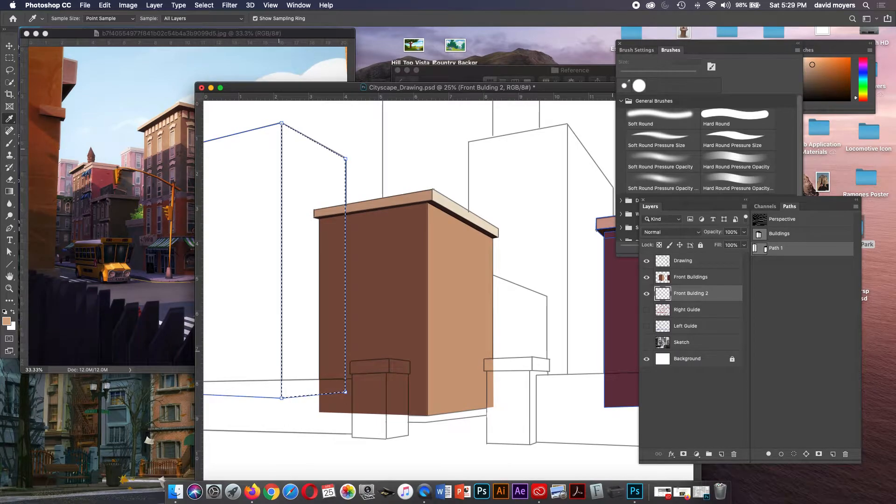
key(alt+BackSpace)
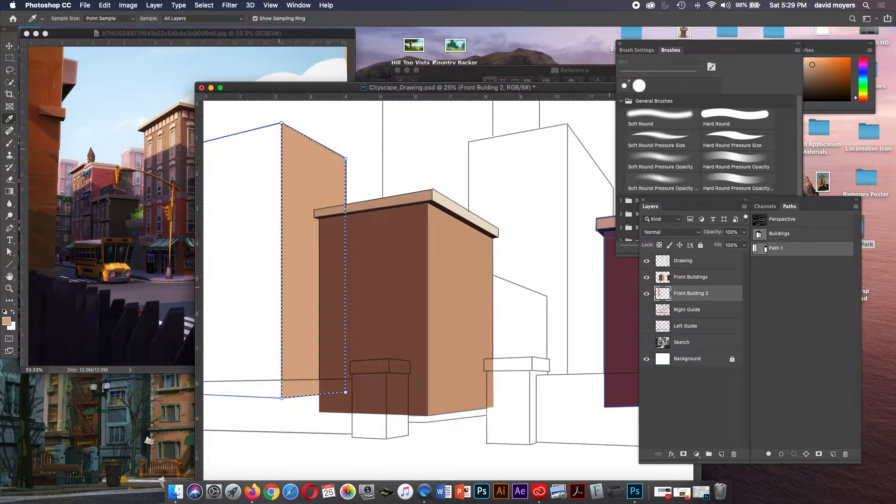
- Load the tall left building's front face path as a selection and fill it with a muted brown sampled from the reference's shaded facade
key(a)
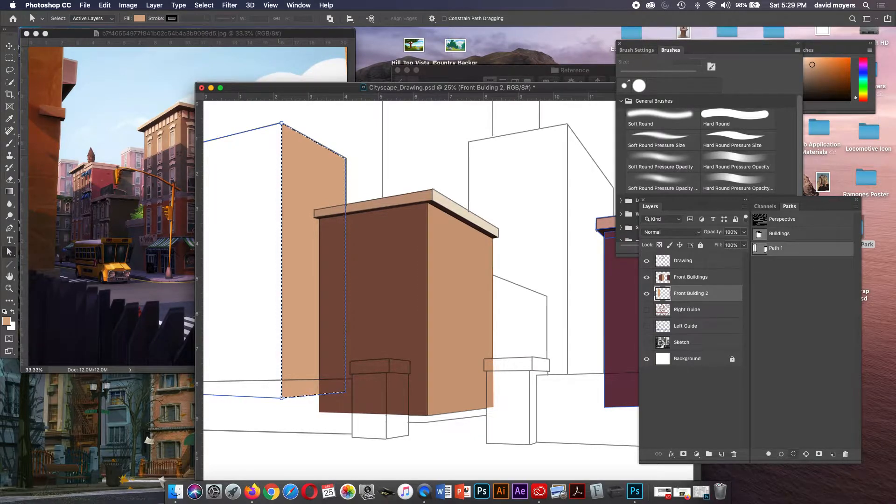
click(793, 454)
key(i)
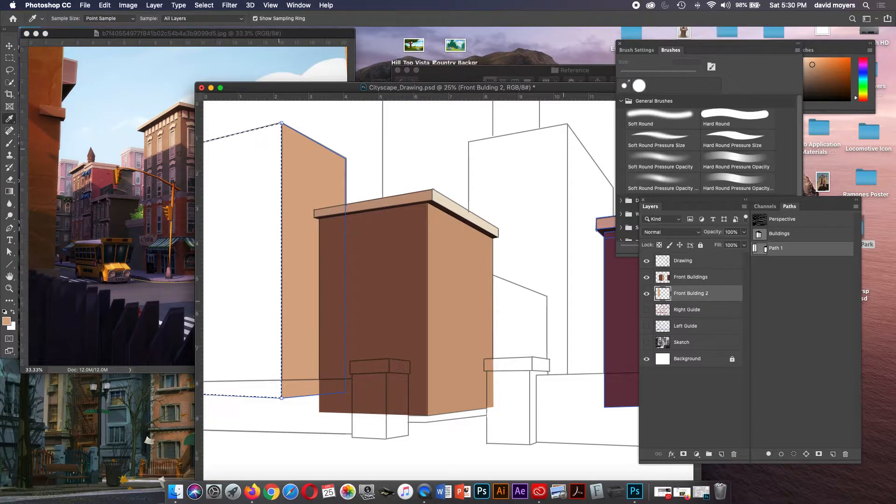
drag(285, 88, 430, 135)
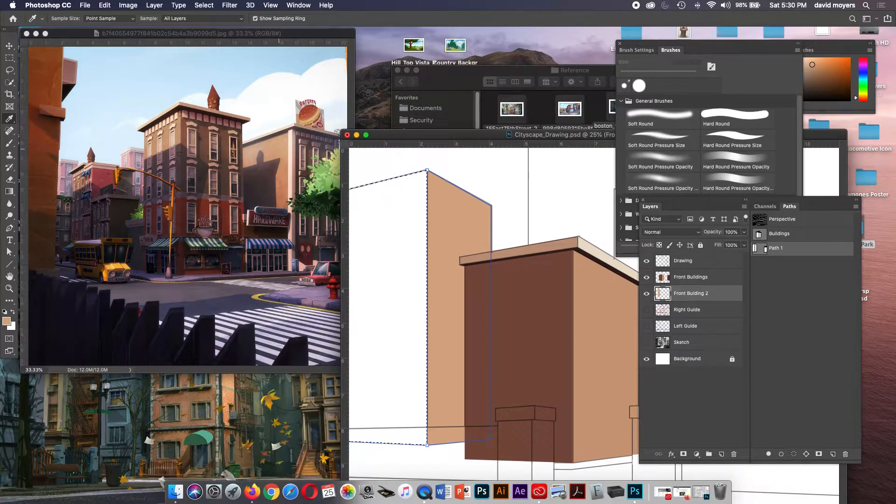
click(310, 161)
drag(430, 135, 218, 60)
key(alt+BackSpace)
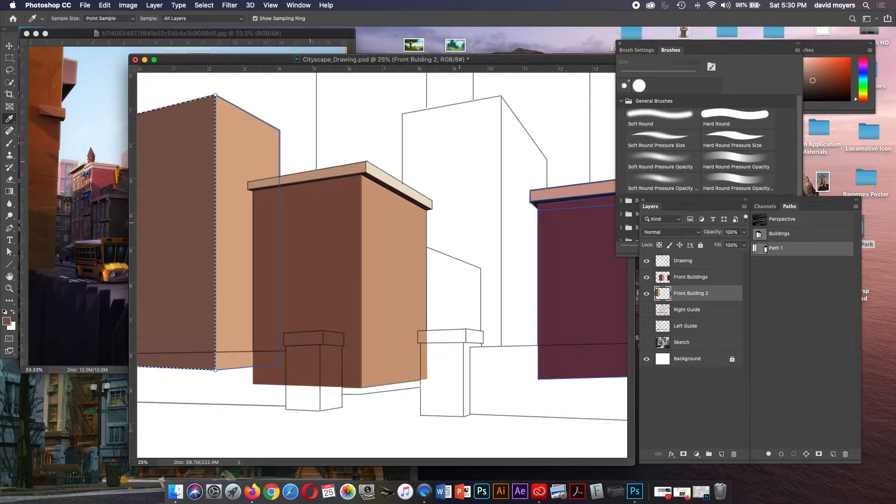
- Clear the path display, deselect the front face, and hide the Drawing layer's line art
click(799, 299)
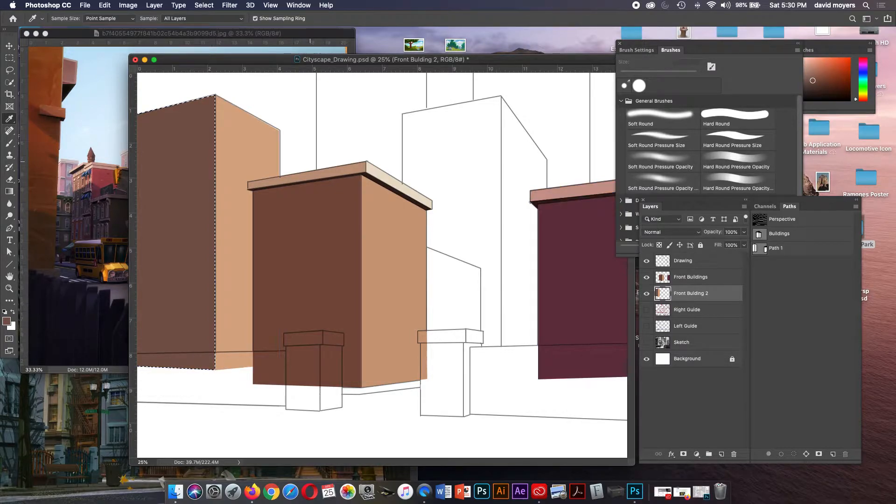
key(super+d)
click(646, 260)
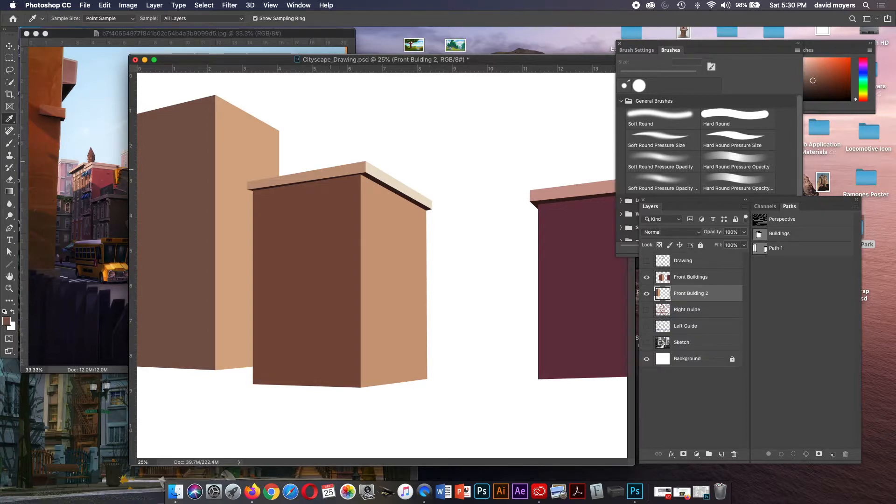
- Display the Buildings path and load the middle building's front cornice face path as a selection
click(779, 234)
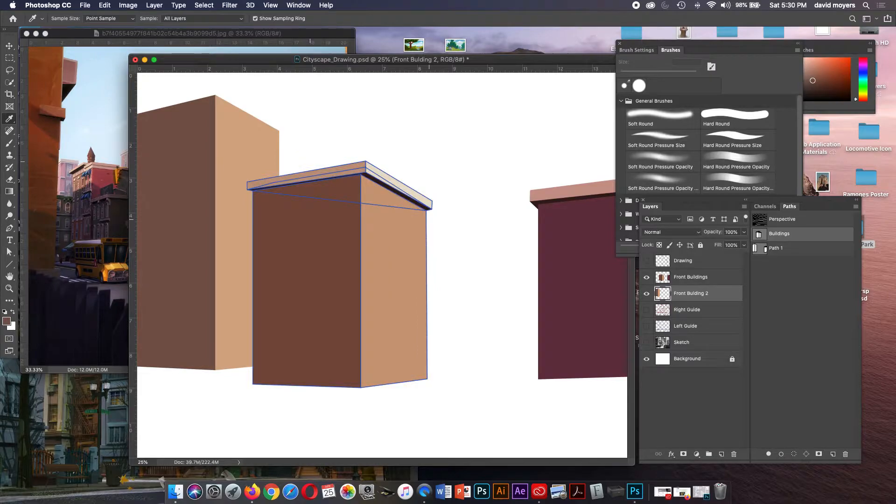
key(a)
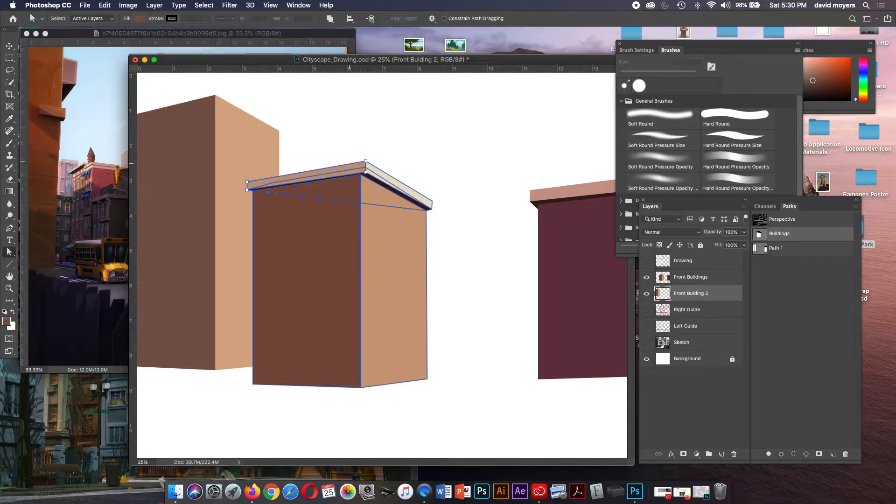
key(ctrl+Return)
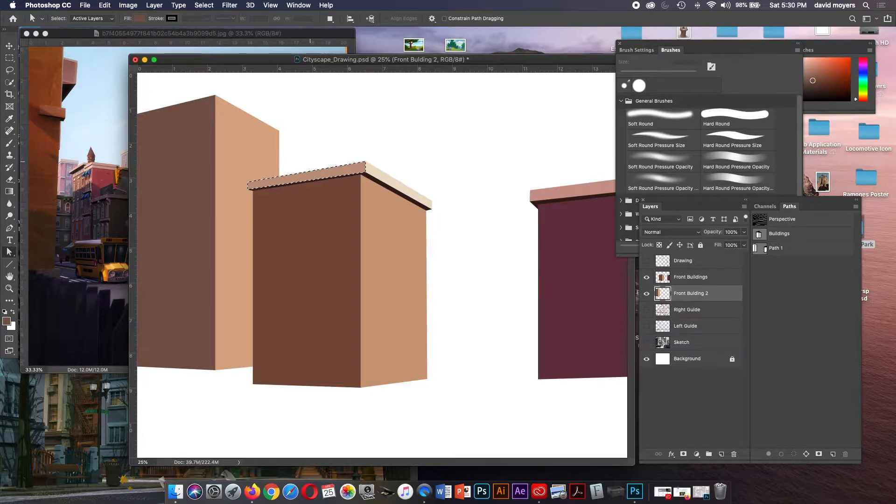
- Fill the front cornice selection on the Front Buildings layer with a dark muted plum sampled from the reference's shaded buildings, and deselect it
key(i)
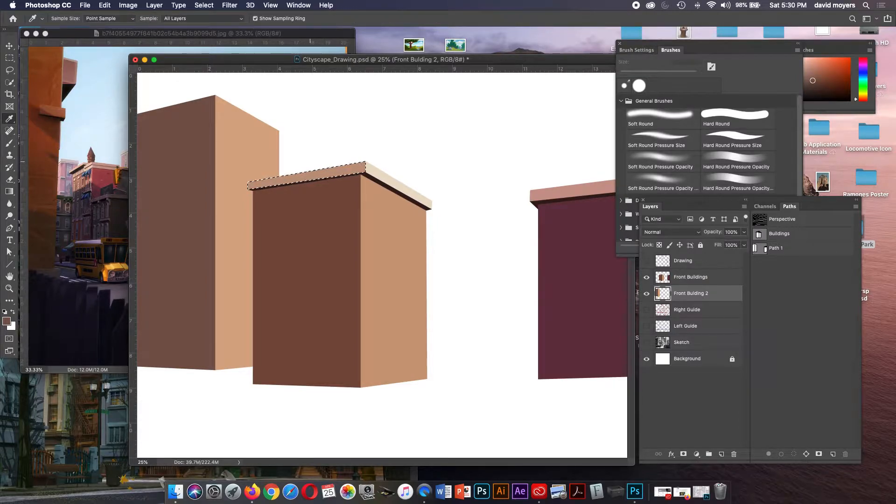
click(117, 195)
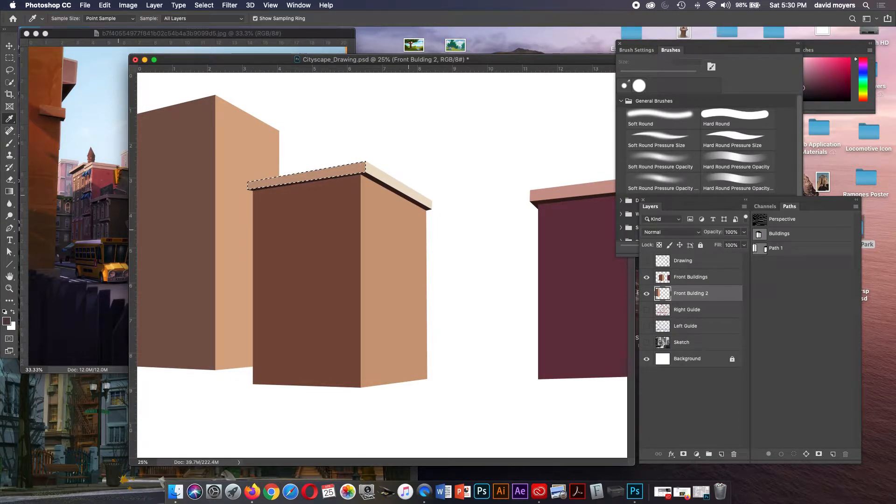
key(super+z)
click(691, 277)
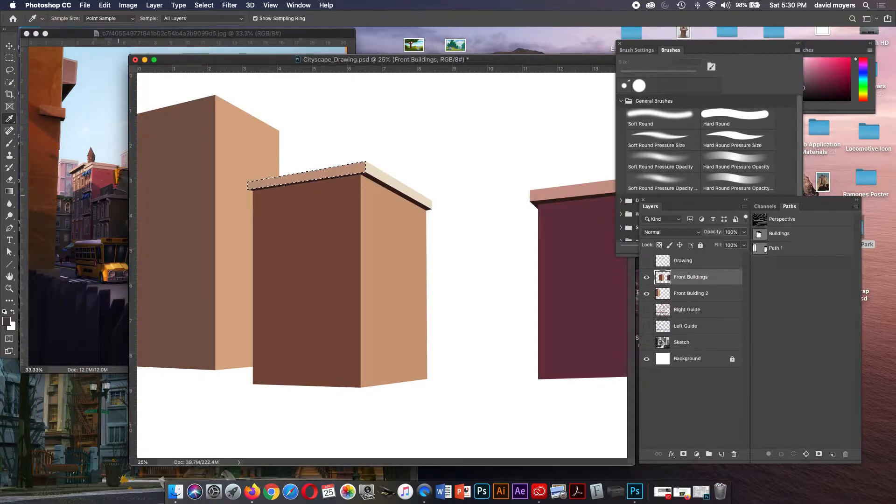
key(alt+BackSpace)
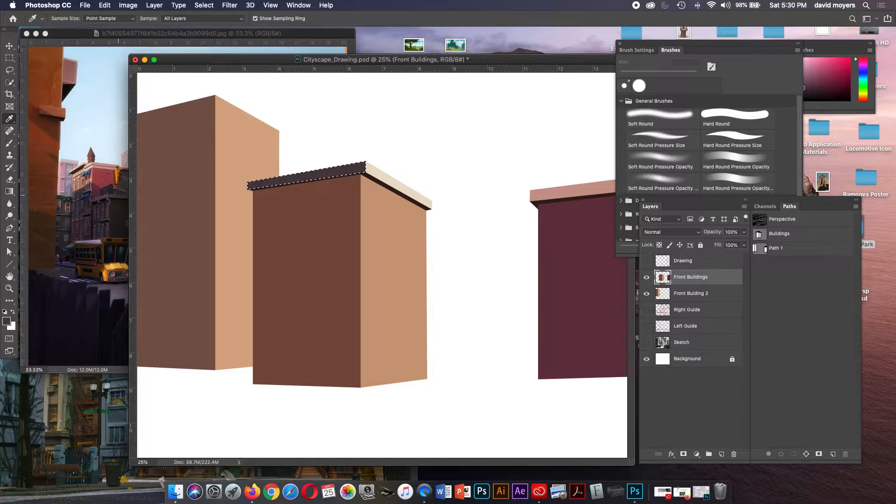
key(super+d)
- Try the Magic Wand on the middle building's separate faces, ending with its dark front cornice face selected
click(9, 82)
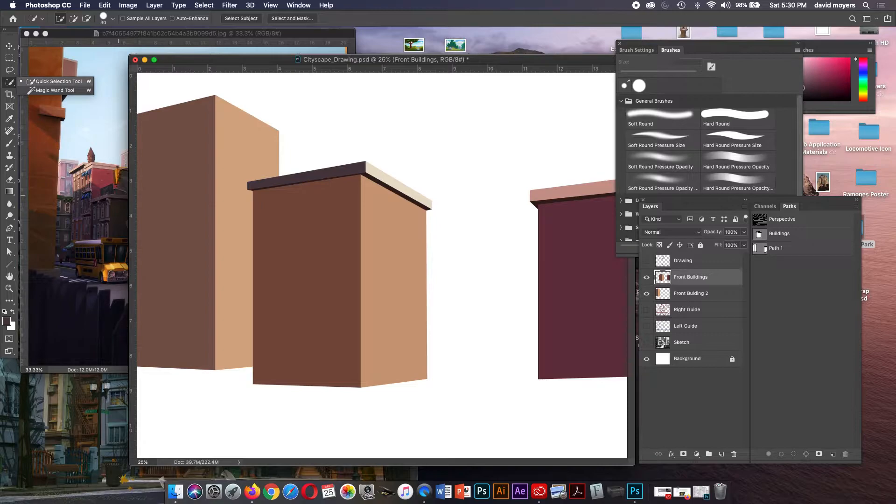
click(51, 90)
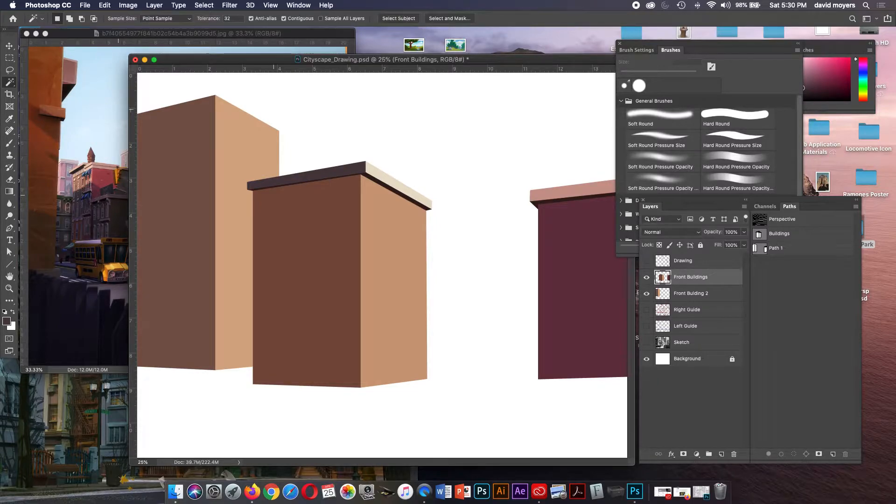
double_click(228, 19)
click(410, 208)
click(343, 215)
click(361, 173)
click(317, 170)
- Uncover the reference illustration and fill the selected cornice face with a dark brown sampled from it
key(i)
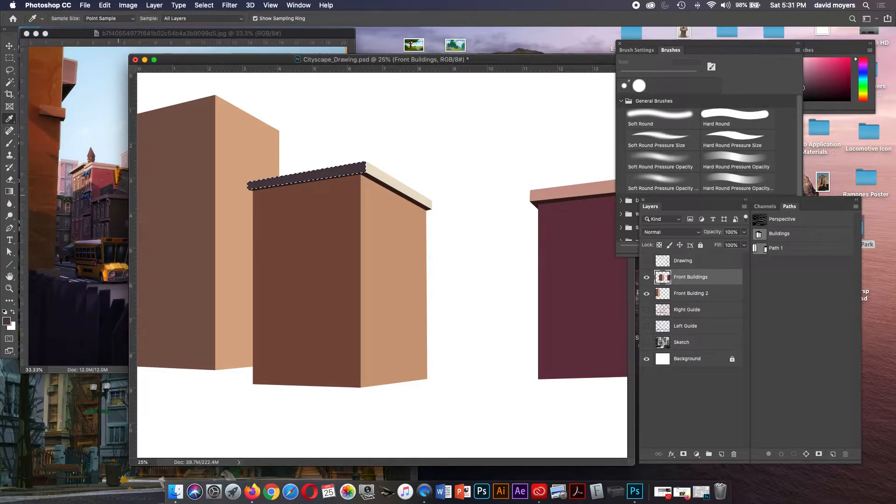
click(102, 197)
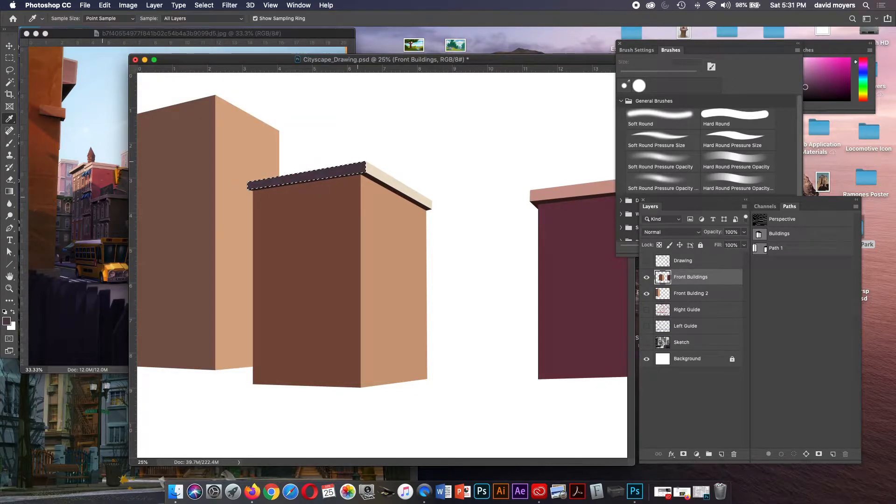
drag(224, 59, 380, 69)
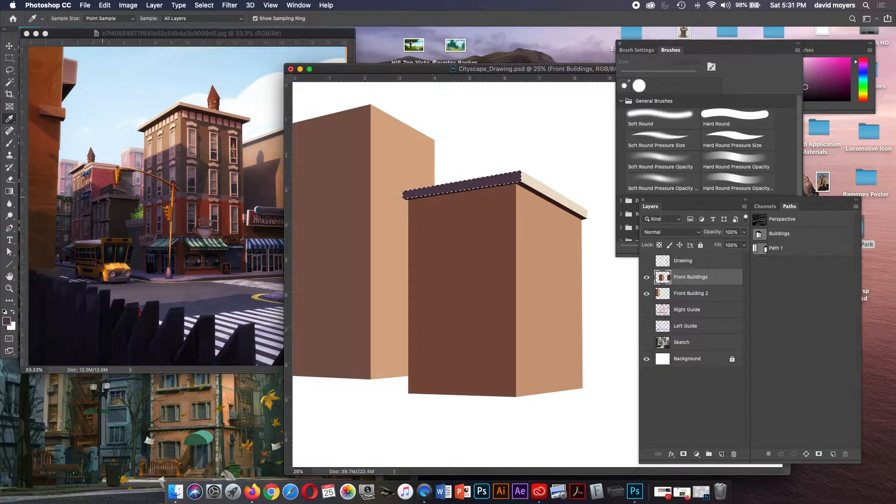
click(102, 197)
key(alt+BackSpace)
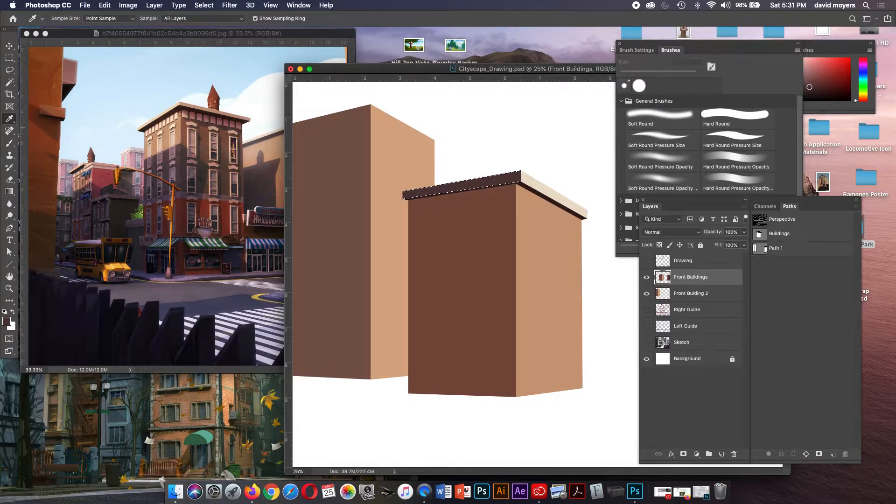
- Set the foreground colour to slate blue 51586a, fill the selected front cornice face with it, and deselect
click(7, 321)
drag(367, 247, 356, 237)
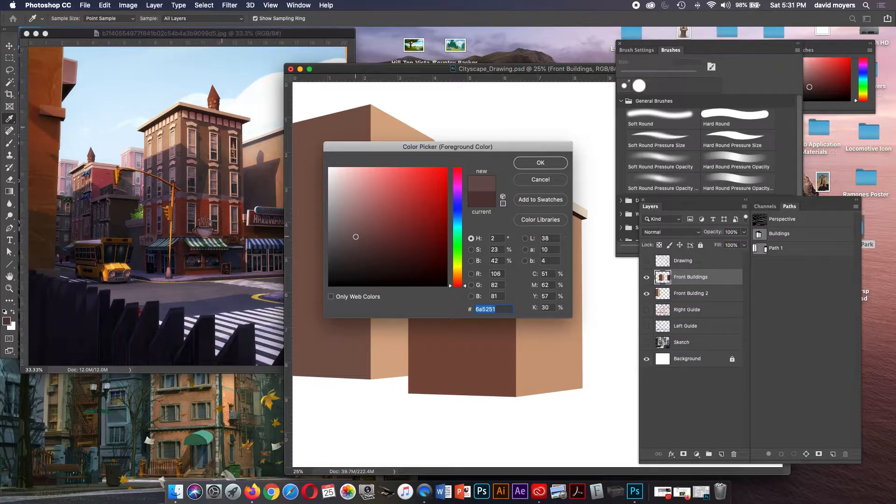
click(461, 211)
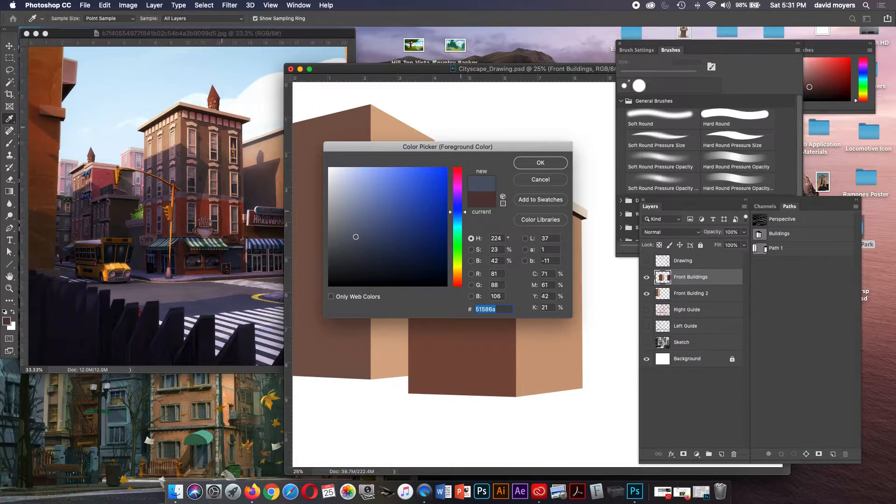
key(Return)
key(alt+BackSpace)
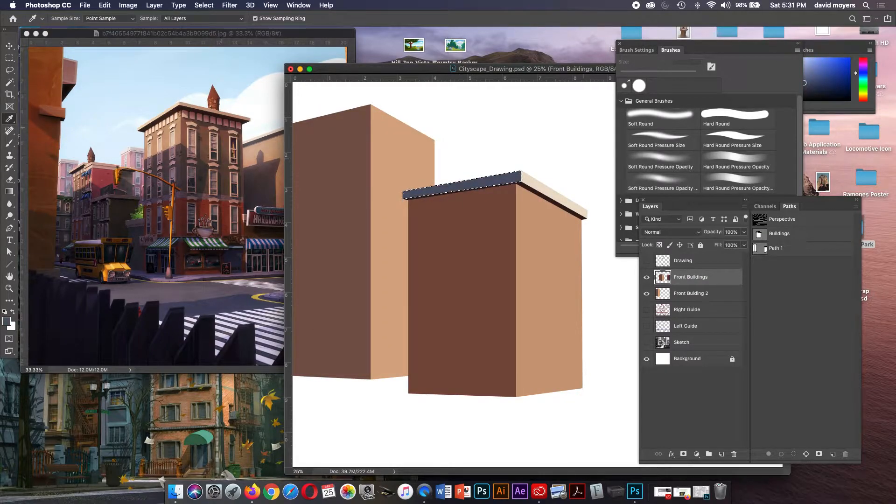
key(super+d)
- Switch to Finder, open Cityscape_Flats.psd from the Cityscape Park folder, and hide its Sketch layer
key(super+plus)
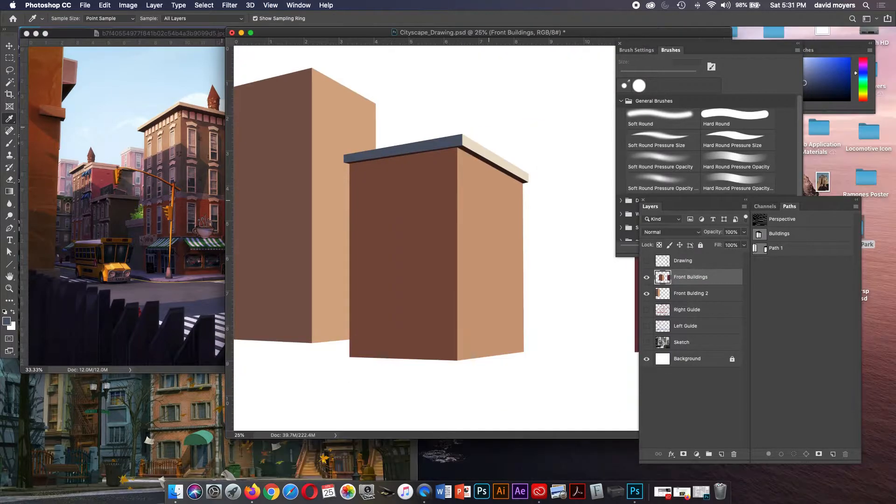
key(super+minus)
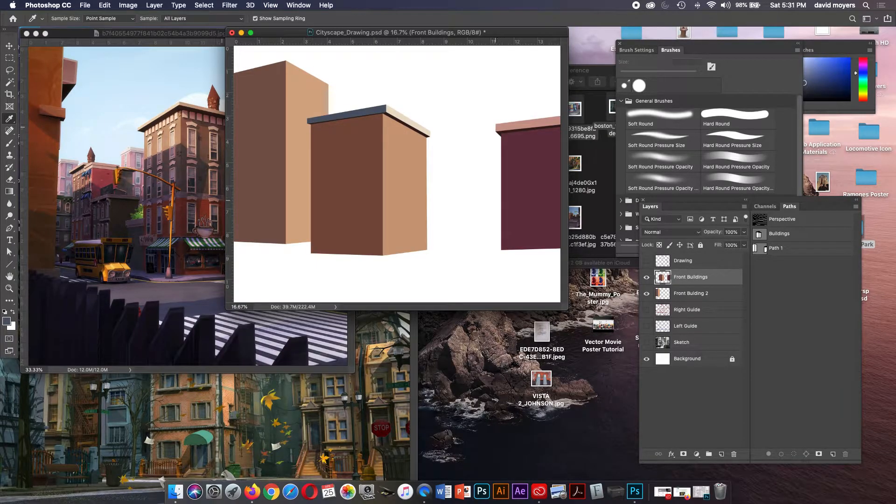
click(594, 177)
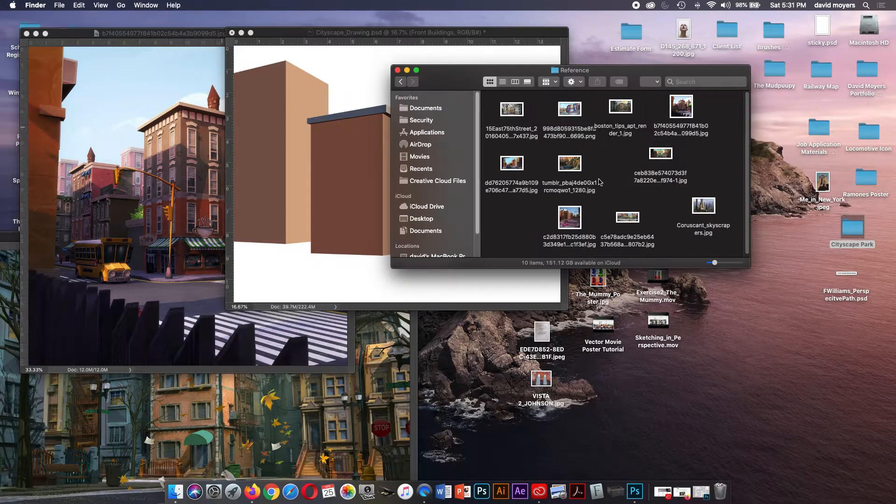
click(402, 82)
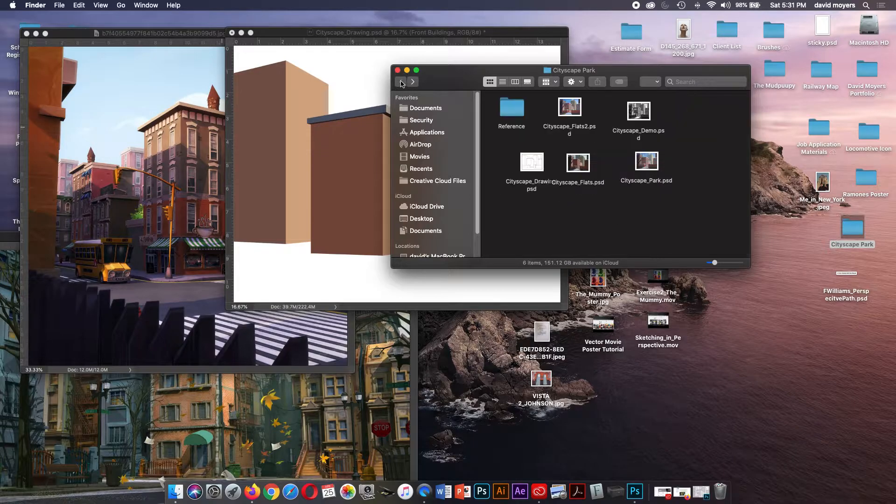
drag(575, 164, 586, 189)
double_click(586, 189)
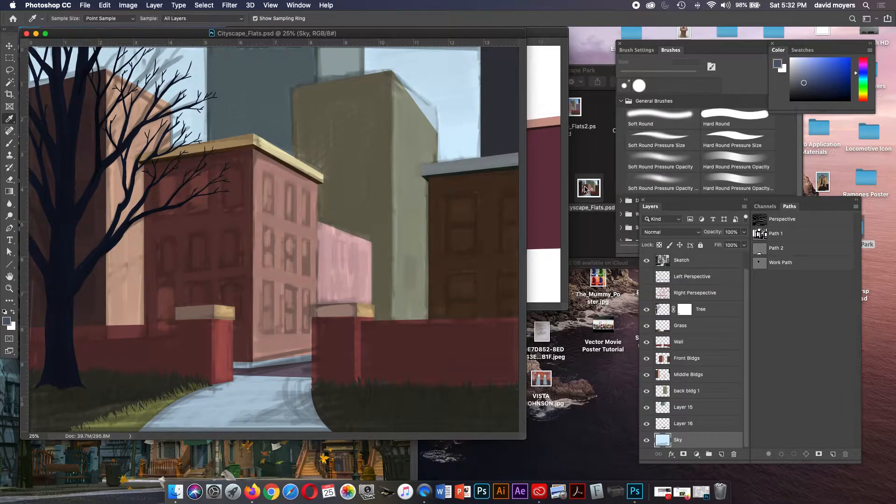
click(646, 262)
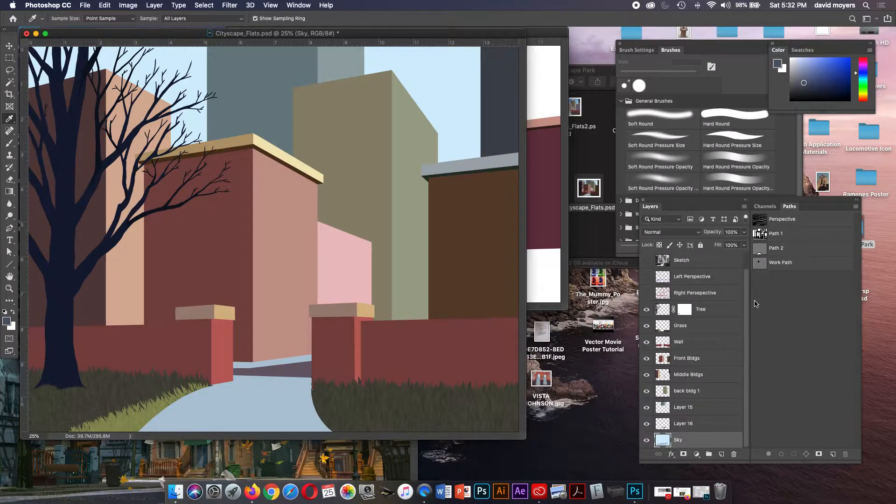
- Draw a closed practice shape on Path 2 with the Pen tool over the middle building, mixing curved and straight segments
click(777, 250)
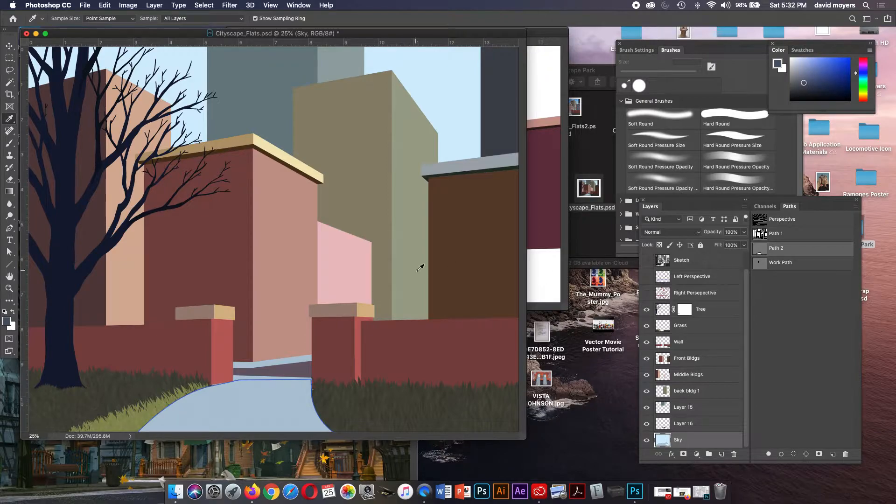
key(z)
click(392, 268)
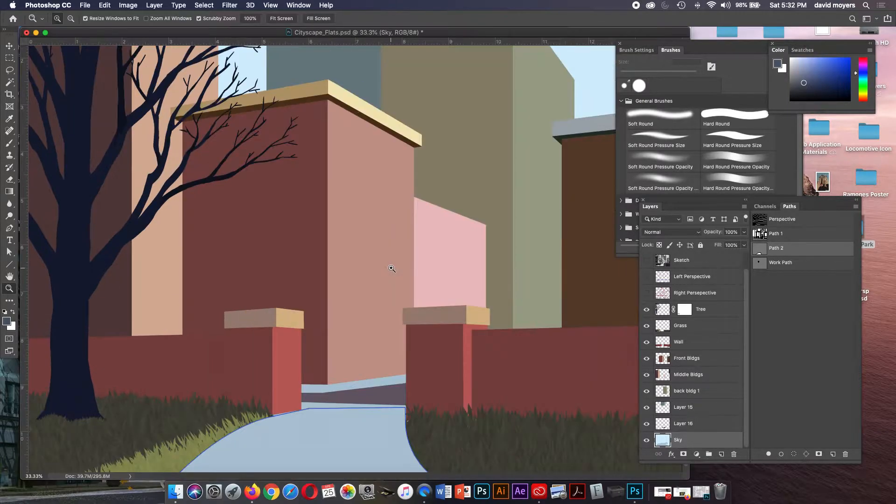
key(p)
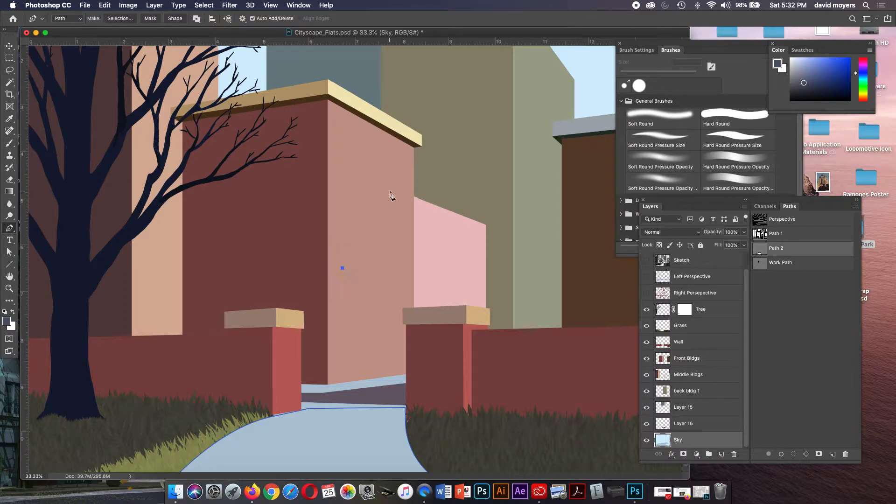
drag(387, 202, 441, 198)
click(381, 113)
key(super+z)
click(387, 203)
click(386, 126)
drag(350, 136, 324, 156)
alt+click(350, 136)
click(352, 158)
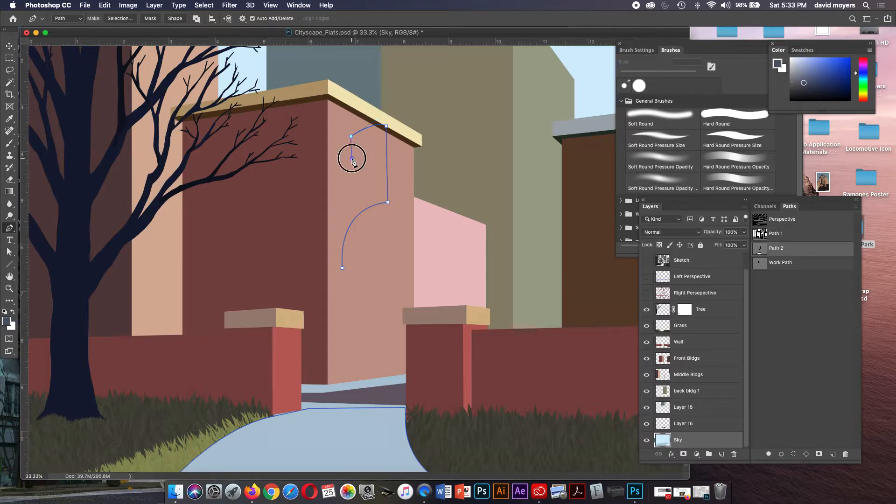
drag(301, 203, 297, 223)
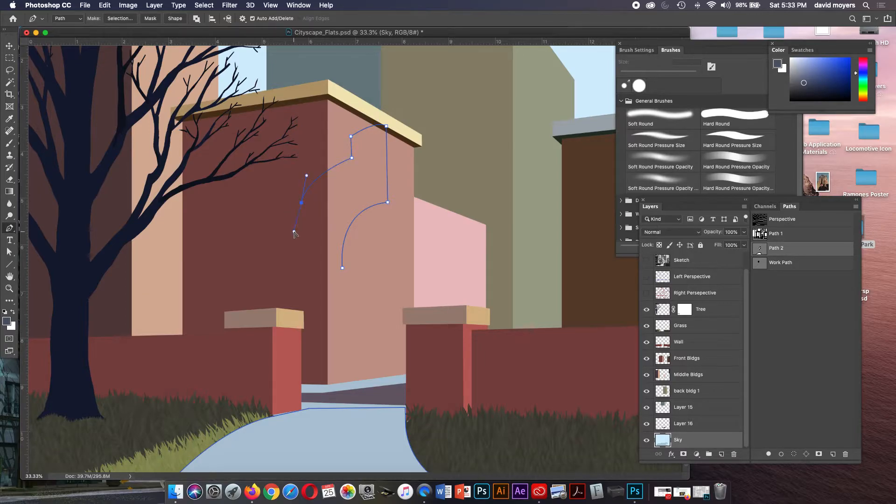
alt+click(301, 203)
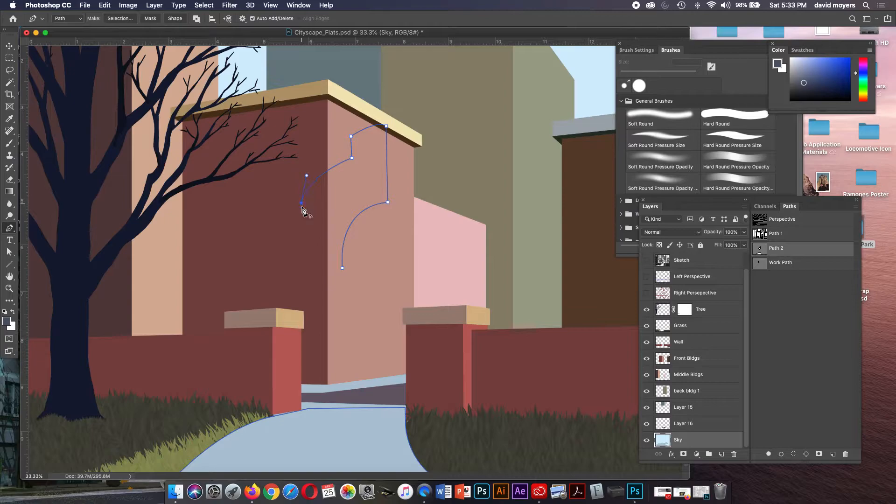
click(343, 270)
- Start a second curved practice path beside the closed shape, extending over the olive building
click(410, 228)
drag(494, 187, 504, 122)
drag(508, 146, 527, 141)
click(507, 146)
- Undo all the practice pen segments, leaving only the original walkway path on Path 2
key(super+z)
key(super+z)
key(super+z)
key(b)
key(super+z)
key(super+z)
key(super+z)
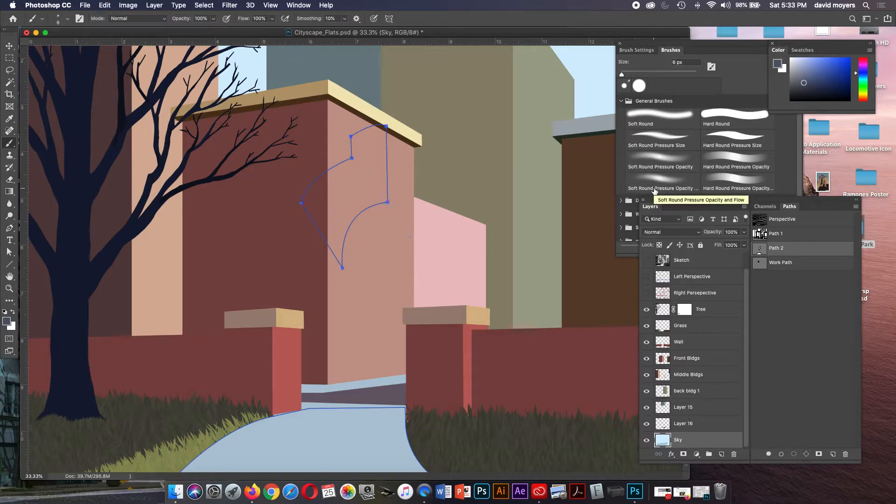
key(super+z)
key(p)
key(super+z)
key(super+z)
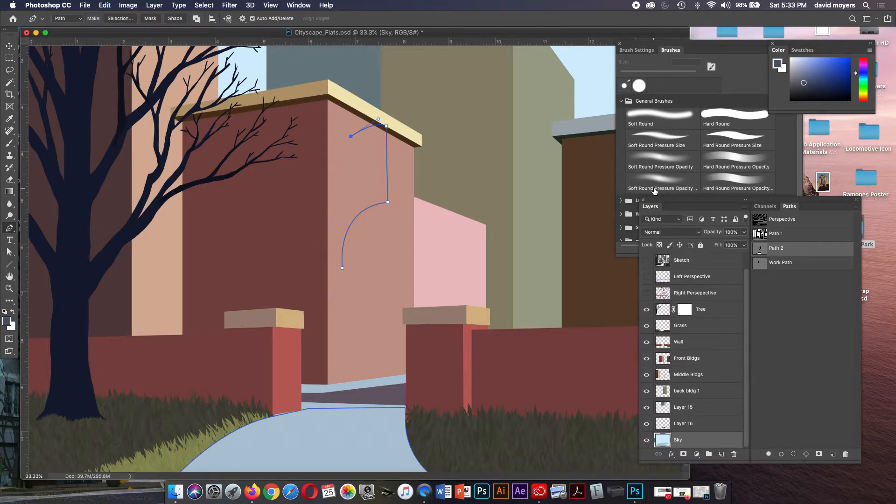
key(super+z)
key(super+z)
key(super+z)
key(super+z)
key(super+z)
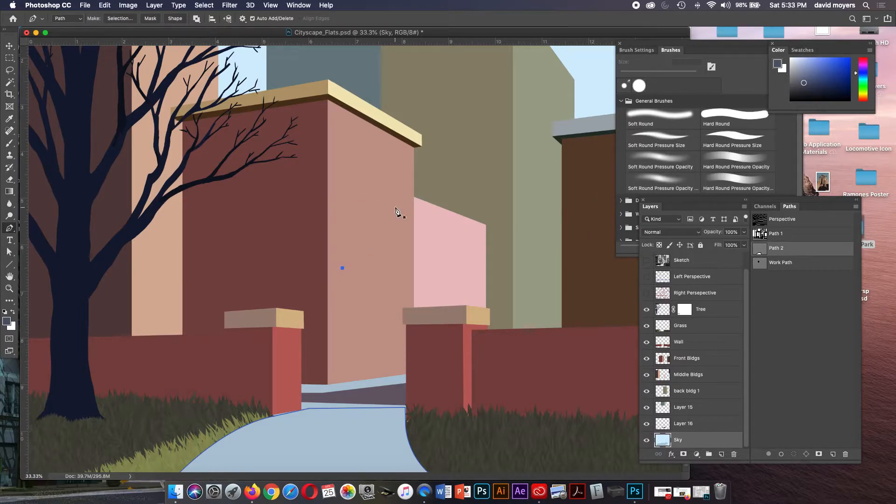
key(super+z)
- Shrink and reposition the Cityscape_Flats.psd window so the other documents are uncovered, and show the Sketch layer
key(super+minus)
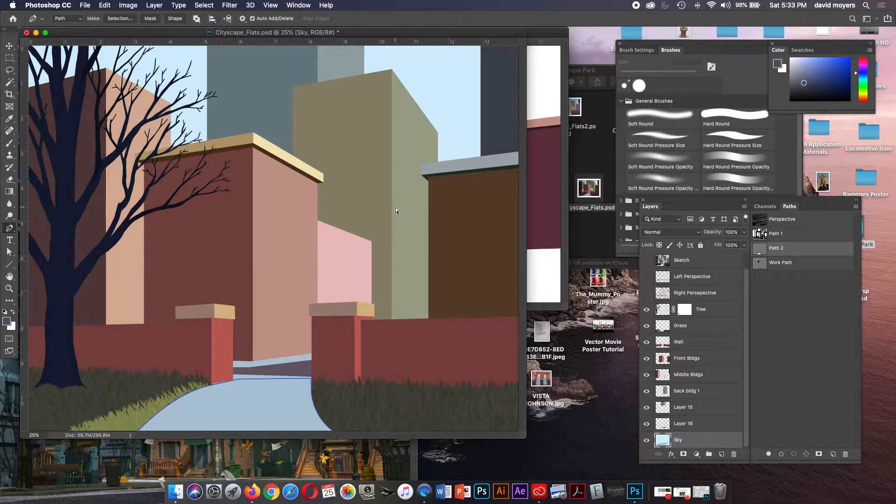
key(super+minus)
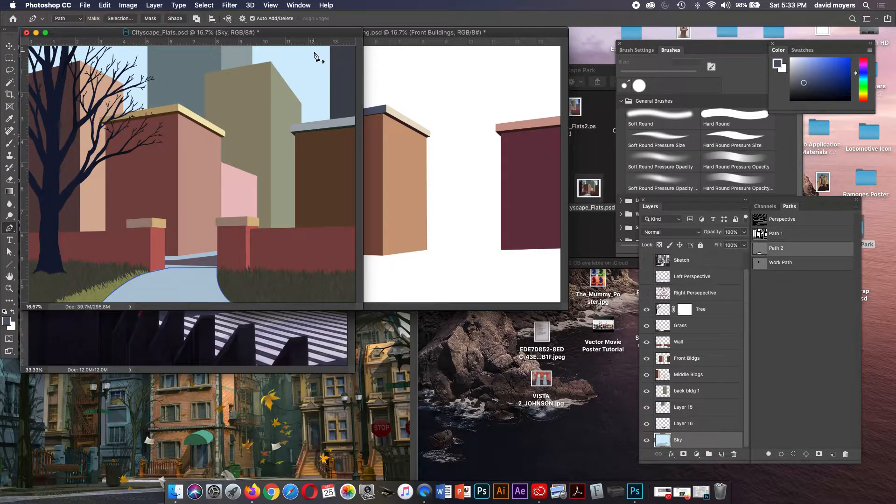
drag(320, 33, 468, 105)
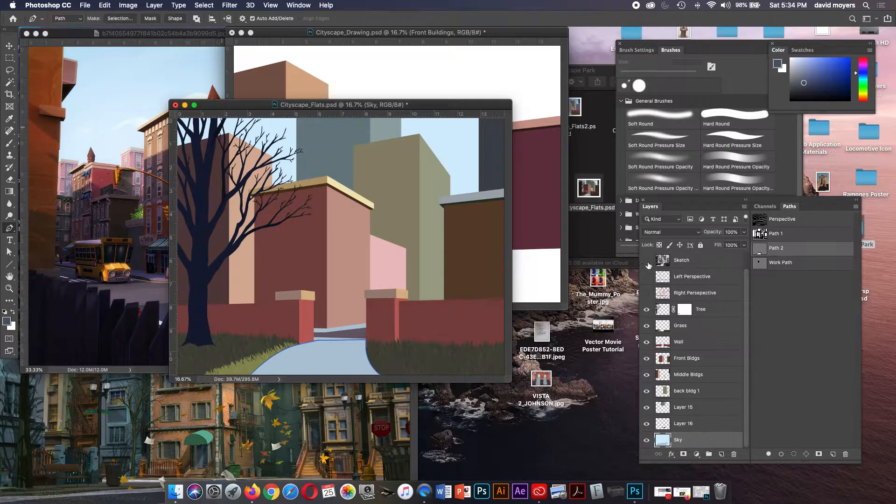
click(647, 260)
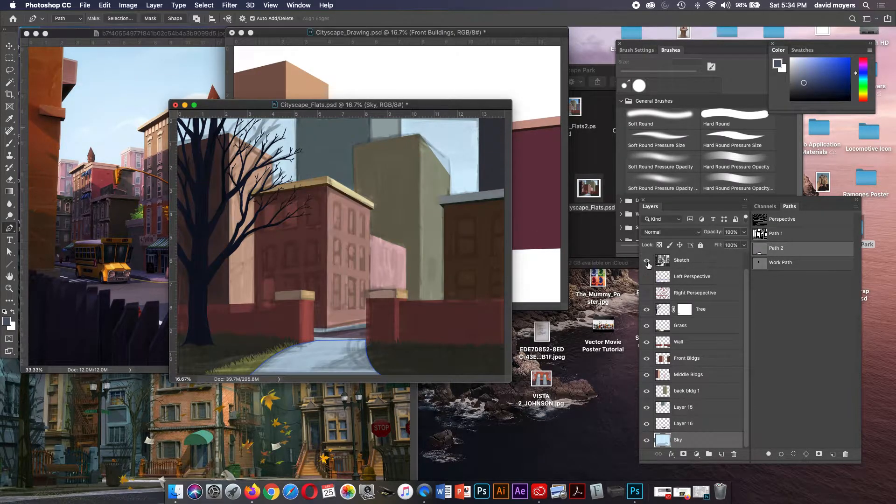
- Select the Front Bldgs layer and toggle Front Bldgs, Middle Bldgs, back bldg 1 and Layer 15 to examine what each contains
click(688, 358)
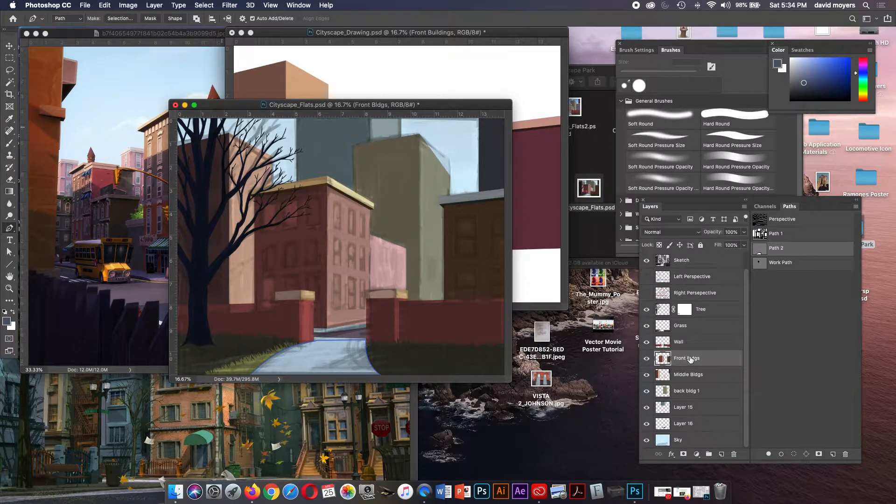
click(647, 358)
click(646, 359)
click(646, 374)
click(646, 374)
click(646, 375)
click(646, 375)
click(646, 374)
click(646, 375)
click(646, 391)
click(646, 391)
click(647, 407)
click(647, 408)
- Add a new layer directly above Front Bldgs and name it Window Frames
click(720, 453)
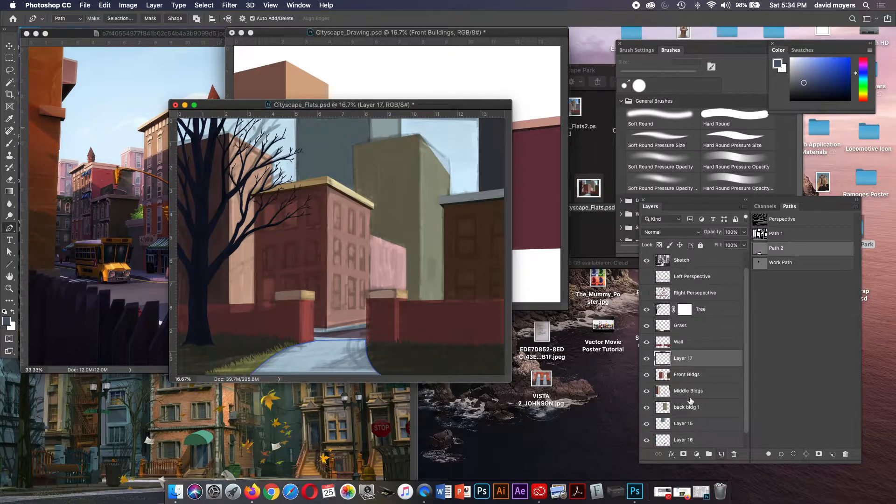
key(z)
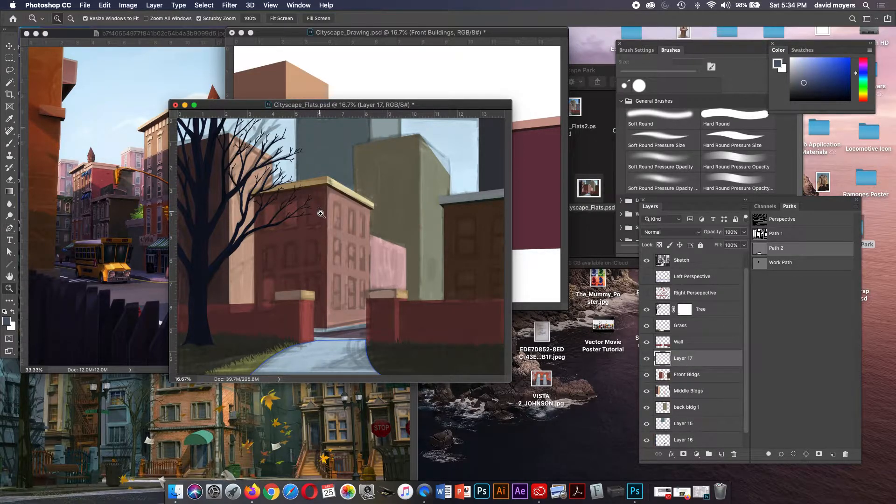
click(326, 219)
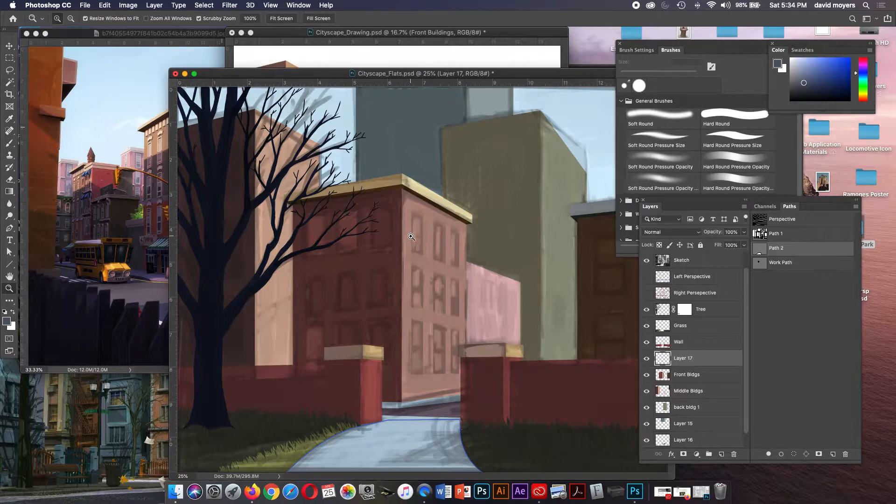
click(411, 236)
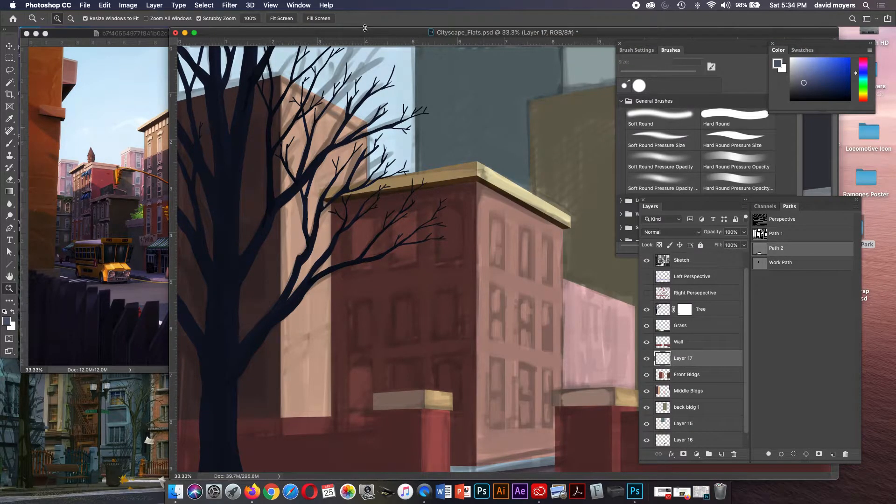
double_click(679, 358)
text(W)
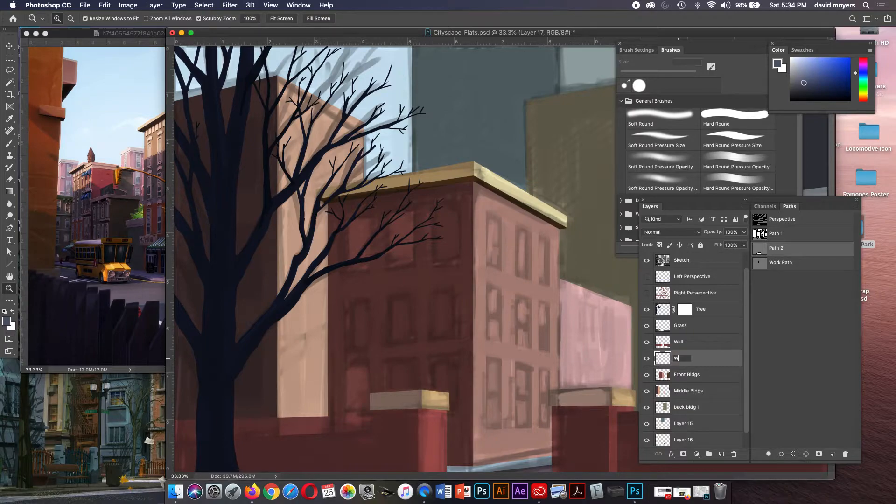
text(indow Frames)
- Draw a rectangular path about 169 × 343 px with the Rectangle Tool around the upper window nearest the corner on the dark red facade
click(8, 264)
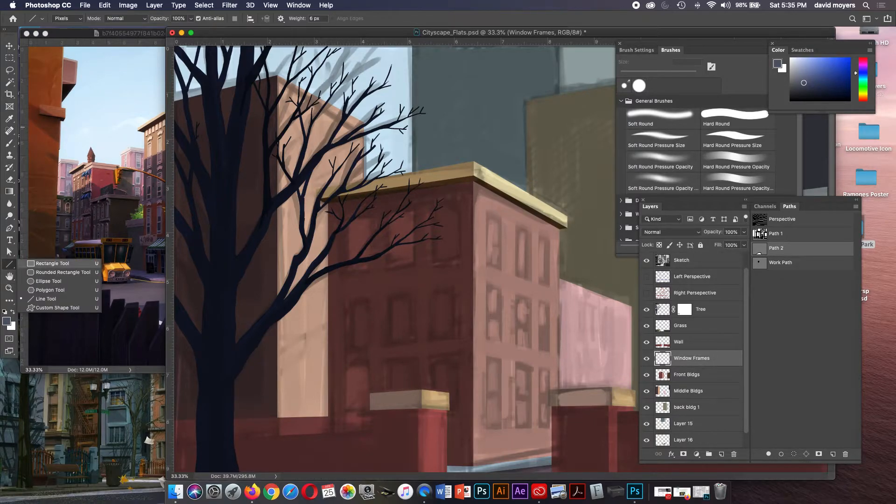
click(52, 263)
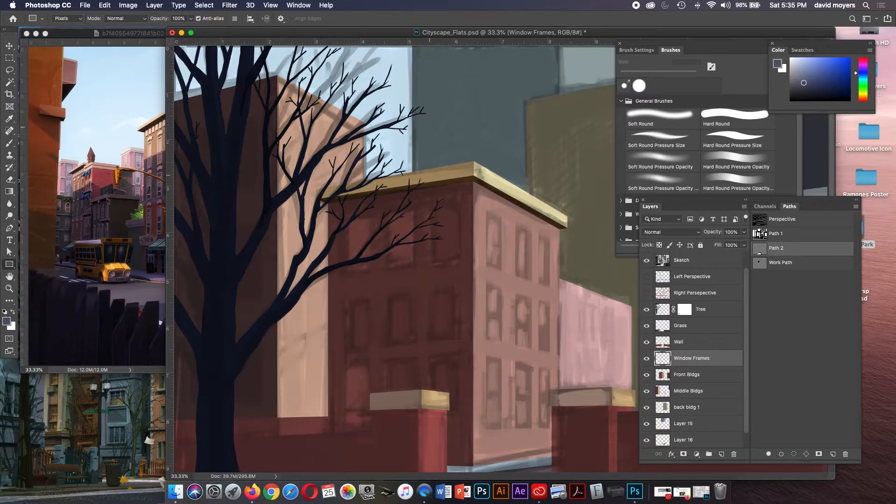
drag(430, 203, 460, 262)
click(67, 18)
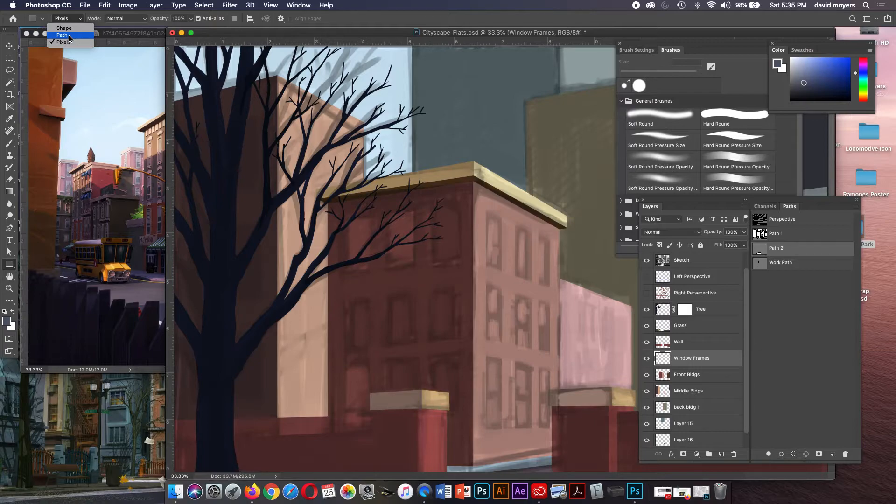
click(65, 35)
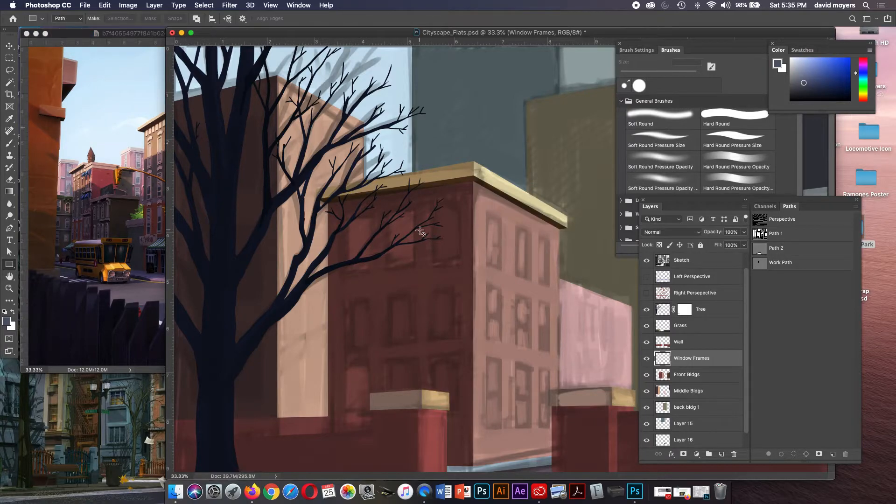
drag(434, 207, 460, 260)
- Transform a duplicate of the window rectangle path, scaling it inward about its centre to about 139 × 311 px as the inner frame edge
key(z)
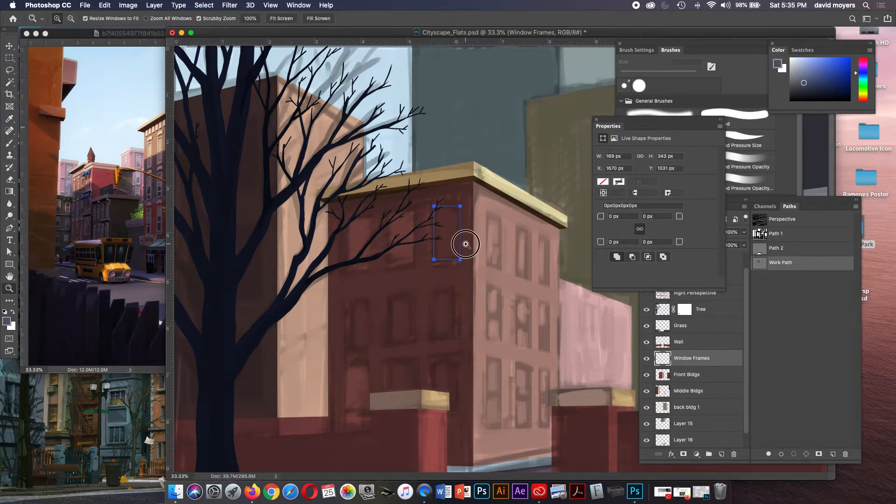
click(466, 244)
click(461, 243)
click(460, 242)
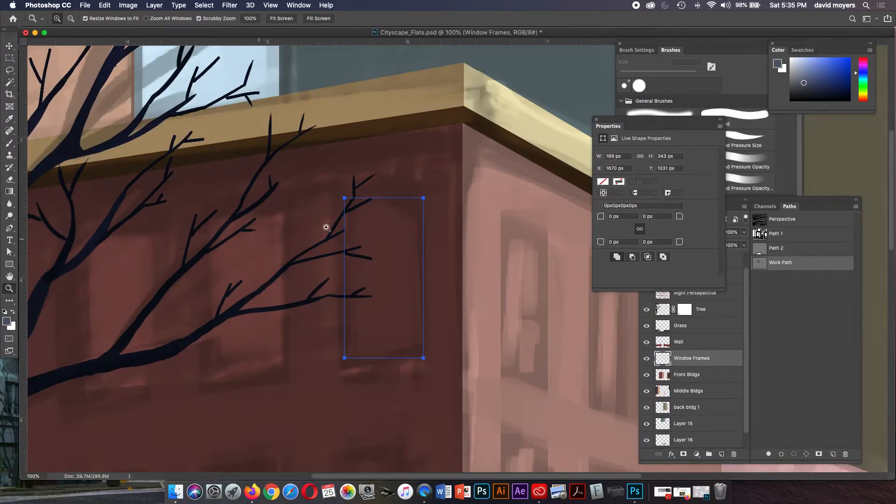
key(a)
key(shift+a)
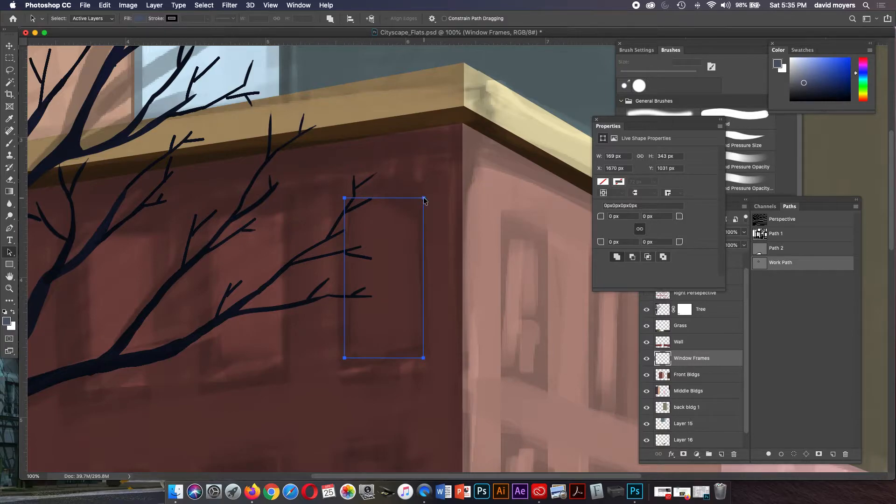
key(super+t)
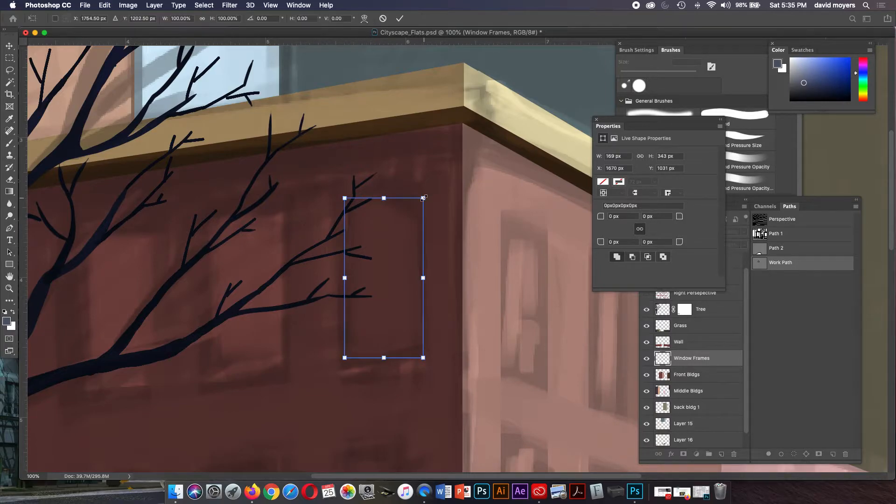
drag(423, 198, 416, 205)
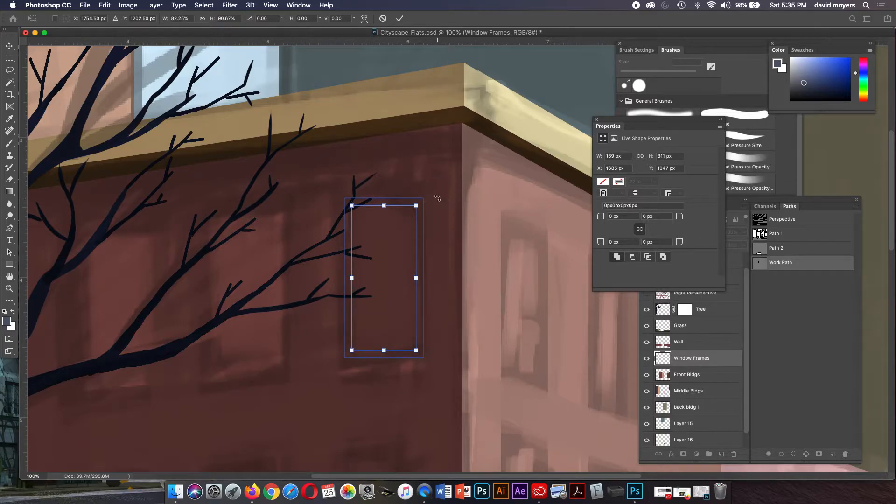
- Finish resizing the inner window rectangle and draw a horizontal crossbar path about 152 × 16 px across its middle
key(Return)
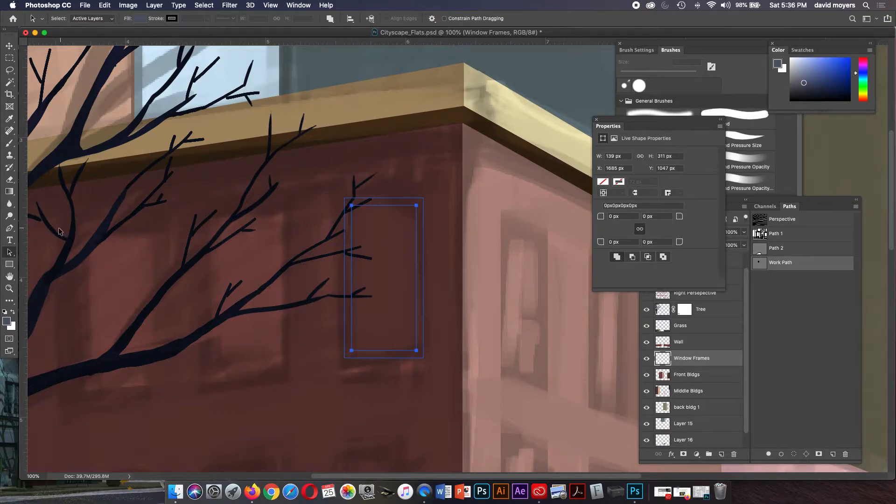
click(9, 264)
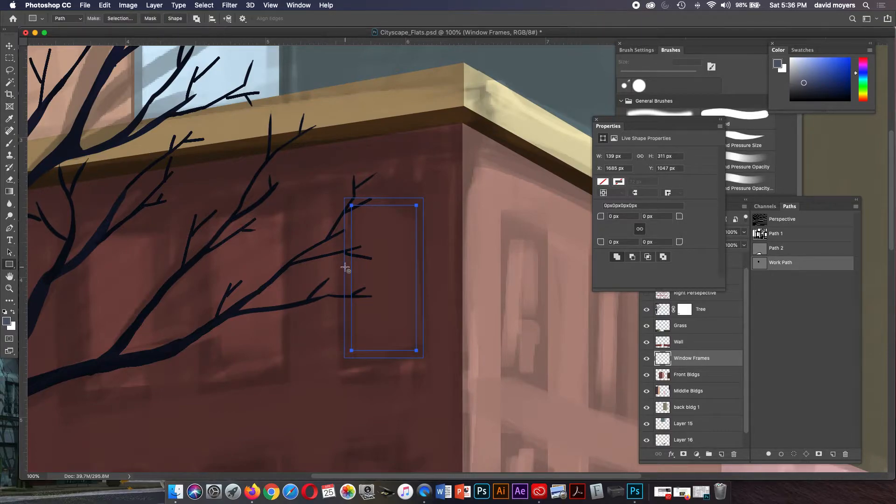
drag(348, 271, 418, 279)
- Align the crossbar and the inner window rectangle by their vertical centers
key(a)
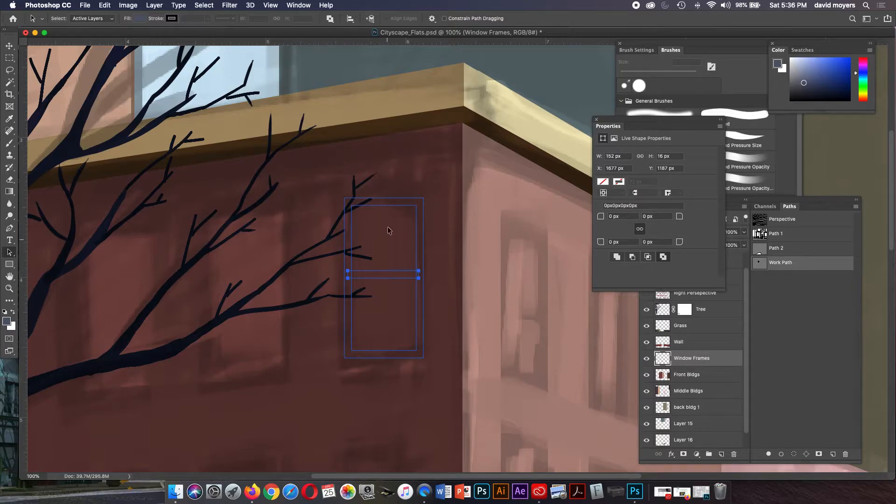
shift+click(386, 207)
click(350, 19)
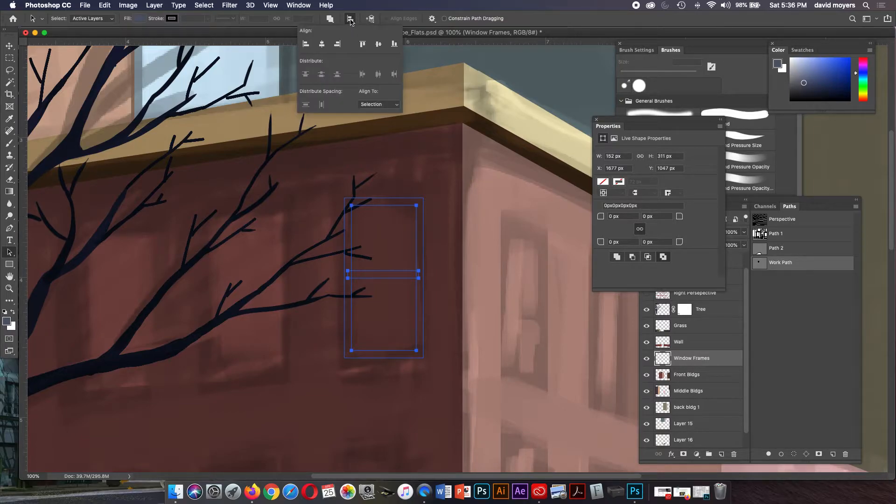
click(377, 45)
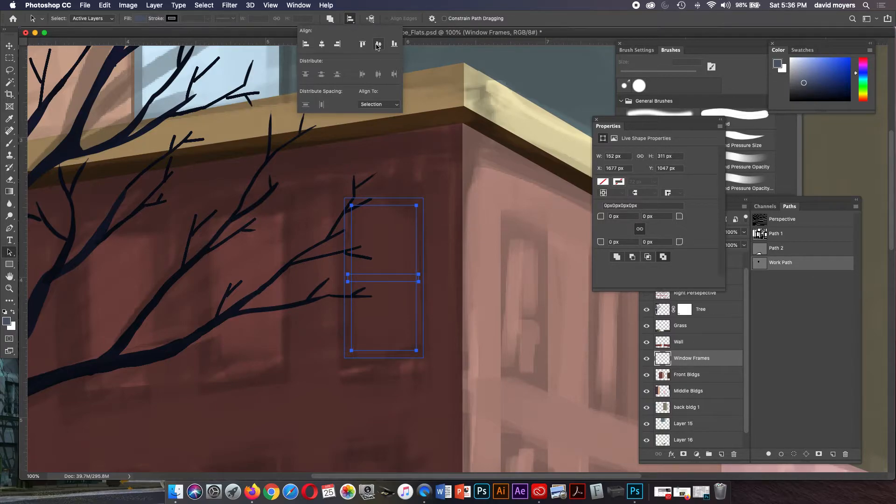
click(432, 187)
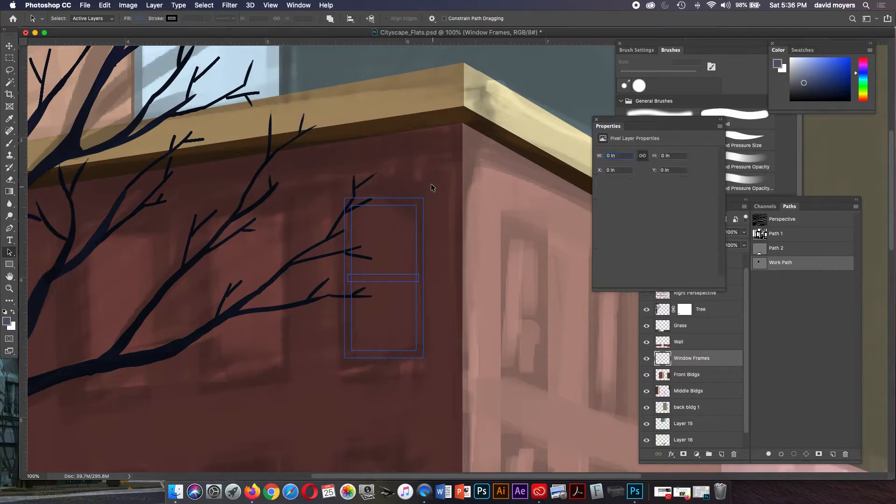
- Make a copy of the crossbar rotated 90° and resize it into a vertical bar 10 px wide and 330 px high
click(399, 276)
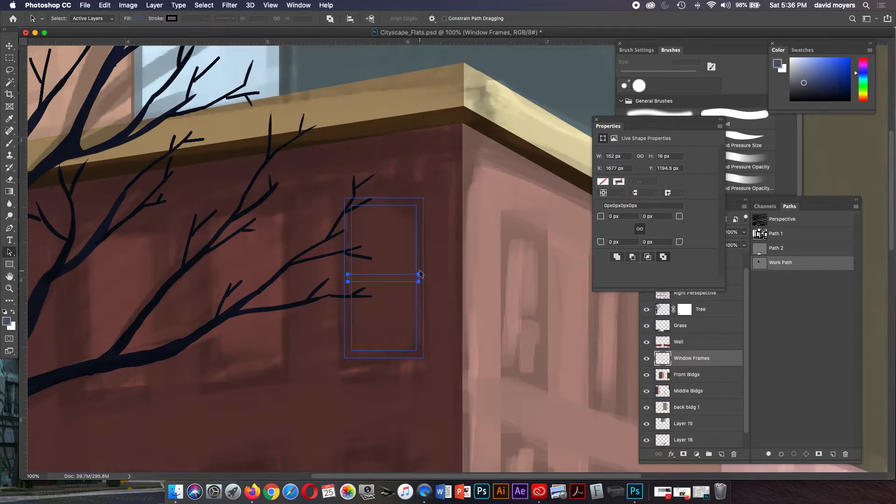
key(super+t)
drag(423, 270, 397, 360)
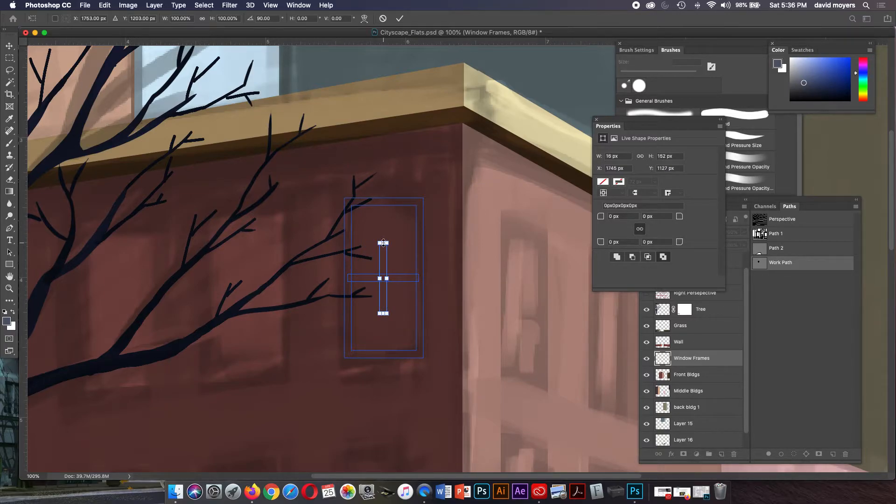
drag(383, 242, 383, 201)
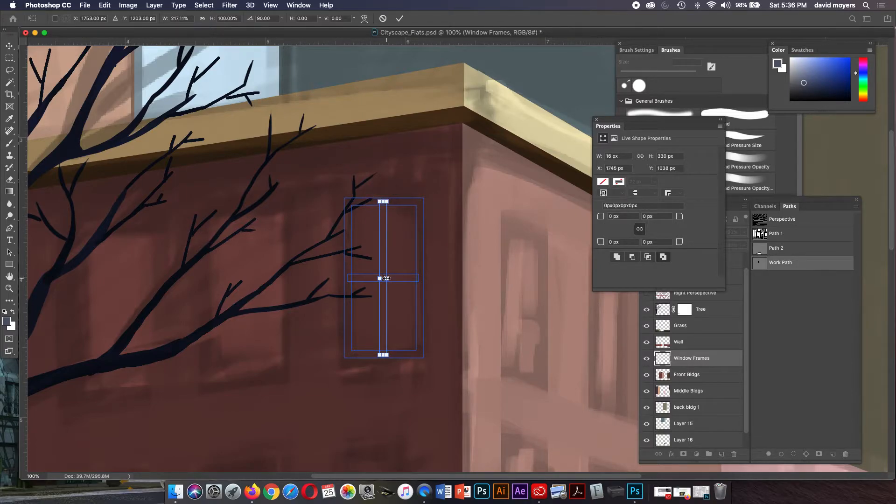
drag(387, 278, 384, 278)
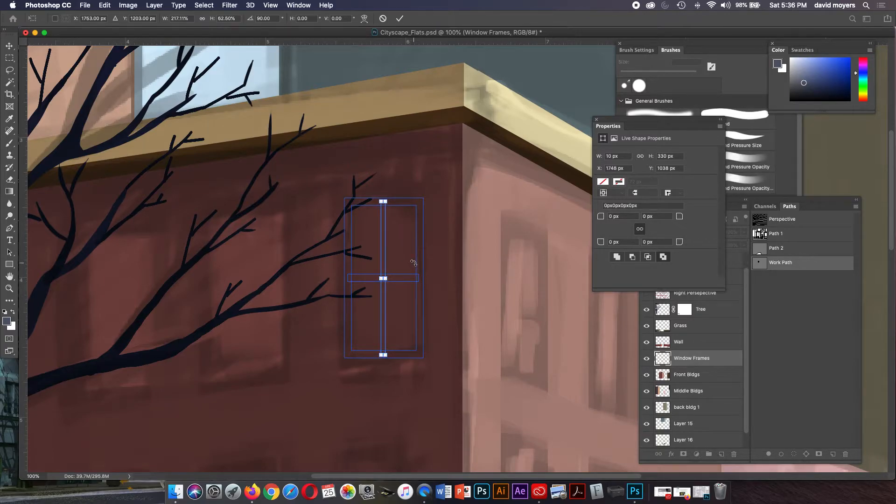
key(Return)
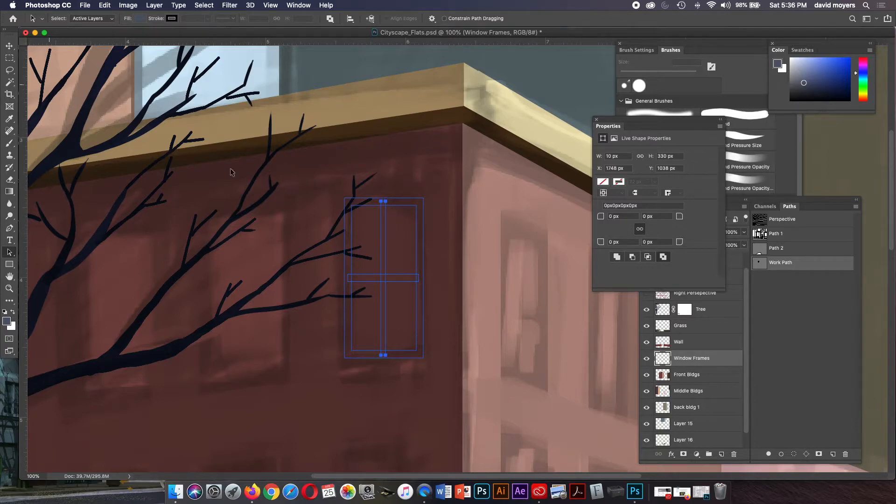
- Set the path operation of the inner window rectangle to Combine Shapes
click(399, 206)
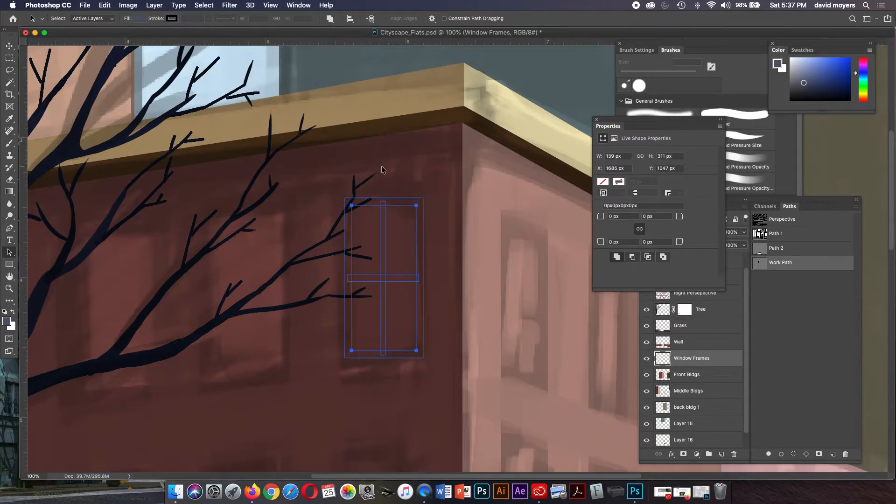
click(330, 18)
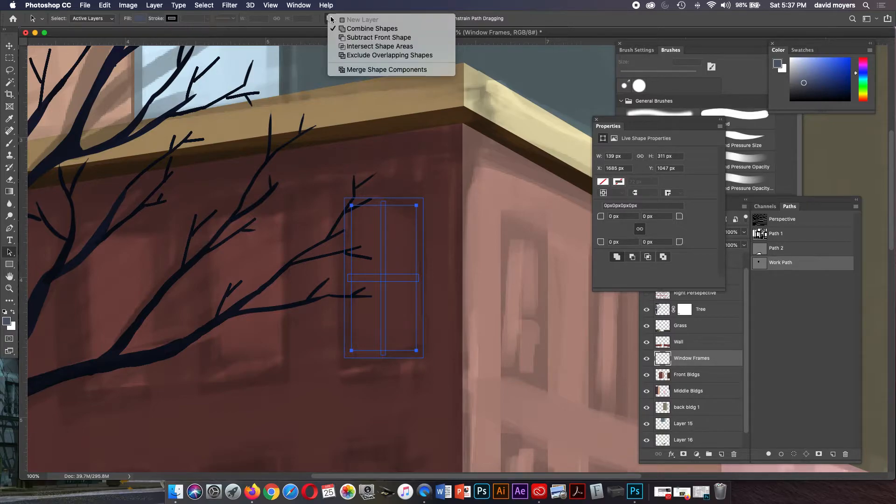
click(358, 30)
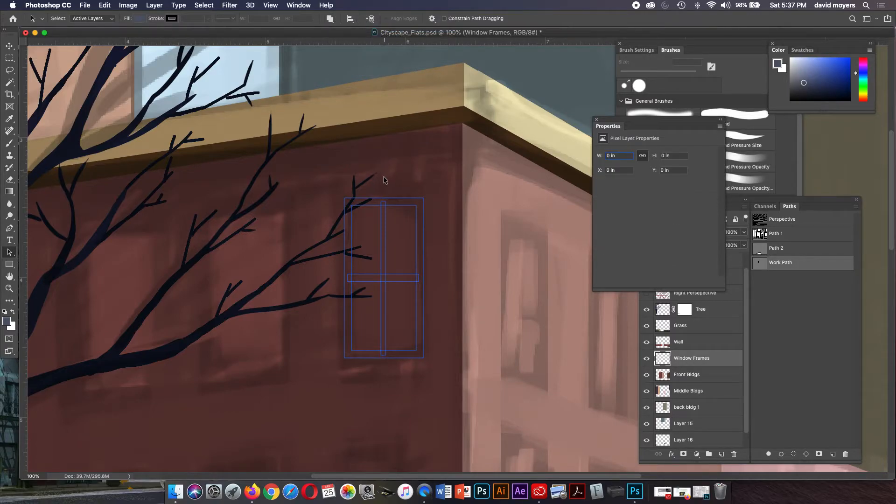
click(395, 207)
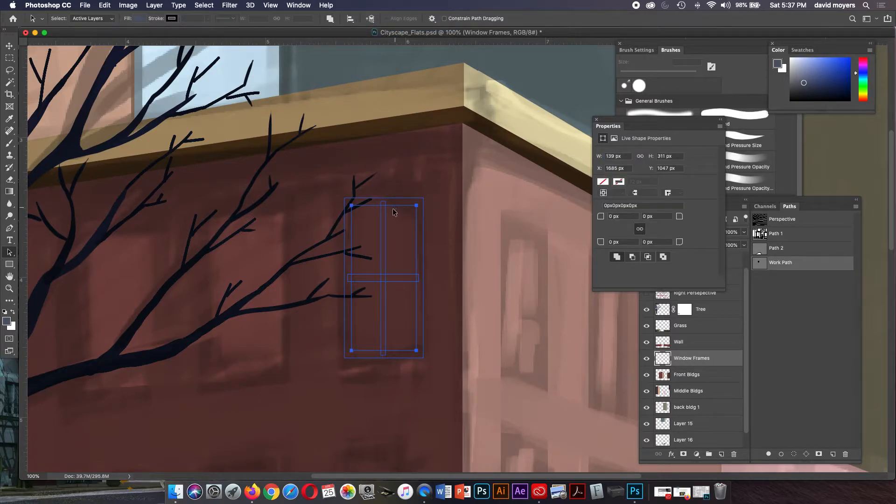
- Set the path operation of both the vertical bar and the horizontal crossbar to Subtract Front Shape
click(384, 214)
click(330, 19)
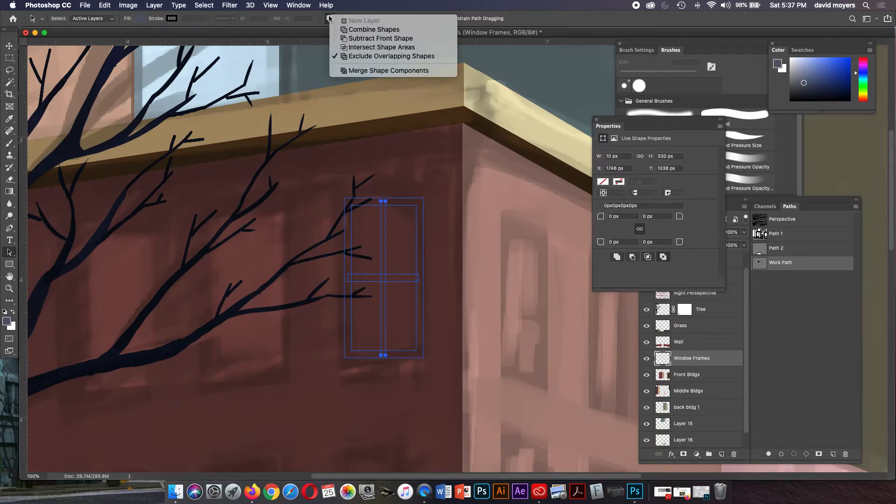
click(356, 40)
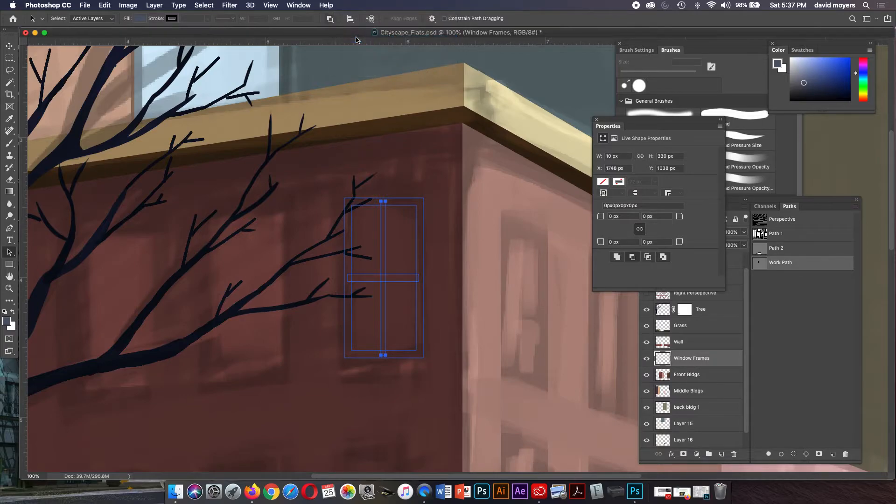
click(403, 278)
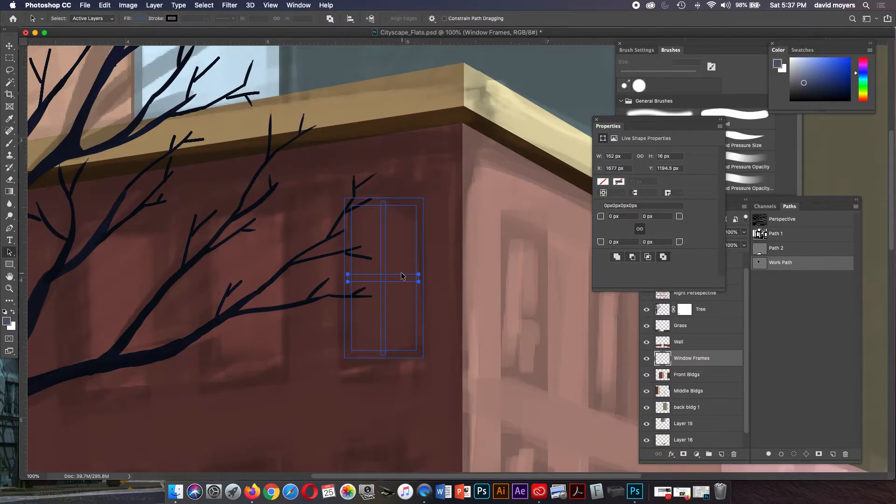
click(330, 19)
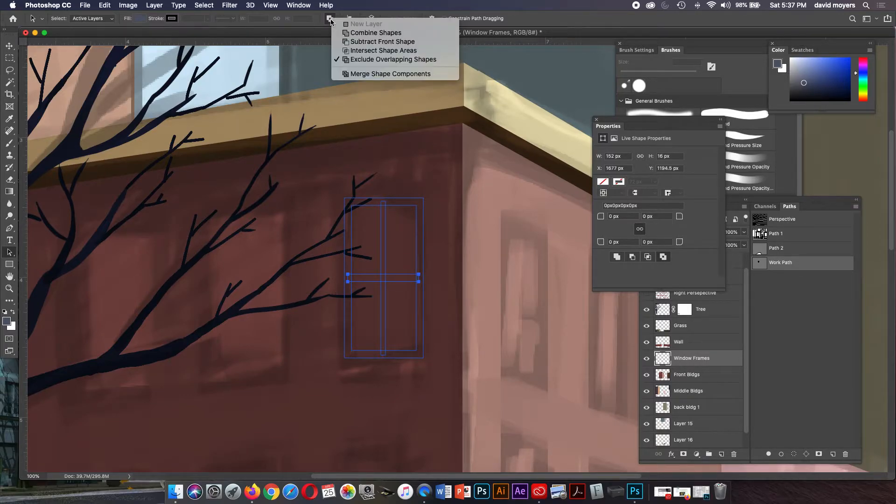
click(351, 41)
- Merge the shape components of the inner rectangle and both bars into four panes, accepting the conversion to a regular path
shift+click(387, 220)
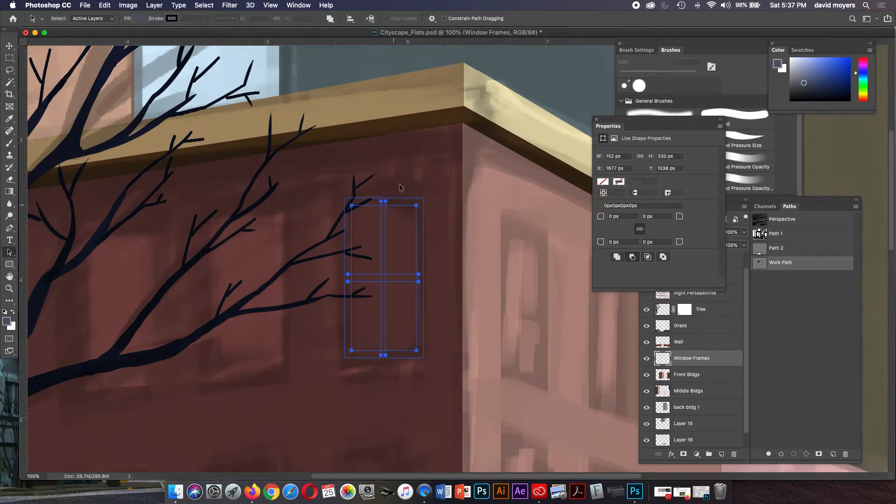
click(330, 19)
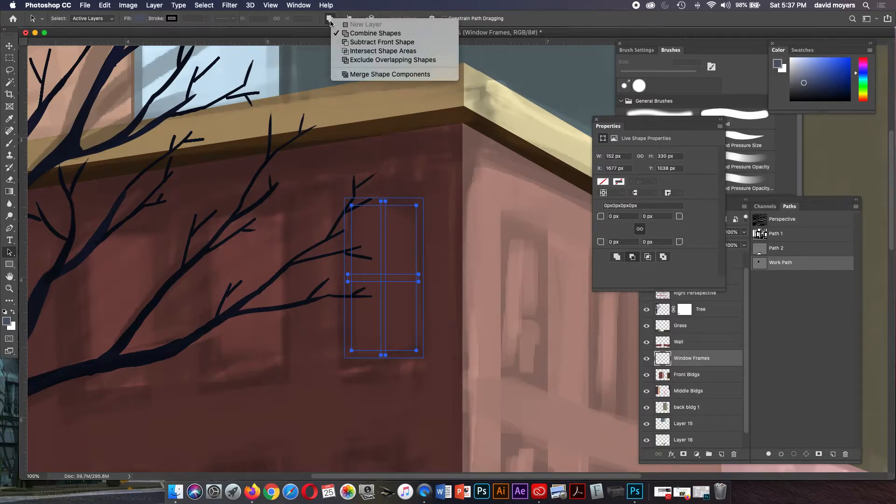
click(351, 76)
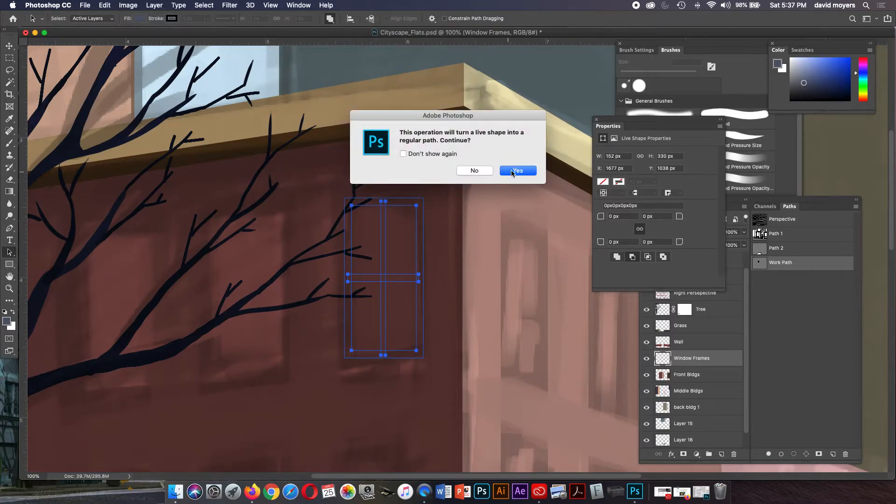
click(511, 170)
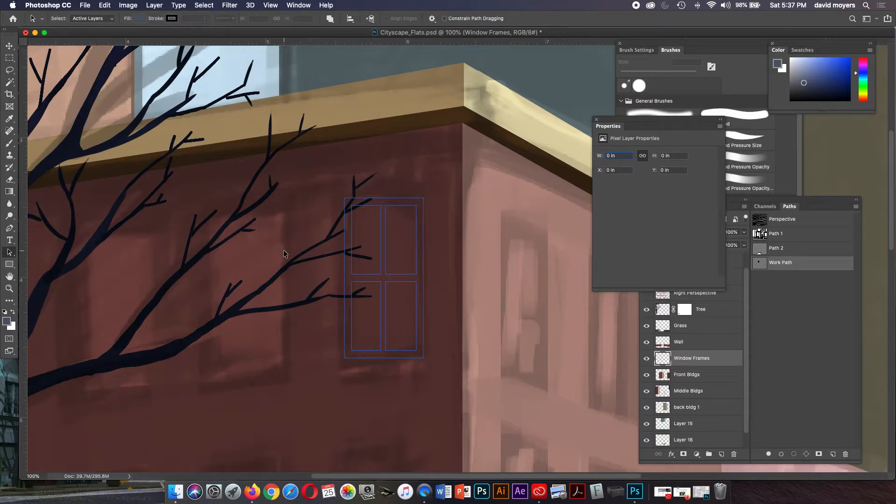
- Select the complete window frame path and duplicate it onto the middle window of the dark facade's top row
key(super+minus)
key(super+minus)
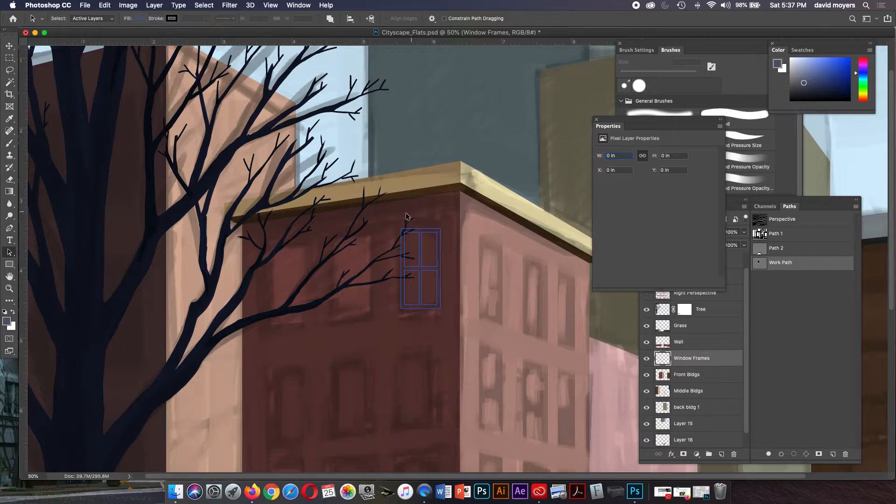
drag(388, 217, 445, 326)
click(330, 18)
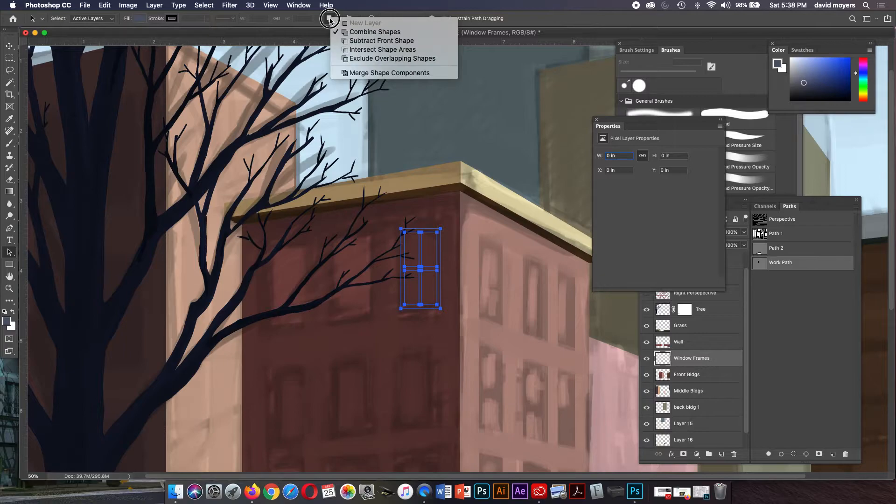
click(294, 74)
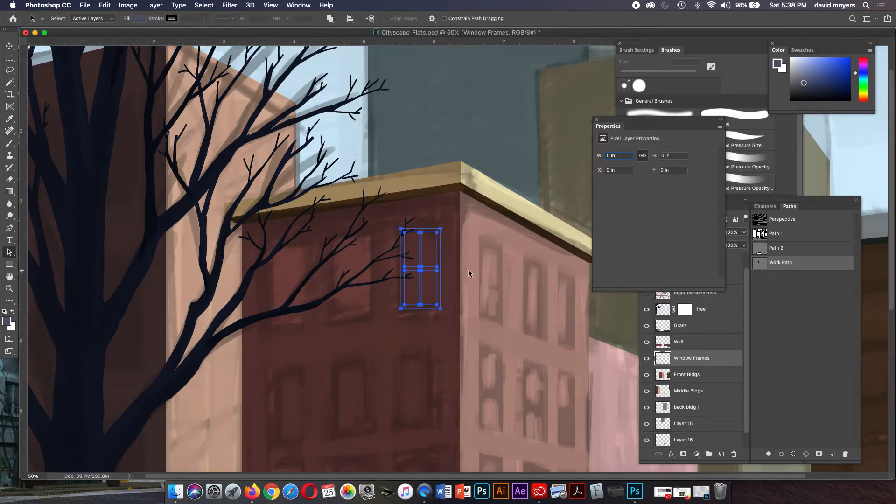
drag(465, 263, 488, 194)
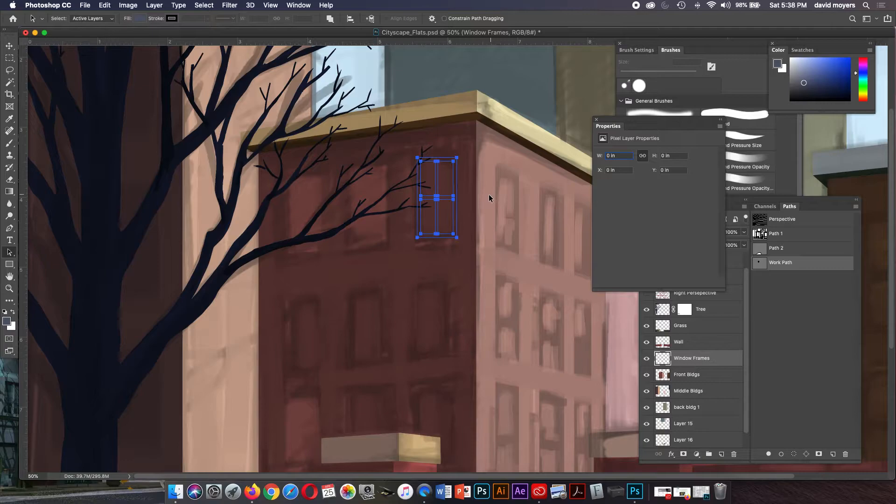
click(435, 227)
drag(435, 227, 372, 226)
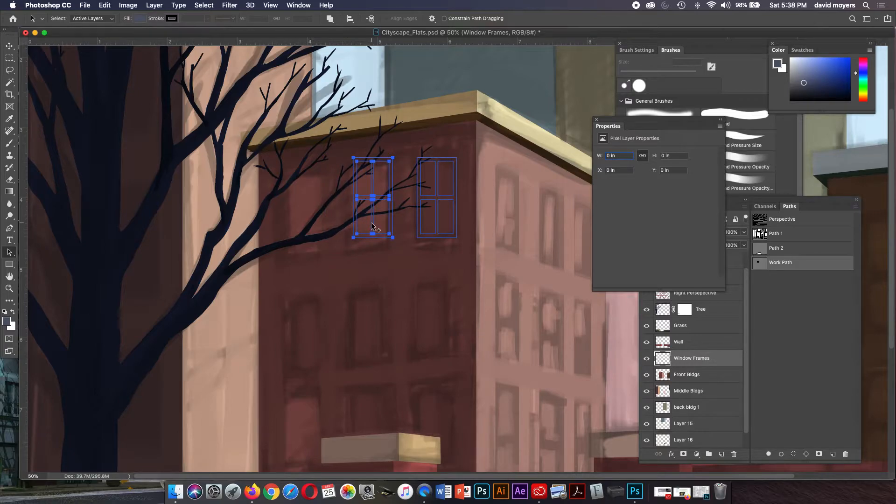
- Duplicate the window frame again onto the leftmost window of the dark facade's top row and nudge the copy slightly right
drag(371, 222, 307, 223)
key(super+z)
drag(372, 226, 298, 223)
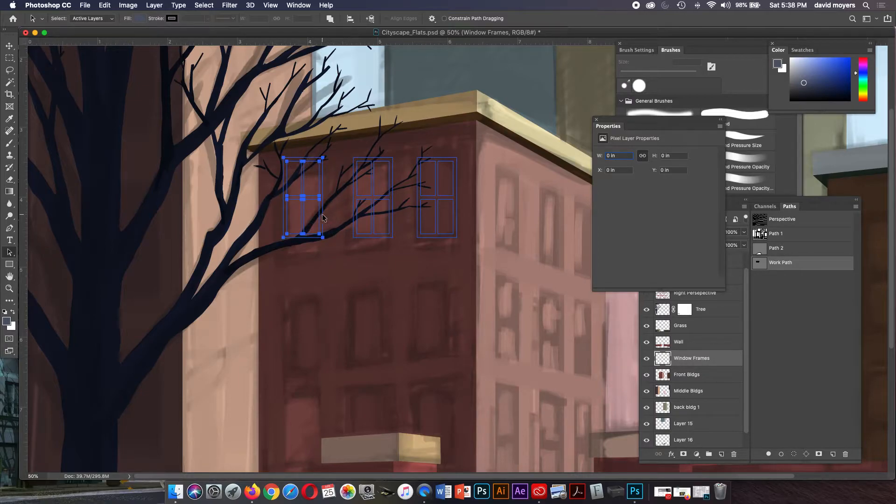
key(Right)
key(Right)
key(Right)
key(Right)
key(Right)
key(Right)
key(Right)
key(Right)
key(Right)
key(Right)
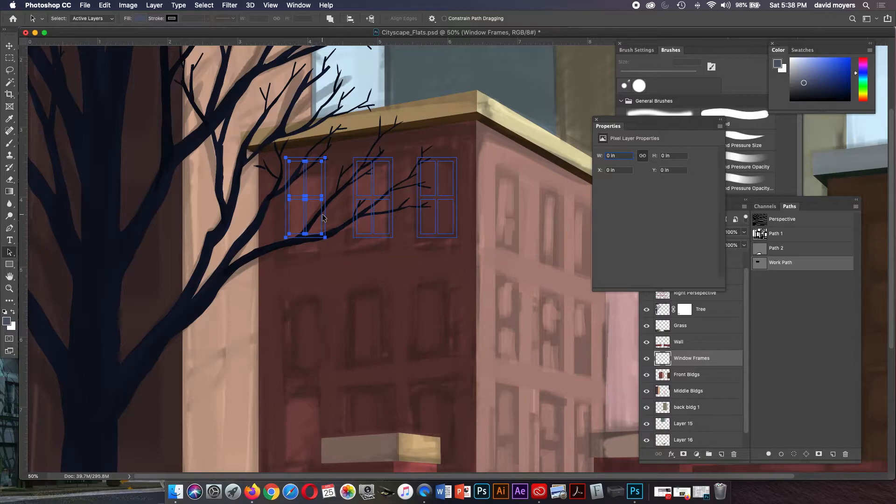
- Try to distribute the three window frames by their horizontal centers, accepting the conversion to regular paths
drag(255, 136, 491, 264)
click(370, 18)
click(353, 19)
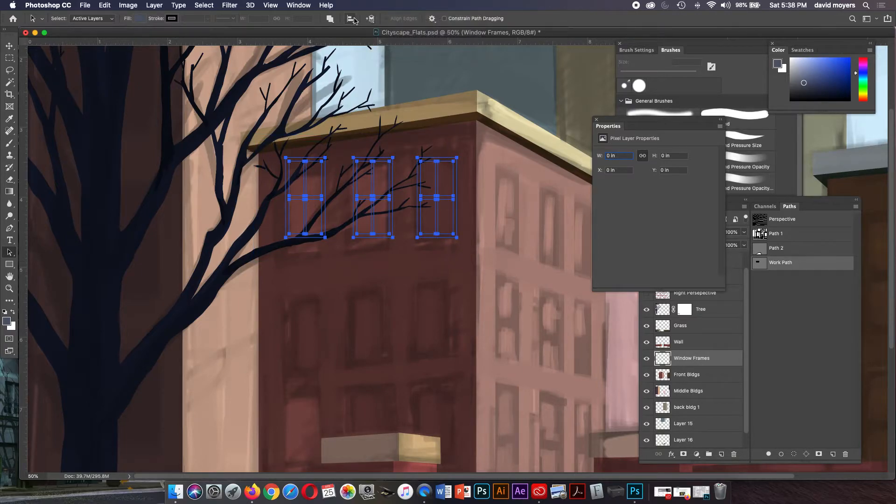
click(353, 19)
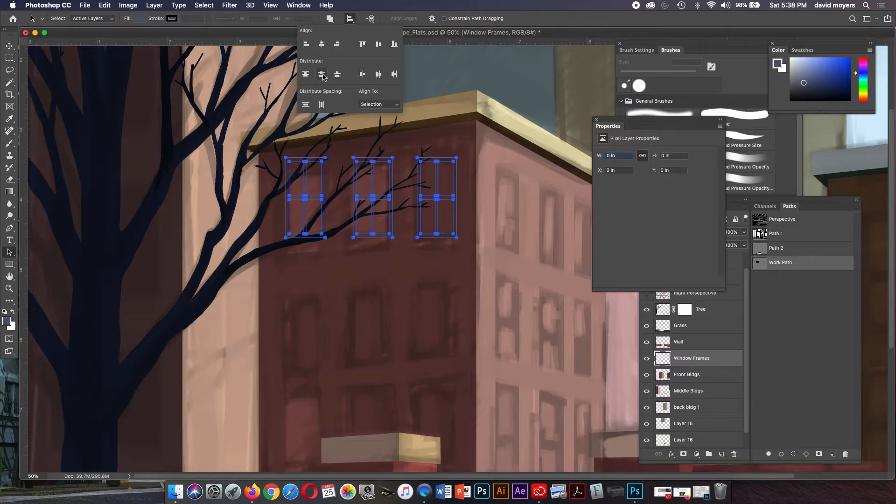
click(378, 74)
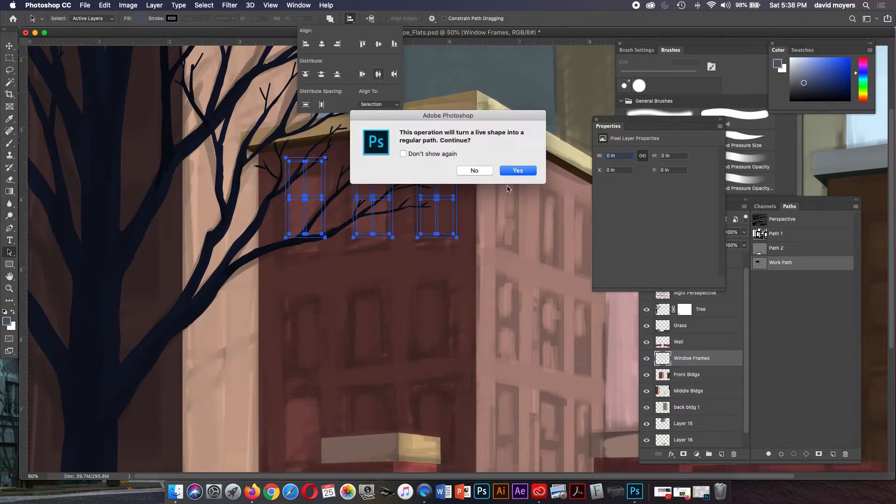
click(516, 171)
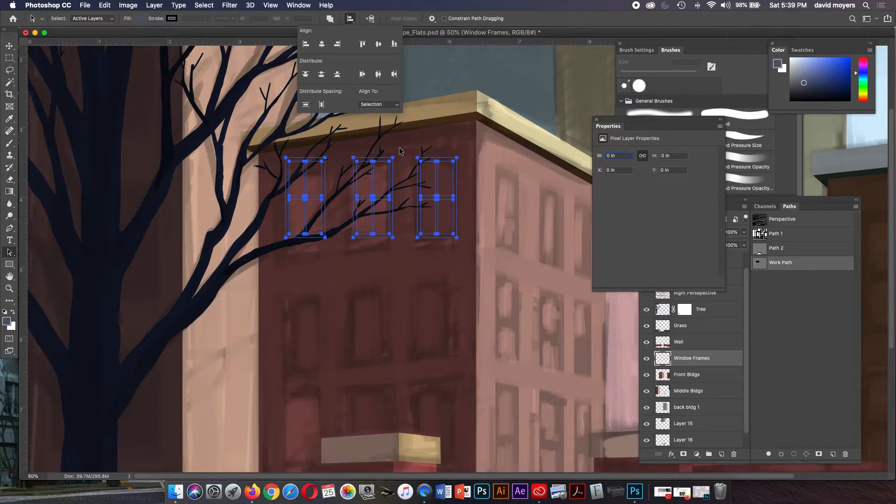
click(322, 142)
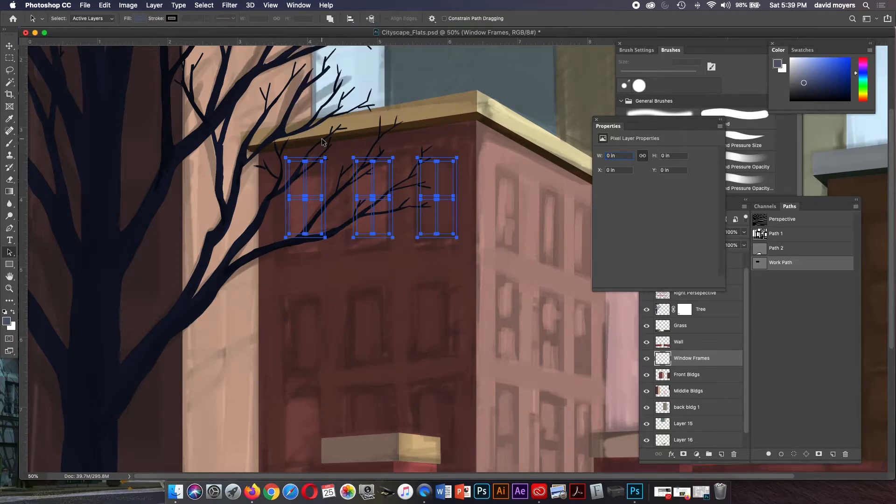
- Select the leftmost window frame in the top row and nudge it slightly right to even the spacing
click(319, 161)
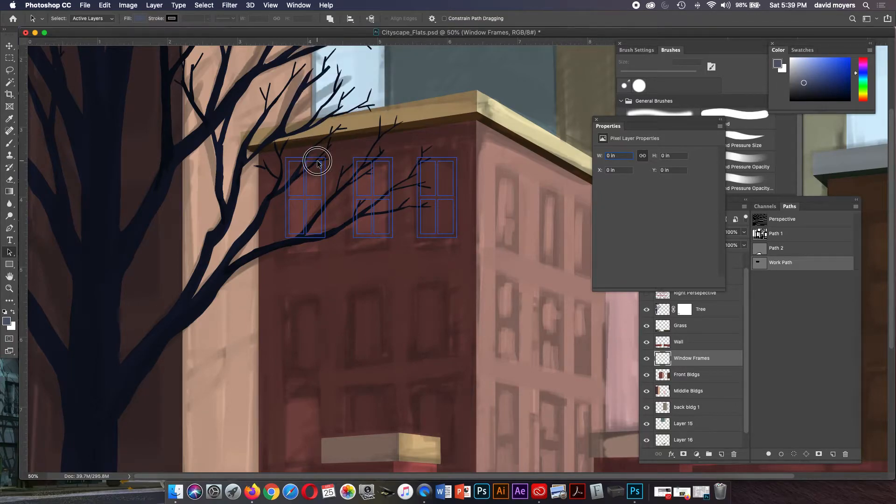
click(384, 167)
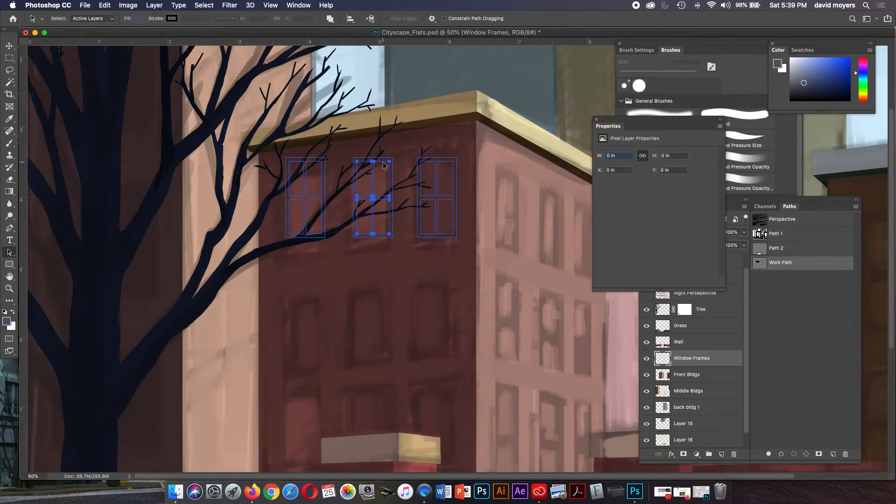
click(421, 164)
click(410, 156)
drag(265, 143, 468, 269)
click(312, 241)
drag(260, 146, 328, 247)
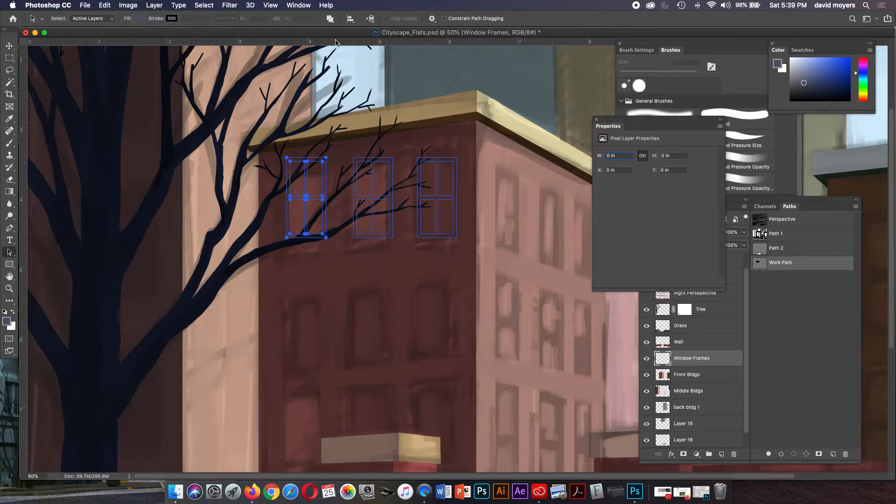
- Select all three top-row window frames and shift them together slightly down and left
click(348, 142)
drag(285, 149, 463, 278)
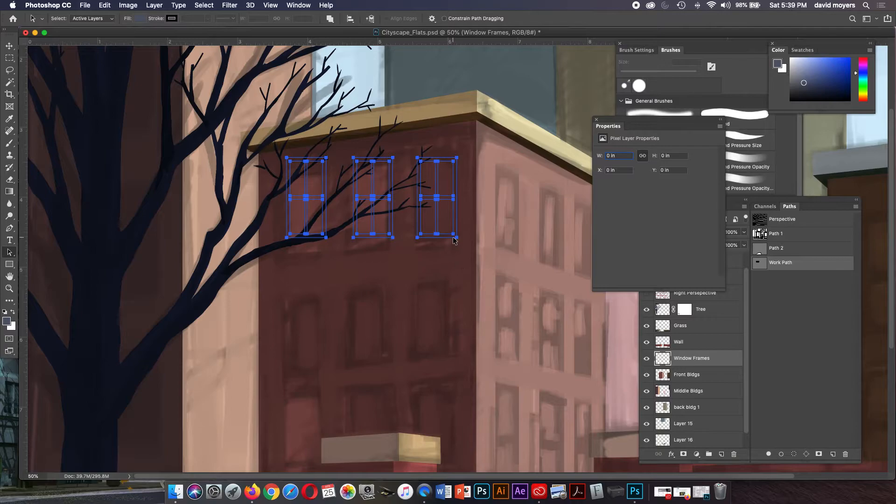
drag(449, 237, 444, 244)
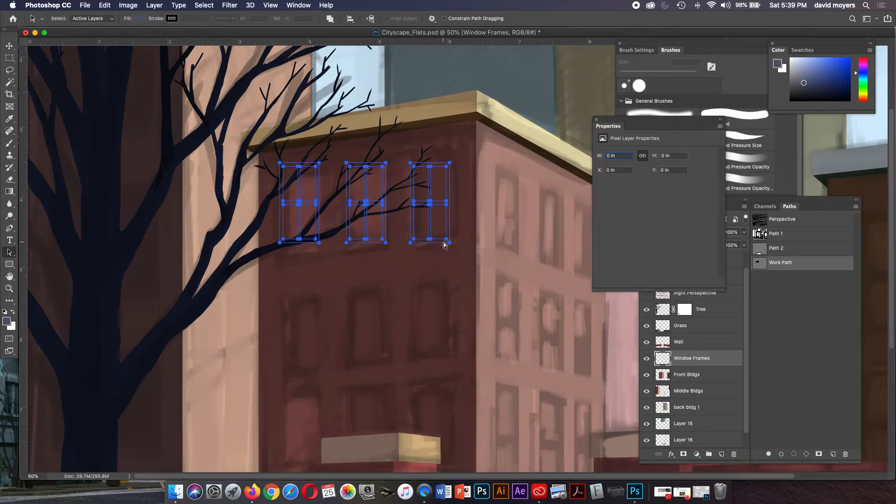
- Duplicate the row of three window frames straight down onto the dark facade's middle and bottom window rows
key(super+minus)
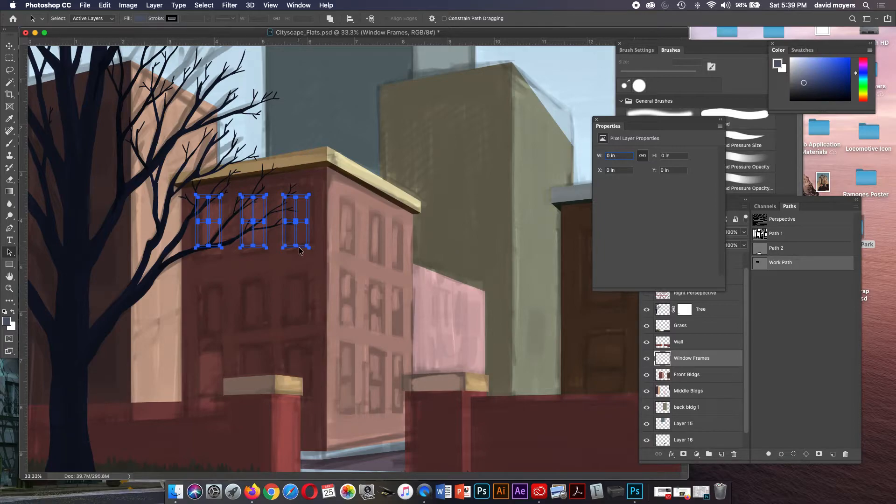
drag(300, 250, 300, 327)
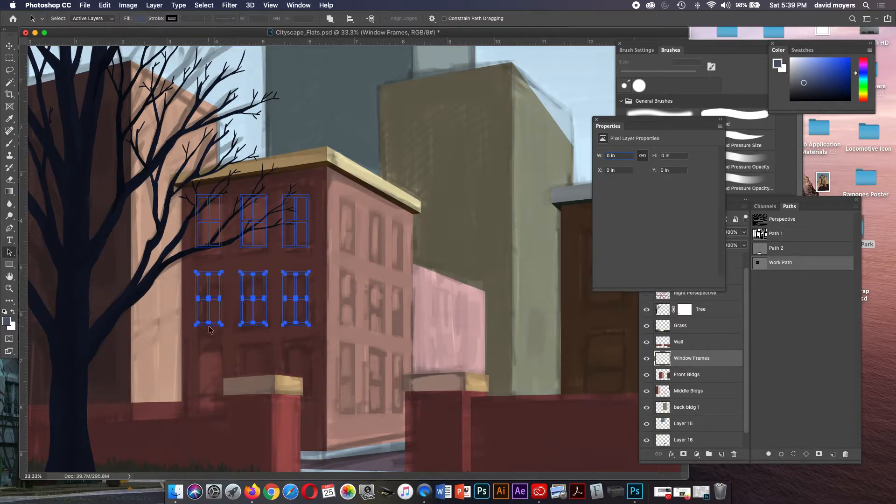
drag(210, 325, 206, 407)
key(super+z)
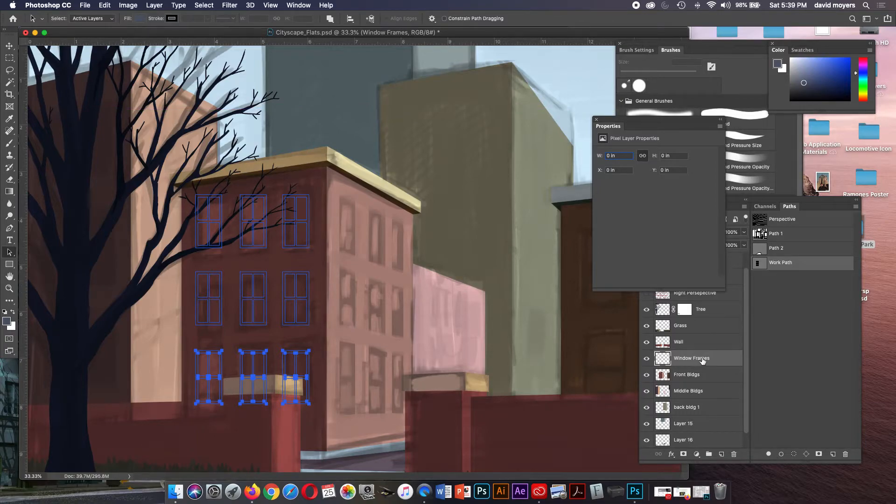
- Save the work path holding all nine window frames as "Windows 1"
click(785, 262)
double_click(785, 263)
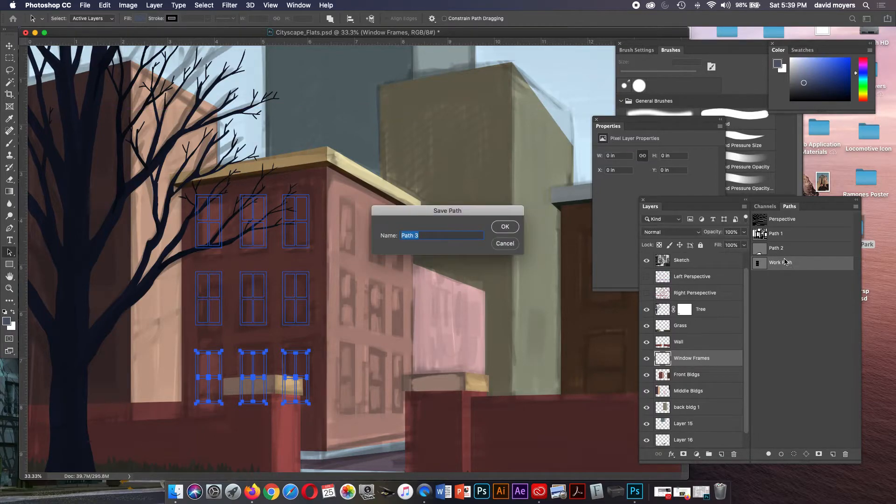
text(Windows 1)
key(Return)
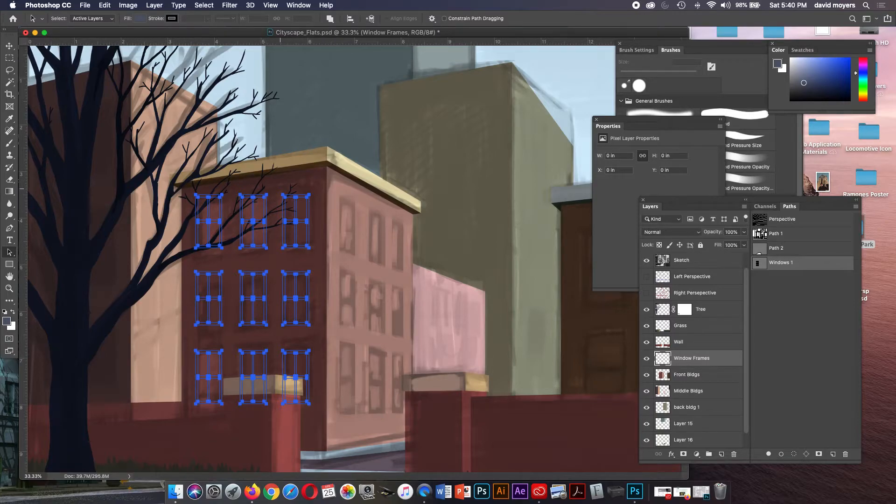
- Copy the rightmost top-row window frame into a new separate path
drag(280, 189, 314, 254)
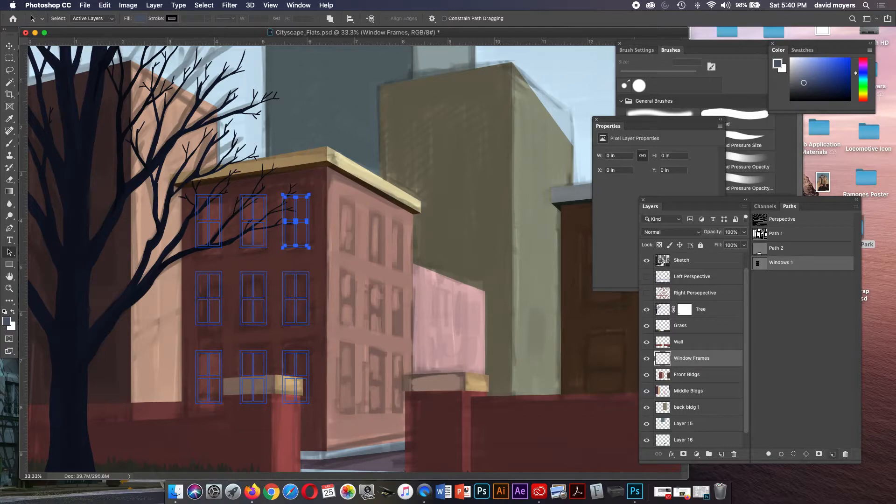
click(833, 453)
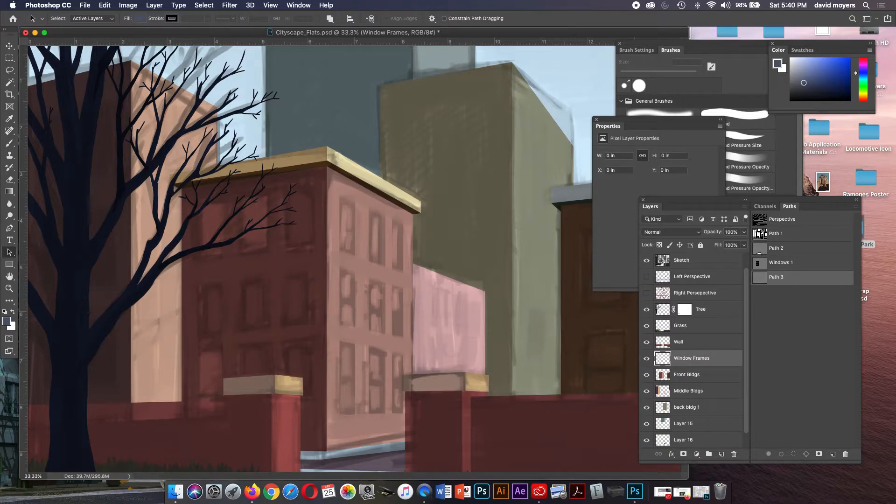
key(cmd+v)
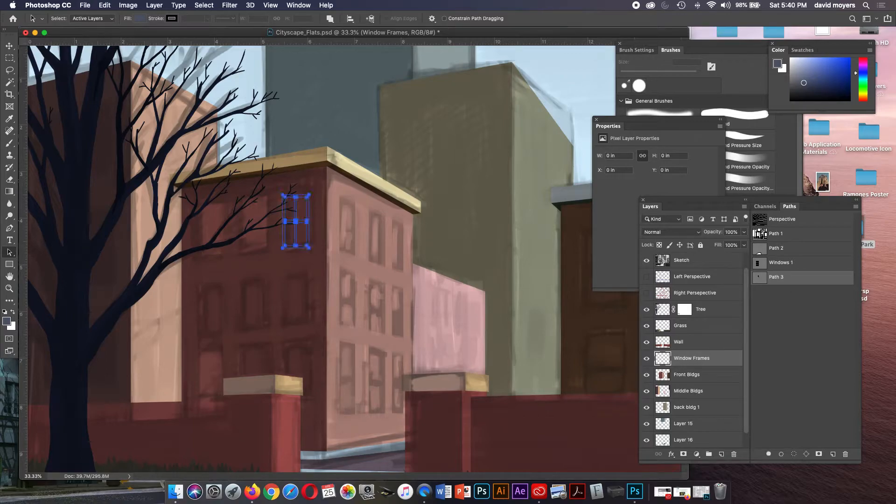
key(Escape)
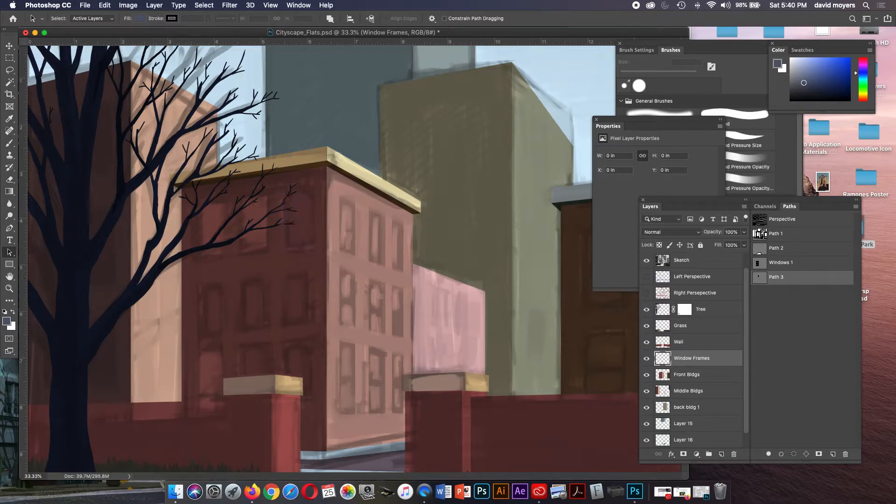
- Duplicate the Windows 1 path and move the copied frames across onto the building's lighter side wall
click(781, 263)
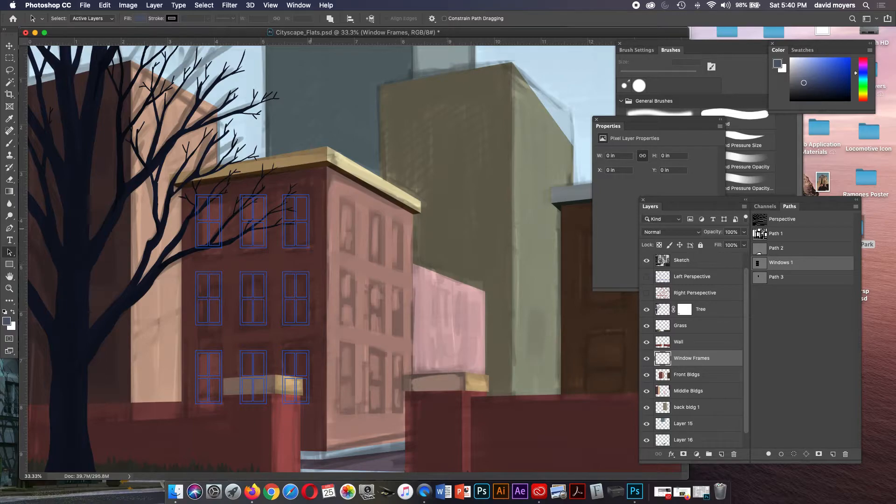
drag(779, 262, 833, 454)
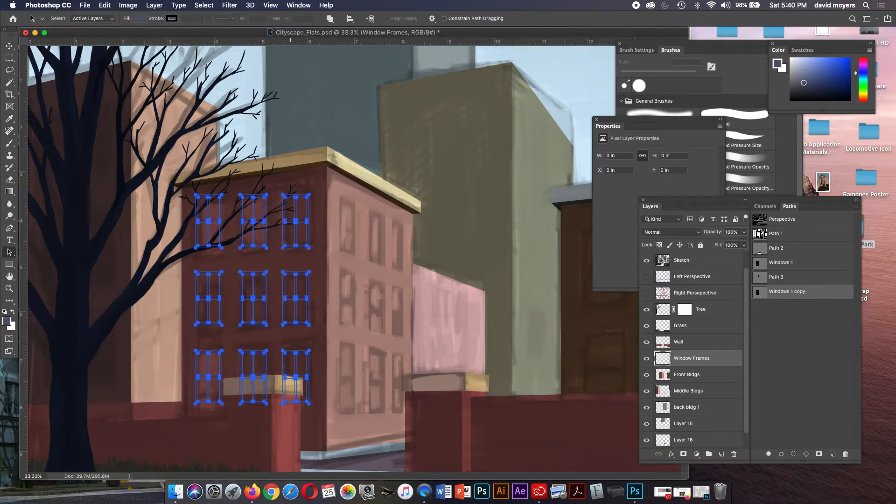
drag(295, 221, 442, 228)
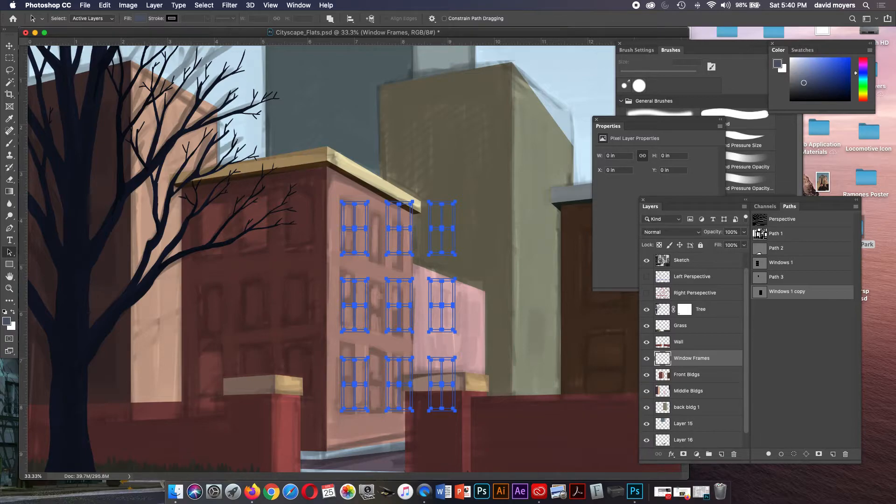
- Reactivate the Windows 1 path, show the Left Perspective guide layer and raise that layer's opacity to 84%
click(787, 262)
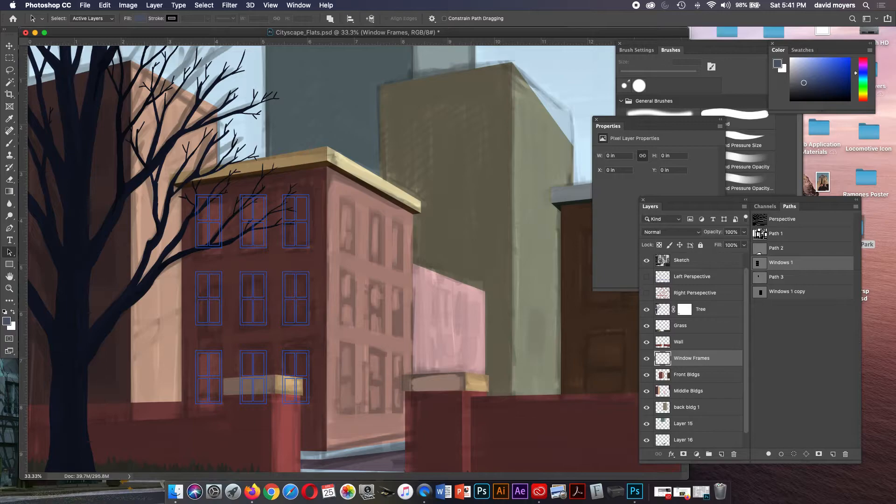
click(787, 291)
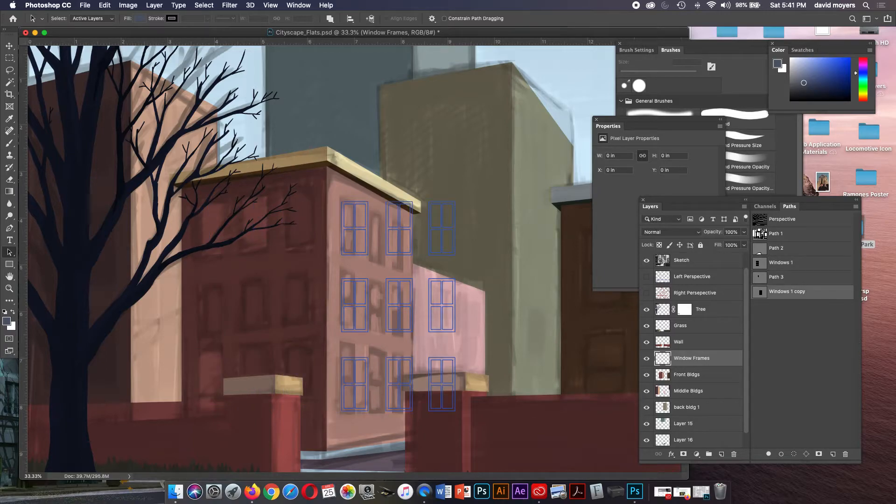
click(787, 263)
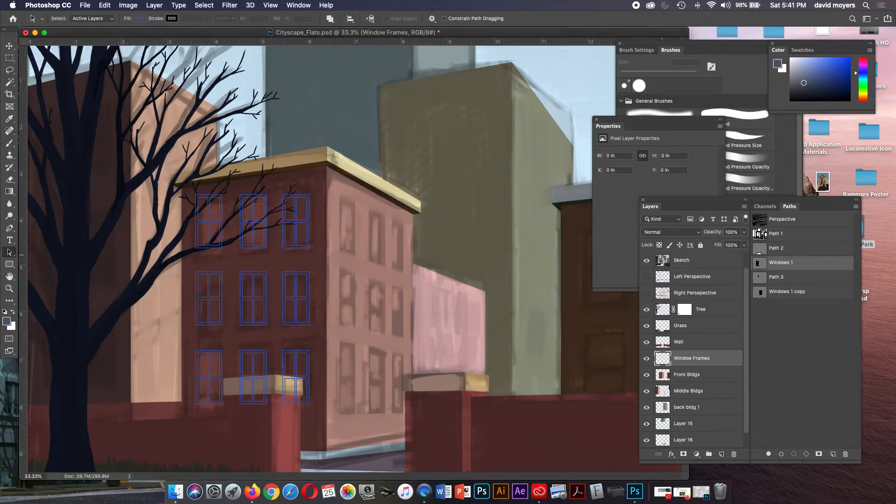
click(646, 277)
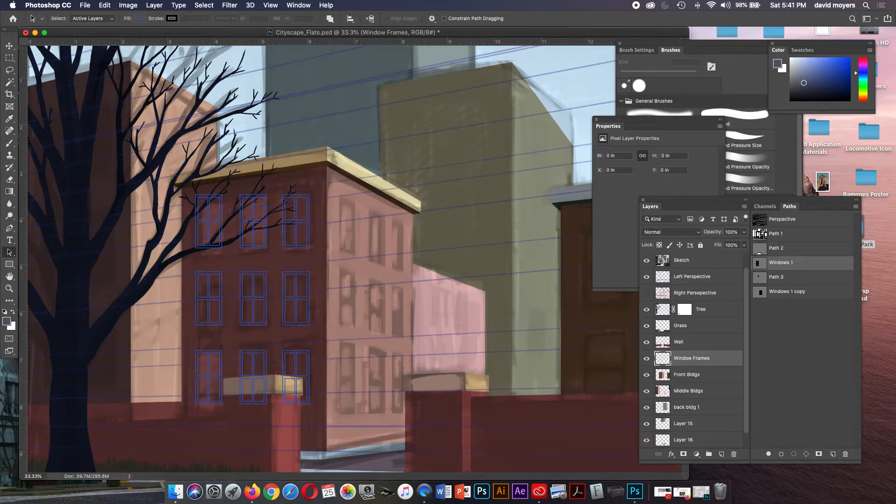
double_click(692, 277)
click(743, 232)
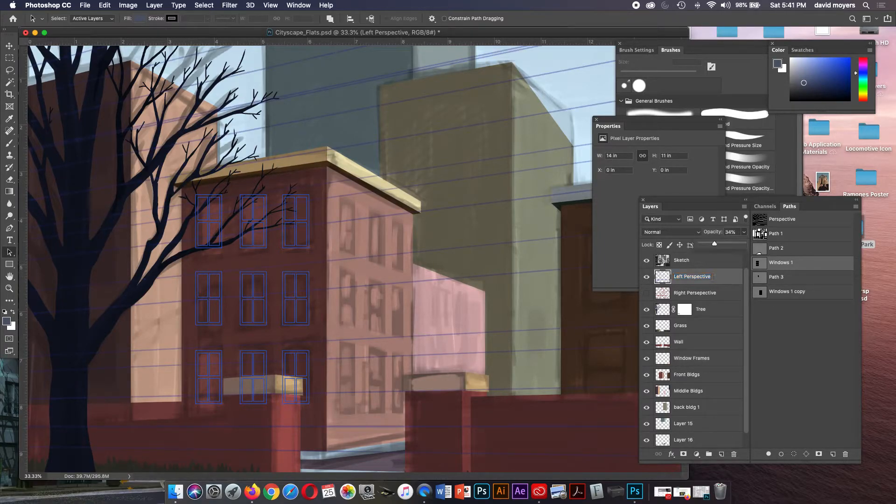
drag(714, 243, 728, 243)
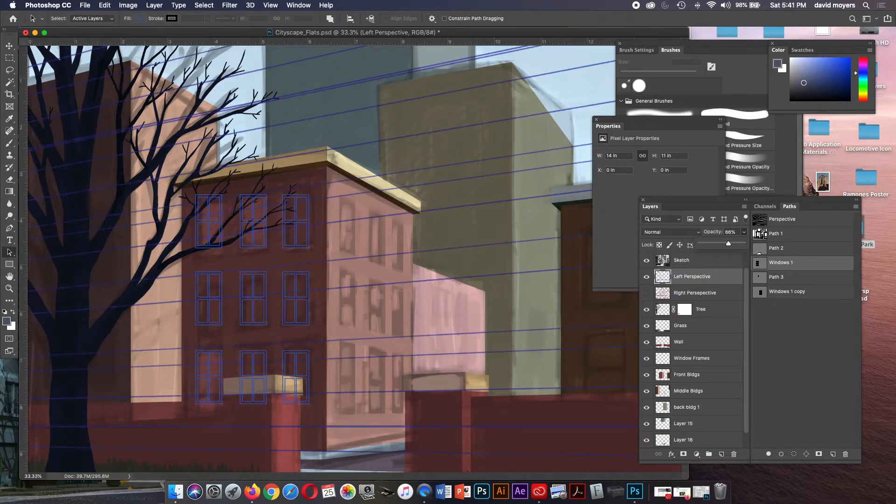
drag(728, 243, 735, 243)
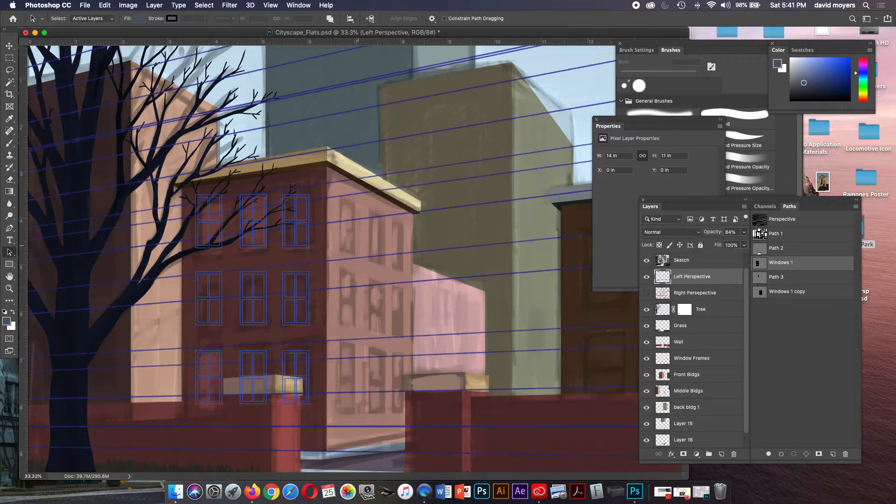
- Skew and stretch the nine Windows 1 frames to follow the left perspective guides, about 2.5 by 4.62 in overall, accepting the conversion to regular paths
drag(172, 186, 321, 423)
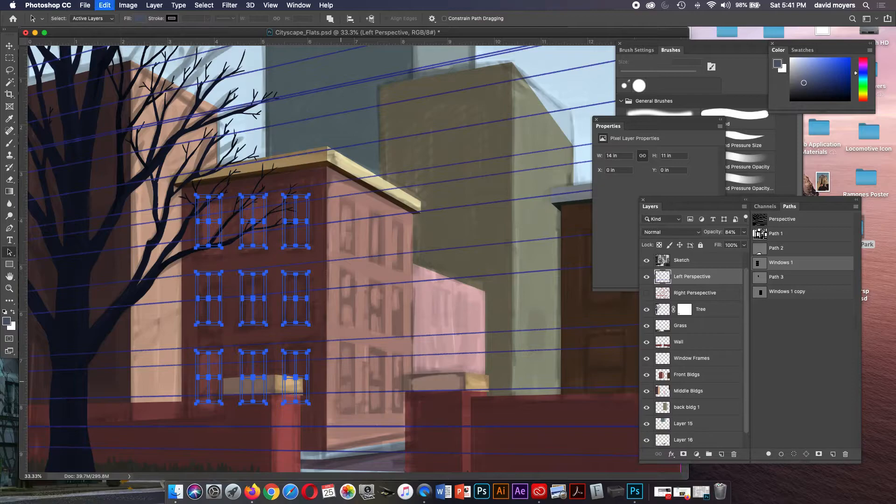
key(super+t)
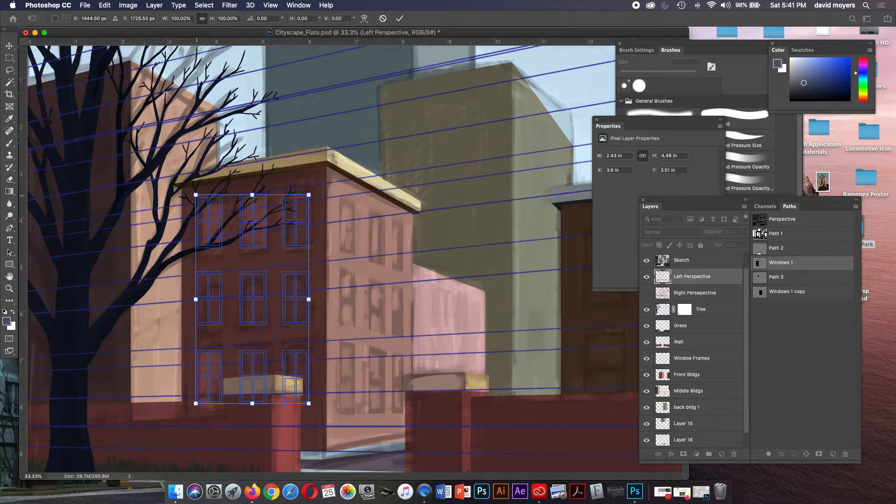
drag(195, 195, 196, 210)
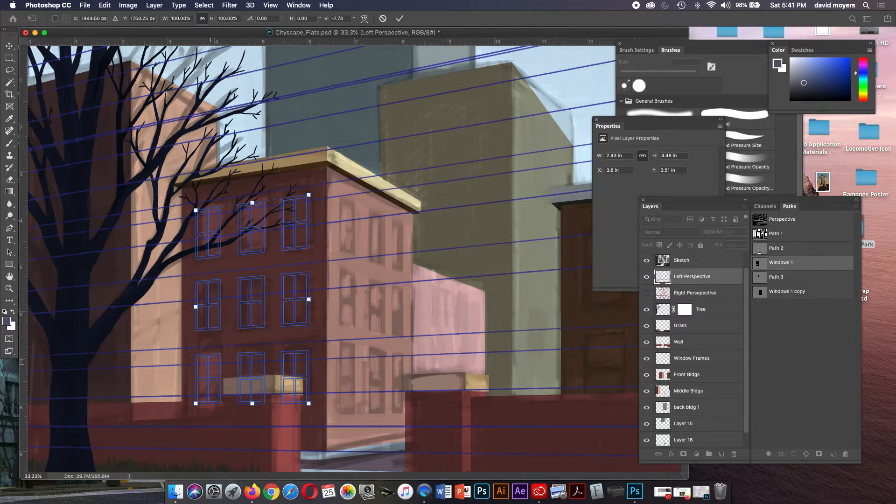
drag(195, 403, 195, 405)
drag(308, 299, 311, 299)
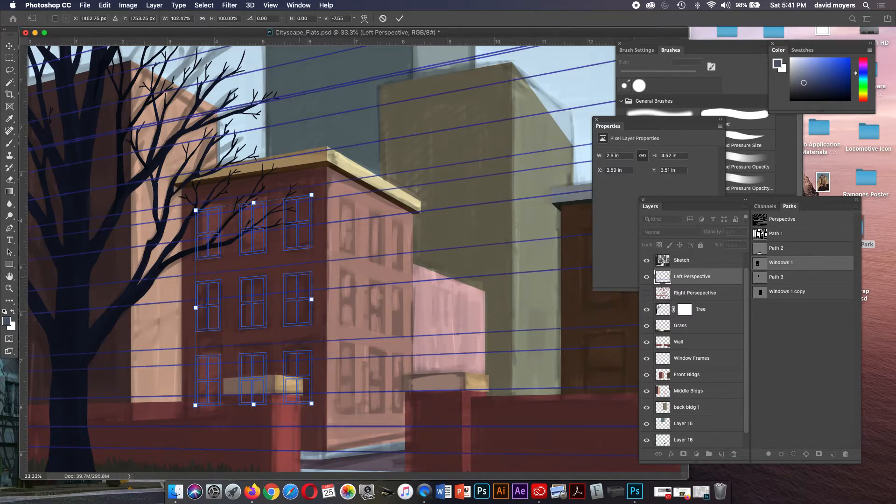
drag(254, 203, 253, 198)
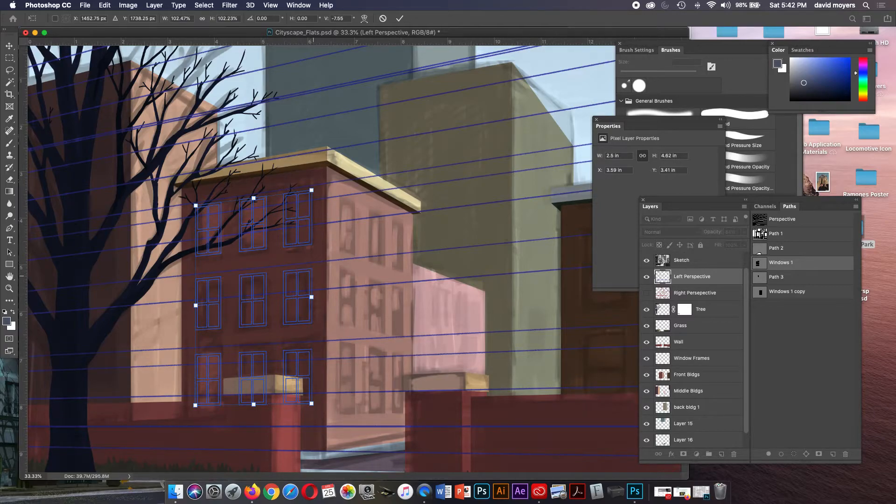
key(Return)
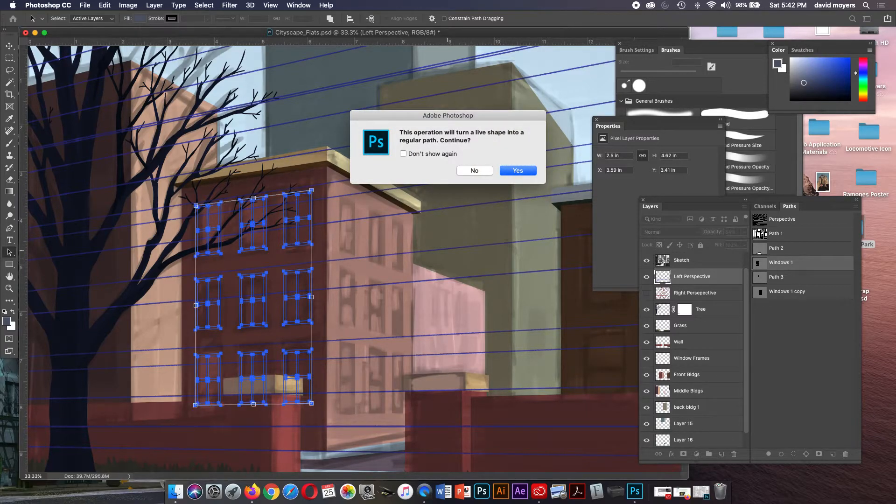
key(Return)
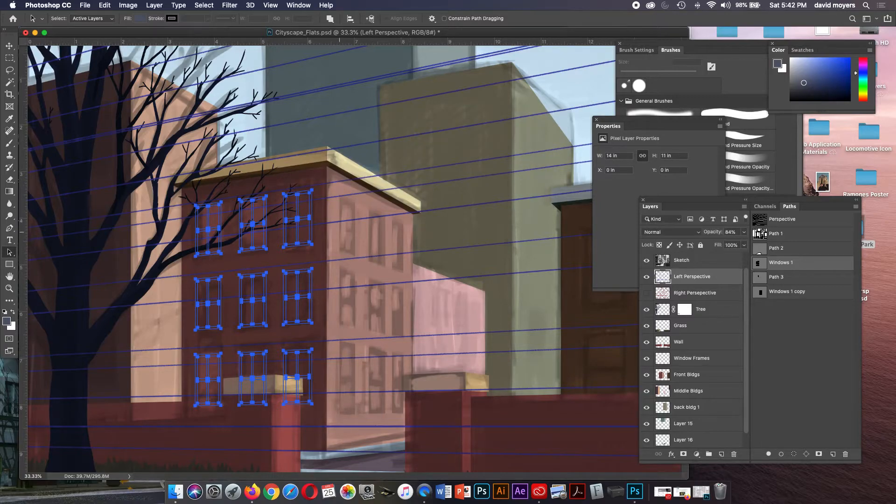
click(332, 234)
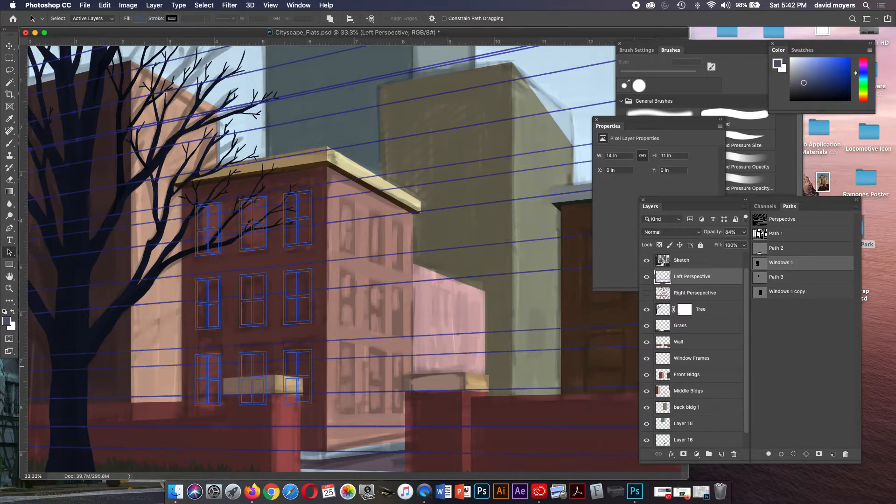
- On the Window Frames layer, select the outer rectangles of all nine frames and load them as a selection
click(691, 359)
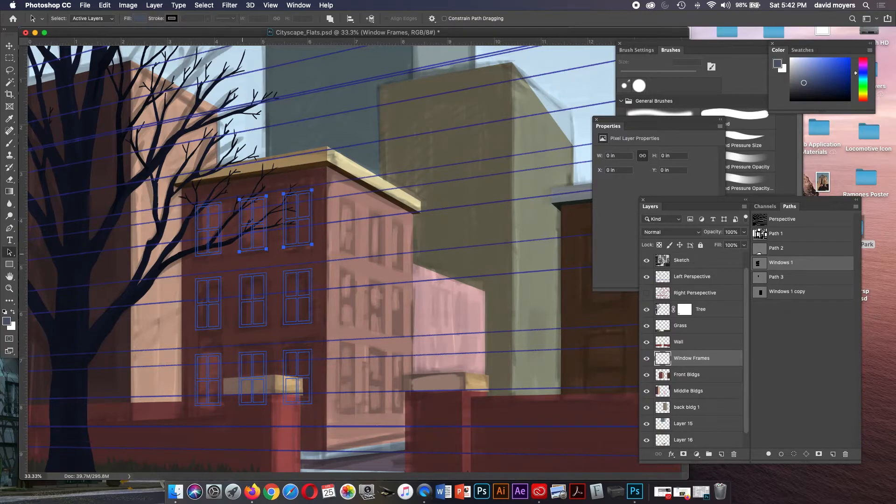
shift+click(219, 276)
shift+click(266, 274)
click(794, 453)
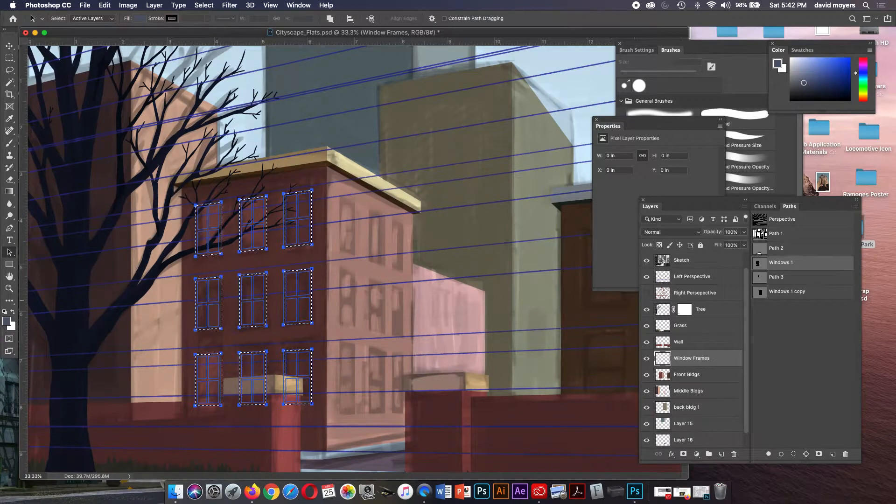
- Bring out the reference images, enlarge the buildings, and sample the tan window-trim color from the street reference with the hardware sign
drag(364, 32, 608, 39)
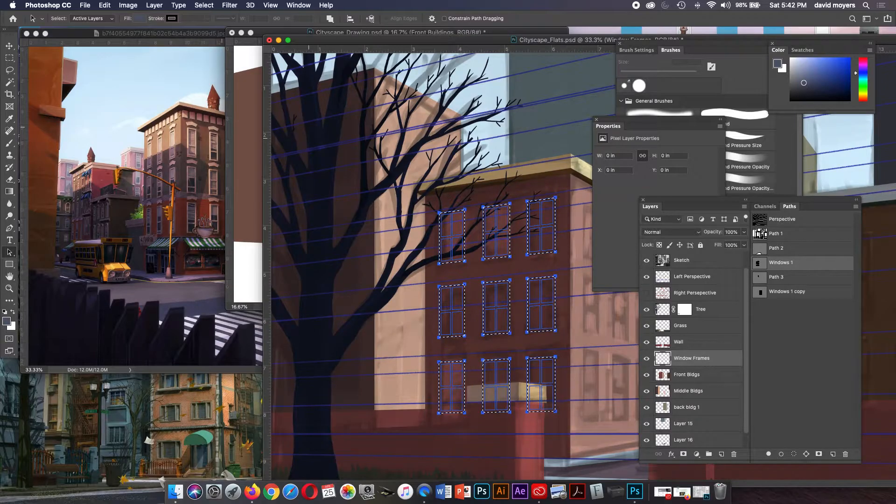
key(z)
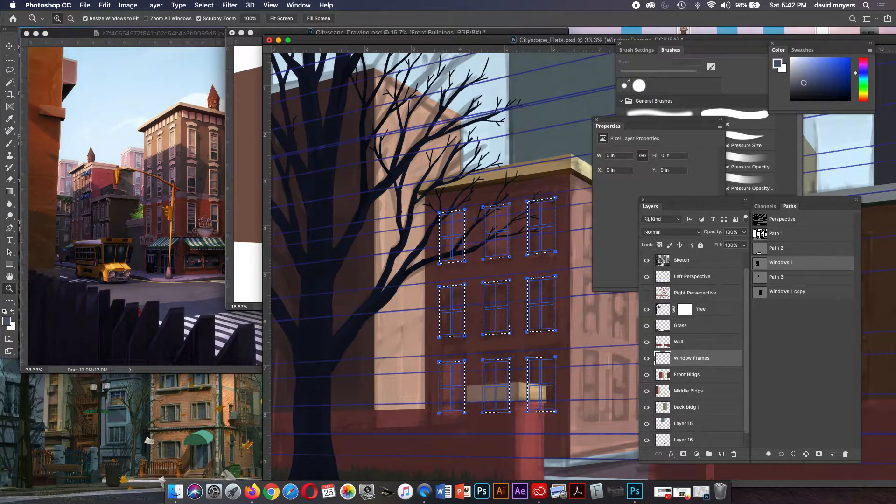
click(192, 154)
click(196, 415)
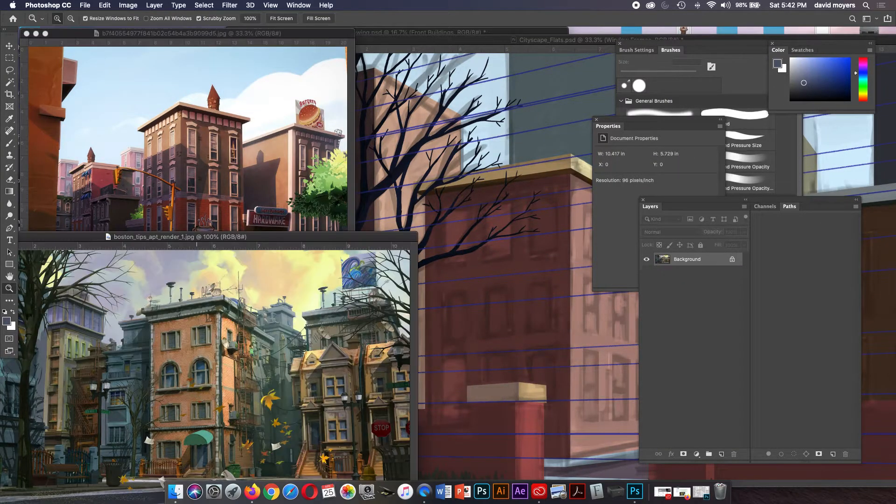
drag(199, 383, 229, 383)
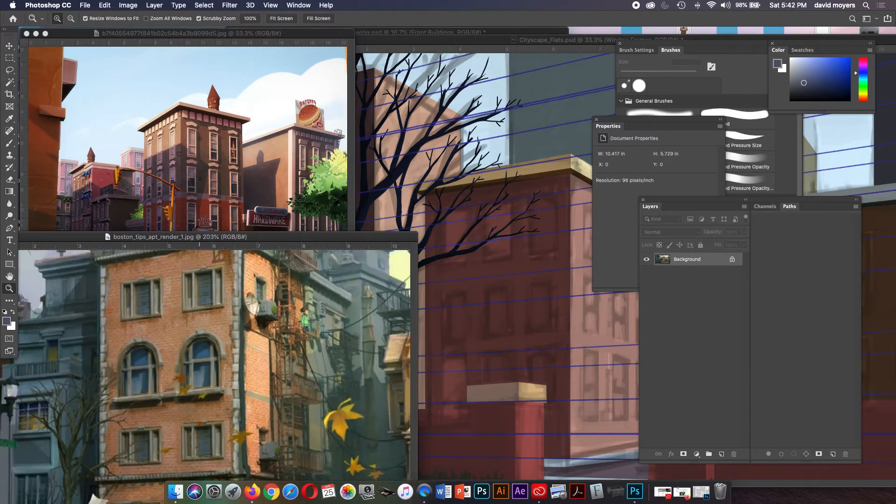
click(208, 181)
drag(207, 176, 104, 214)
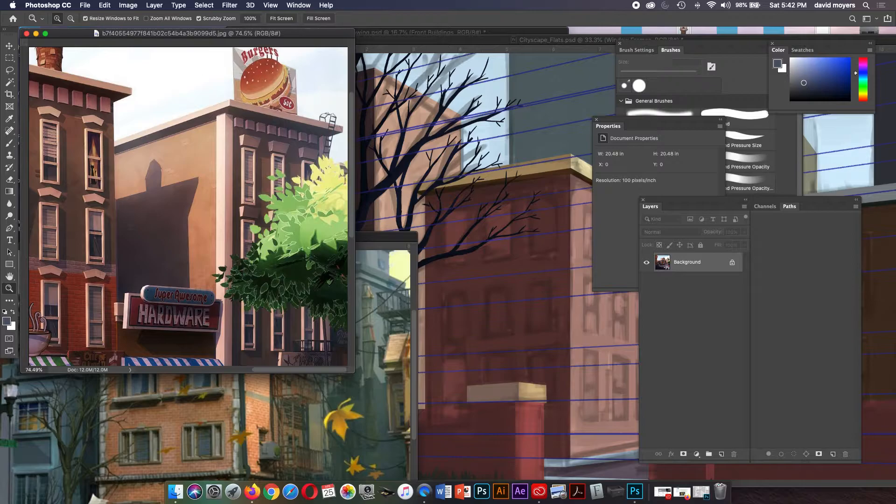
key(i)
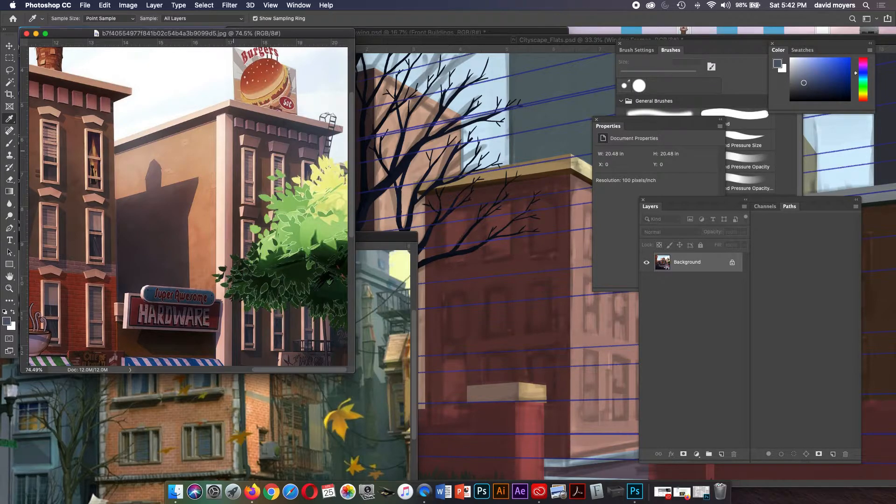
click(246, 148)
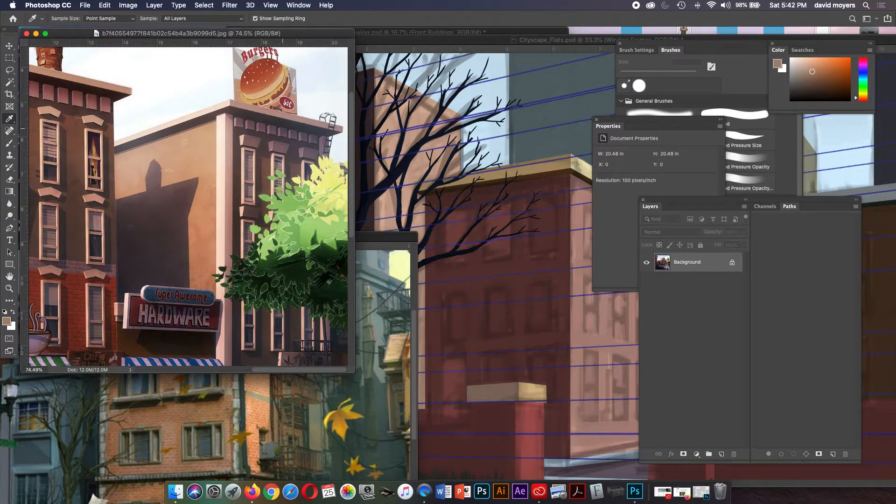
- Fill the nine selected frames on the Window Frames layer with the sampled tan, then hide the Sketch layer and the path outlines
click(513, 162)
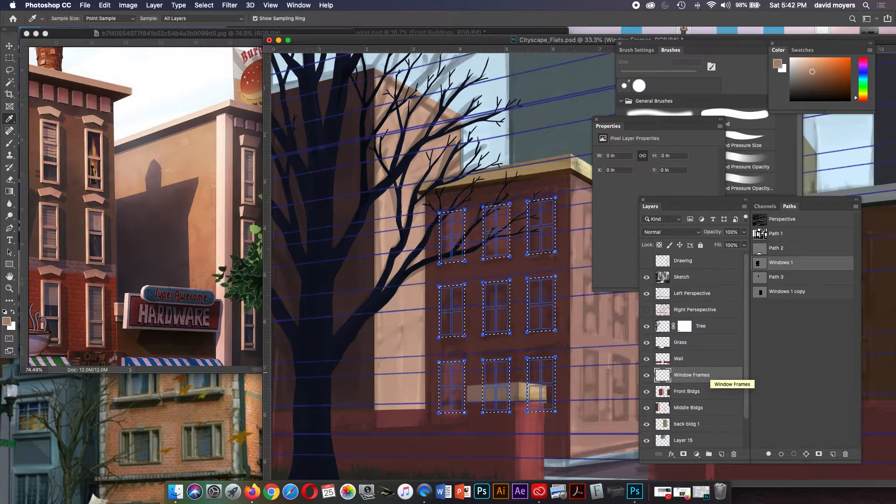
key(alt+BackSpace)
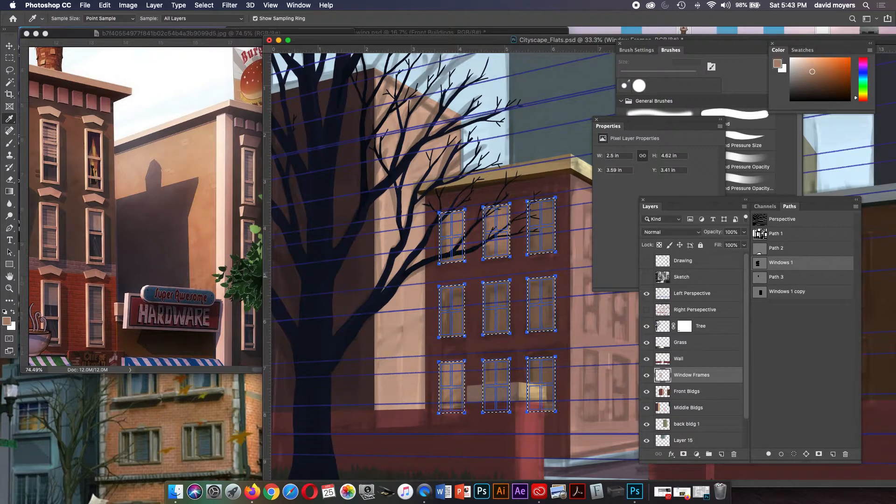
click(646, 277)
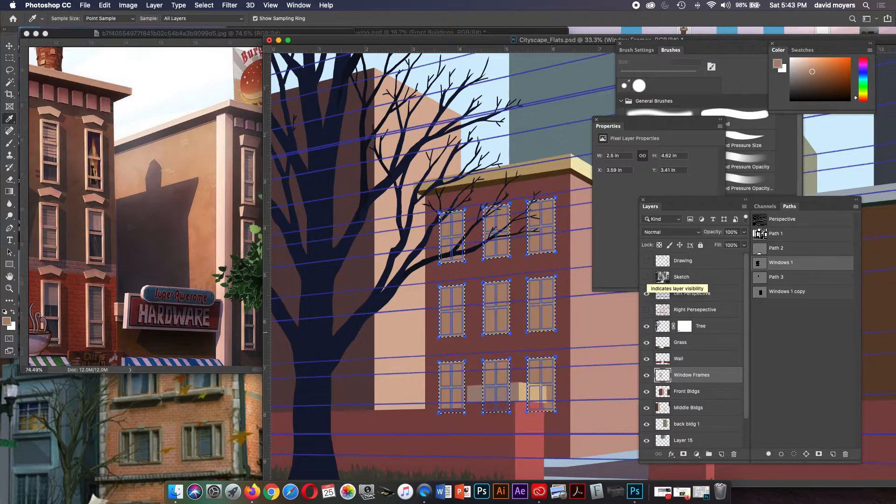
click(798, 332)
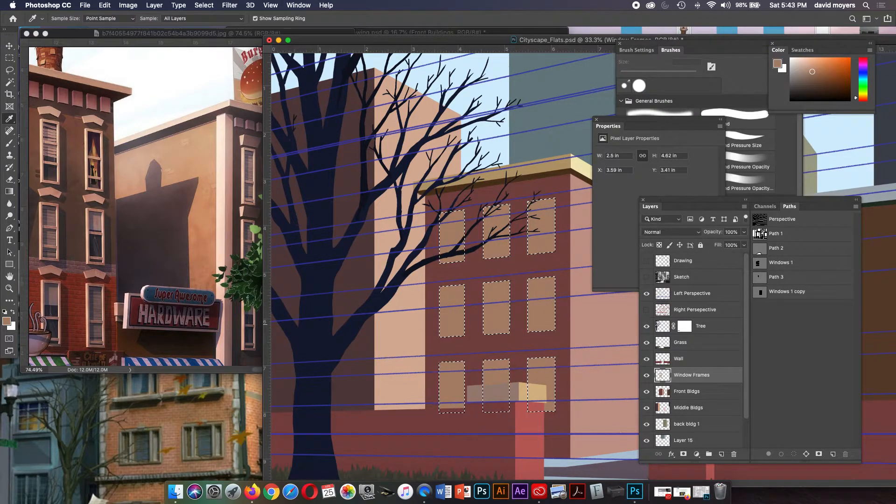
- Add a layer named Window glass above Window Frames and load the inner panes of the Windows 1 path as a selection
click(799, 262)
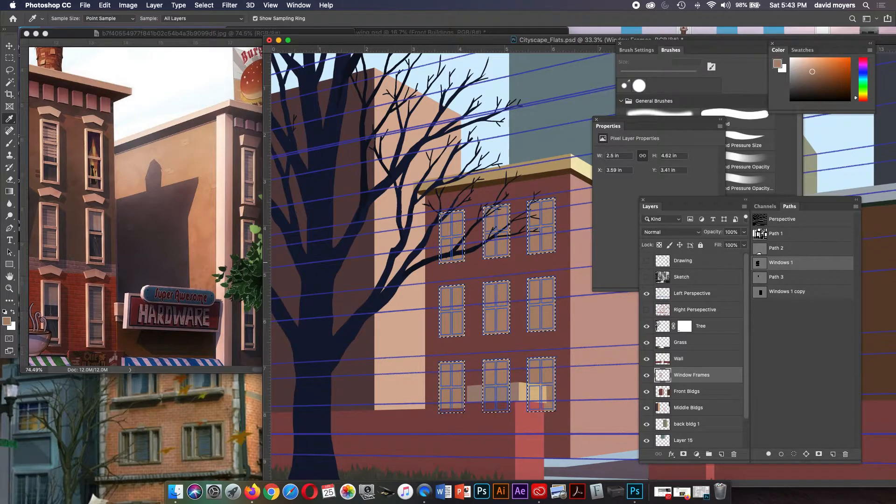
key(a)
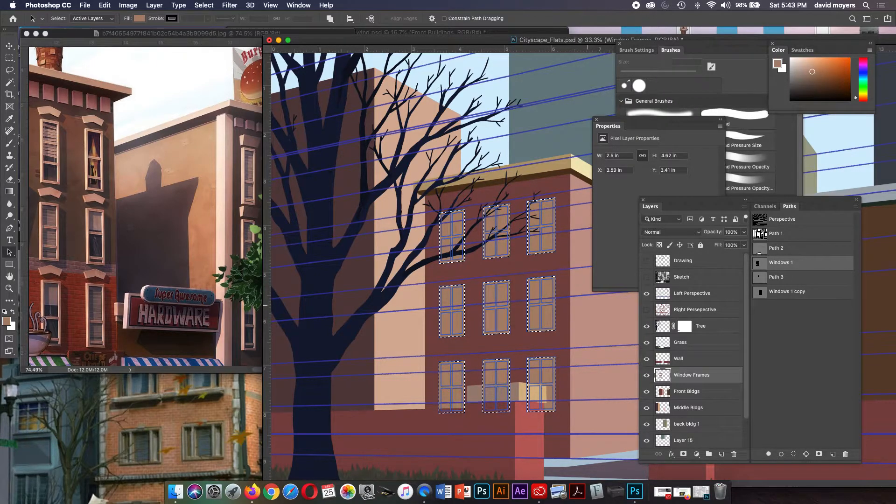
click(721, 453)
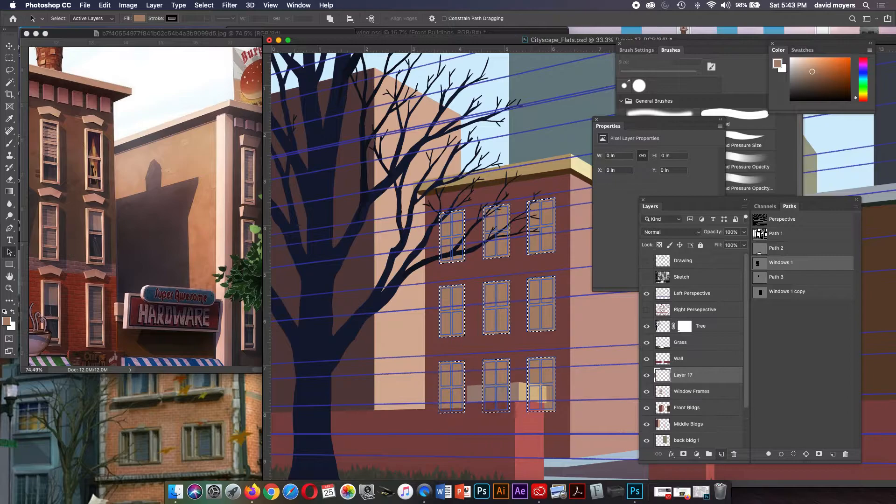
double_click(694, 375)
text(Win)
text(dow glass)
key(Return)
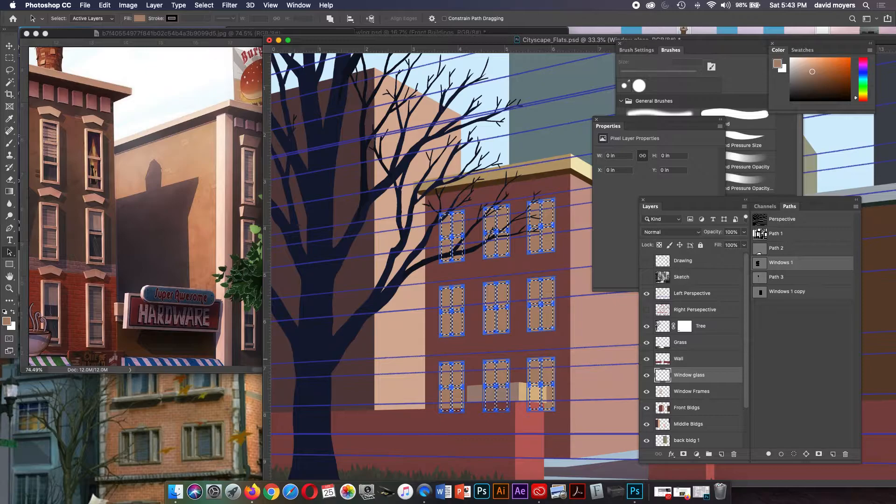
- Sample a dark window-glass color from the street reference and fill the selected panes on the Window glass layer
key(i)
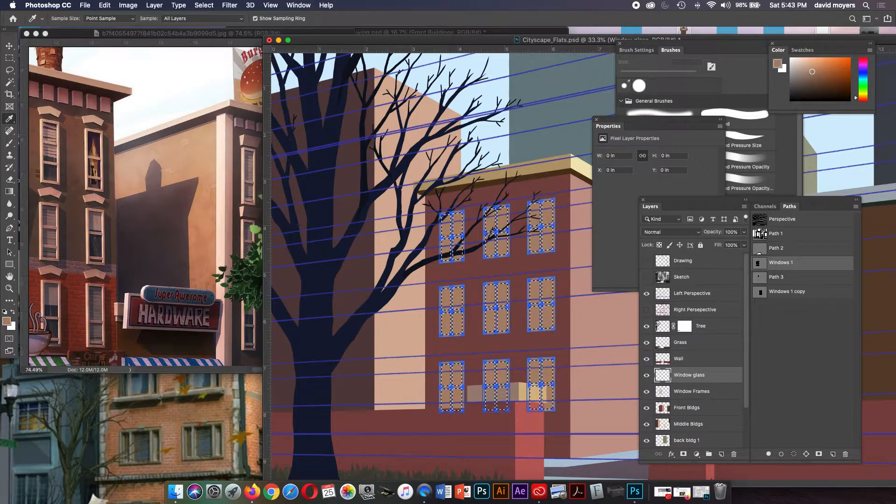
click(99, 243)
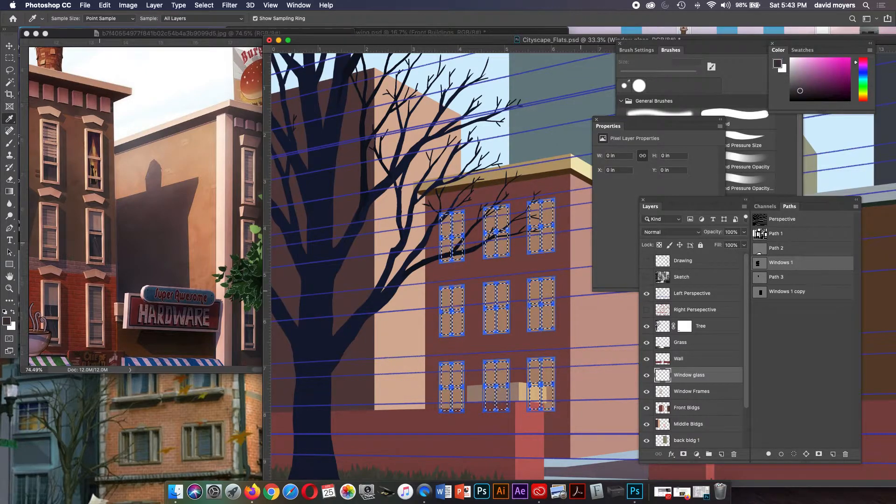
key(alt+BackSpace)
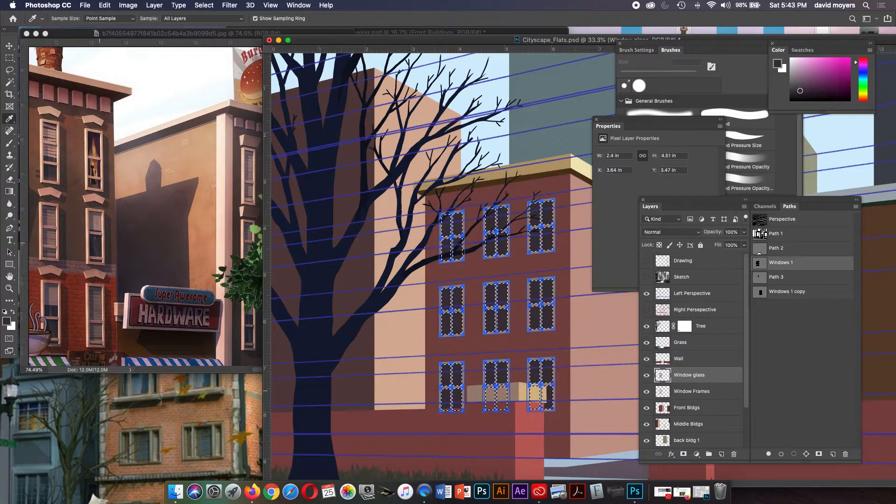
- Make Window Frames the active layer, hide the Left Perspective guides and clear the pane selection
click(692, 392)
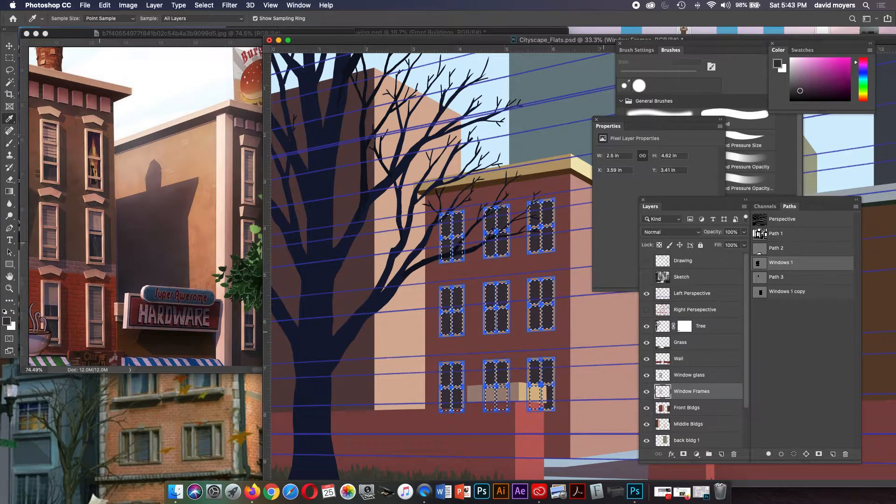
scroll(438, 262, down, 2)
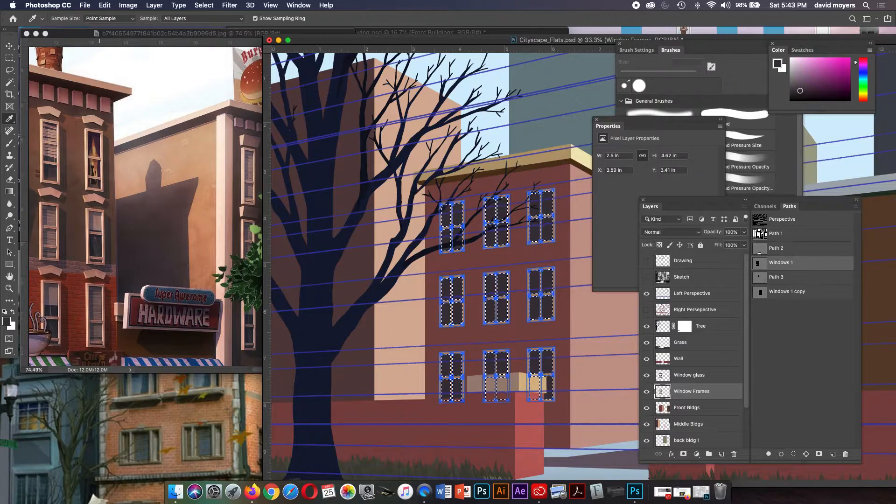
drag(468, 40, 299, 32)
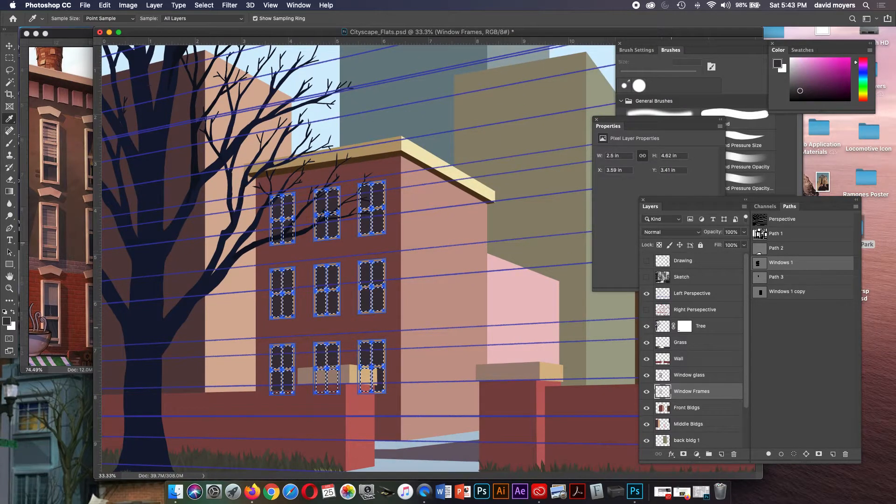
click(646, 293)
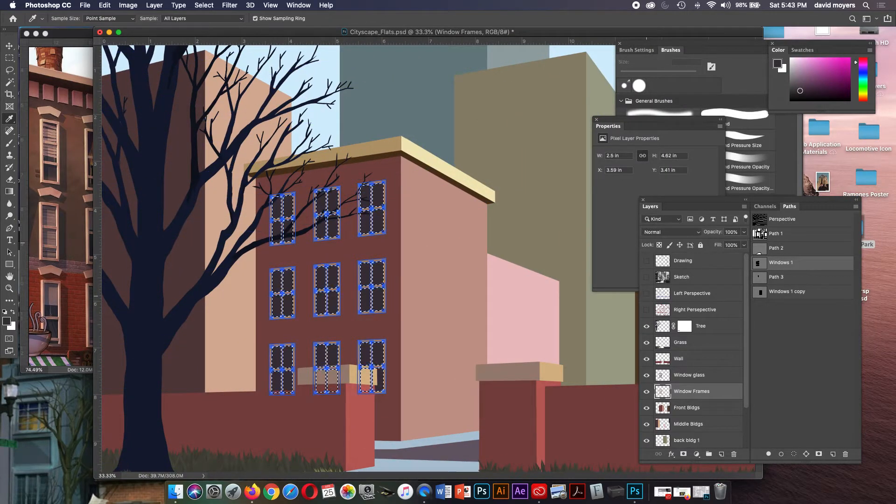
key(ctrl+d)
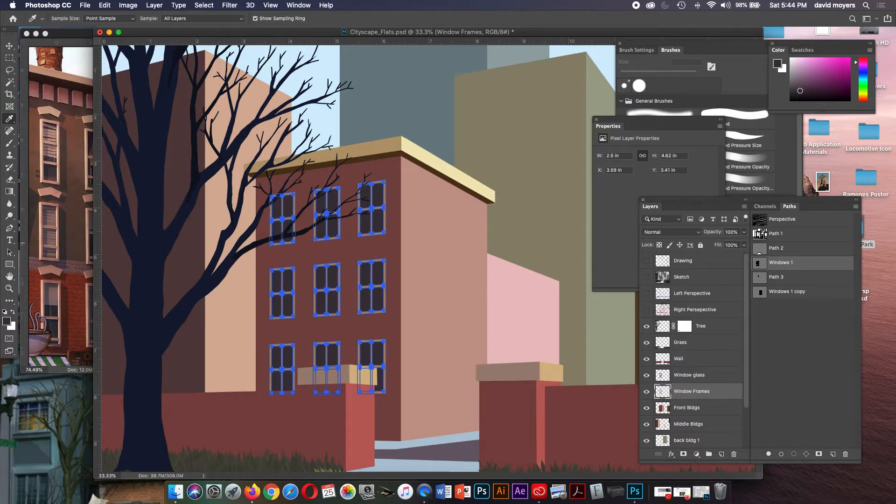
- Activate the Windows 1 copy path and show the right perspective guide layer
click(787, 292)
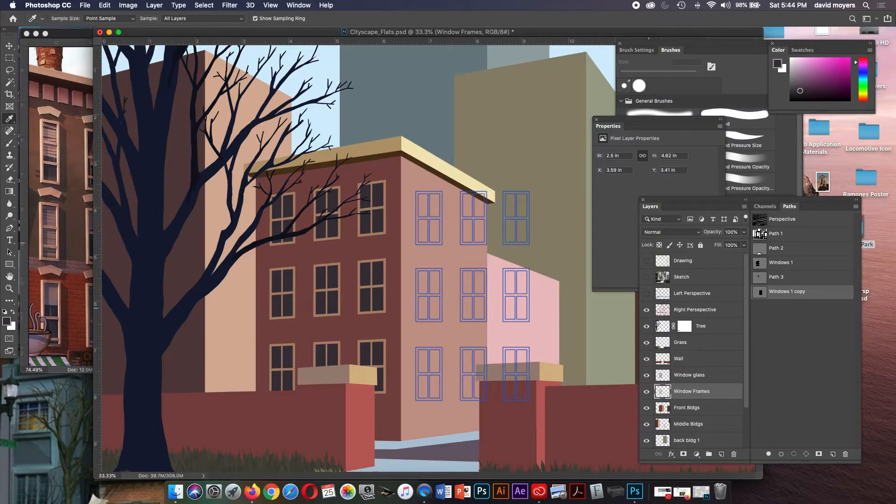
click(646, 310)
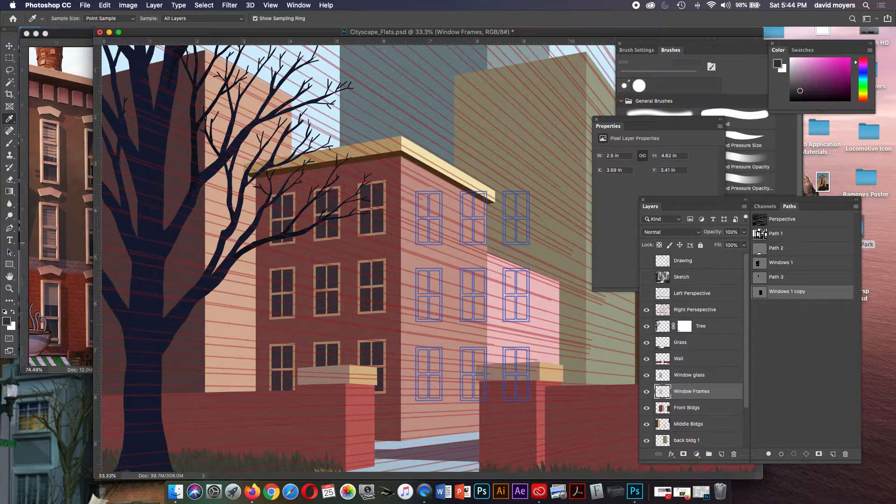
click(787, 263)
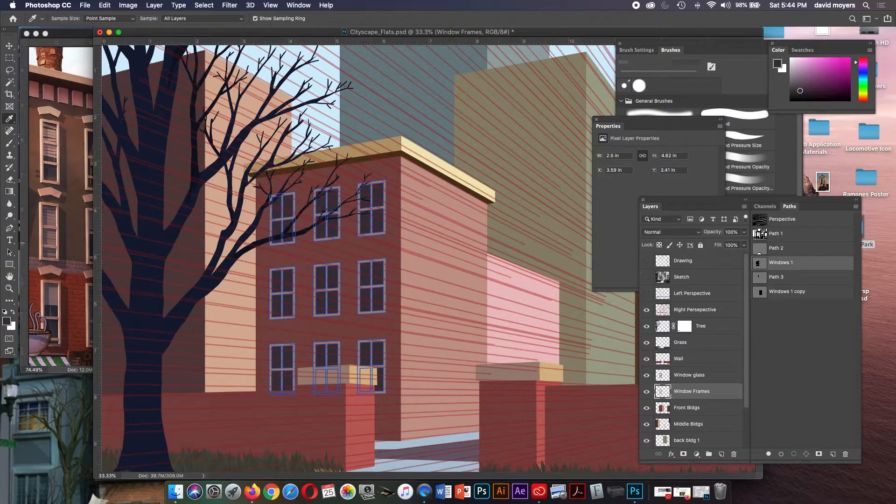
click(787, 292)
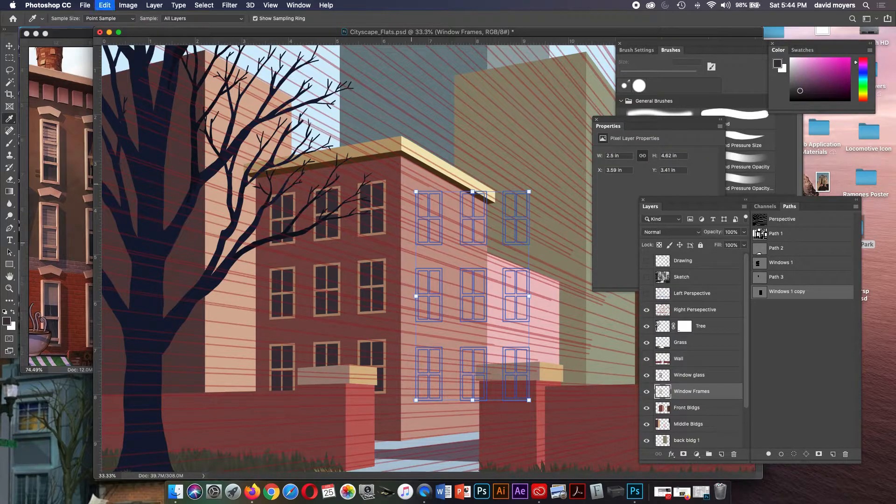
- Narrow and skew the Windows 1 copy frames to the right perspective guides, about 1.44 by 4.48 in overall, accepting conversion to regular paths
key(ctrl+t)
drag(512, 288, 478, 289)
key(super+z)
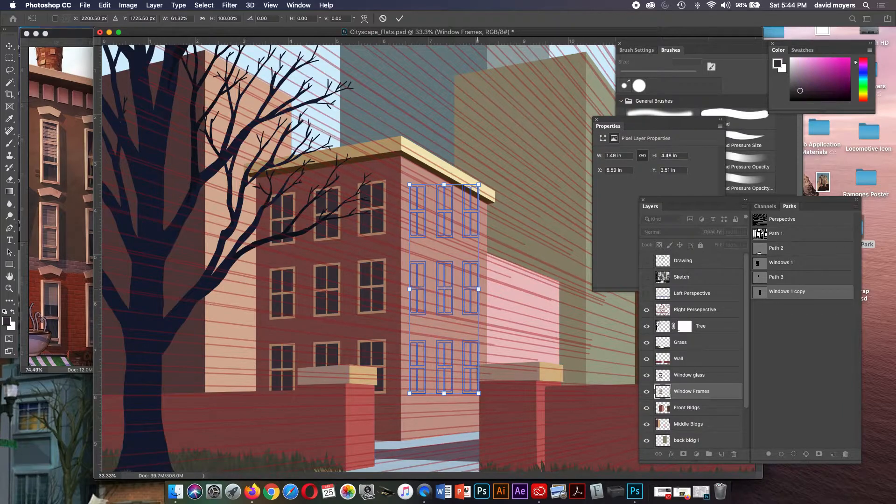
drag(478, 289, 475, 323)
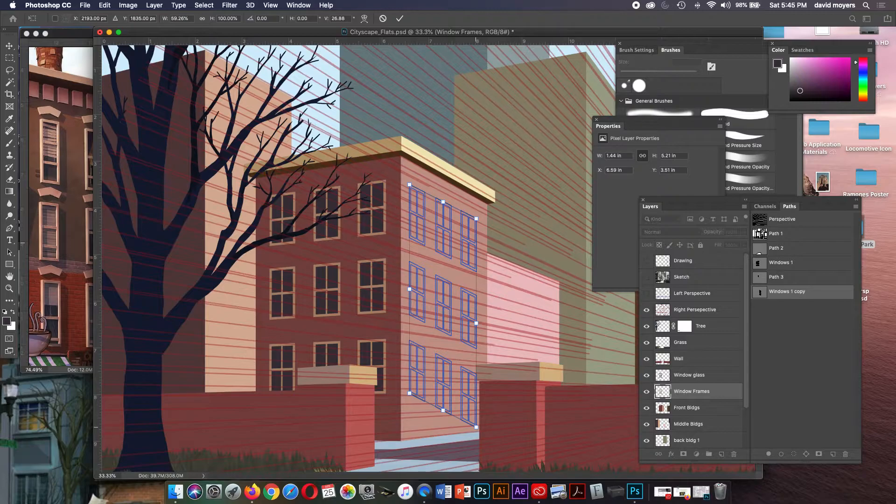
drag(476, 427, 476, 392)
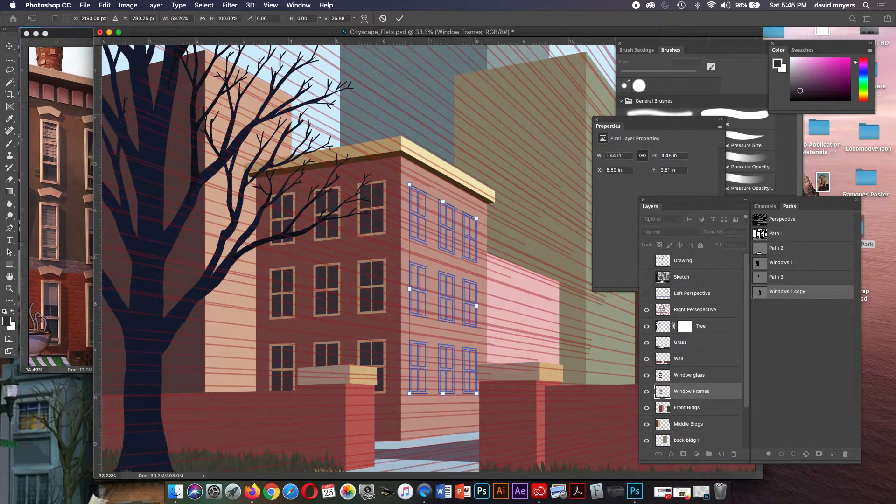
key(i)
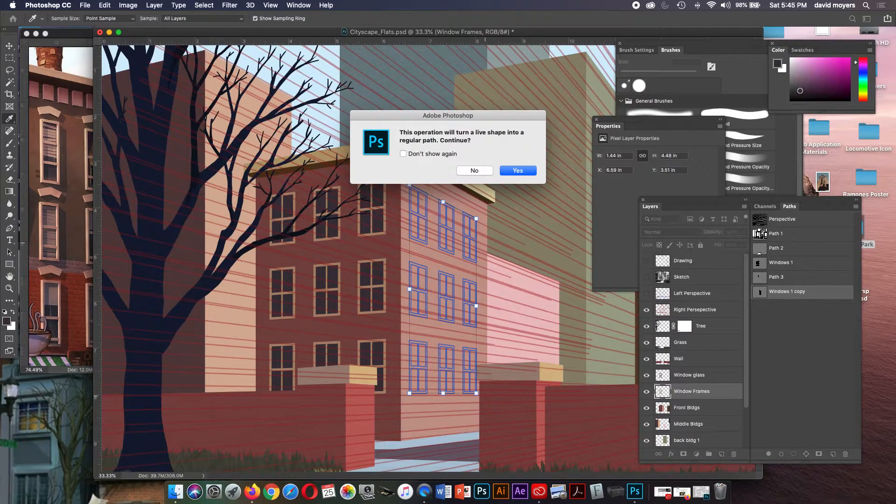
key(Return)
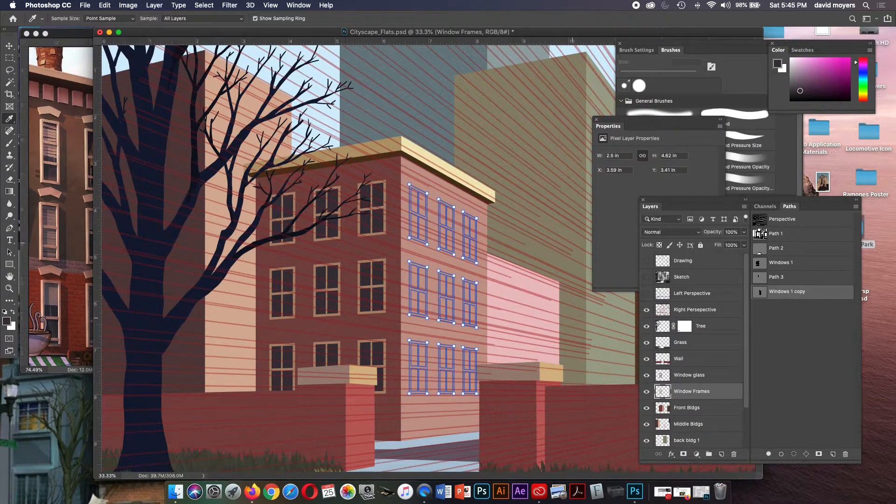
- Select the outer rectangles of the side-wall frames, load them as a selection and deactivate the Windows 1 copy path
key(a)
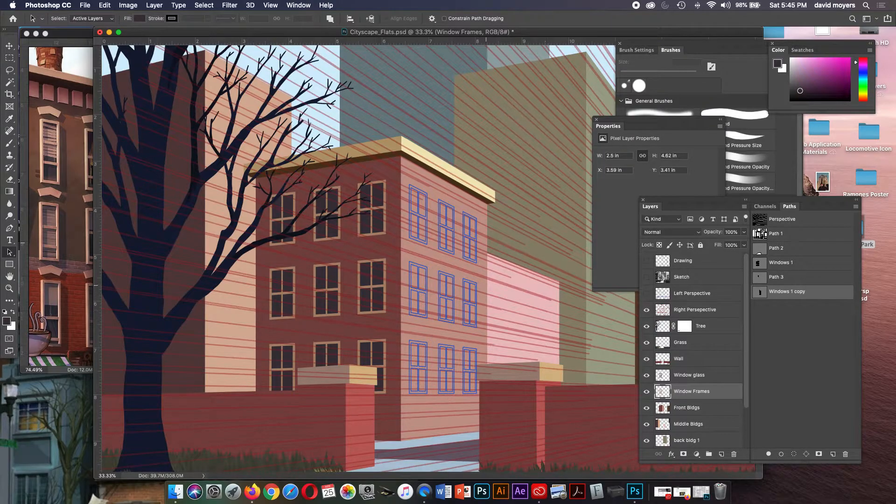
drag(470, 243, 457, 233)
click(794, 454)
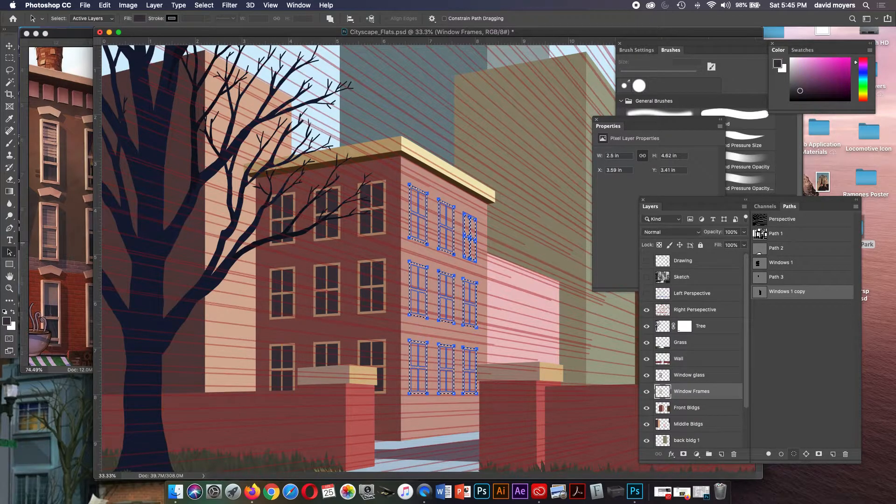
click(800, 359)
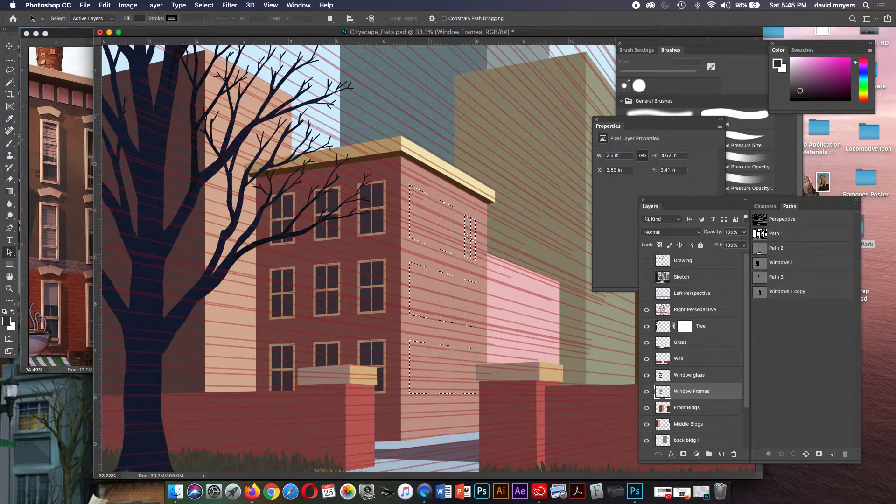
- Sample the peach window-trim color from the brick building in the reference image
key(i)
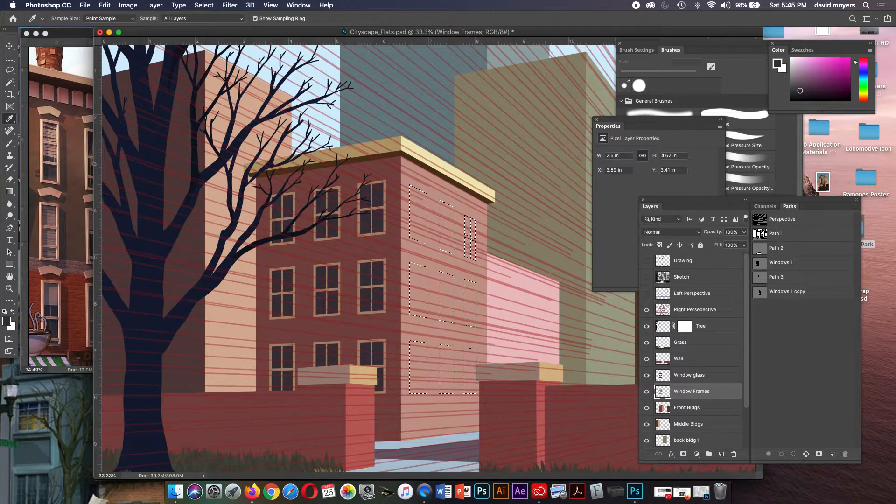
click(39, 204)
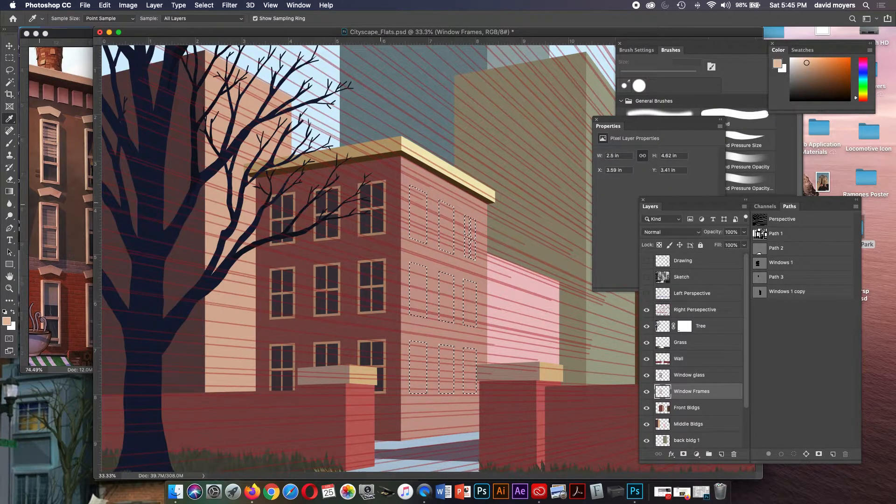
key(alt+BackSpace)
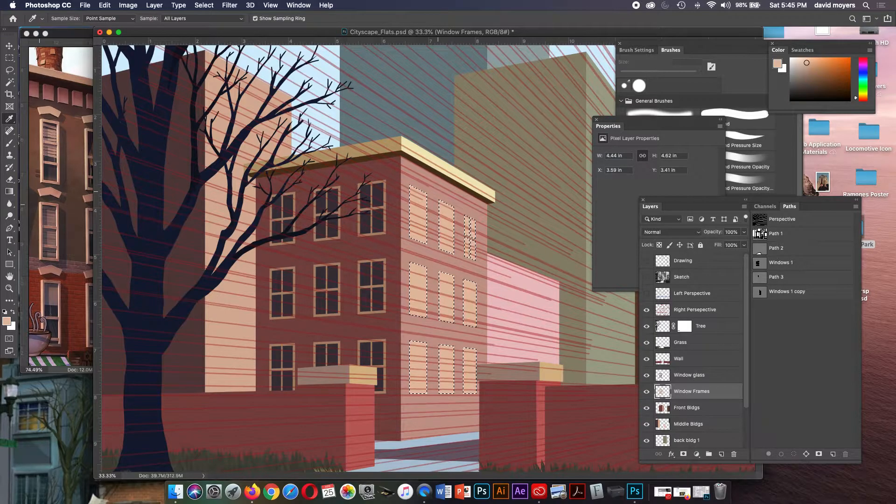
key(super+z)
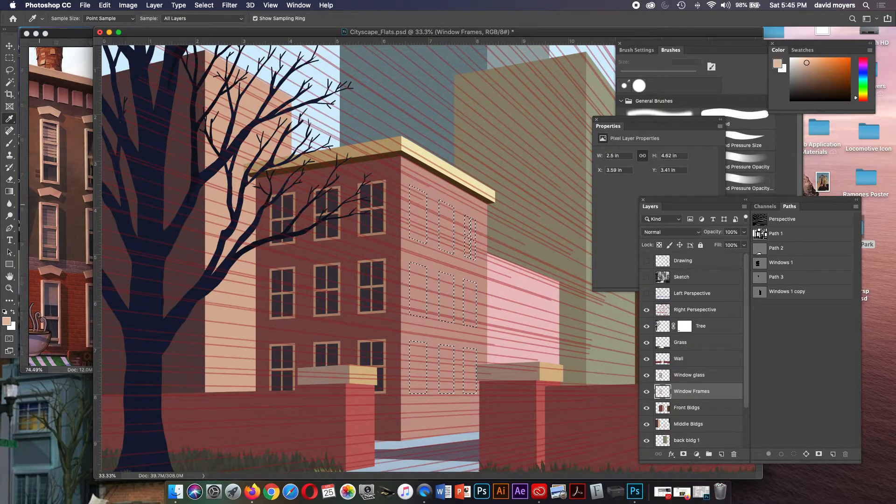
key(super+z)
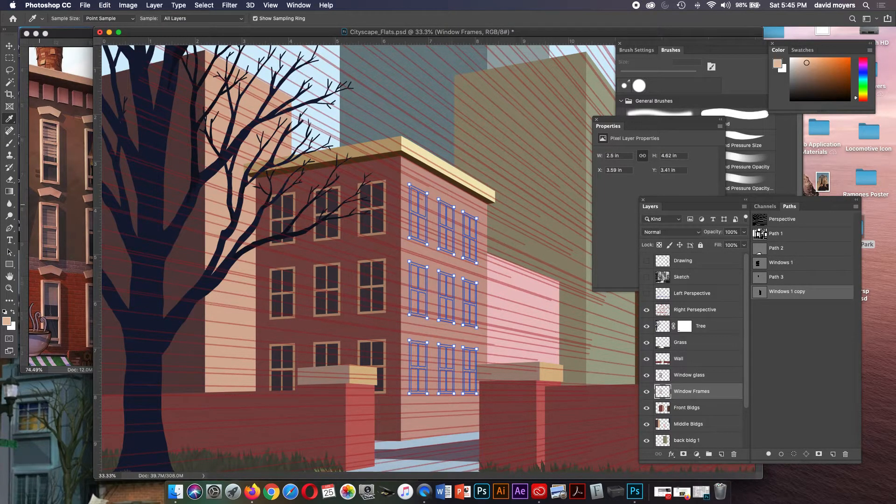
- Load the outer rectangles of the side-wall windows as a selection, deactivate the path and fill them with the sampled peach on Window Frames
key(a)
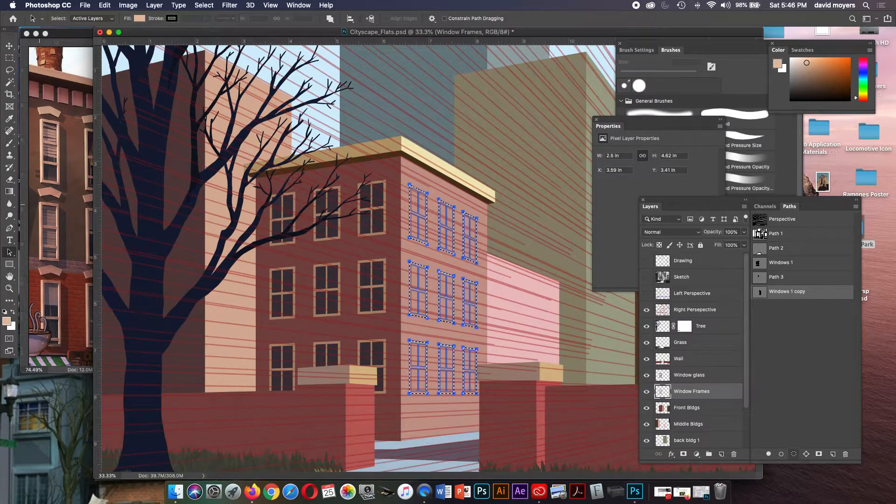
click(796, 373)
key(alt+BackSpace)
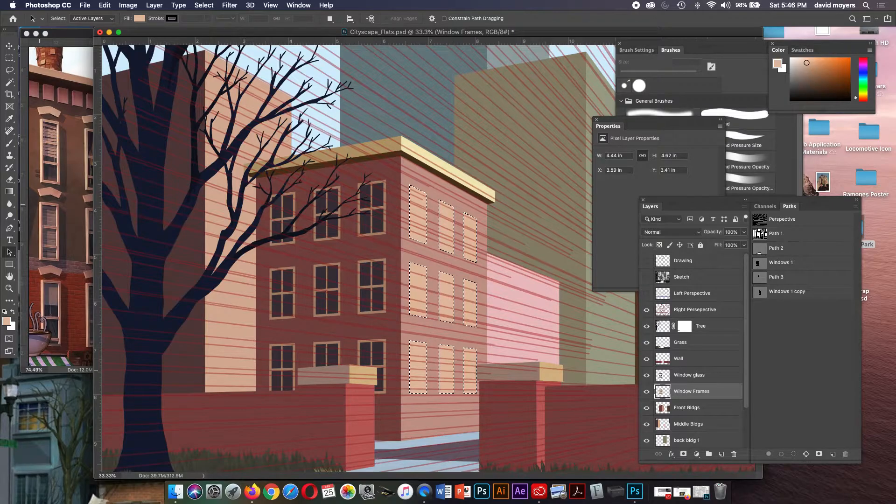
- Make Window glass the active layer, select all pane rectangles in Windows 1 copy, load them as a selection and deactivate the path
key(alt+bracketright)
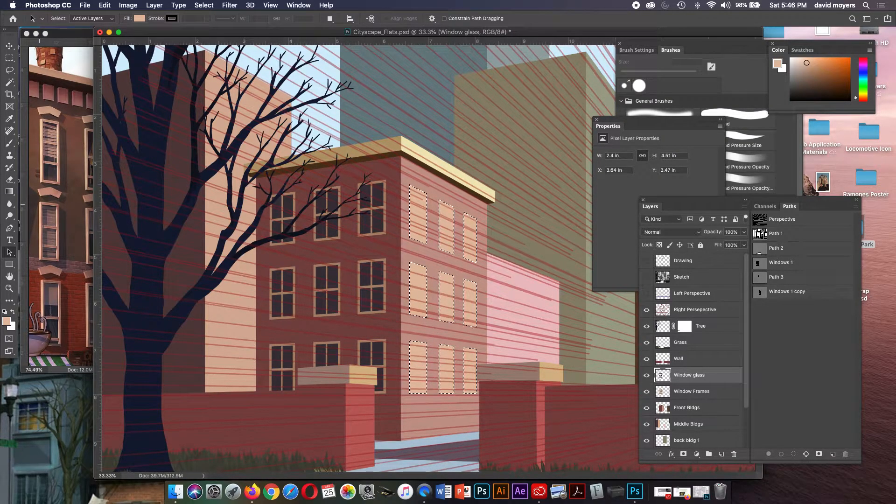
click(788, 292)
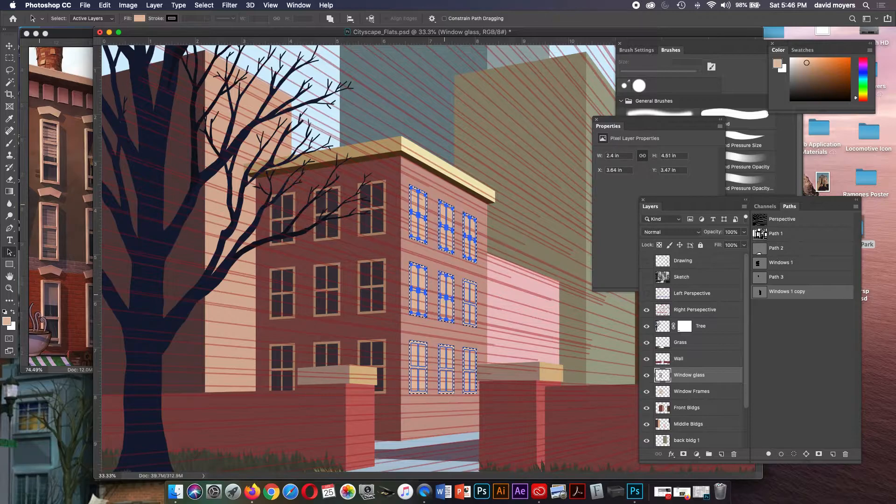
drag(457, 298, 481, 310)
mouse_move(467, 369)
mouse_down()
mouse_move(475, 374)
mouse_move(451, 373)
mouse_up()
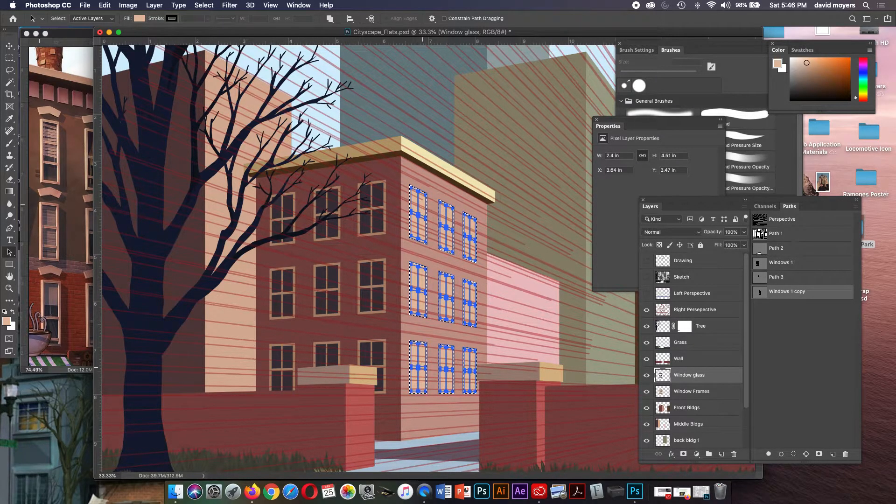
click(794, 454)
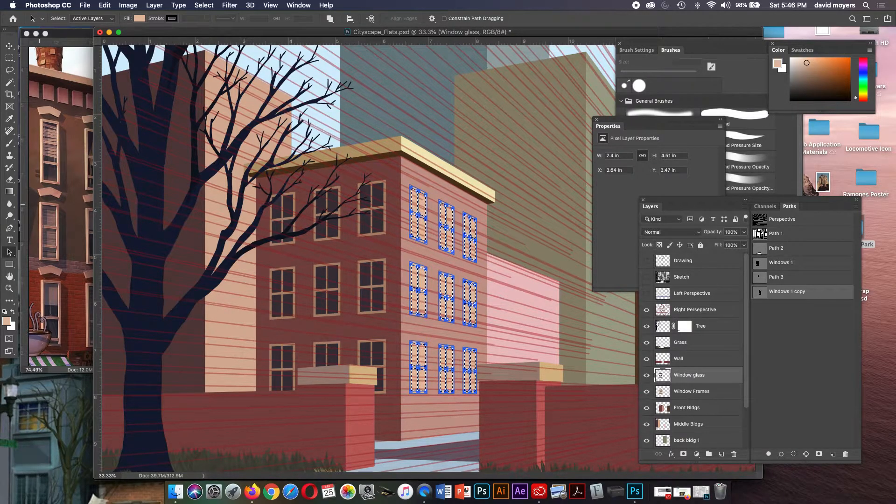
click(797, 345)
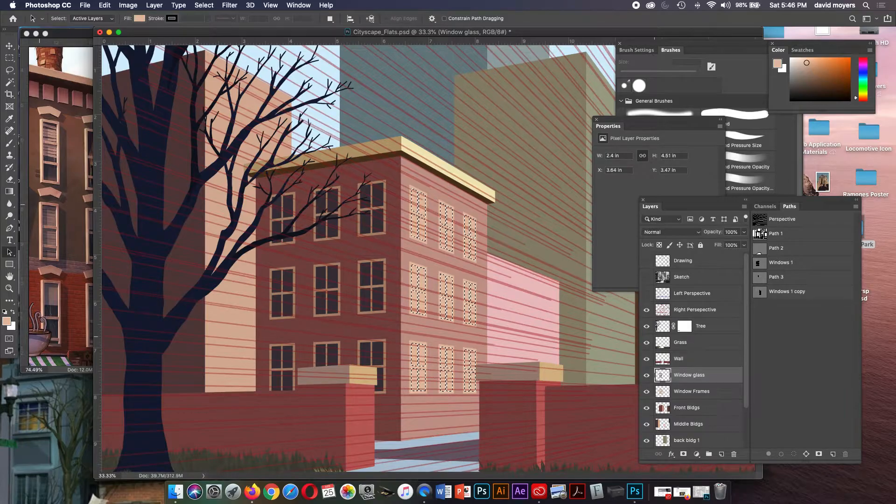
- Sample a muted reddish-brown from a window in the reference building and fill the selected side-wall panes with it
key(i)
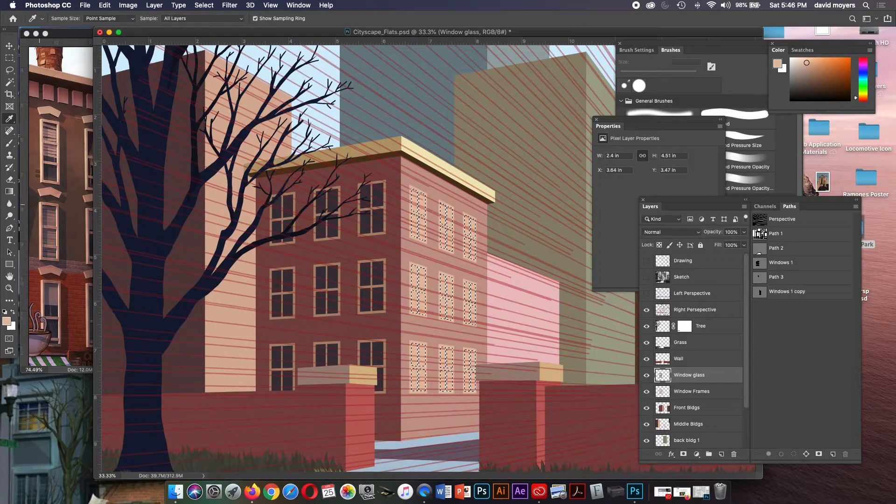
click(46, 215)
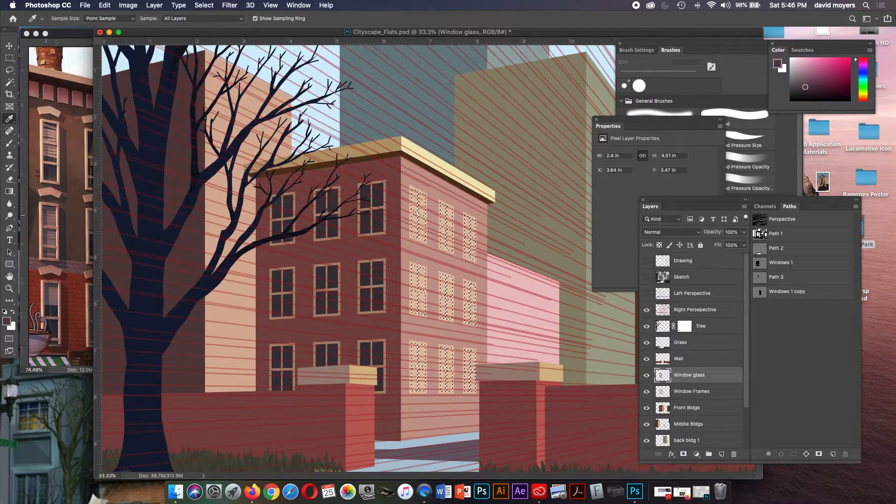
click(46, 214)
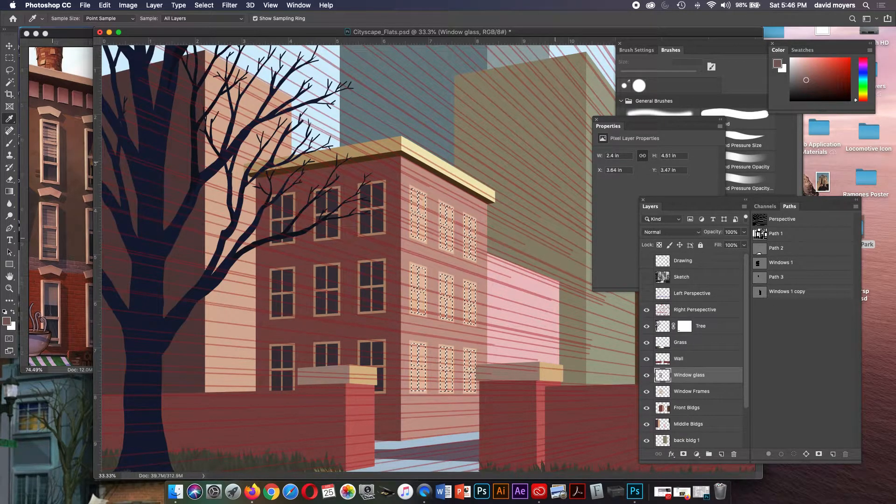
key(alt+BackSpace)
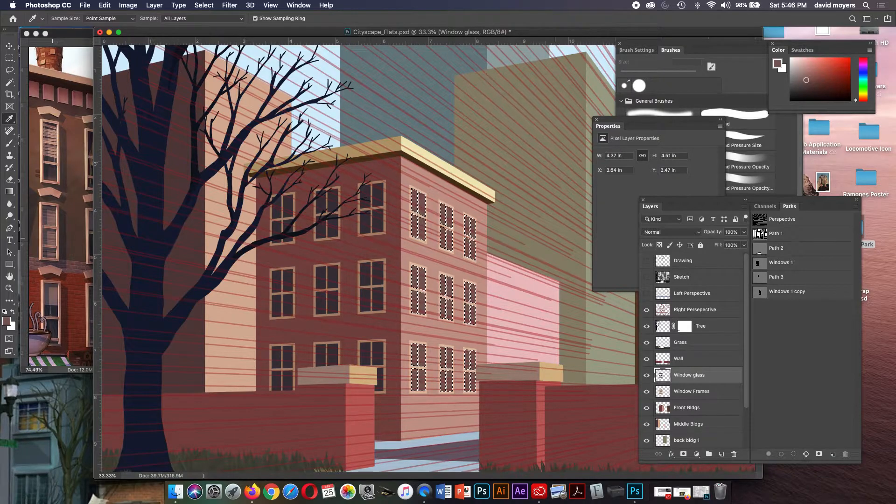
- Sample a muted purple from a window in the reference building, fill the side-wall panes with it on Window glass and deselect
drag(70, 33, 148, 41)
scroll(265, 214, left, 10)
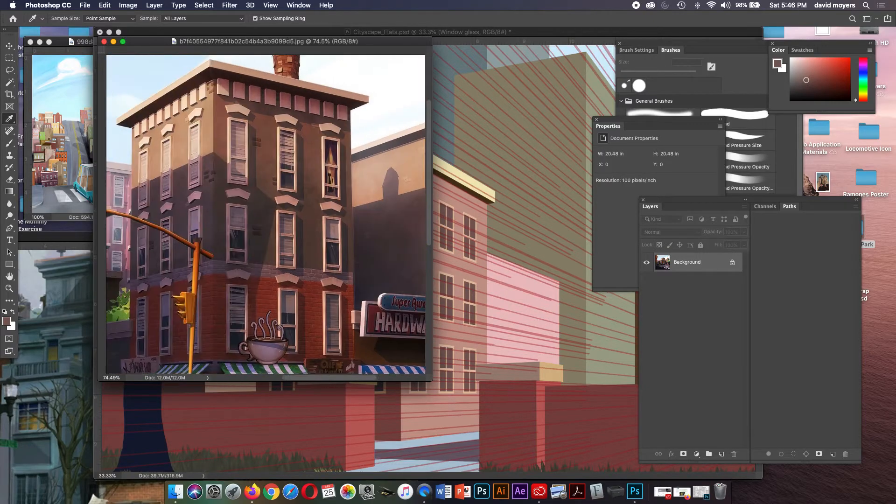
scroll(265, 214, left, 5)
scroll(265, 214, down, 1)
click(225, 204)
drag(298, 42, 200, 53)
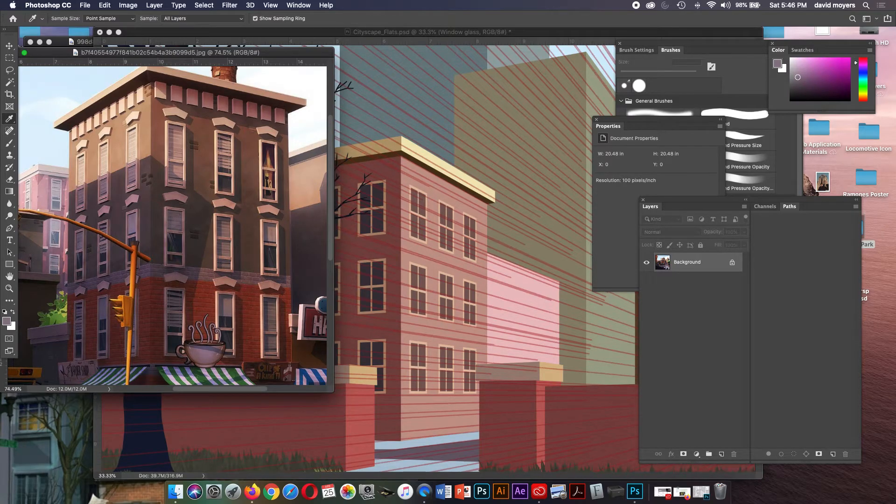
click(385, 269)
key(alt+BackSpace)
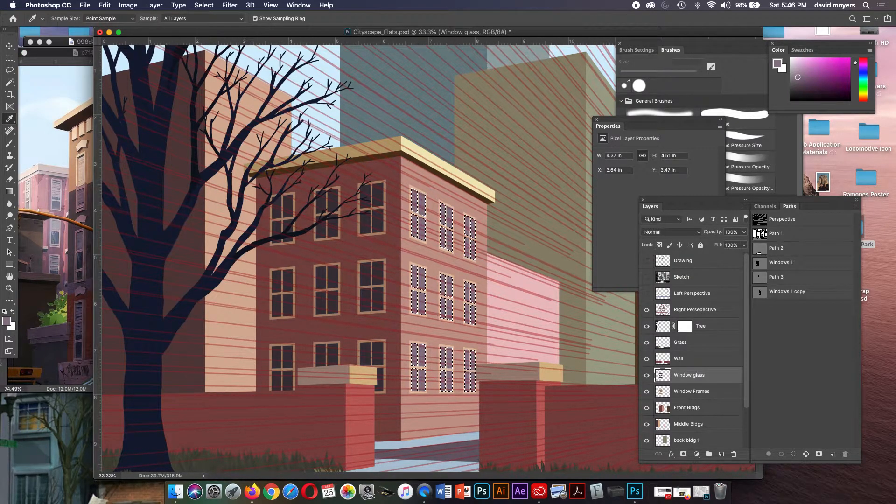
key(super+d)
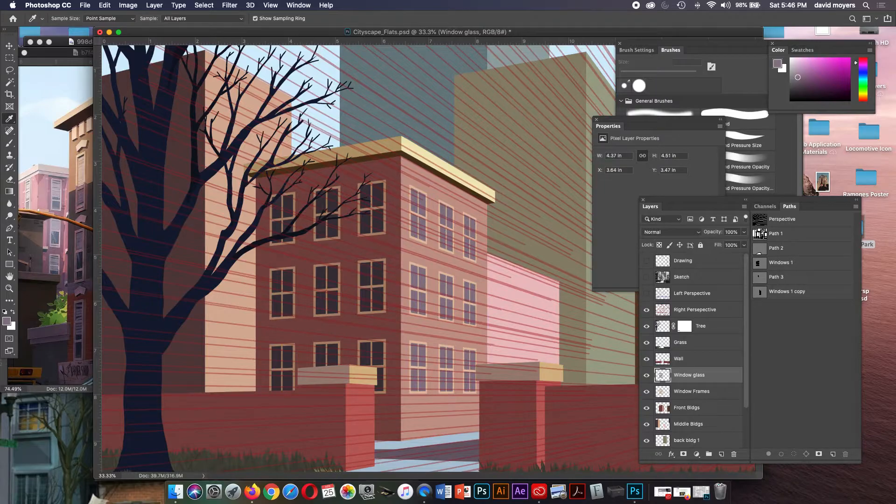
- Show the Sketch layer as a guide for the windows on the dark brown building
key(super+minus)
key(super+minus)
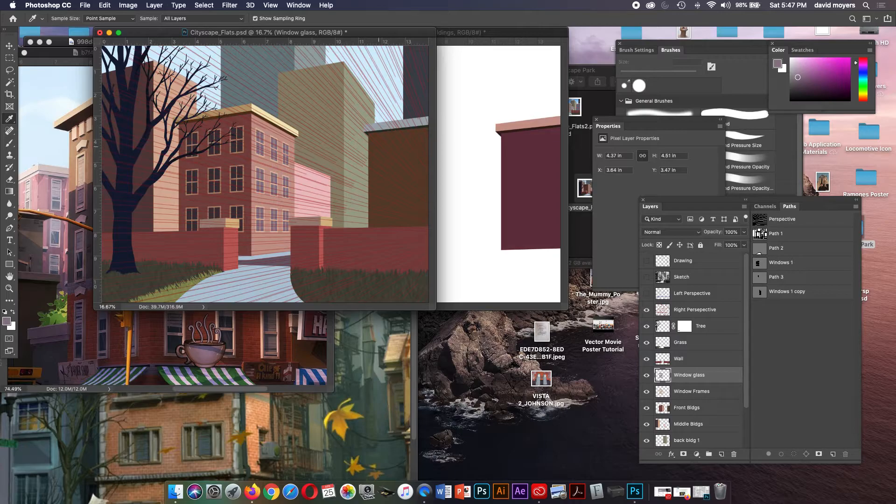
key(z)
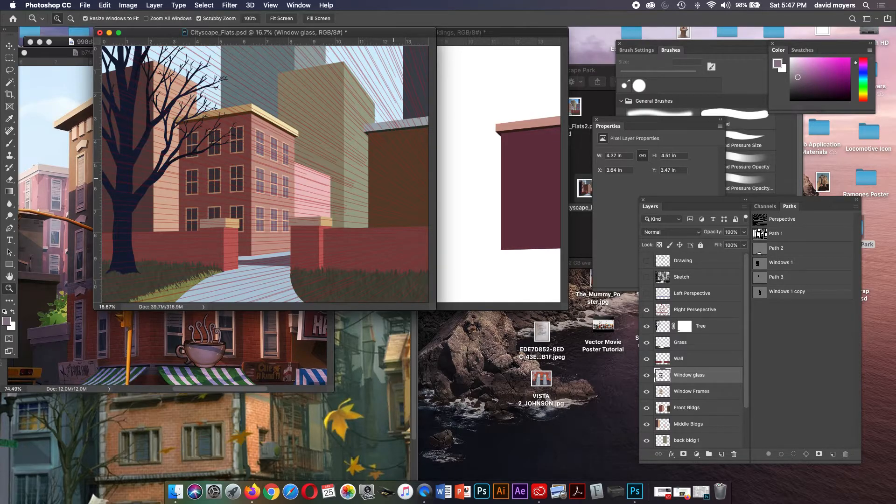
click(393, 178)
click(529, 210)
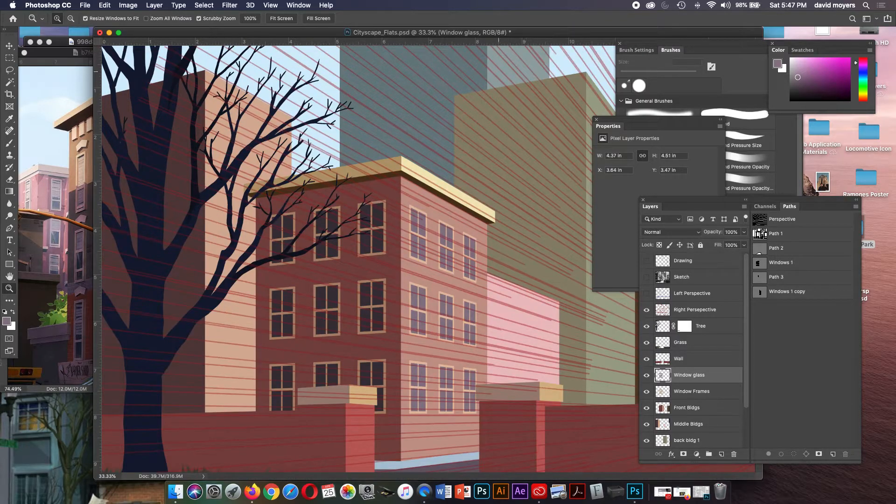
drag(549, 32, 351, 32)
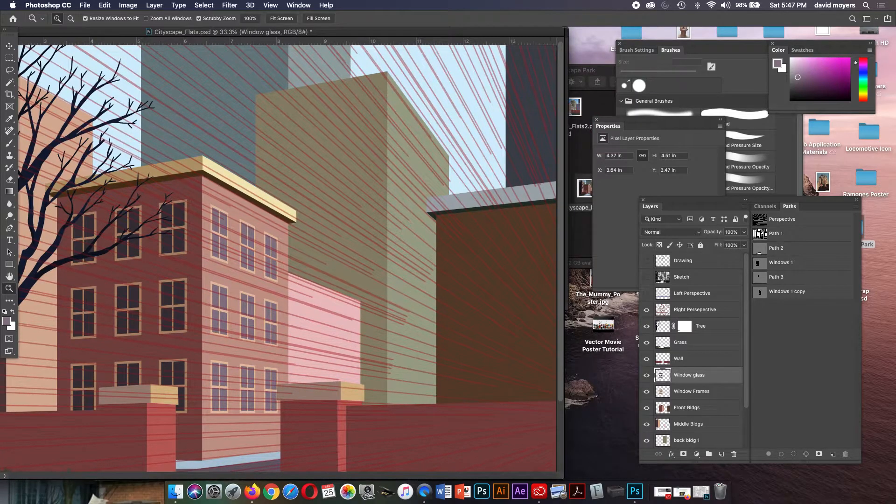
click(646, 276)
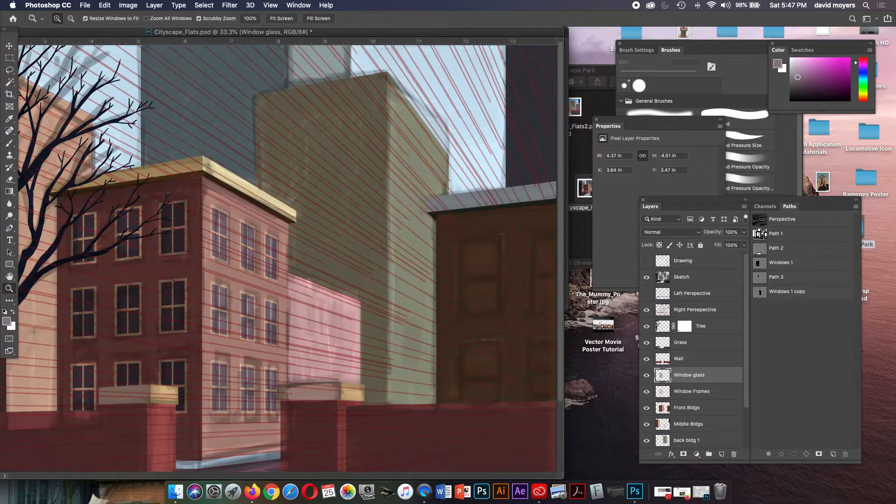
- With Window Frames active, draw a rectangular path about 262 by 494 px over the sketched upper window of the dark brown building
click(692, 391)
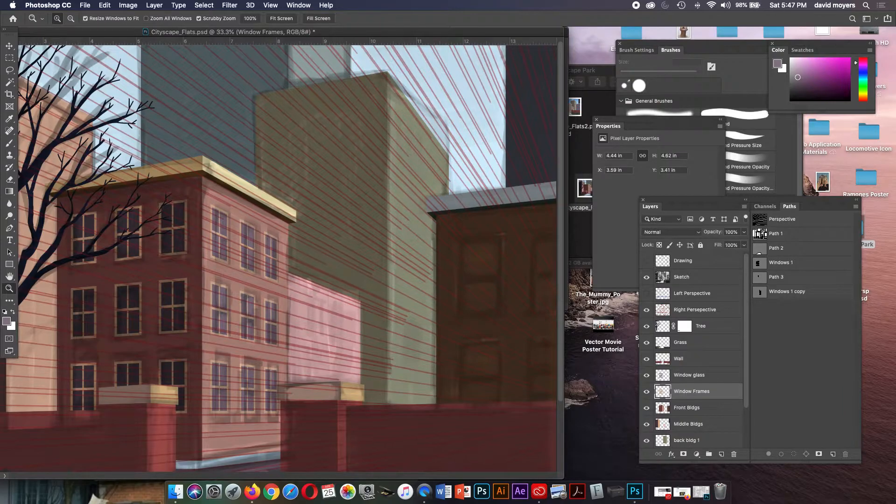
key(u)
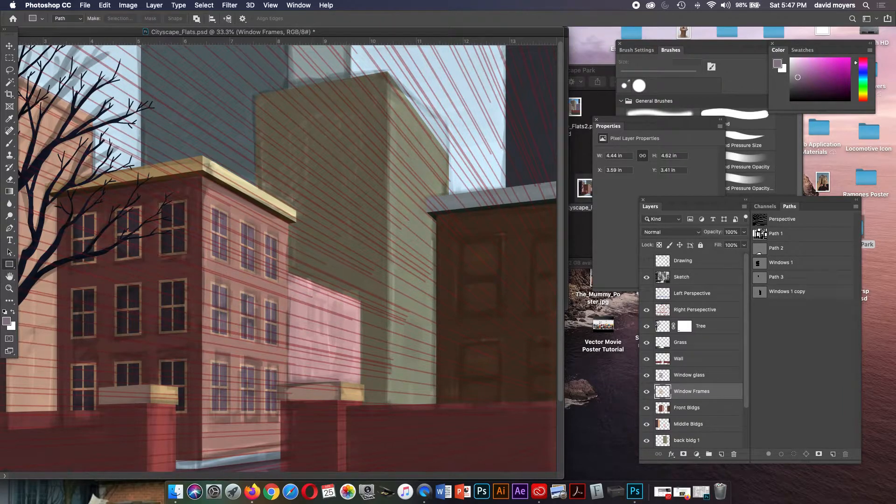
drag(459, 239, 500, 316)
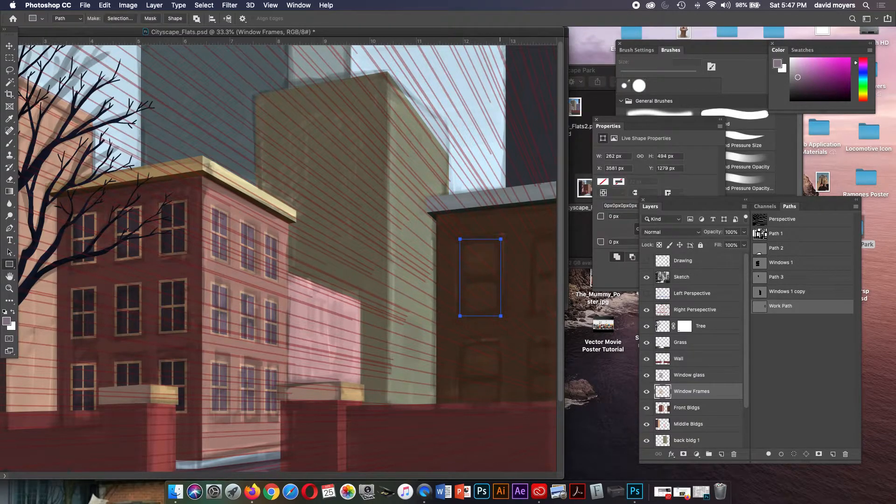
- Save the work path under the name Window 2
double_click(781, 306)
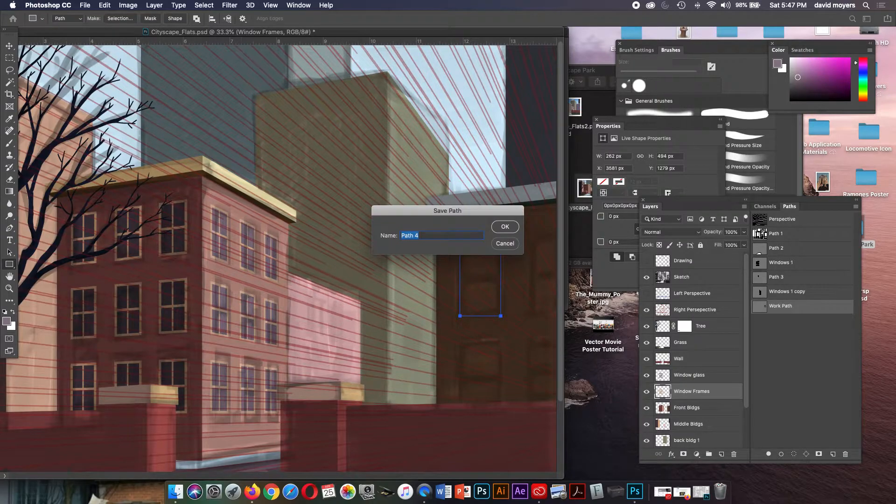
text(Widow\)
key(BackSpace)
key(BackSpace)
key(BackSpace)
key(BackSpace)
key(BackSpace)
text(ndow 2)
key(Return)
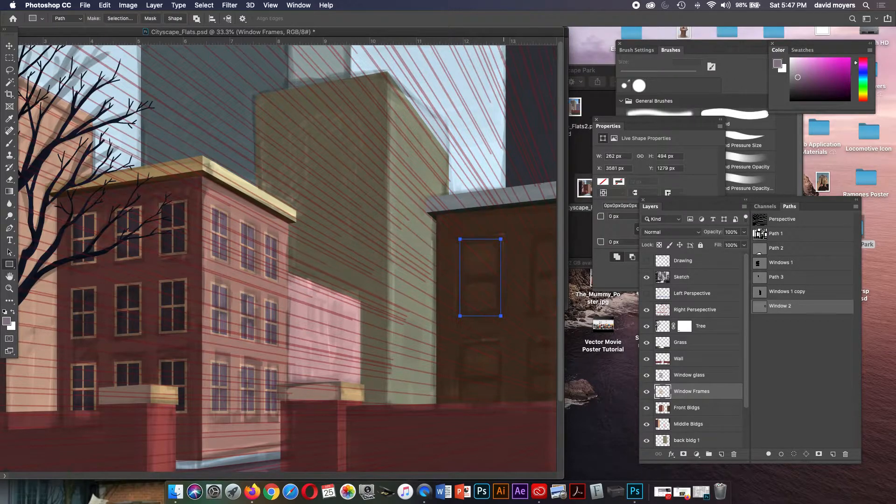
- Duplicate the window rectangle in place and scale the copy down to about 222 by 449 px as the inner frame edge
key(super+c)
key(super+t)
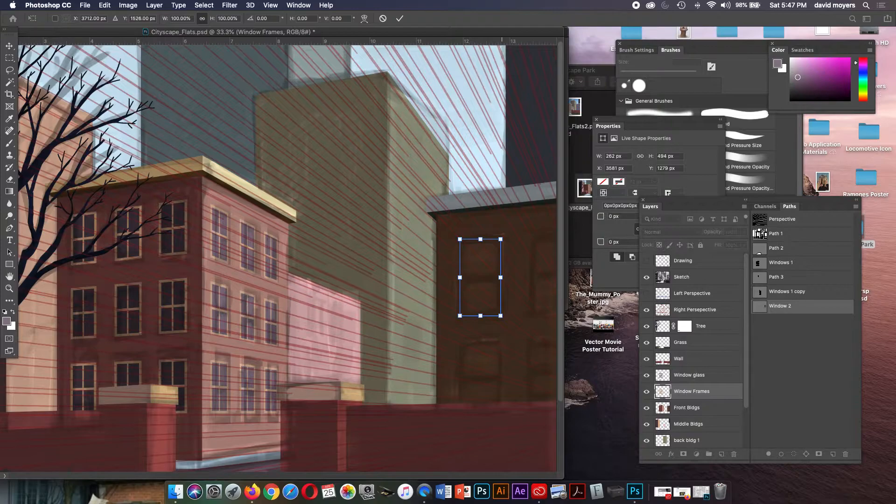
drag(500, 239, 494, 242)
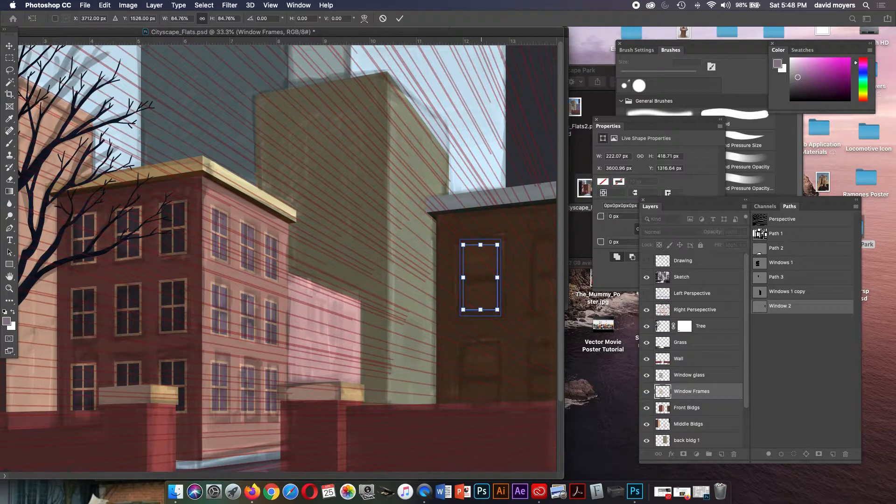
drag(481, 309, 480, 312)
key(super+z)
drag(480, 309, 480, 311)
drag(480, 245, 480, 242)
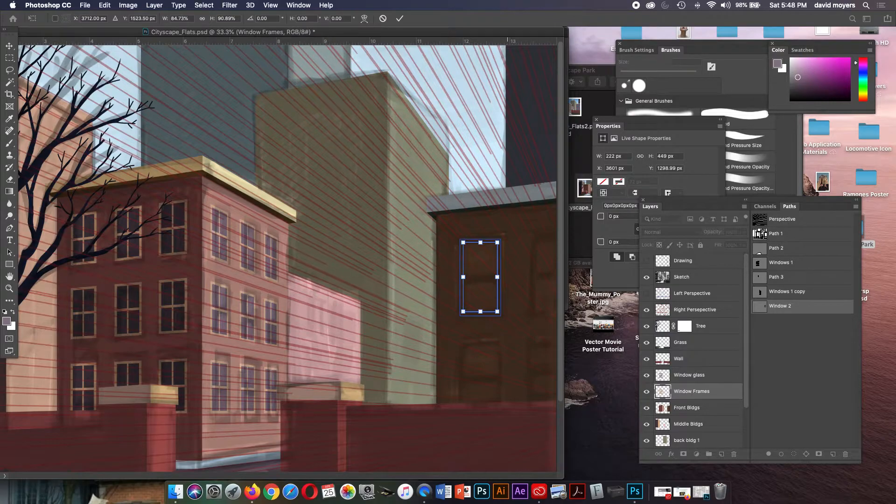
key(Return)
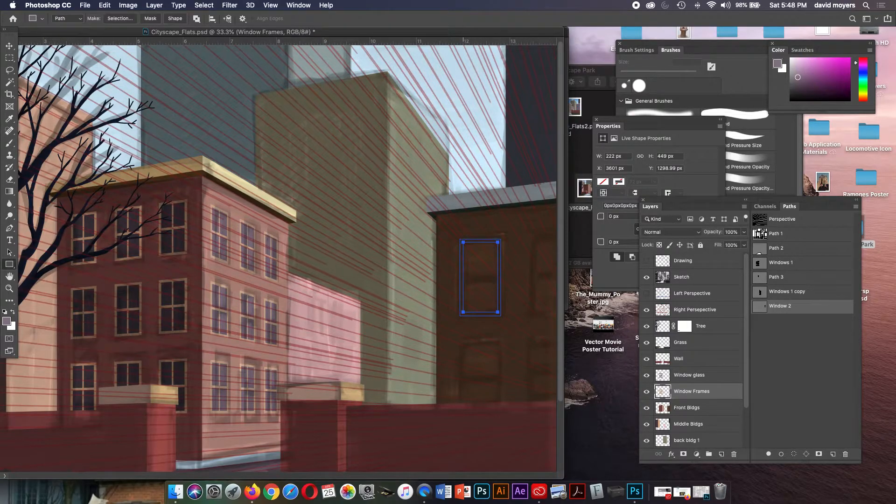
- Draw a horizontal crossbar rectangle about 244 by 29 px across the middle of the Window 2 frame
drag(461, 277, 500, 283)
key(z)
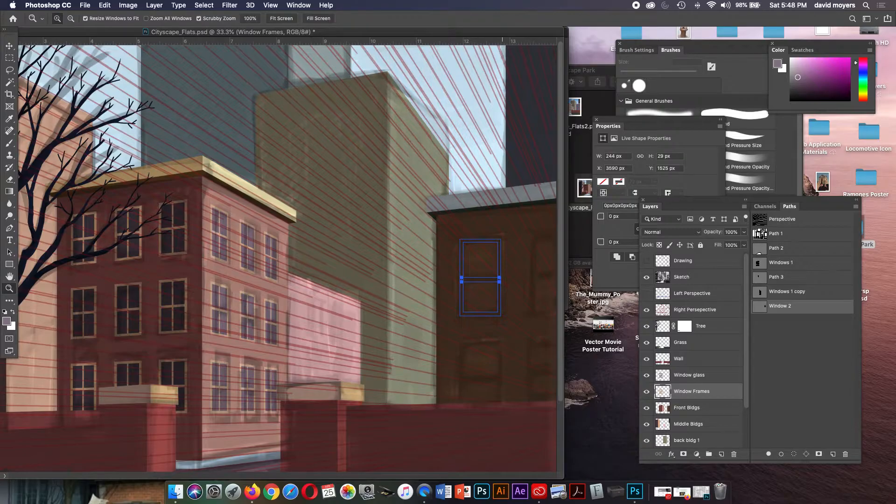
- Set the path operation of the crossbar rectangle in the dark brown building's window outline to Subtract Front Shape
click(502, 279)
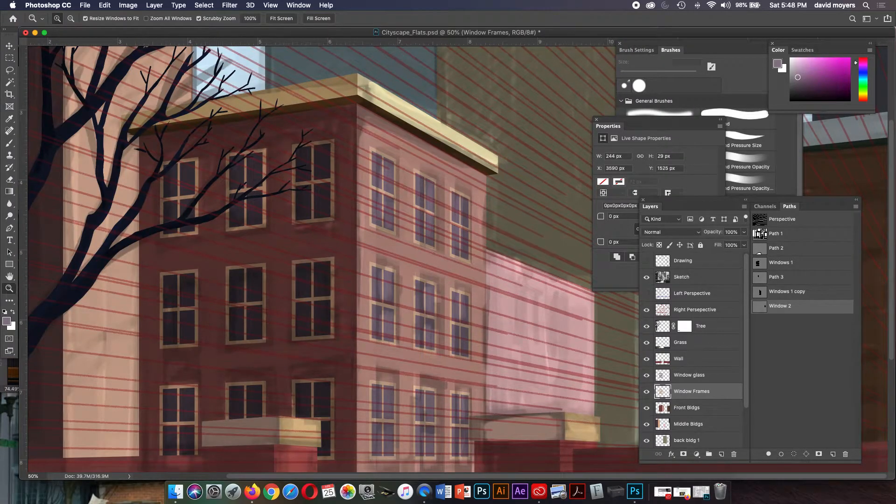
drag(569, 33, 274, 35)
drag(464, 231, 355, 183)
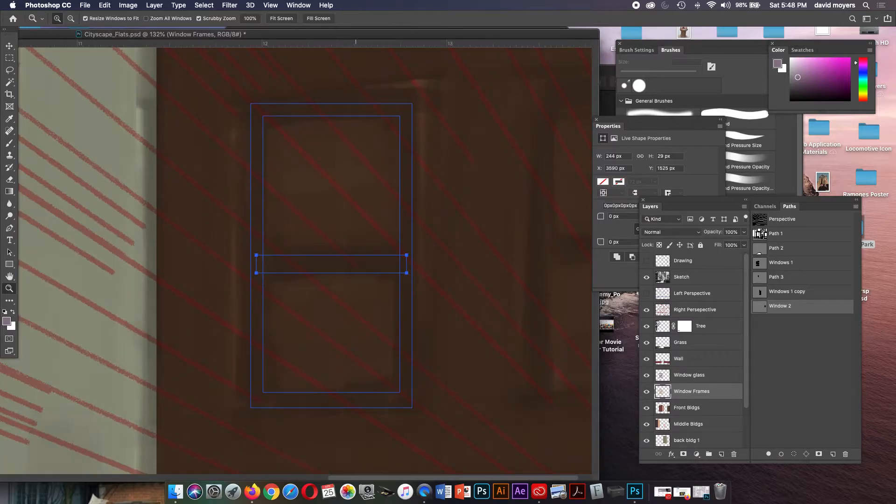
key(a)
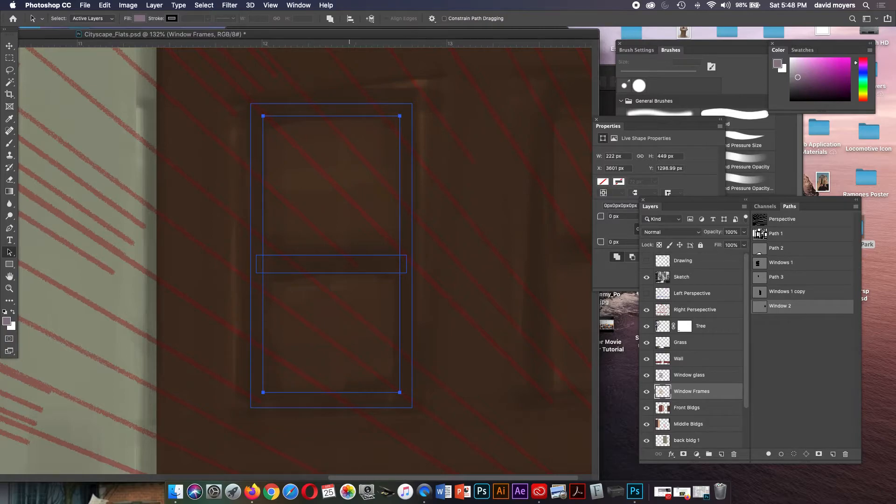
click(331, 19)
click(331, 19)
click(338, 260)
click(329, 19)
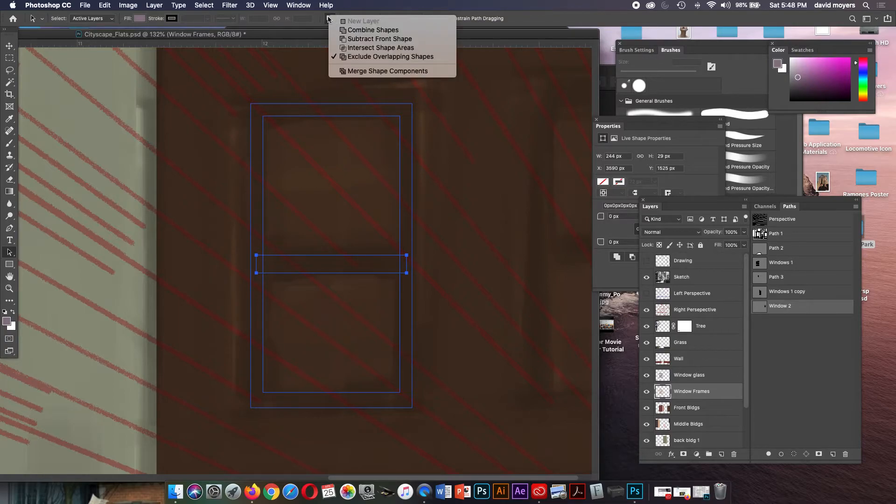
click(351, 41)
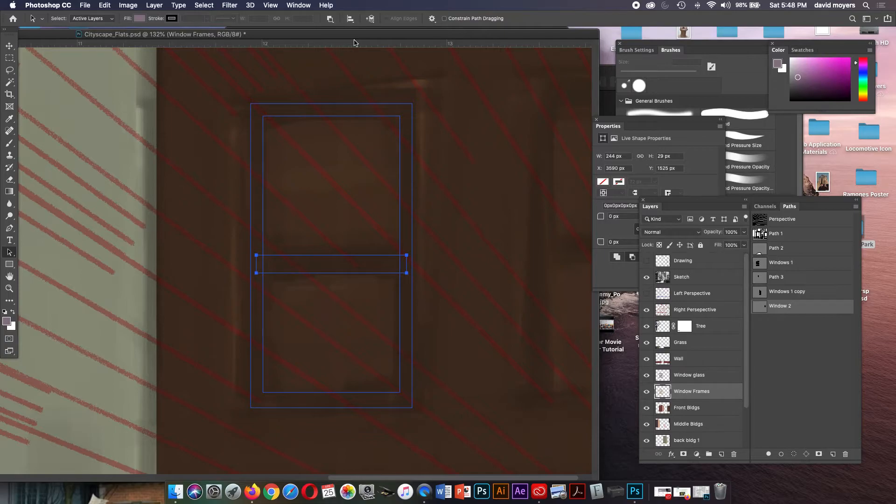
- Merge the inner frame rectangle and crossbar into one regular path, and turn off further live-shape conversion warnings
click(337, 119)
shift+click(321, 255)
click(330, 20)
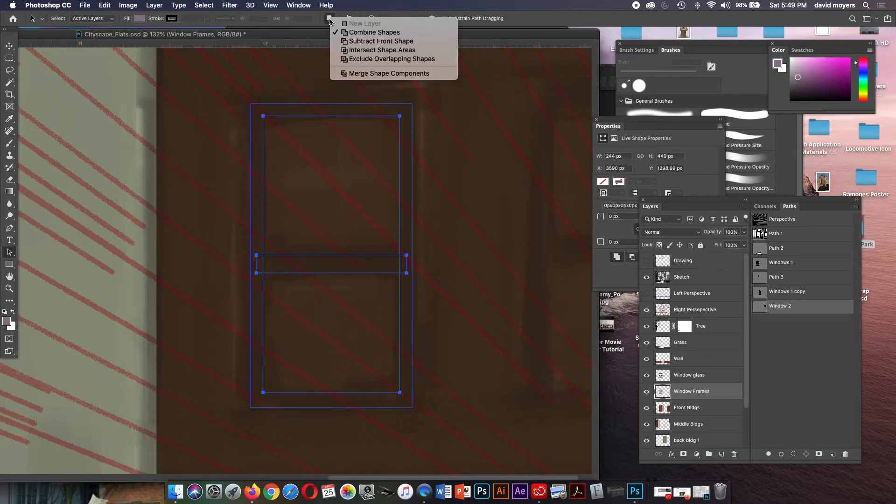
click(350, 75)
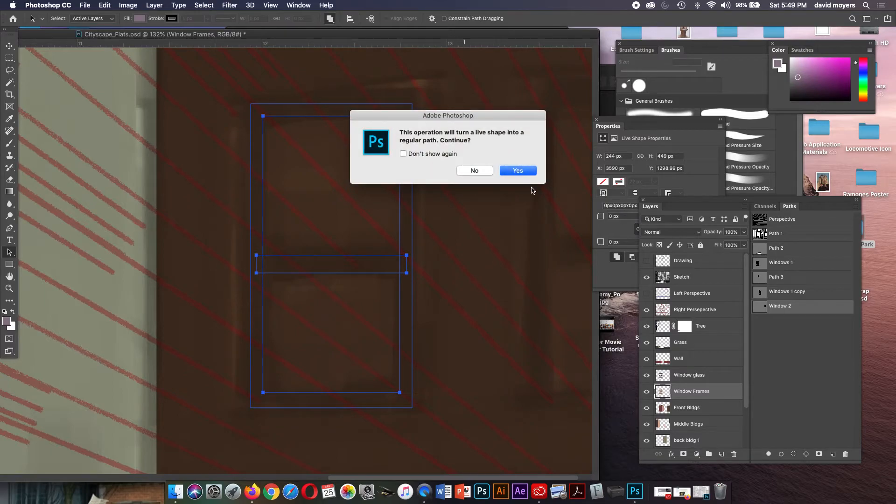
click(403, 154)
click(510, 169)
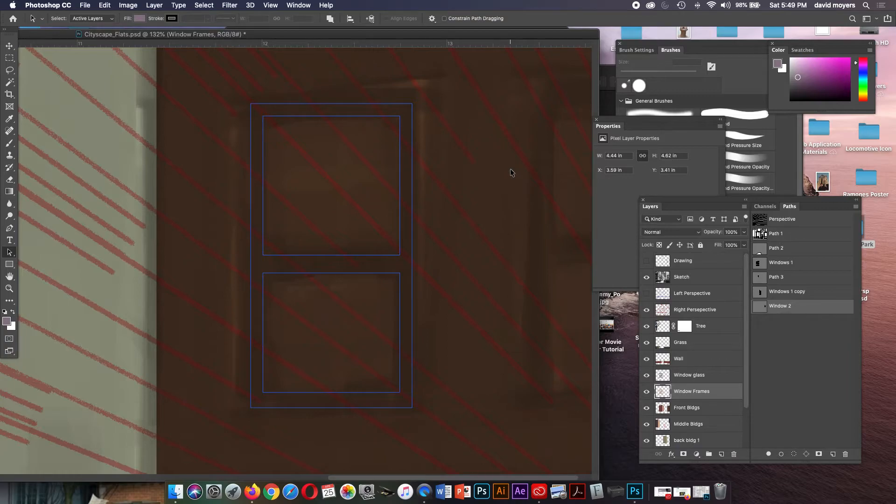
- Duplicate the saved Window 2 path
key(super+minus)
key(super+minus)
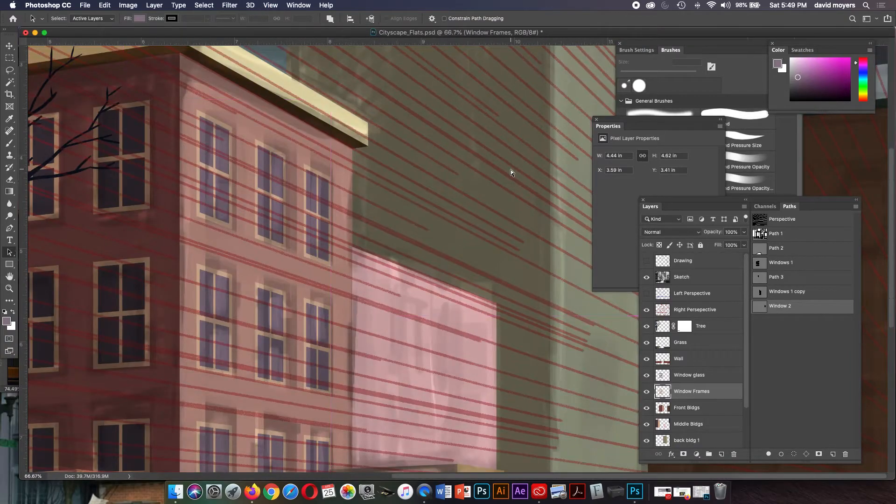
drag(524, 31, 324, 31)
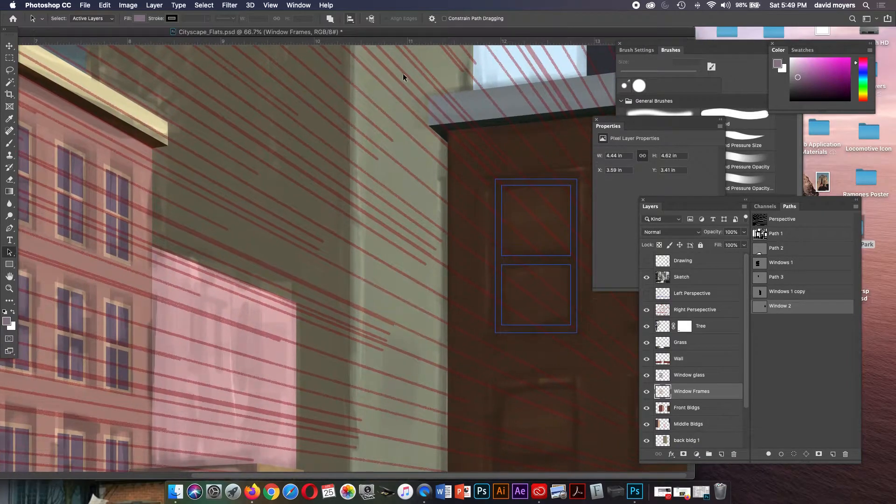
drag(482, 30, 430, 30)
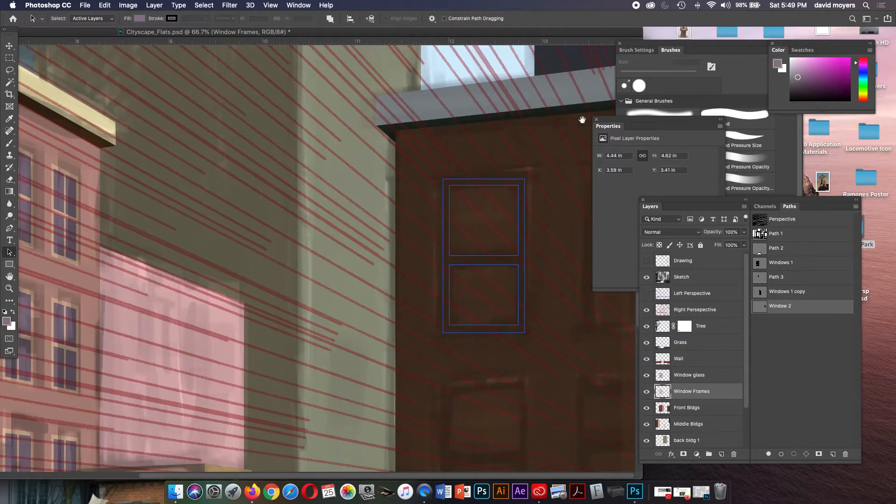
drag(797, 314, 834, 454)
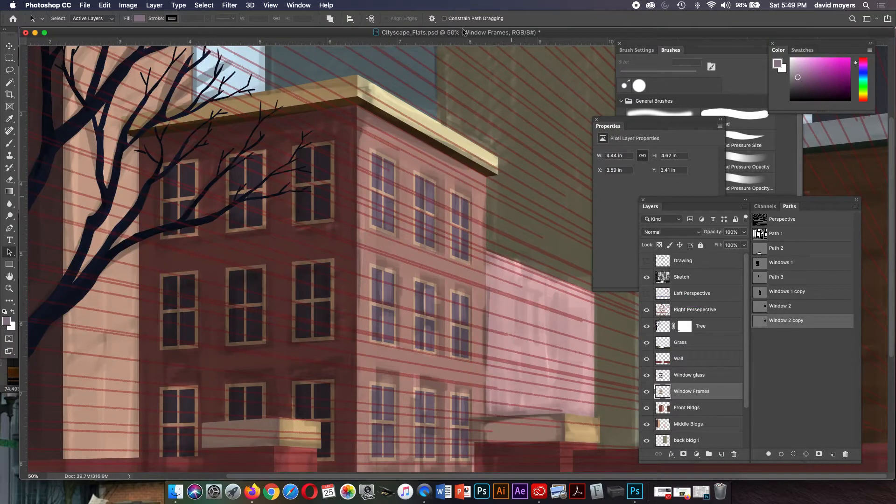
- Copy the window outline horizontally onto the second sketched upper window of the dark brown building, within the duplicated path
key(super+minus)
key(super+minus)
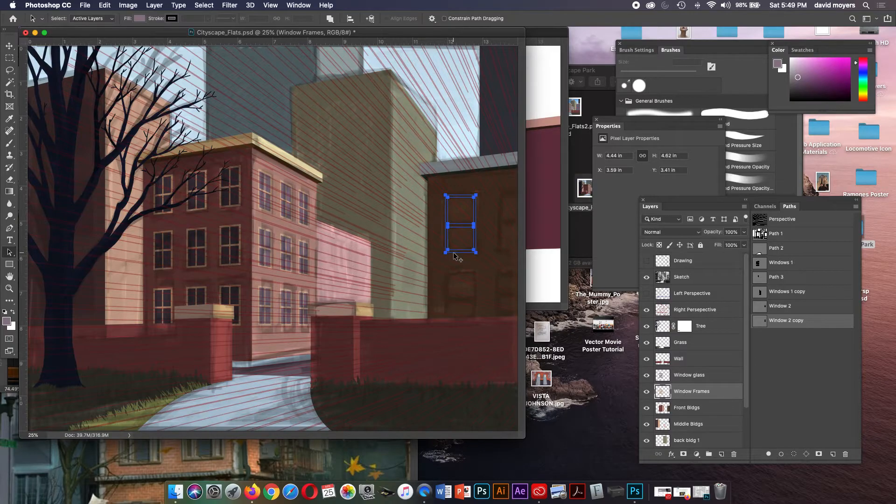
drag(454, 254, 478, 254)
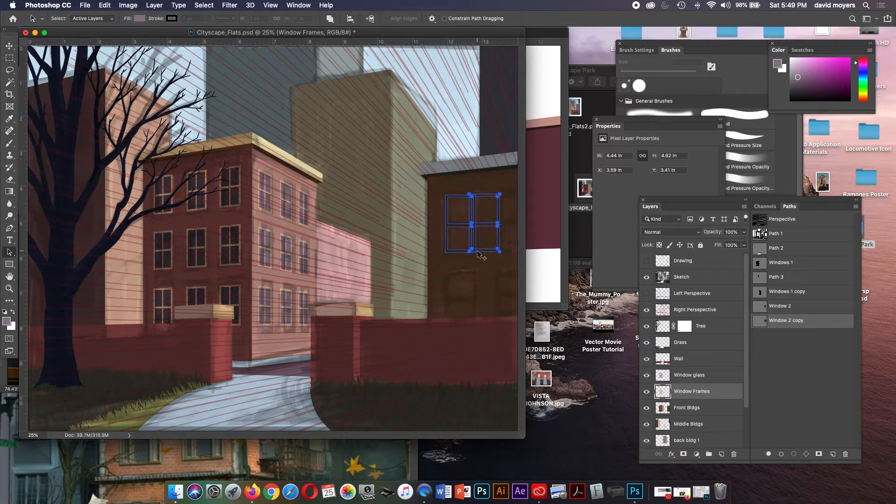
key(super+z)
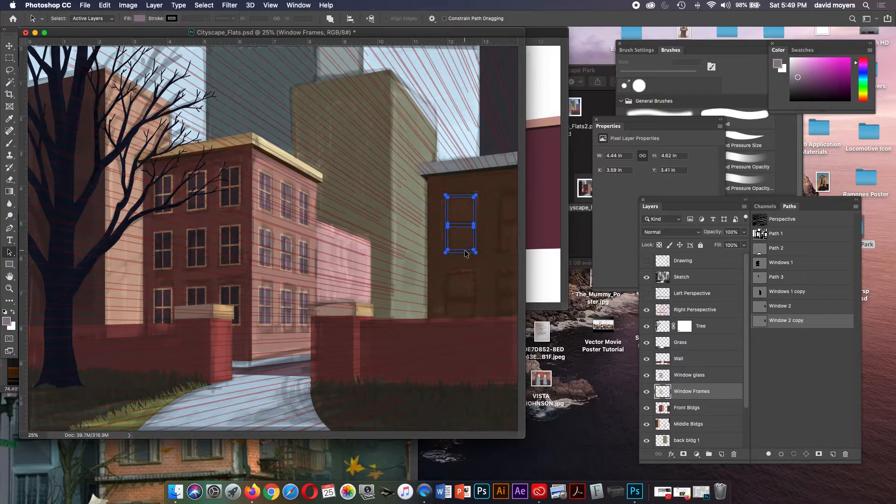
drag(463, 256, 508, 252)
key(super+z)
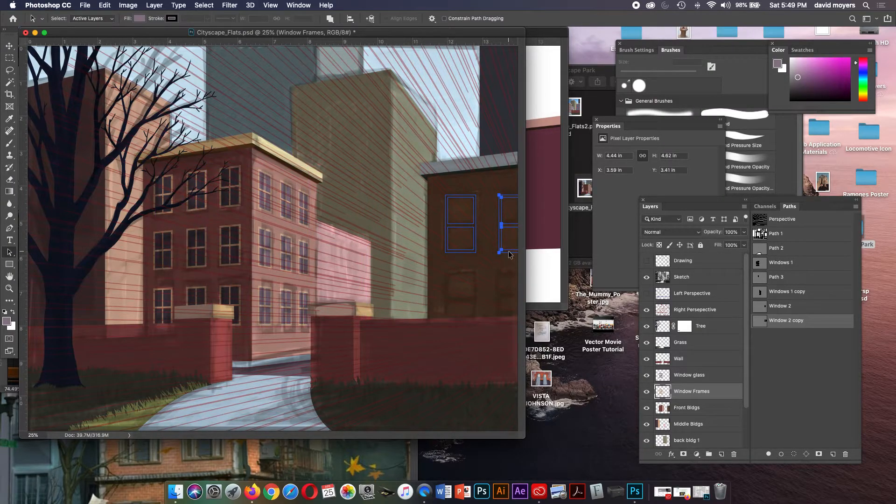
- Select both upper window outlines and copy them about 2.3 in straight down to form the second row
click(487, 263)
drag(437, 189, 507, 258)
mouse_move(512, 257)
mouse_down()
mouse_move(506, 289)
mouse_move(508, 262)
mouse_up()
drag(508, 256, 504, 334)
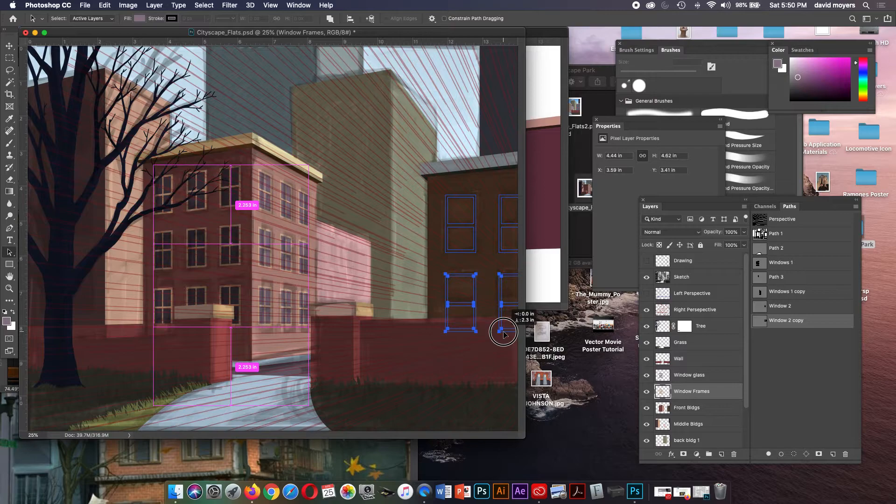
drag(503, 334, 504, 333)
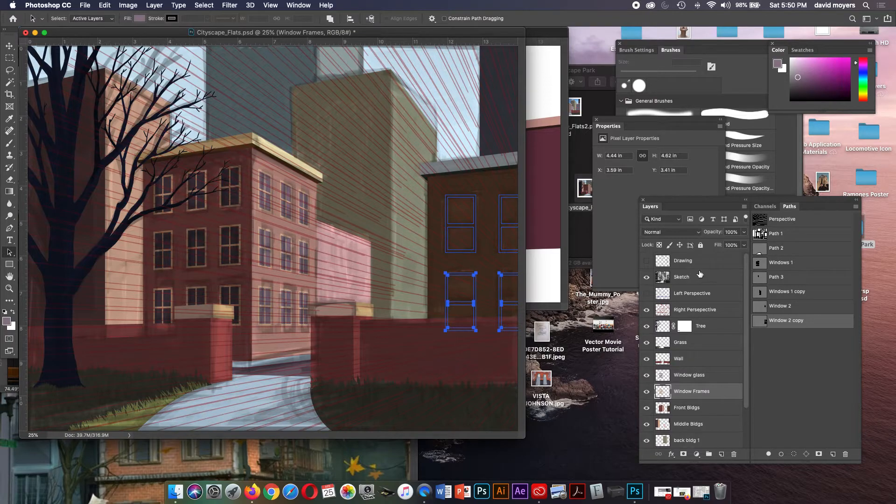
- Review the brick building's Windows 1 copy and Windows 1 paths, and return to Window 2 copy
double_click(760, 291)
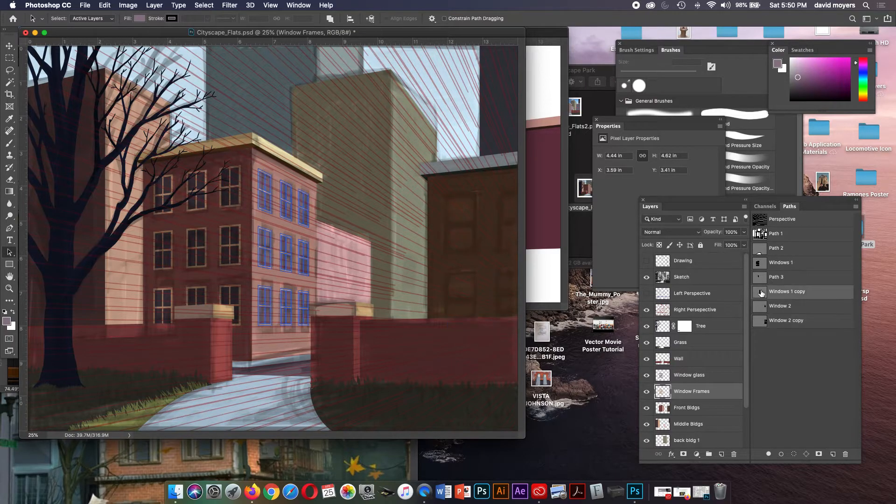
click(760, 262)
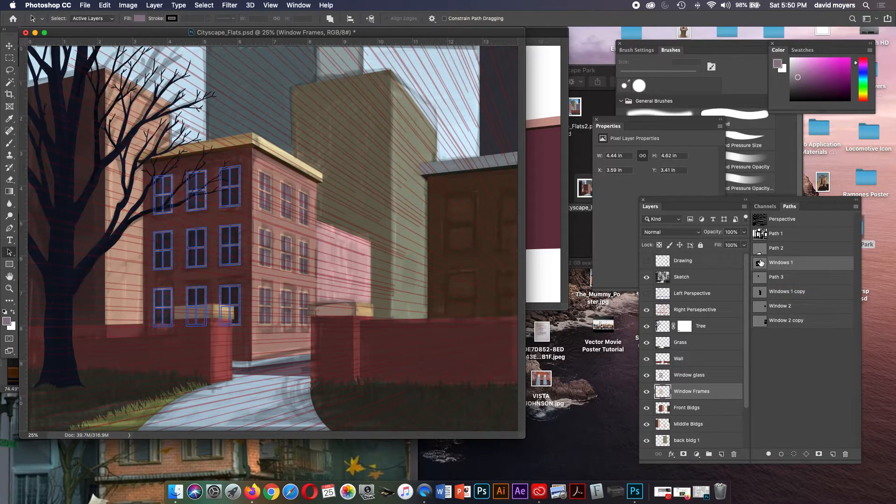
click(760, 322)
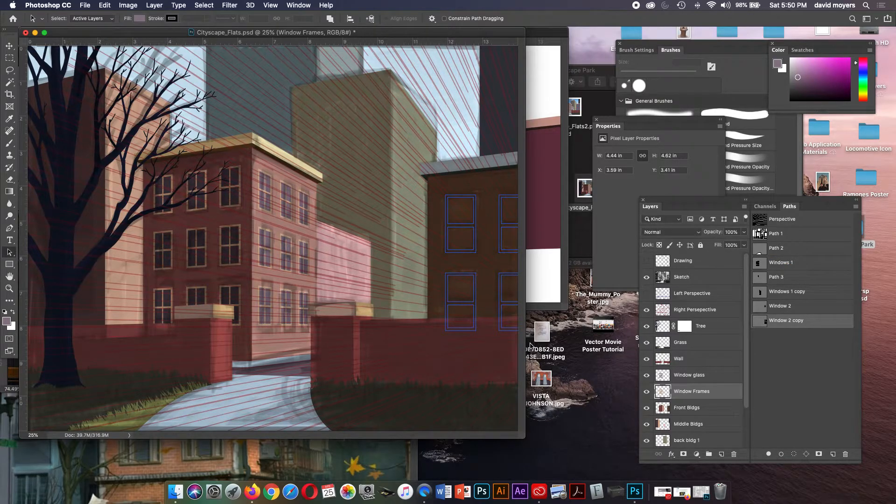
- Hide the Right Perspective and Sketch layers, and make Left Perspective visible and active
drag(523, 436, 604, 463)
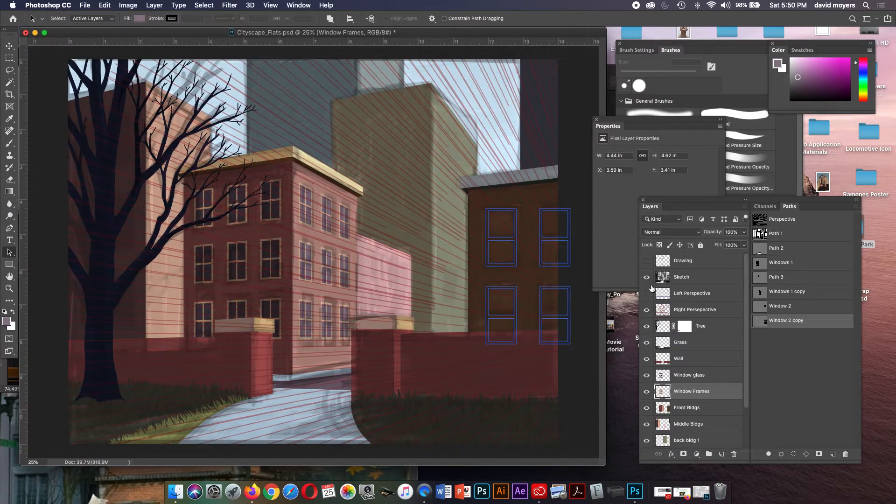
click(646, 310)
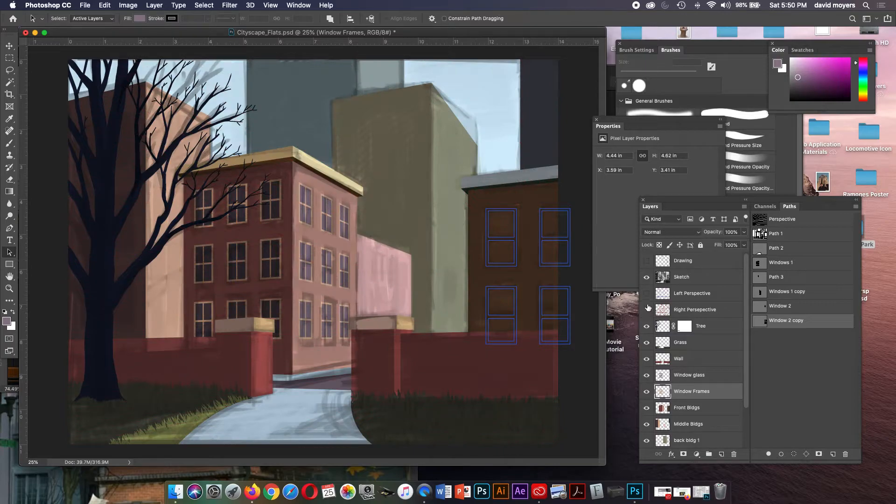
click(646, 294)
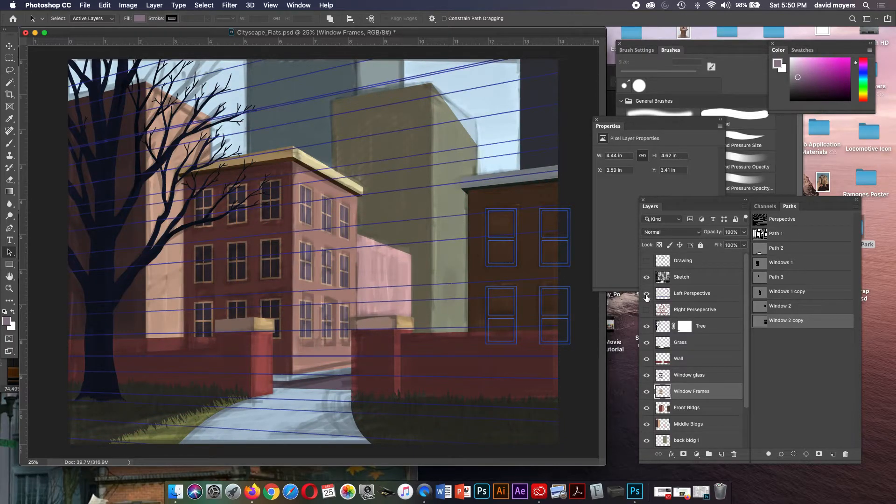
click(705, 294)
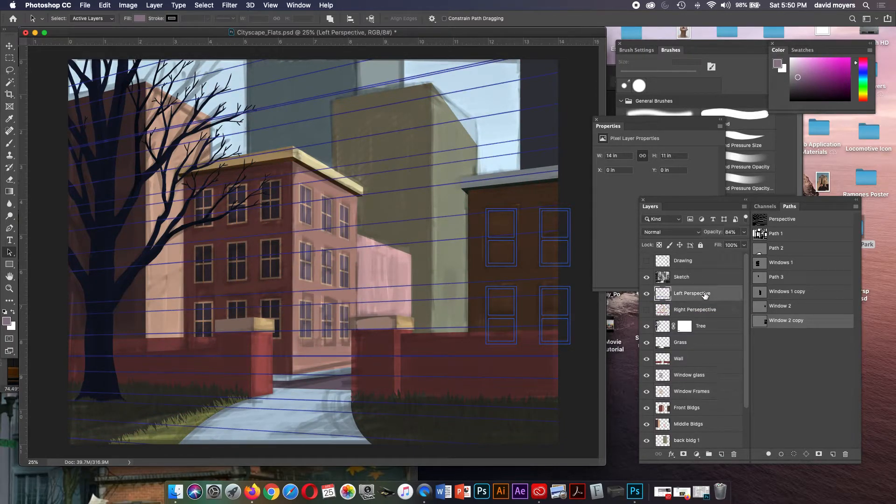
click(646, 277)
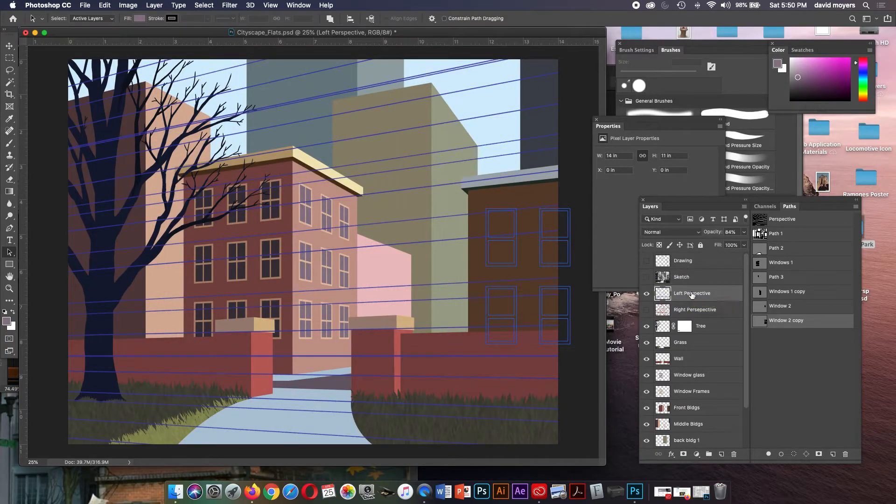
- Set the Left Perspective layer to Screen blending at 100% opacity
click(679, 232)
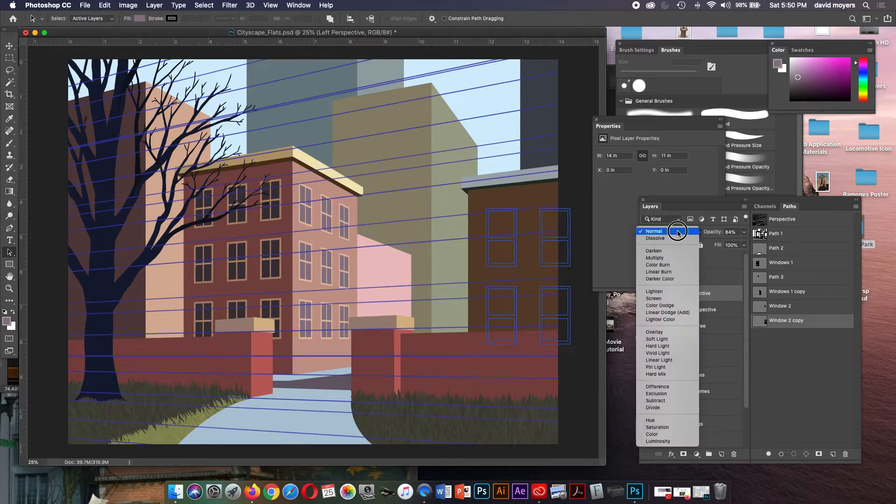
click(671, 299)
click(745, 233)
drag(739, 243, 747, 243)
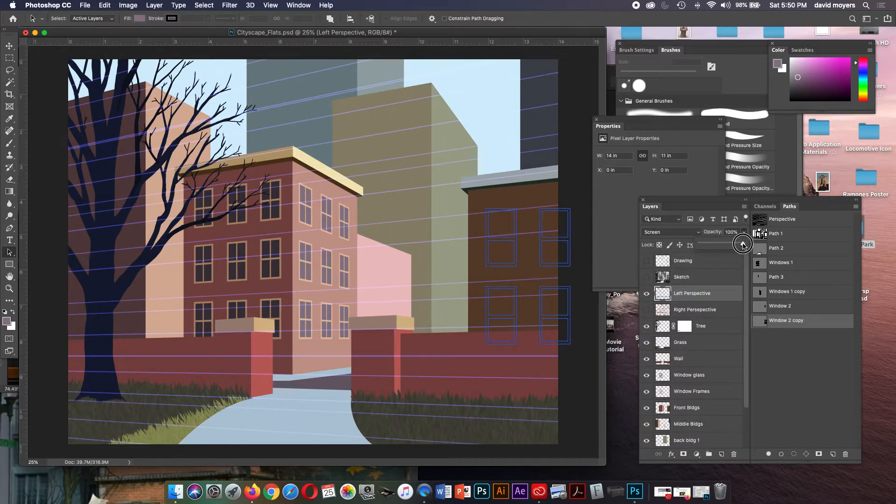
click(681, 299)
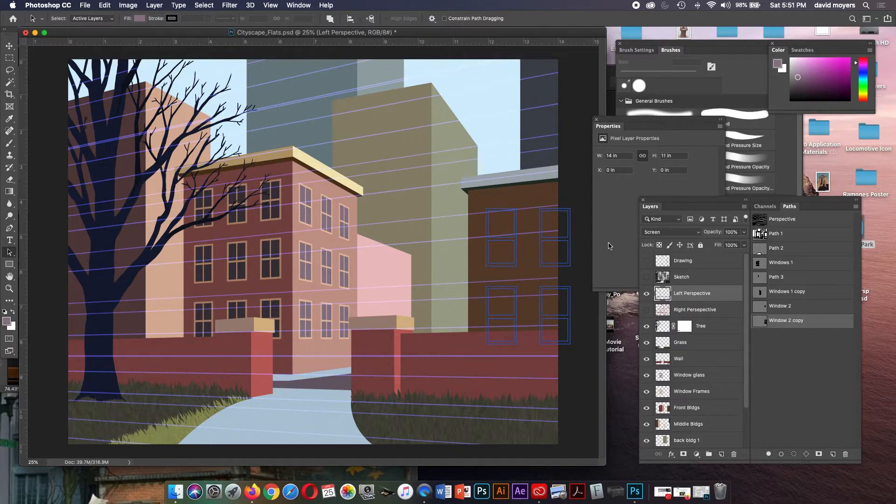
- Transform the four window outlines, raising their upper right corner so the rows follow the left perspective guides
key(super+t)
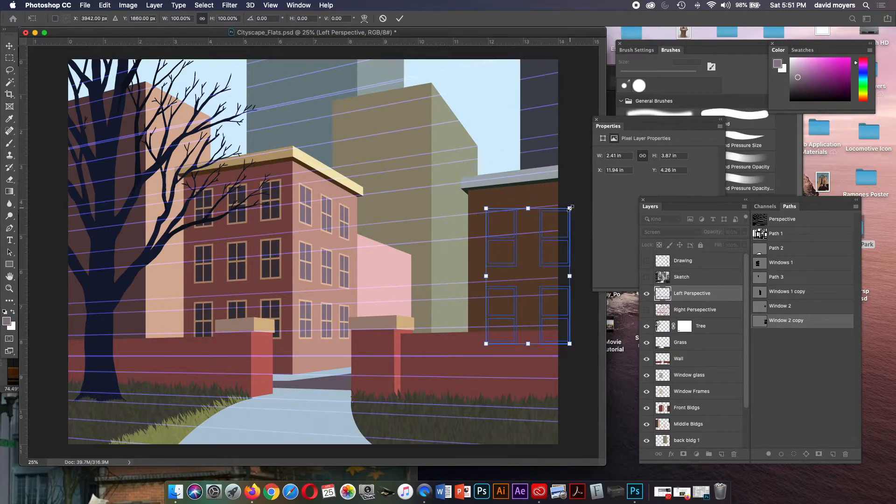
drag(570, 210, 570, 200)
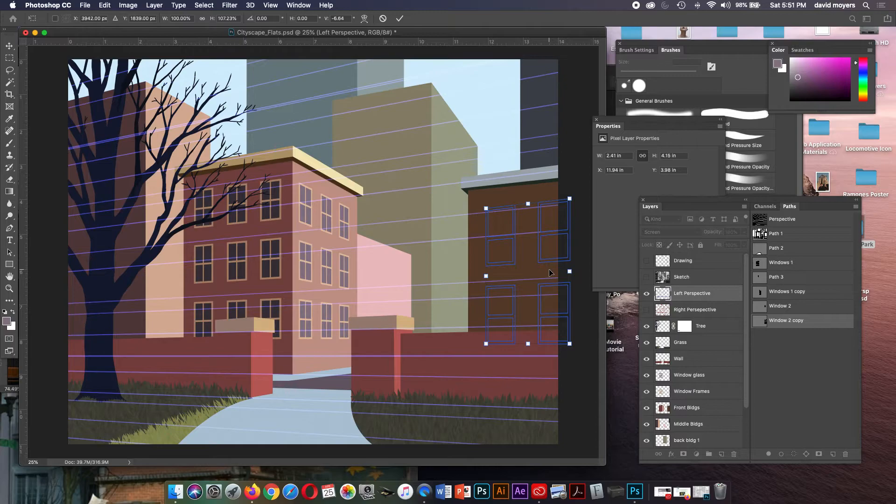
key(Return)
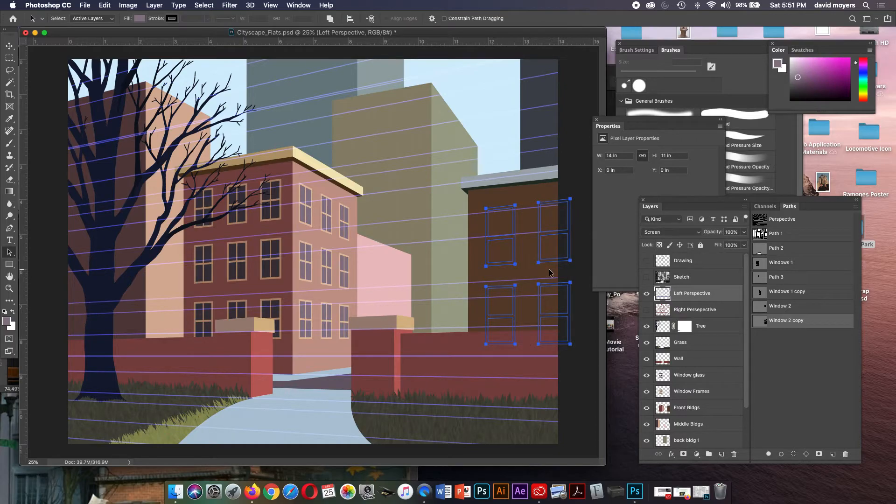
shift+click(515, 266)
shift+click(513, 284)
- Fill the four dark brown building window outlines on the Window Frames layer with the grey-blue sampled from that building's roof trim
key(i)
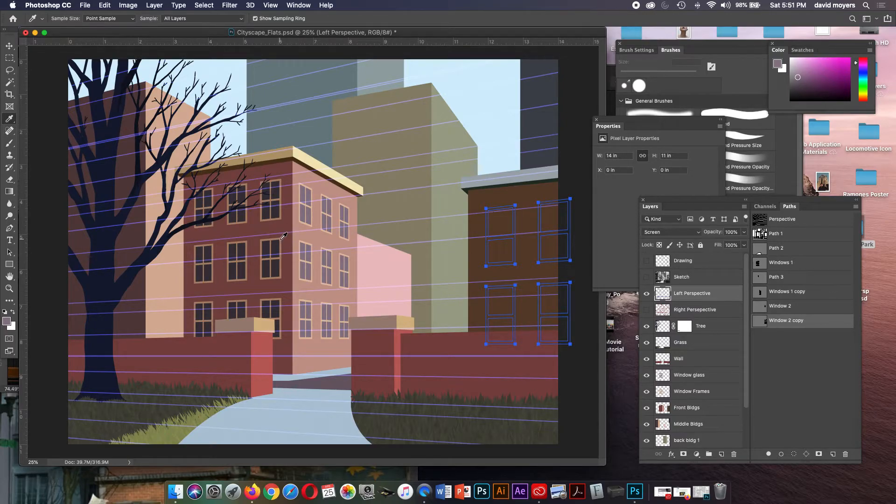
click(485, 173)
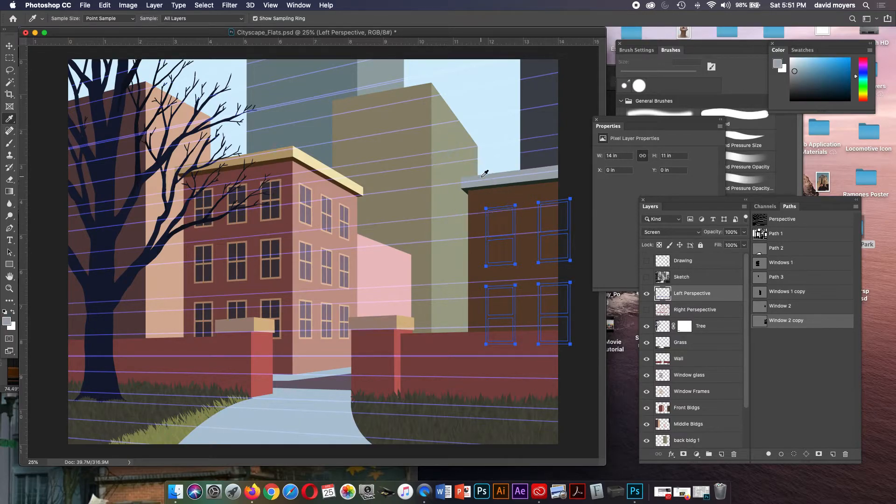
click(794, 455)
click(707, 392)
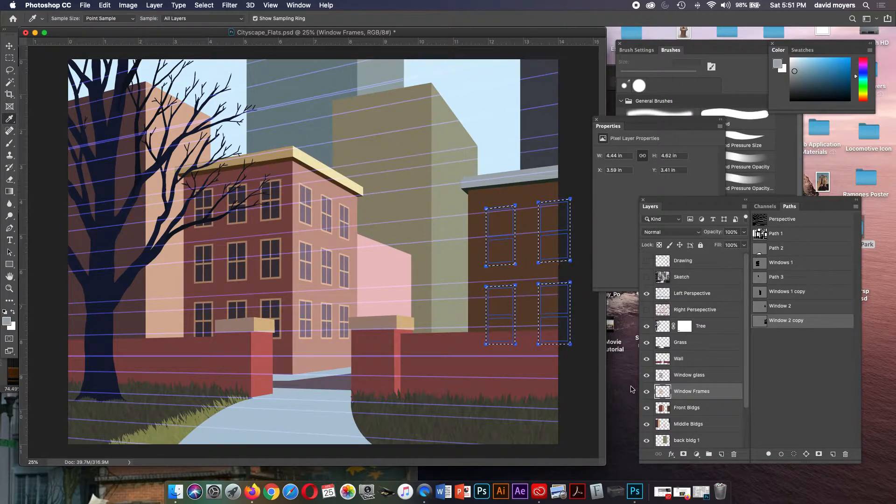
click(647, 393)
click(646, 393)
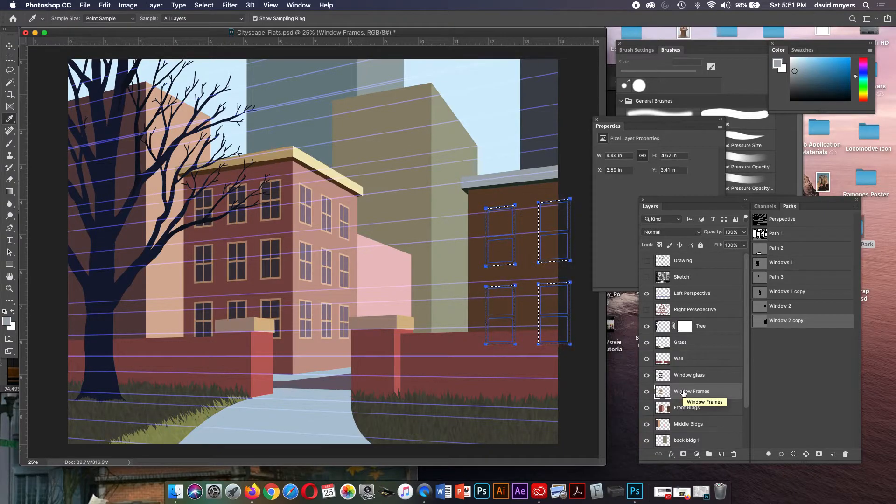
key(alt+BackSpace)
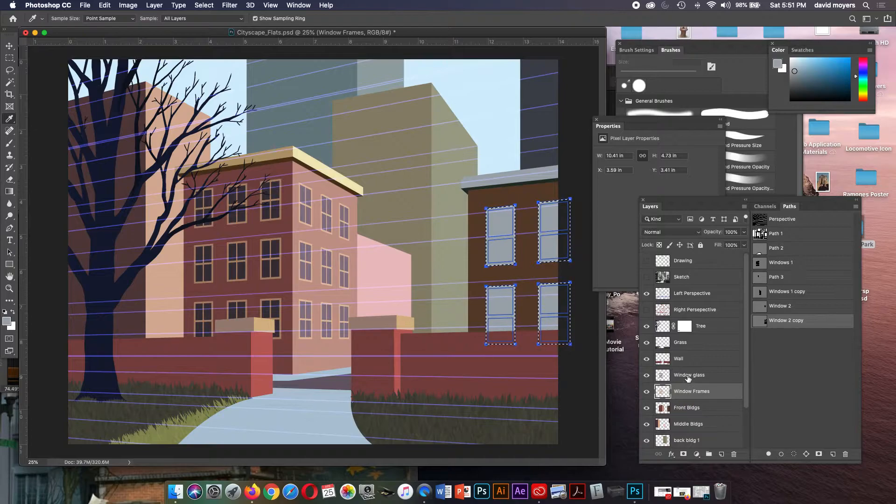
- On the Window glass layer, load the inner pane paths of the dark brown building's four windows as a selection
click(688, 378)
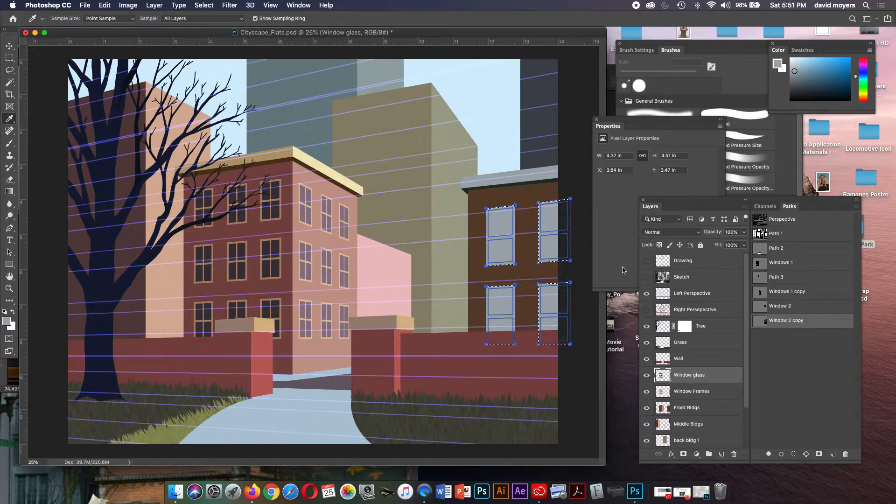
key(a)
click(552, 234)
shift+click(492, 239)
shift+click(498, 315)
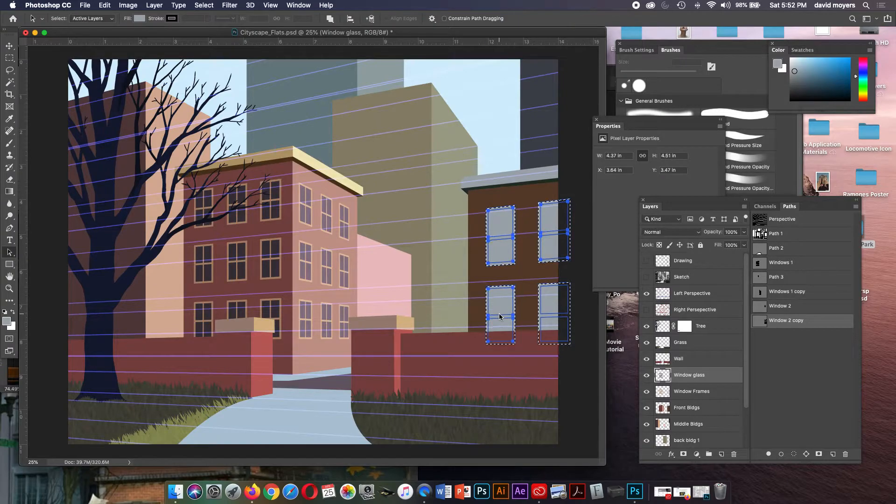
shift+click(552, 319)
click(794, 454)
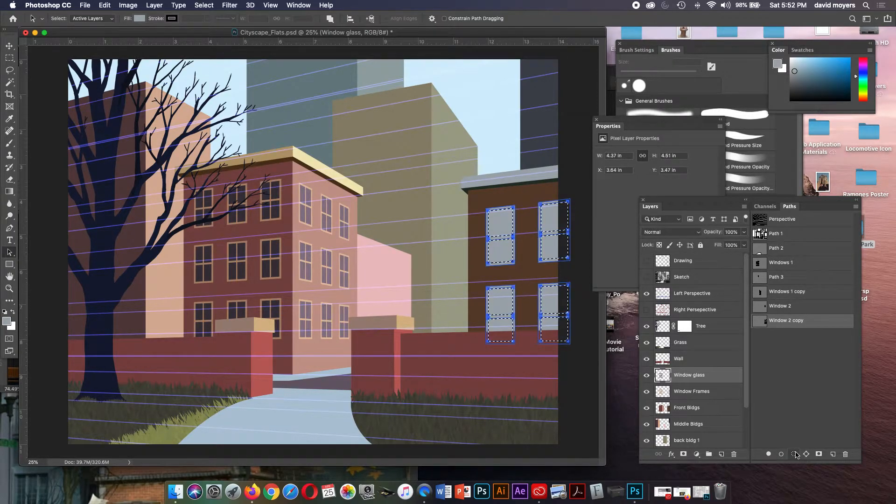
- Fill the selected panes with the dark glass color sampled from the brick building's shaded windows, then deselect the panes and path
key(i)
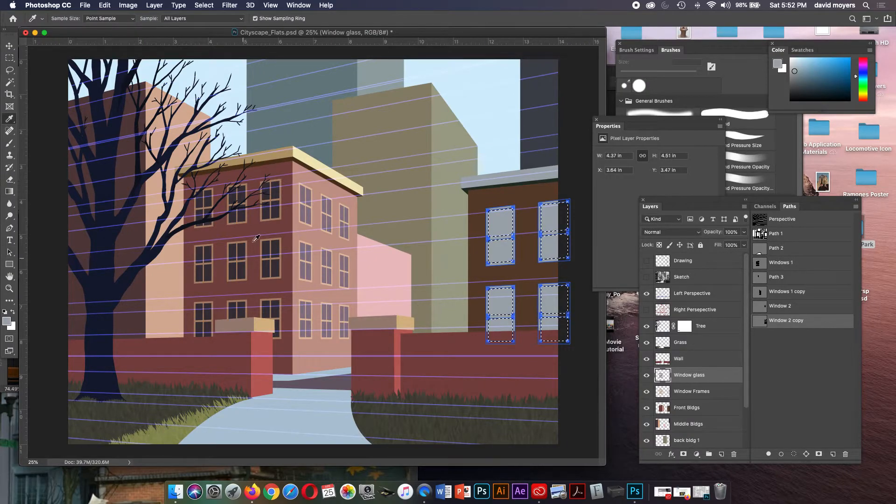
click(274, 244)
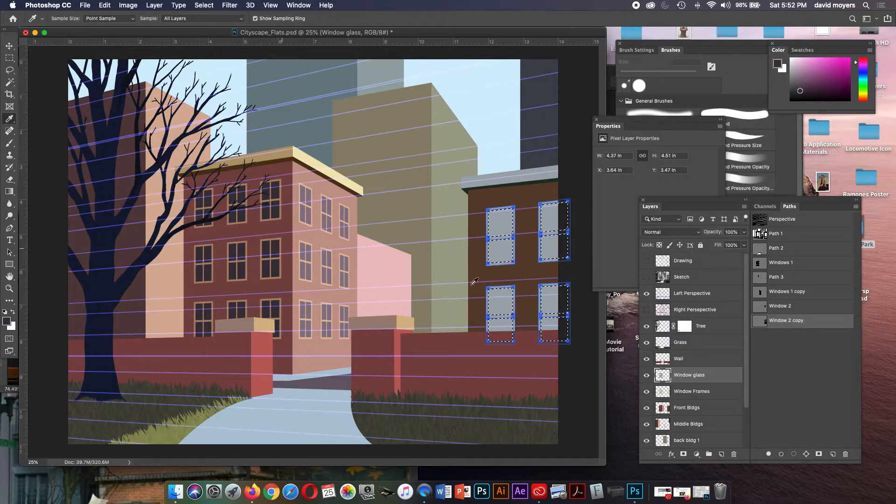
key(alt+BackSpace)
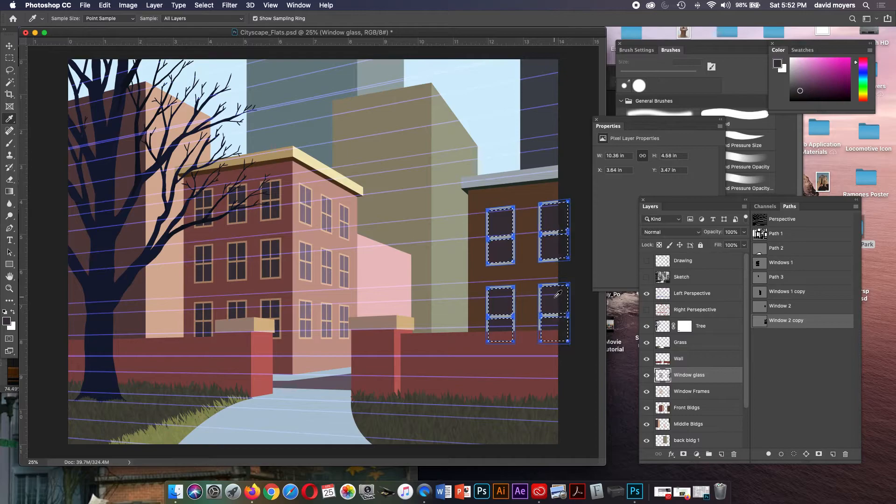
key(super+d)
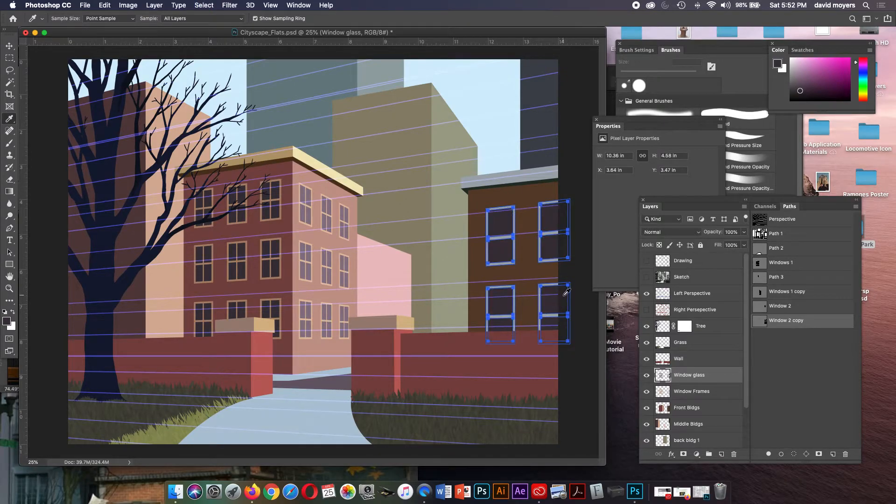
click(777, 376)
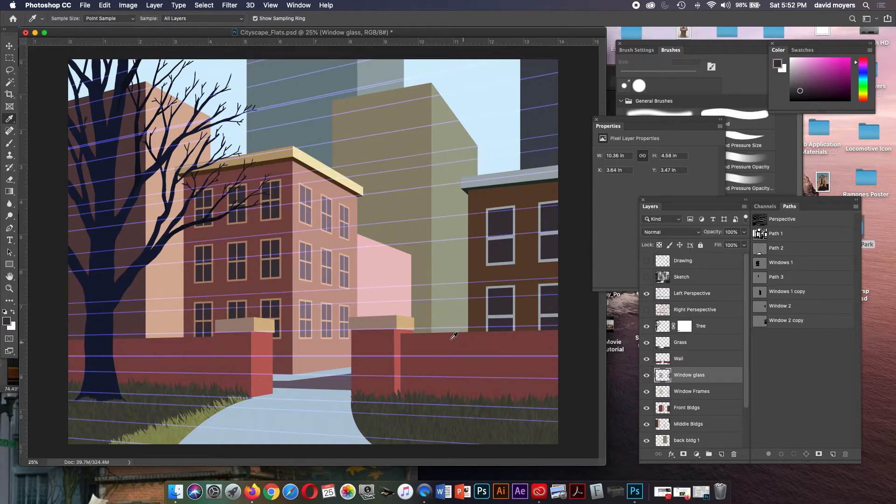
- Make the Sketch layer visible as a reference for the small pink building
key(z)
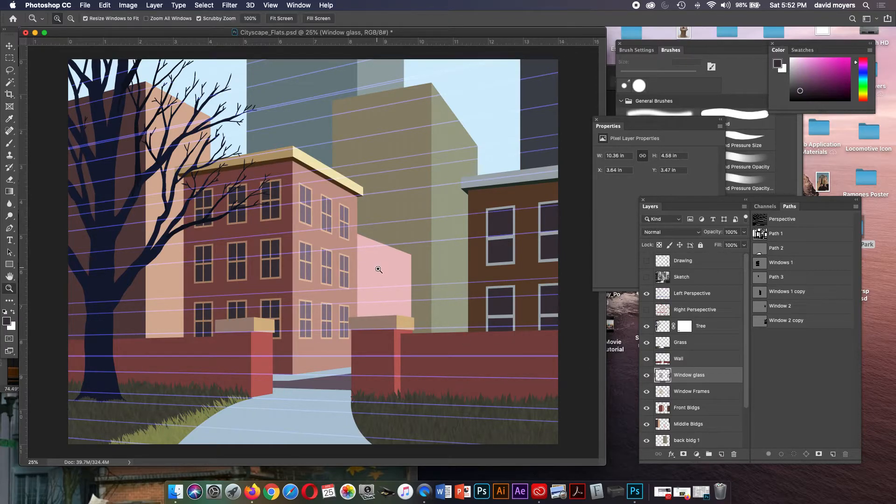
click(391, 278)
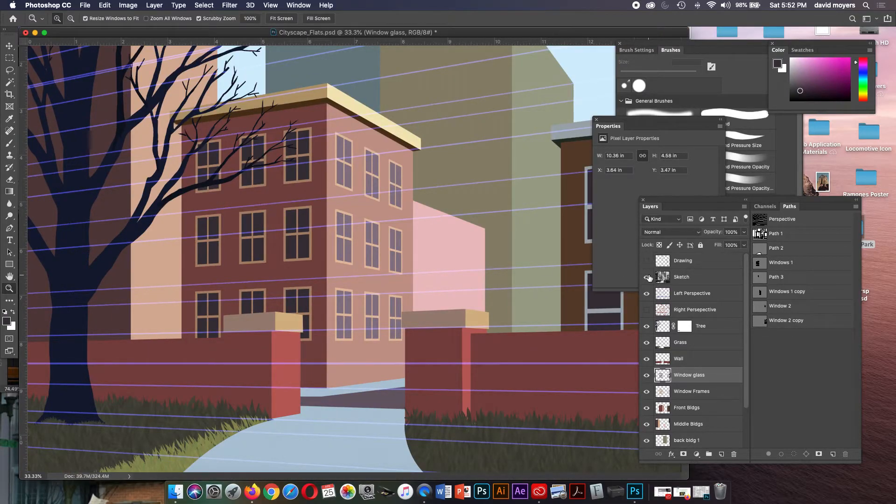
click(646, 277)
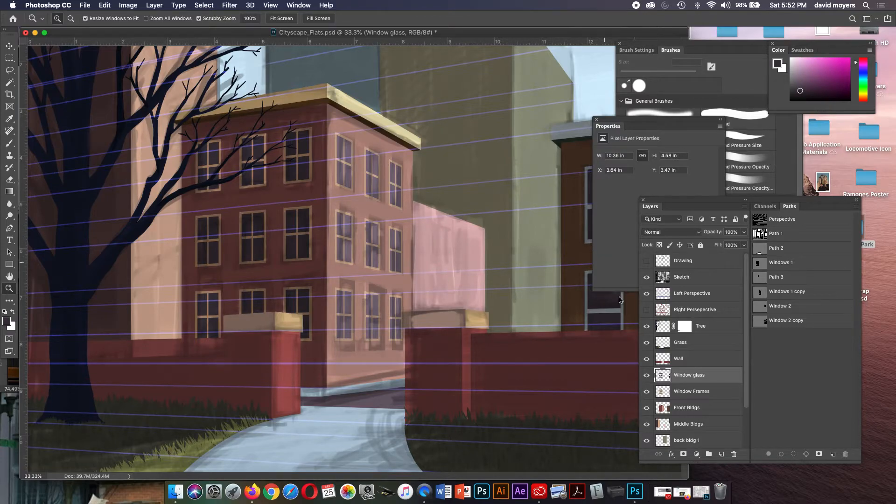
click(646, 310)
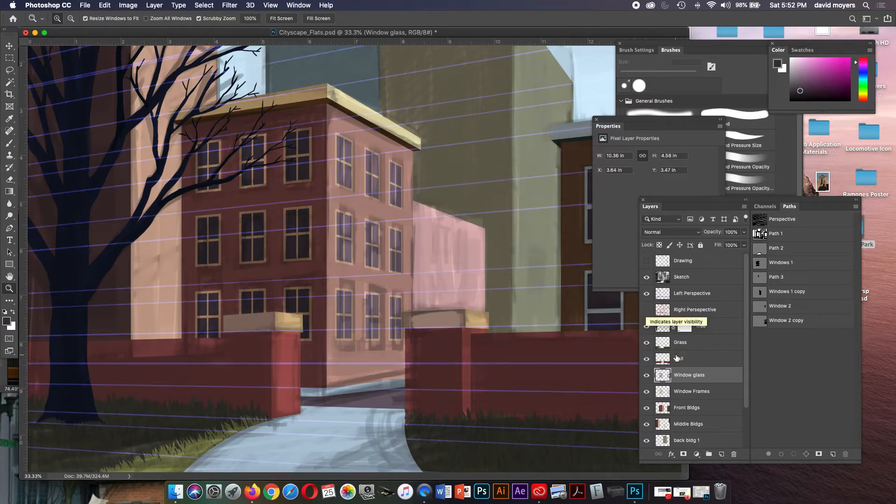
- Draw a rectangular window path about 142 by 290 px on the pink building's wall
click(481, 254)
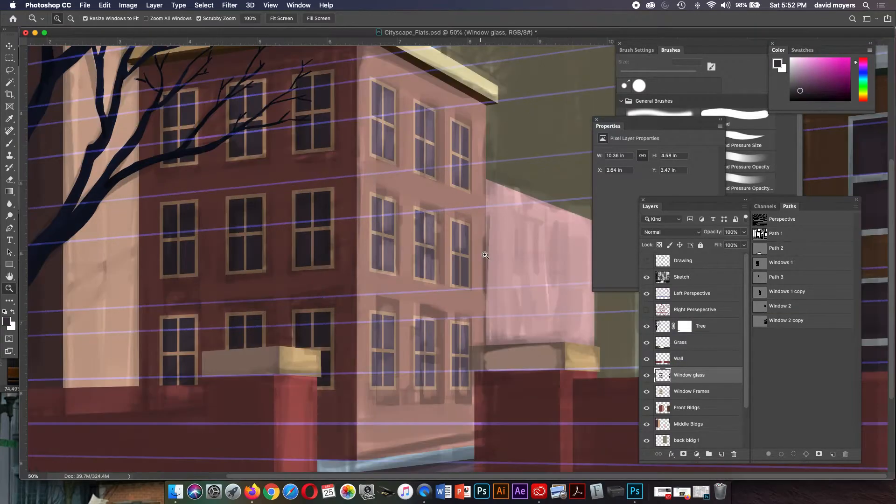
scroll(438, 243, down, 1)
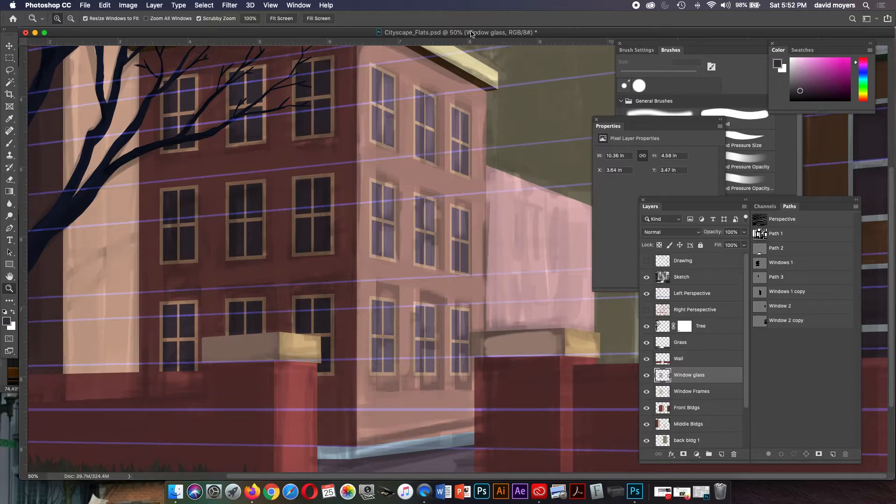
drag(472, 33, 323, 44)
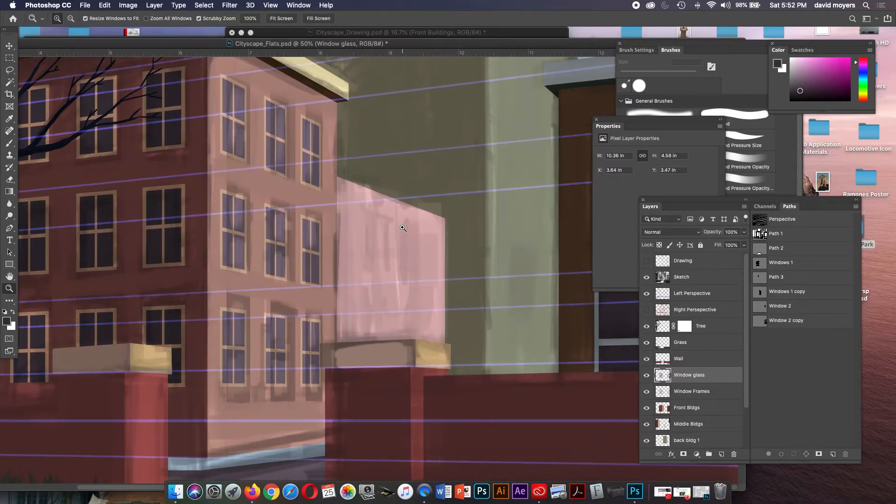
click(9, 264)
drag(353, 225, 386, 293)
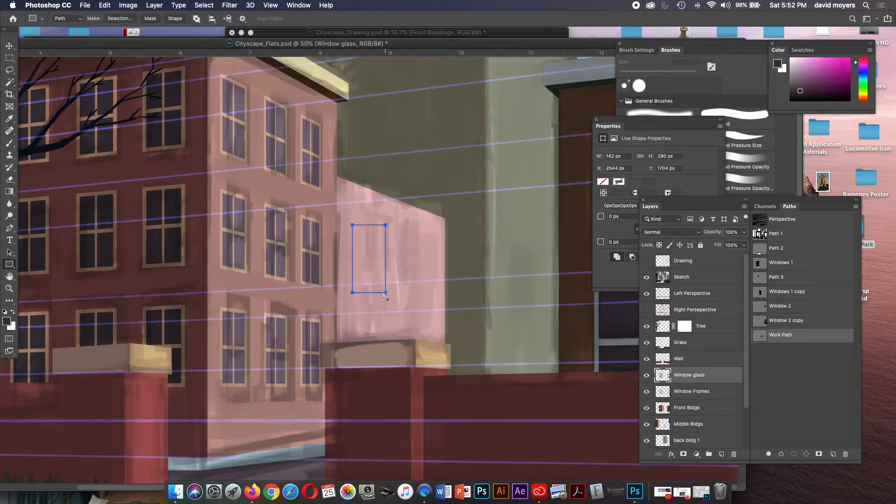
- Draw a circular path about 143 px in diameter over the upper part of the pink building's rectangular window path
key(z)
click(412, 246)
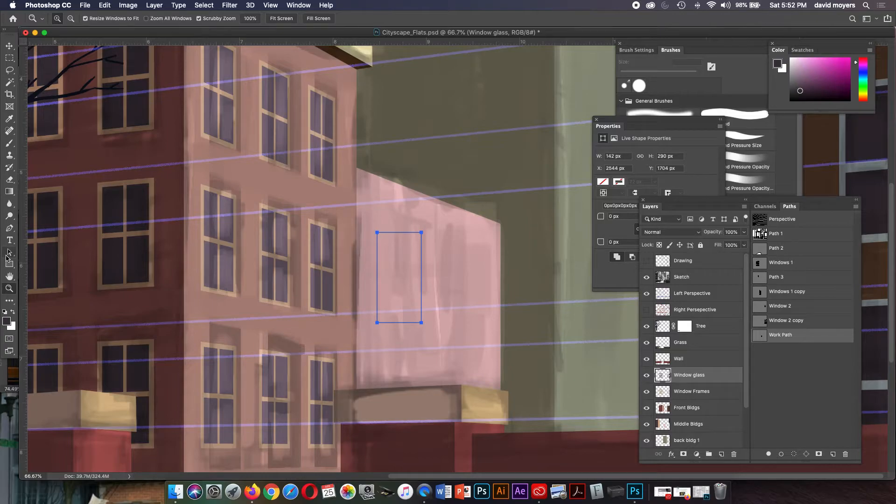
drag(8, 263, 30, 281)
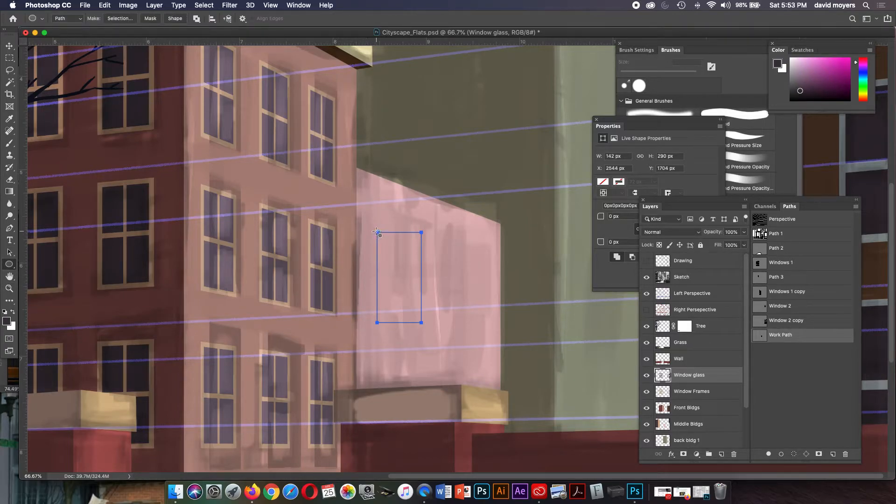
drag(377, 232, 428, 275)
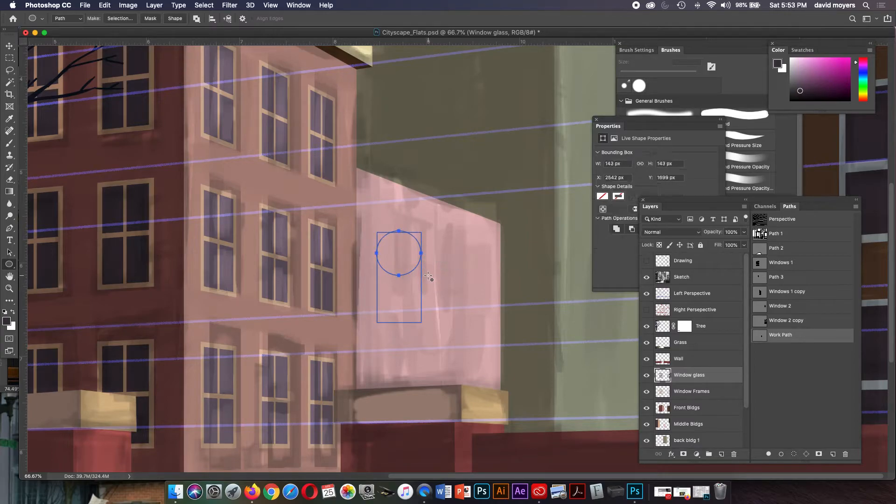
- Move the circle up so its horizontal midline aligns with the rectangle's upper edge
key(z)
click(434, 264)
key(a)
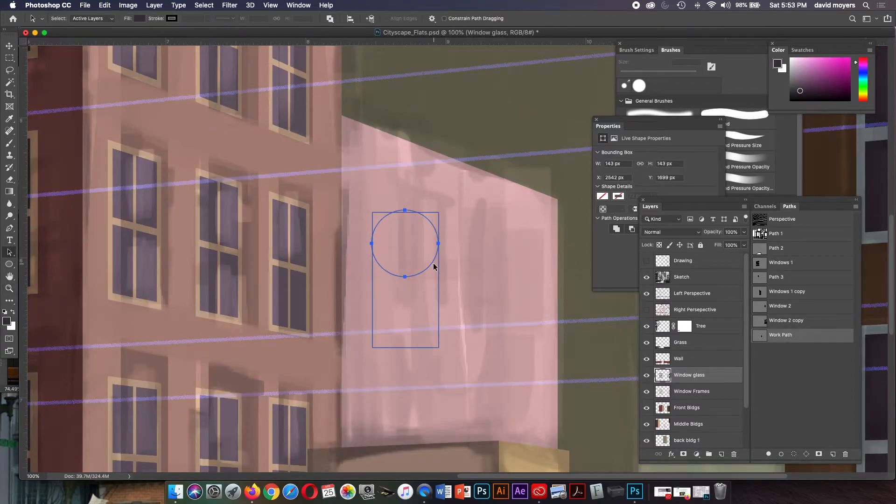
drag(427, 268, 428, 237)
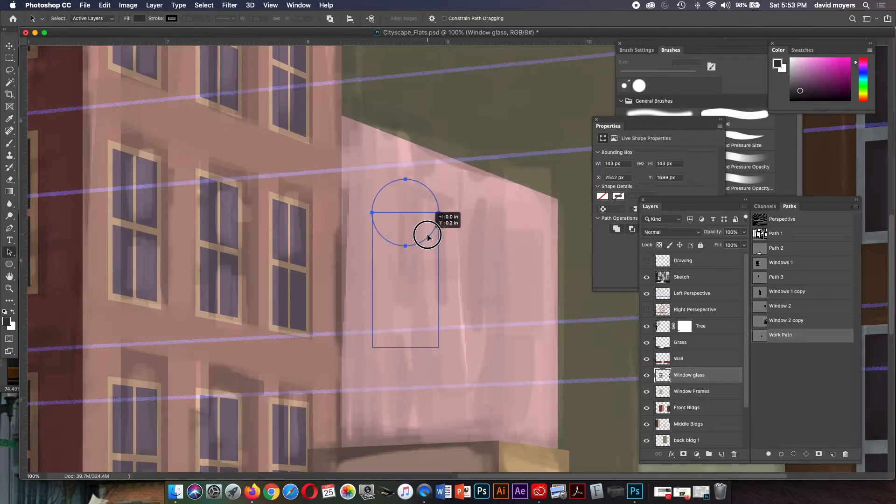
click(454, 240)
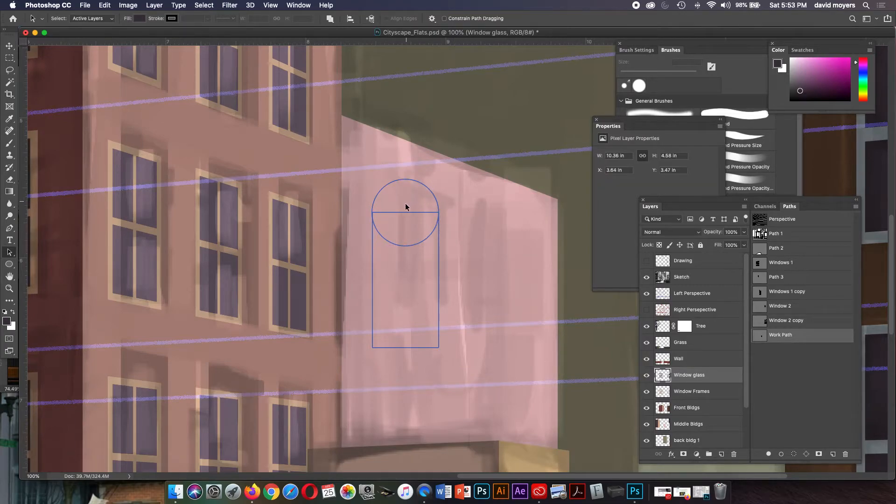
- Transform the circle to 141 px in diameter, aligning its sides with the rectangular window path
key(z)
click(410, 217)
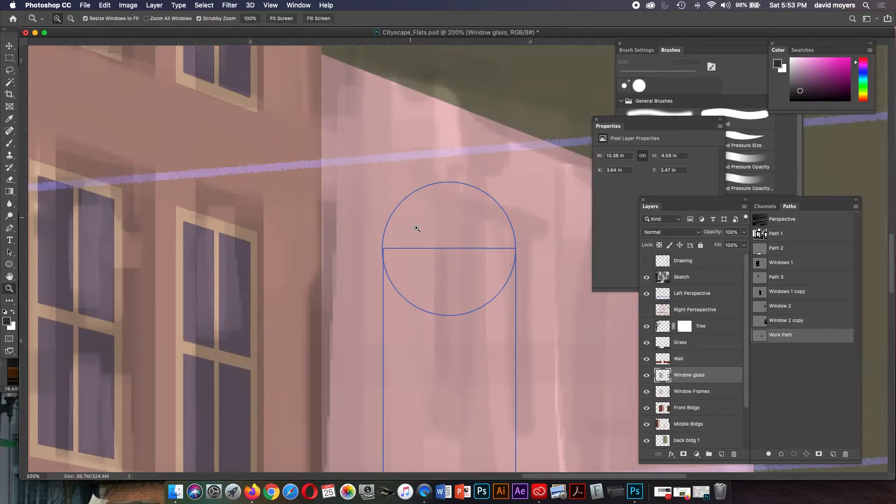
key(a)
click(388, 223)
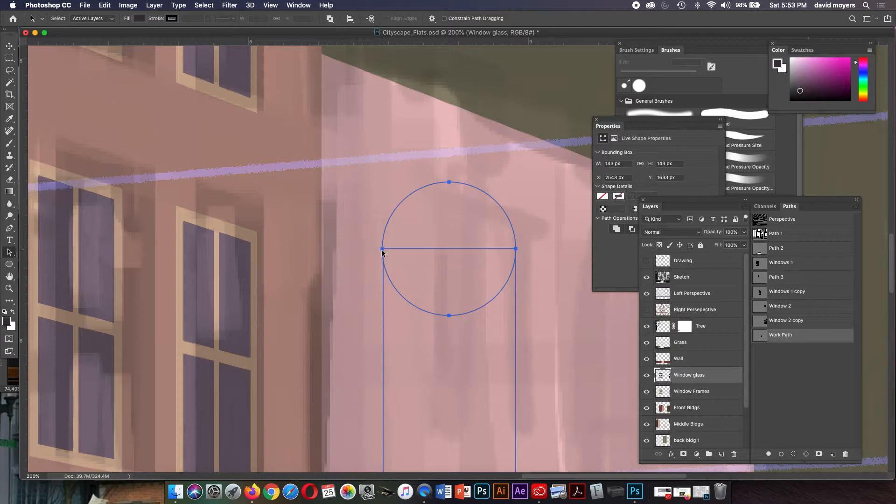
key(super+t)
drag(382, 249, 383, 249)
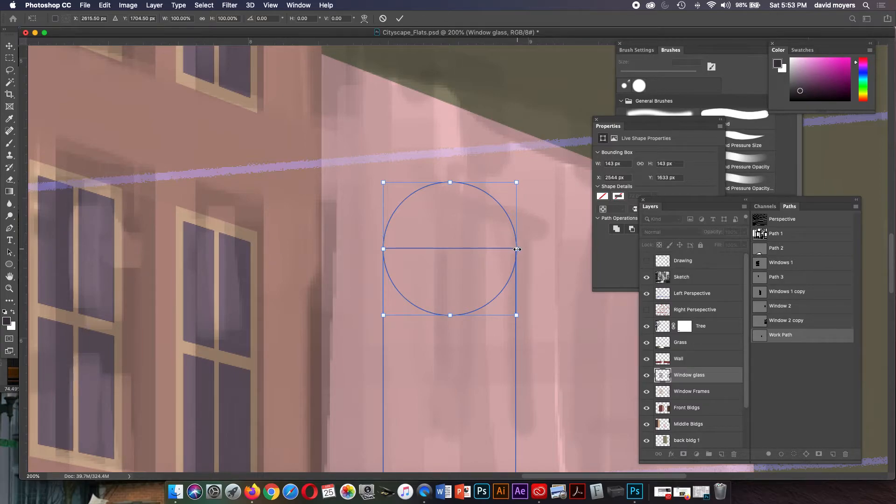
drag(515, 248, 515, 249)
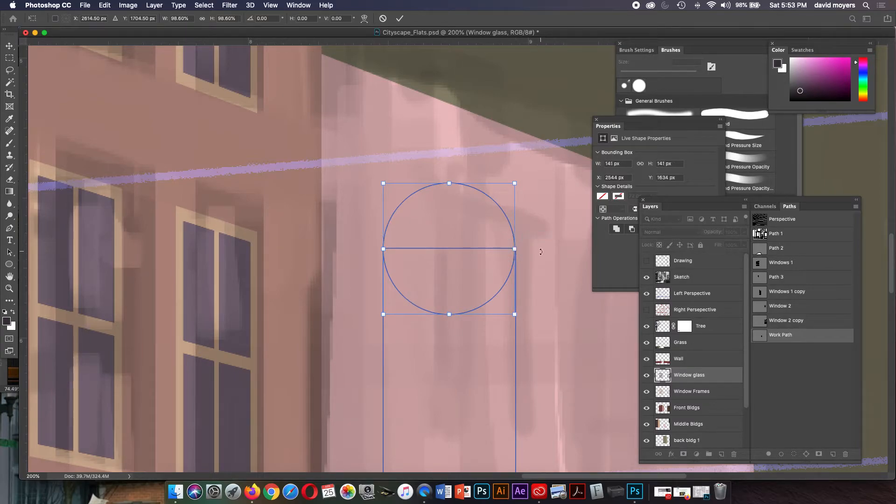
key(Return)
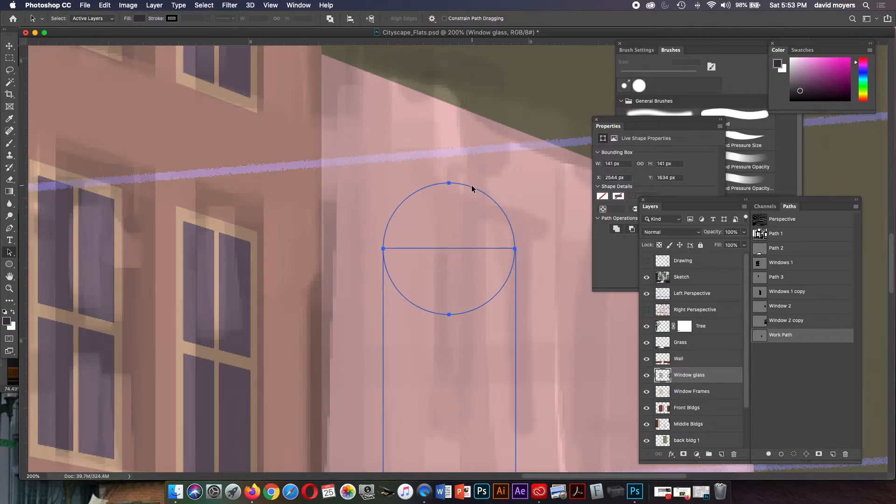
- Duplicate the circle path in place and scale the copy to about 88% as a concentric inner ring
key(super+c)
key(super+v)
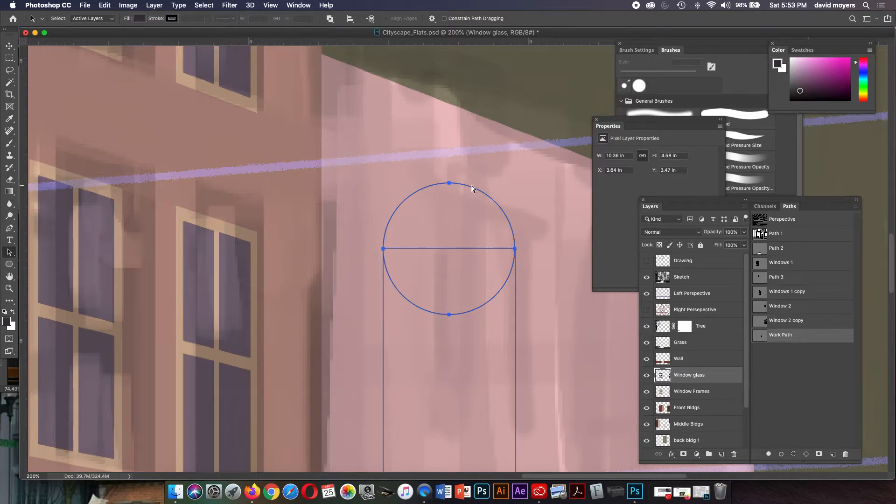
key(super+t)
drag(513, 185, 506, 189)
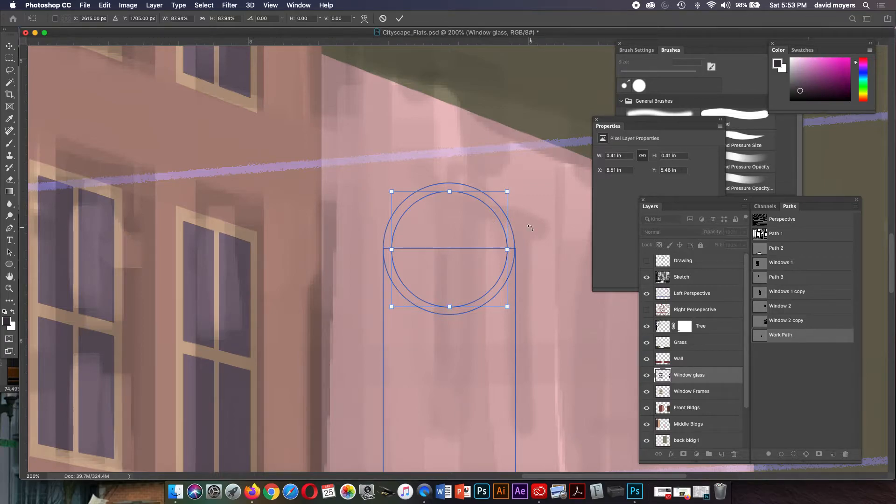
key(Return)
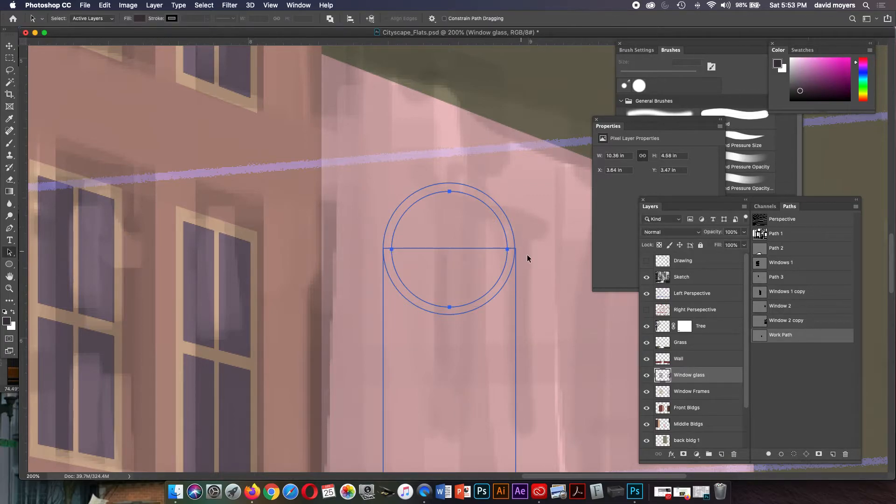
- Set the outer circle's path operation to Combine Shapes above the pink building's rectangular window path
click(457, 249)
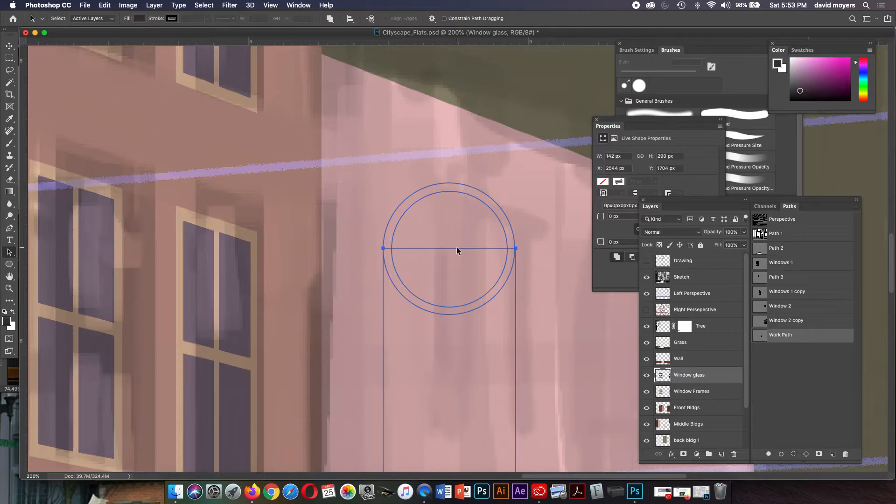
click(456, 186)
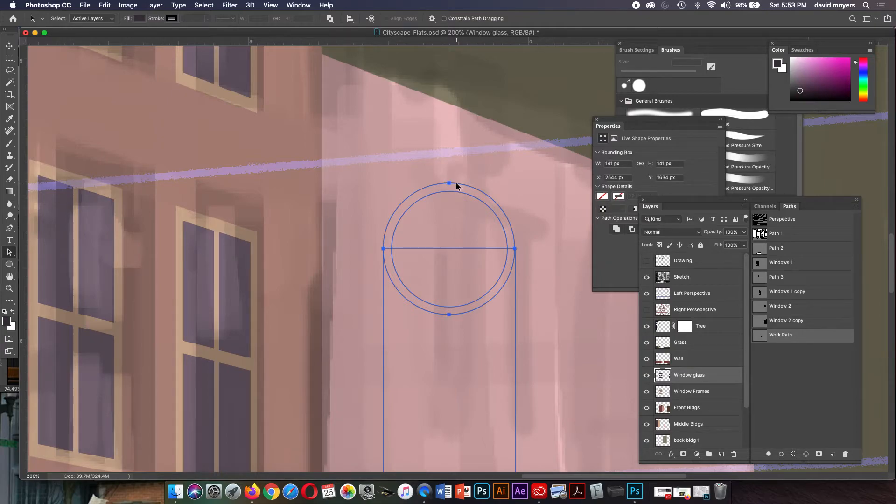
click(528, 248)
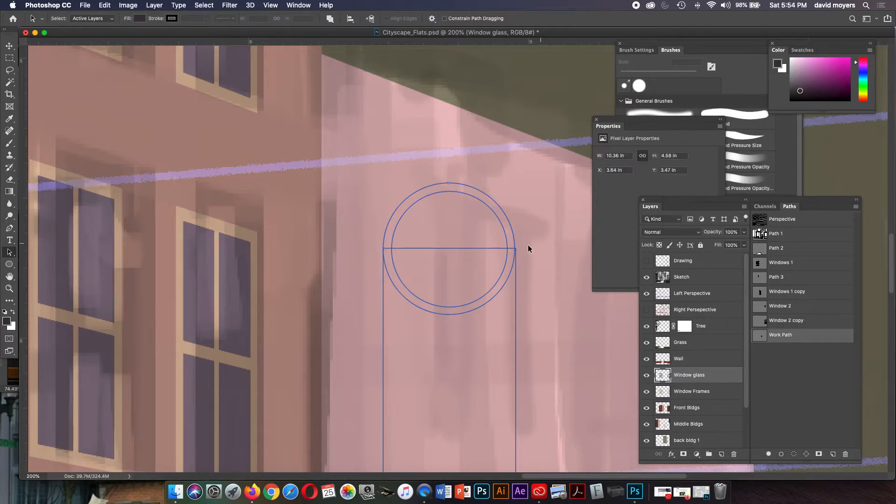
click(457, 249)
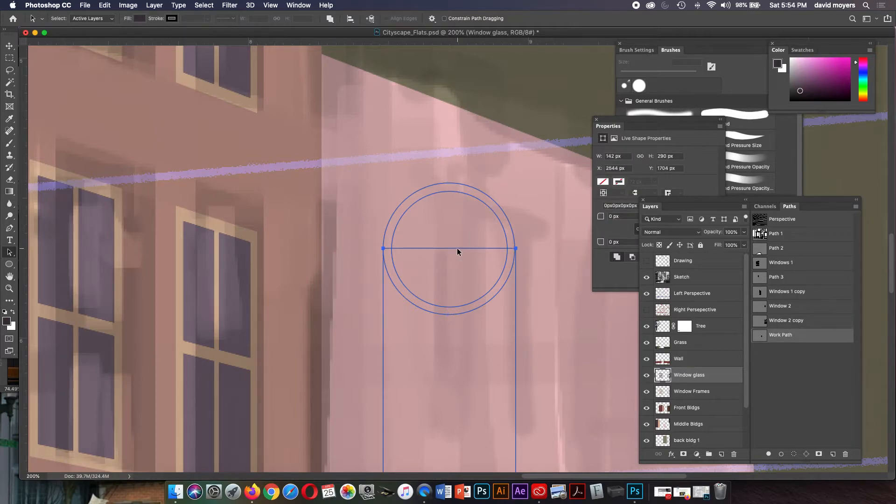
shift+click(466, 185)
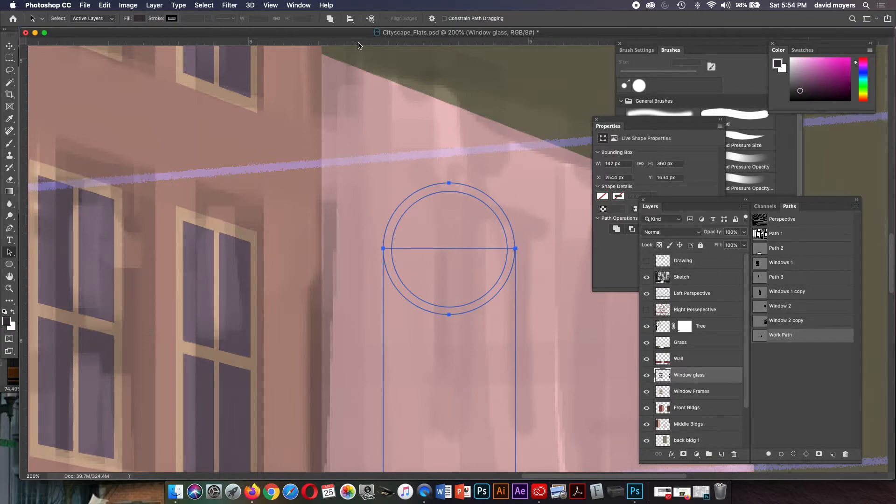
click(437, 182)
click(441, 186)
click(330, 18)
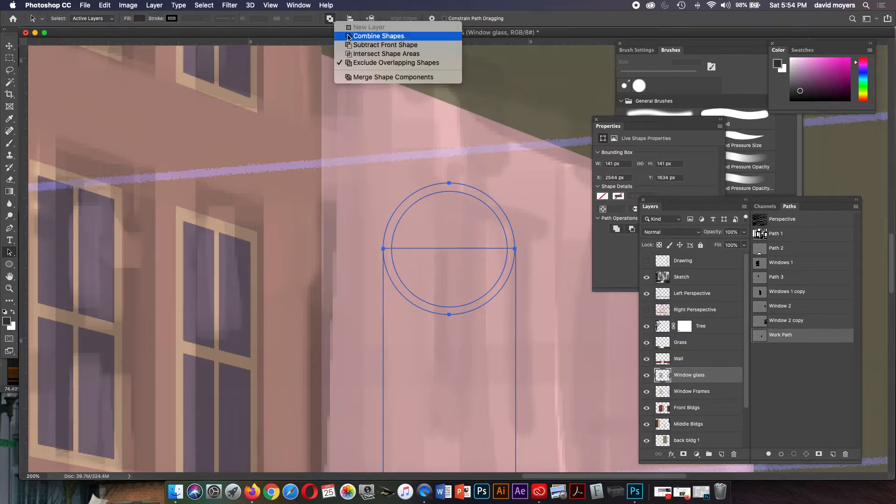
click(349, 36)
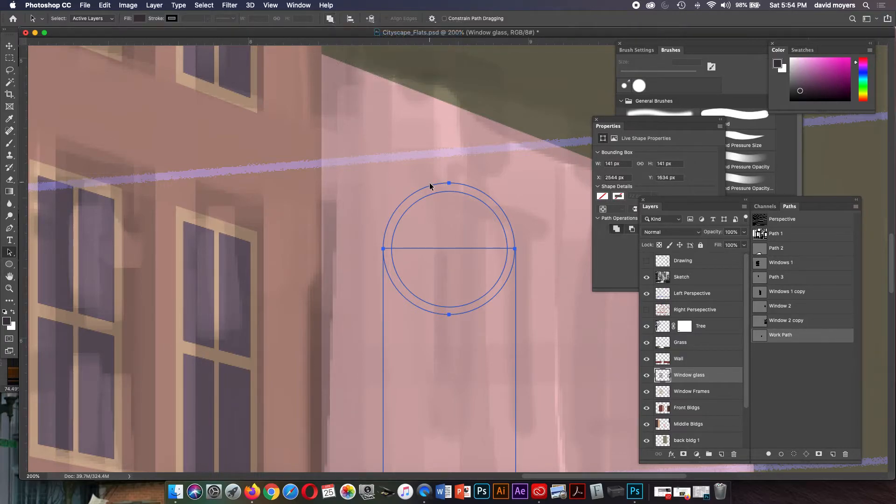
- Merge the outer circle and the tall rectangle into a single arched window outline
click(440, 249)
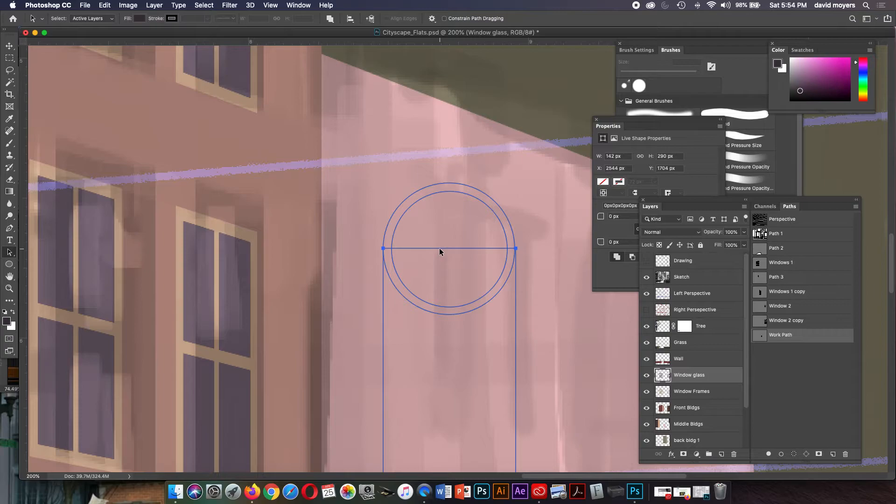
click(425, 187)
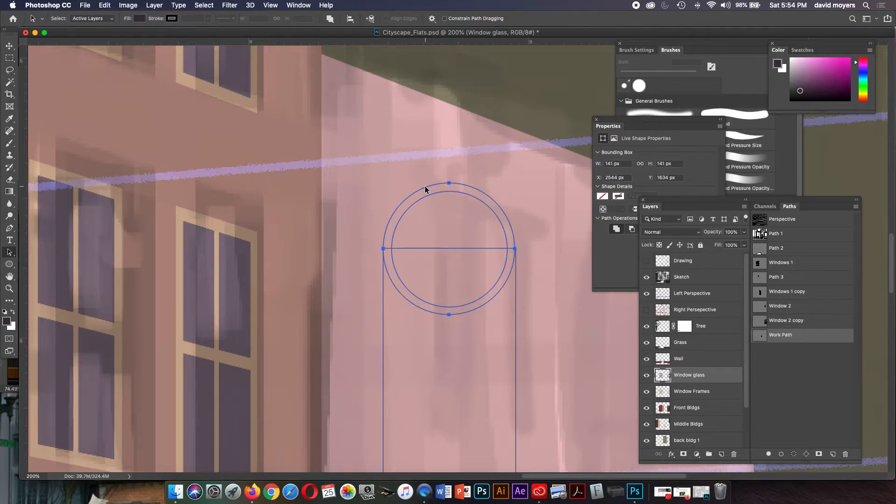
shift+click(433, 248)
click(330, 19)
click(366, 71)
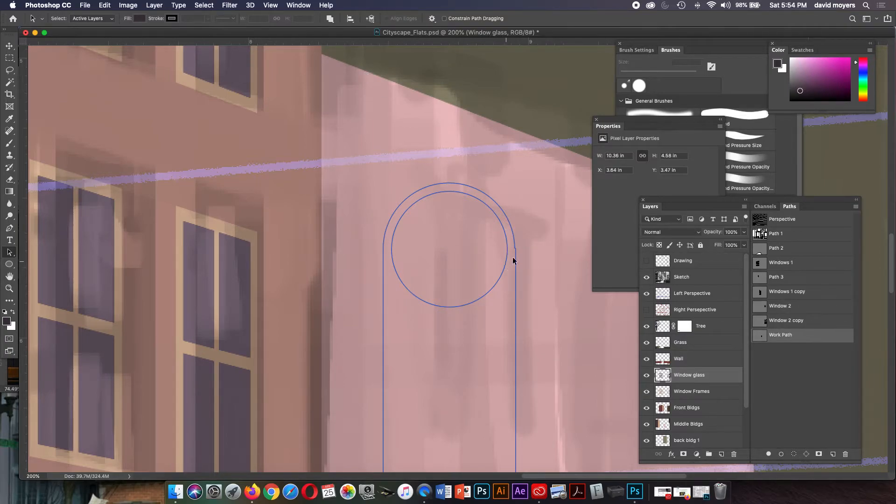
- Move the arc's end anchor at the right base of the arch onto the corner of the straight side to remove the notch
key(z)
drag(516, 250, 561, 300)
drag(496, 263, 560, 288)
key(a)
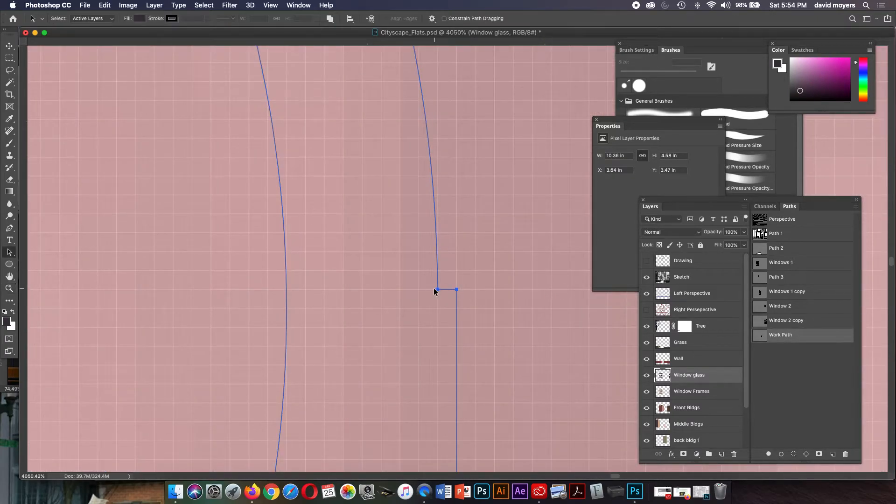
click(436, 290)
click(447, 294)
drag(447, 291, 450, 290)
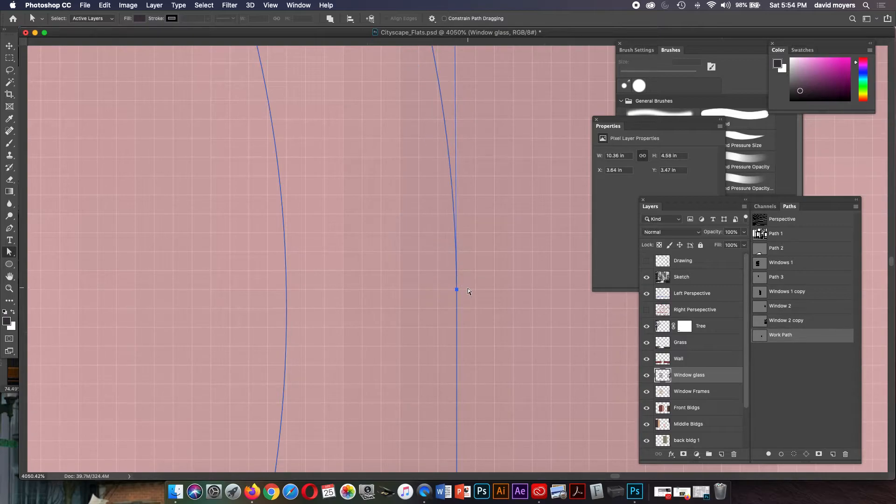
- Draw a rectangle about 129 by 80 px over the inner circle's lower half and set it to Subtract Front Shape
key(super+minus)
key(super+minus)
key(super+minus)
key(super+minus)
key(super+minus)
key(super+minus)
key(super+minus)
key(super+minus)
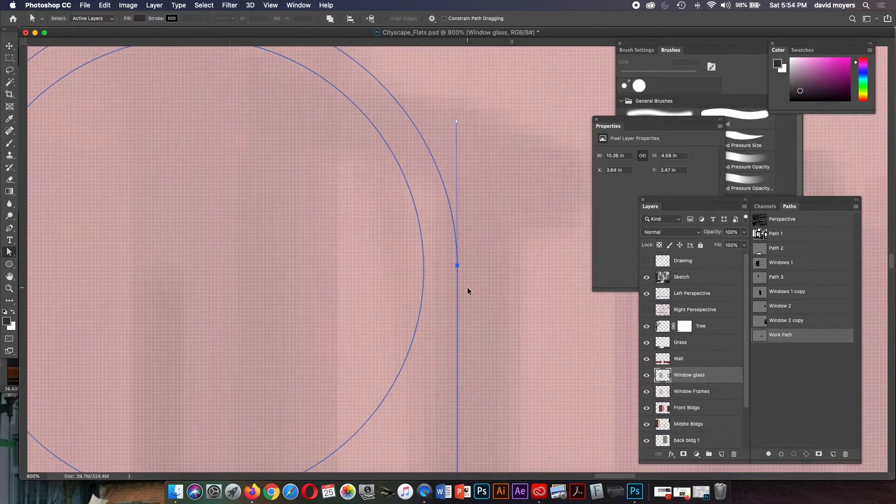
drag(467, 287, 499, 280)
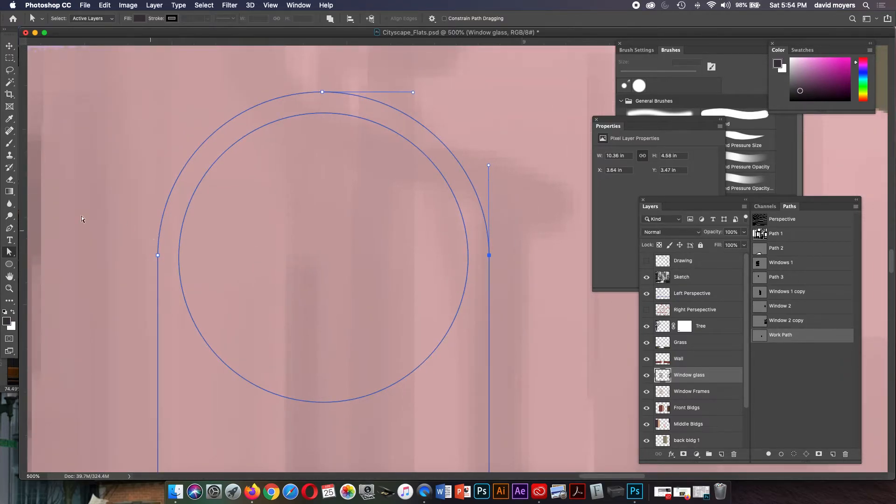
click(10, 264)
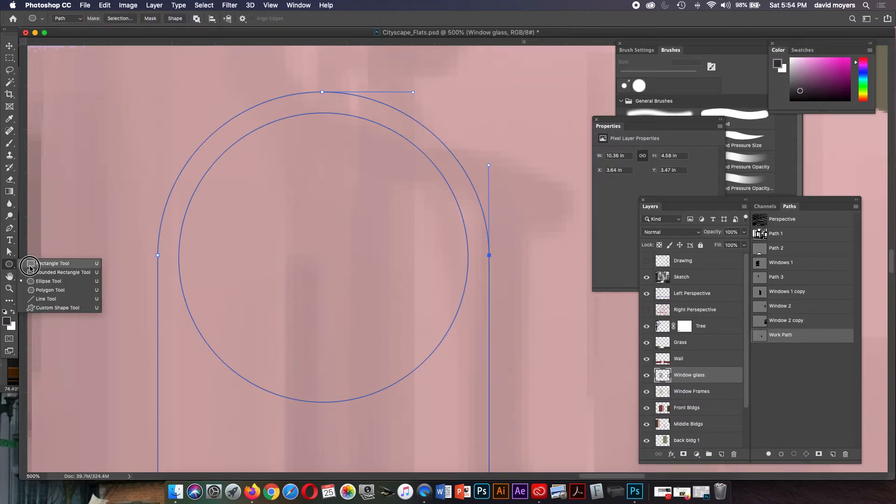
click(52, 263)
drag(172, 255, 473, 440)
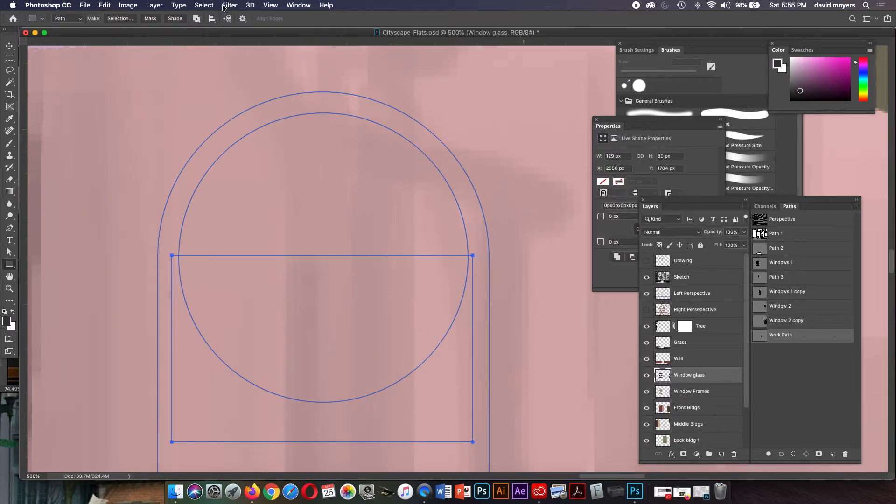
click(198, 19)
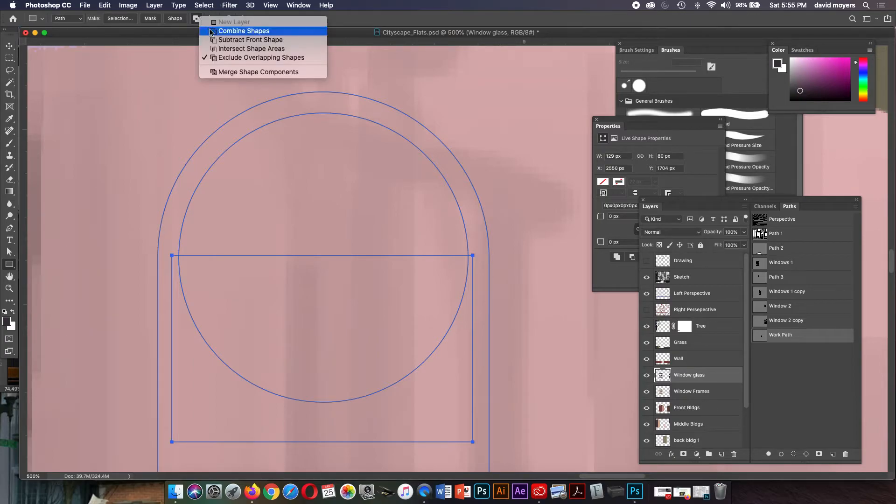
click(219, 41)
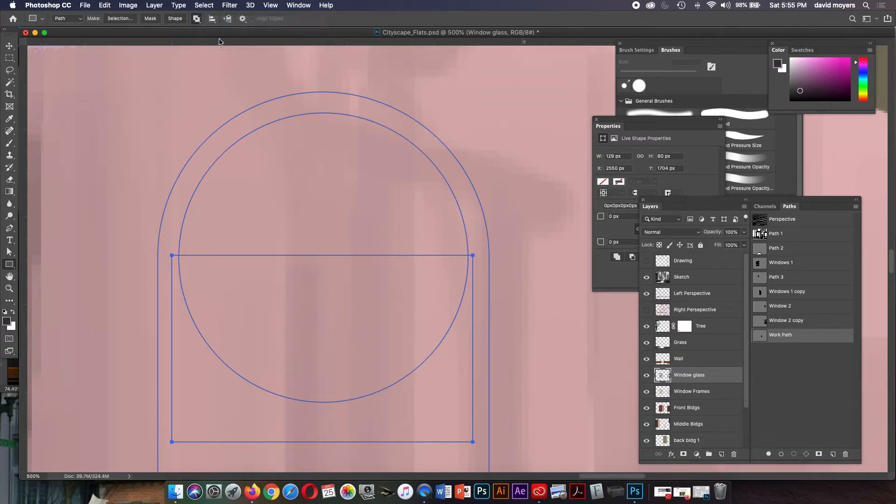
- Set the inner circle to Combine Shapes and merge it with the subtracting rectangle into a half-circle pane
key(a)
click(302, 116)
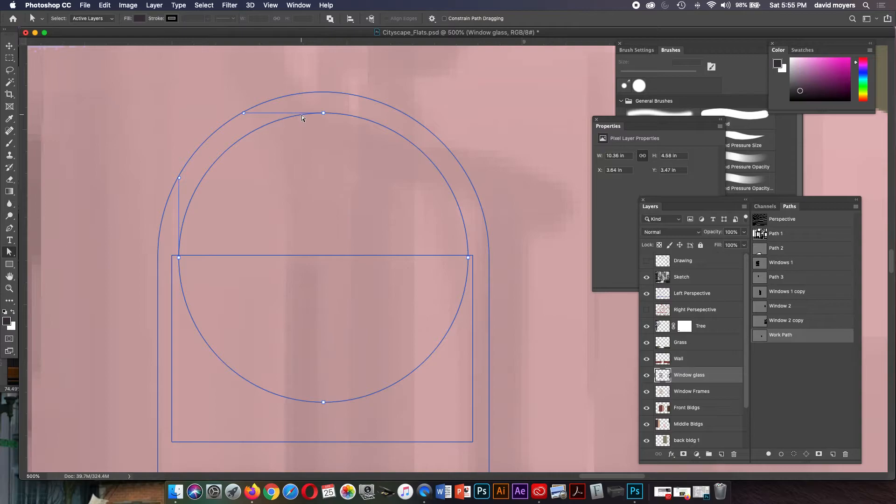
click(330, 19)
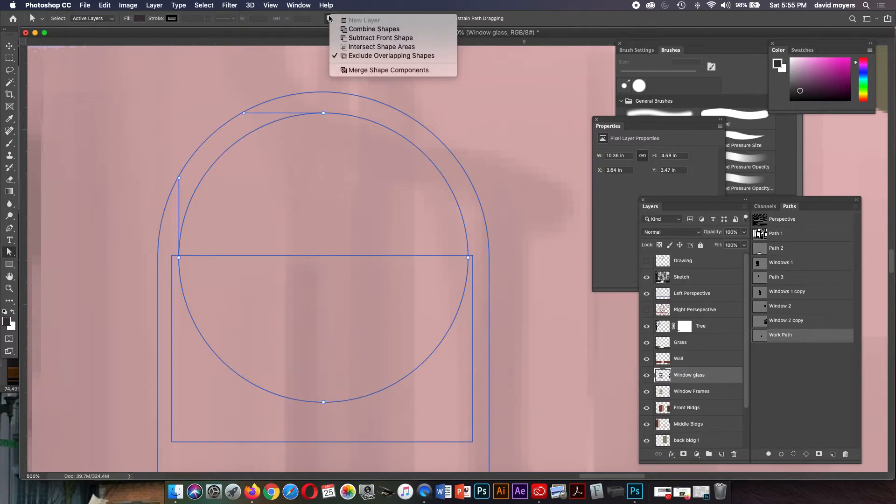
click(373, 29)
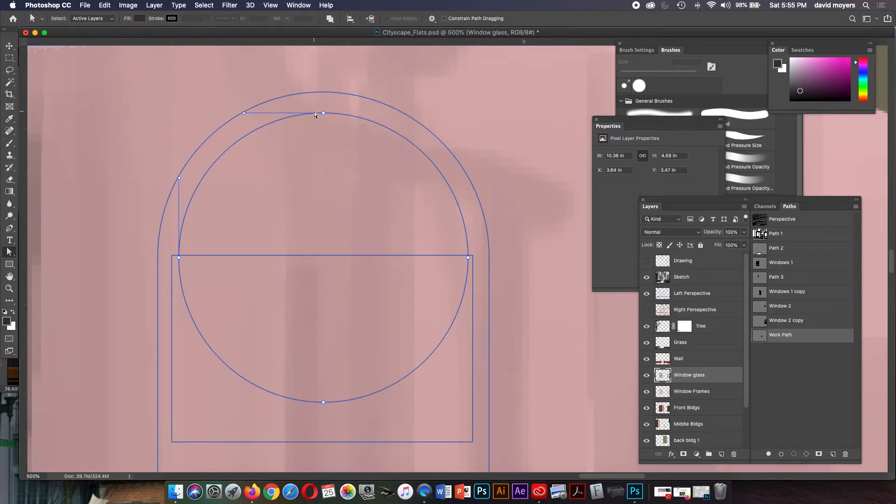
key(shift+a)
click(329, 18)
click(351, 73)
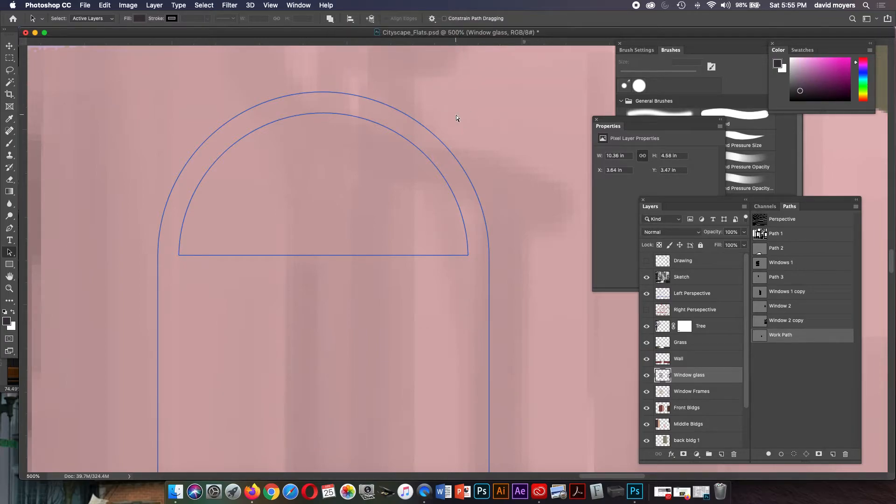
- Draw a rectangular pane path about 123 by 271 px below the half-circle, inset evenly within the arched outline
key(super+minus)
drag(356, 189, 361, 99)
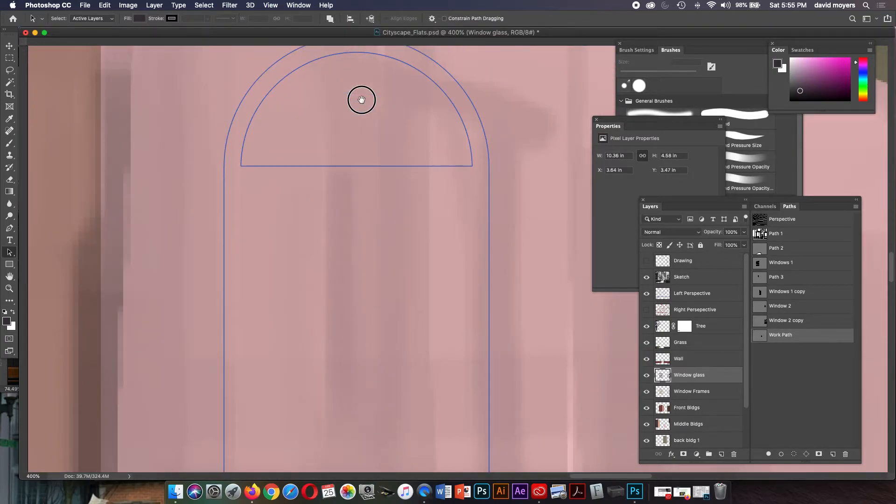
key(super+minus)
key(super+minus)
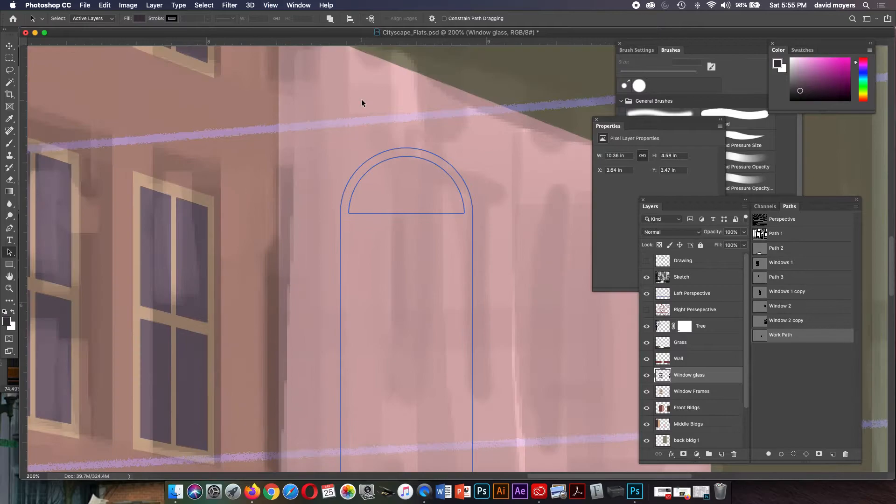
drag(352, 124, 315, 48)
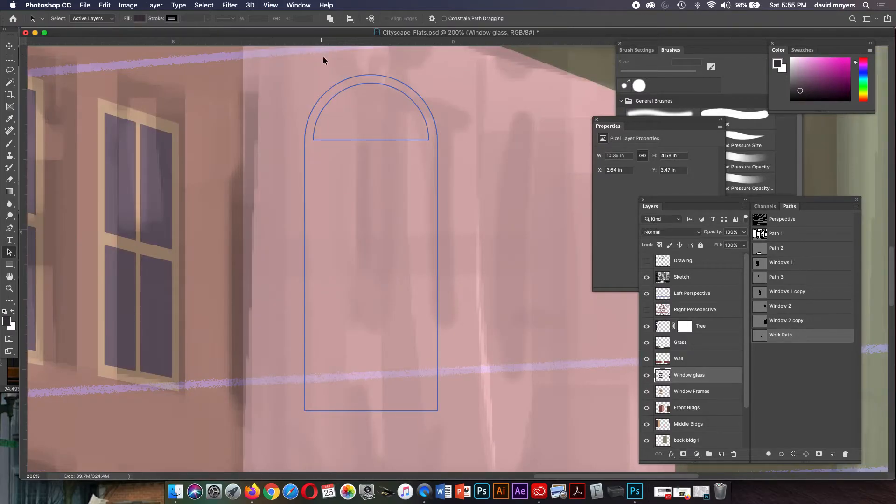
click(8, 265)
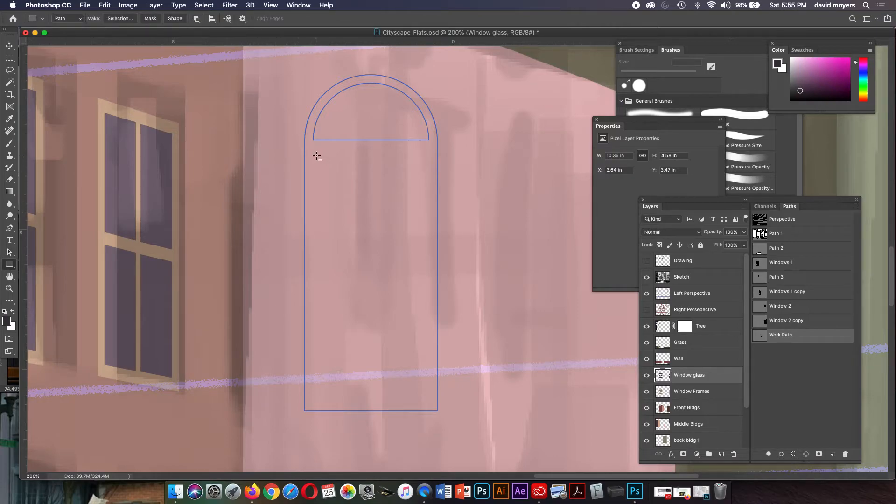
drag(313, 149, 428, 402)
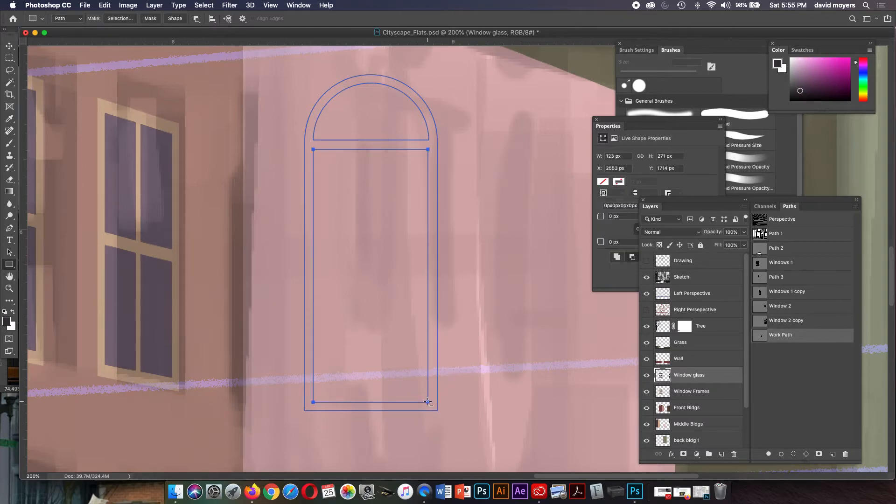
- Draw a horizontal crossbar about 133 by 10 px across the rectangular pane and align their vertical centers
drag(308, 265, 431, 273)
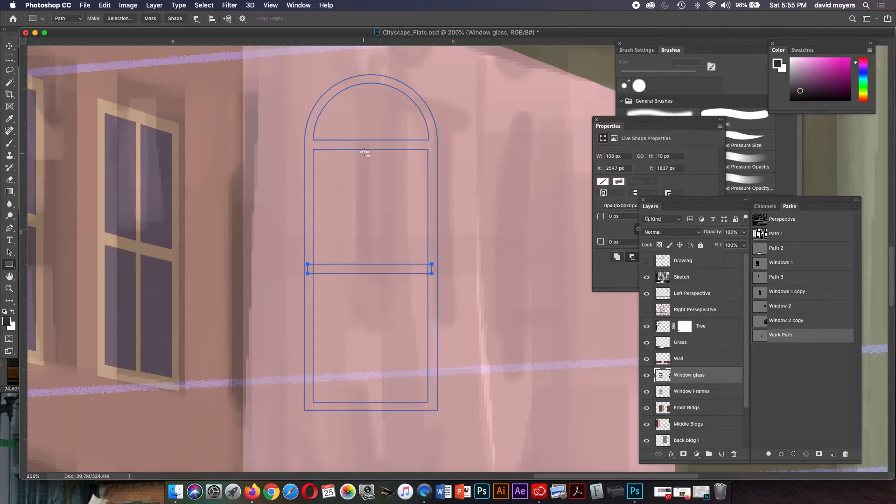
key(a)
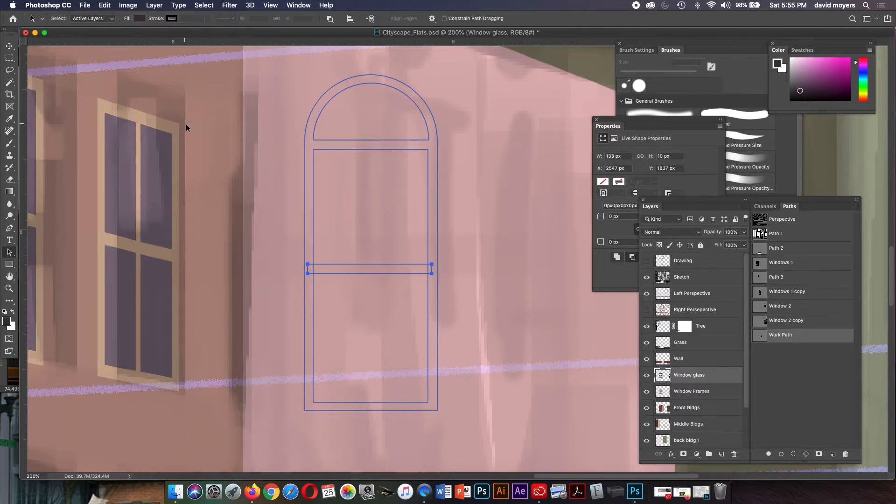
shift+click(312, 219)
click(350, 19)
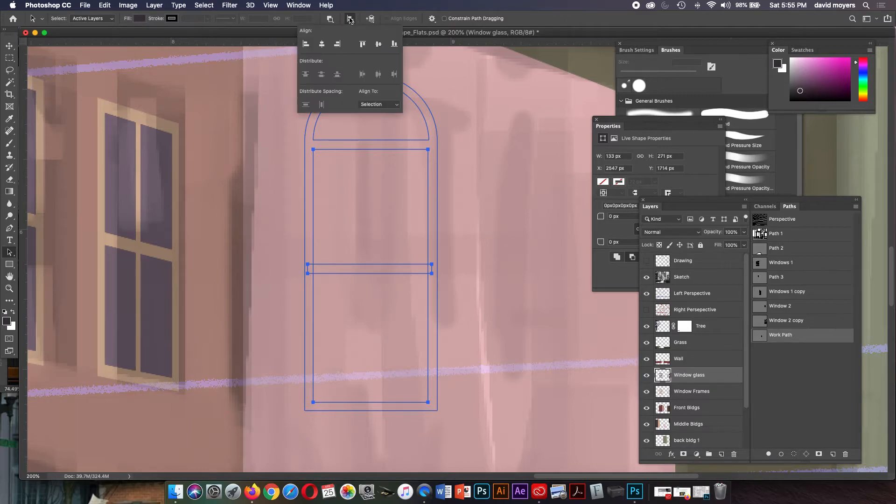
click(377, 44)
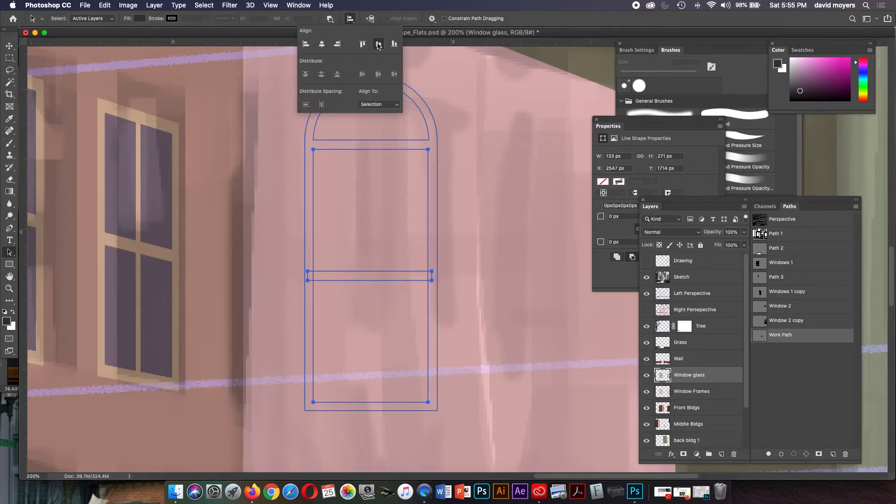
click(457, 173)
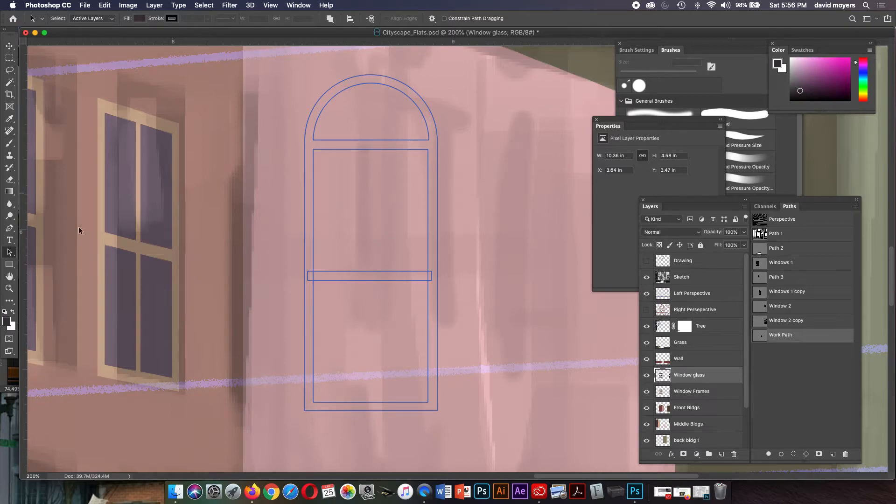
- Draw a vertical bar about 7 by 278 px down the rectangular pane and align their horizontal centers
click(15, 264)
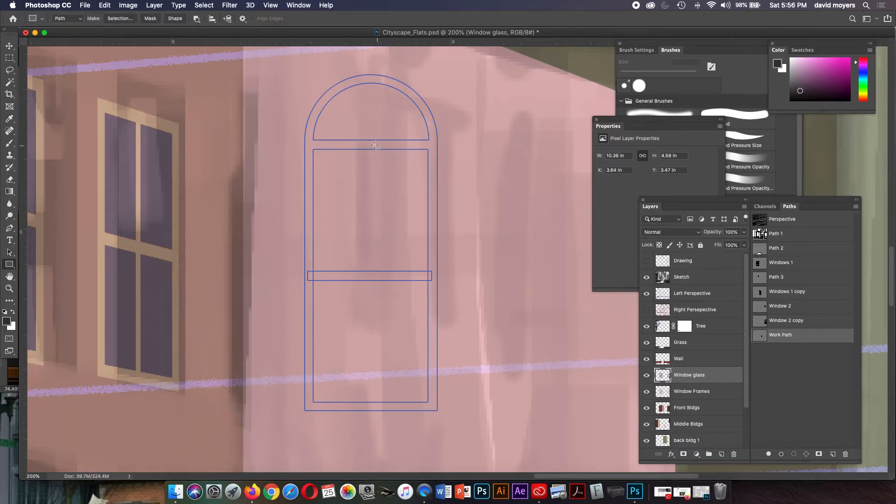
drag(365, 146, 371, 405)
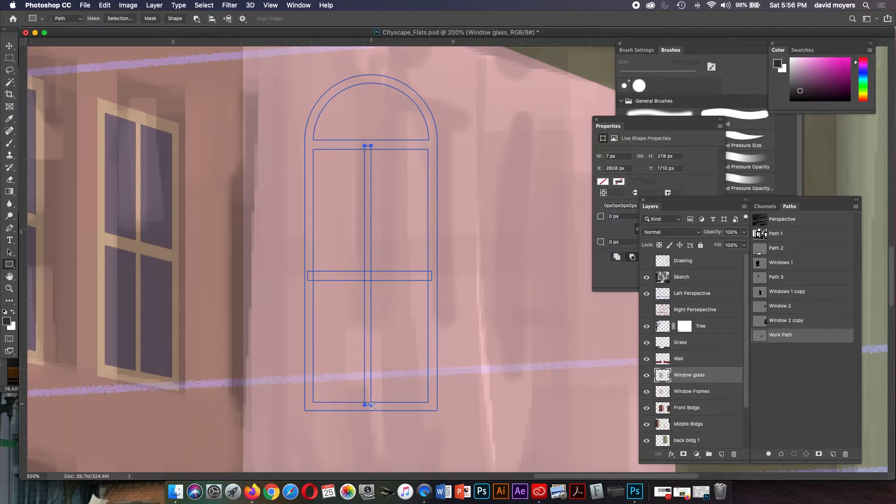
key(a)
shift+click(402, 149)
click(350, 19)
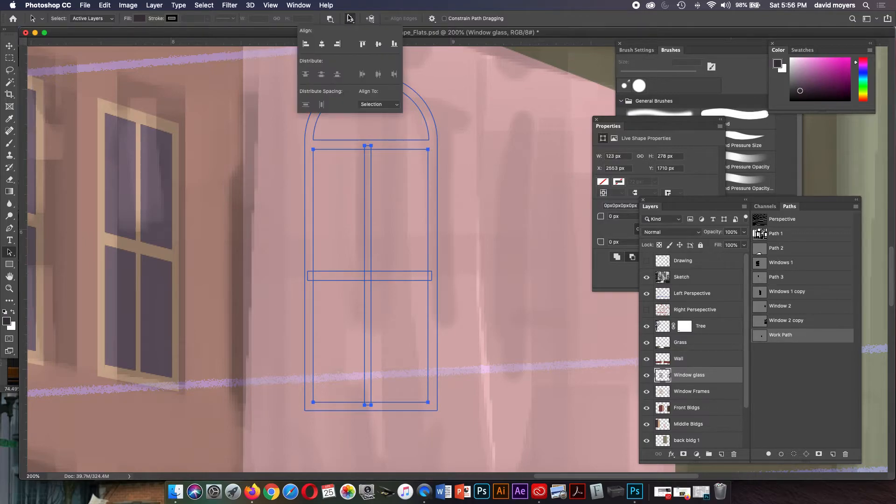
click(321, 44)
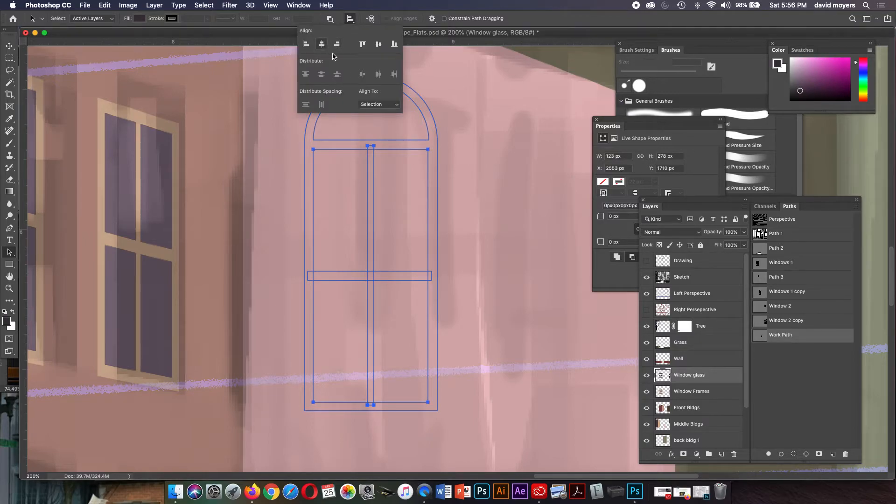
click(467, 152)
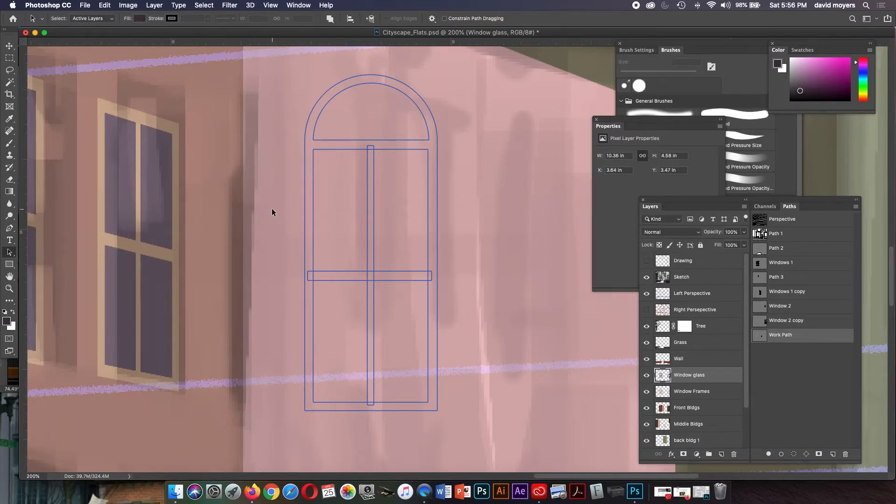
- Set the rectangular pane to Combine Shapes and check the shape modes of the vertical bar and the crossbar
click(367, 231)
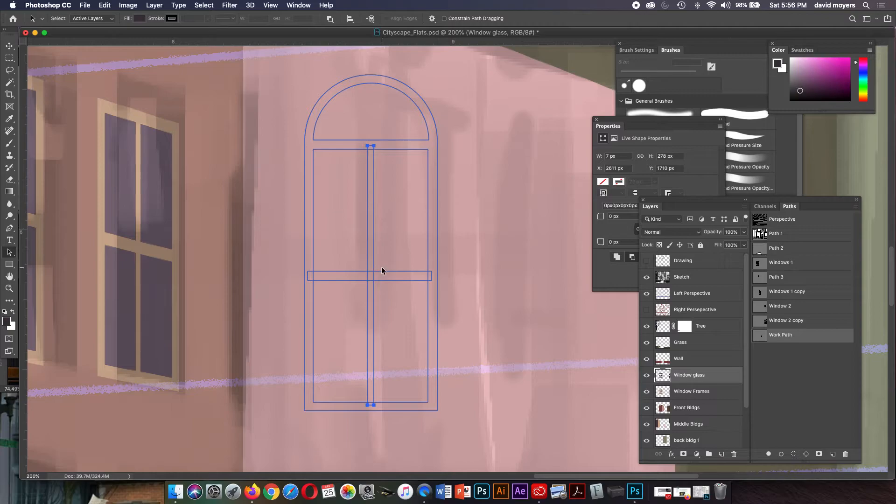
click(402, 156)
click(330, 19)
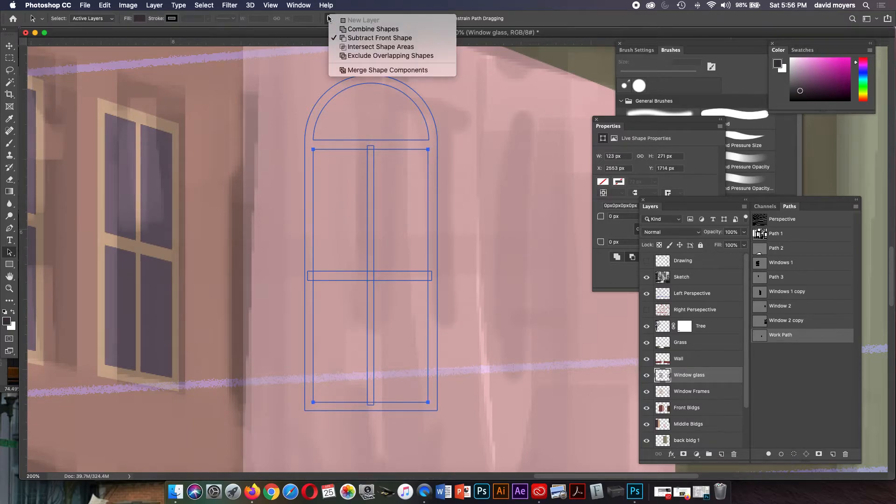
click(336, 29)
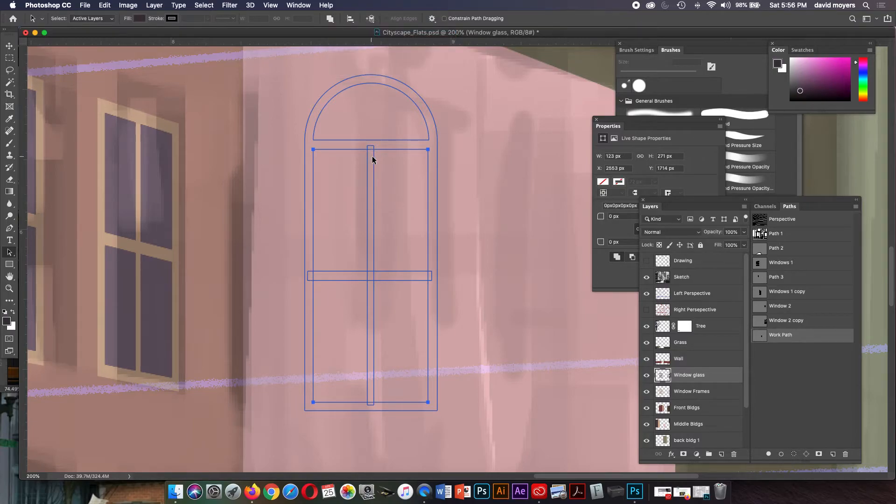
click(372, 157)
click(329, 18)
click(273, 89)
click(330, 19)
click(285, 74)
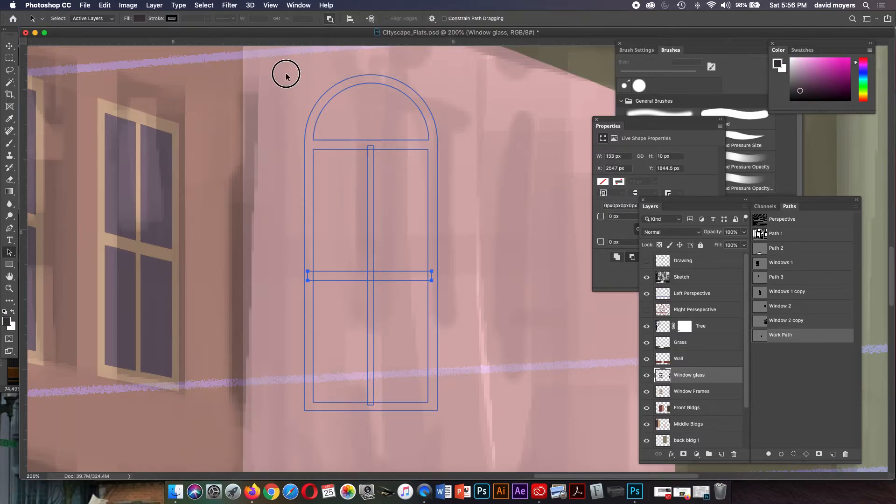
- Merge the rectangular pane, vertical bar and crossbar into four separate panes with Merge Shape Components
click(374, 157)
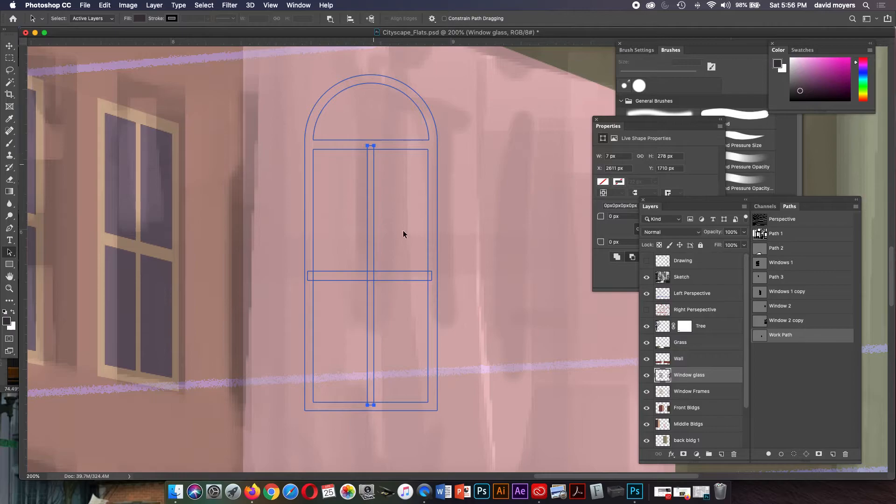
shift+click(391, 271)
shift+click(393, 149)
click(330, 19)
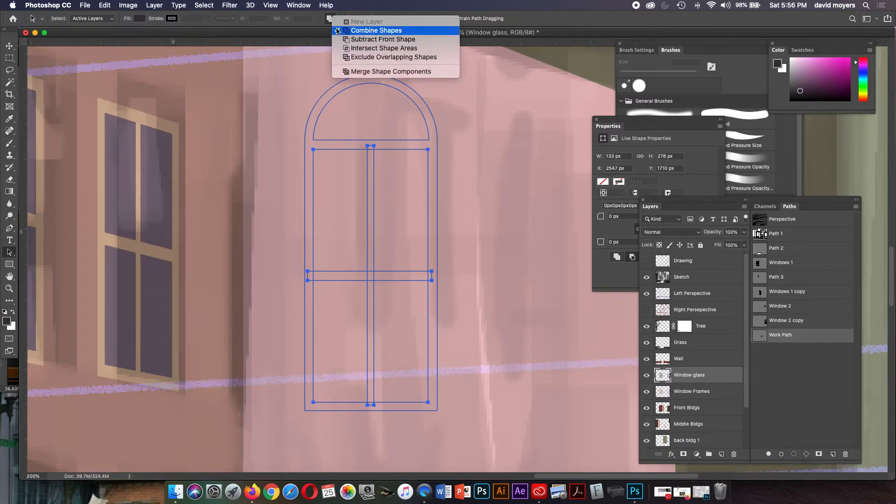
click(358, 72)
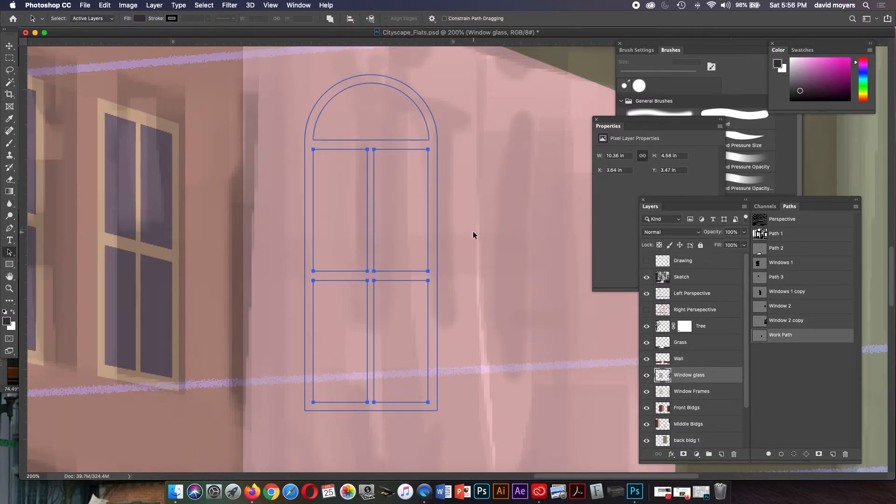
- Save the work path under the name Arch window and duplicate it
key(super+minus)
key(super+minus)
key(super+minus)
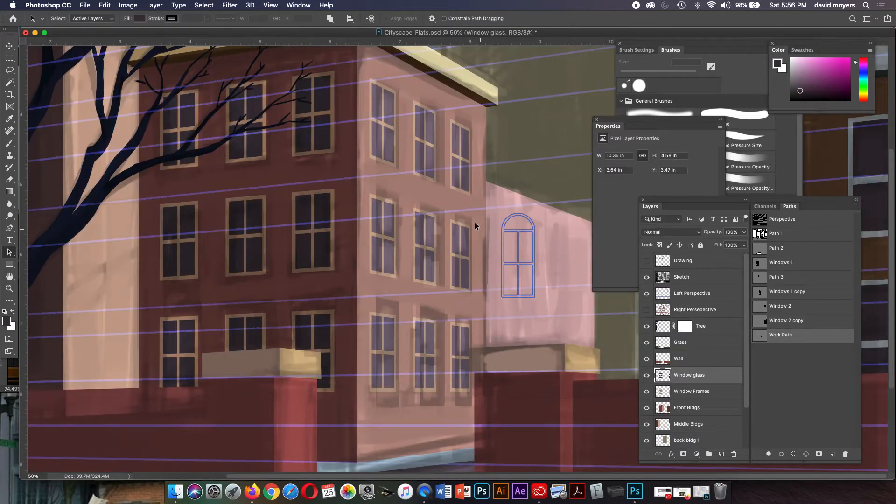
double_click(788, 332)
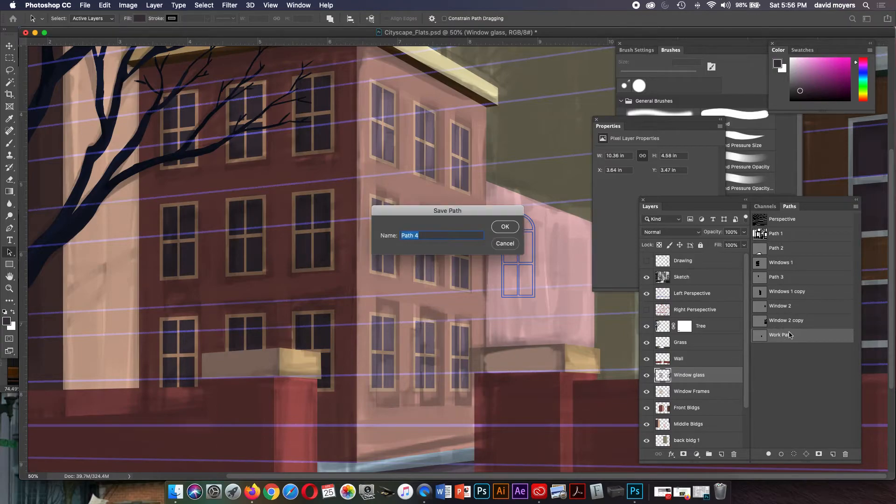
text(Arch widow)
key(BackSpace)
key(BackSpace)
key(BackSpace)
key(BackSpace)
text(indow)
key(Return)
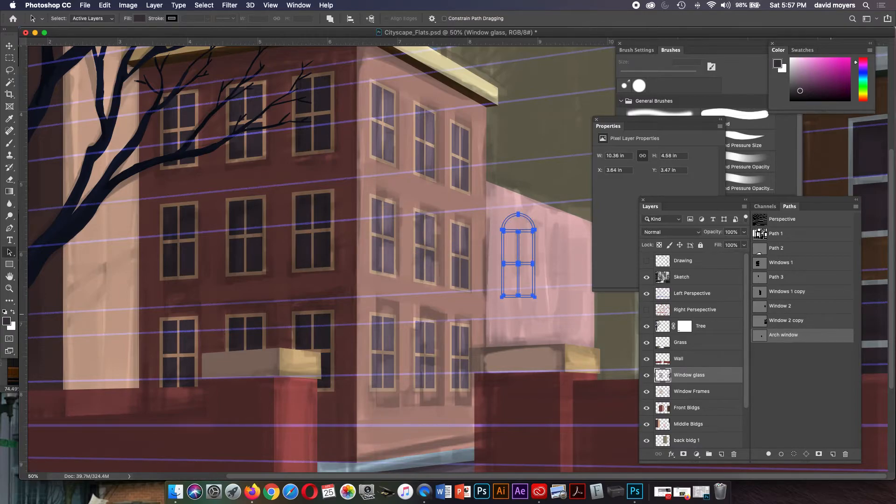
drag(789, 335, 833, 454)
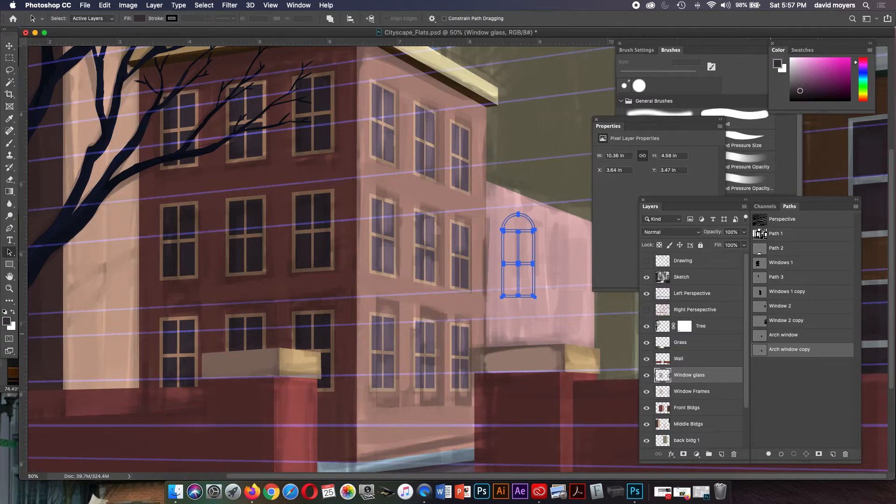
- Go through the saved window paths and make Windows 1 the active path
click(764, 334)
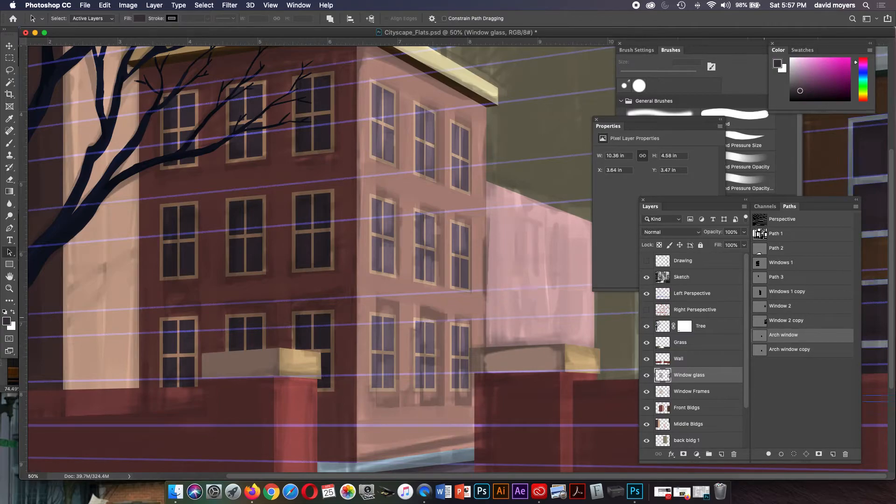
click(774, 321)
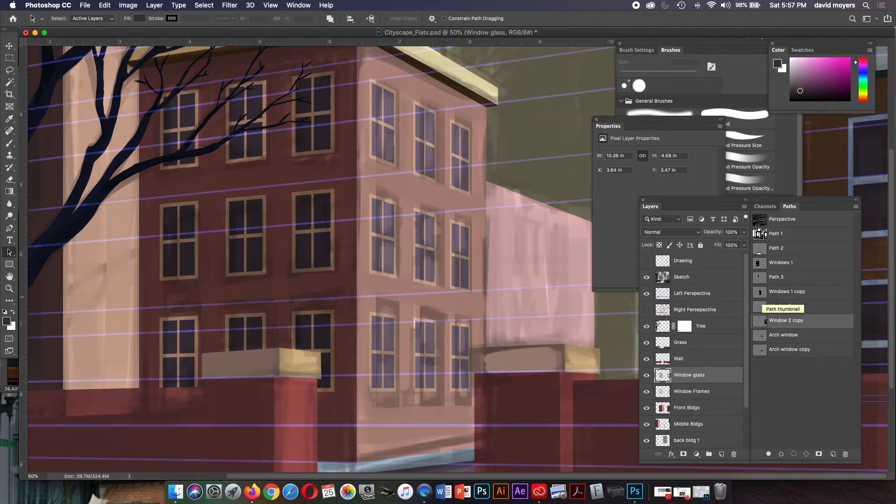
click(784, 291)
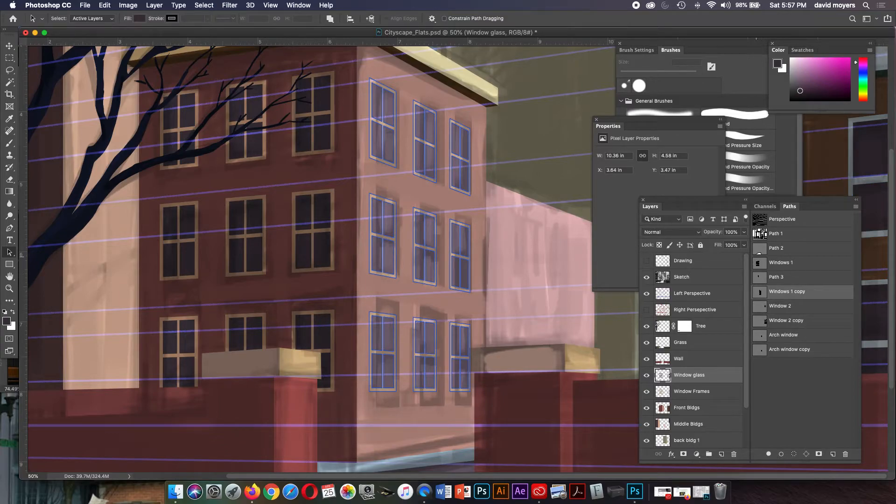
click(761, 265)
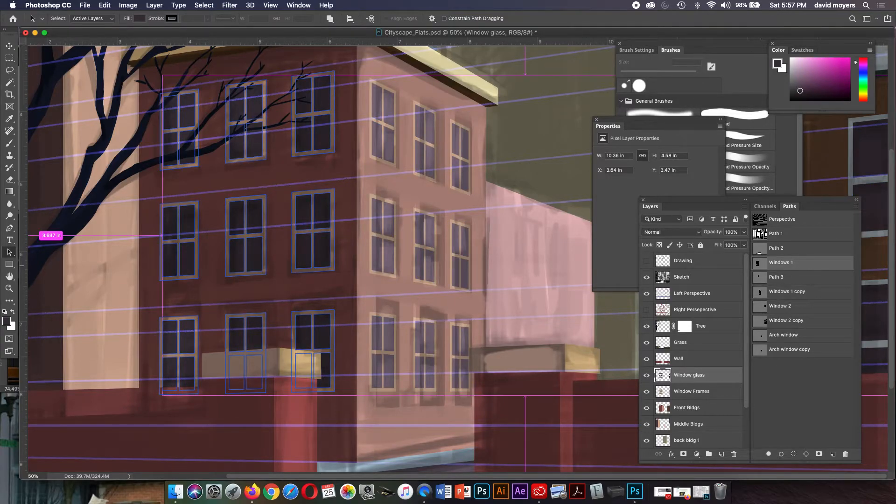
key(super+minus)
key(super+minus)
key(z)
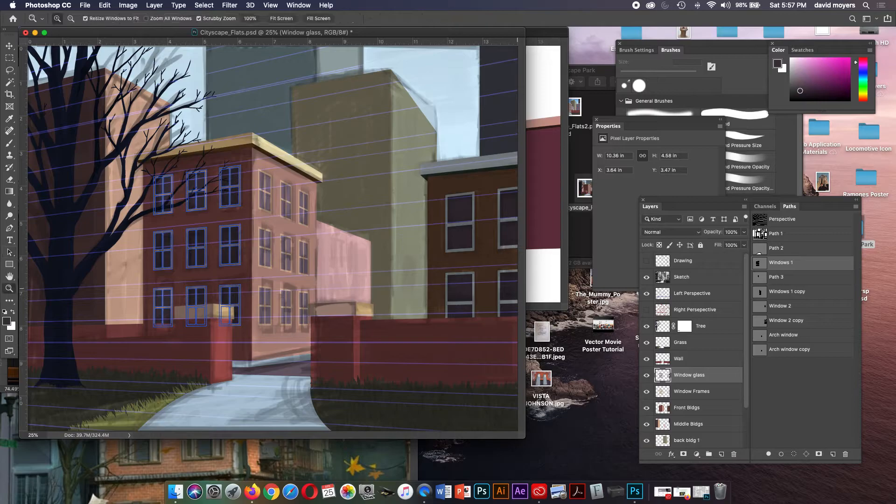
key(super+plus)
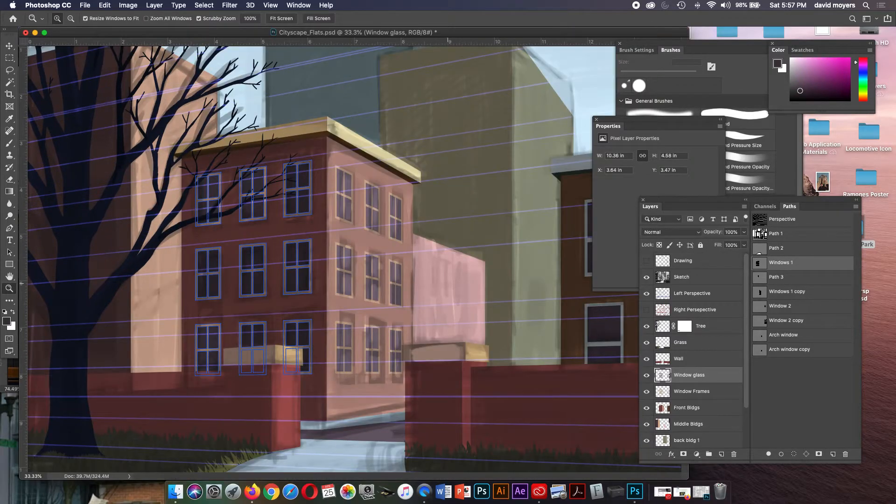
key(super+plus)
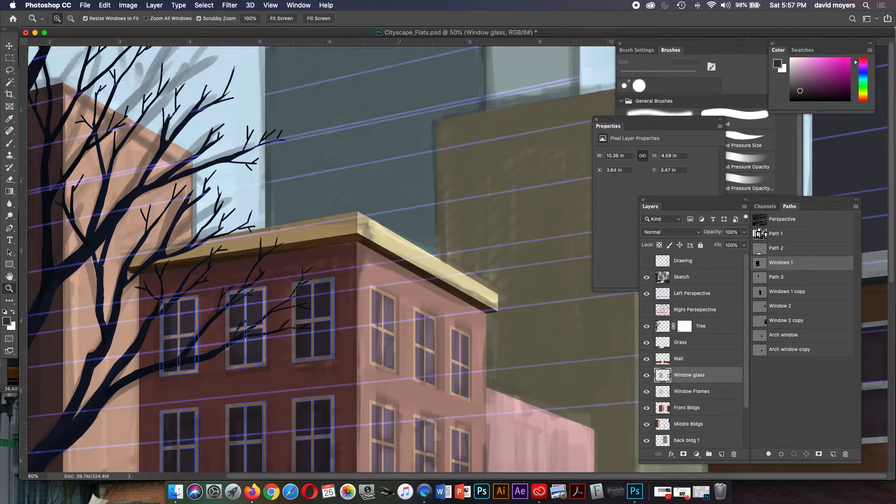
drag(560, 33, 528, 32)
scroll(539, 252, down, 1)
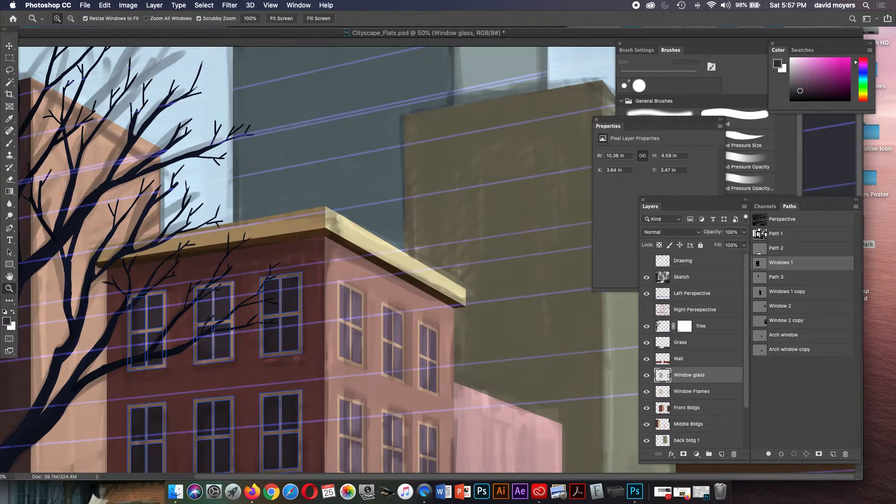
drag(536, 33, 493, 40)
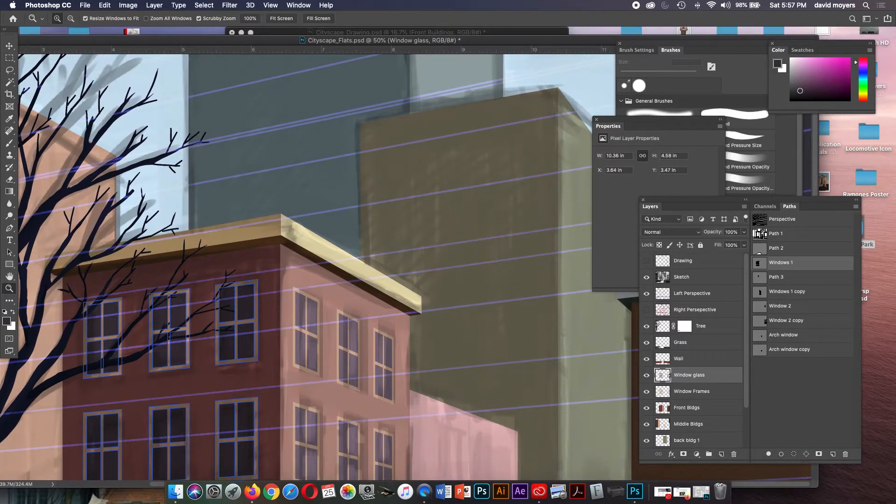
key(super+minus)
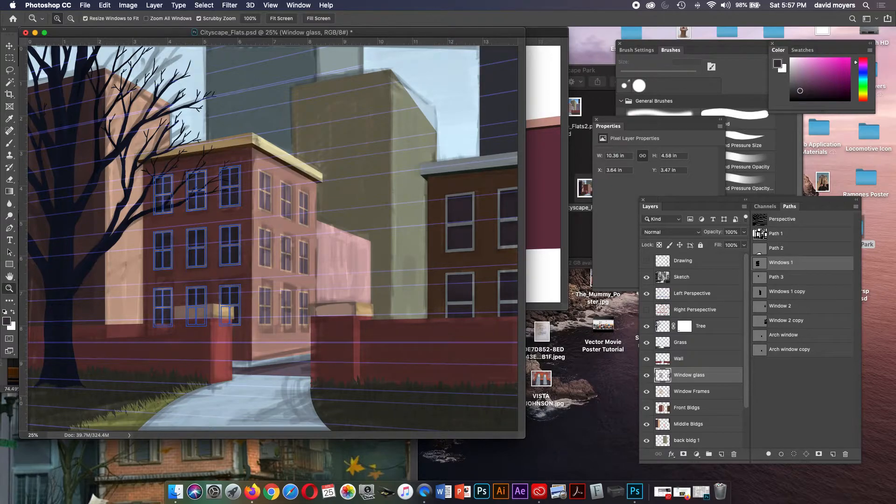
- Switch to the Brush tool and enlarge the list of brush presets
key(b)
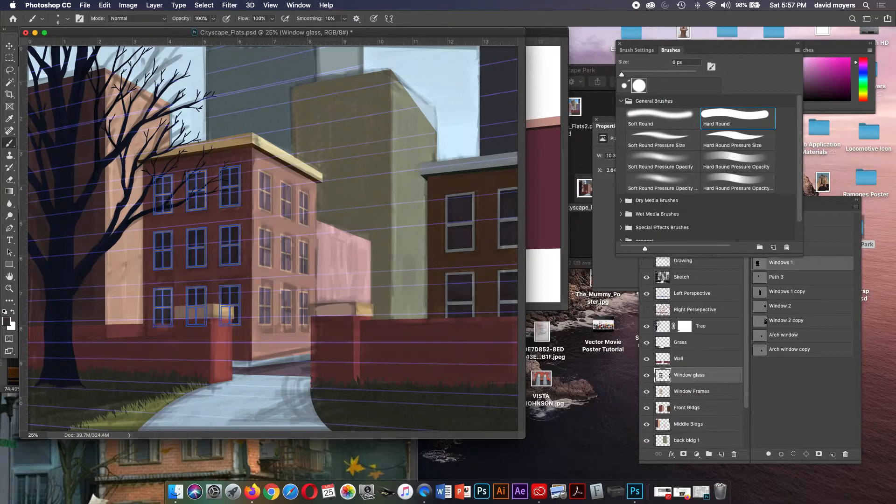
scroll(707, 168, down, 2)
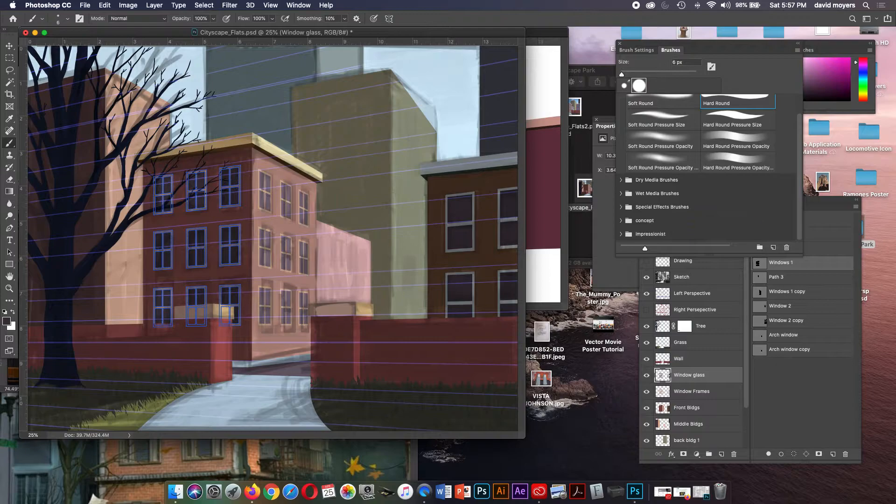
drag(801, 255, 812, 348)
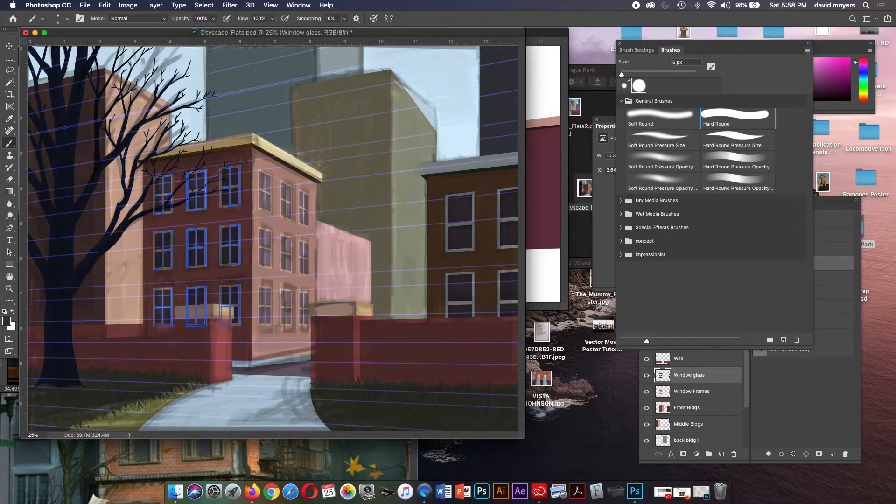
- Restore the Legacy Brushes set to the list of brush presets
click(808, 50)
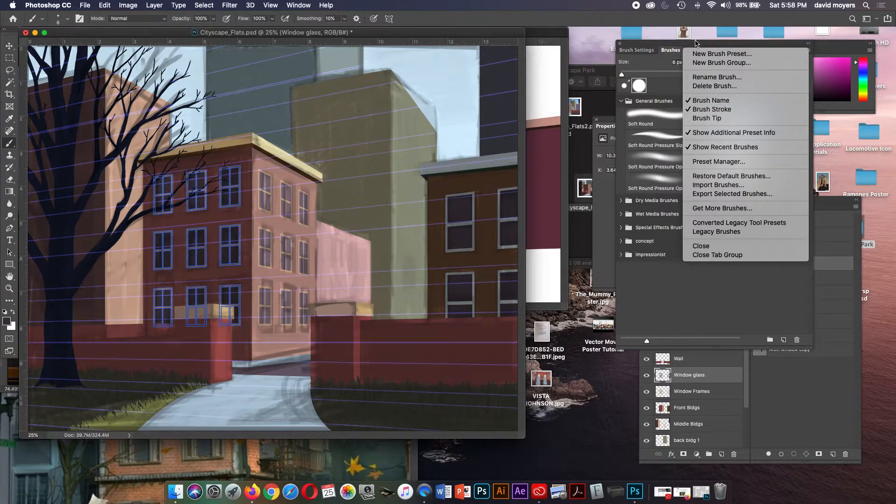
click(696, 46)
click(807, 50)
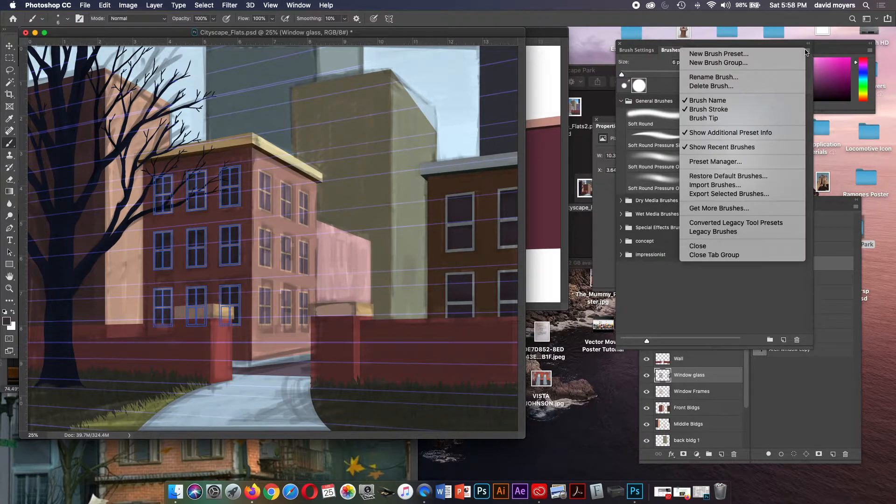
click(707, 232)
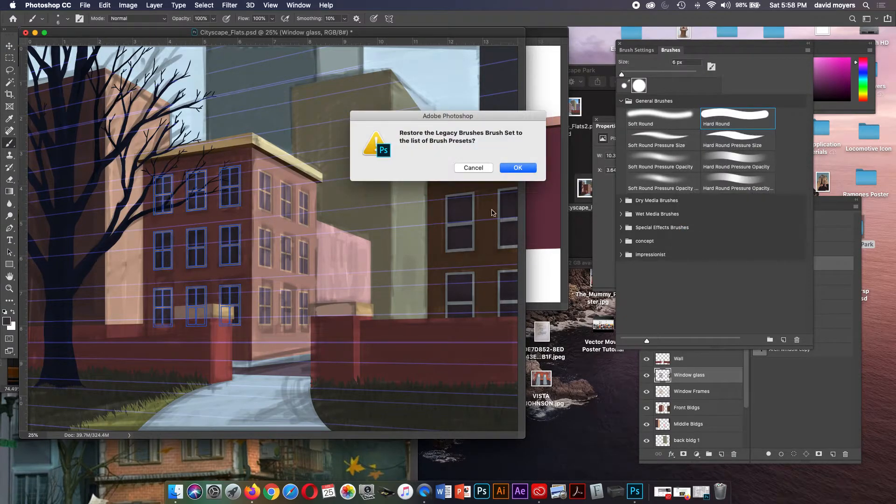
click(519, 168)
- Choose the Hard Square 22 pixels brush from the Square Brushes group of the Legacy Brushes
click(621, 268)
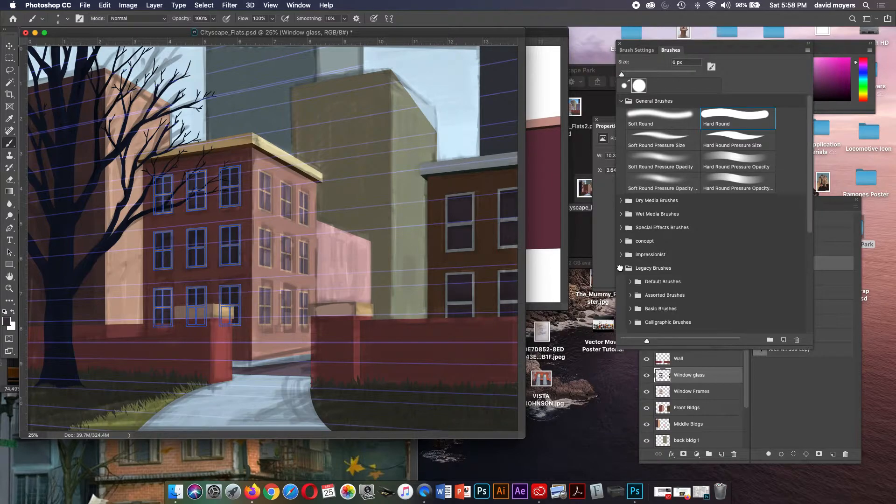
scroll(686, 280, down, 5)
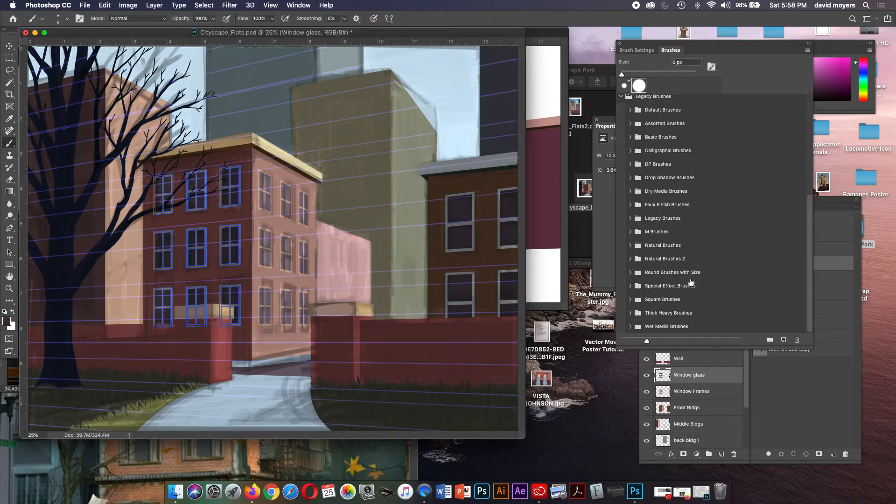
click(660, 301)
click(629, 300)
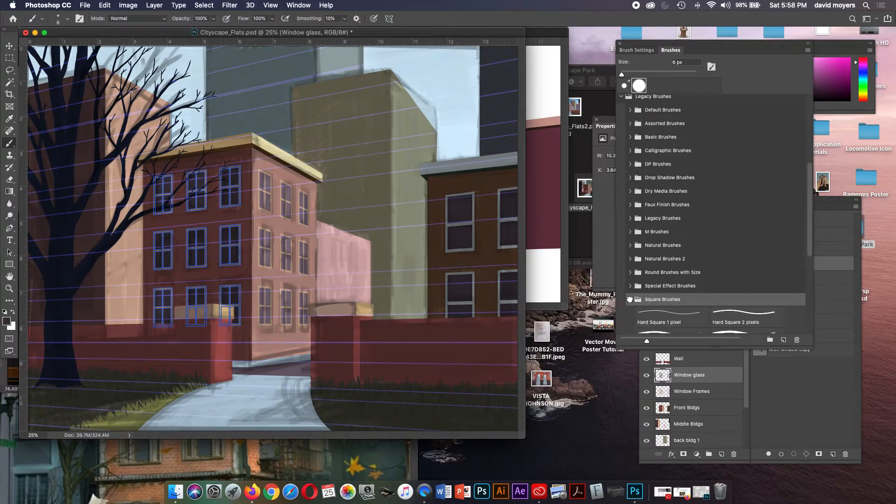
scroll(673, 284, down, 5)
click(670, 293)
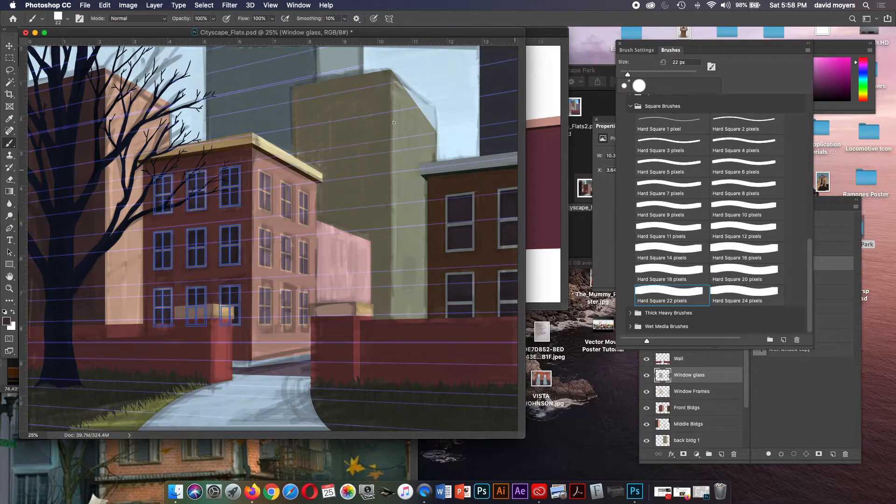
- Enlarge the square brush to 250 px
key(bracketright)
key(bracketright)
key(bracketright)
key(bracketright)
key(bracketright)
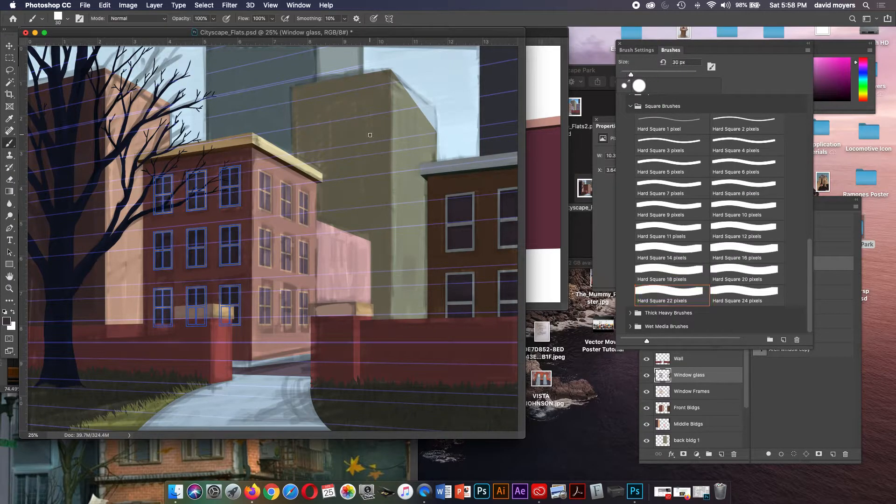
key(bracketright)
key(bracketright)
key(bracketright)
key(bracketright)
key(bracketright)
key(bracketright)
key(bracketright)
key(bracketright)
- Shape the square brush tip with an angle of -90° and a roundness of 83%
click(627, 49)
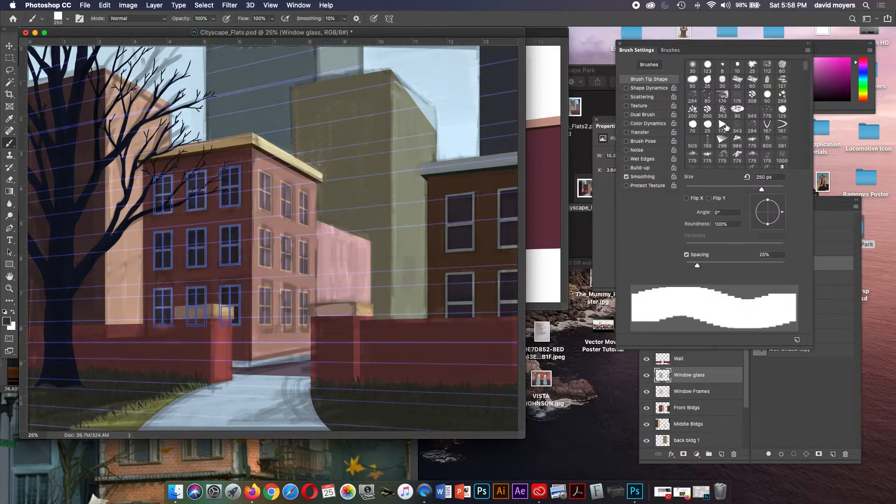
mouse_move(768, 223)
mouse_down()
mouse_move(783, 215)
mouse_move(769, 227)
mouse_up()
drag(756, 213, 758, 213)
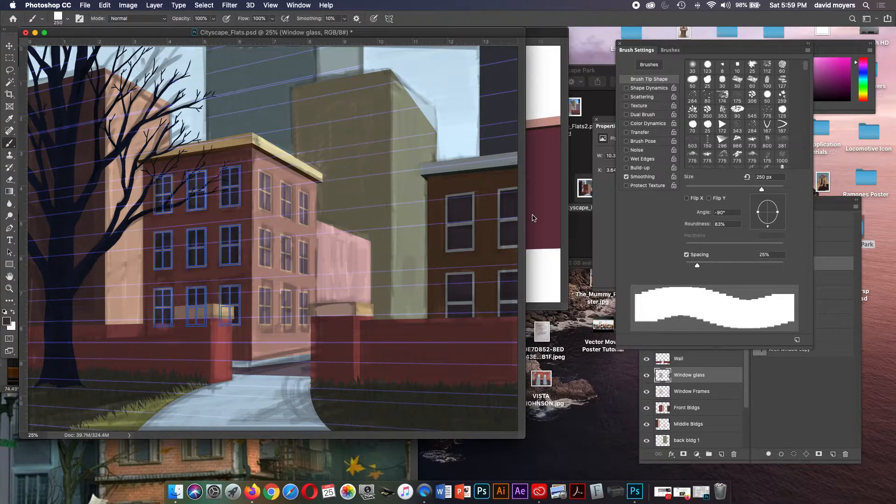
- Add a new layer above Window glass and name it Window Brush
click(700, 380)
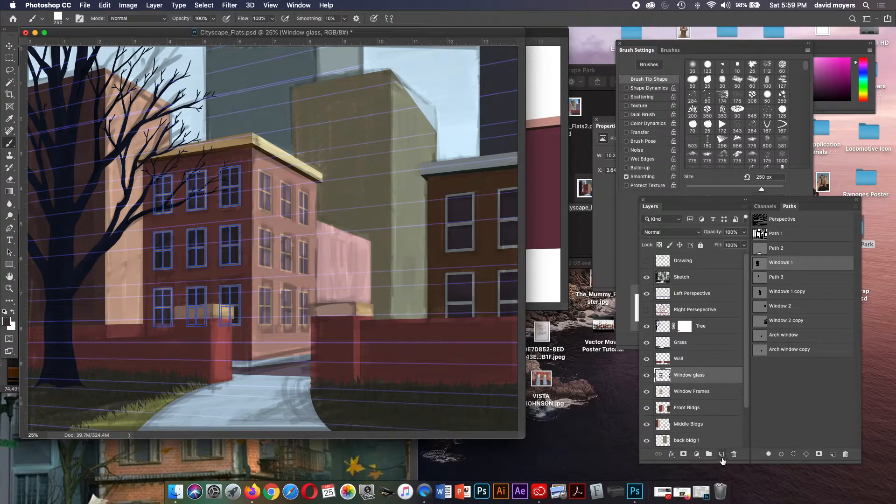
click(721, 454)
double_click(684, 375)
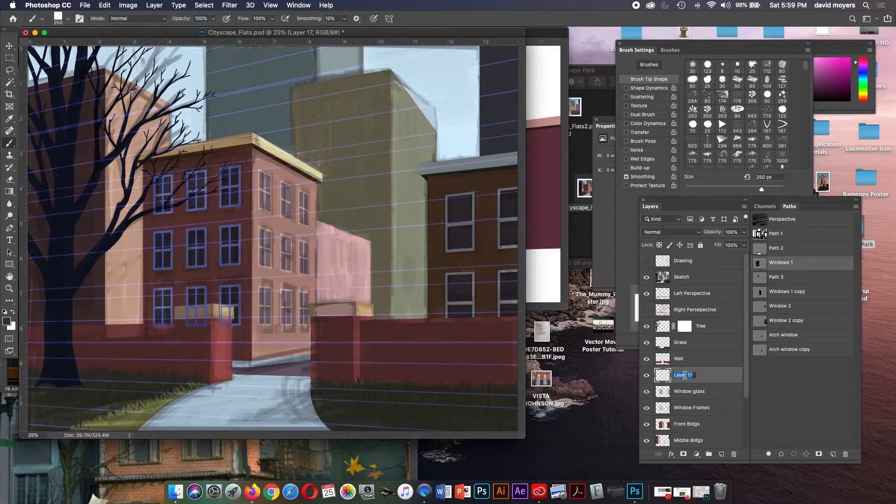
text(Window Brush)
key(Return)
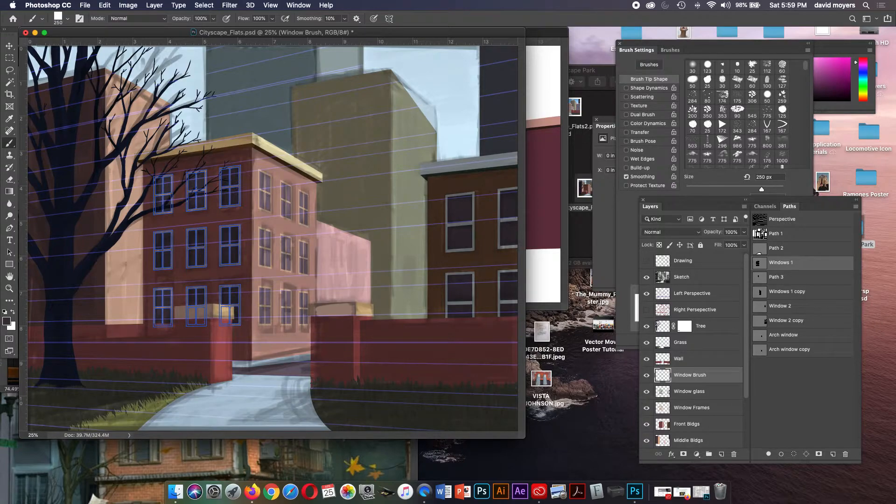
- Set the brush spacing to 98% and reset the foreground and background colors to the defaults
click(636, 50)
drag(697, 265, 733, 265)
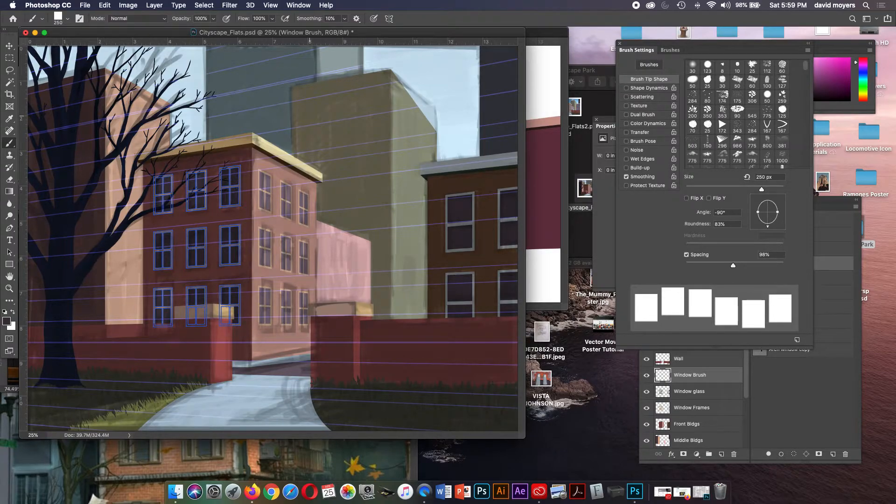
key(d)
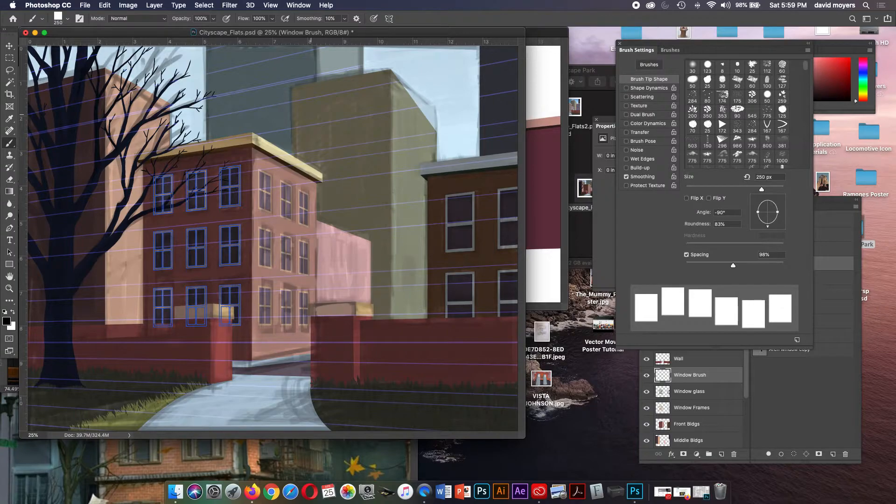
- Try a row of three black squares across the upper part of the olive building
click(312, 113)
click(340, 115)
click(368, 113)
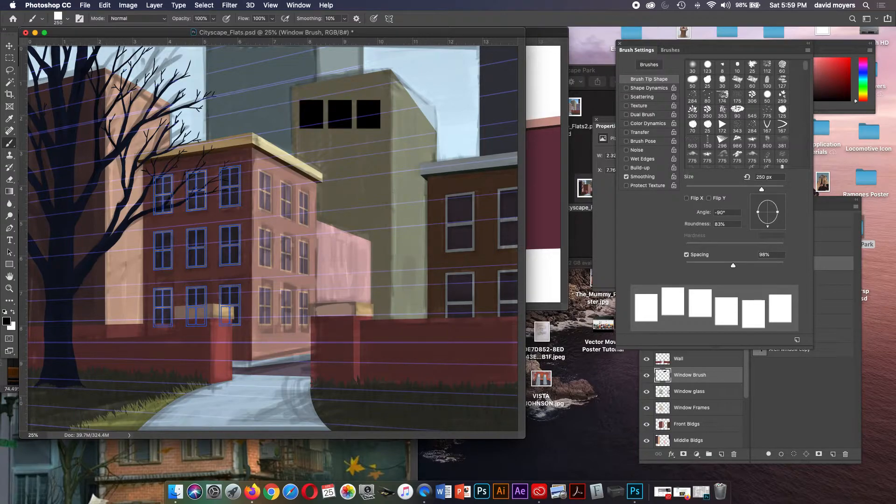
key(cmd+z)
key(cmd+z)
key(cmd+z)
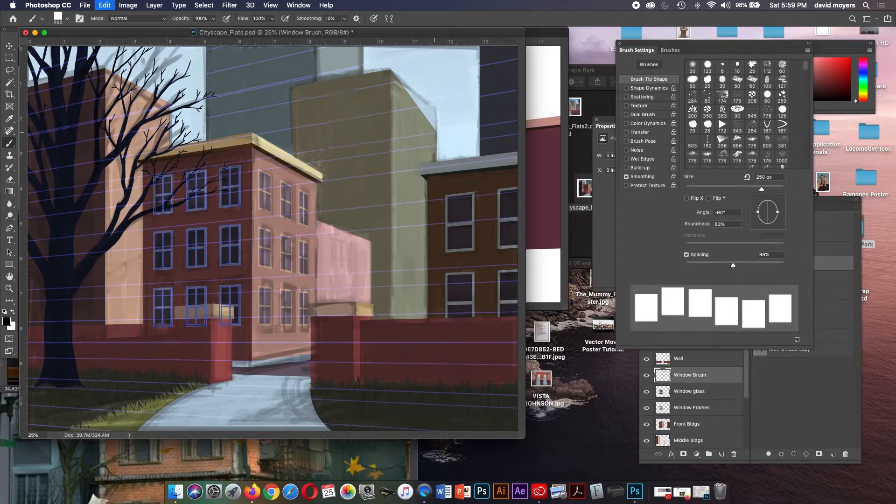
- Try a brush spacing of 110% with a row of black squares on the olive building
drag(733, 266, 737, 266)
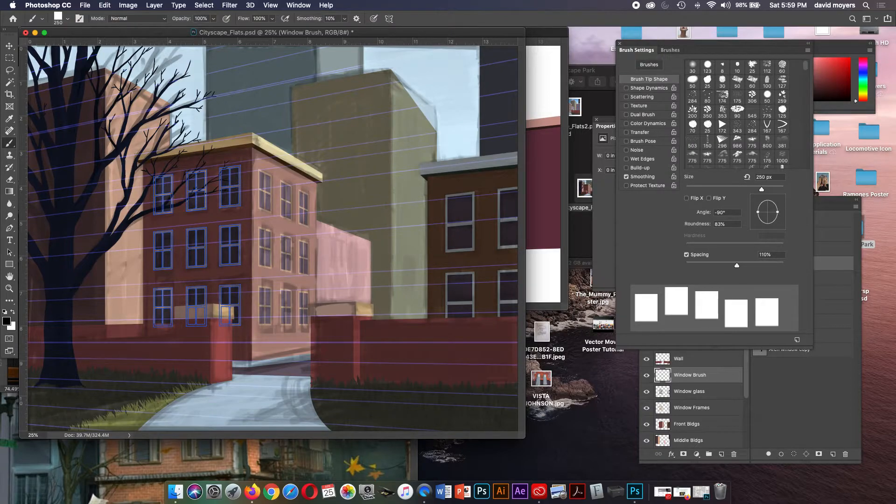
click(308, 111)
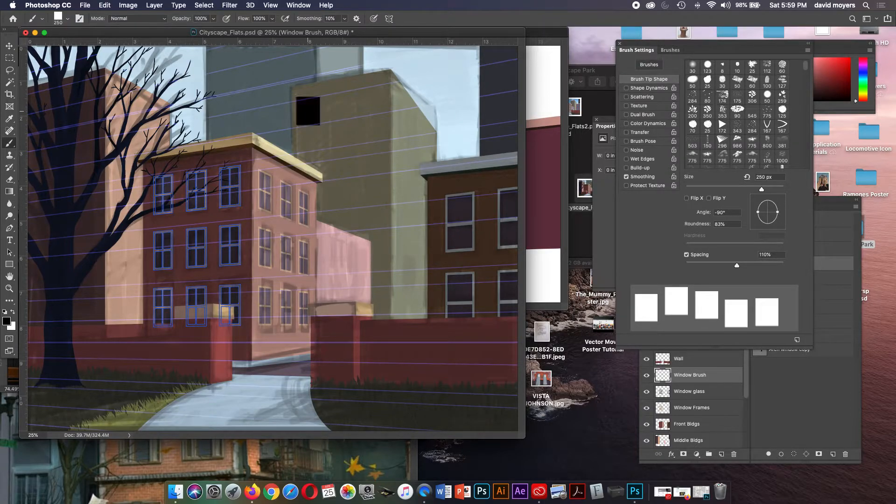
click(340, 111)
click(372, 111)
key(super+z)
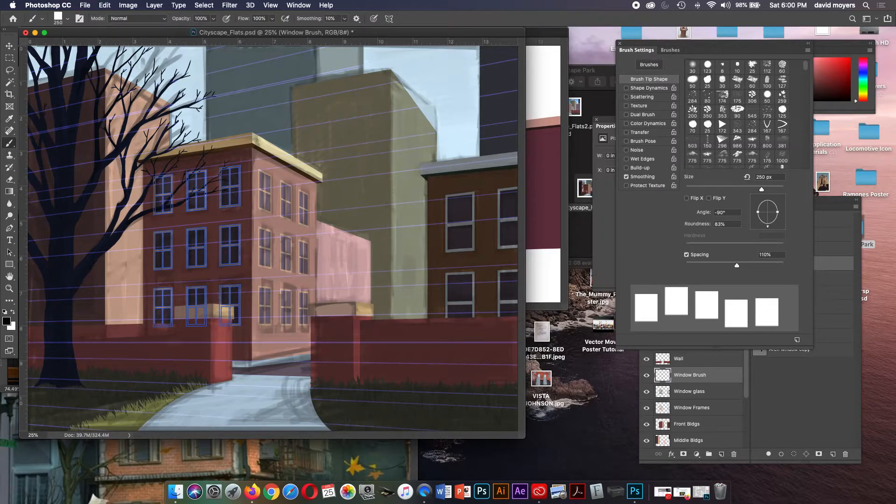
- Try a wider brush spacing of 148% with one stroke across the olive building
drag(737, 265, 746, 265)
drag(311, 110, 397, 109)
key(super+z)
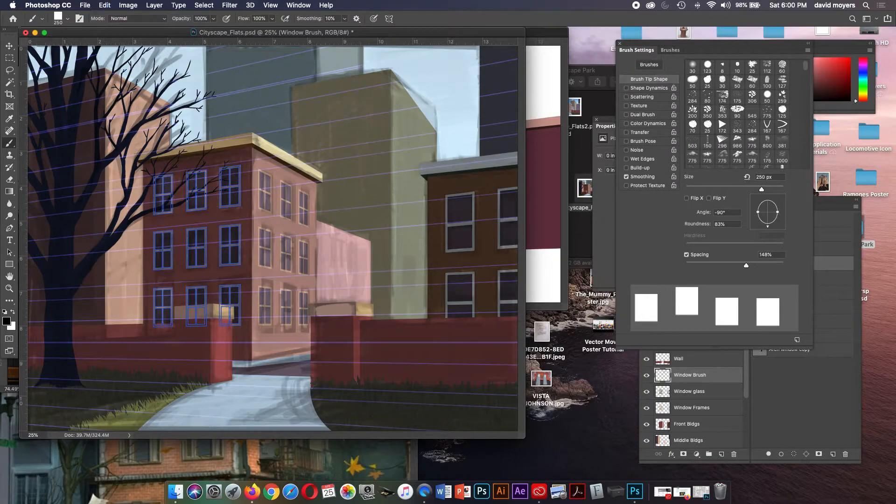
- Set the brush spacing to 106% and paint one row of three black squares near the olive building's top
drag(746, 266, 735, 265)
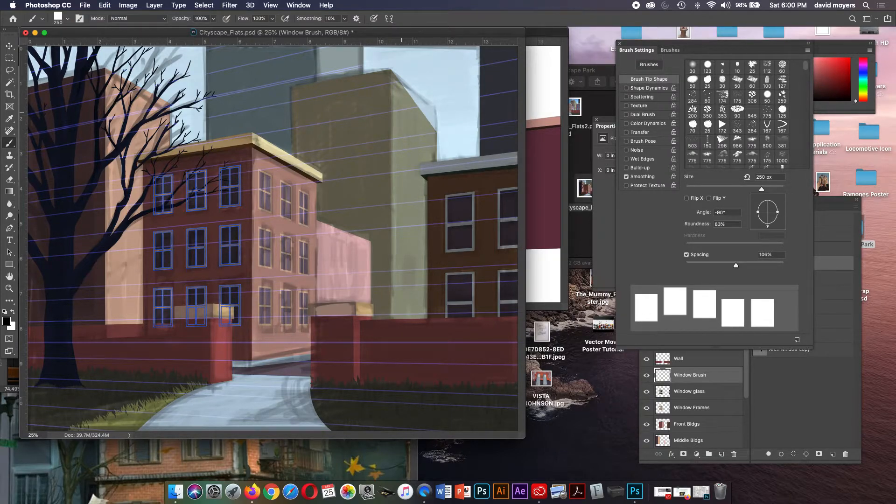
drag(308, 110, 370, 110)
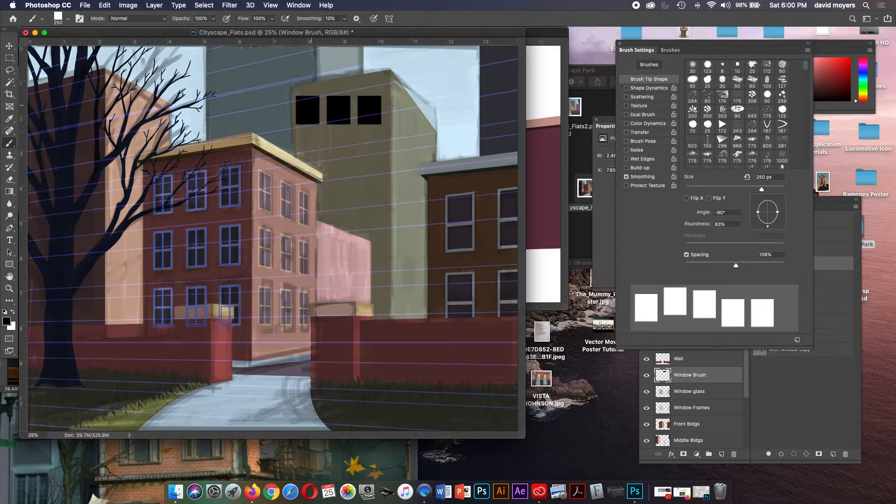
drag(307, 153, 380, 153)
key(super+z)
- Draw a rectangular marquee selection around the three black squares
click(9, 58)
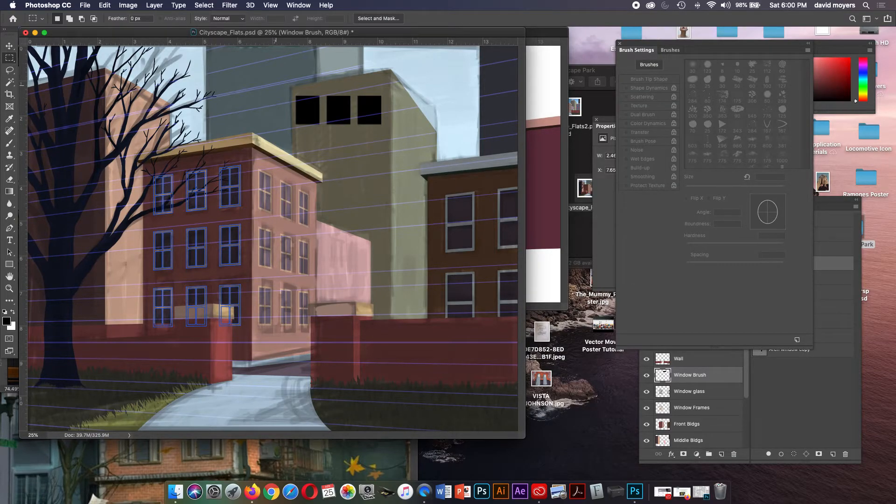
drag(275, 85, 386, 133)
click(105, 5)
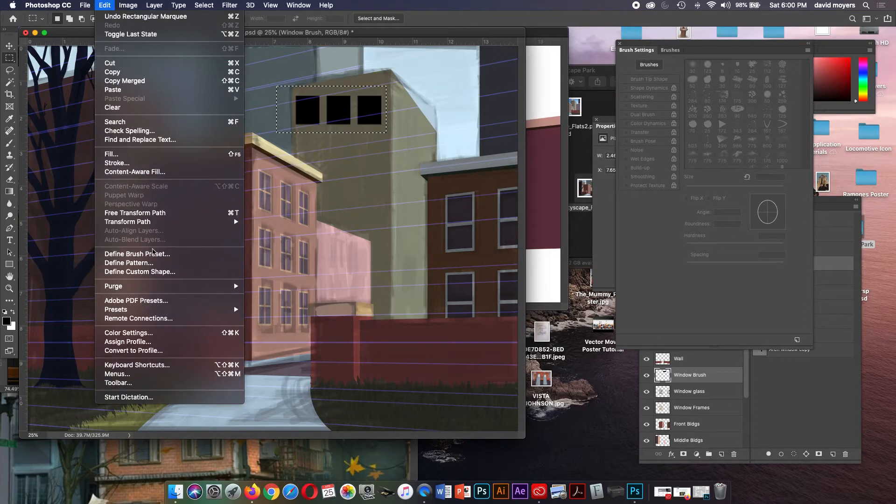
click(154, 257)
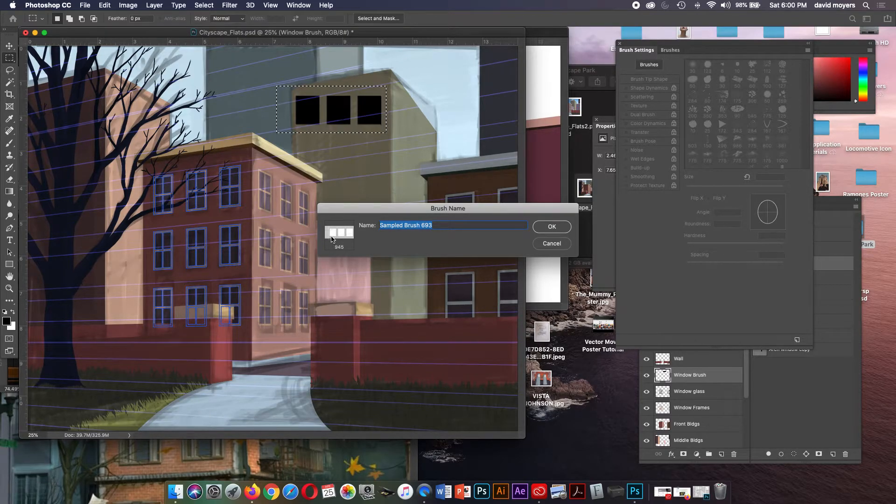
click(544, 245)
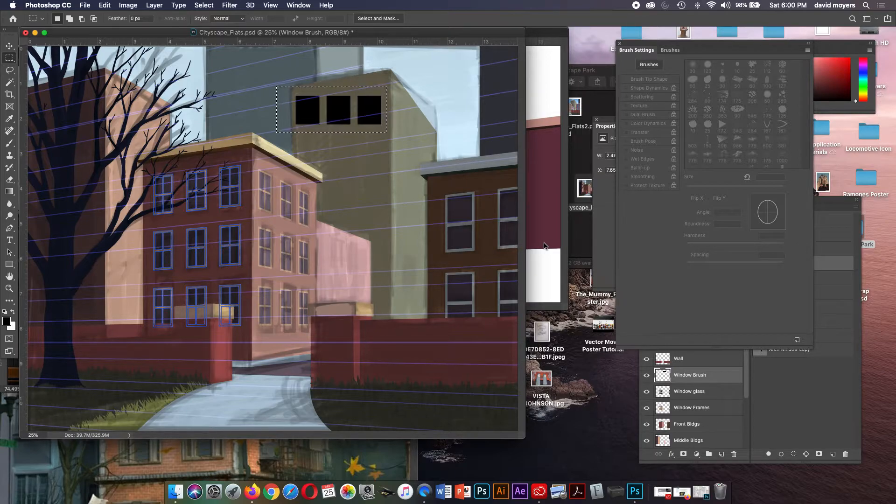
- Shrink the selection to the squares' exact outlines by nudging them up and back down with the Move tool
key(v)
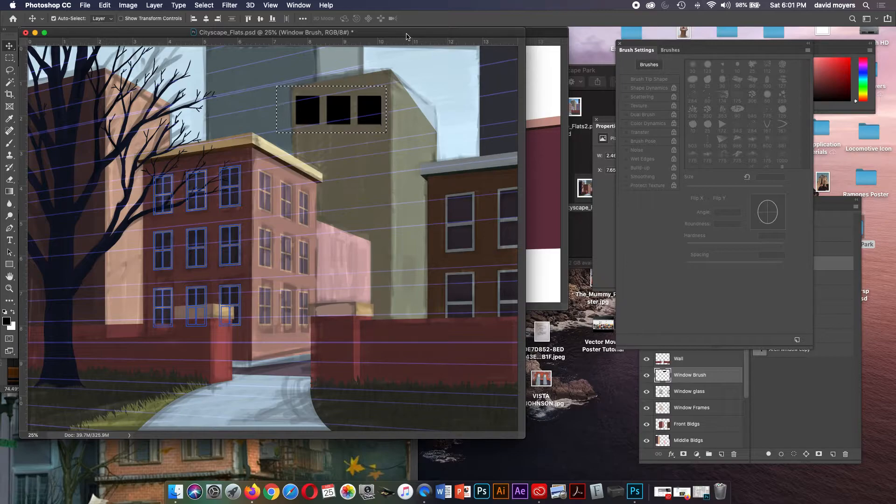
key(Up)
key(Down)
- Define the selected squares as a brush preset named Square Windows
click(105, 5)
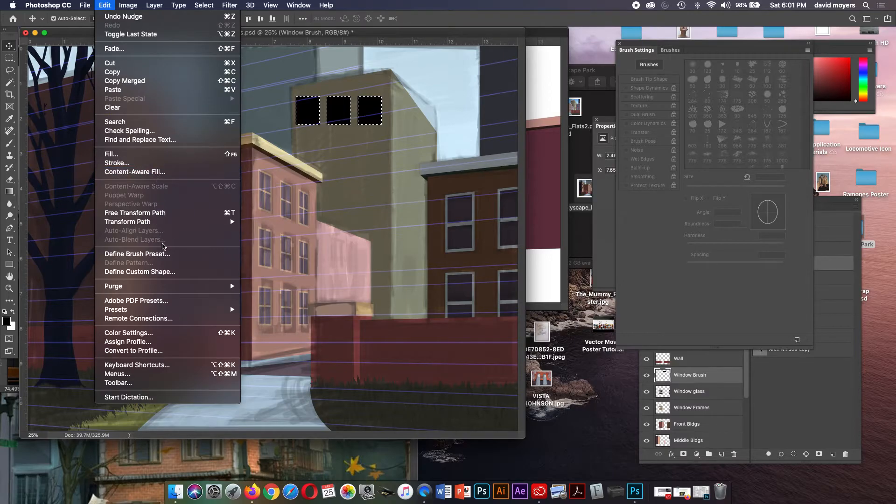
click(169, 254)
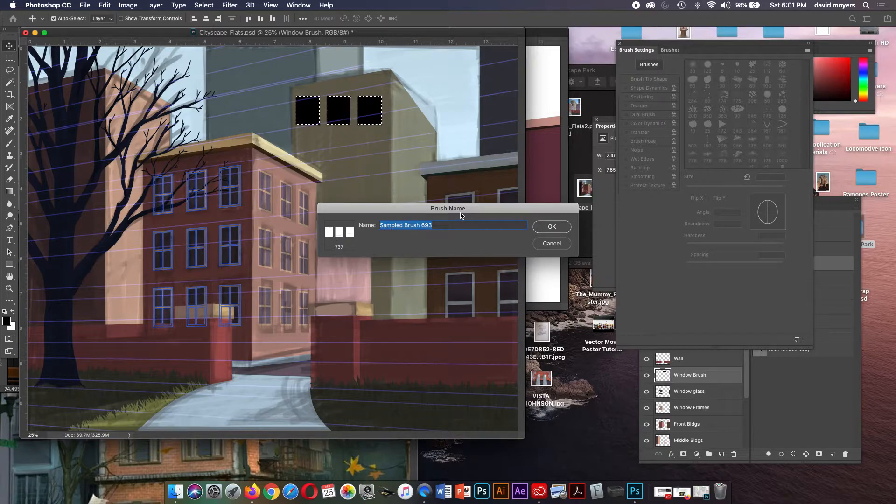
text(Square)
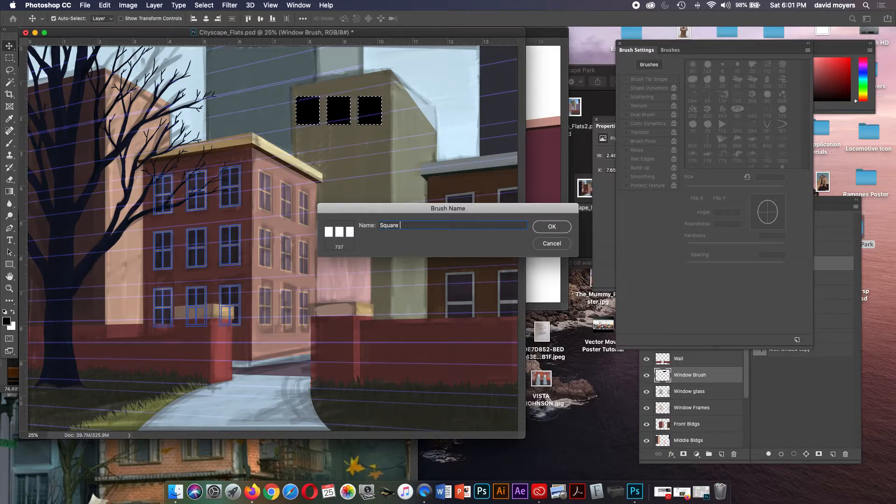
text( Windows)
key(Return)
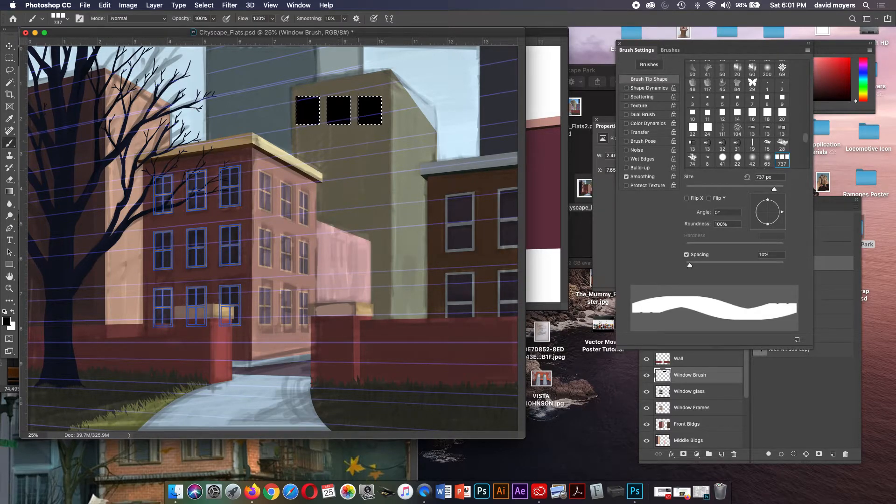
- Clear the three black squares from the Window Brush layer
key(Delete)
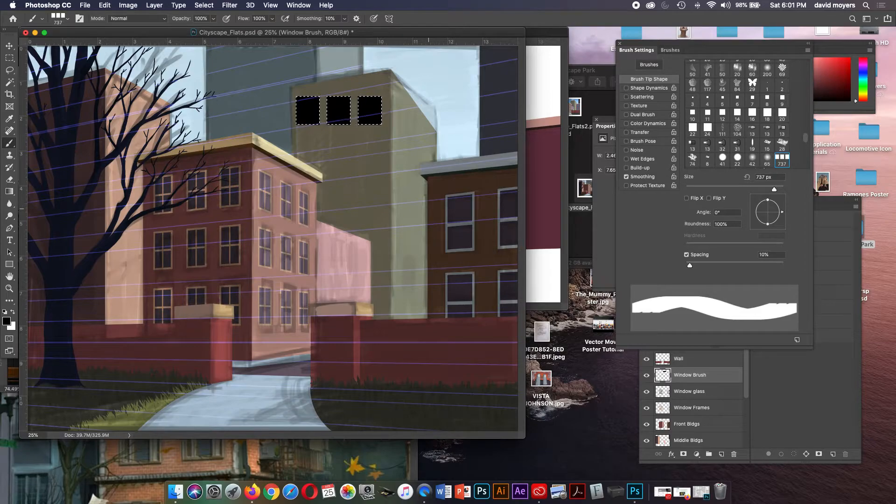
key(super+z)
click(691, 375)
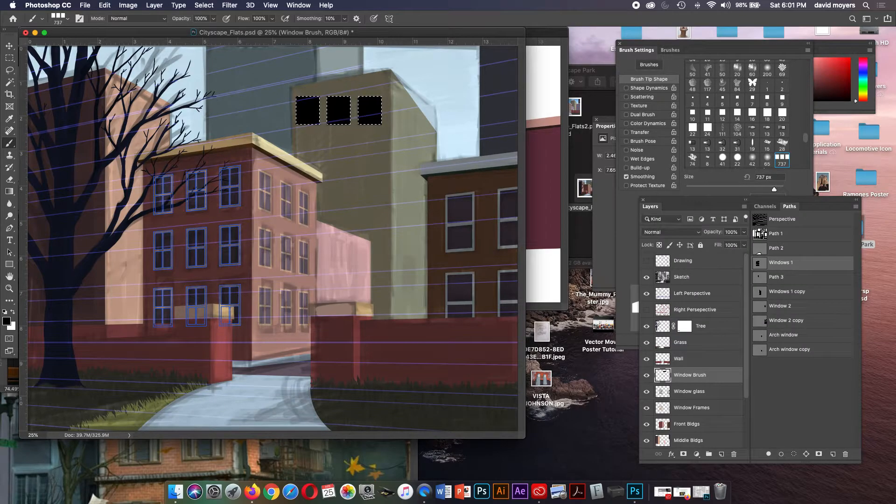
key(Delete)
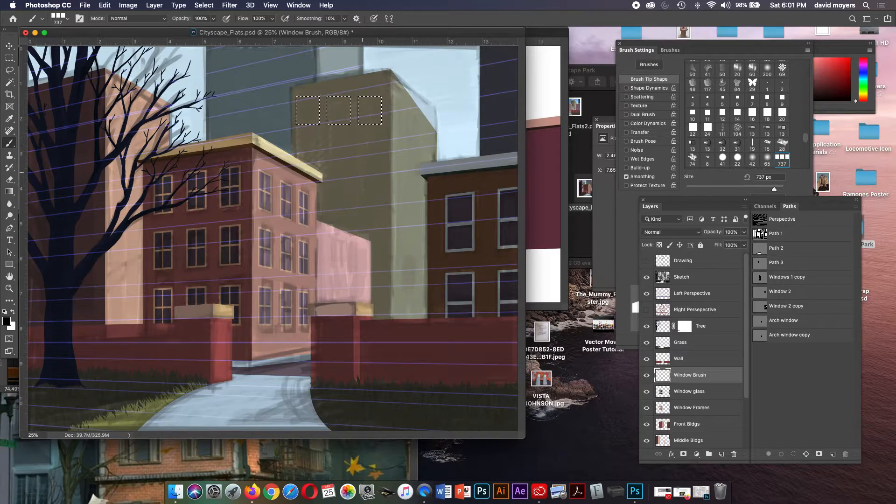
key(super+d)
key(super+z)
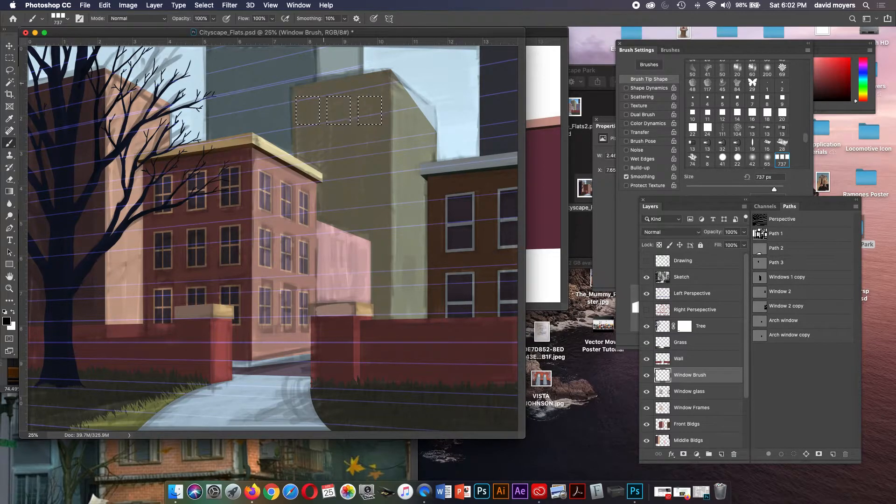
- Erase the leftover square outlines with a rectangular selection on the Window Brush layer, deselect, and return to the Brush tool
key(alt+BackSpace)
key(super+d)
key(m)
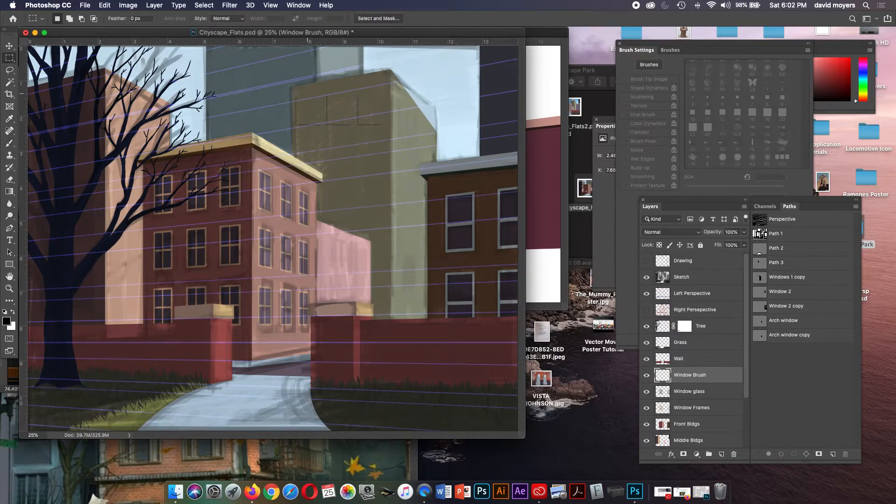
drag(286, 89, 400, 147)
key(Delete)
key(ctrl+d)
key(b)
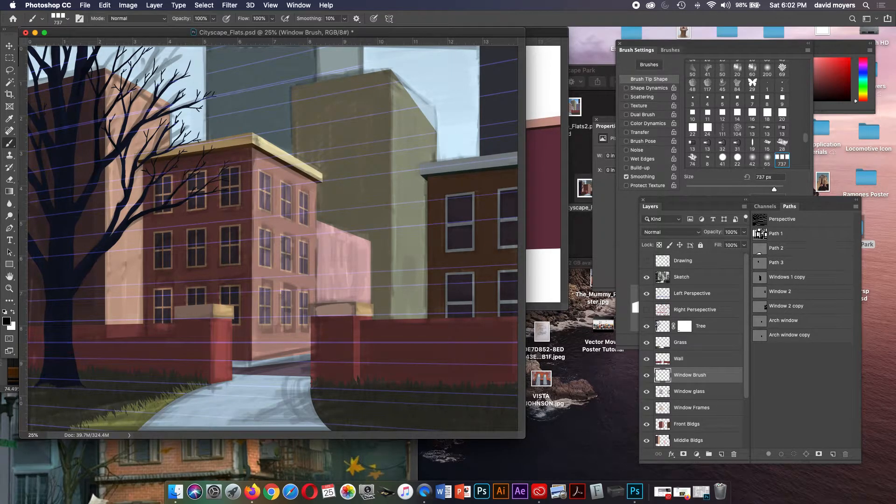
- Enlarge the brush preset list and collapse its Square Brushes and Legacy Brushes folders above the Square Windows preset
click(669, 50)
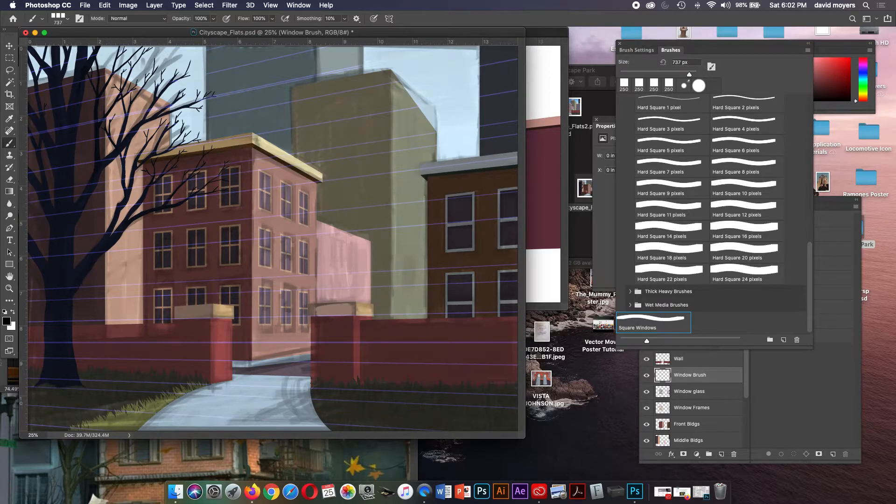
drag(812, 348, 835, 435)
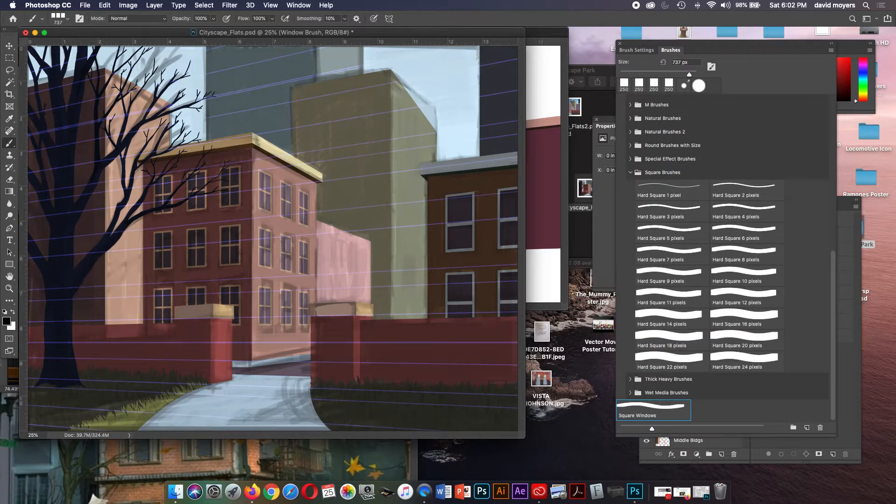
click(630, 173)
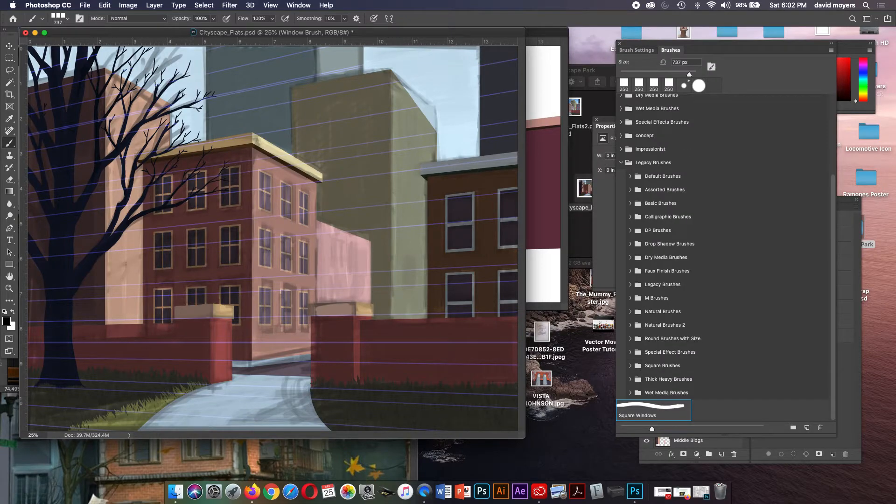
click(621, 163)
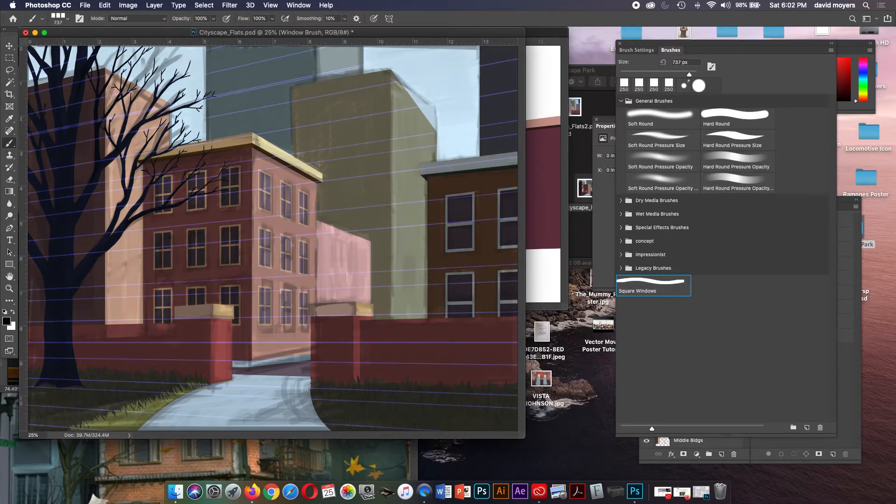
- Set the Square Windows brush tip's spacing to 136%
click(637, 50)
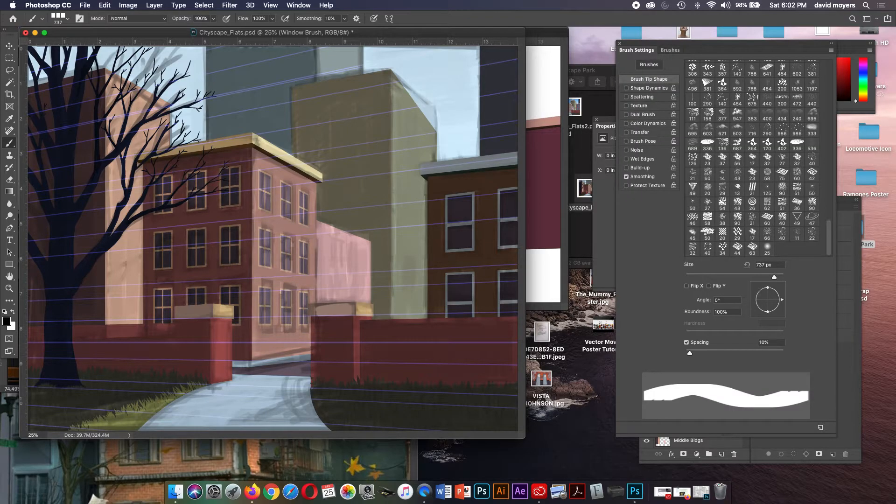
drag(689, 353, 720, 352)
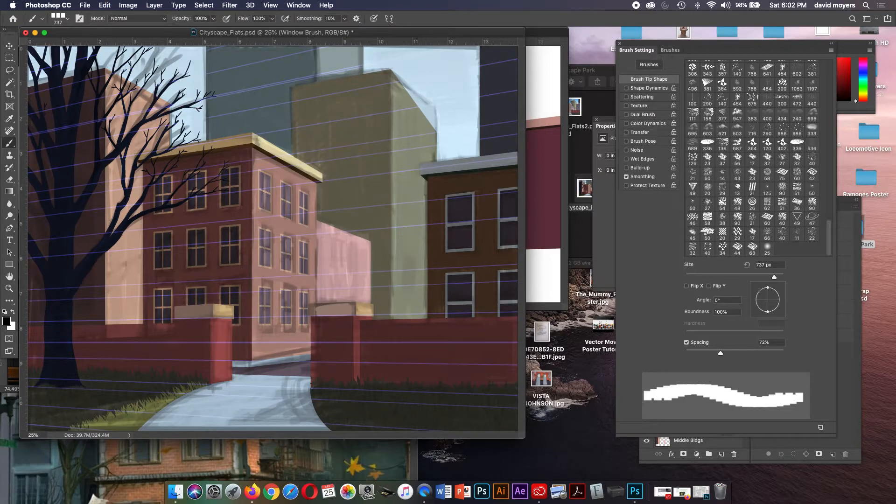
drag(720, 353, 743, 352)
- Paint two side-by-side grids of black windows, each three columns by six rows, starting over the olive building's front face
drag(340, 105, 340, 263)
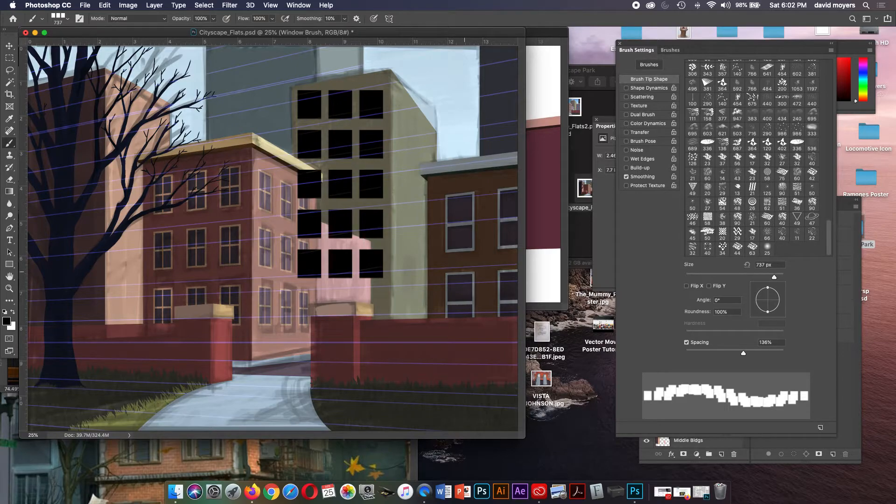
key(super+z)
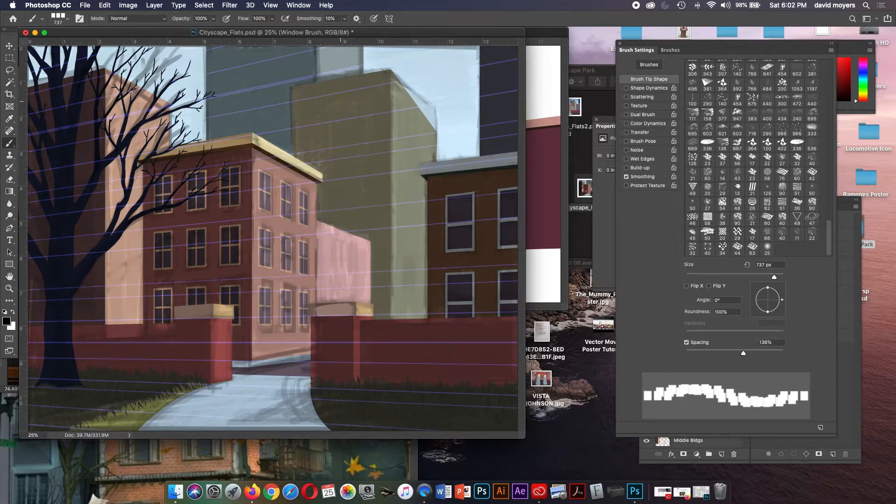
drag(340, 101, 340, 298)
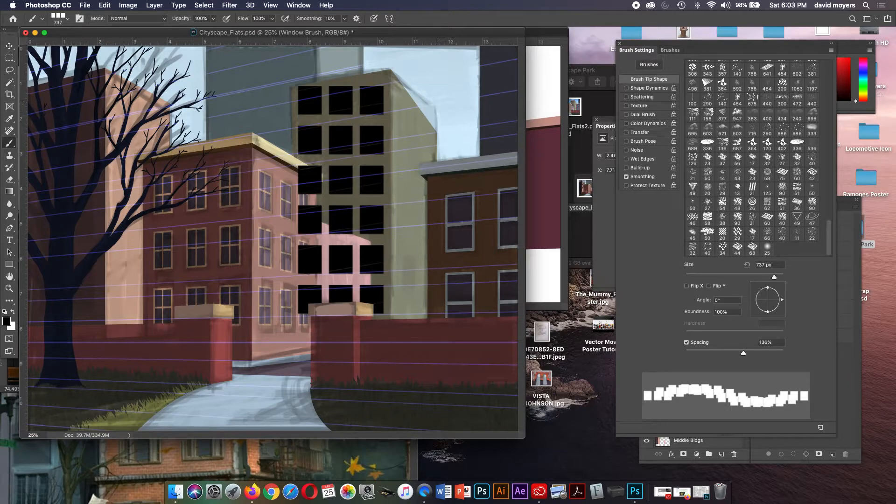
mouse_move(437, 103)
mouse_down()
mouse_move(406, 245)
mouse_move(448, 231)
mouse_up()
key(super+z)
click(439, 278)
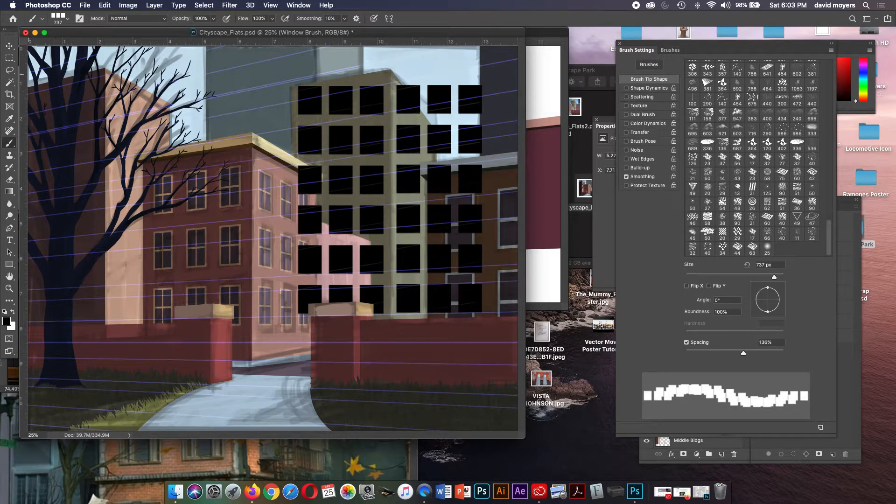
- Lock the Window Brush layer's transparent pixels and enclose the left window grid in a rectangular selection
click(605, 126)
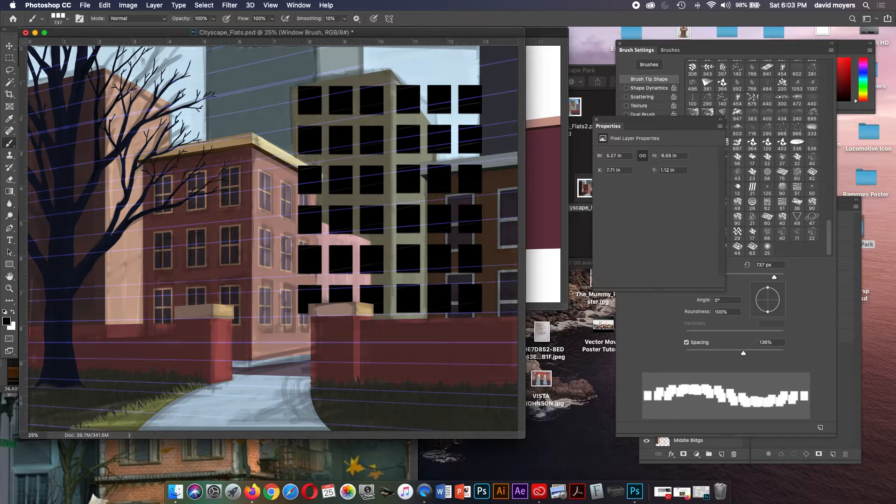
click(846, 206)
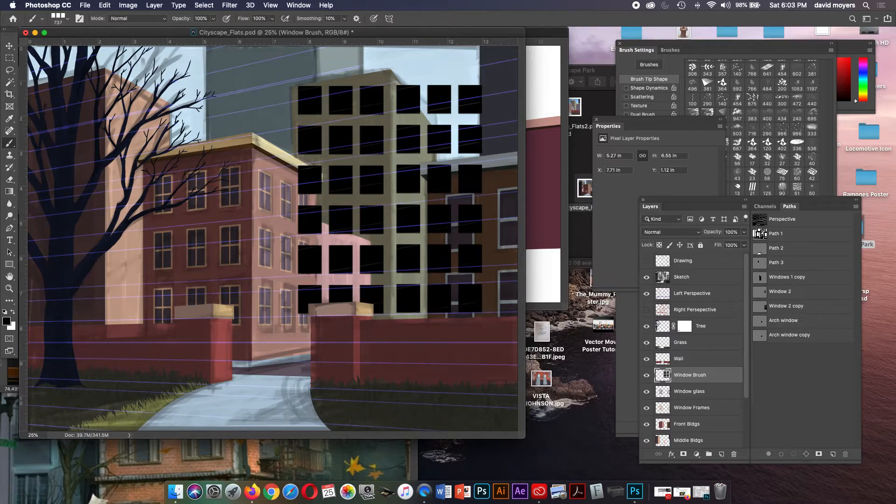
click(658, 244)
click(9, 58)
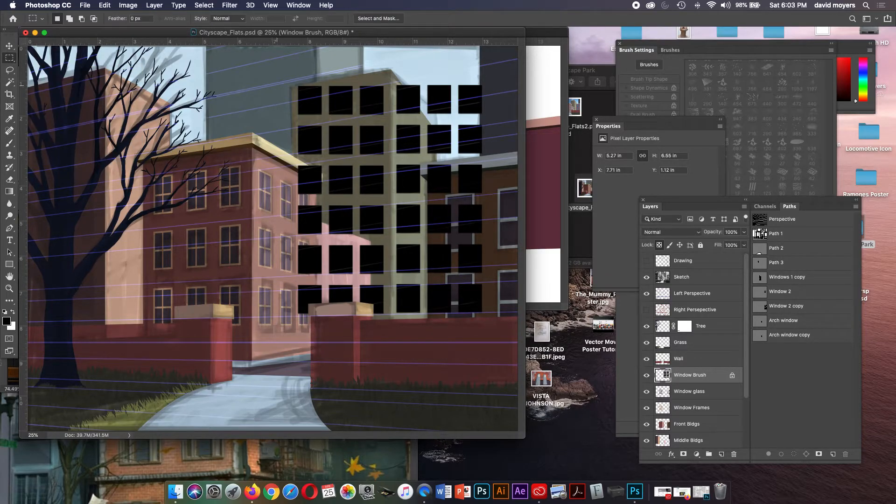
drag(280, 79, 394, 330)
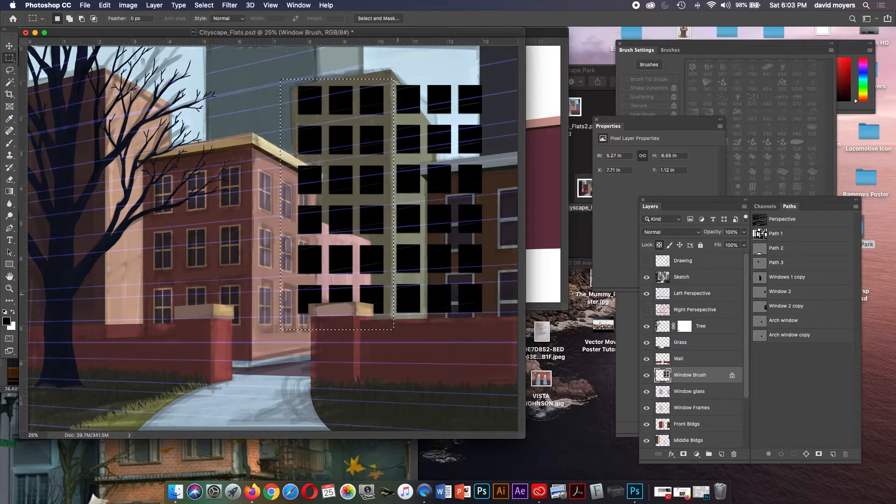
- Sample a dark teal from the shadowed building in the Boston apartment reference image, then return to Cityscape_Flats.psd
key(i)
drag(159, 33, 364, 61)
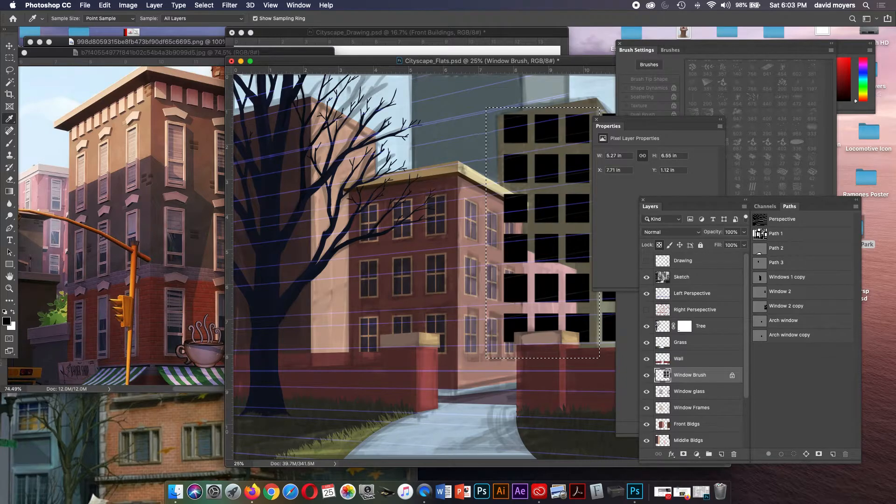
drag(175, 52, 285, 113)
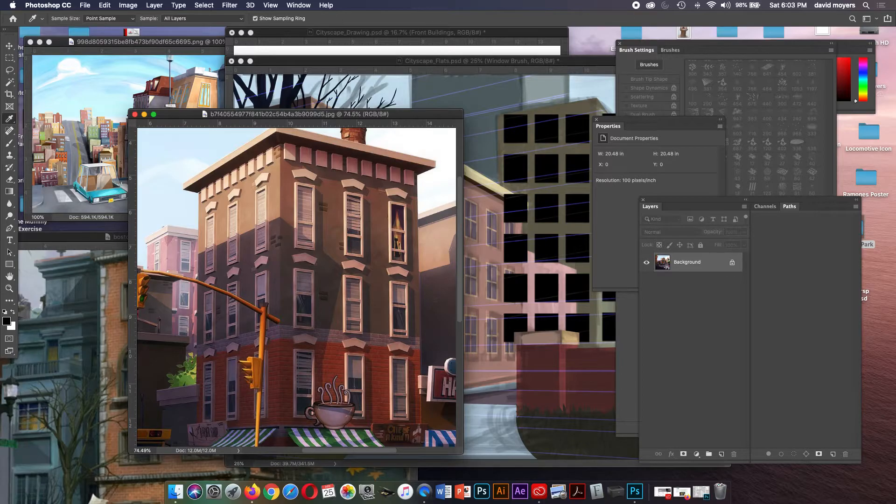
click(31, 402)
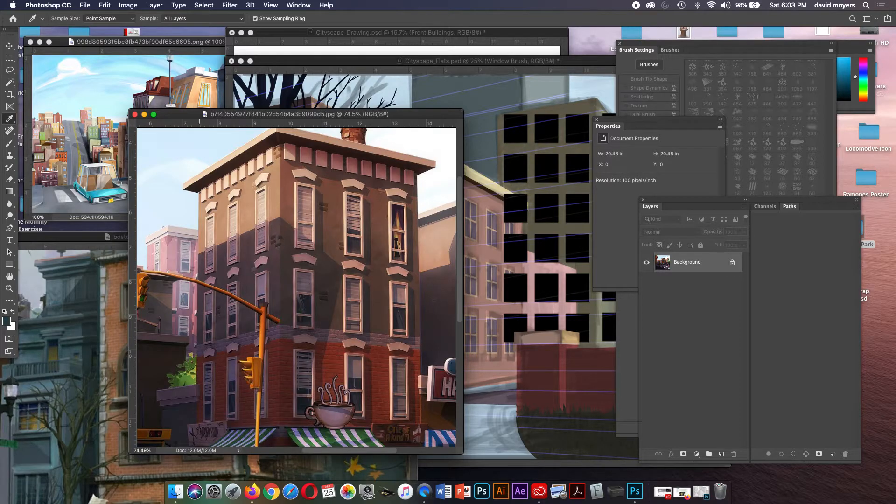
drag(286, 114, 174, 110)
drag(322, 61, 302, 59)
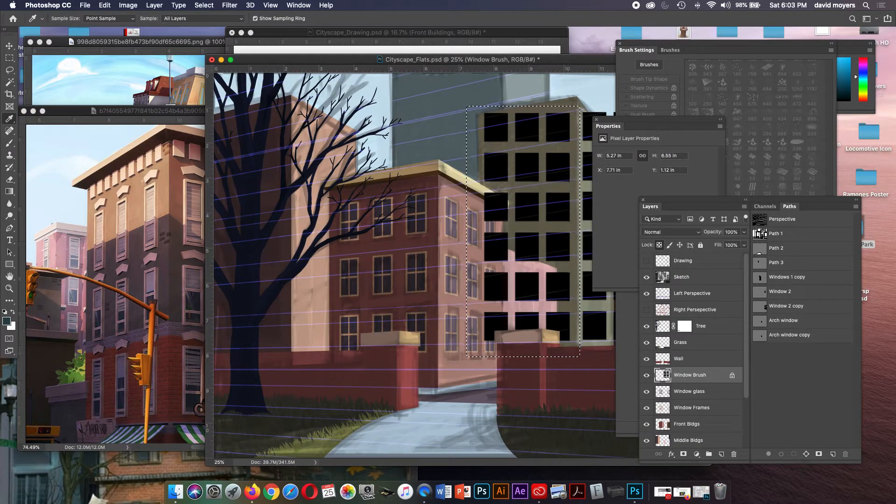
drag(396, 60, 322, 57)
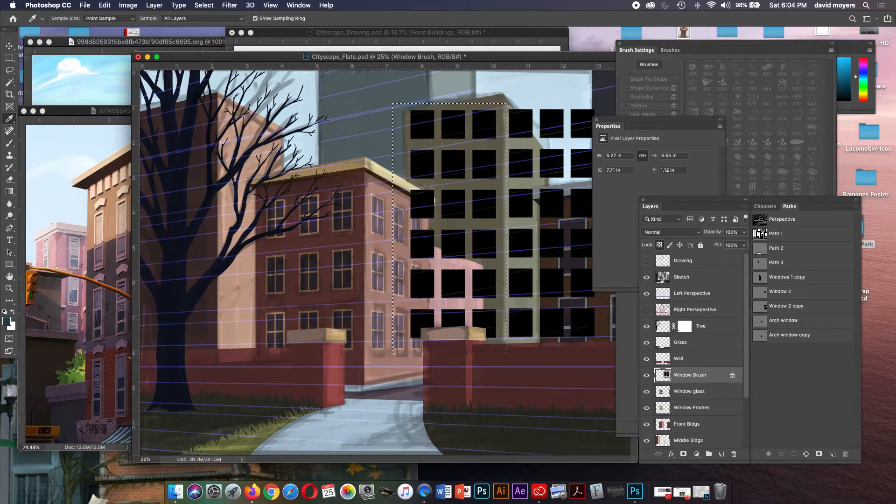
- Fill the selected left window grid with the sampled dark teal, keeping the layer's transparent pixels locked
click(659, 245)
key(super+BackSpace)
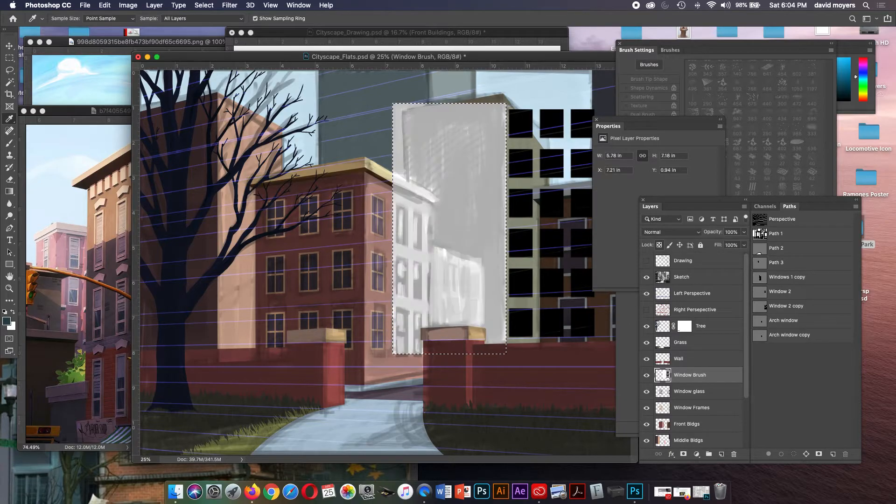
key(super+z)
key(super+z)
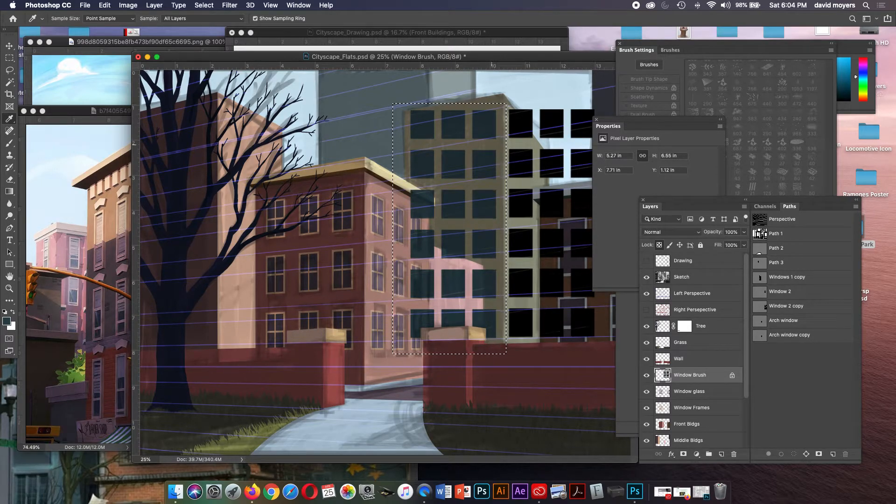
- Close the Properties panel and move the rectangular selection outline over the right window grid
key(m)
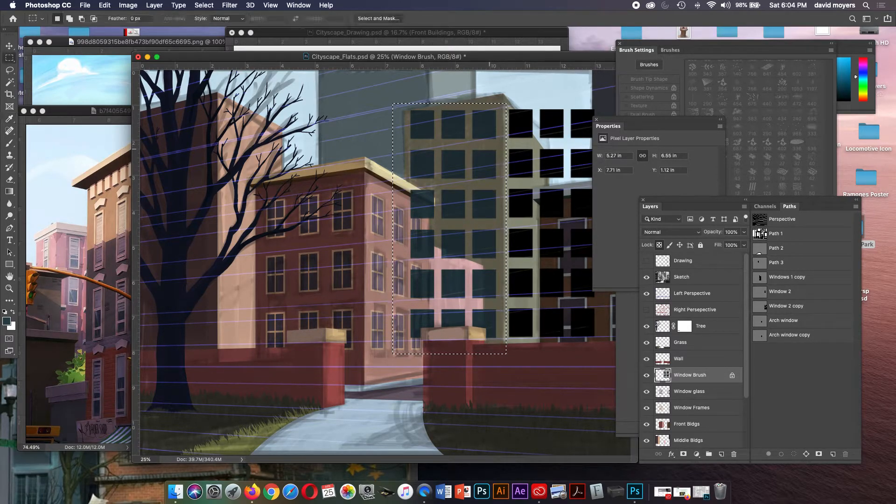
drag(498, 129, 478, 151)
click(598, 148)
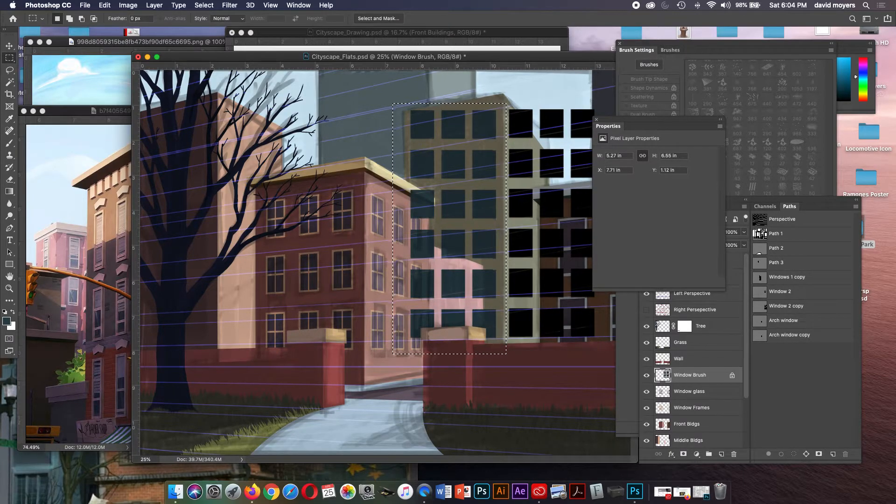
drag(488, 56, 417, 58)
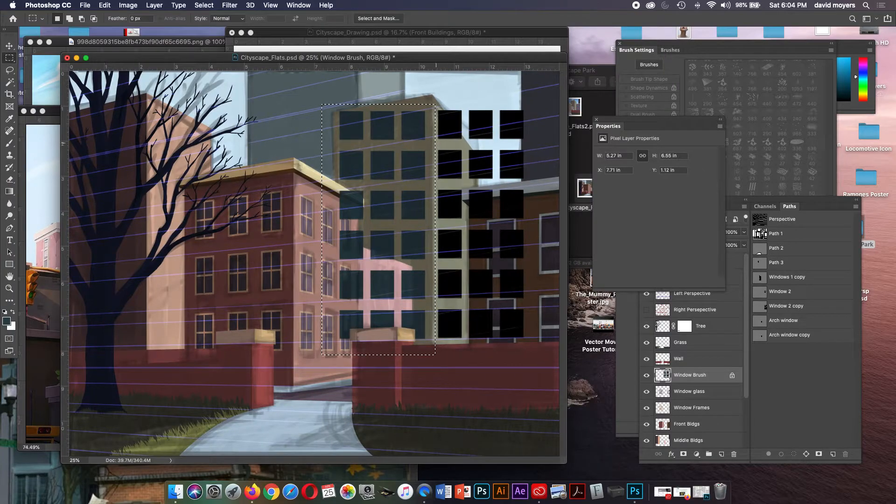
click(596, 119)
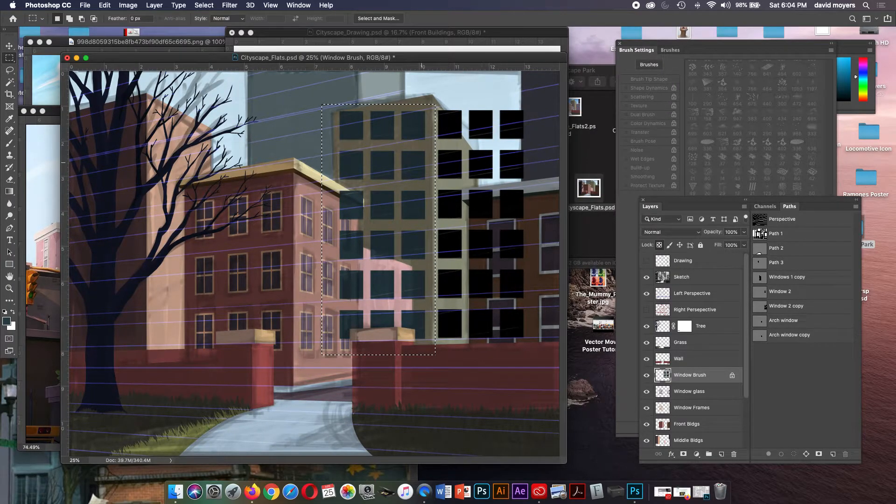
drag(415, 145, 519, 143)
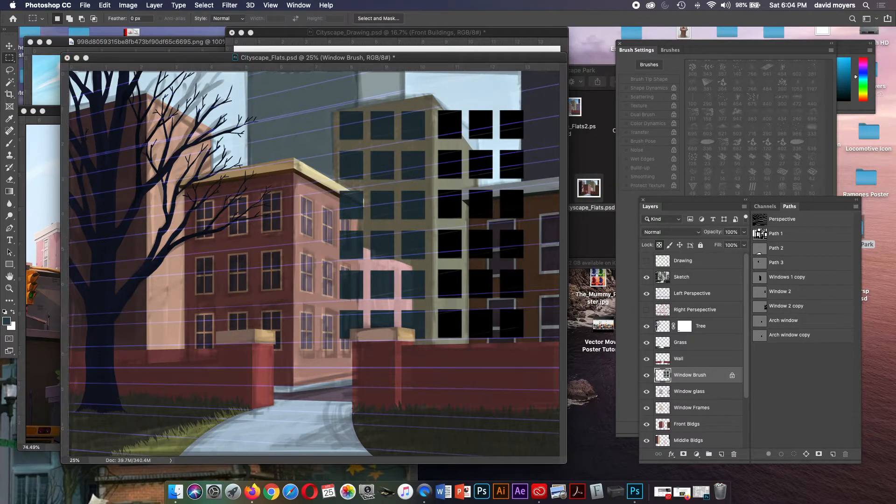
- Sample a lighter blue from the arched window in boston_tips_apt_render_1.jpg, fill the right window grid with it, and deselect
click(36, 467)
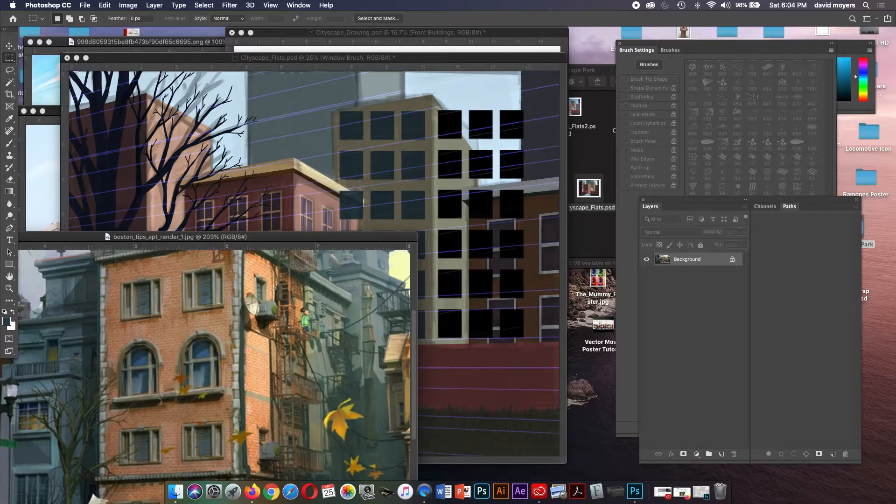
key(i)
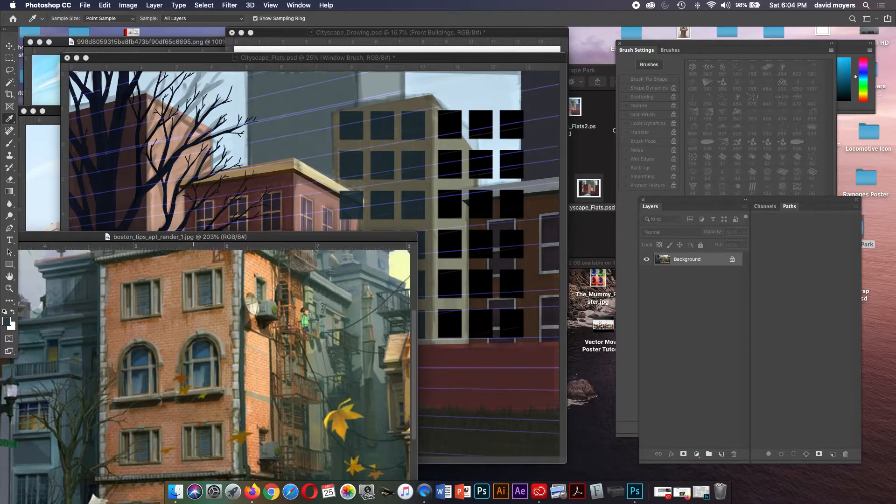
click(197, 377)
click(466, 383)
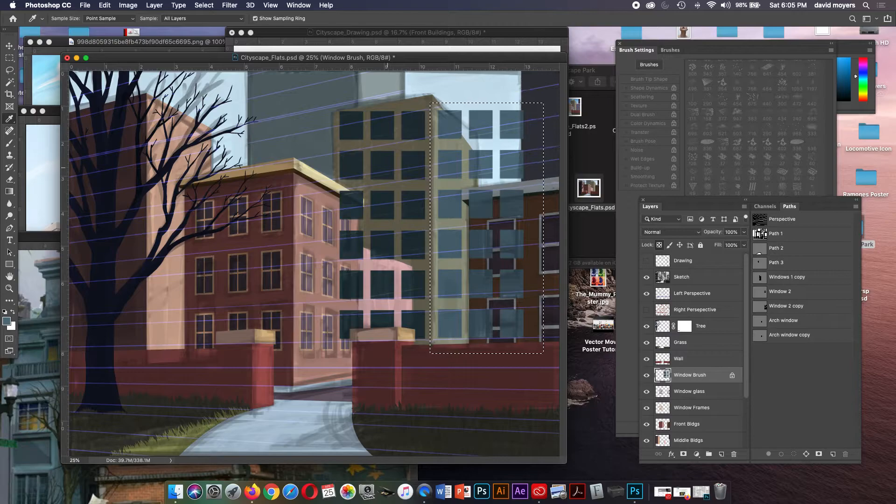
key(super+d)
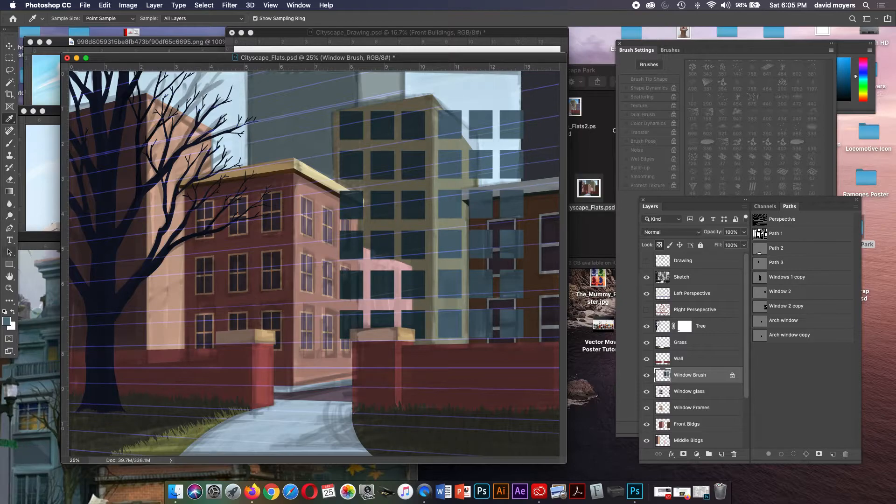
- Reset the colors to default and, with the Line tool at 9 px weight, draw a horizontal line about 2.88 in long above the olive building
click(9, 265)
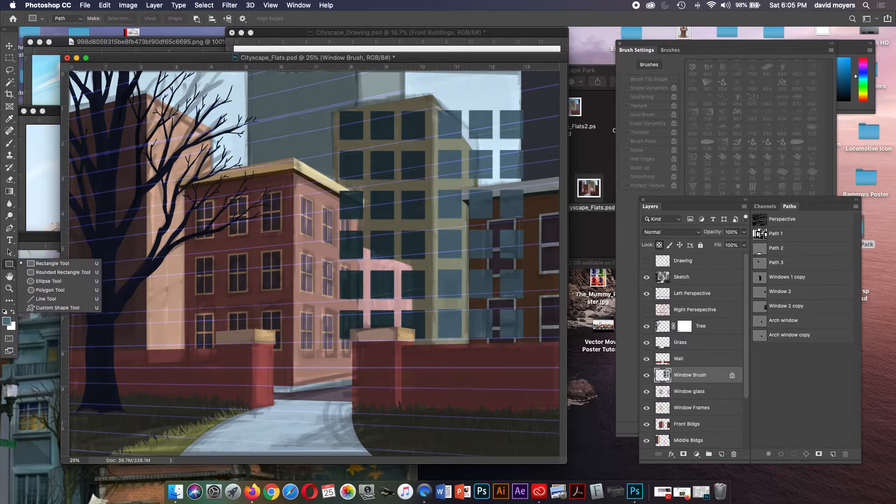
click(46, 298)
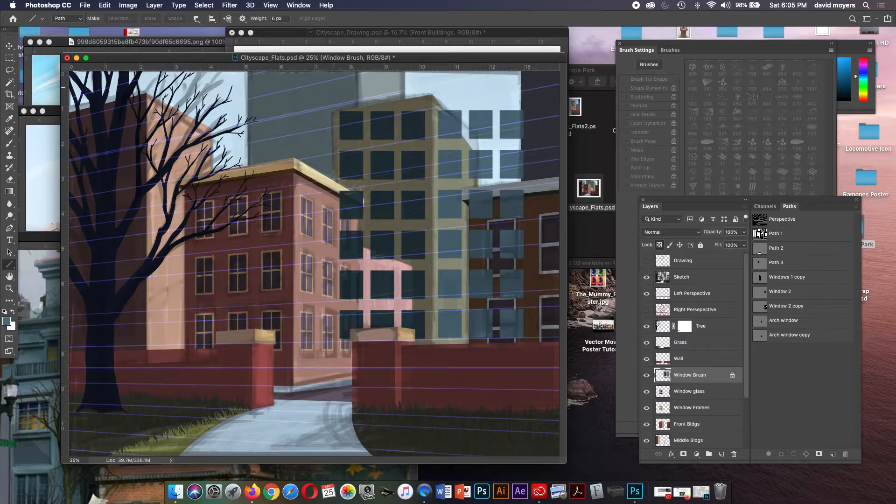
key(d)
drag(329, 87, 437, 87)
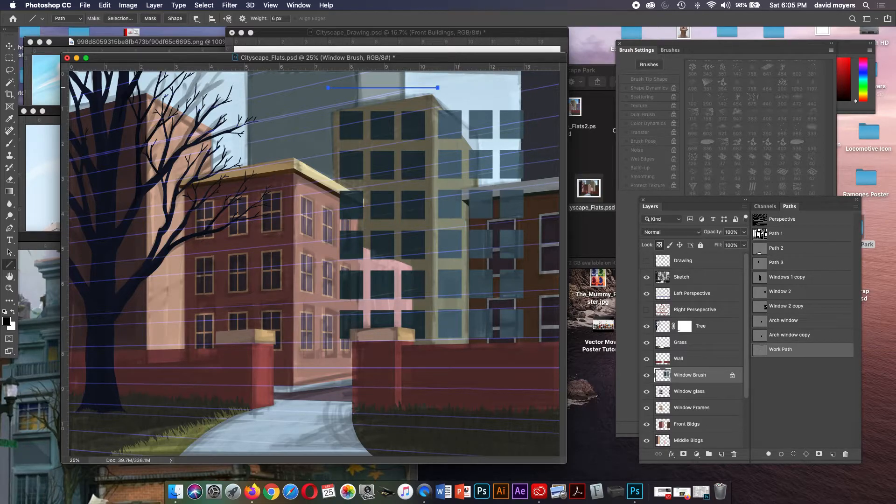
key(super+z)
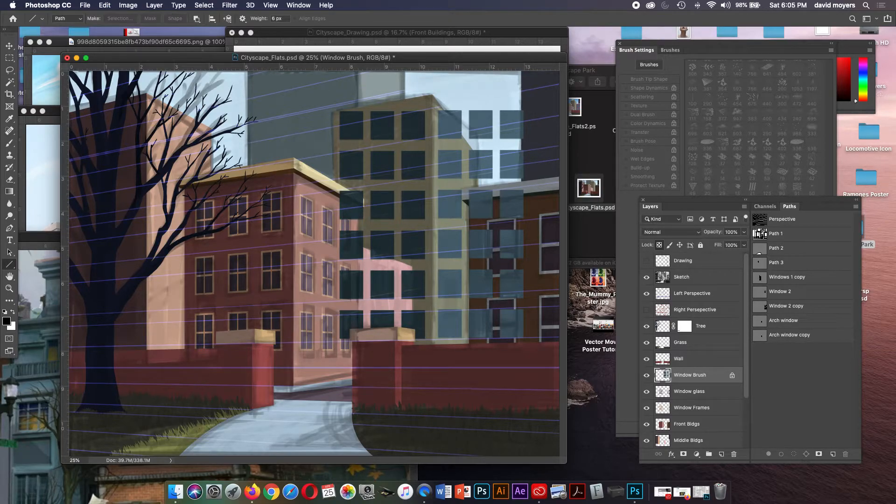
double_click(275, 19)
text(9)
drag(336, 86, 437, 87)
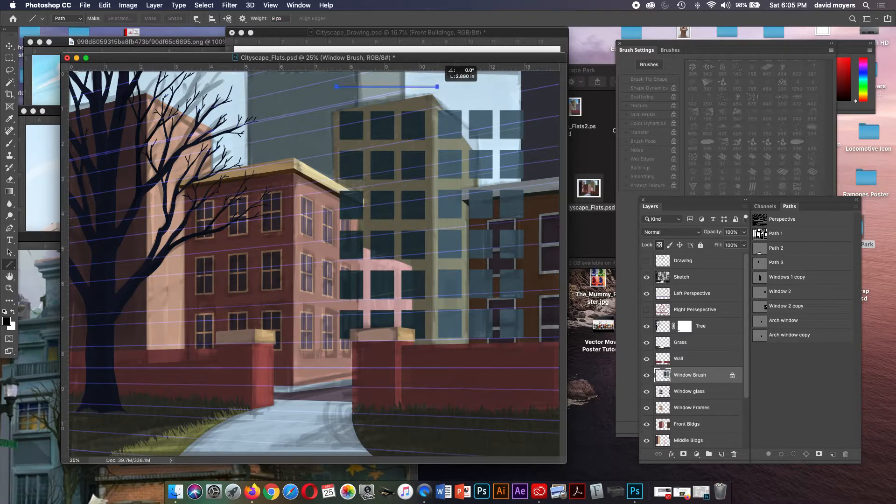
- Undo the path line above the olive building and switch the Line tool's drawing mode from Path to Pixels
key(z)
drag(434, 99, 445, 124)
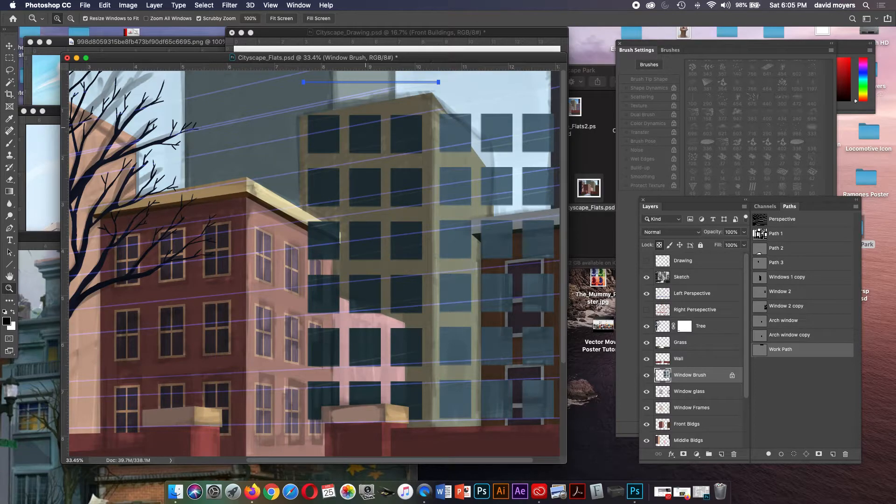
key(super+z)
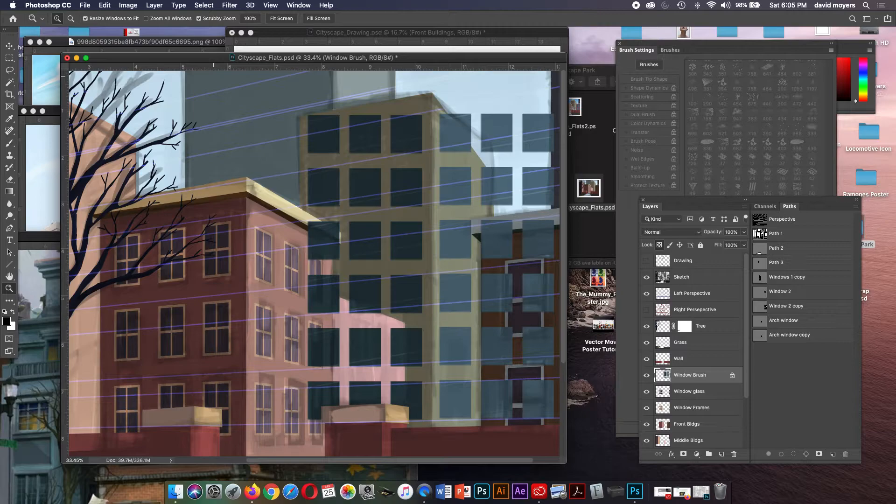
key(u)
click(71, 19)
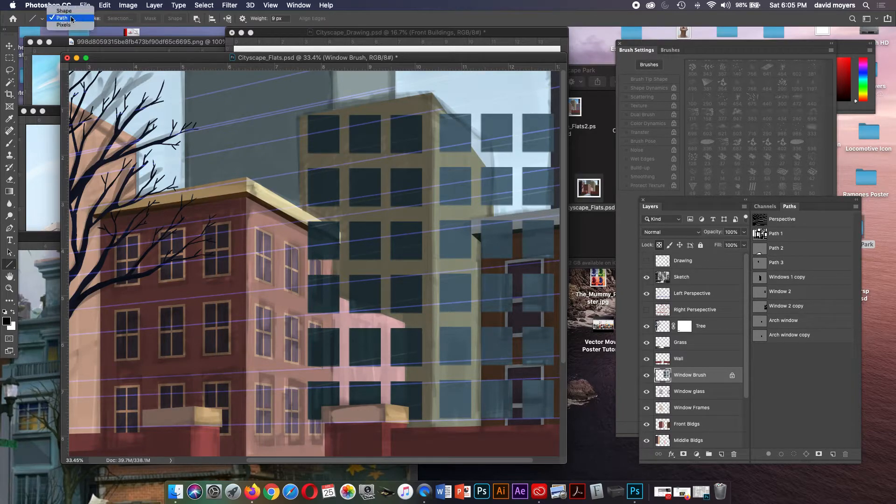
click(64, 25)
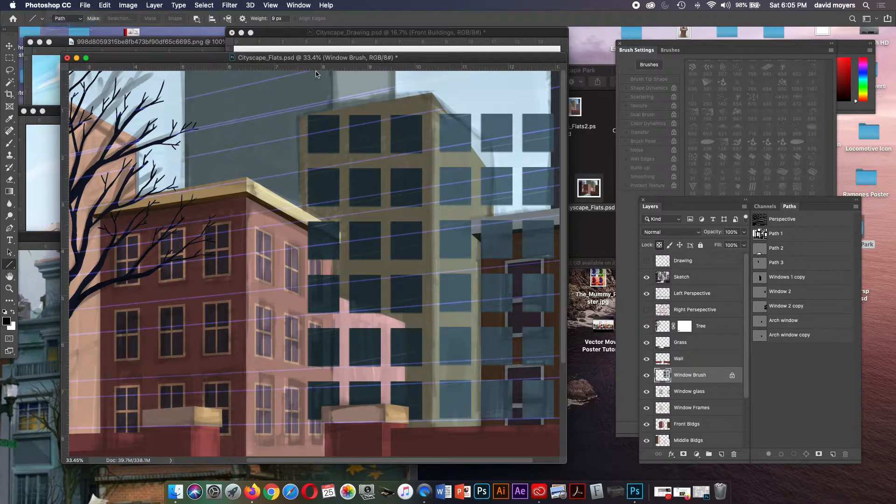
- Unlock the Window Brush layer's transparent pixels and draw a black 9 px horizontal line above the olive building
drag(298, 83, 434, 87)
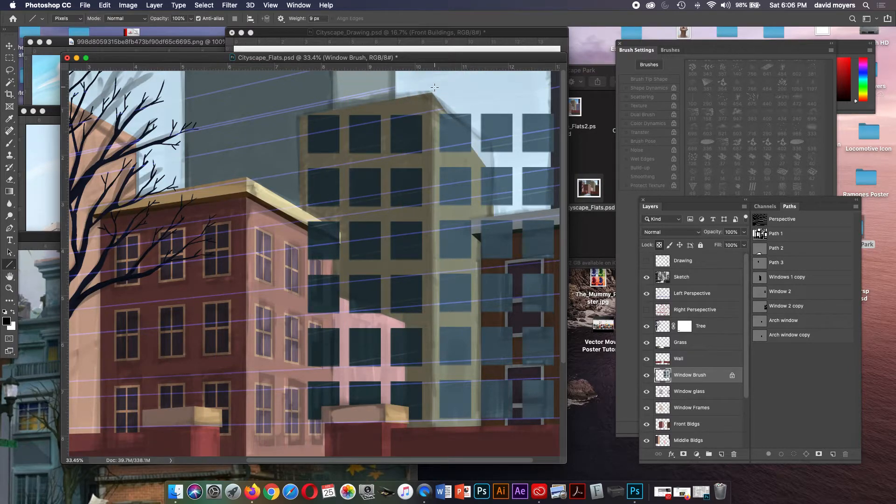
click(732, 376)
drag(298, 82, 446, 93)
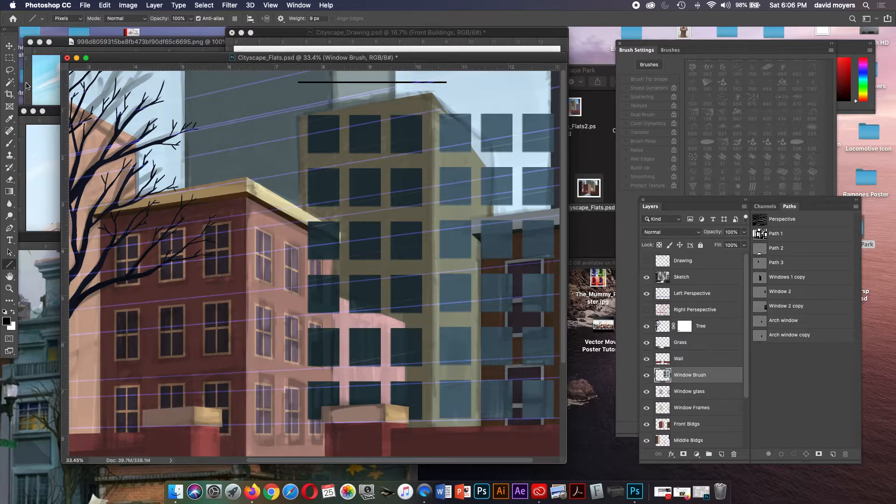
- Marquee-select the black line above the olive building and shrink the selection tightly to the line
click(8, 58)
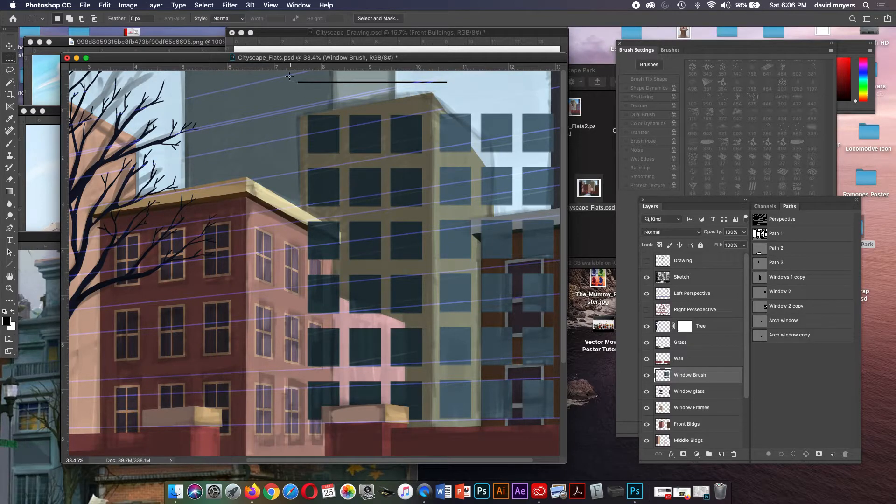
drag(288, 77, 452, 89)
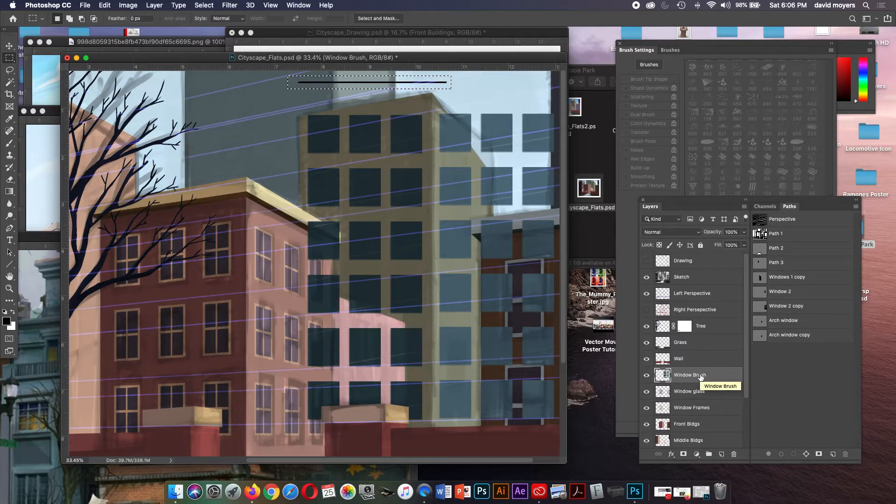
key(v)
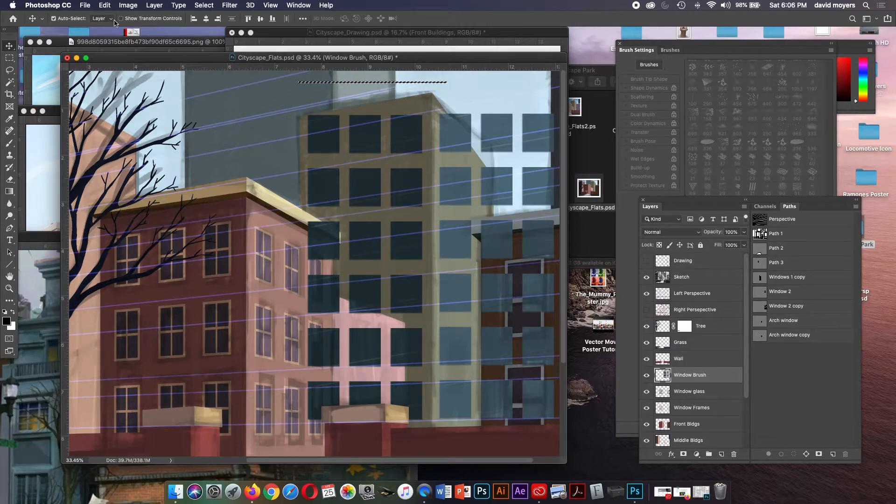
- Define the selected black line as a brush preset named "Window Line"
click(105, 6)
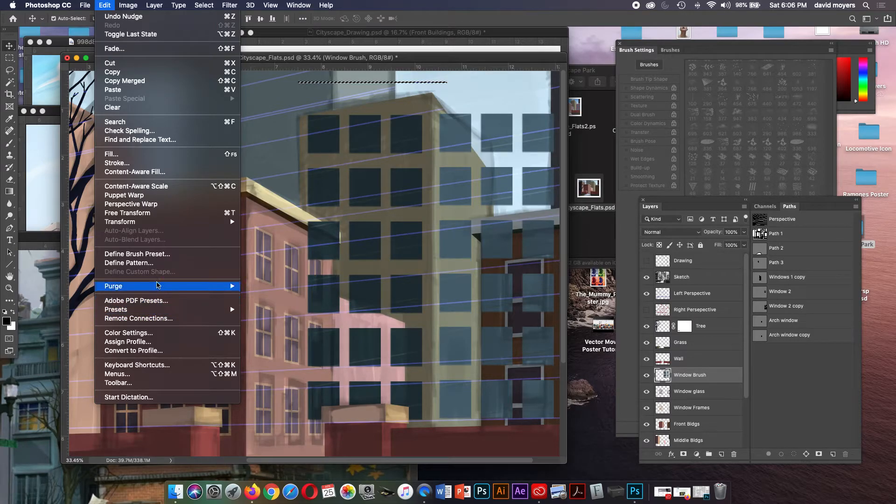
click(158, 256)
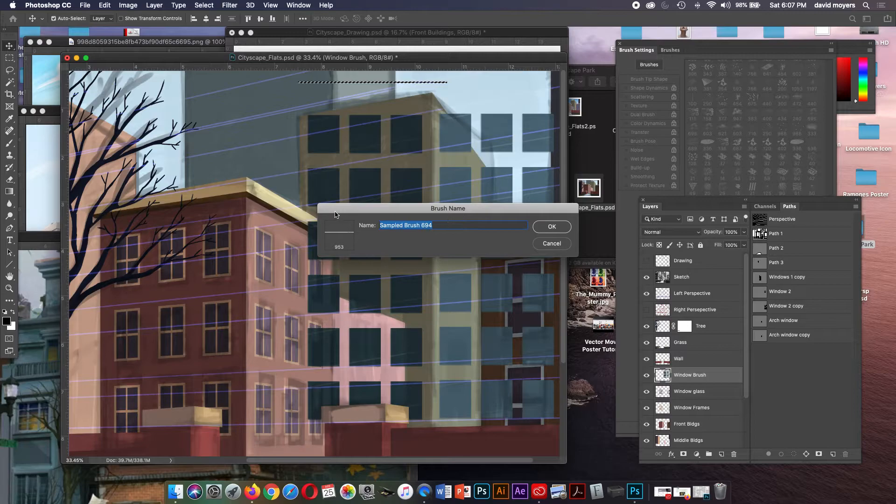
text(Wid)
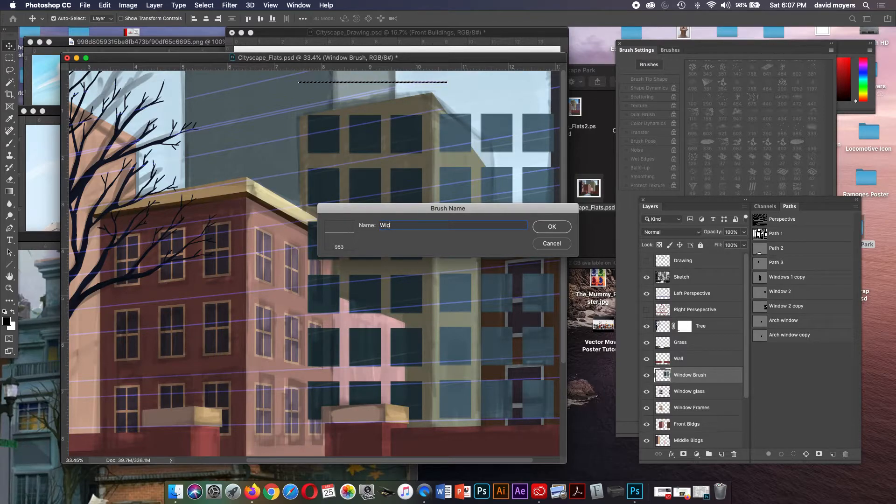
text(ow line)
key(super+a)
text(n)
key(BackSpace)
text(Window Line)
key(Return)
- Lock the Window Brush layer's transparent pixels and sample the light blue of the sky as the color for the Window Line brush
key(b)
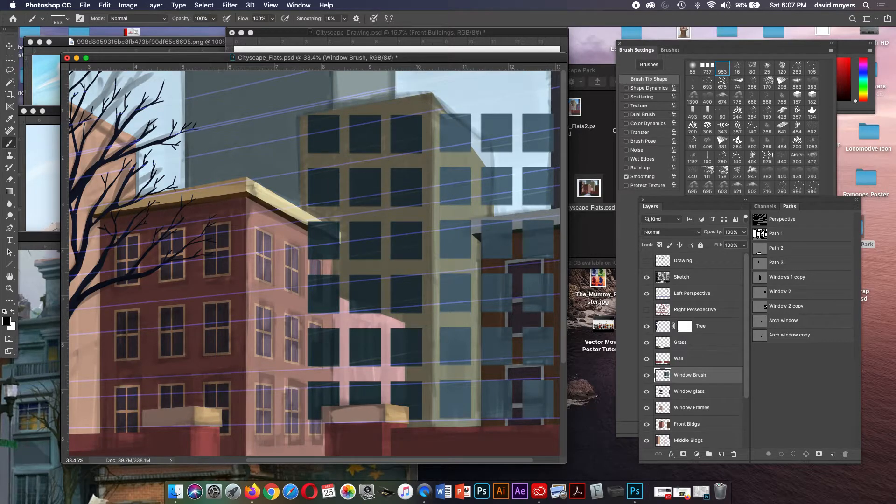
click(670, 49)
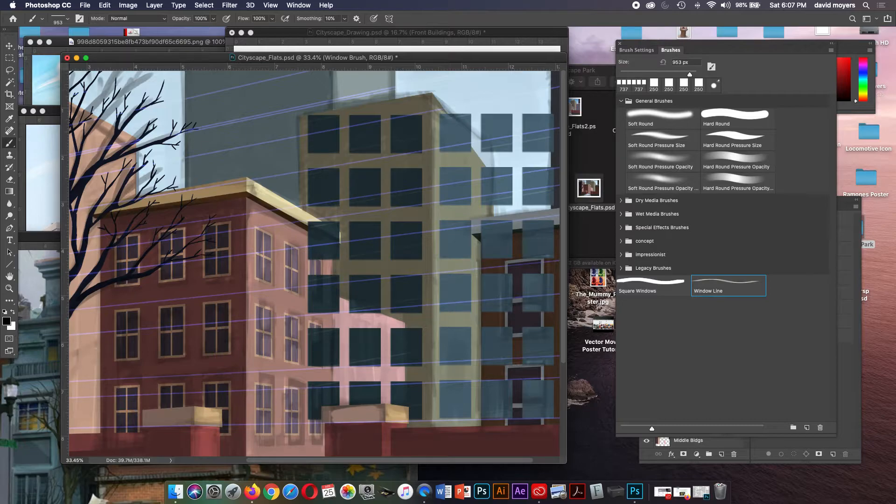
click(847, 382)
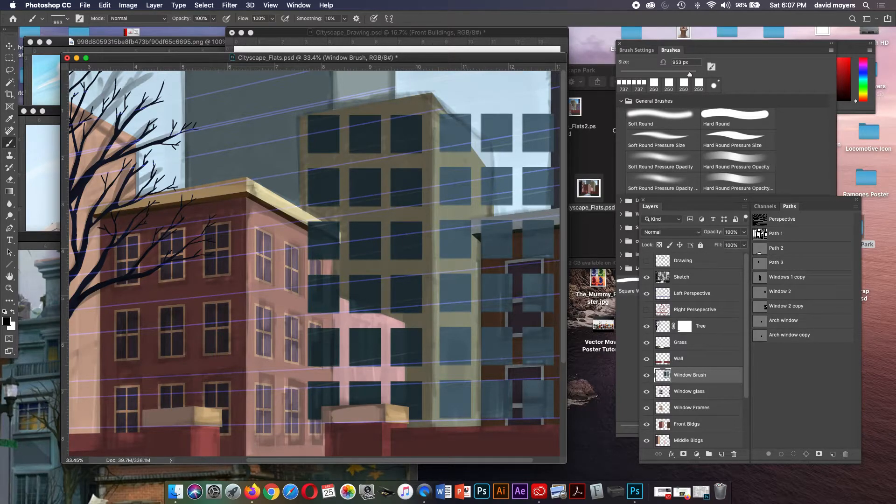
click(658, 244)
key(i)
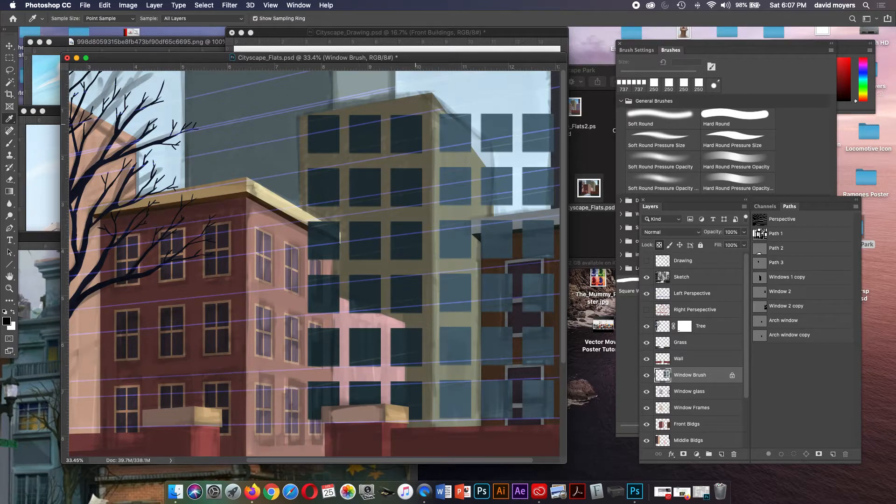
click(444, 86)
key(b)
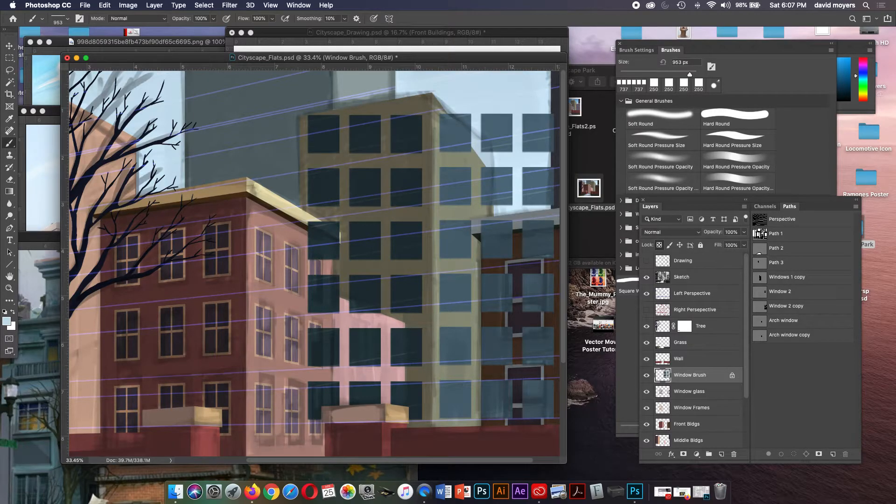
- Set the Window Line brush spacing to 224%, try painting lines down the left window grid, and undo the strokes
key(F5)
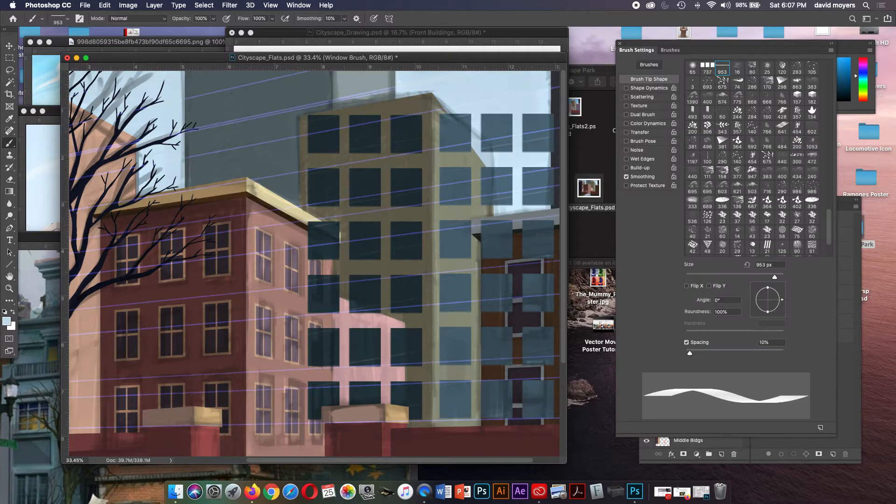
drag(690, 353, 760, 353)
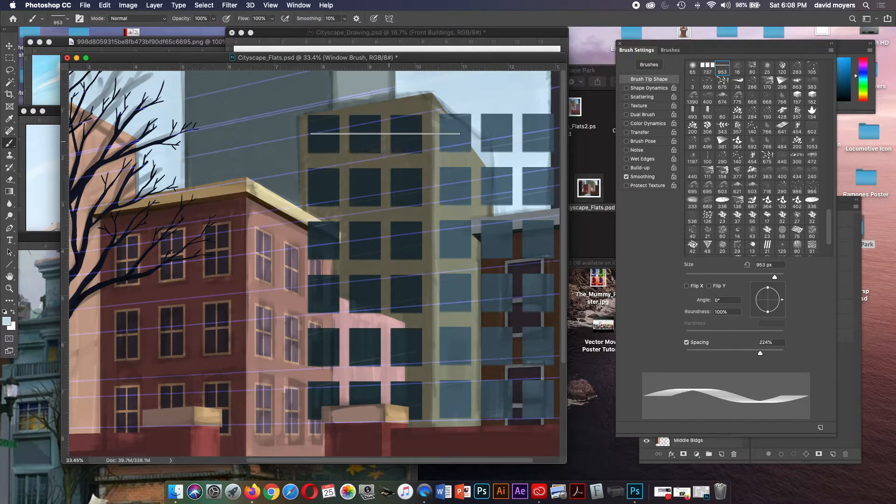
drag(372, 113, 371, 205)
drag(367, 285, 367, 417)
mouse_move(414, 408)
mouse_down()
mouse_move(414, 289)
mouse_move(416, 399)
mouse_up()
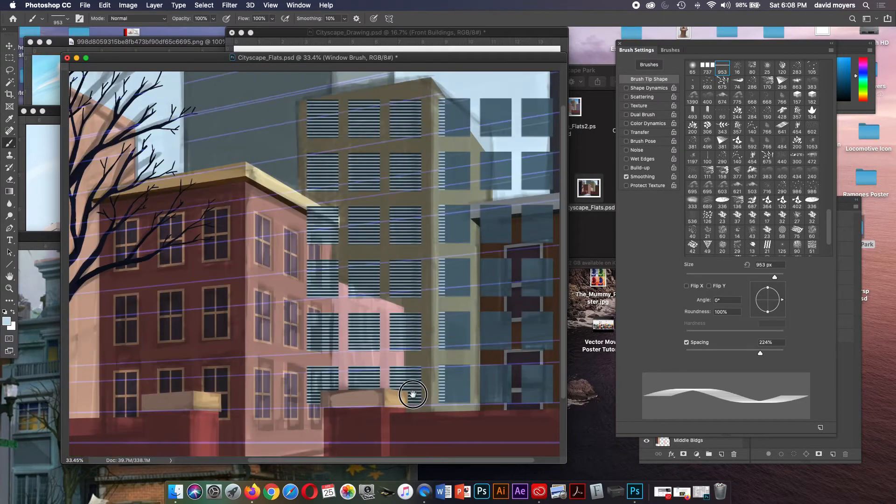
key(super+z)
key(super+z)
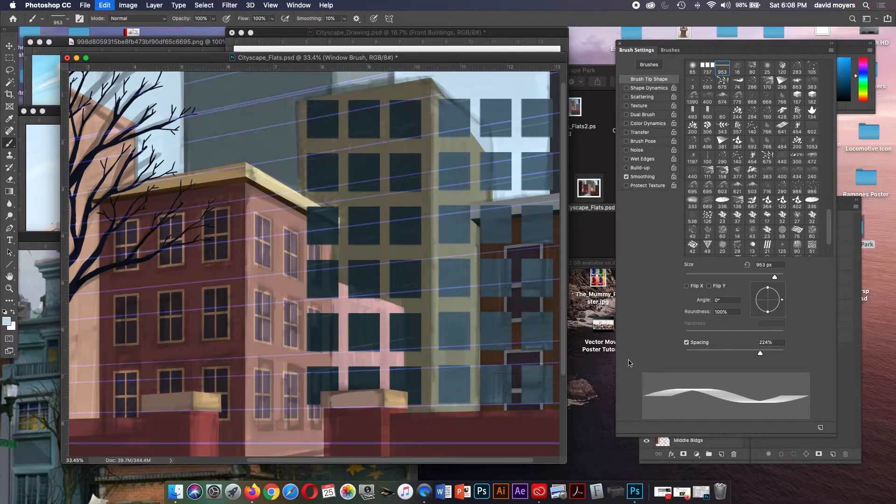
- Try lines at 590% spacing down the left window grid, then set the spacing to 650% and undo the lines
drag(759, 354, 774, 353)
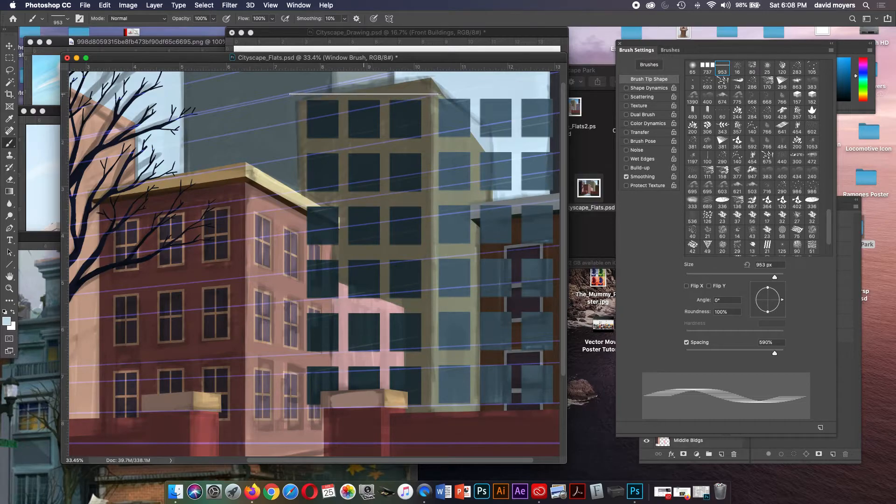
drag(363, 94, 363, 410)
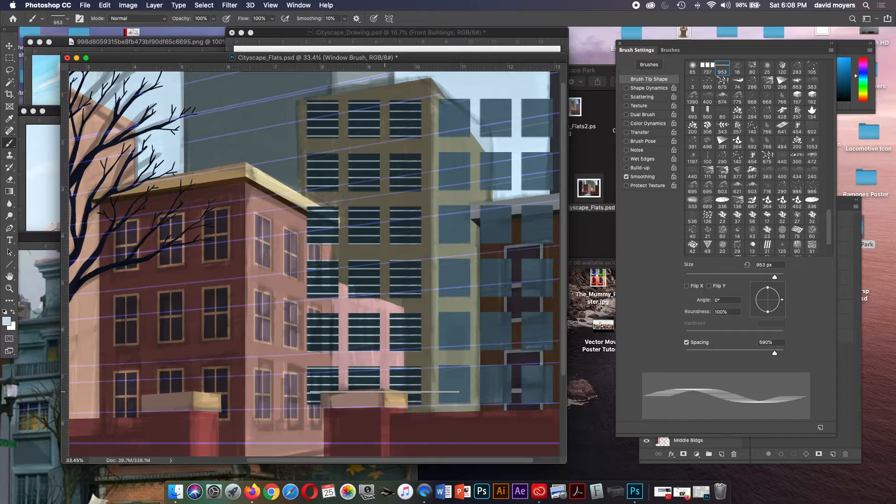
drag(774, 353, 776, 354)
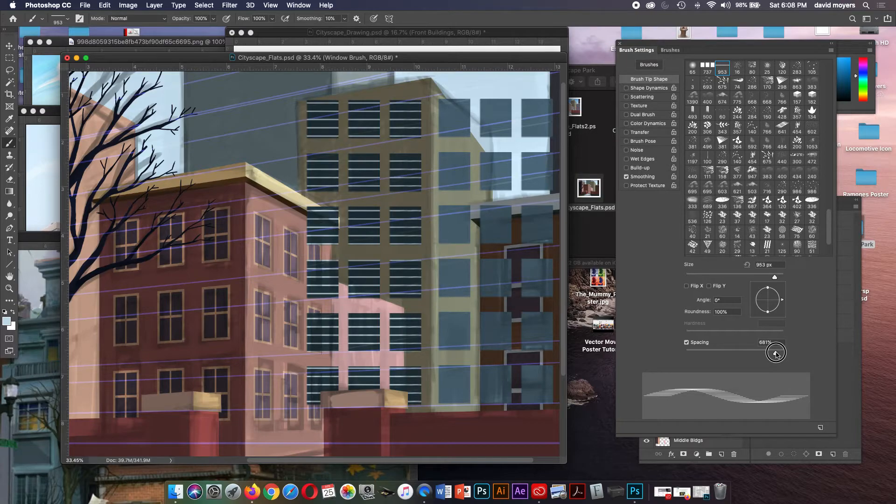
click(766, 342)
text(650)
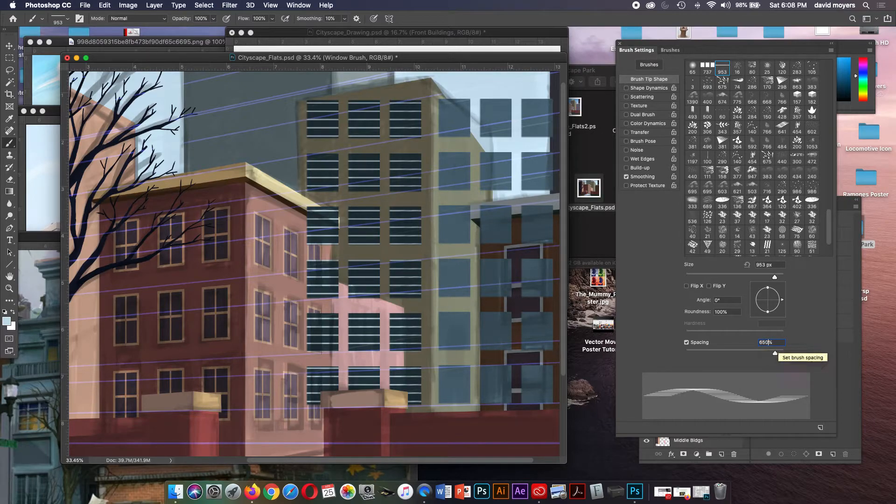
key(super+z)
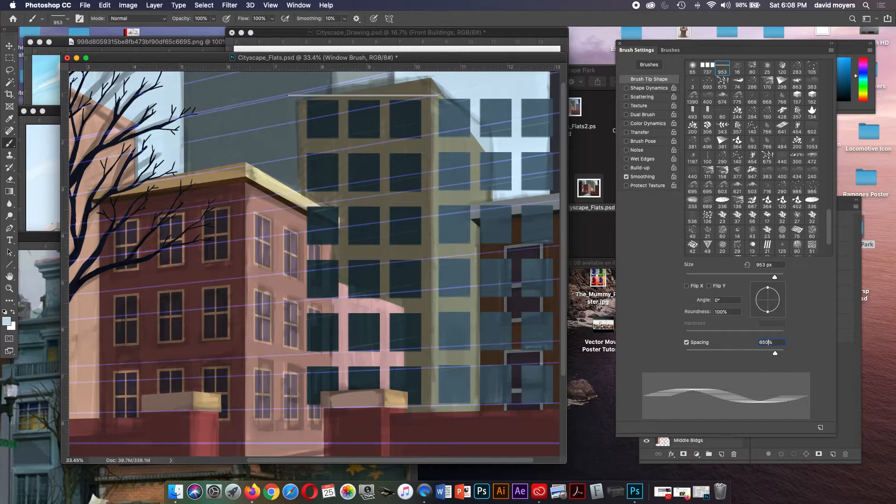
- Try two passes of lines at 650% spacing down the left window grid, undoing each one
mouse_move(362, 95)
mouse_down()
mouse_move(347, 280)
mouse_move(353, 399)
mouse_up()
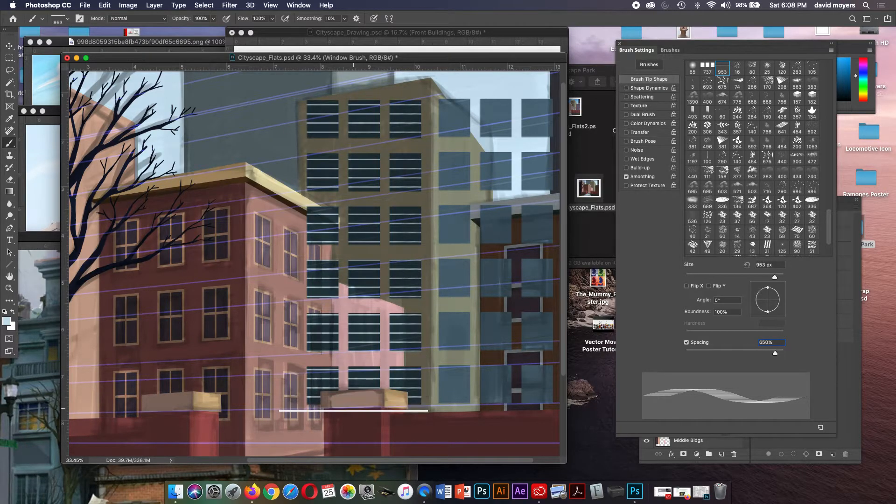
key(super+z)
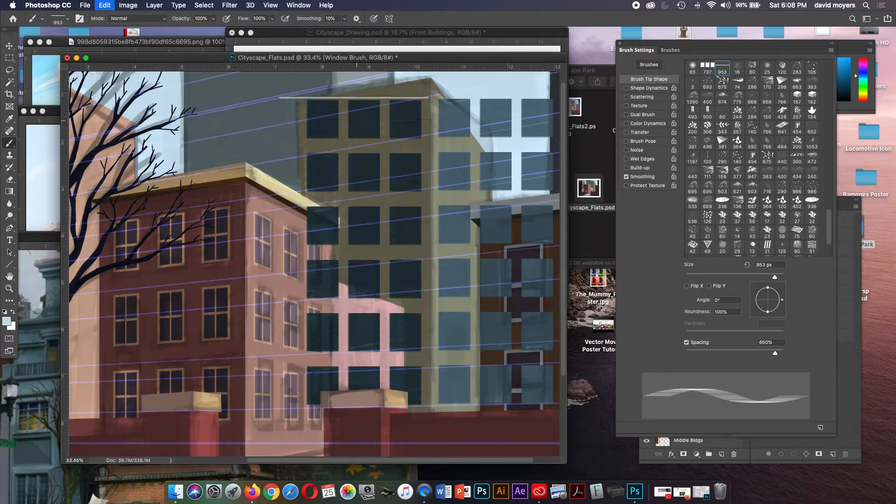
mouse_move(359, 99)
mouse_down()
mouse_move(371, 322)
mouse_move(396, 446)
mouse_up()
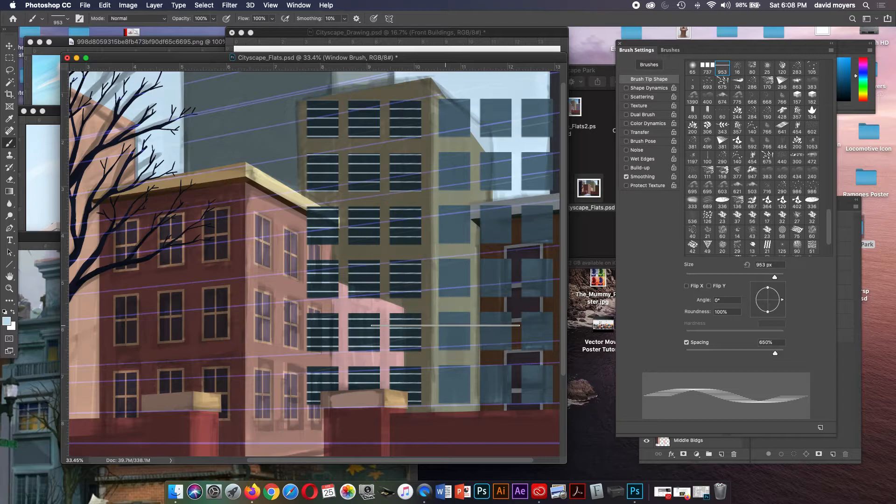
key(super+z)
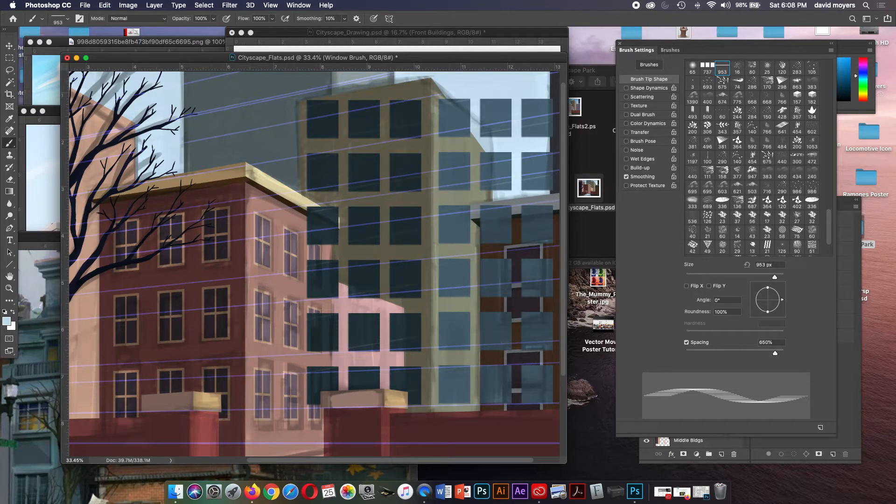
- Set the brush spacing to 620%, try a pass of lines down the left window grid, and undo it
drag(765, 343, 762, 342)
text(2)
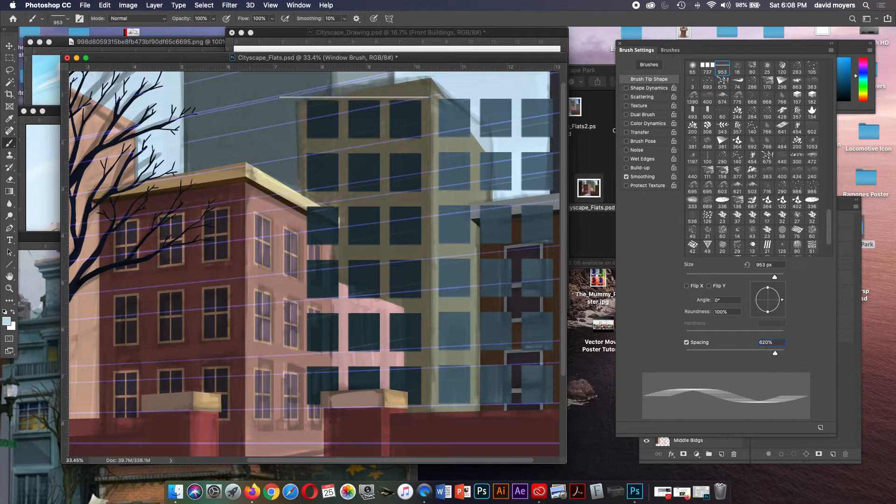
drag(364, 100, 365, 448)
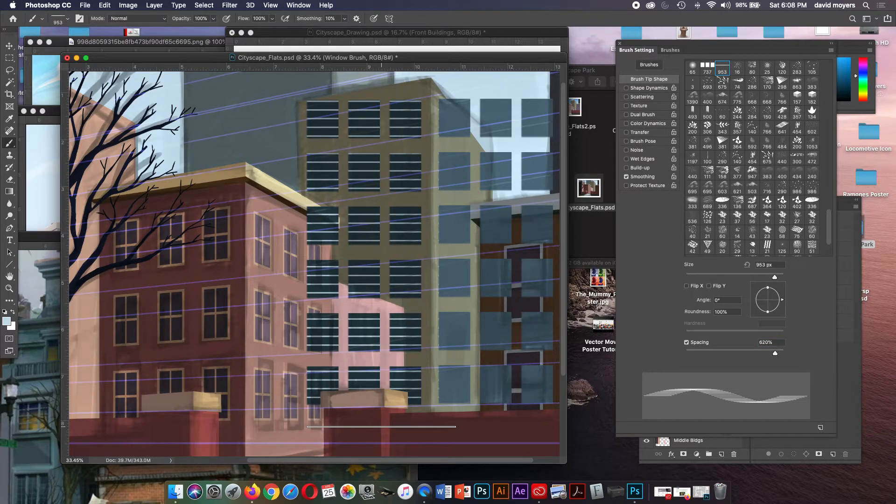
key(super+z)
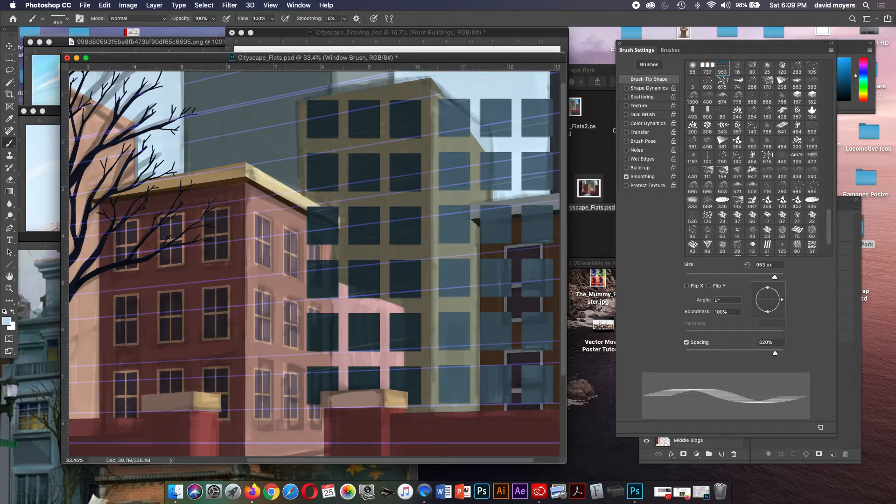
- Set the brush spacing to 670% and paint light blue horizontal lines down the olive building's left window grid
drag(763, 342, 759, 342)
text(67)
key(Return)
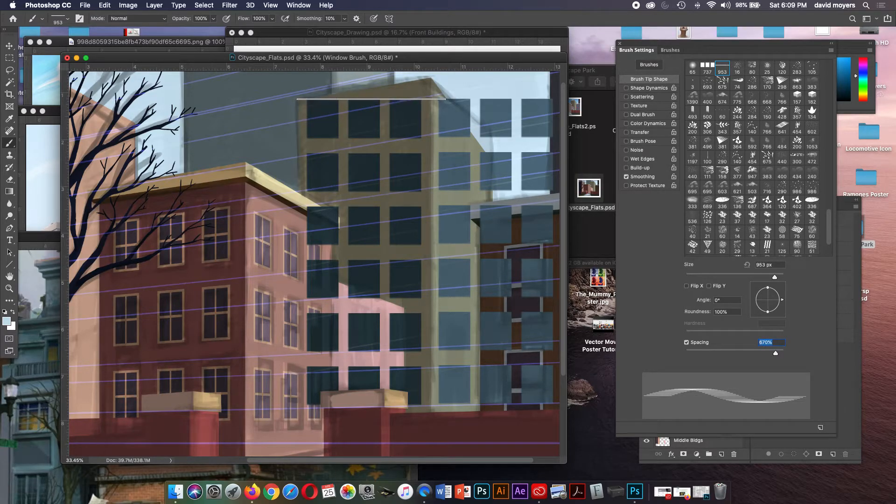
drag(358, 163, 363, 399)
scroll(373, 391, down, 5)
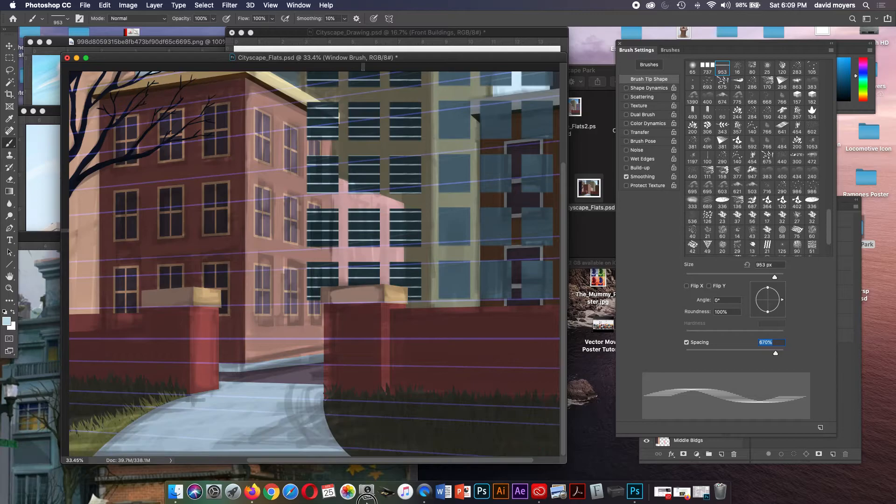
- Undo the lines on the olive building's left window grid, then try another pass at 670% spacing and undo it
scroll(381, 384, up, 3)
scroll(381, 384, down, 3)
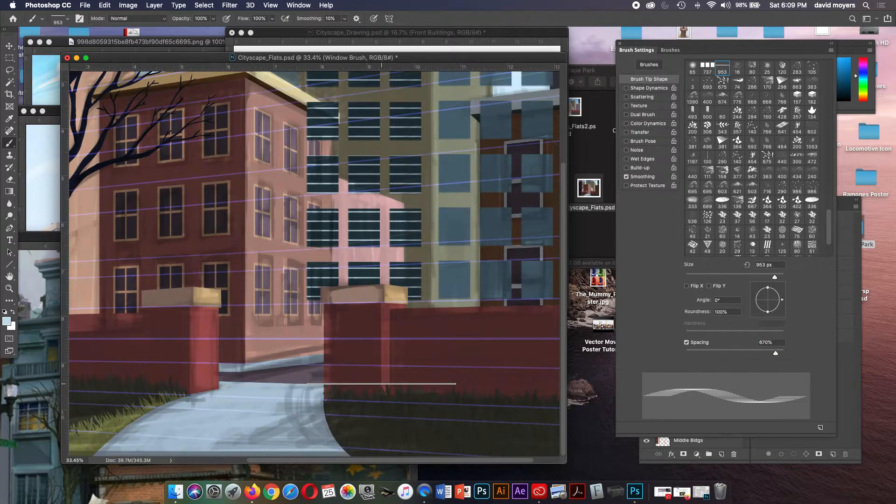
scroll(381, 384, up, 3)
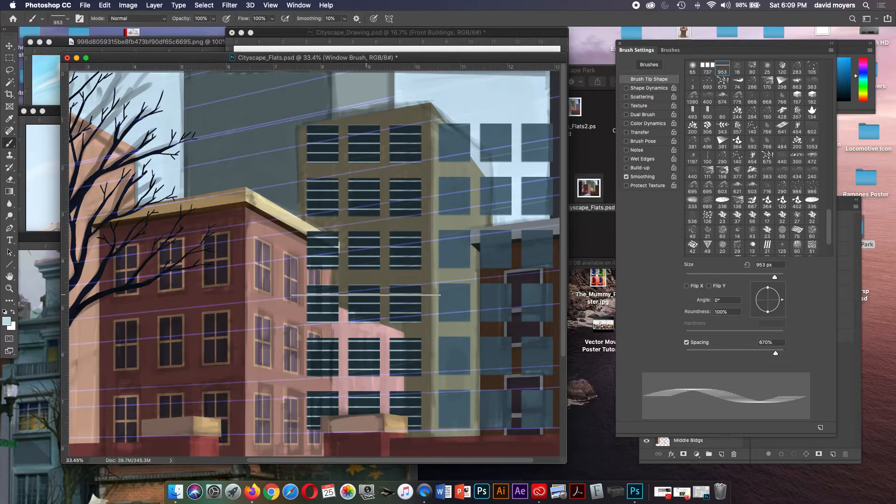
key(super+z)
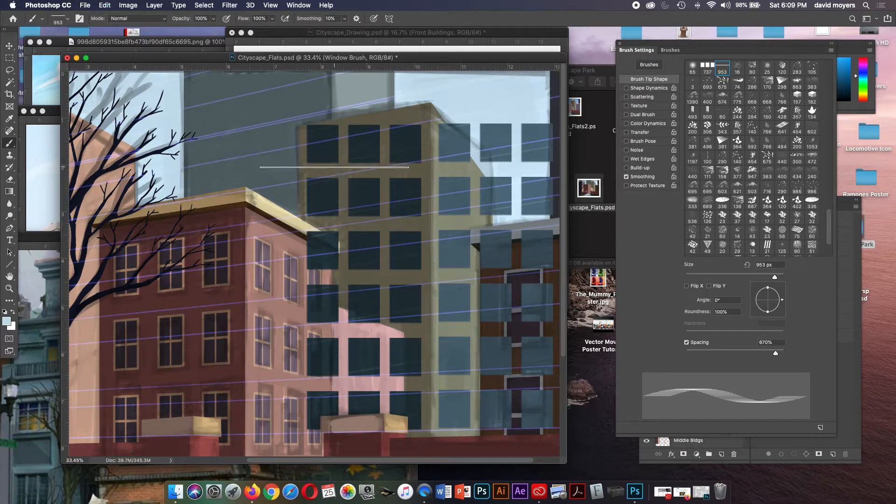
drag(365, 120, 370, 425)
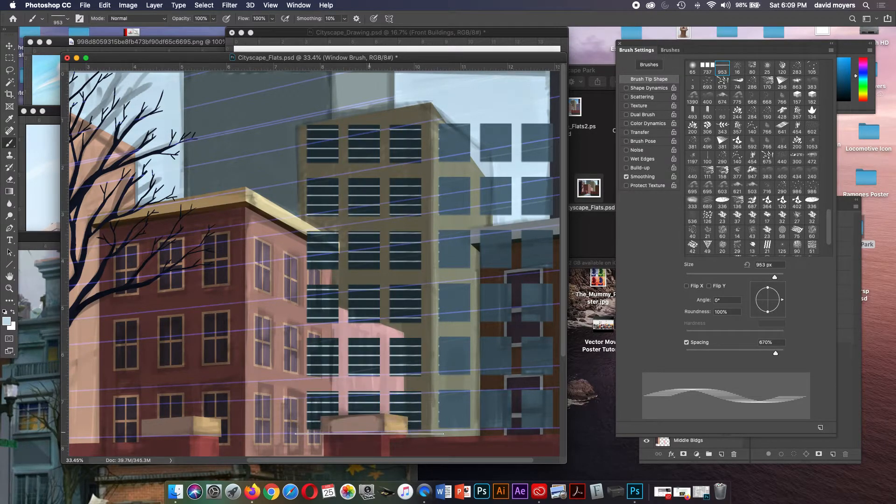
key(super+z)
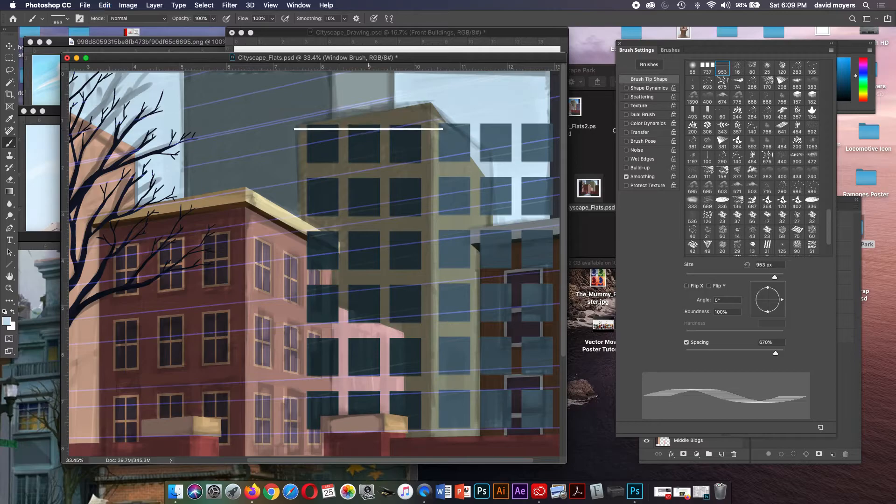
- Try one more pass of light blue lines at 670% spacing down the full height of the left window grid
drag(360, 122, 370, 423)
scroll(387, 327, down, 5)
scroll(387, 285, up, 5)
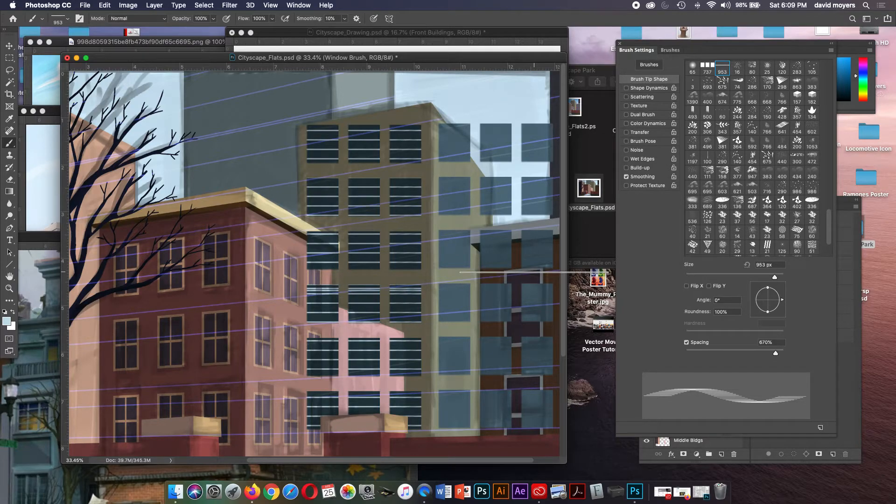
- Set the brush spacing to 726% and replace the left window grid's lines with a new top-to-bottom pass
drag(775, 353, 776, 353)
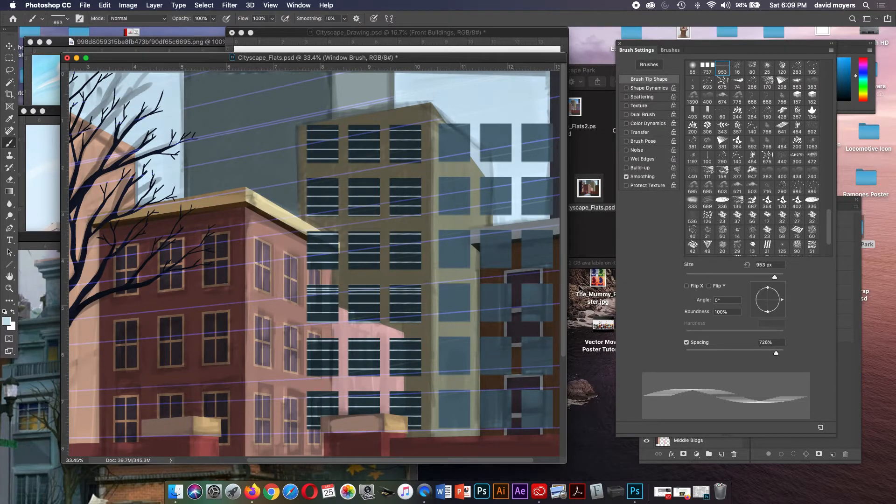
key(super+z)
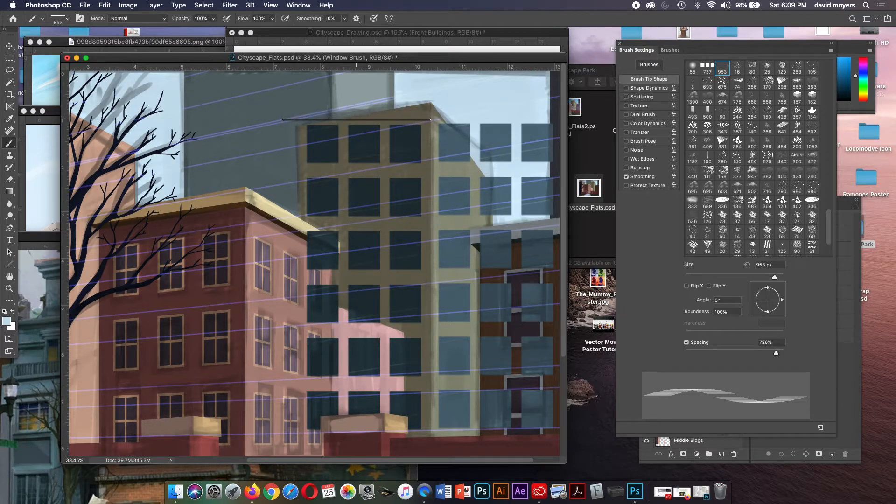
drag(361, 121, 321, 468)
scroll(362, 285, up, 3)
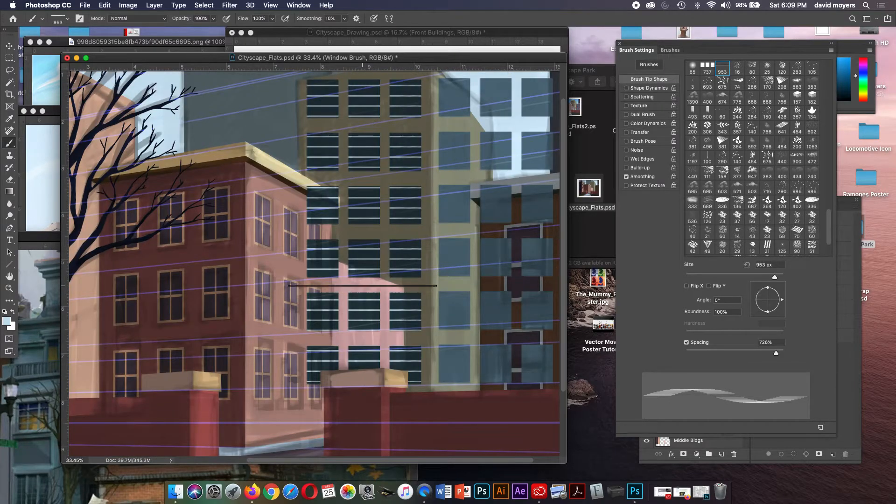
scroll(362, 285, down, 3)
scroll(362, 285, up, 5)
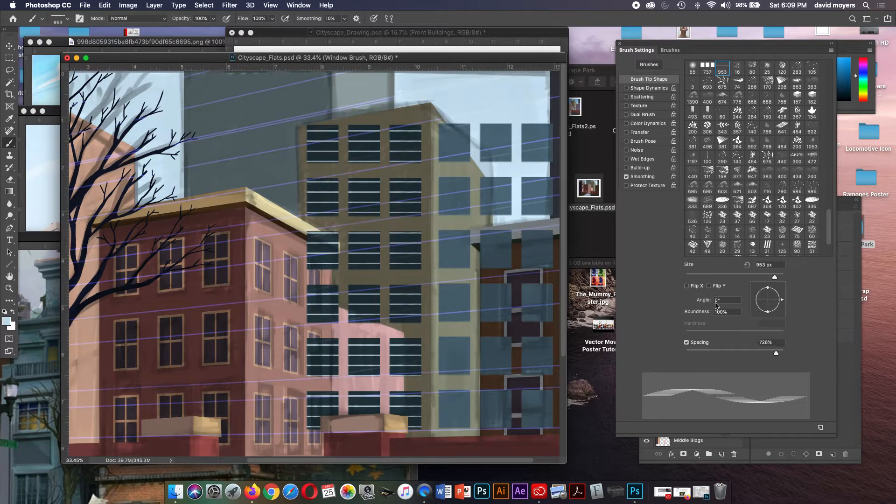
- Set the line brush's spacing to 700%
drag(778, 354, 776, 353)
click(765, 342)
text(7200)
key(BackSpace)
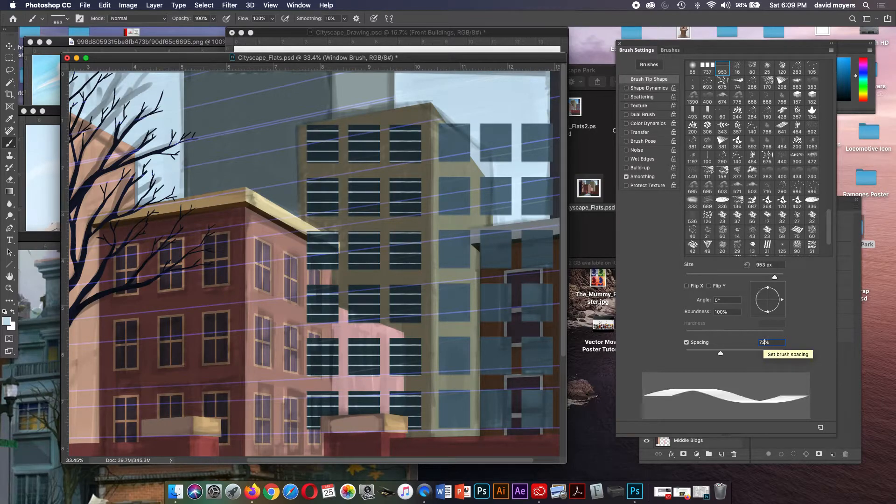
text(00)
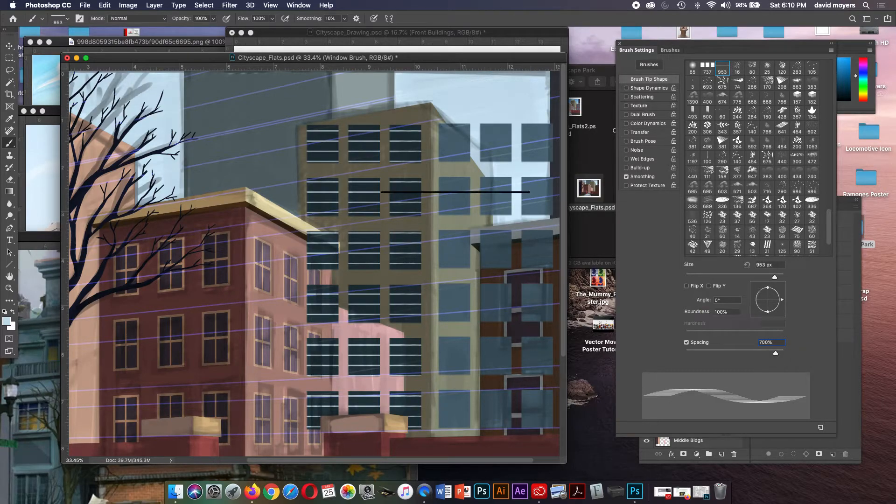
- Try painting light horizontal blind lines down the tan building's three shaded window columns with the brush spacing at 700%
key(super+z)
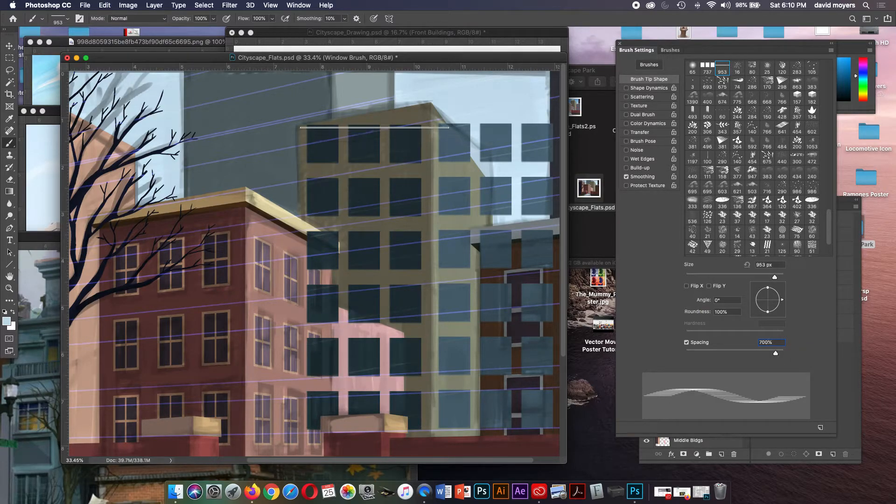
drag(358, 123, 371, 436)
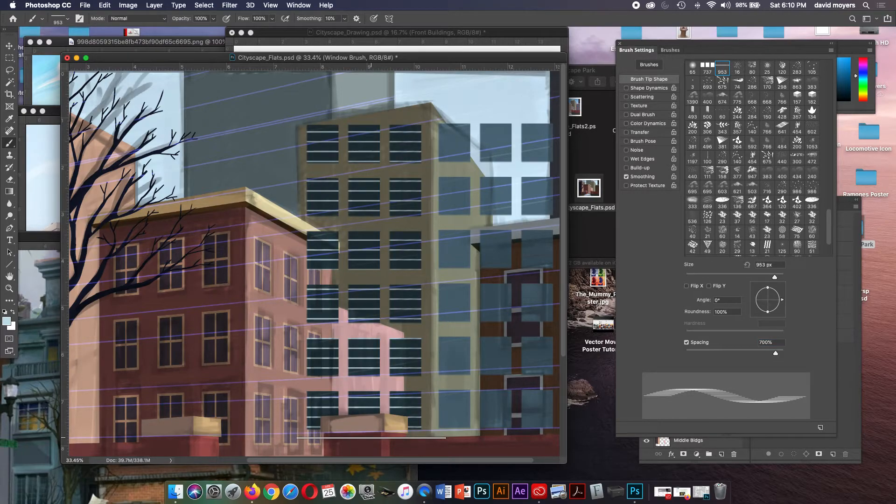
key(super+z)
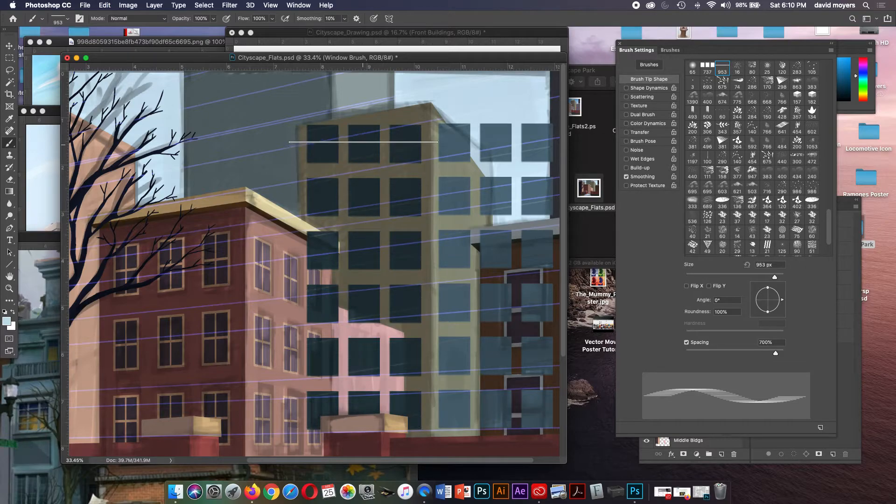
drag(363, 124, 366, 437)
key(super+z)
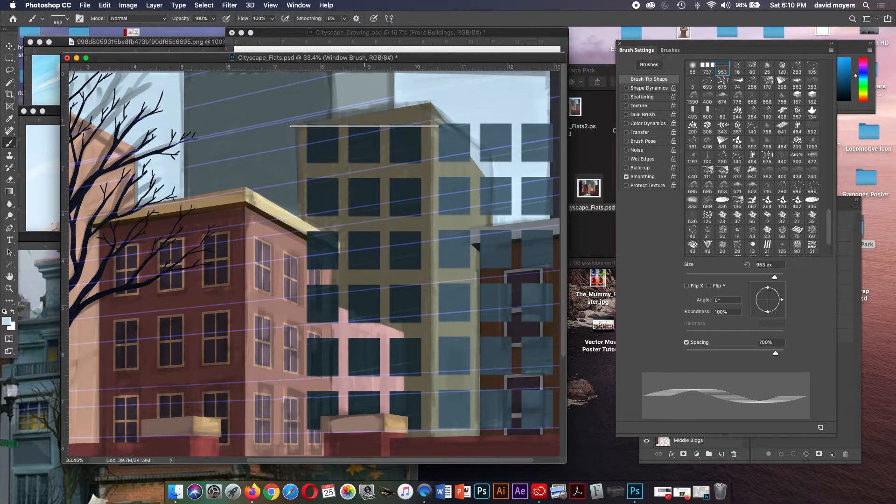
drag(363, 125, 372, 434)
key(super+z)
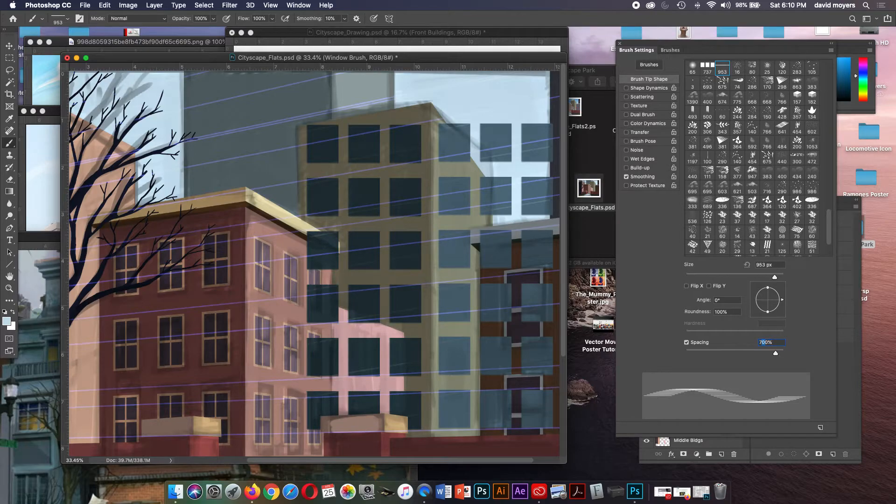
- Set the brush spacing to 720% and try the blind lines over the shaded window columns again
text(2)
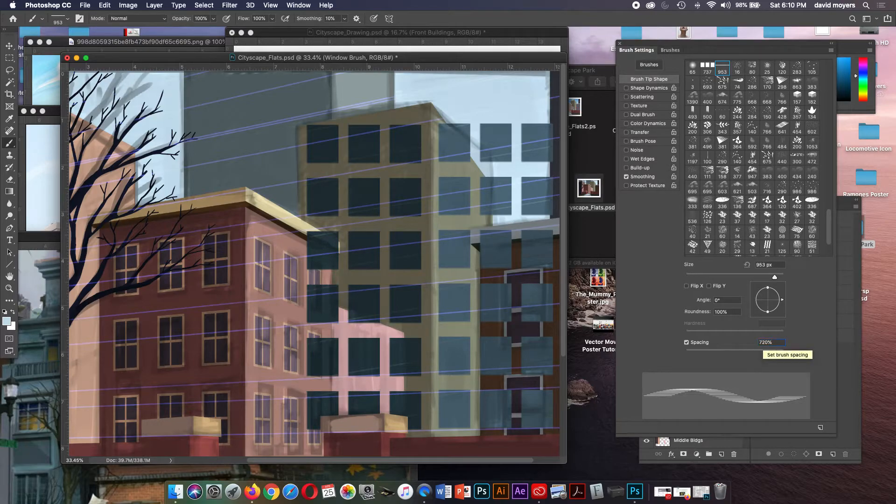
drag(369, 124, 350, 443)
key(super+z)
mouse_move(349, 126)
mouse_down()
mouse_move(329, 321)
mouse_move(327, 464)
mouse_up()
scroll(359, 267, up, 5)
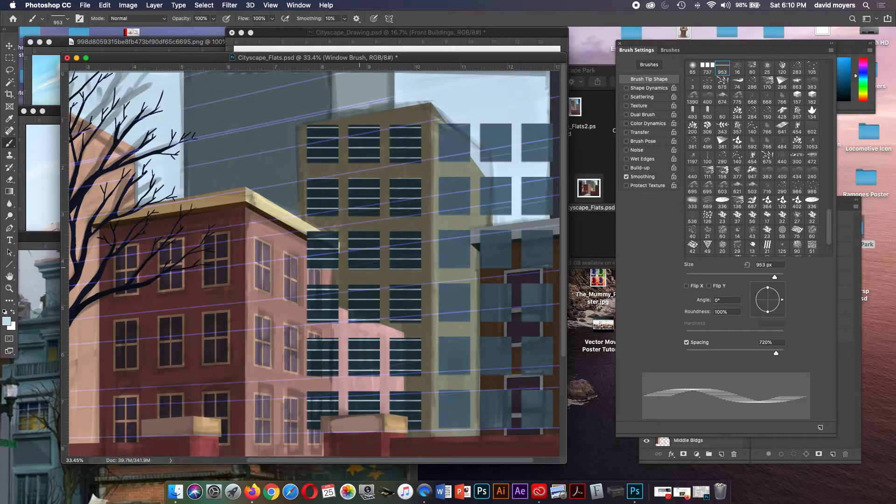
key(super+z)
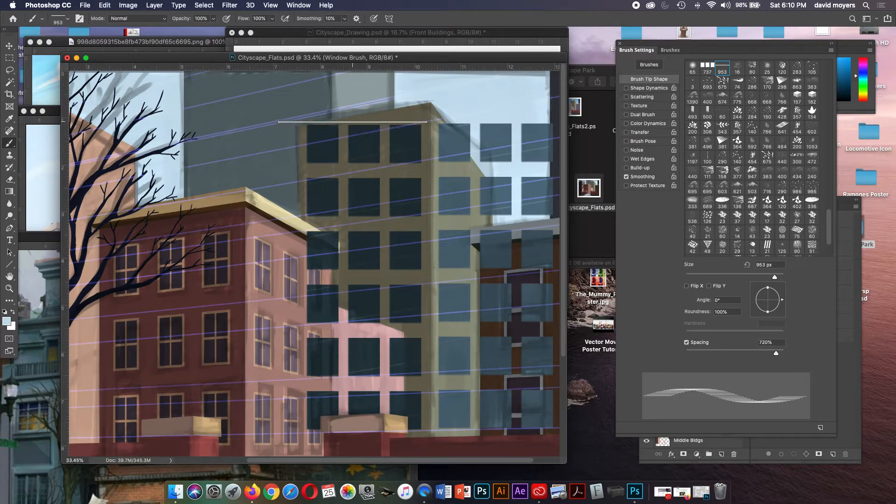
drag(348, 131, 342, 296)
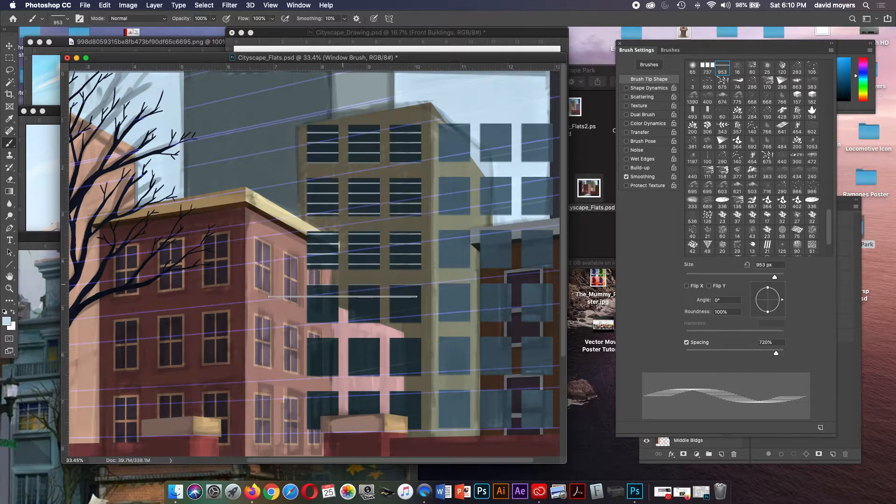
key(super+z)
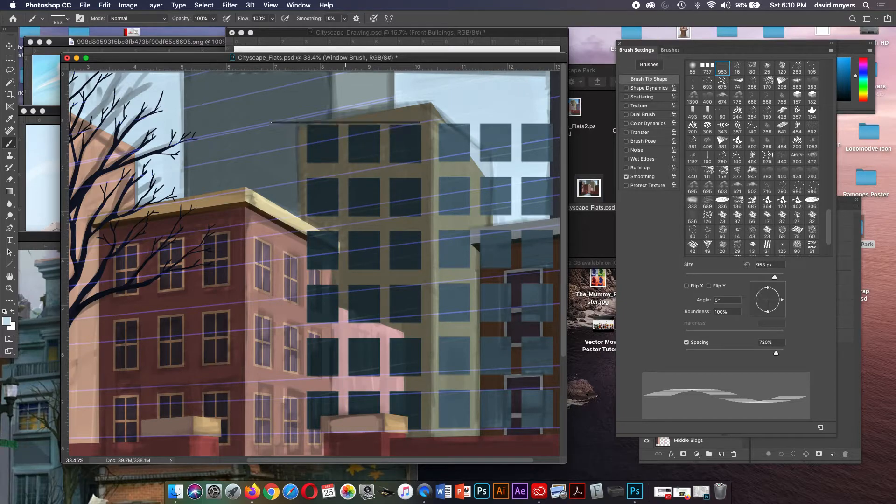
drag(344, 131, 342, 440)
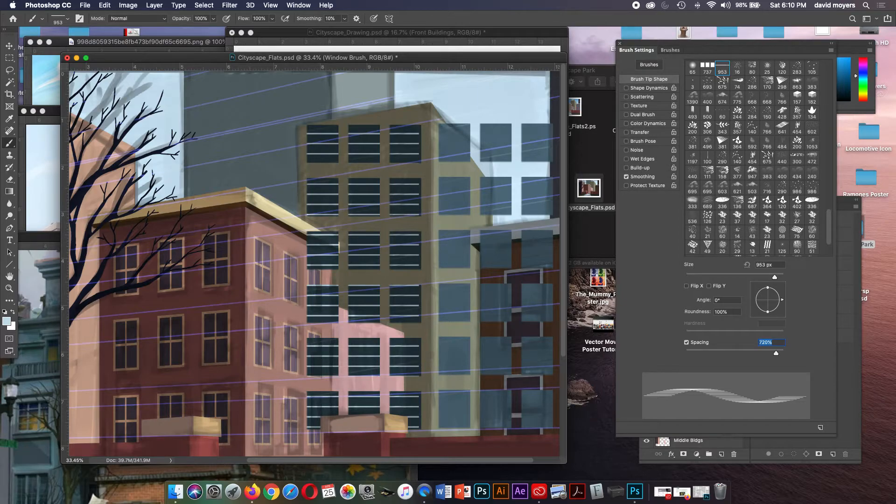
- Try a brush spacing of 5% with one stroke down the shaded window columns, undoing the strokes
text(5)
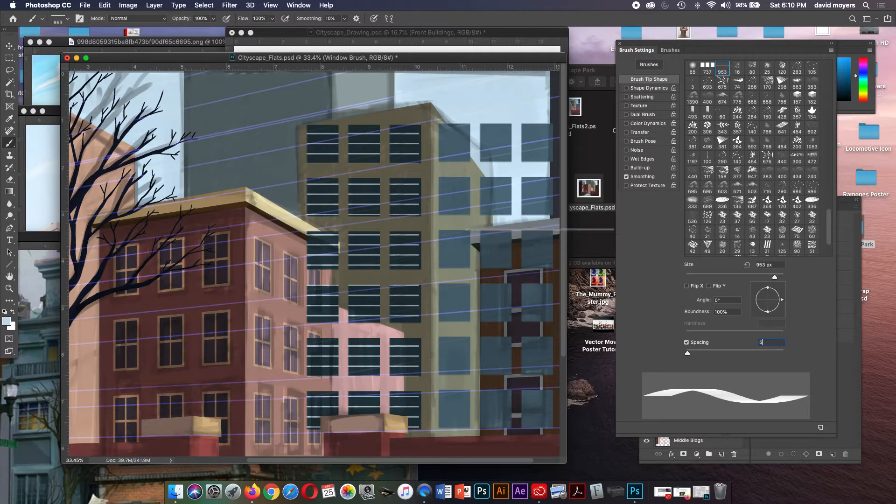
key(Return)
key(super+z)
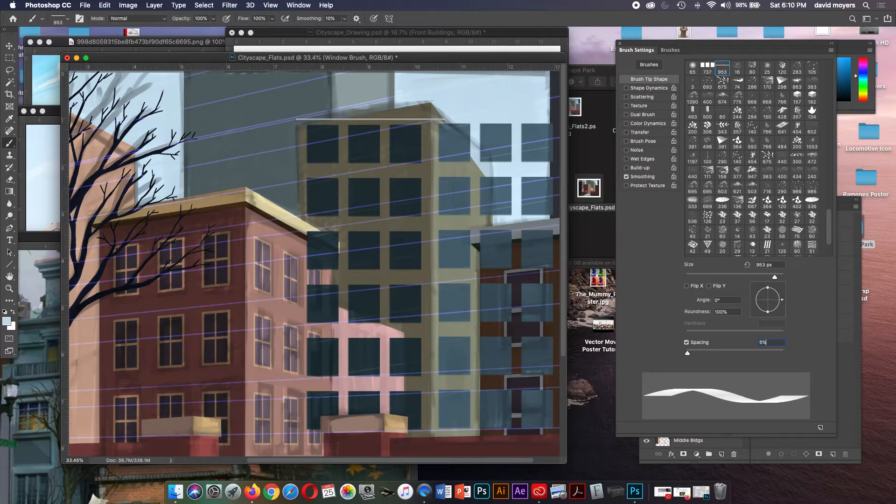
drag(356, 118, 354, 432)
scroll(372, 373, down, 5)
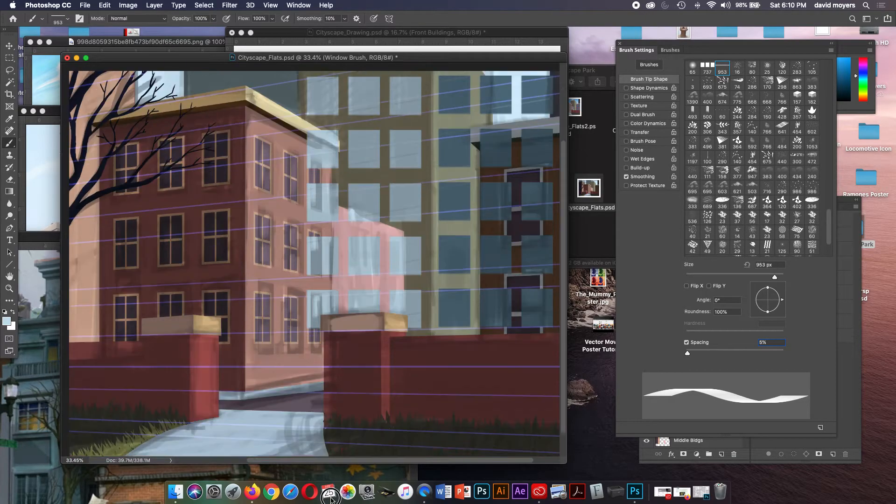
key(super+z)
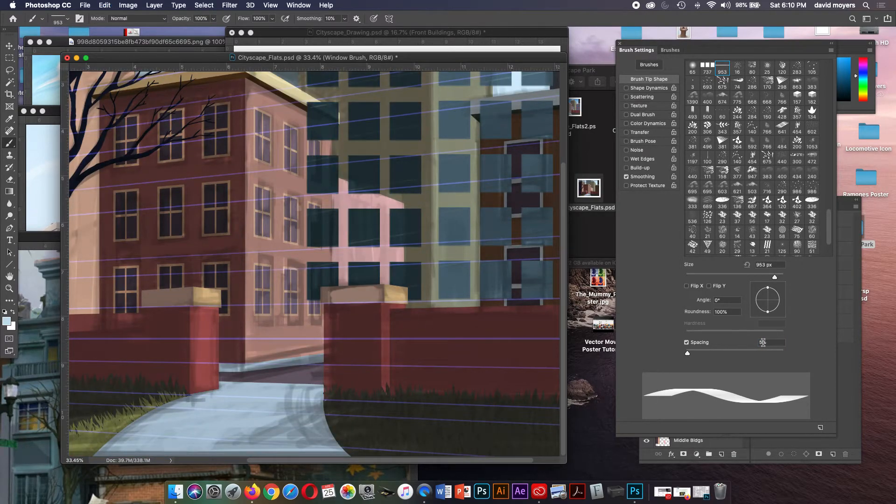
- Set the brush spacing to 750% and test it with a short stroke over the lower windows
click(759, 342)
text(750)
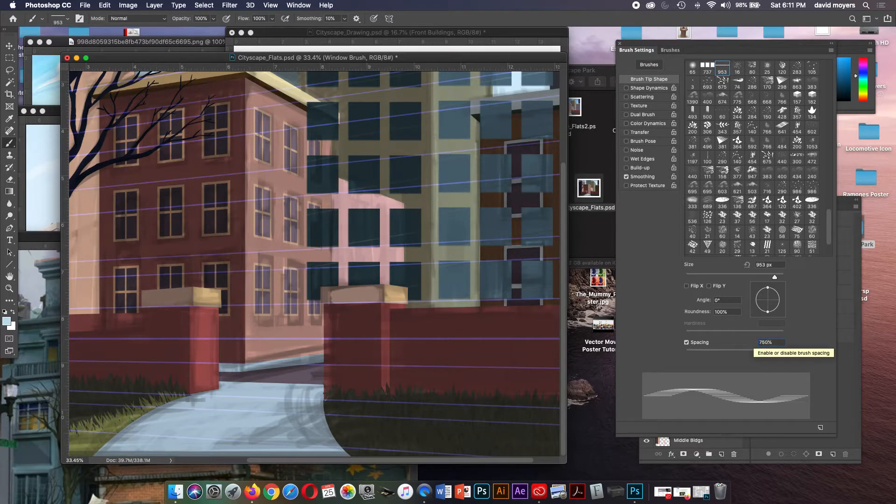
drag(401, 217, 391, 347)
key(super+r)
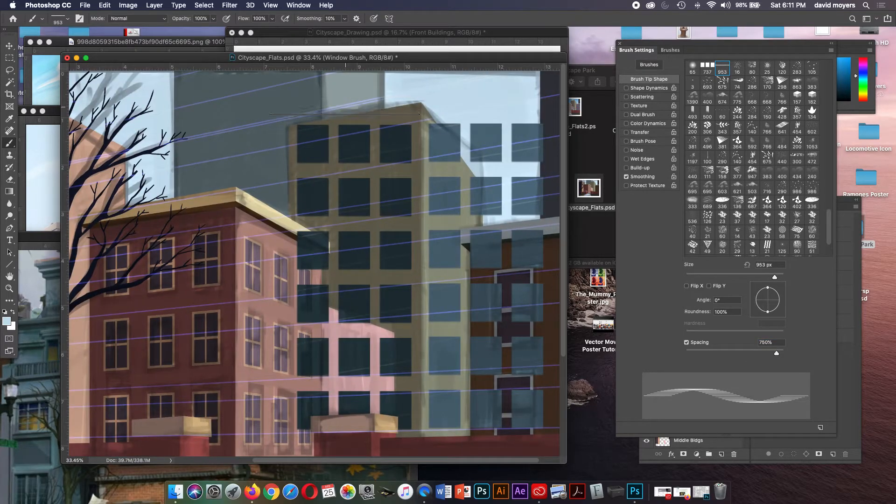
- Try several full-height strokes at 750% spacing to line the blinds up with the shaded windows, undoing each one
mouse_move(349, 123)
mouse_down()
mouse_move(337, 208)
mouse_move(364, 444)
mouse_up()
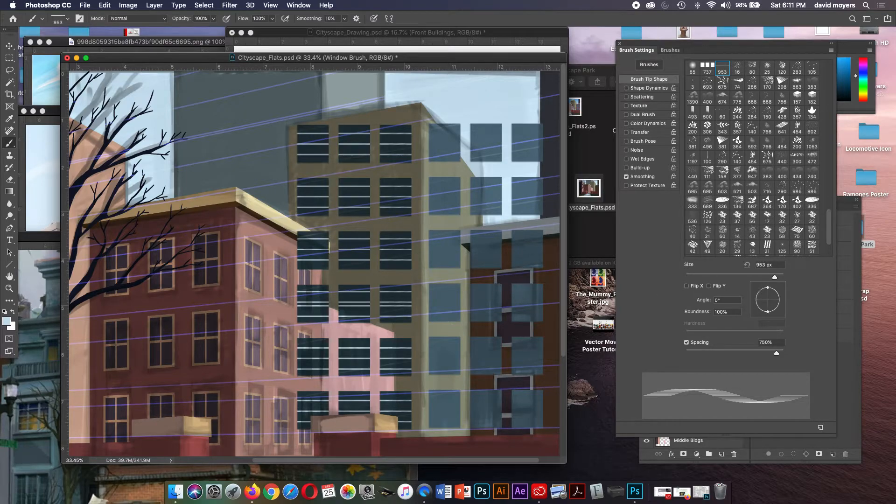
key(super+z)
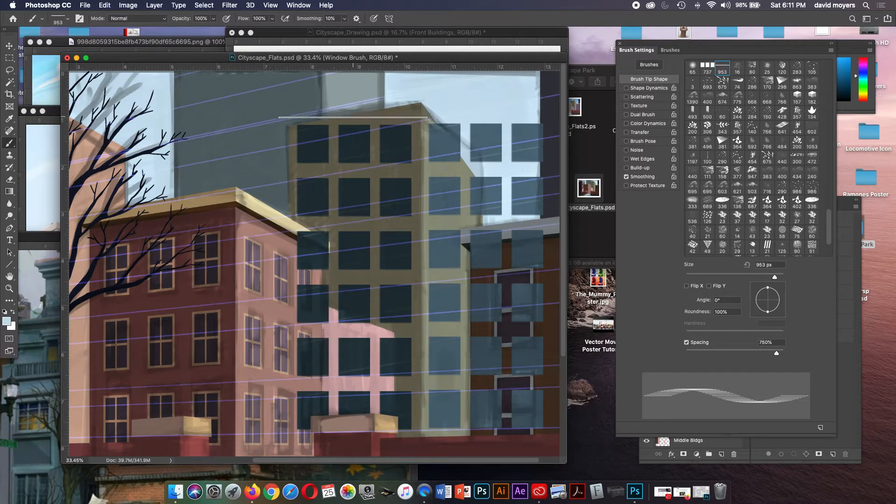
mouse_move(353, 118)
mouse_down()
mouse_move(325, 236)
mouse_move(324, 367)
mouse_move(340, 429)
mouse_up()
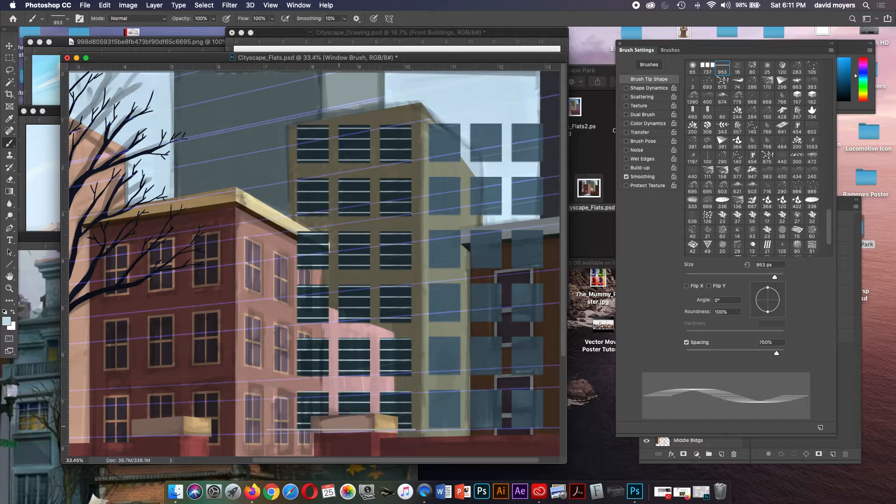
key(super+z)
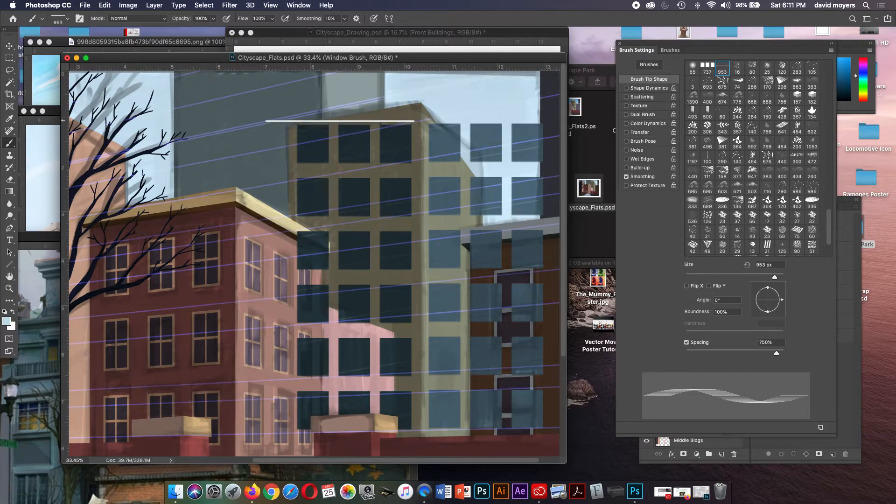
drag(335, 178, 336, 444)
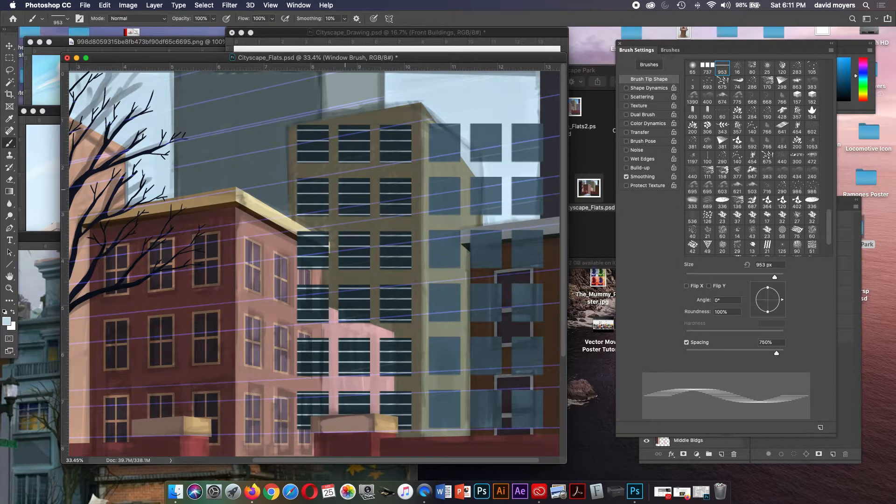
key(super+z)
mouse_move(345, 122)
mouse_down()
mouse_move(338, 377)
mouse_move(346, 426)
mouse_up()
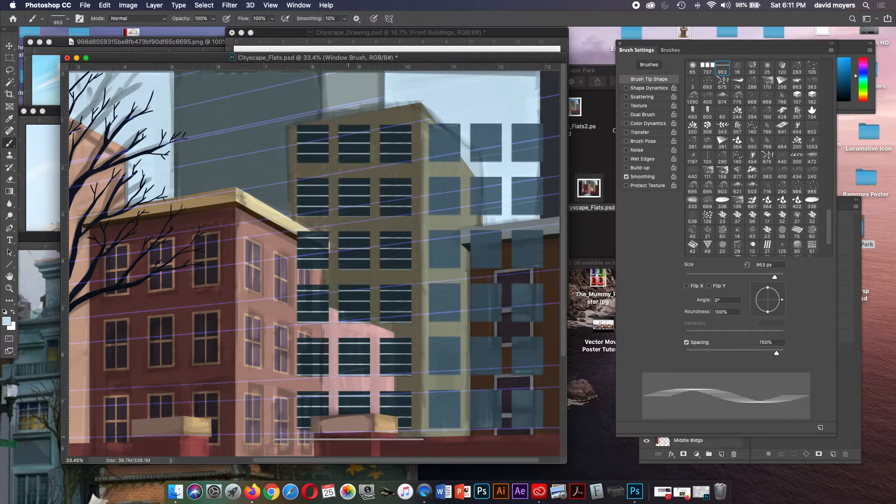
key(super+z)
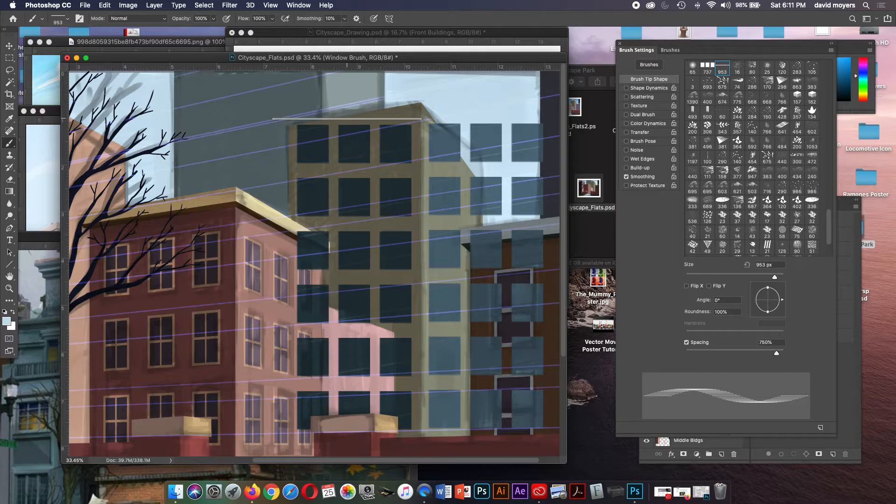
- Paint light horizontal blind lines down all six rows of the tan building's three shaded window columns
mouse_move(346, 123)
mouse_down()
mouse_move(367, 492)
mouse_move(370, 466)
mouse_up()
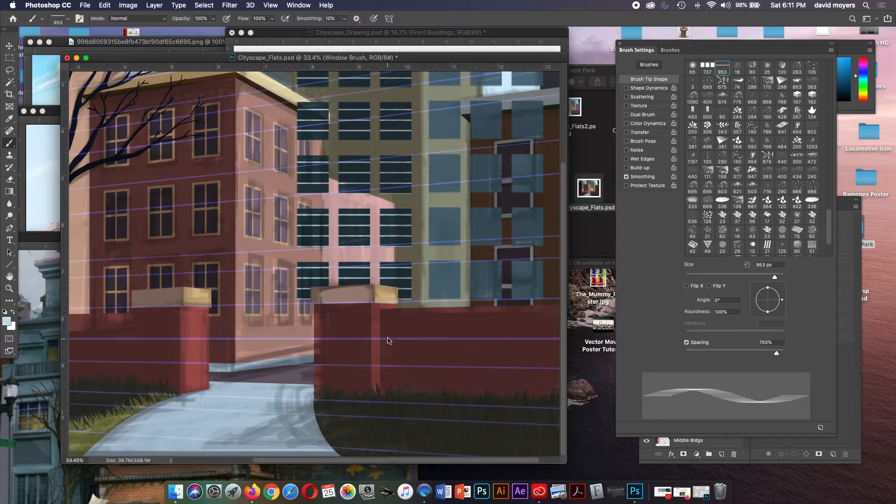
scroll(388, 338, up, 5)
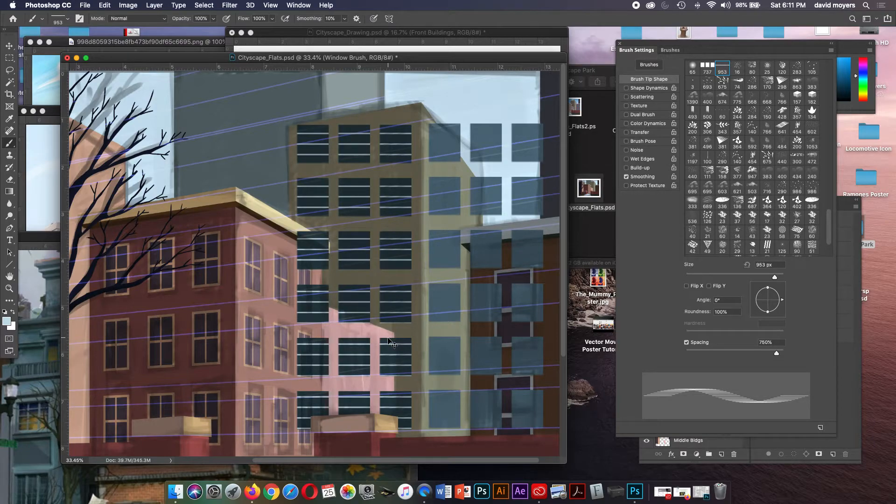
key(super+z)
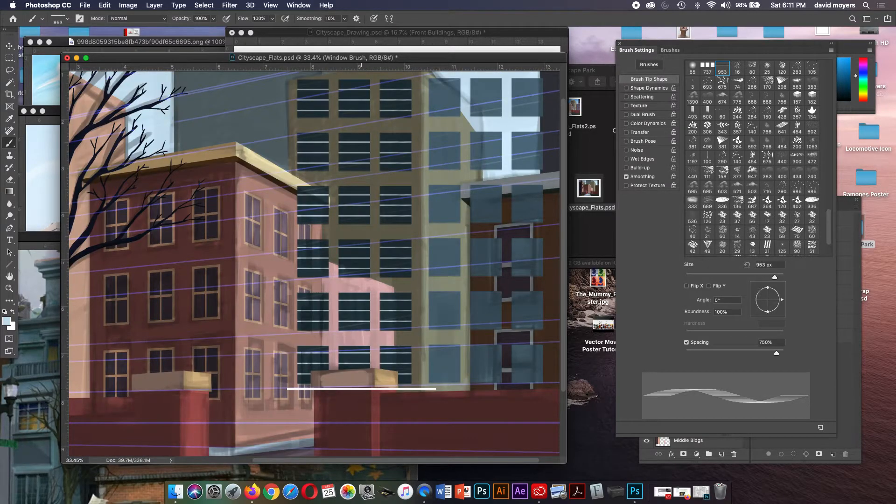
scroll(361, 389, up, 3)
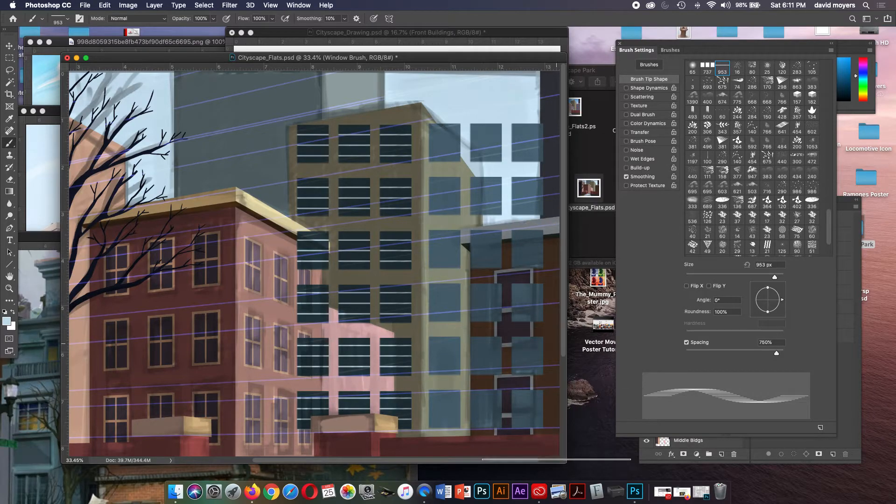
- Widen and reposition the Cityscape_Flats.psd window, then paint matching blind lines down the three lighter window columns
drag(564, 465, 658, 465)
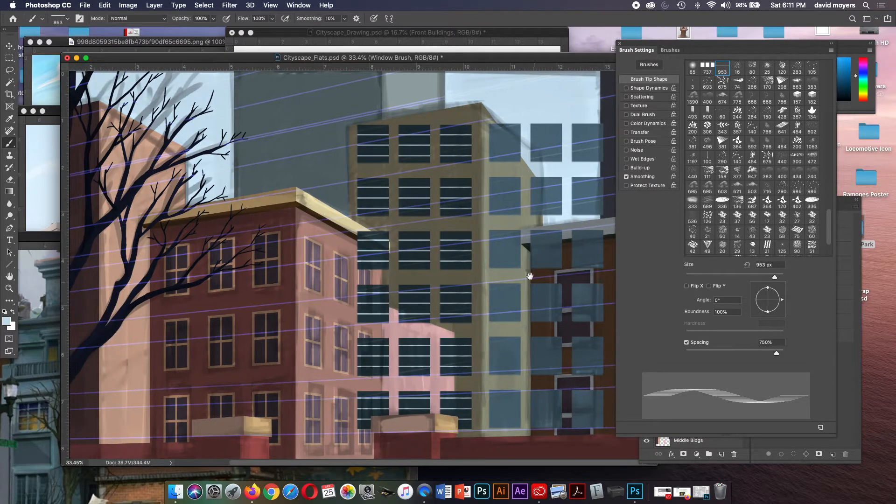
drag(485, 58, 383, 60)
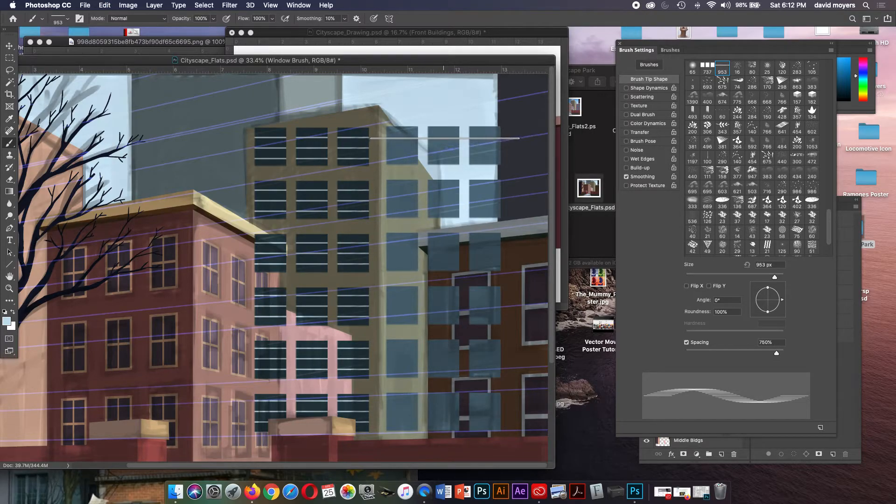
drag(451, 169, 461, 381)
scroll(461, 381, down, 5)
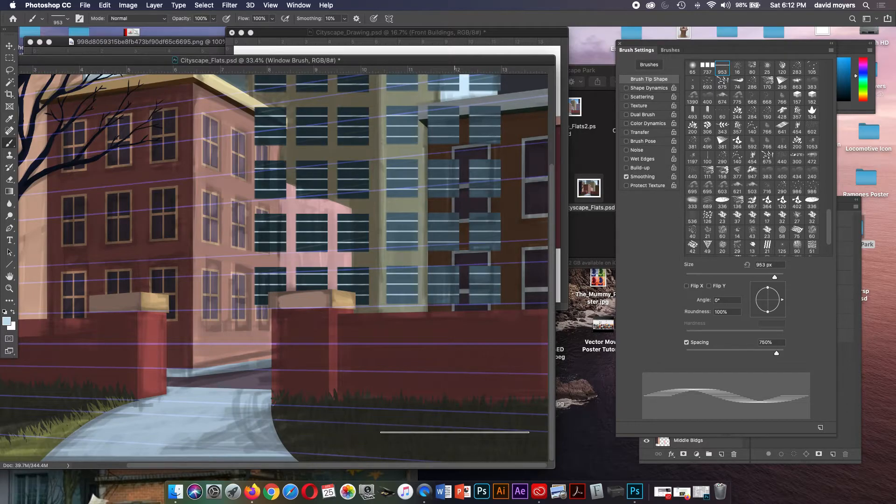
scroll(451, 423, up, 5)
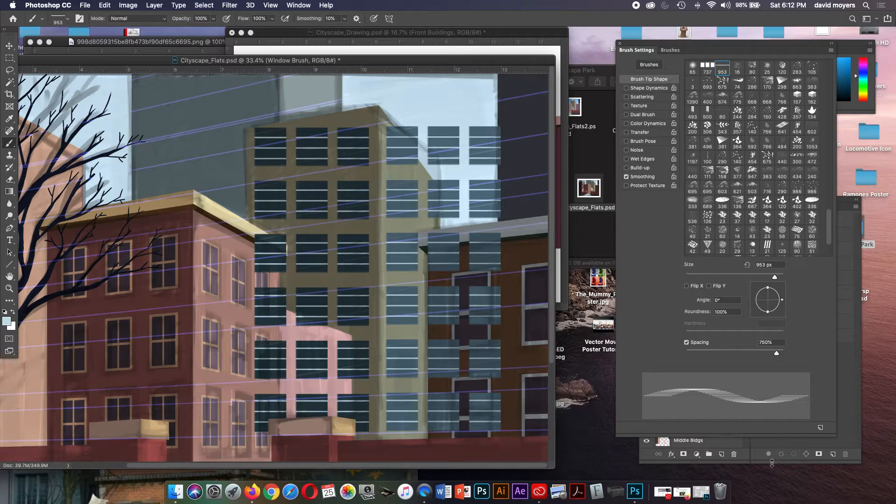
- Draw a straight black vertical line about 2054 px tall beside the tan building's windows on the Window Brush layer
click(745, 448)
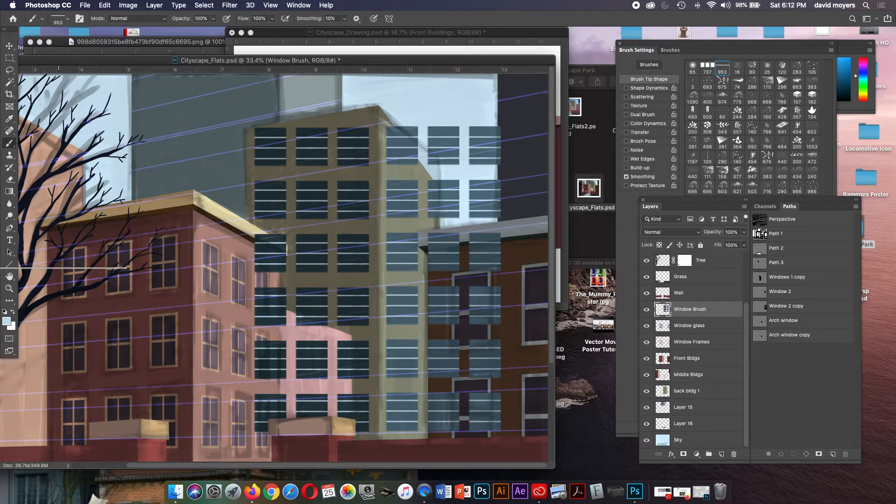
key(u)
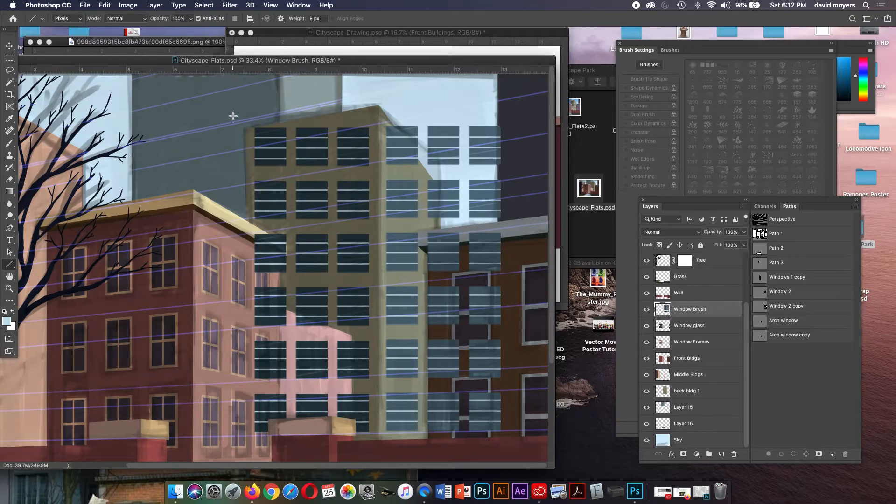
key(d)
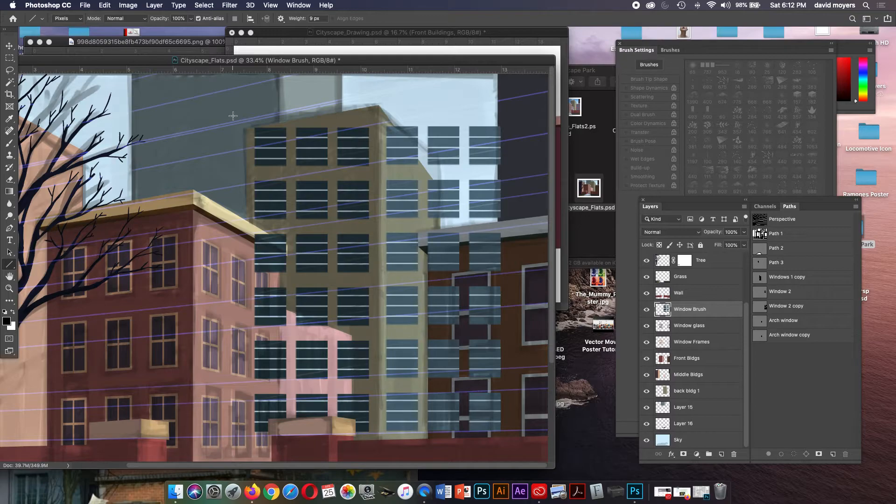
drag(233, 116, 231, 431)
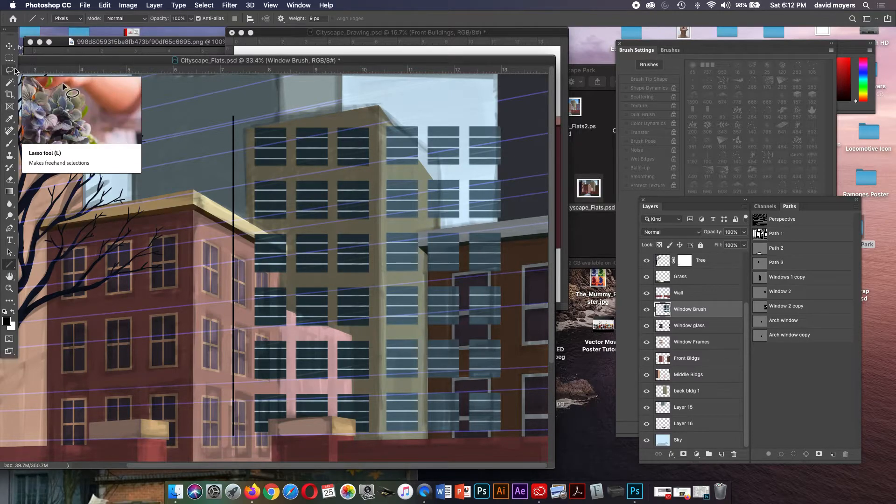
- Select the black vertical line with a rectangular marquee and shrink the selection tightly to the line's pixels
click(11, 59)
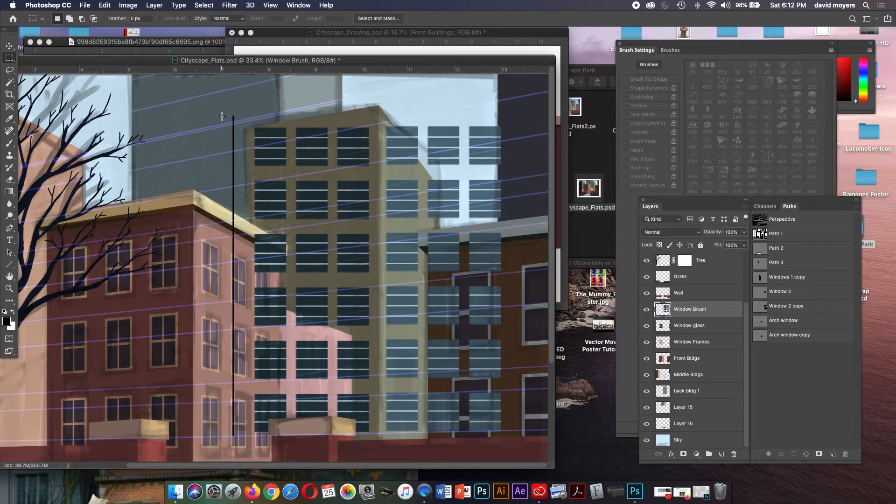
drag(222, 111, 240, 440)
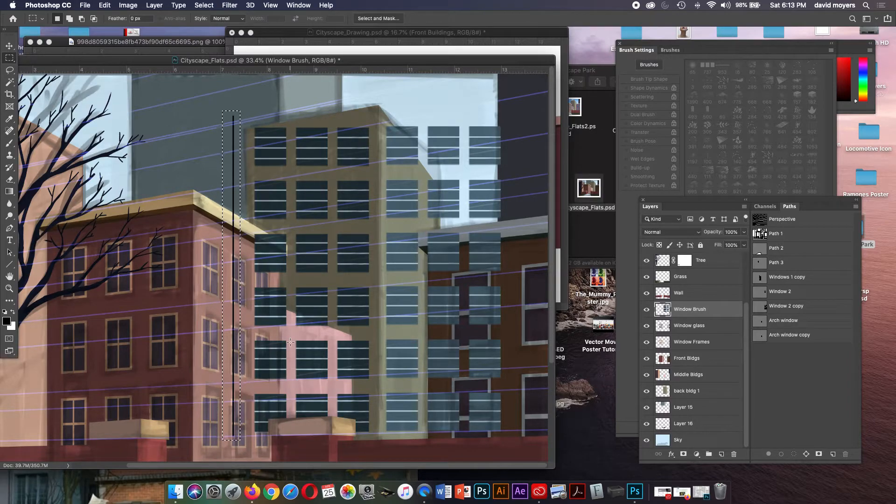
key(v)
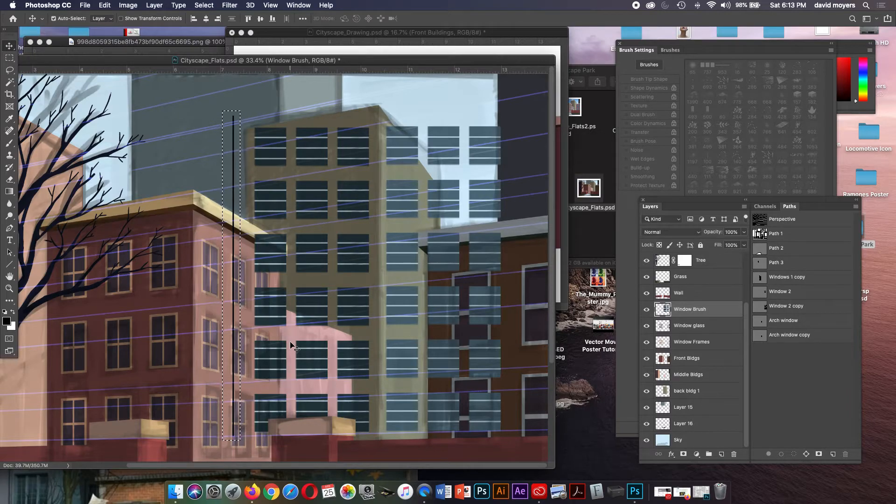
key(Right)
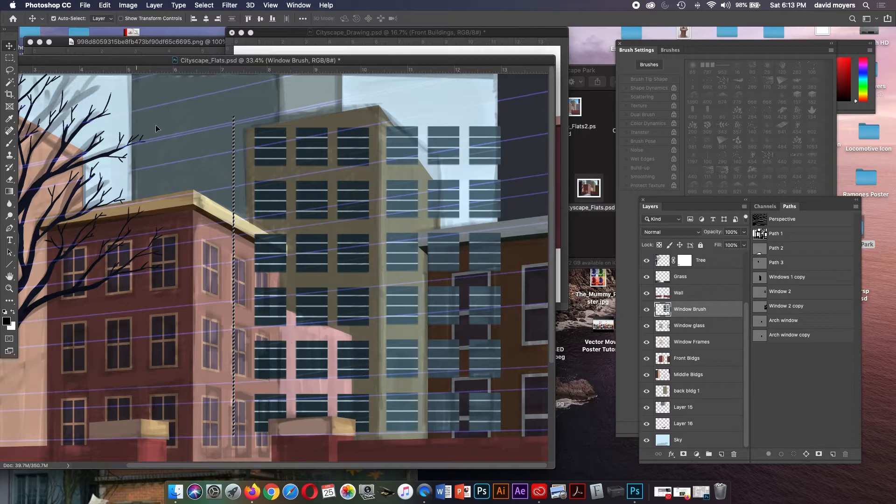
- Define a brush preset named "Vertical window lines" from the selected vertical line
click(104, 5)
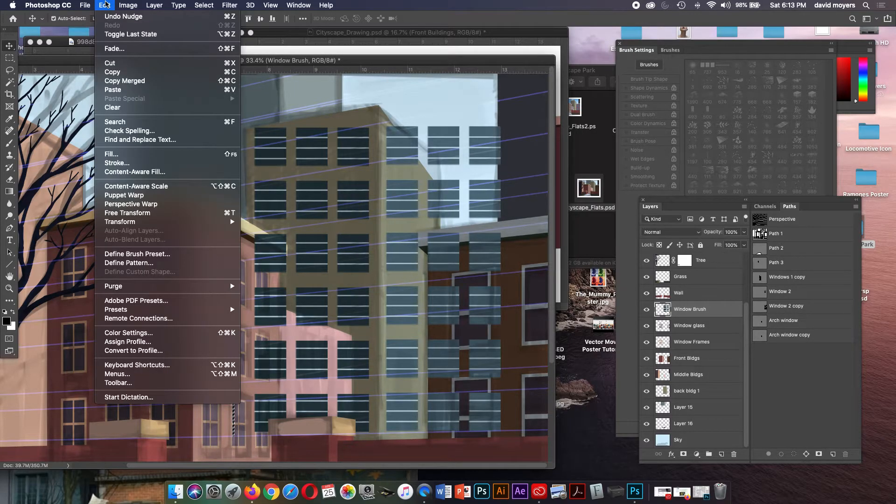
click(146, 256)
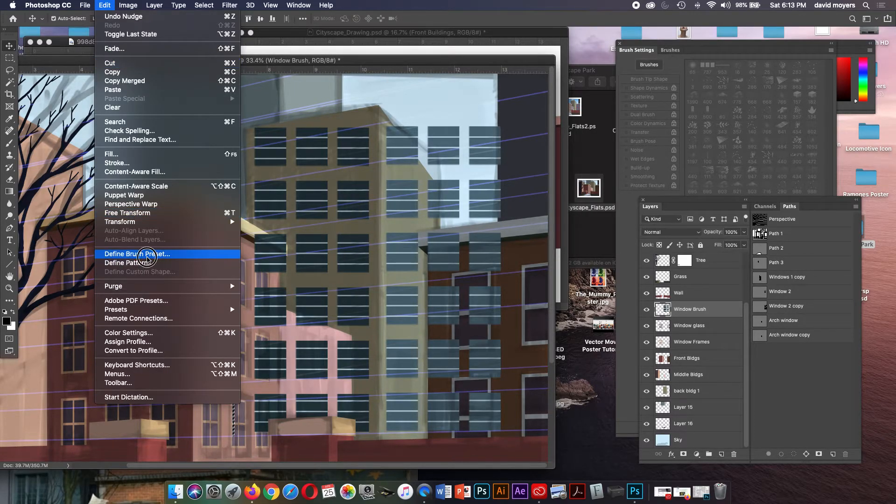
drag(431, 228, 347, 222)
text(V)
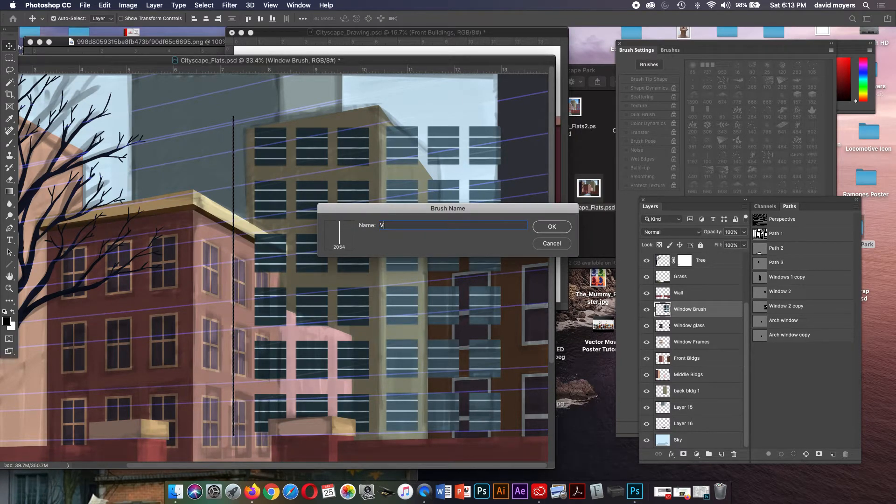
text(ertica)
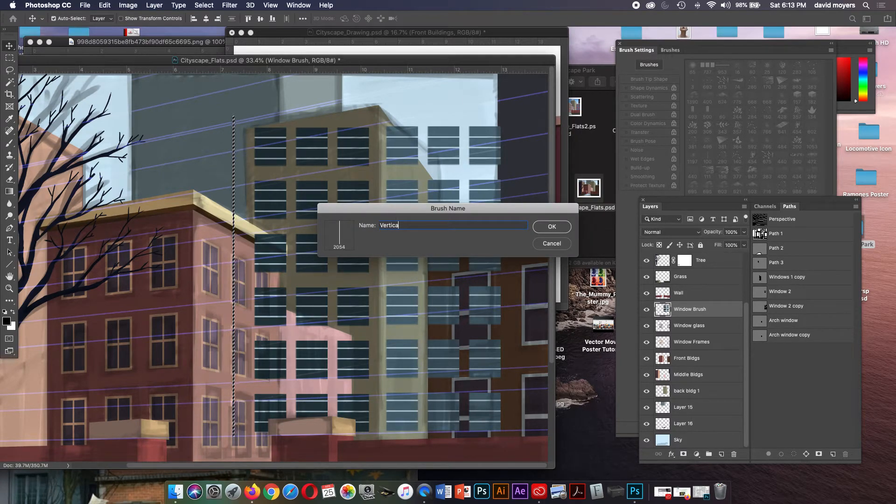
text(l winw)
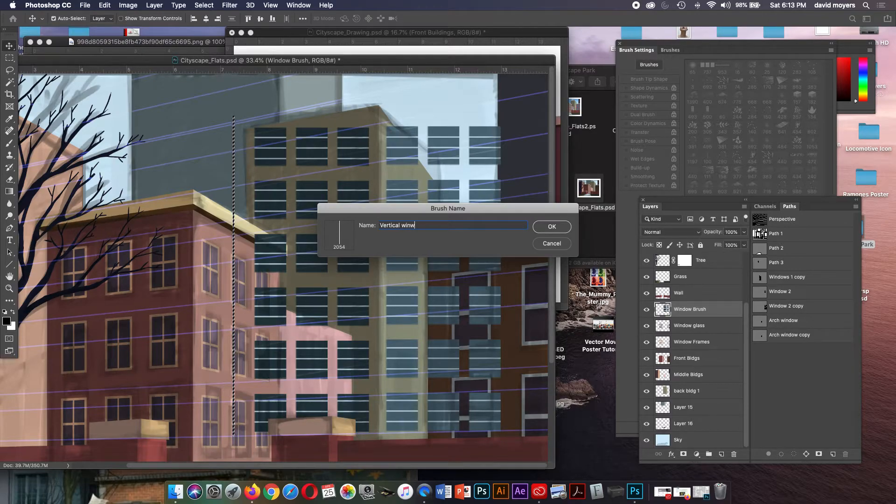
key(BackSpace)
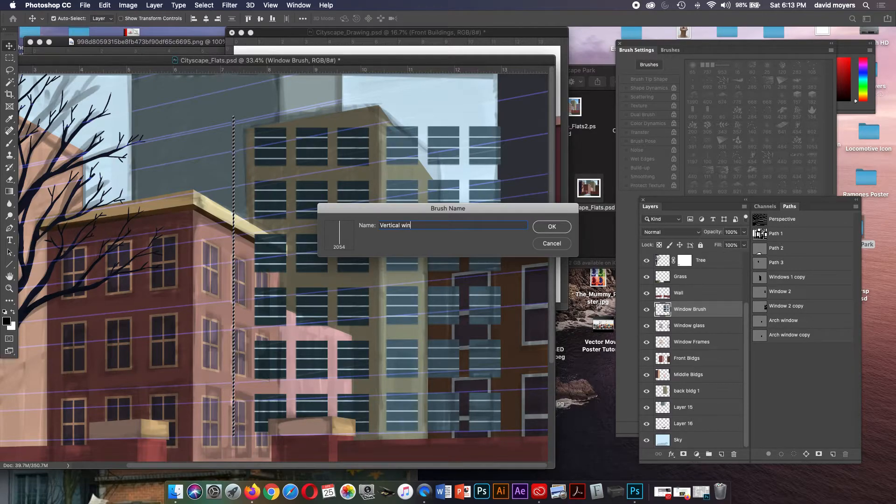
text(dow lines)
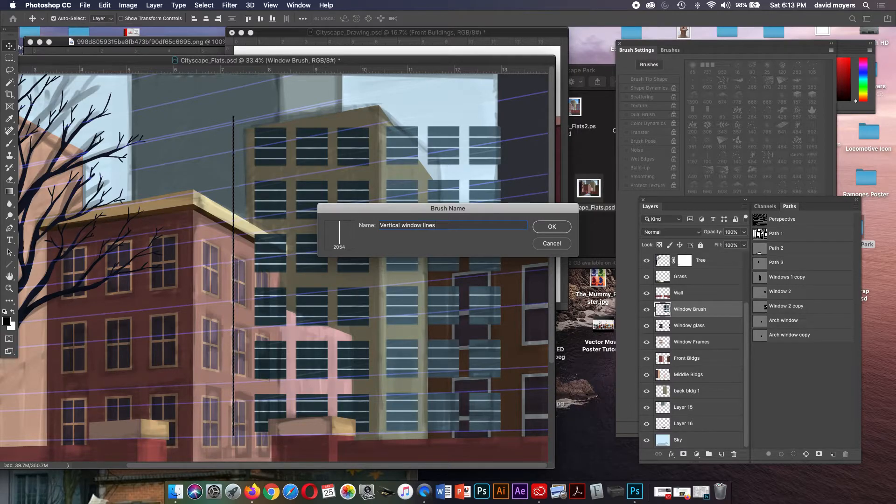
key(Return)
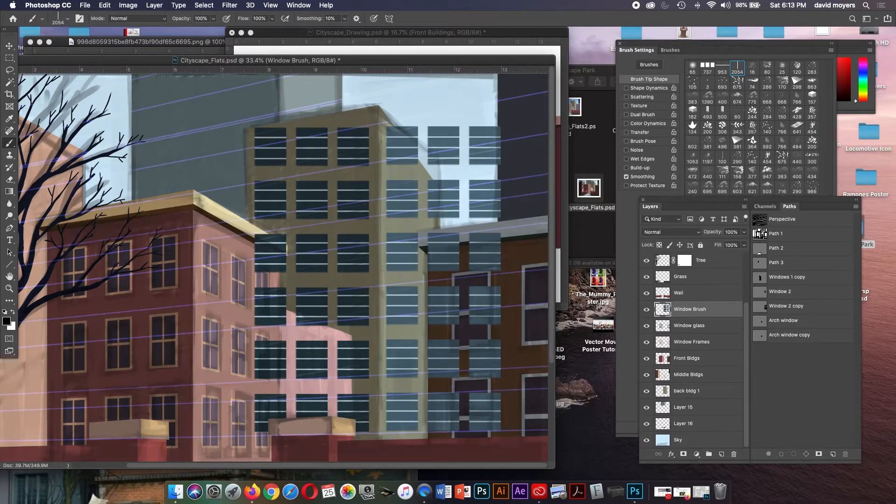
- Hide the Sketch and Left Perspective layers
scroll(690, 349, up, 3)
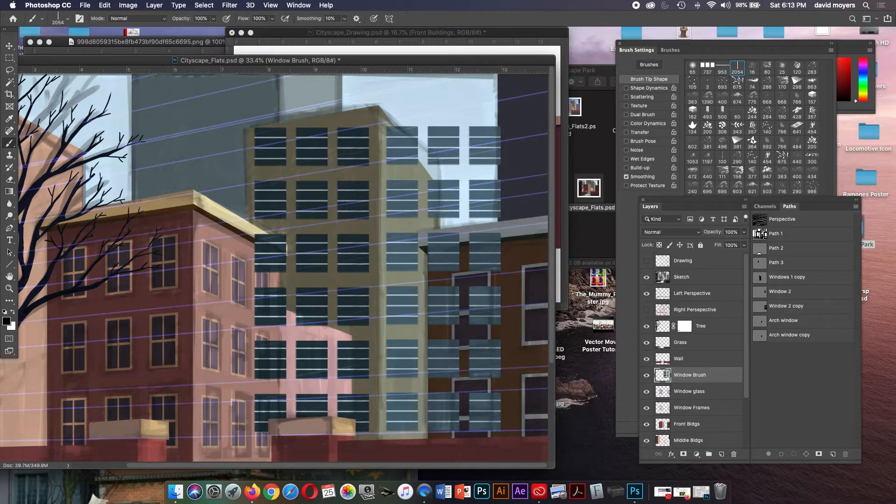
click(647, 277)
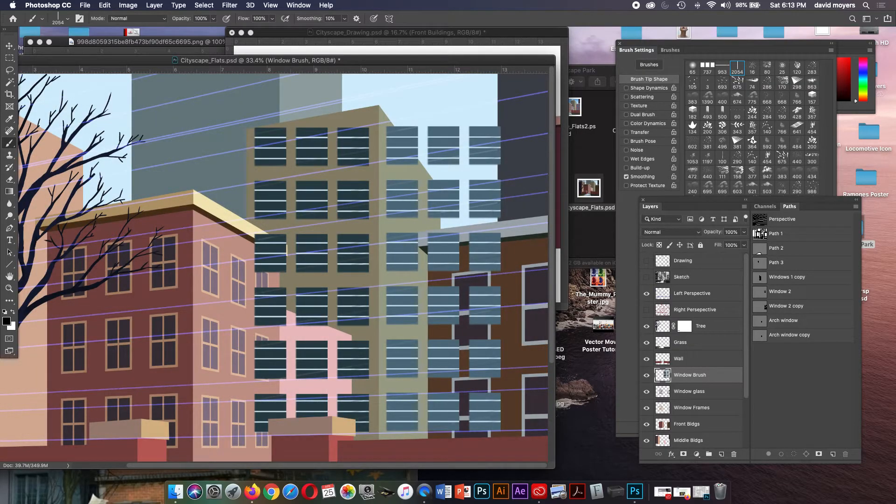
click(646, 293)
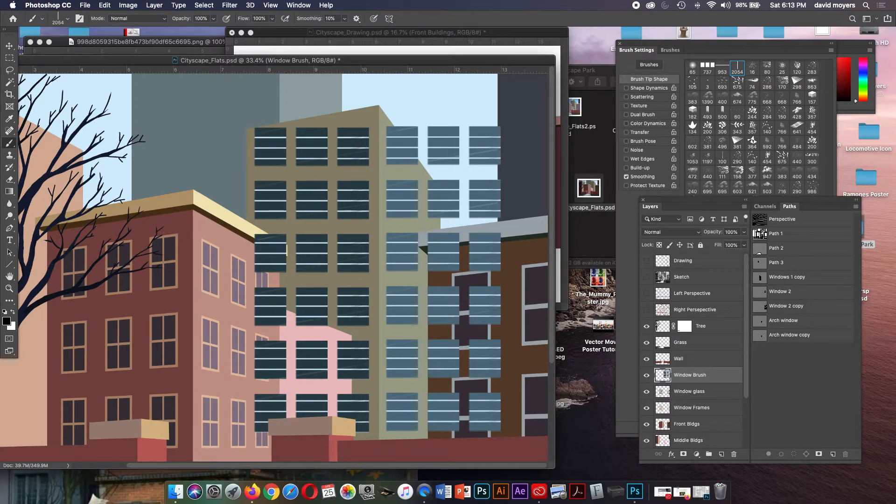
- Set the vertical line brush's spacing to 130%, sample the blinds' light blue, and try a stroke across the shaded windows
click(636, 50)
drag(690, 353, 741, 352)
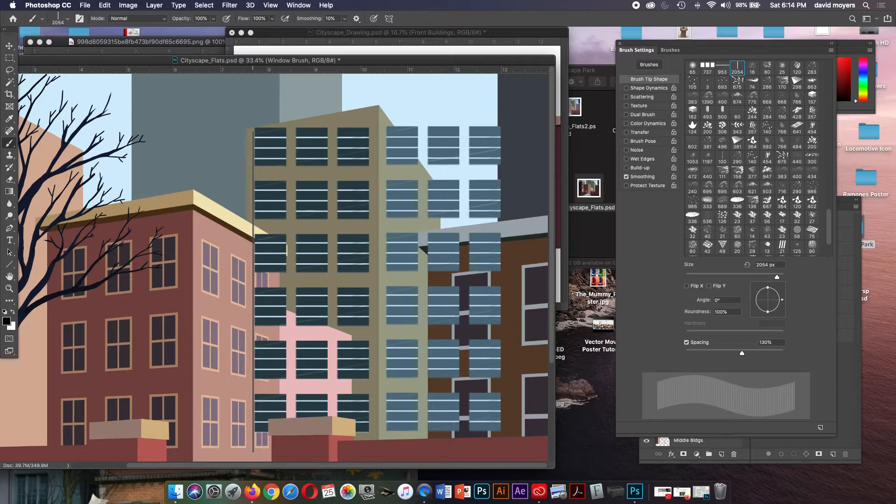
key(i)
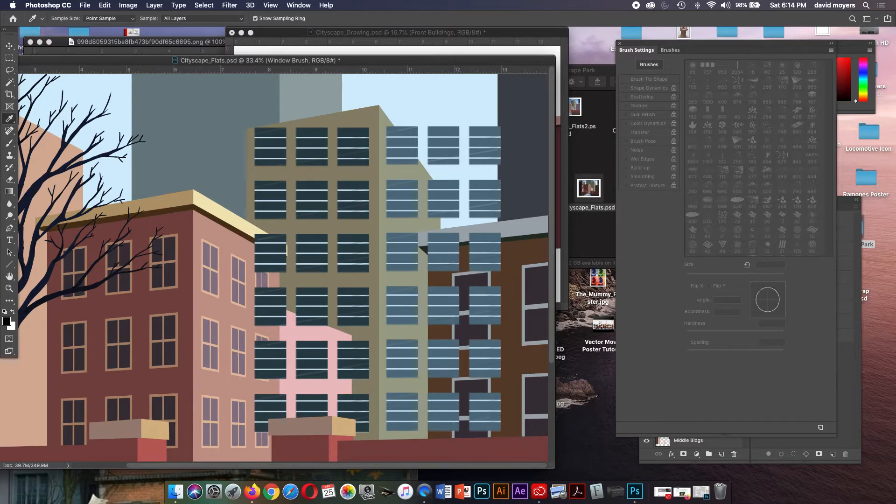
click(286, 250)
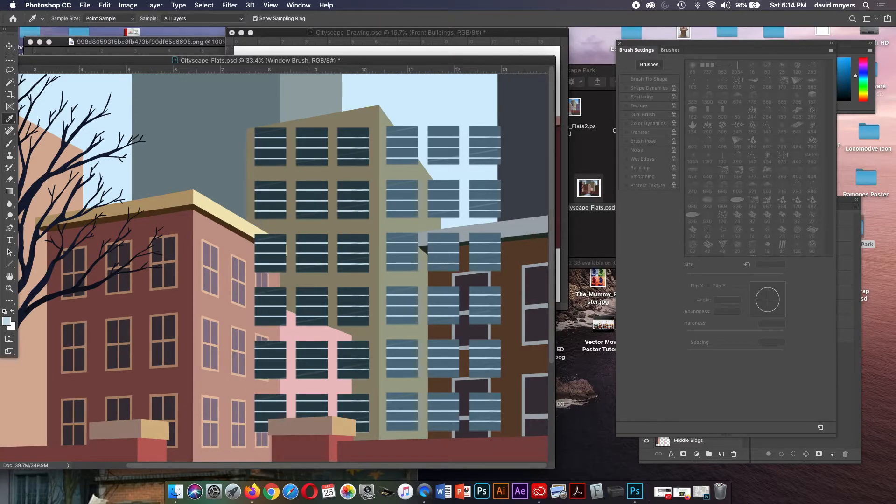
key(b)
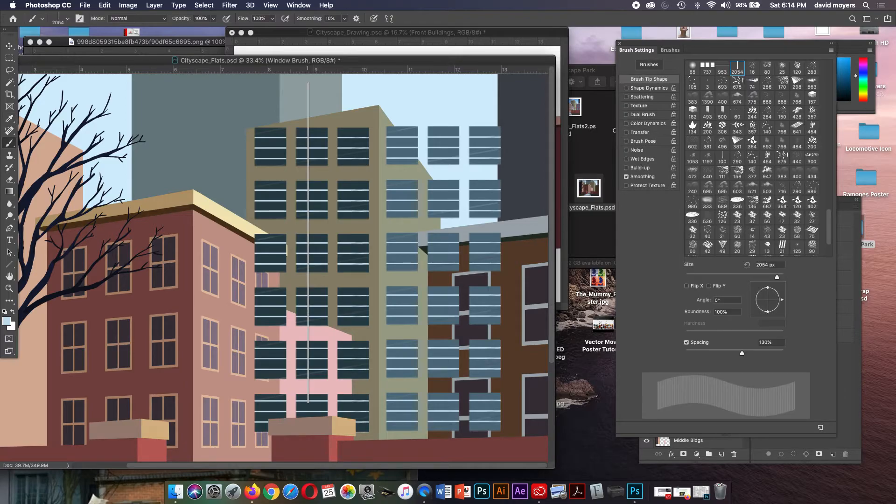
drag(250, 276, 365, 279)
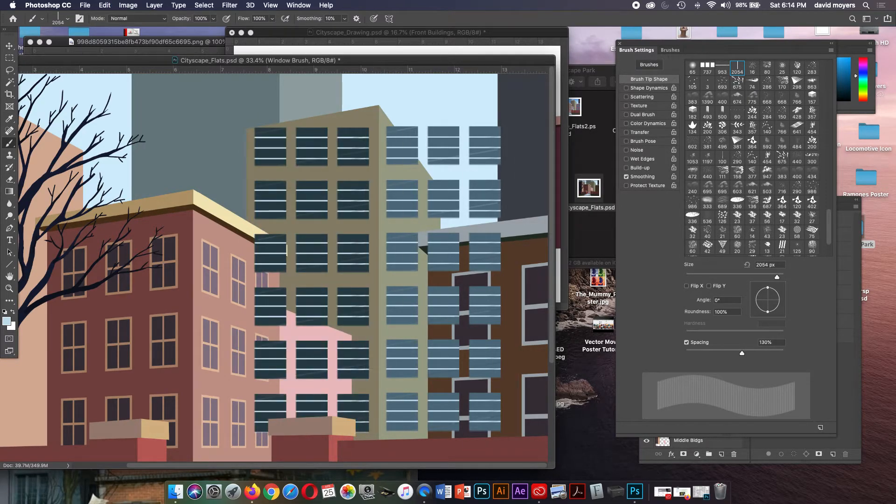
- Try a horizontal stroke across all the windows with the brush spacing set to 405%, and undo it
drag(742, 353, 769, 353)
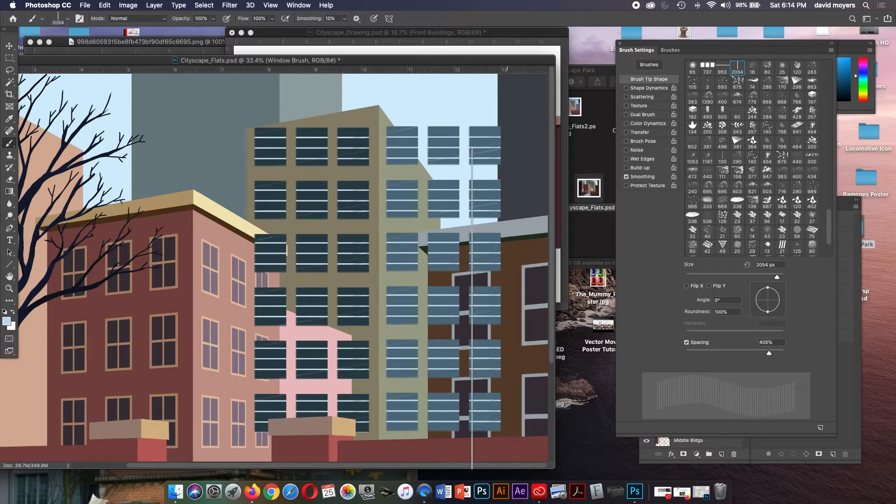
mouse_move(255, 282)
mouse_down()
mouse_move(527, 287)
mouse_move(618, 304)
mouse_up()
key(super+z)
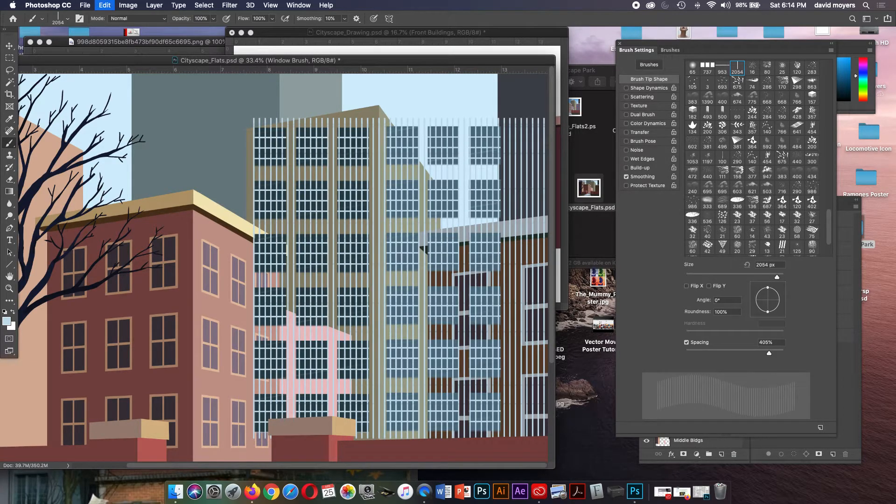
- Lock the Window Brush layer's transparent pixels and try two strokes of vertical lines across all window columns, undoing each one
click(846, 307)
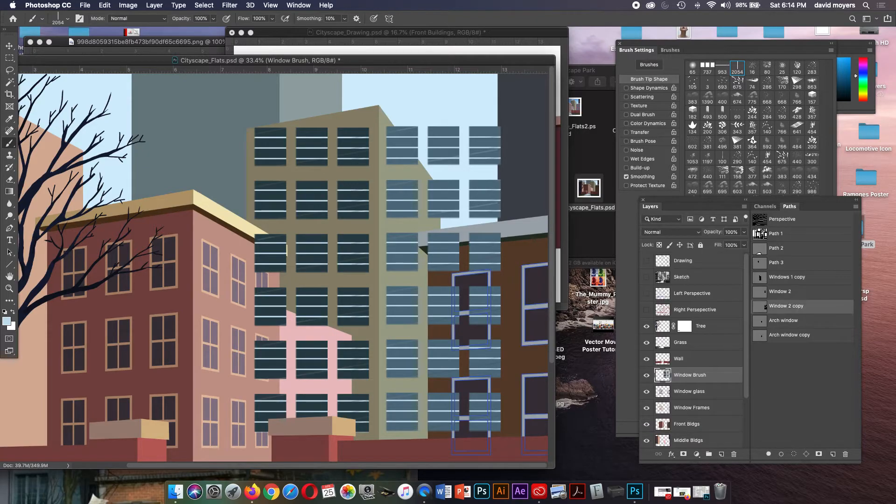
click(659, 245)
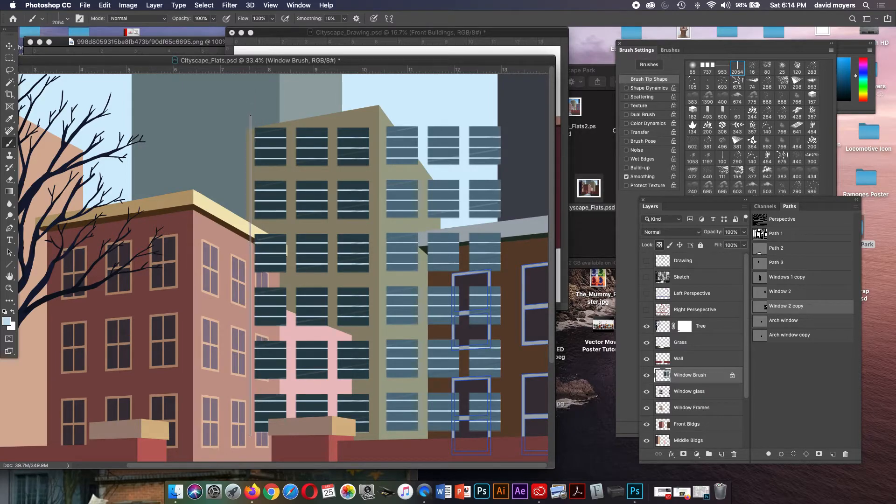
drag(252, 280, 513, 293)
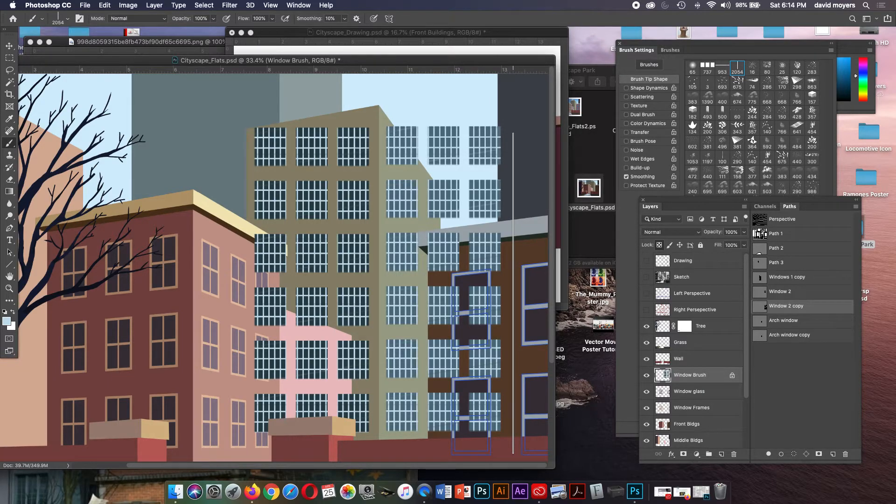
key(super+z)
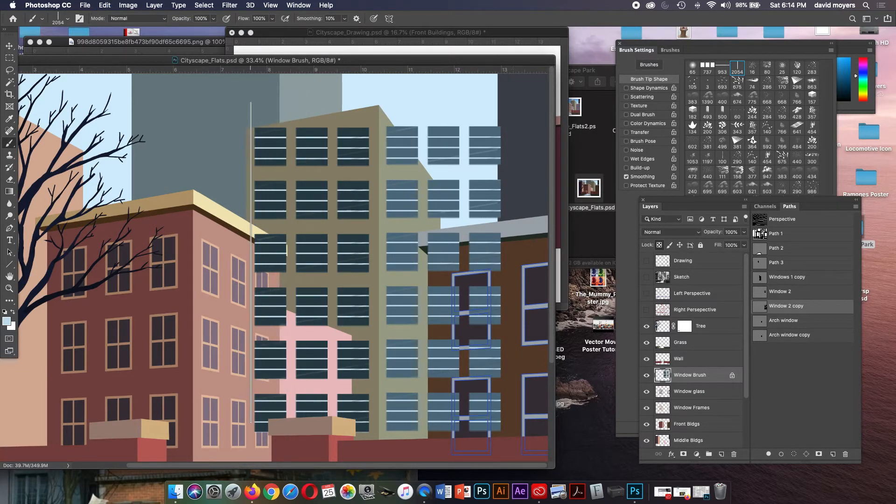
drag(252, 274, 511, 284)
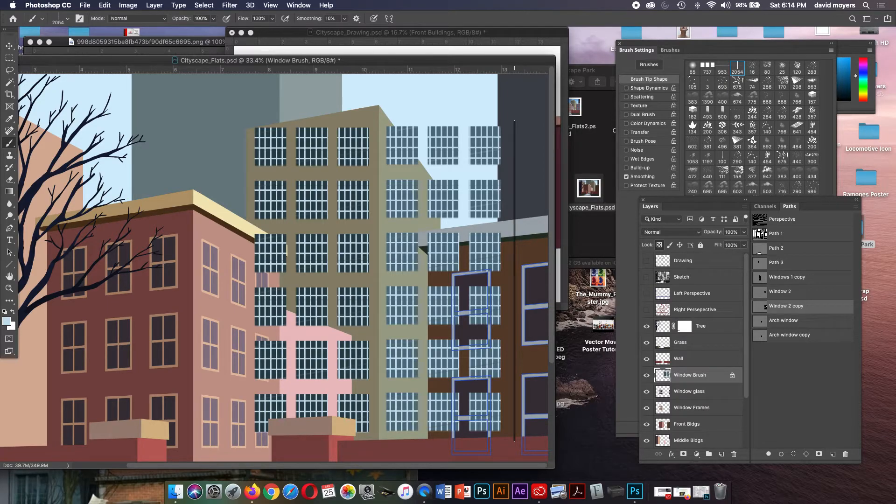
key(super+z)
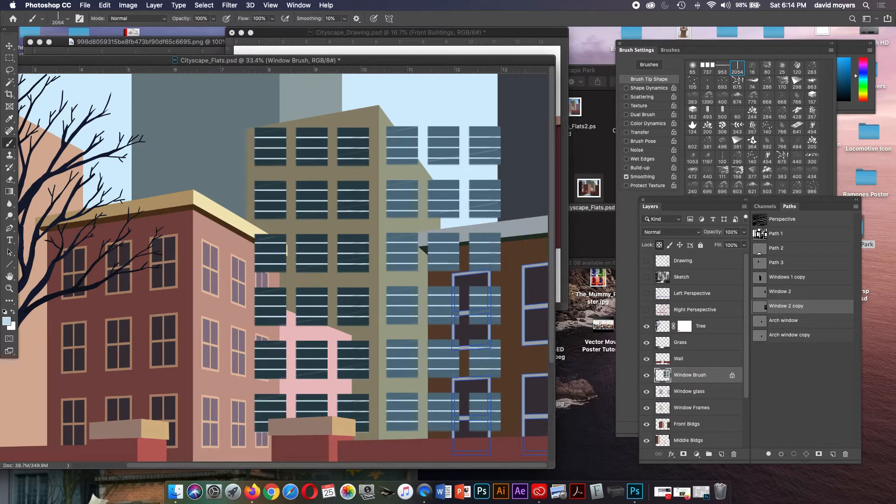
- Set the brush spacing to 443% and paint light blue vertical lines across all six window columns
click(636, 50)
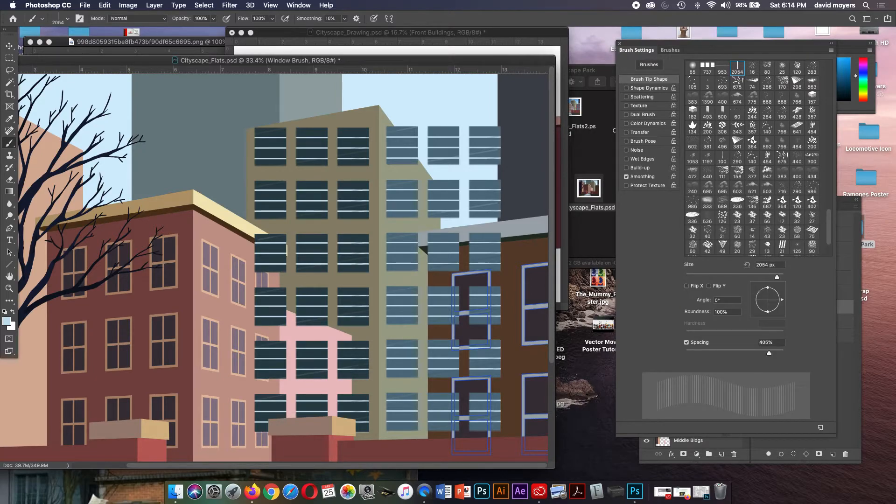
drag(768, 353, 770, 353)
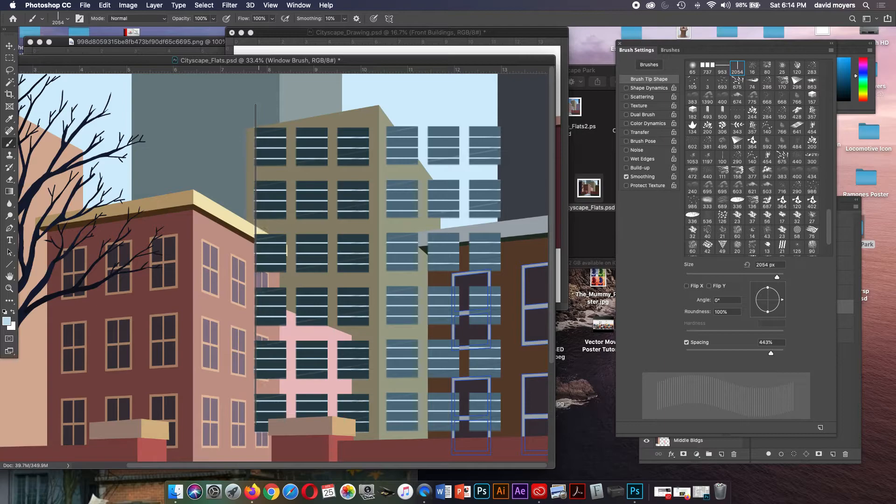
drag(255, 280, 505, 286)
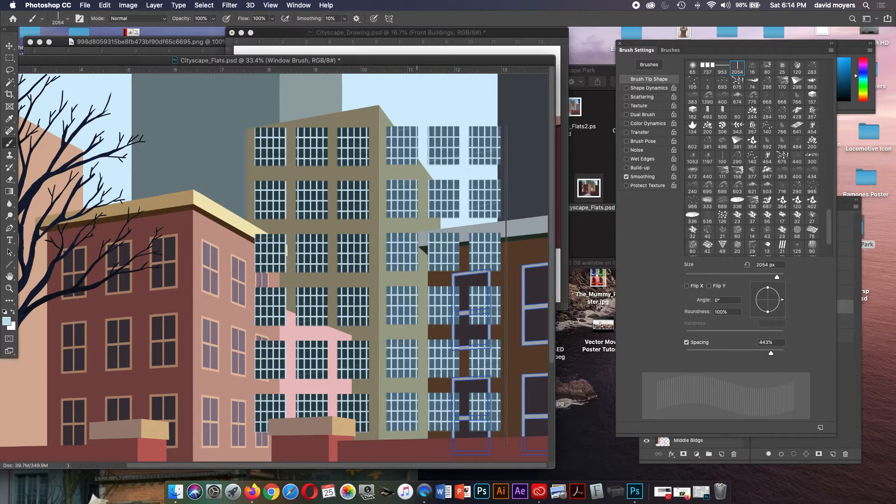
- Undo the vertical line strokes and repaint light blue vertical lines across all six window columns, replacing the misaligned tries
key(super+z)
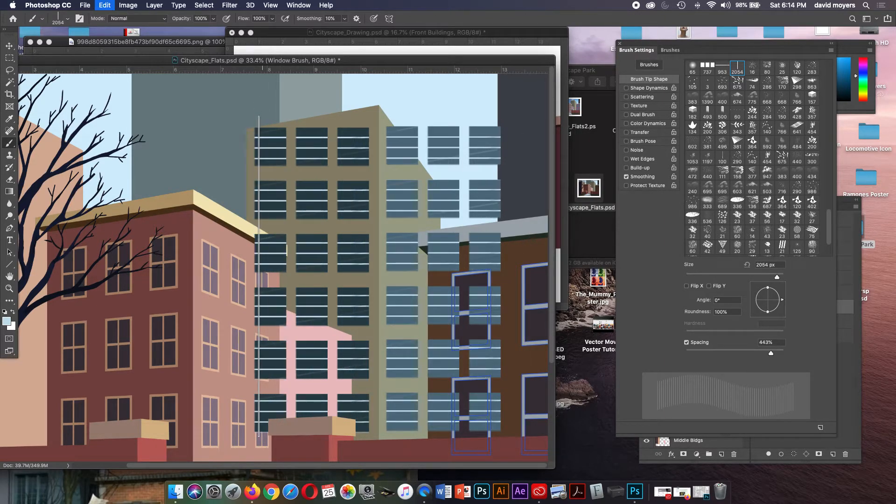
drag(254, 287, 511, 296)
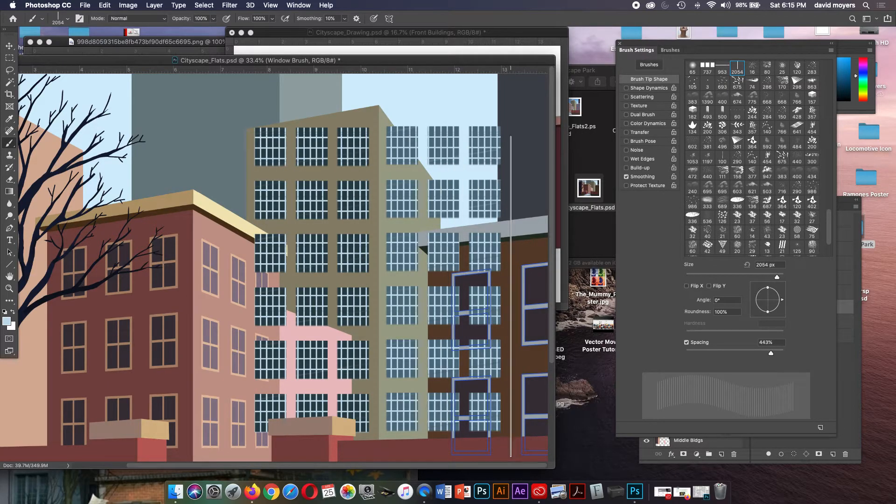
key(super+z)
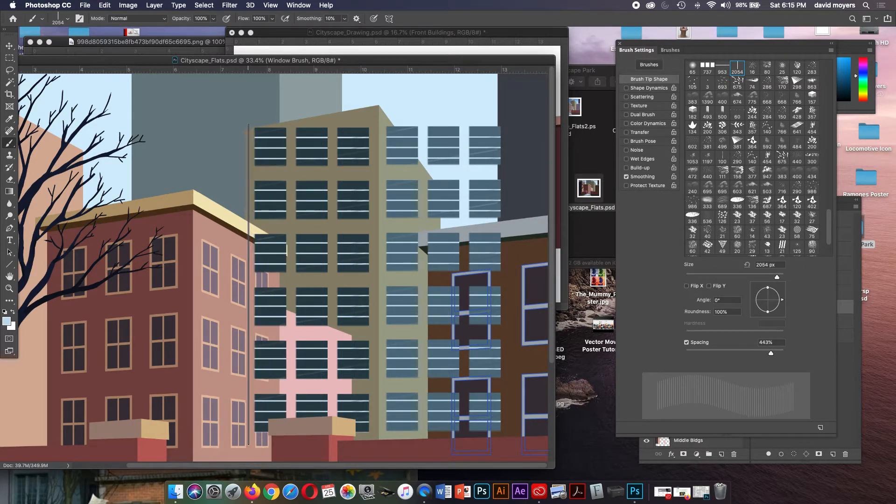
drag(250, 285, 546, 285)
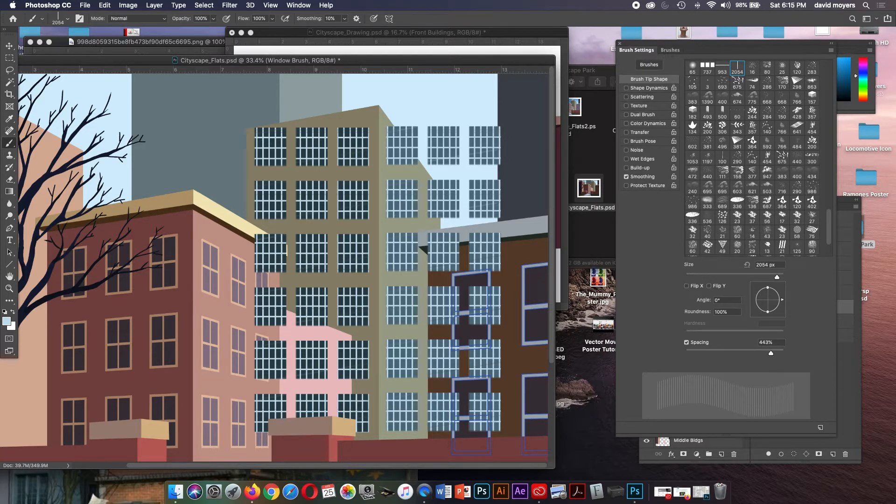
- Select the three window columns on the building's sunlit front face and show the Left Perspective guide layer
click(793, 446)
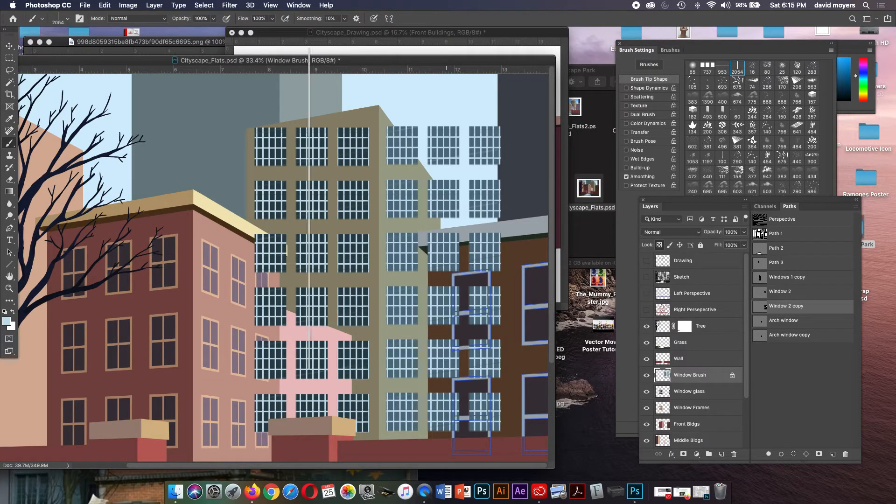
key(m)
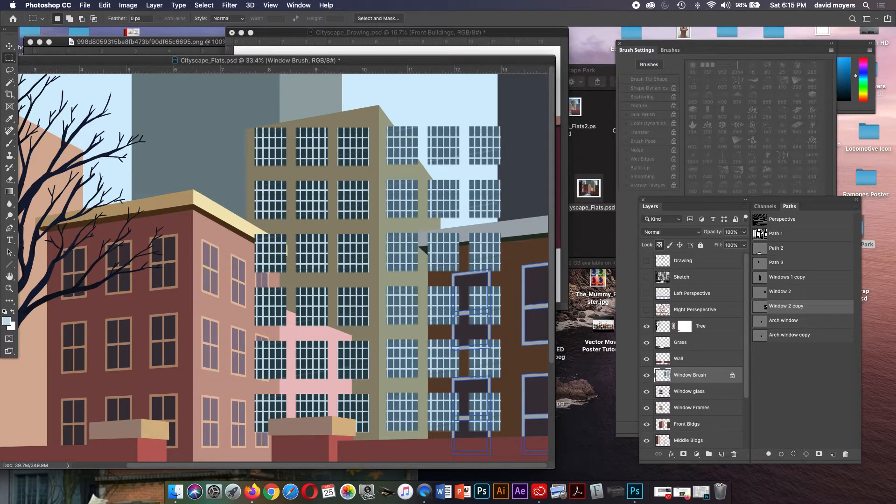
drag(248, 118, 378, 441)
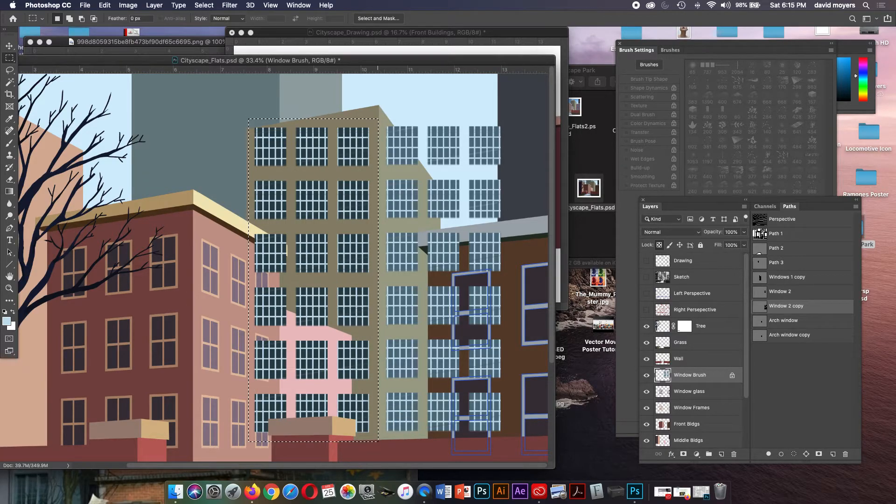
key(v)
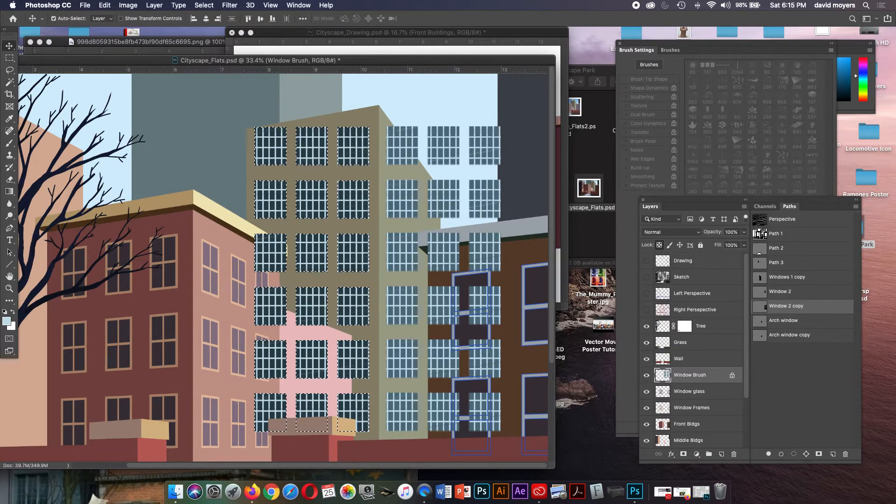
click(646, 293)
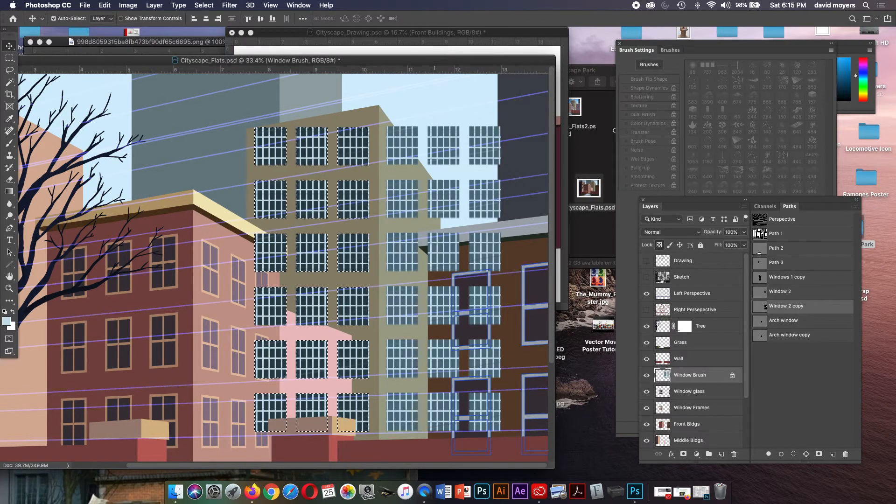
key(super+t)
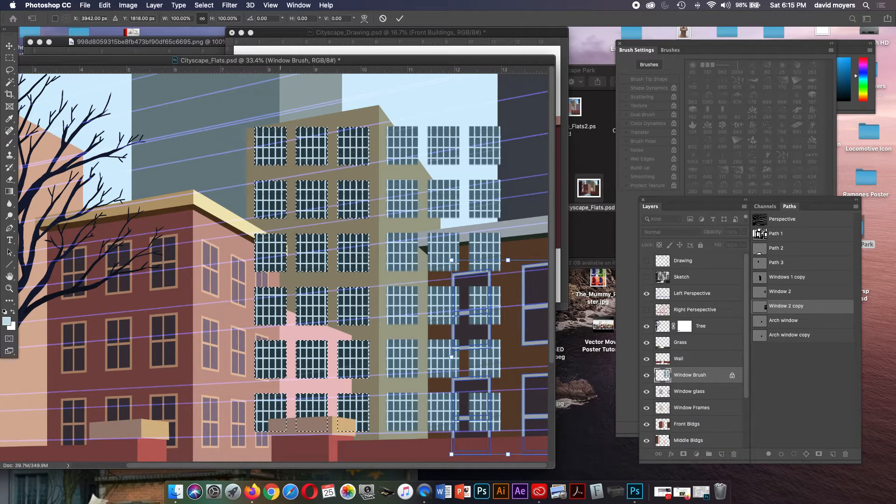
key(super+z)
key(Escape)
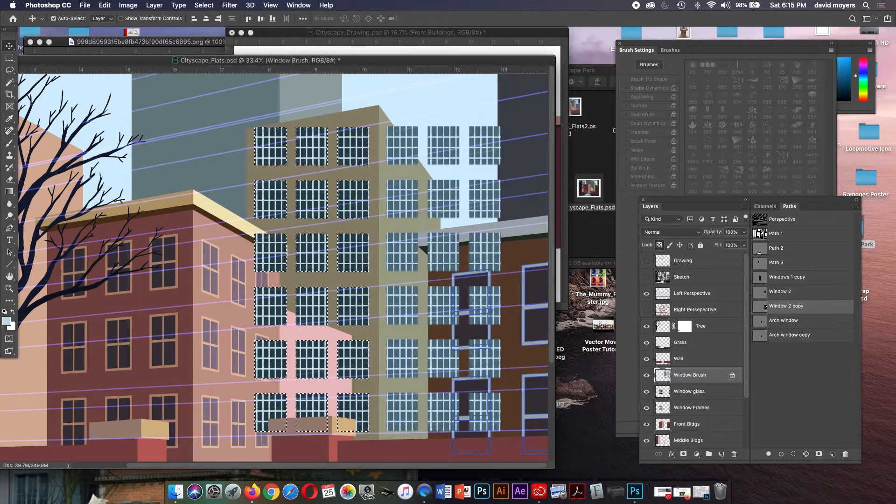
- Unlock the Window Brush layer's transparent pixels and deselect the Window 2 copy path
key(super+minus)
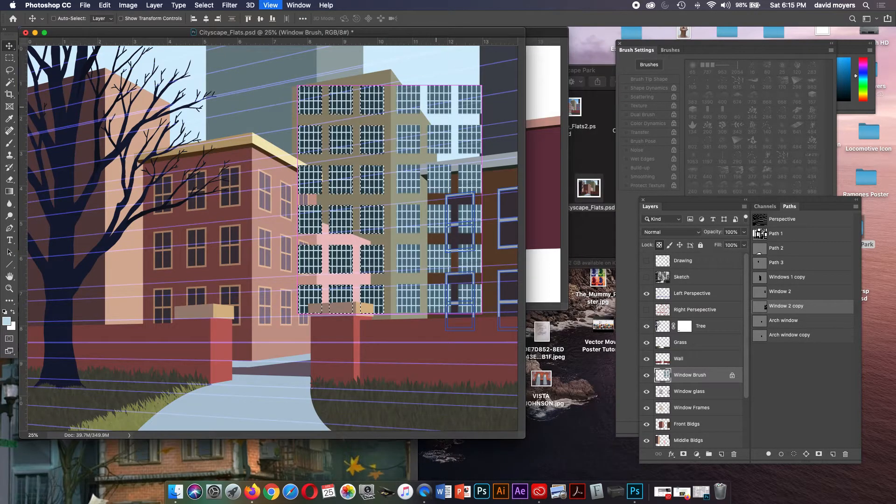
key(super+minus)
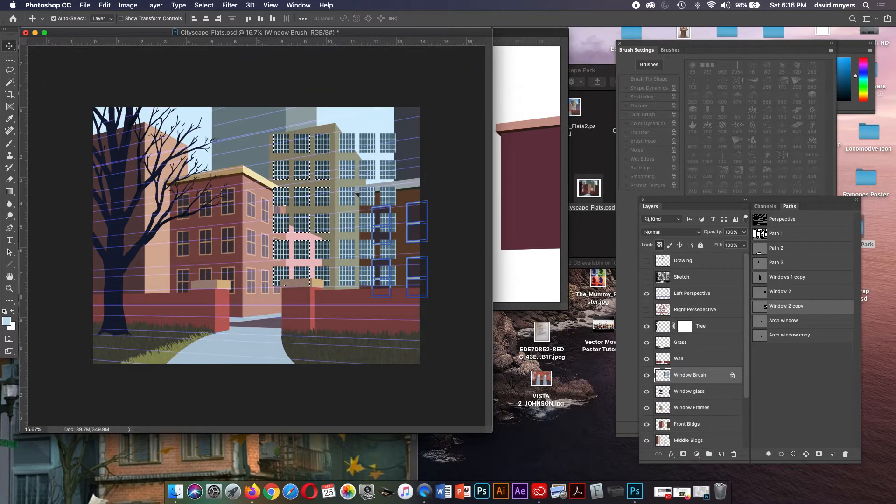
click(659, 245)
key(z)
key(super+plus)
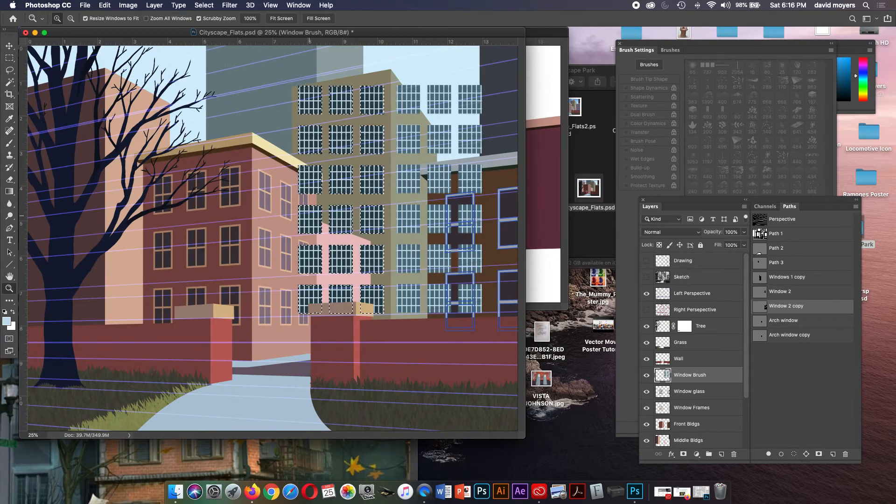
key(super+t)
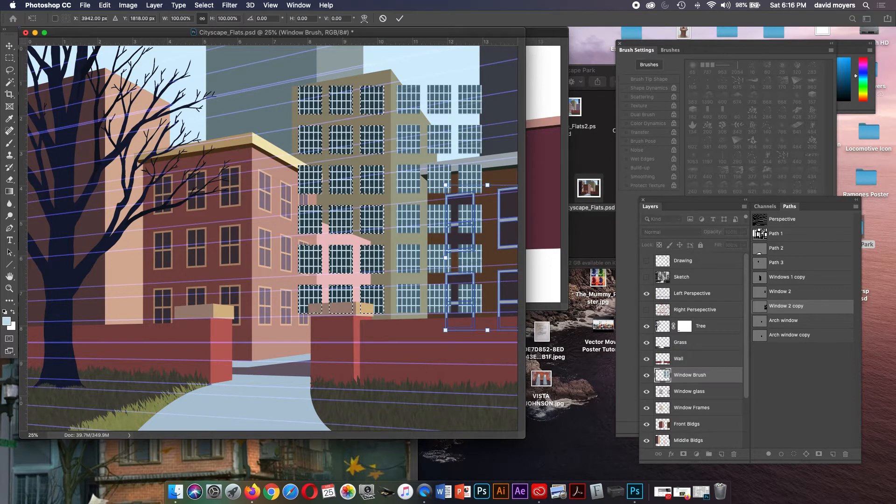
key(Escape)
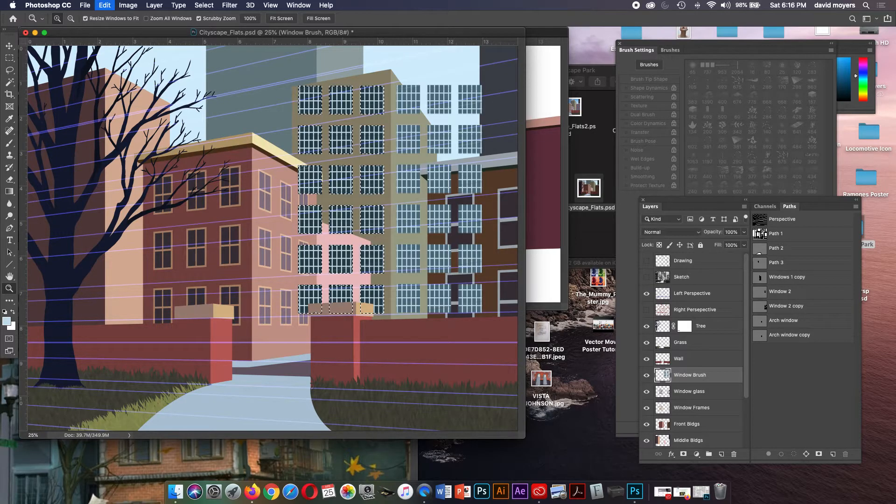
- Skew the selected window columns to follow the left perspective guides, then move the Window Brush layer below Front Bldgs and deselect
key(super+t)
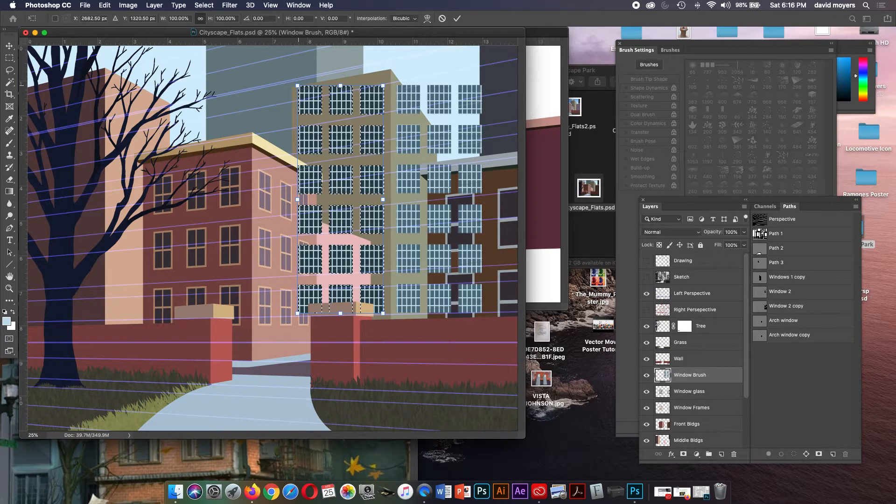
drag(297, 85, 297, 101)
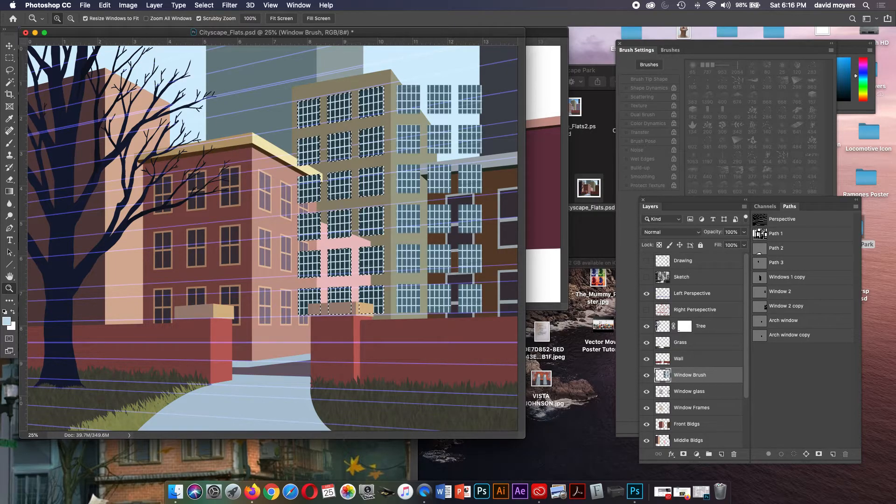
drag(689, 374, 690, 393)
drag(685, 423, 687, 432)
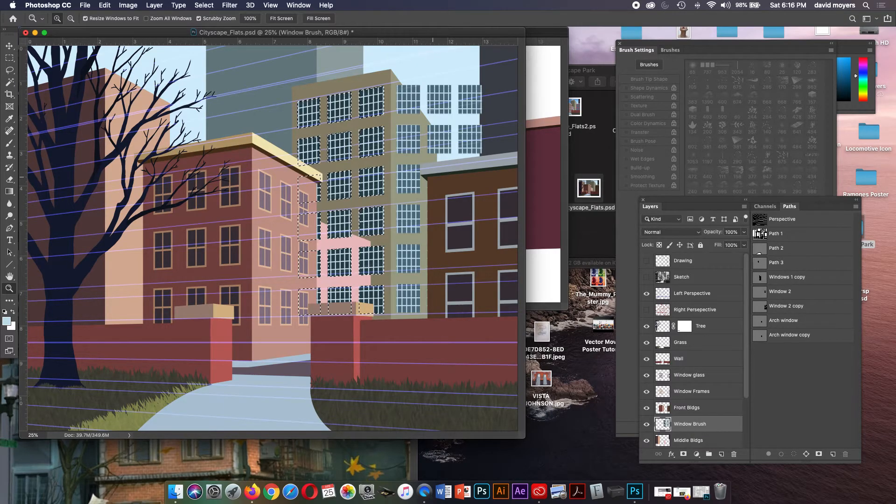
key(super+d)
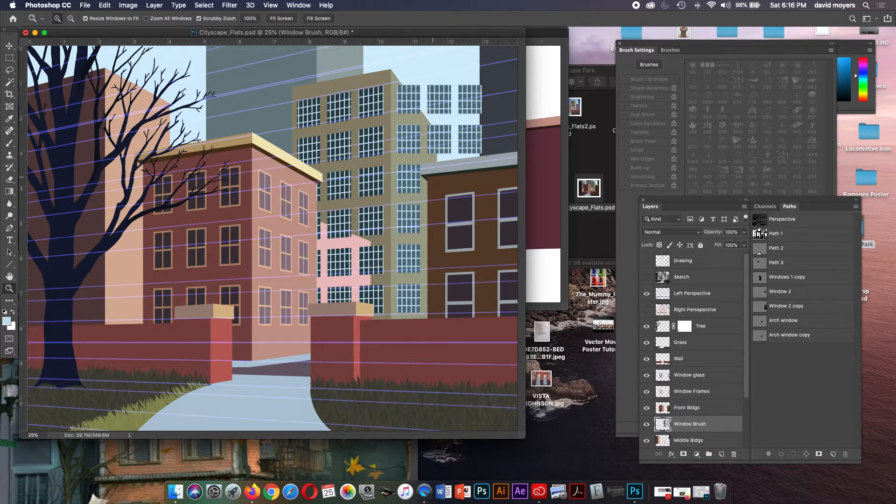
- Select the three remaining window columns beside the building's corner and show the Right Persepective guide layer
key(m)
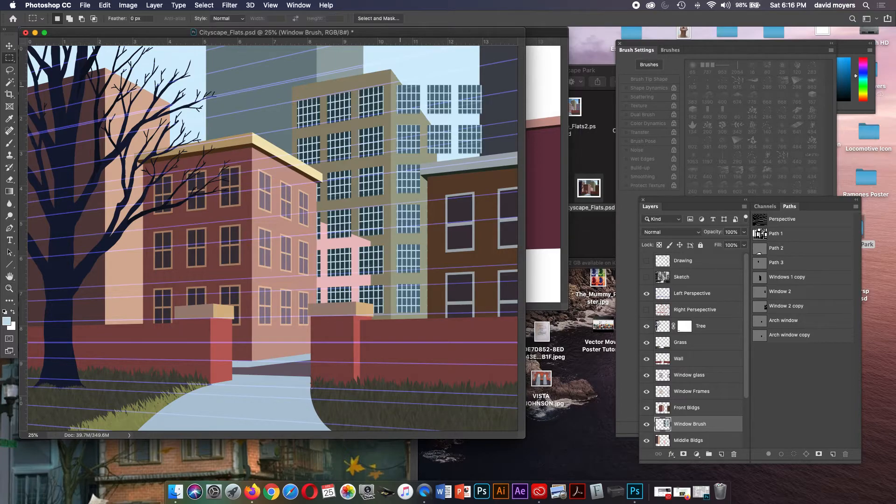
drag(393, 80, 494, 339)
key(v)
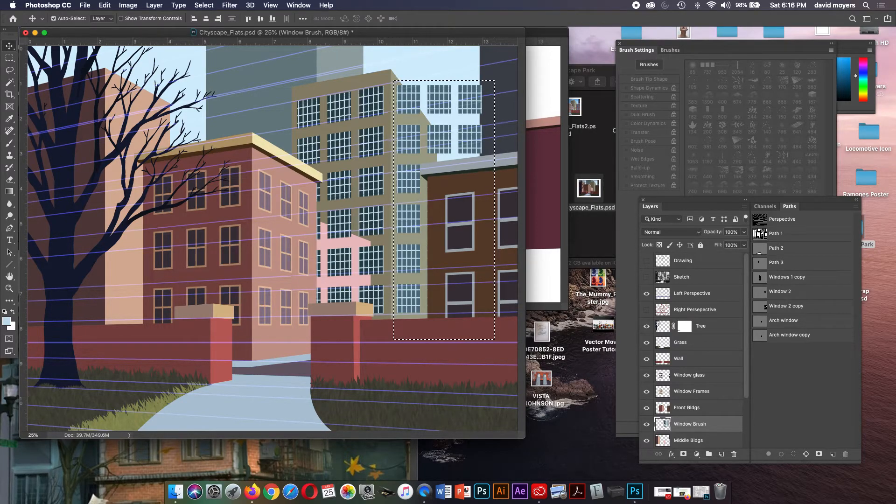
key(Right)
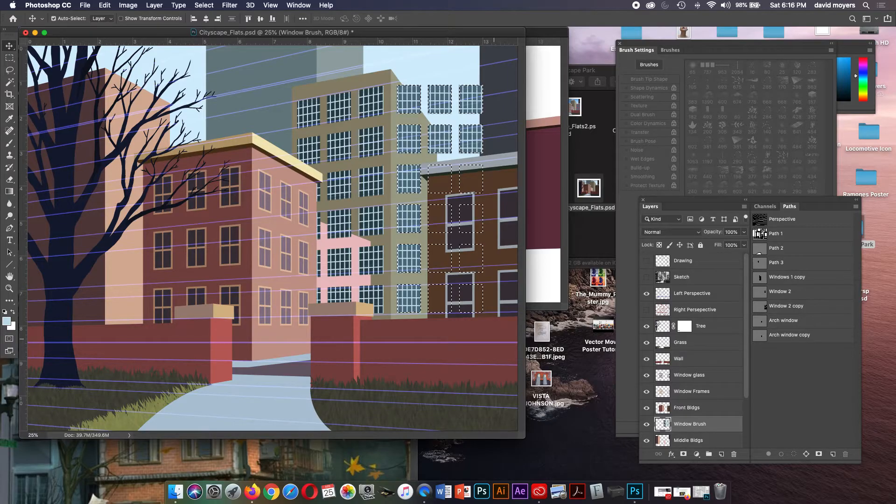
click(646, 310)
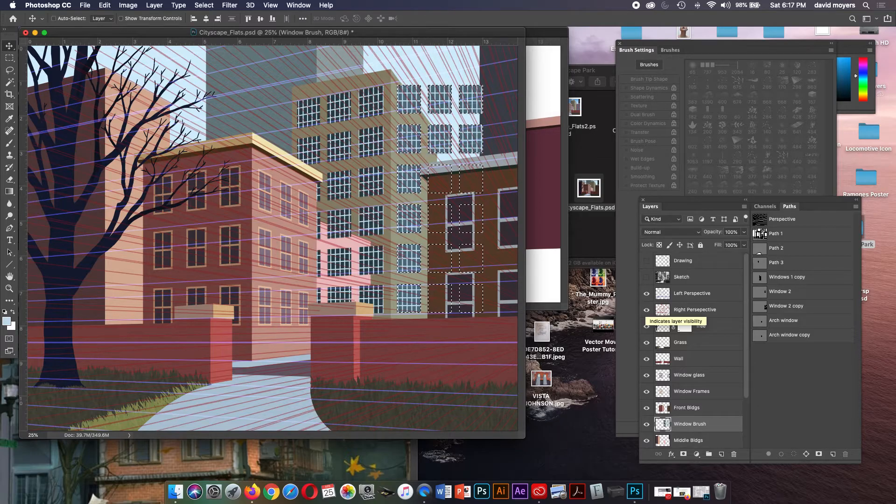
- Transform the selected columns to 44.10% width and skew them about 51.73° vertically to fit the building's side face in perspective
key(super+t)
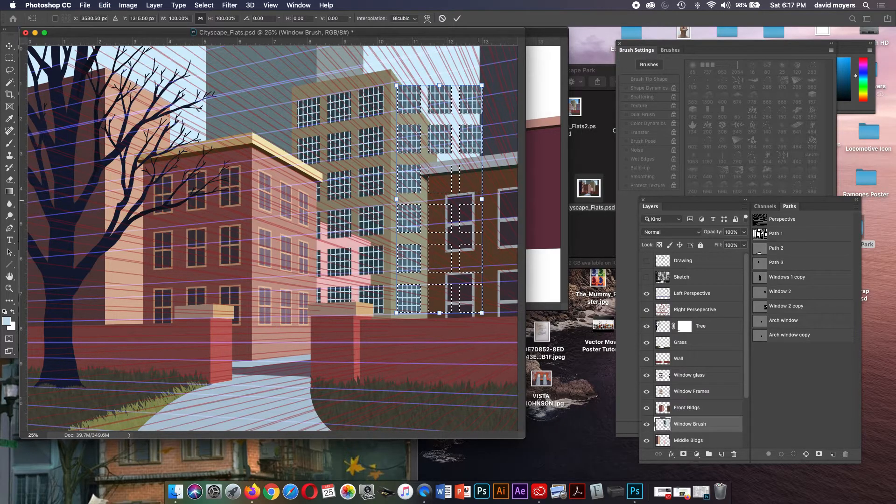
drag(481, 199, 434, 199)
key(super+z)
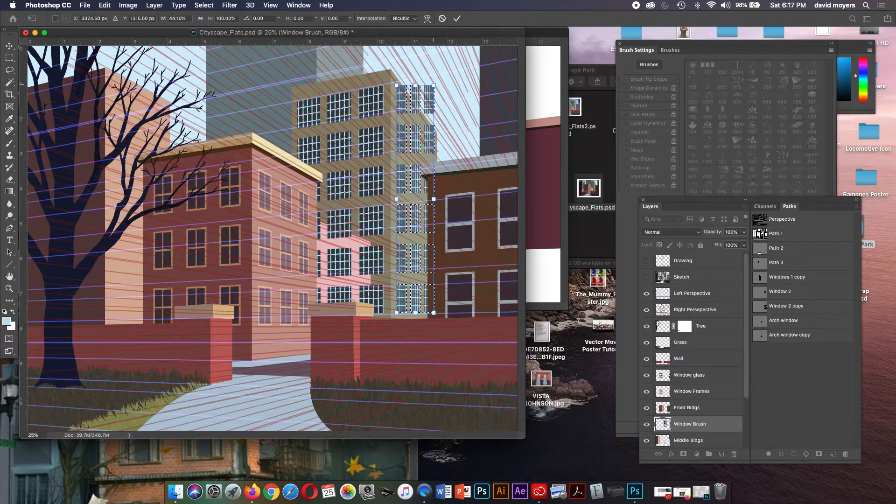
drag(433, 85, 433, 133)
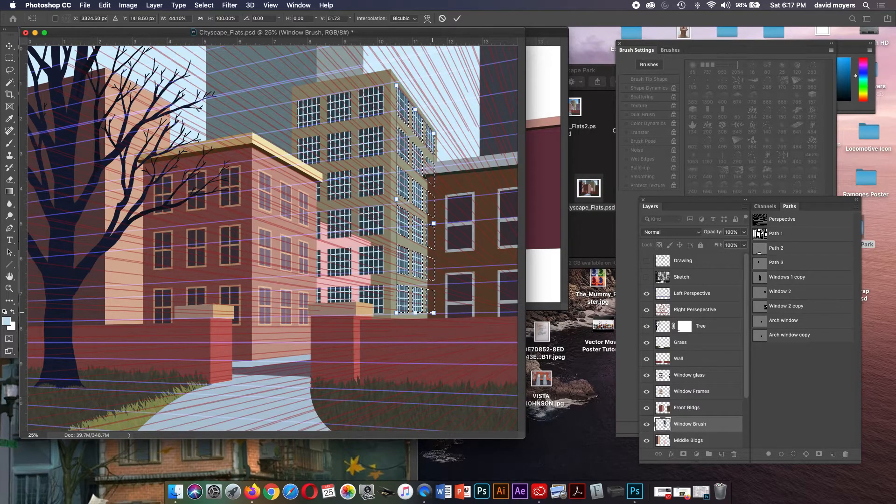
drag(434, 312, 433, 317)
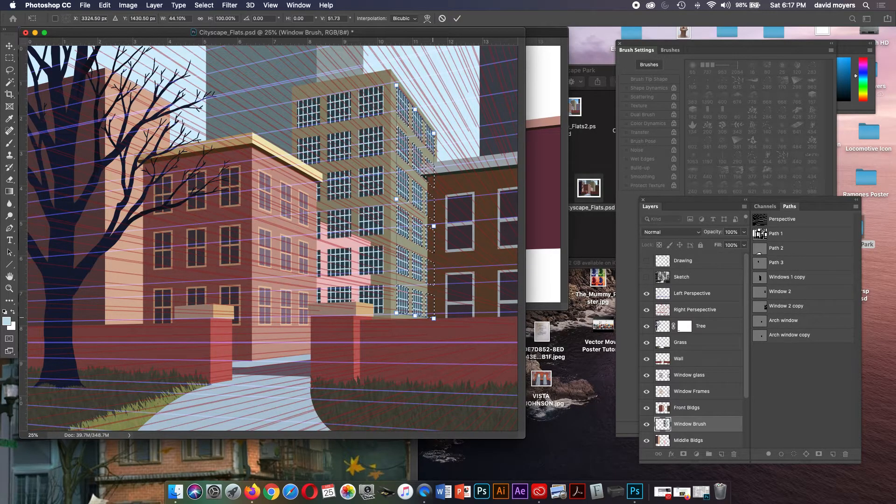
key(Return)
- Hide the Left Perspective and Right Persepective guide layers and clear the selection
click(646, 293)
click(646, 309)
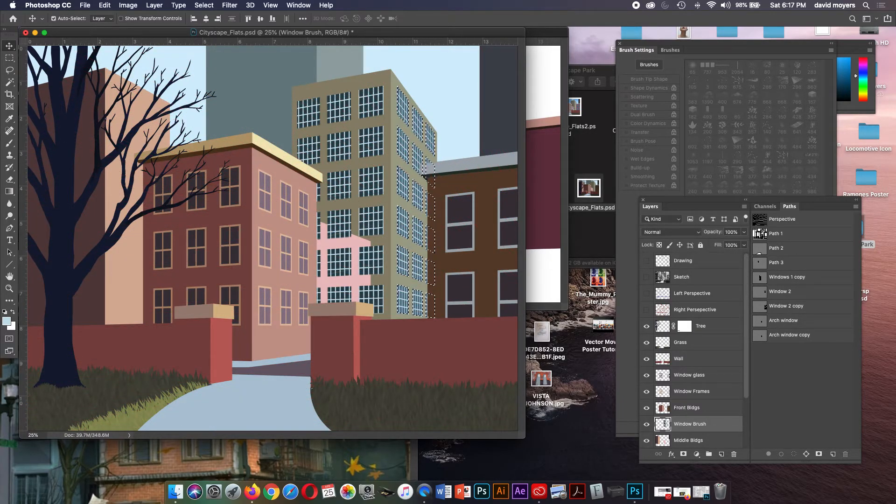
key(super+d)
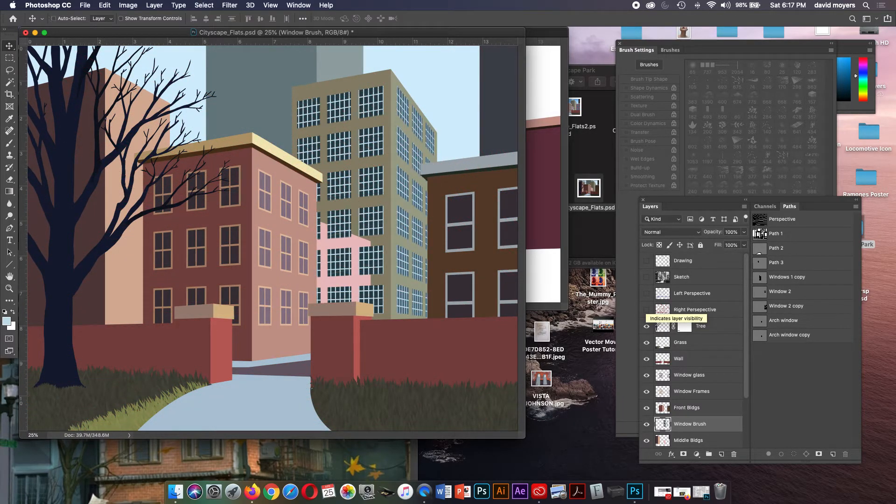
- Enlarge the document window and add a new layer directly above Window Brush
key(super+minus)
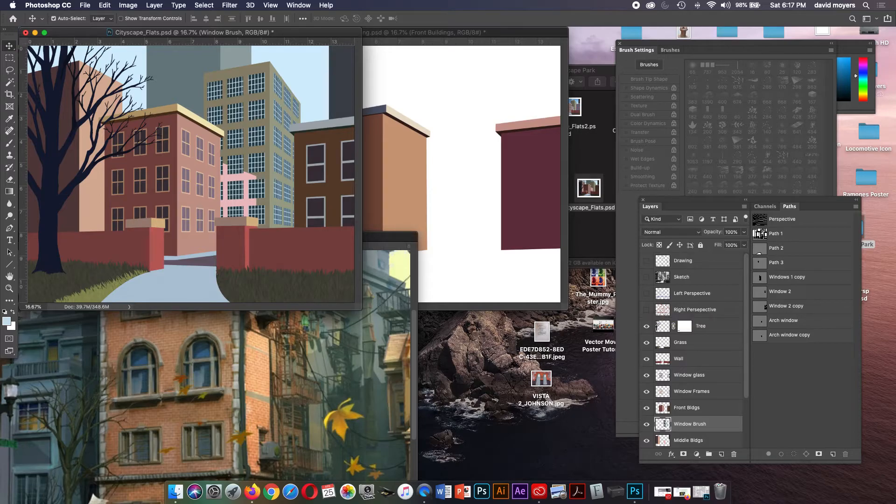
drag(362, 310, 551, 444)
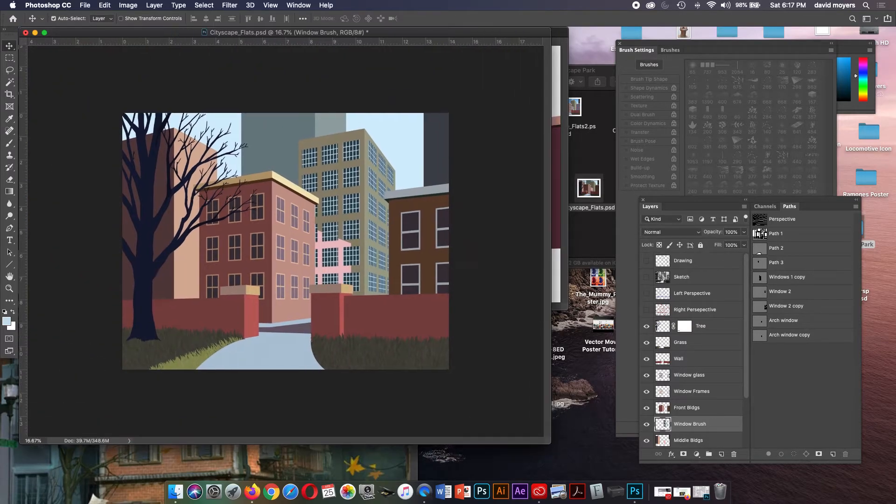
key(z)
click(370, 165)
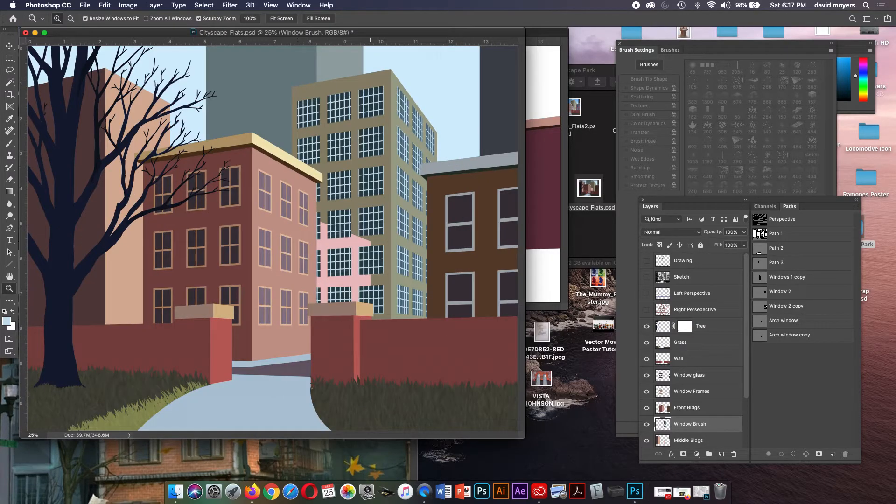
click(328, 163)
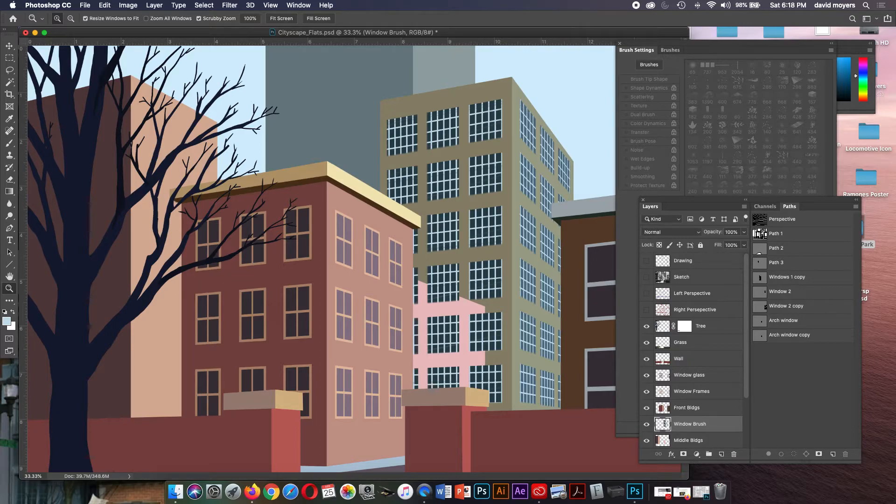
click(721, 453)
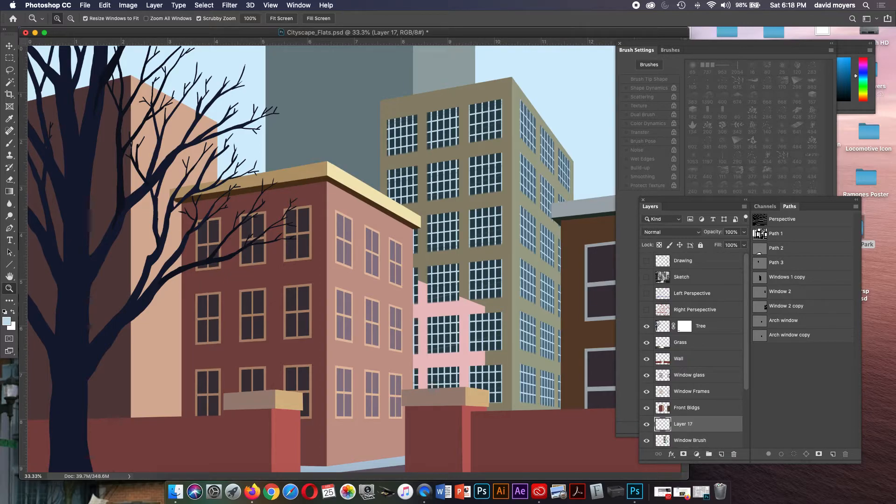
- Rename the new layer above Window Brush as Glass Window
double_click(682, 424)
text(Glass Window)
key(Return)
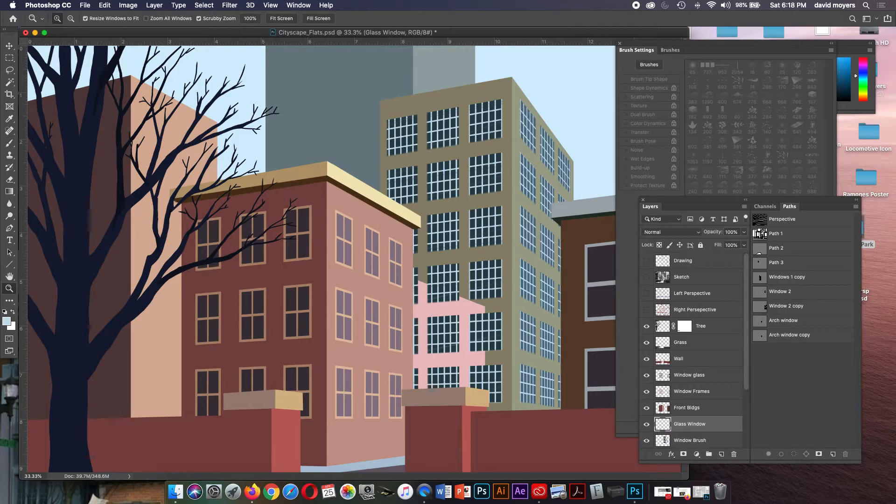
- Choose the Hard Square 18 pixels brush from the Square Brushes set in Legacy Brushes
click(670, 51)
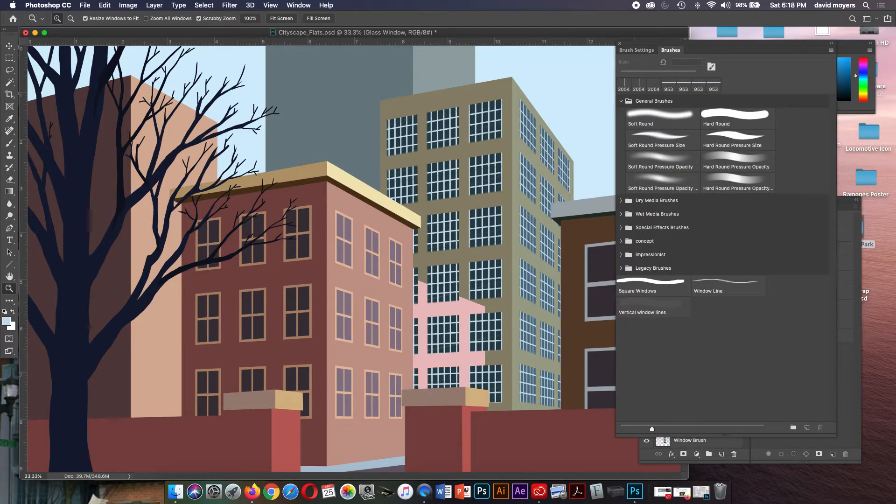
click(673, 282)
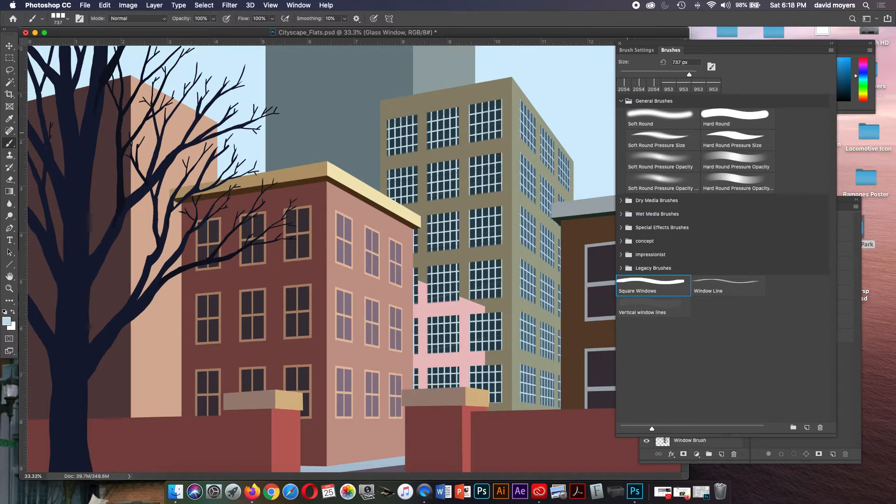
click(621, 268)
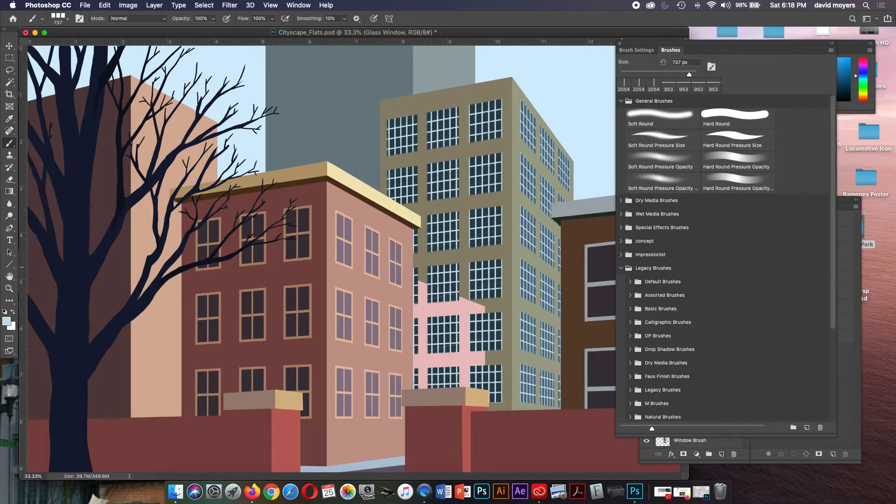
scroll(723, 257, down, 5)
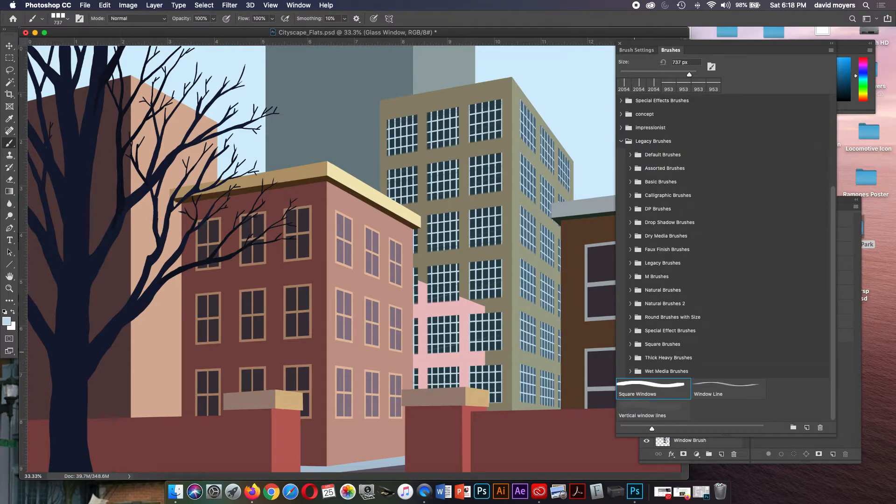
click(630, 344)
scroll(668, 379, down, 7)
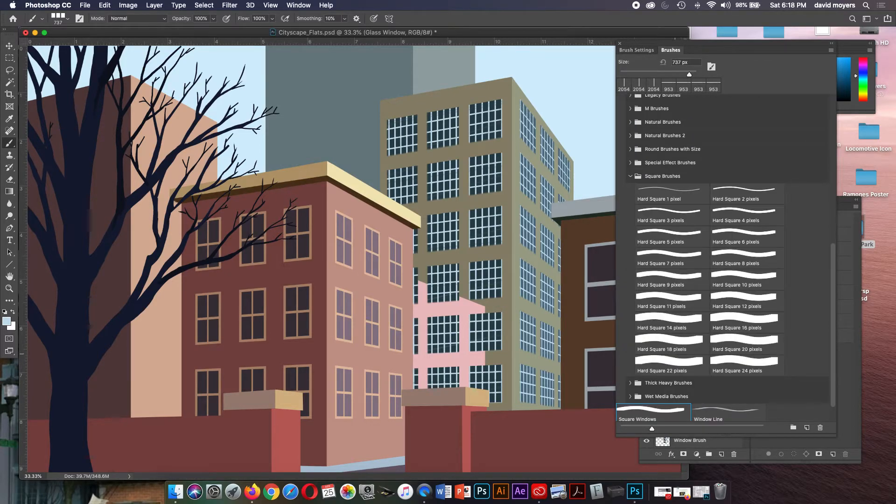
click(673, 344)
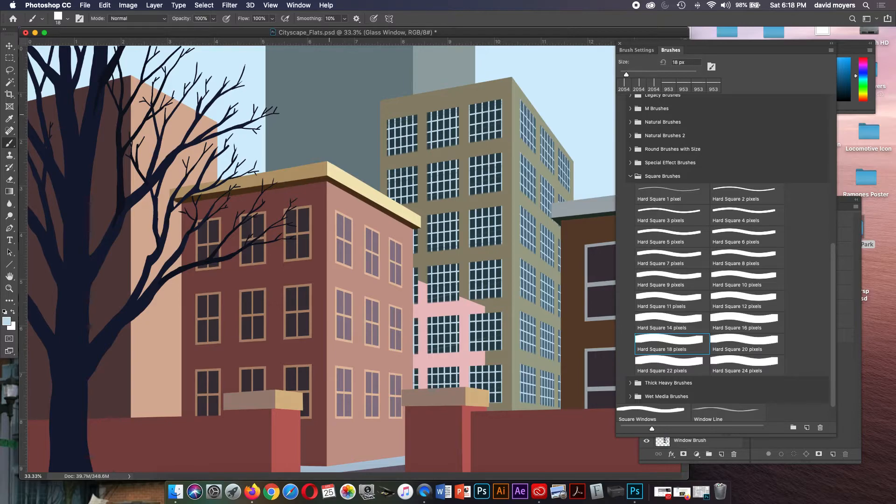
- Shape the square brush into separate upright rectangles with 250 px size, 53% roundness and 61% spacing
key(bracketright)
key(bracketright)
key(bracketright)
key(bracketright)
key(bracketright)
key(bracketright)
key(bracketright)
key(bracketright)
key(bracketright)
key(bracketright)
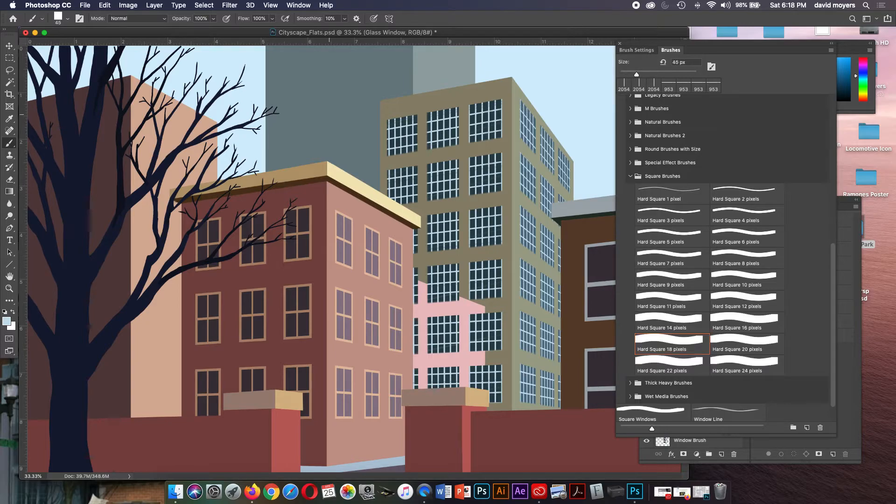
key(bracketright)
key(bracketright)
key(bracketright)
key(bracketright)
key(bracketright)
key(bracketright)
key(bracketright)
key(bracketright)
key(F5)
mouse_move(768, 288)
mouse_down()
mouse_move(776, 311)
mouse_move(768, 315)
mouse_up()
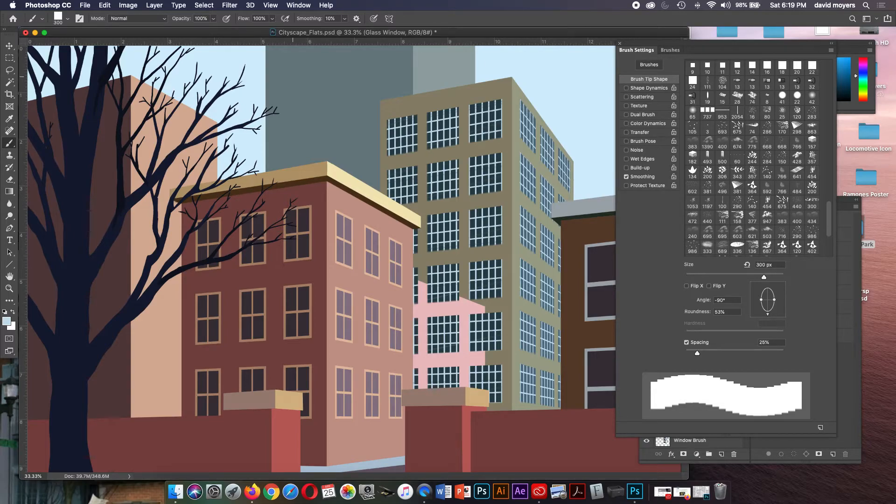
key(bracketleft)
drag(697, 353, 715, 353)
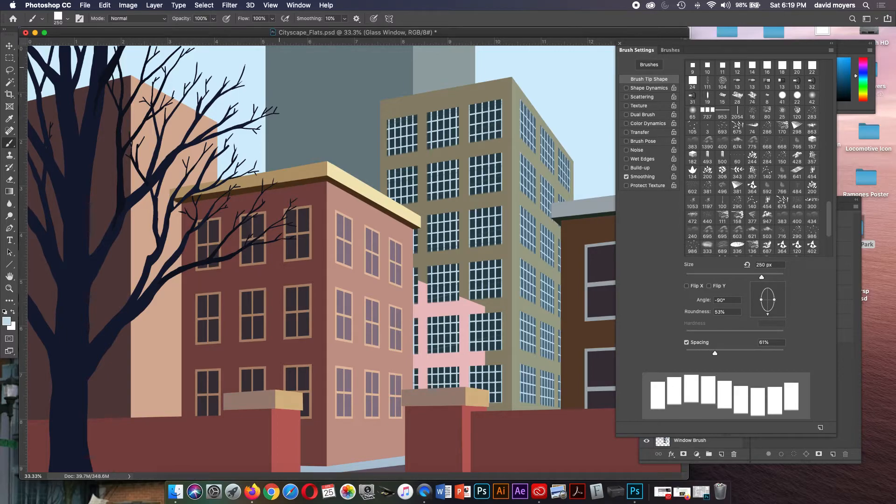
- Undo a trial light blue row, reset the colors to default and paint six black windows across the gray tower's upper part
drag(278, 68, 396, 67)
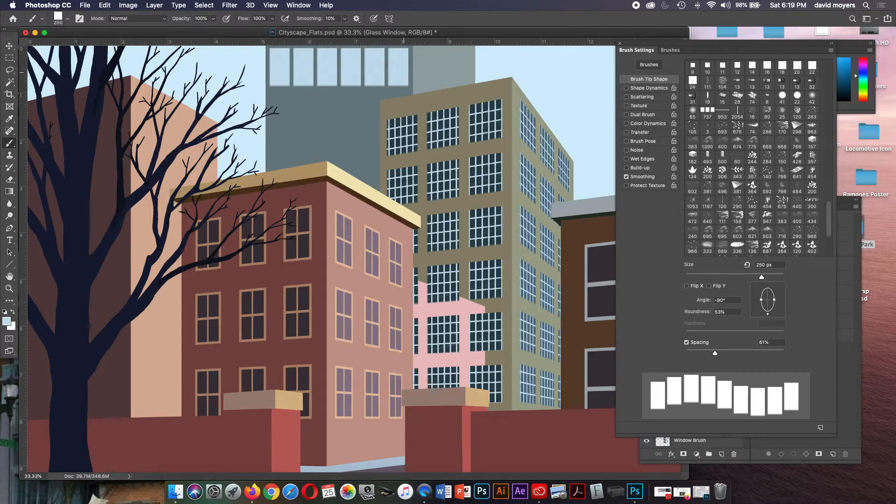
key(super+z)
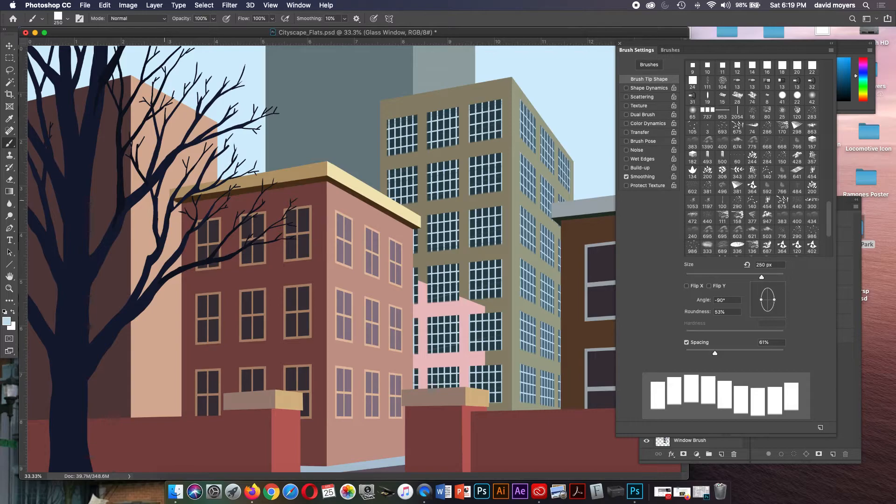
key(d)
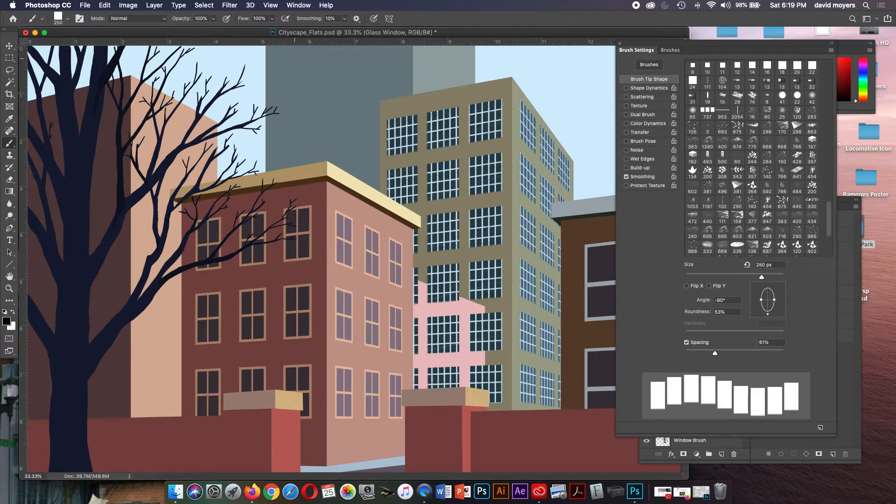
click(278, 67)
drag(278, 67, 396, 67)
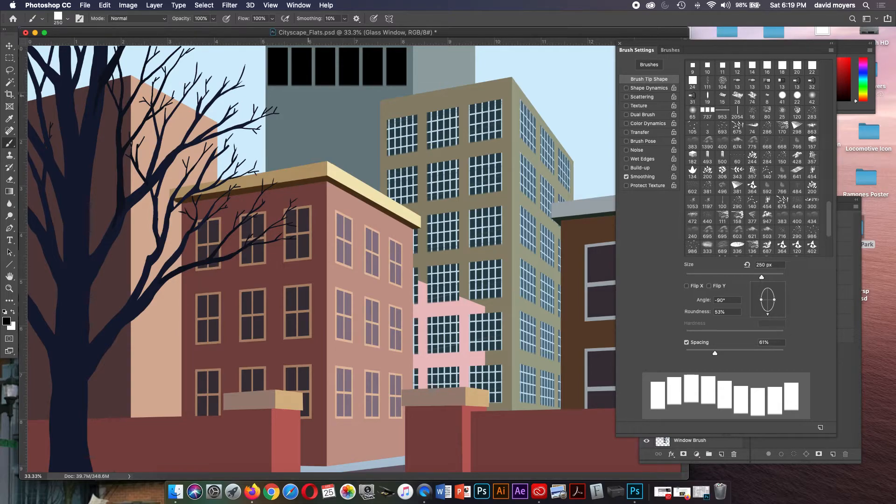
- Select the row of six black windows and fit the selection tightly around the painted rectangles
key(m)
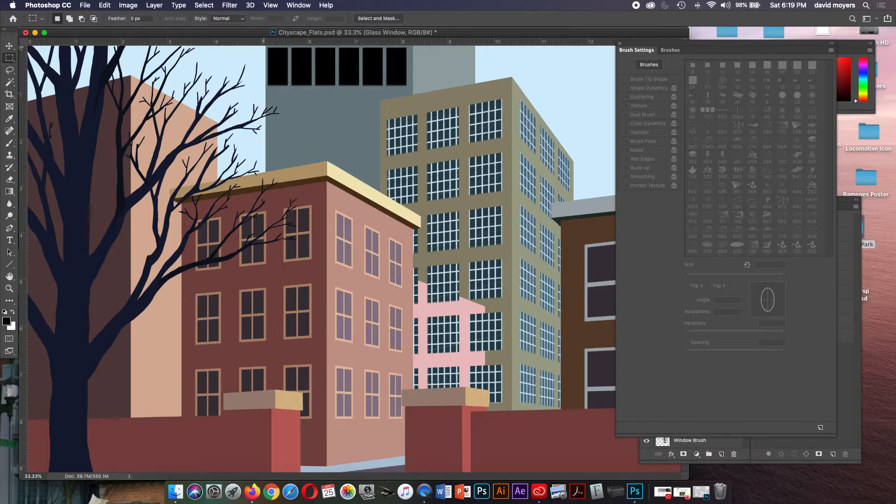
drag(265, 47, 411, 90)
key(v)
key(Up)
key(Down)
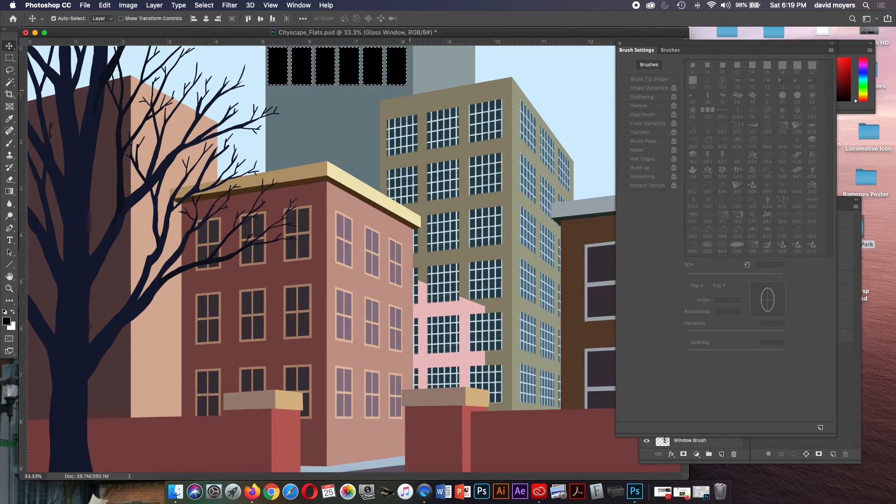
- Define the selected row as a brush preset named Glass Windows and delete the painted row from the layer
click(85, 5)
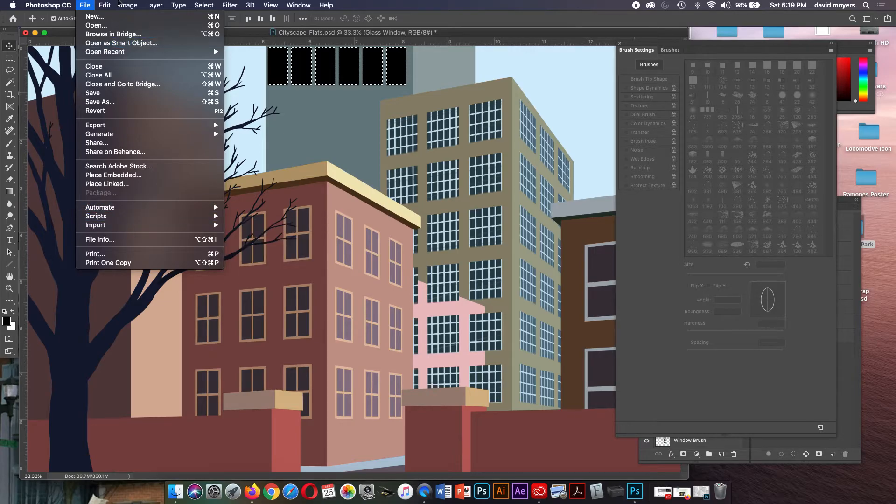
mouse_move(104, 5)
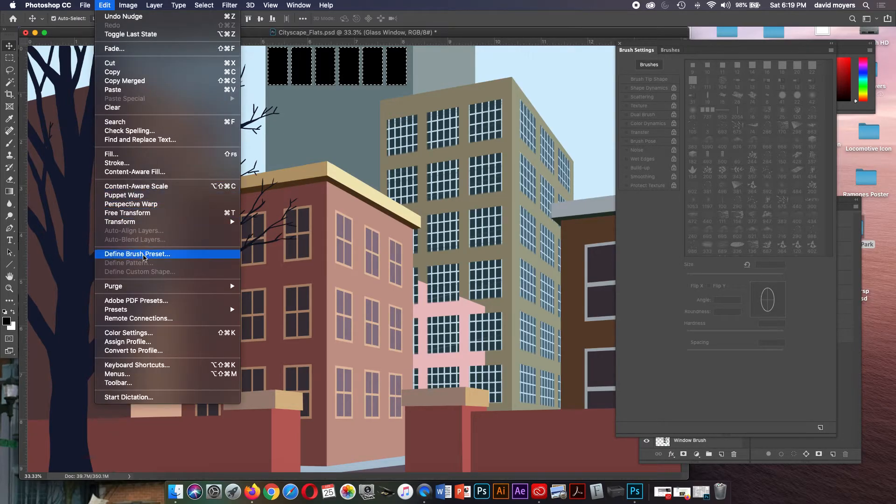
click(144, 254)
drag(437, 228, 347, 215)
text(Glass)
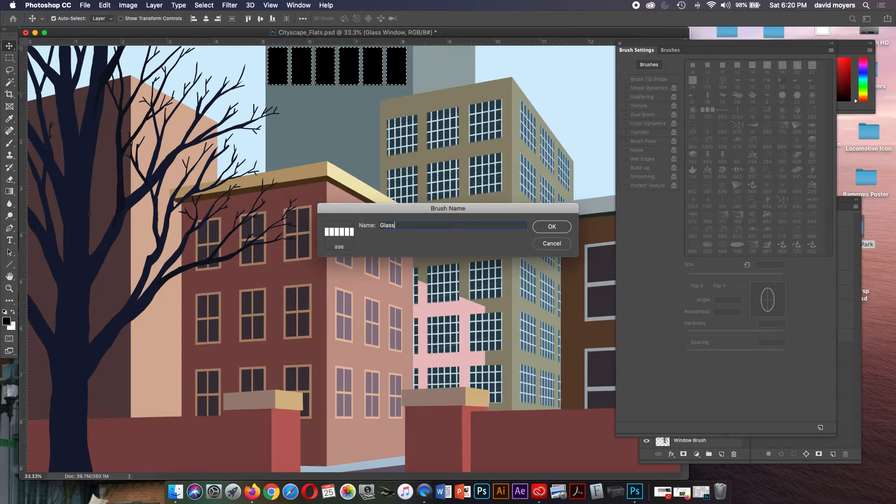
text(indows)
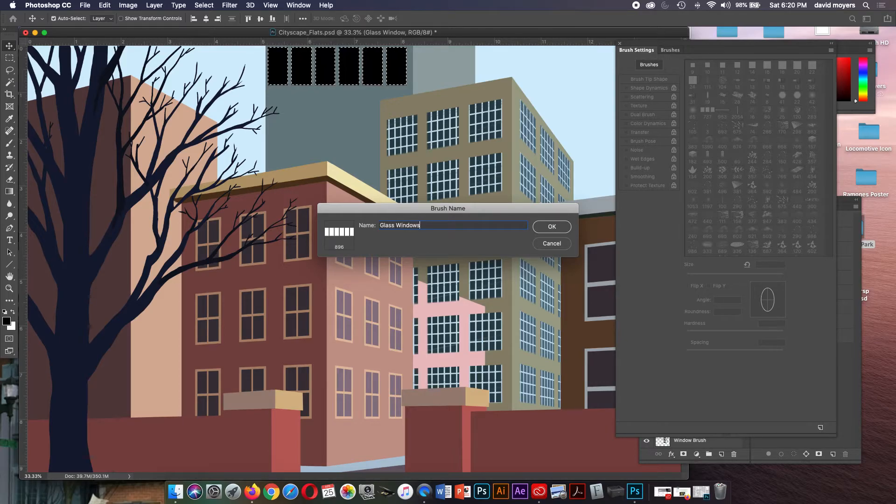
key(Return)
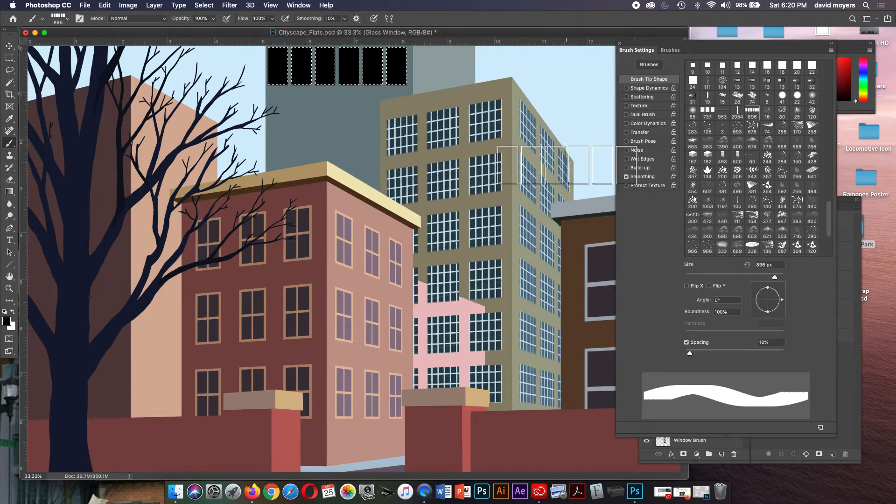
key(Delete)
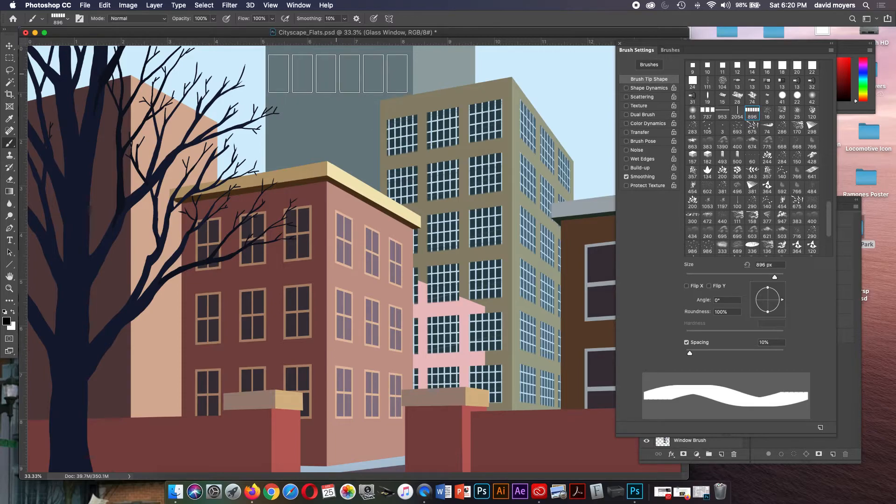
- Set the window-row brush's spacing to 134% and sample a light blue from the sky of the brick building reference image
drag(690, 353, 742, 353)
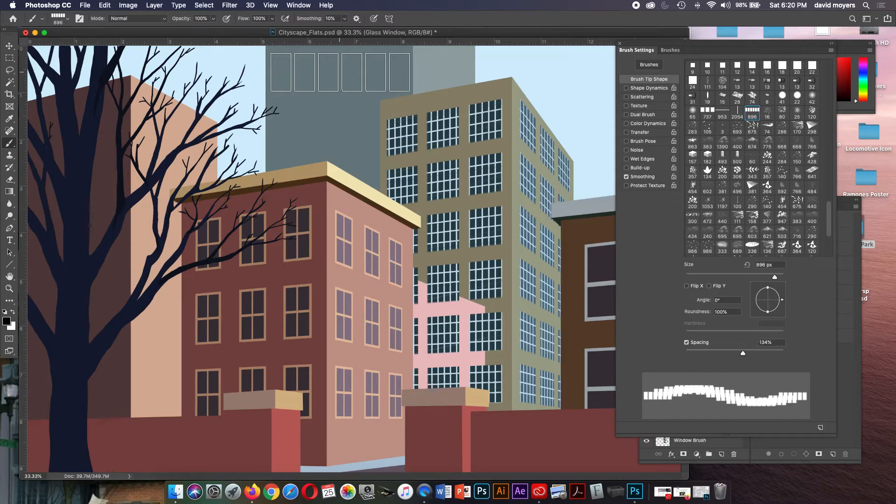
key(i)
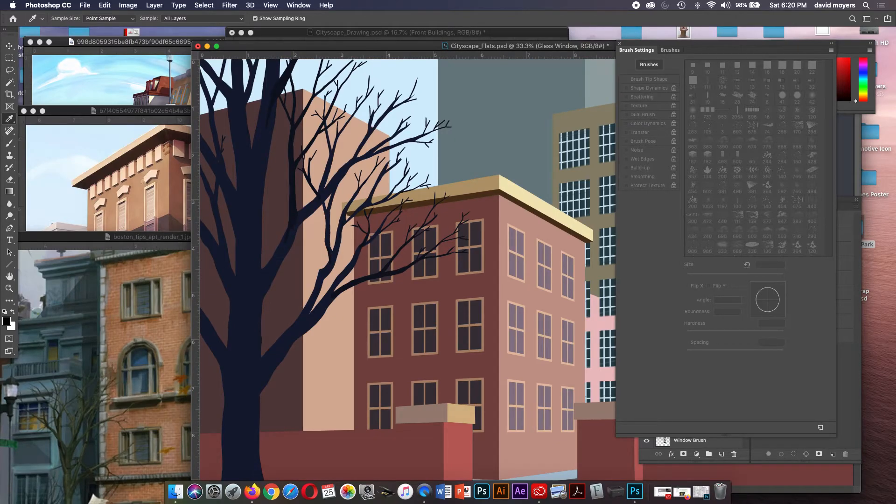
drag(156, 236, 276, 187)
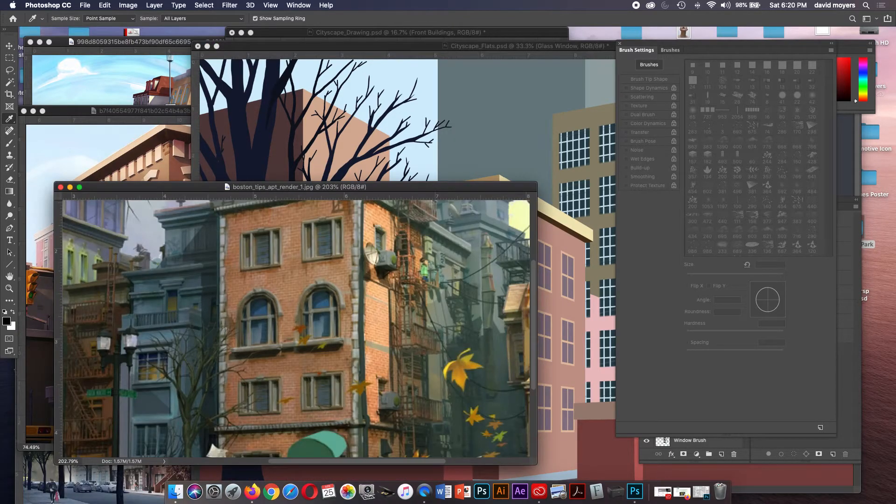
drag(178, 287, 361, 341)
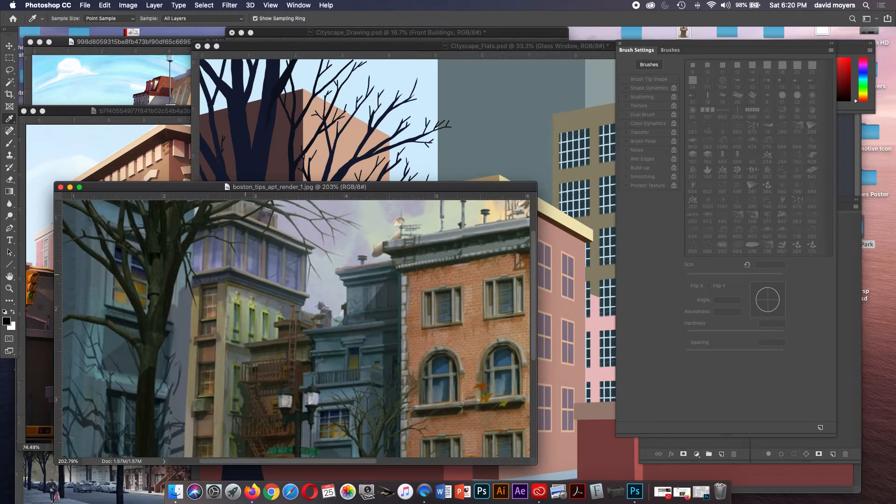
drag(227, 273, 368, 262)
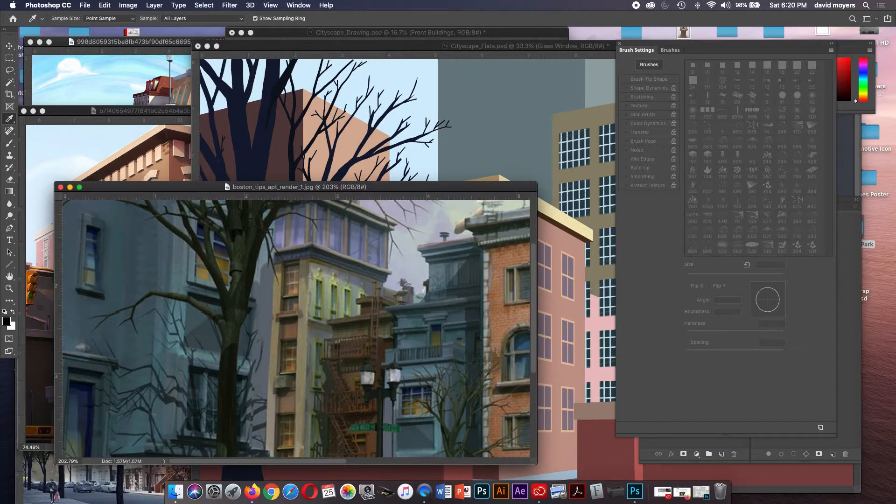
click(113, 140)
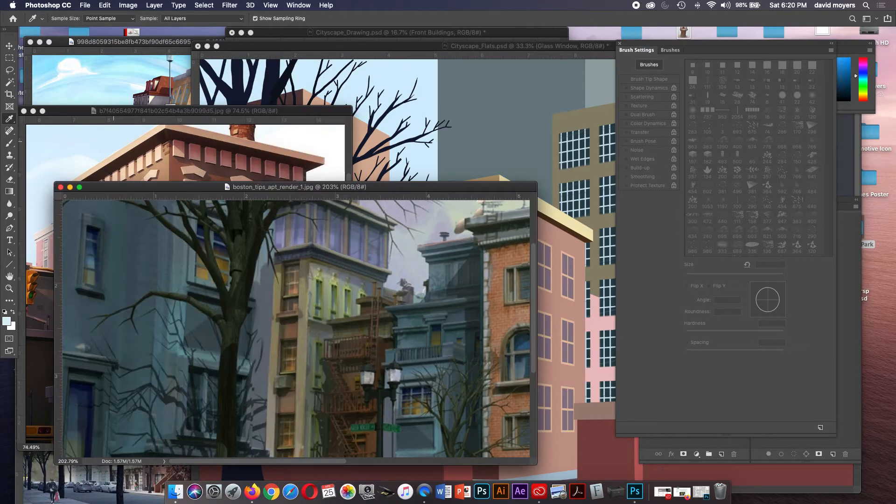
click(373, 132)
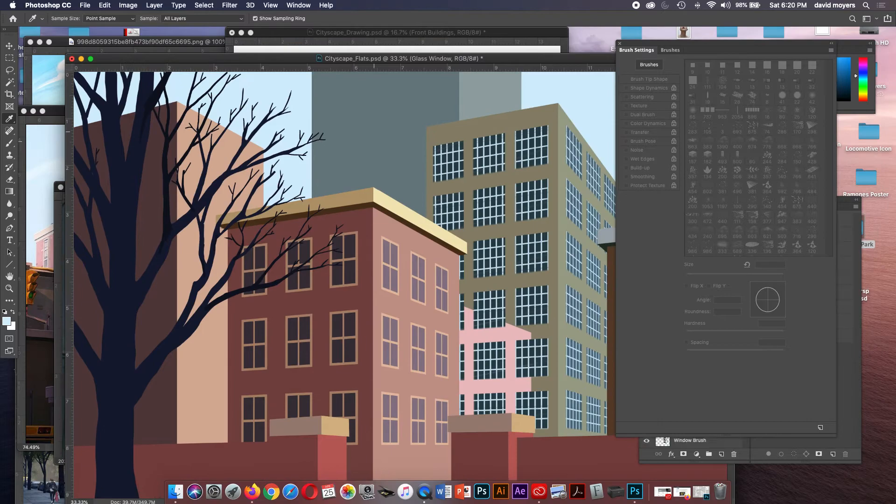
key(b)
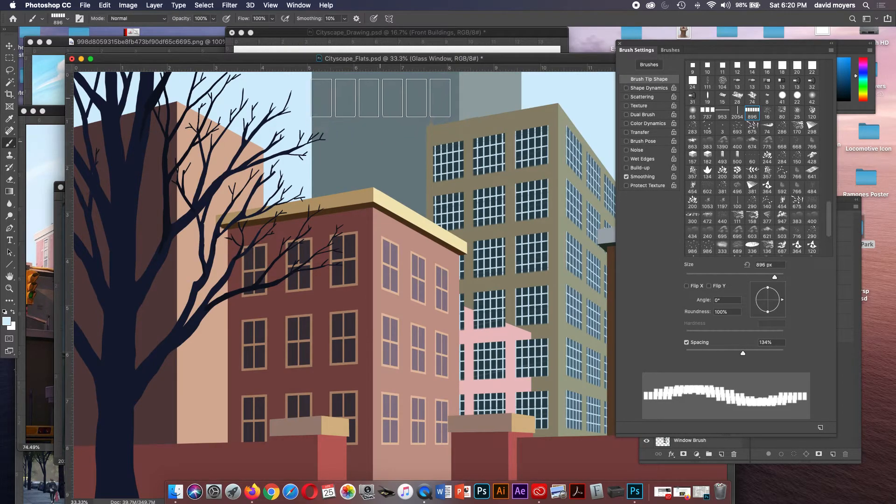
- Undo the first trial stroke, set the brush spacing to 104% and paint a light blue window grid down the gray tower's front
drag(382, 95, 385, 238)
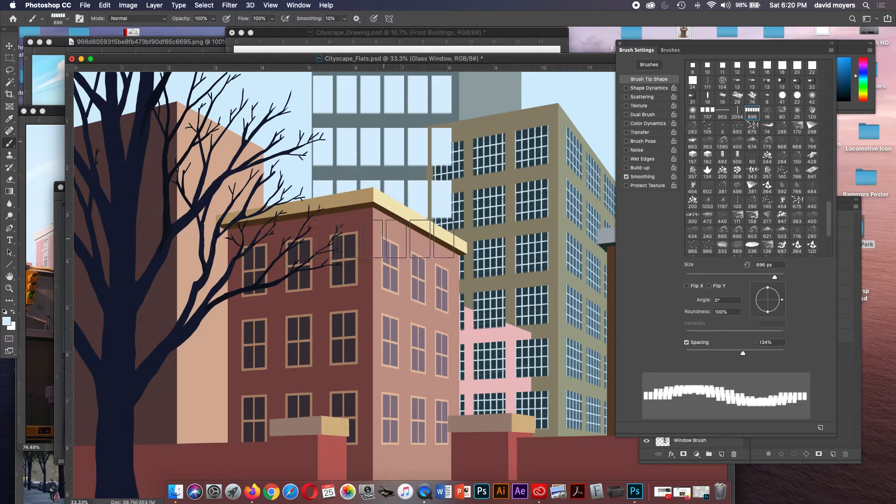
key(super+z)
drag(742, 353, 735, 353)
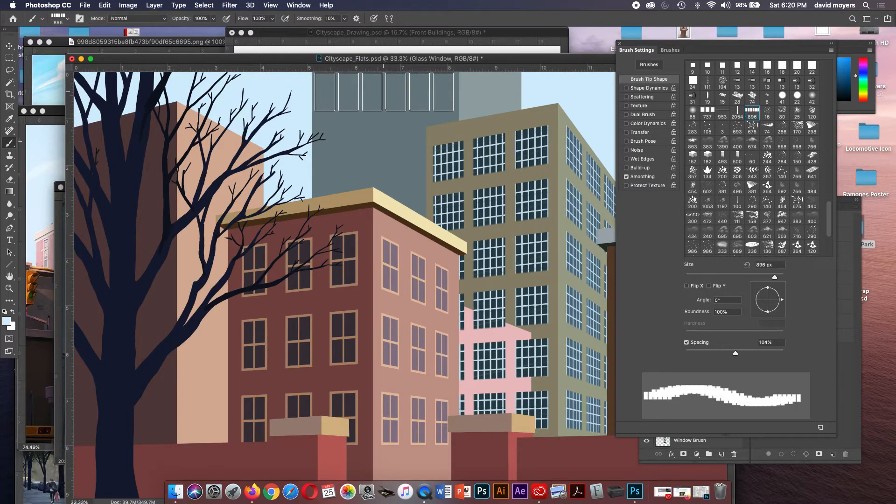
drag(384, 92, 379, 221)
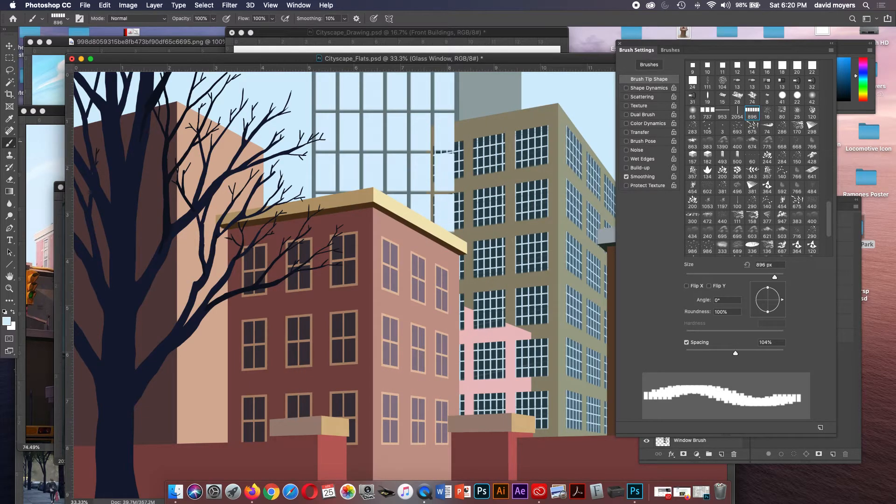
- Try painting another column of windows on the gray tower's lighter side face and undo the stroke
drag(513, 59, 418, 66)
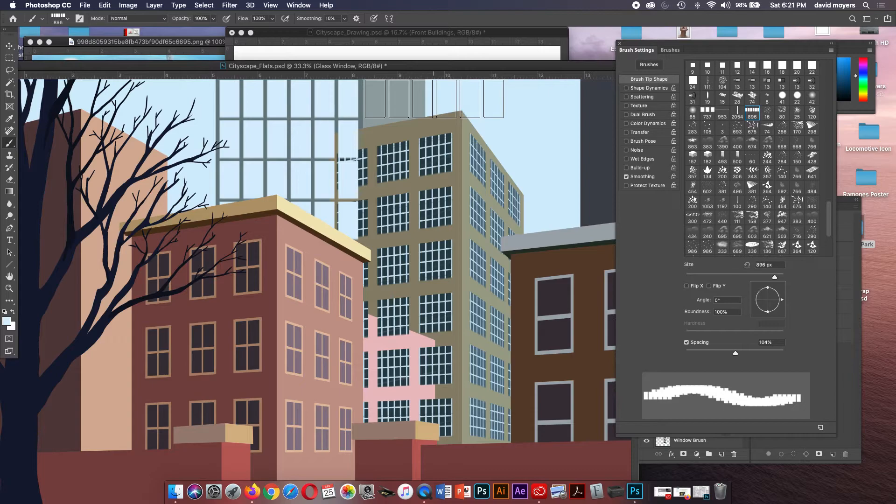
drag(434, 98, 444, 174)
key(cmd+z)
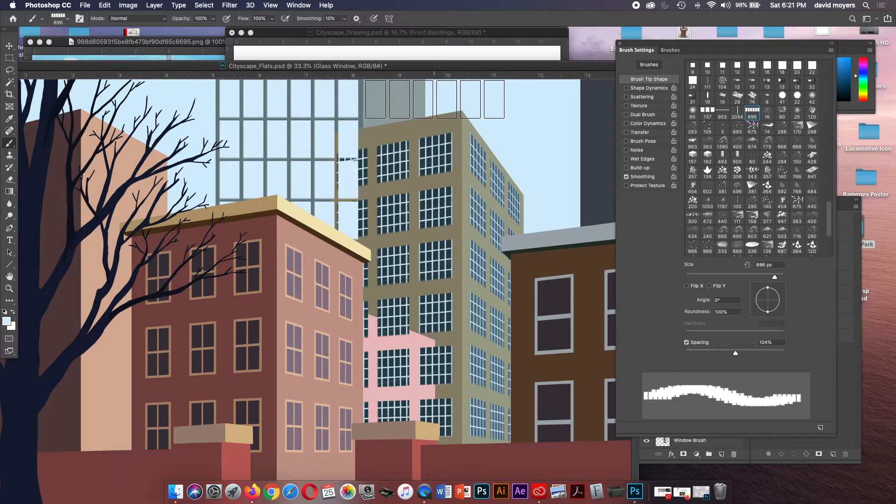
- Try painting light blue windows down the gray tower's lighter side, and undo the window strokes on both faces
drag(434, 99, 438, 293)
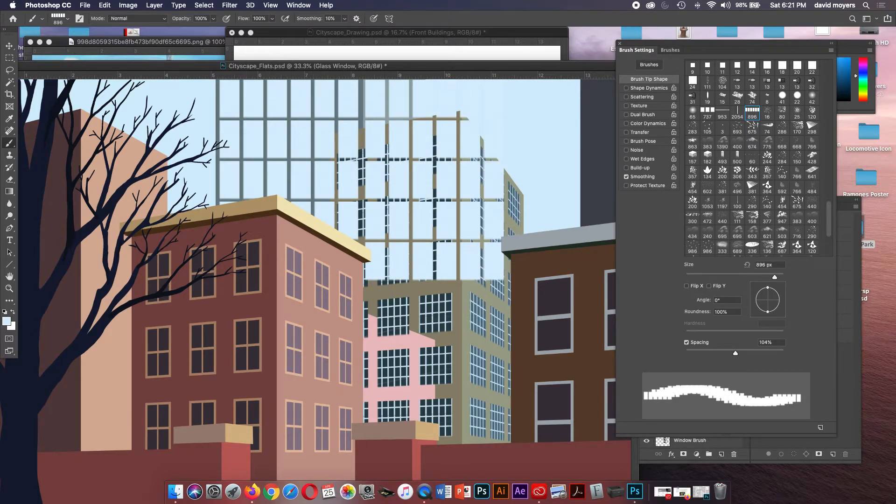
key(super+z)
key(super+z)
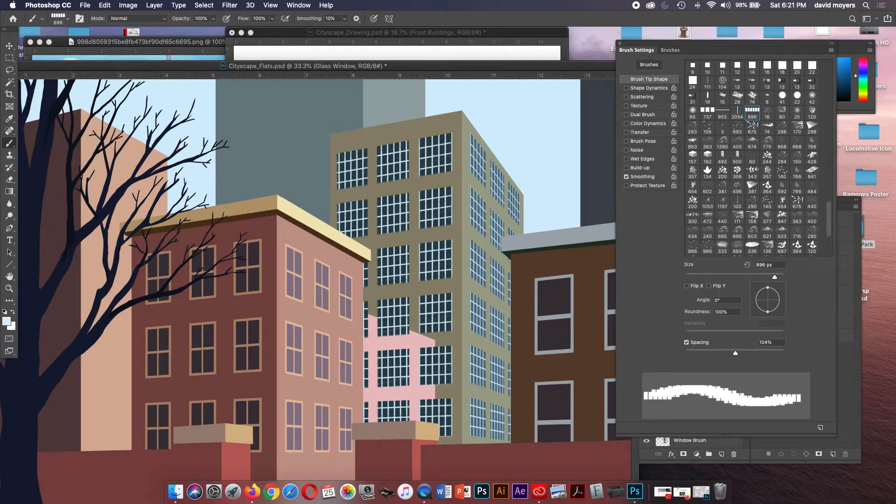
- Sample a brighter blue from the street reference image's sky and paint a window grid down the gray tower's darker front face
click(150, 42)
alt+click(214, 60)
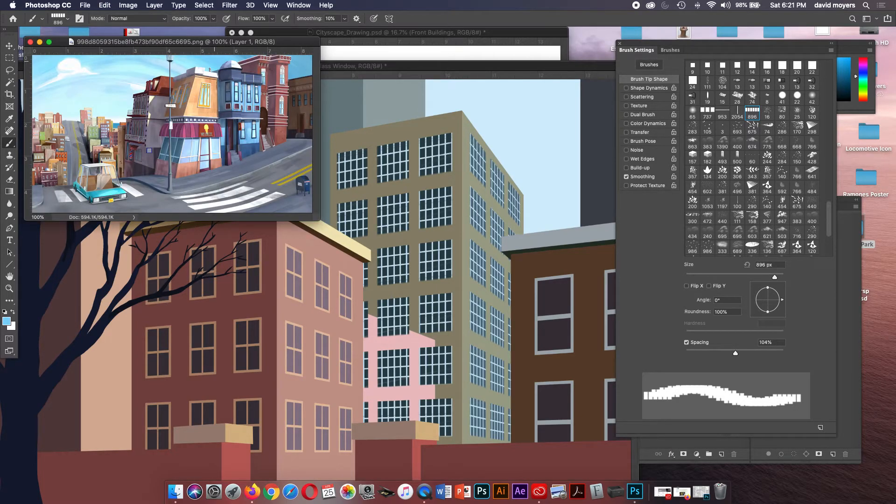
click(343, 67)
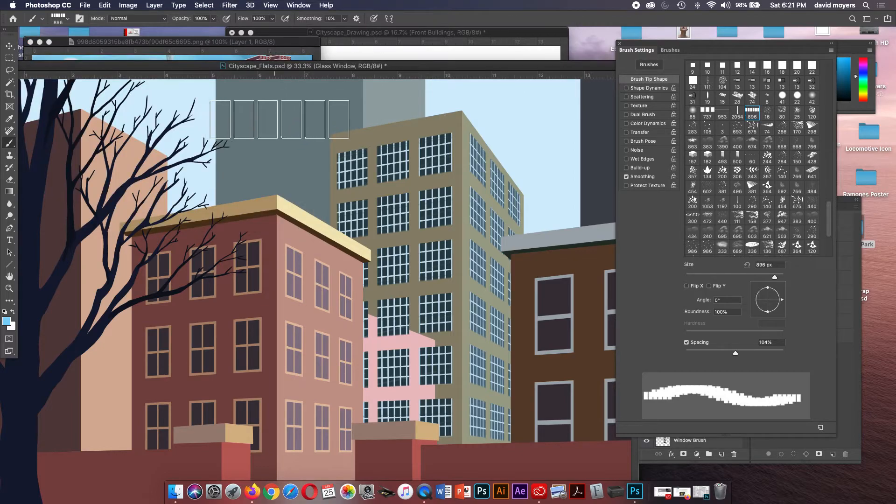
drag(290, 101, 286, 262)
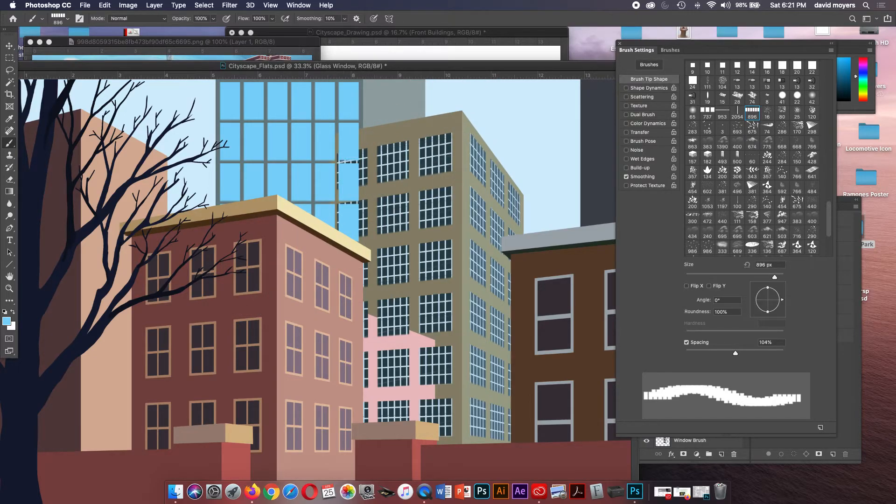
- Sample a pale cyan from the reference image's lower sky and paint a window grid down the tower's lighter side face
click(243, 42)
alt+click(93, 102)
click(458, 66)
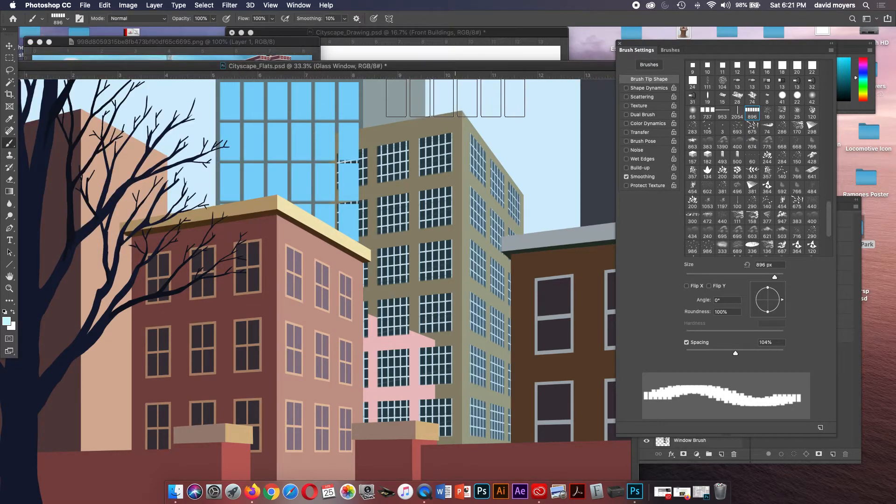
drag(440, 102, 446, 285)
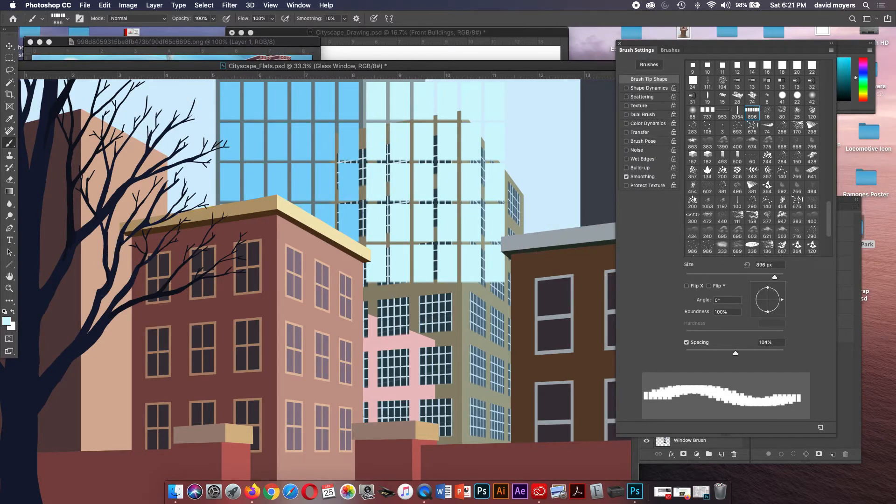
- Show the Left Perspective guide layer and tightly select the blue front windows on the Glass Window layer
click(847, 383)
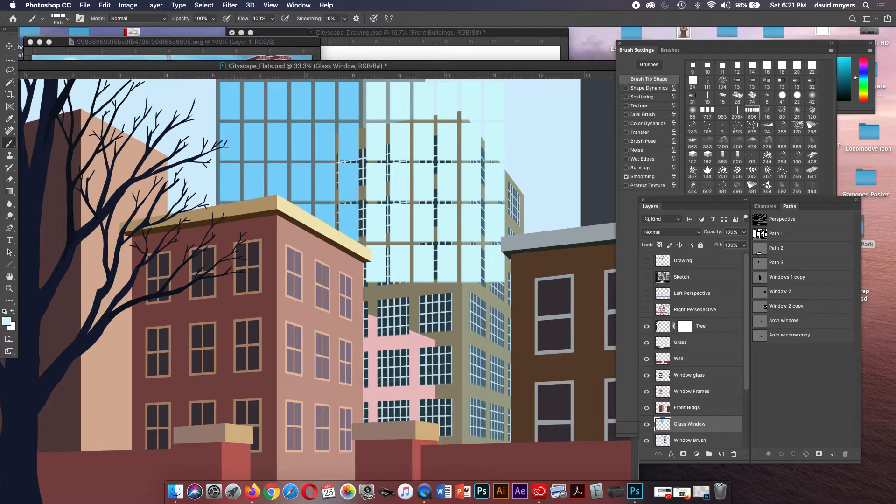
click(646, 293)
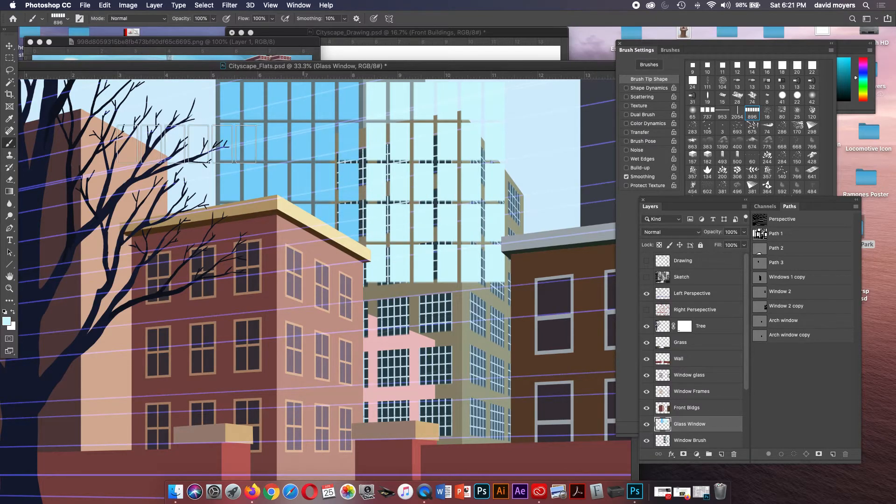
click(9, 58)
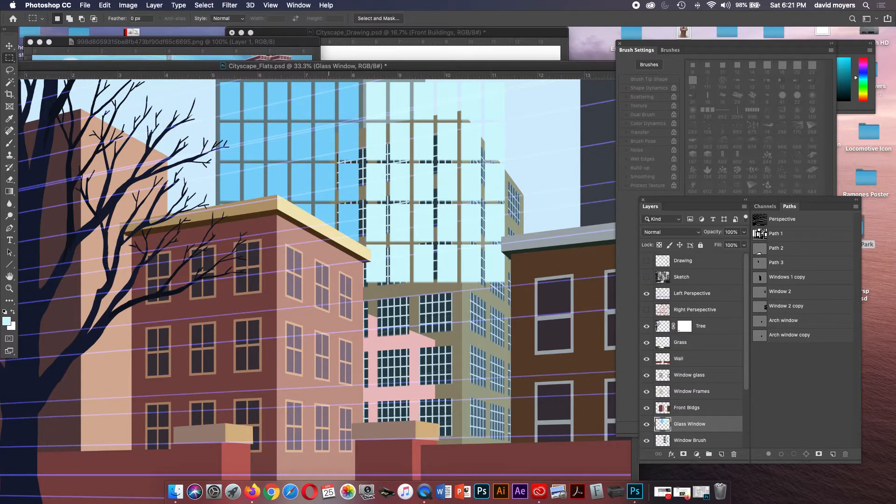
drag(360, 80, 206, 314)
drag(268, 288, 271, 288)
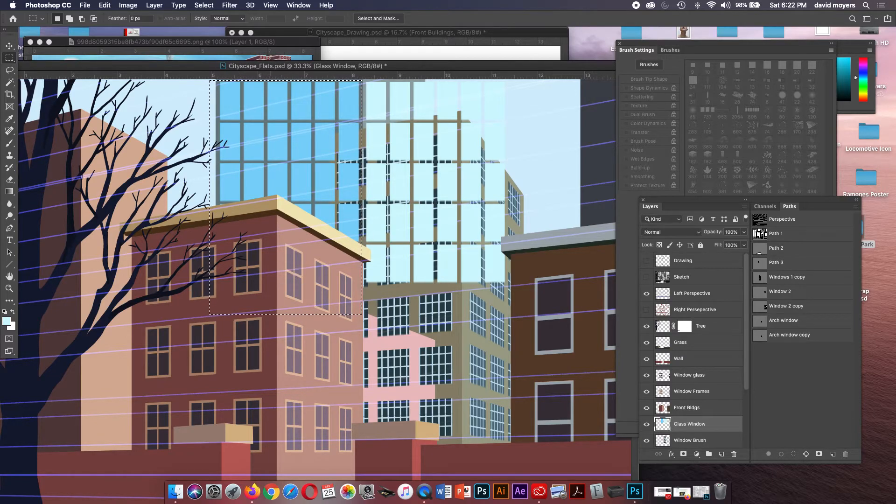
key(v)
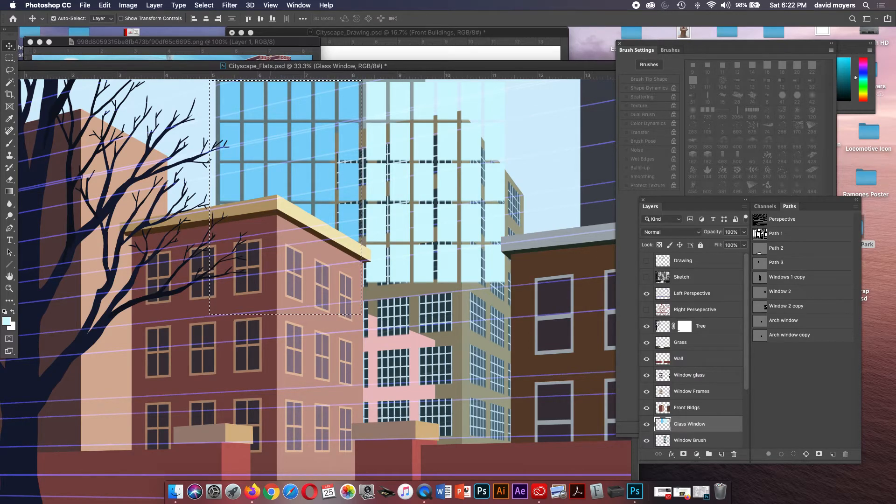
key(Up)
key(Down)
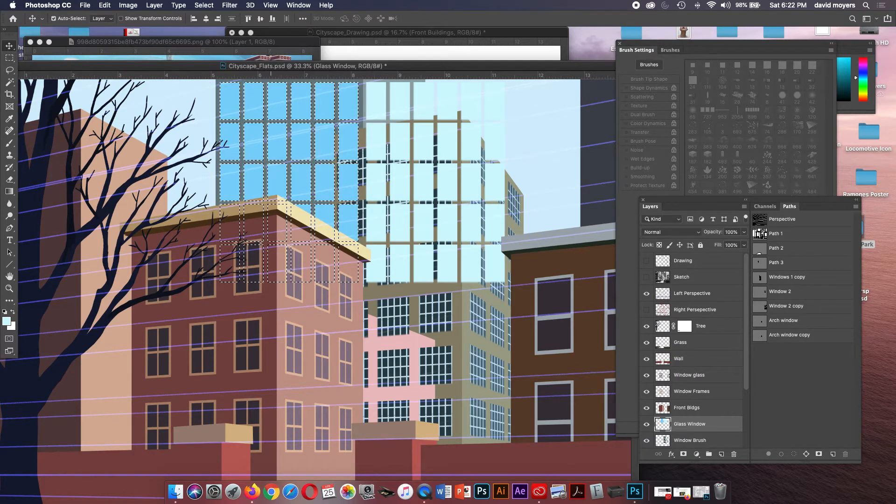
- Switch the document to full screen mode with free space above the canvas, leaving the blue windows untransformed
key(super+t)
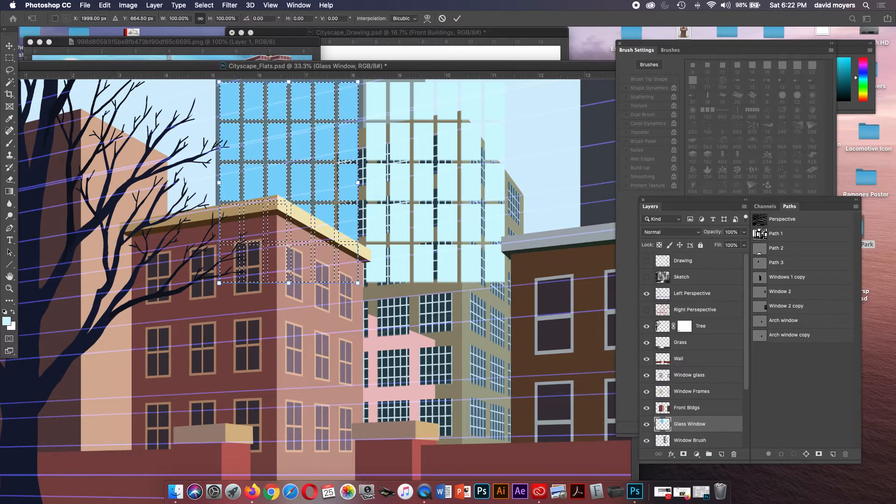
drag(401, 66, 404, 96)
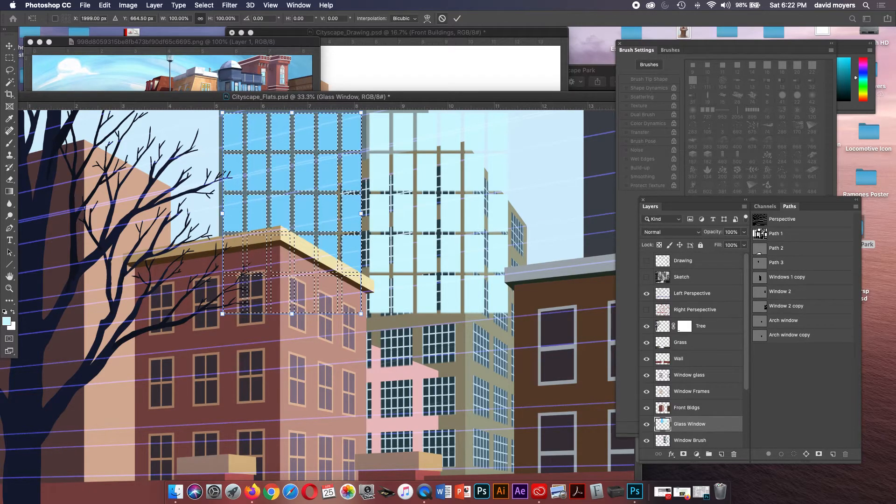
click(442, 19)
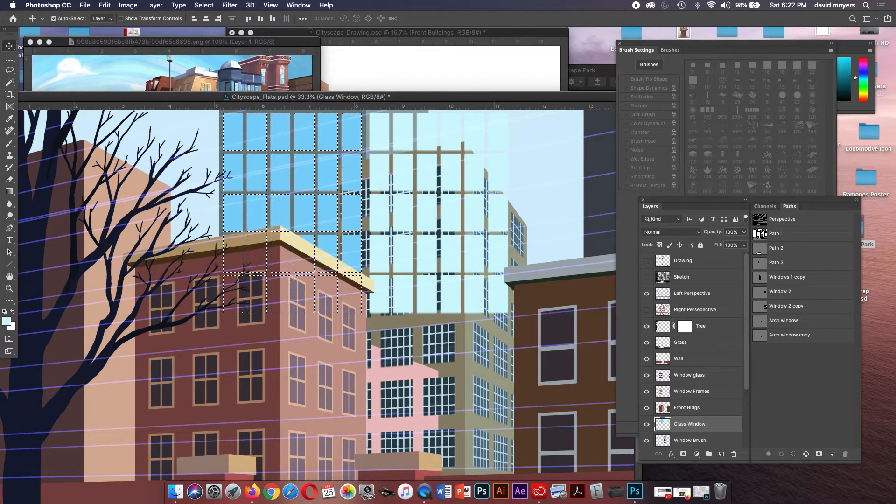
key(f)
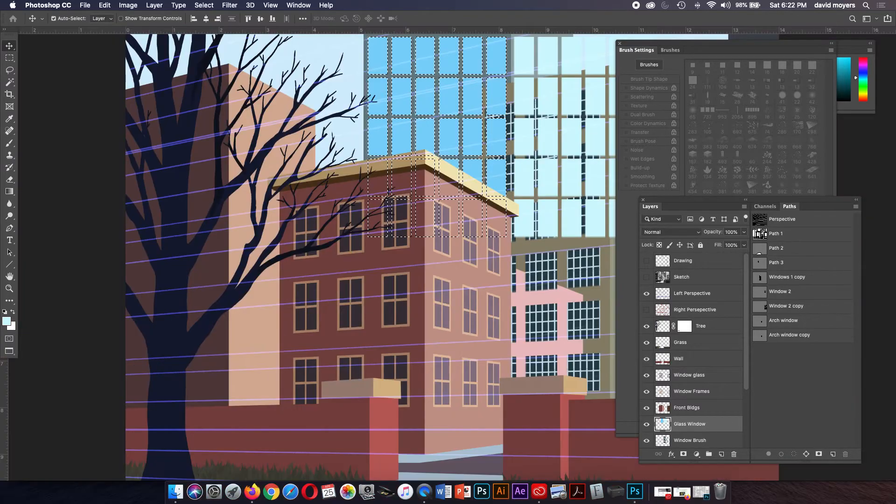
mouse_move(461, 239)
mouse_down()
mouse_move(381, 358)
mouse_move(352, 363)
mouse_move(372, 356)
mouse_move(357, 355)
mouse_up()
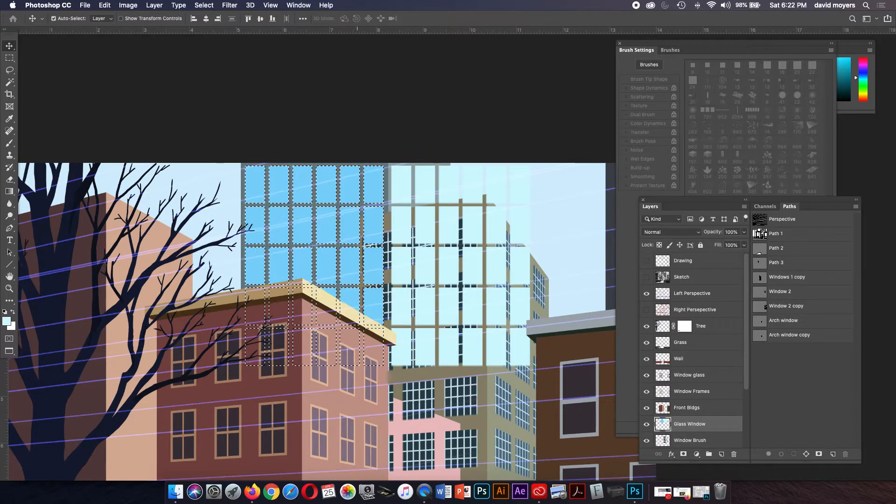
key(super+t)
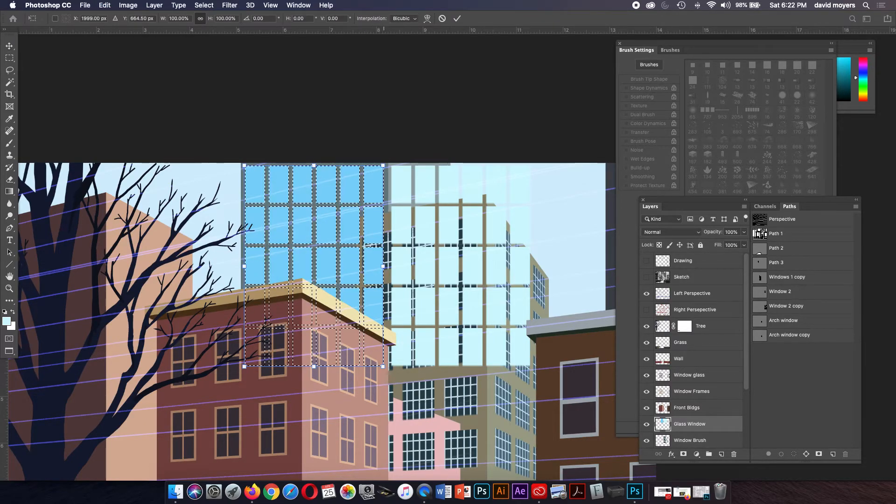
drag(383, 165, 386, 122)
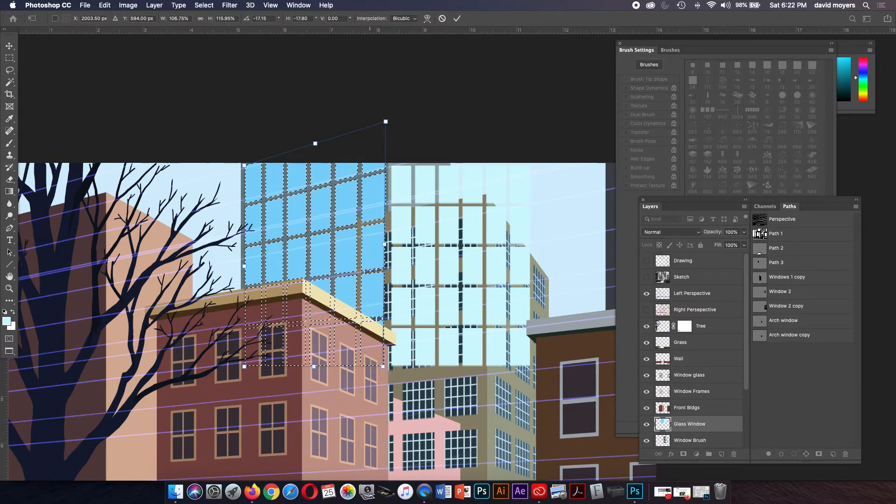
drag(386, 121, 385, 124)
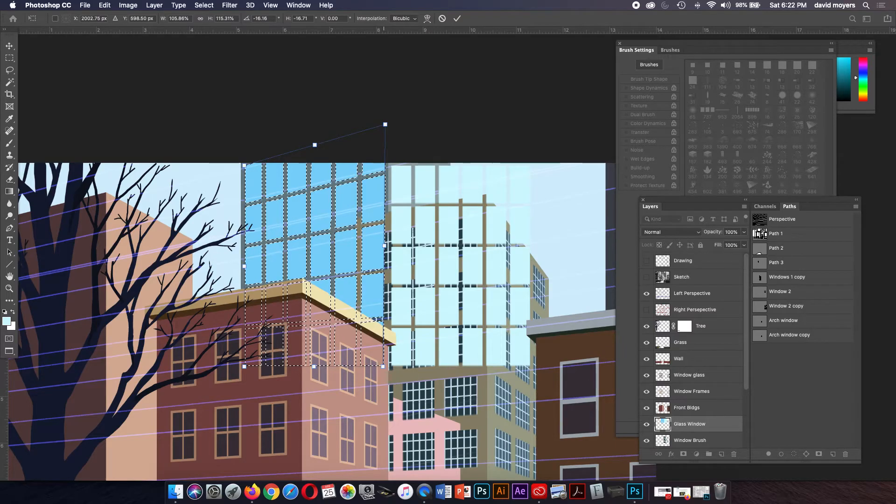
key(super+z)
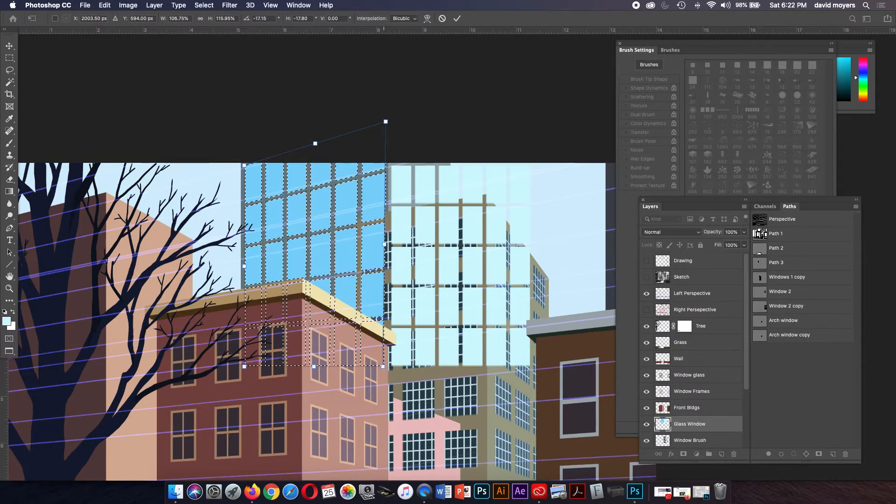
click(441, 18)
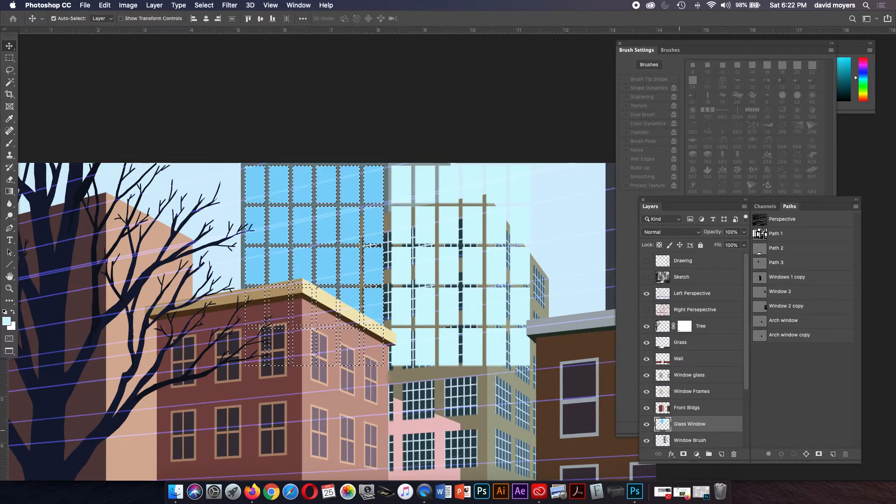
- Set the Left Perspective layer's blend mode to Multiply and make the Glass Window layer active again
click(691, 293)
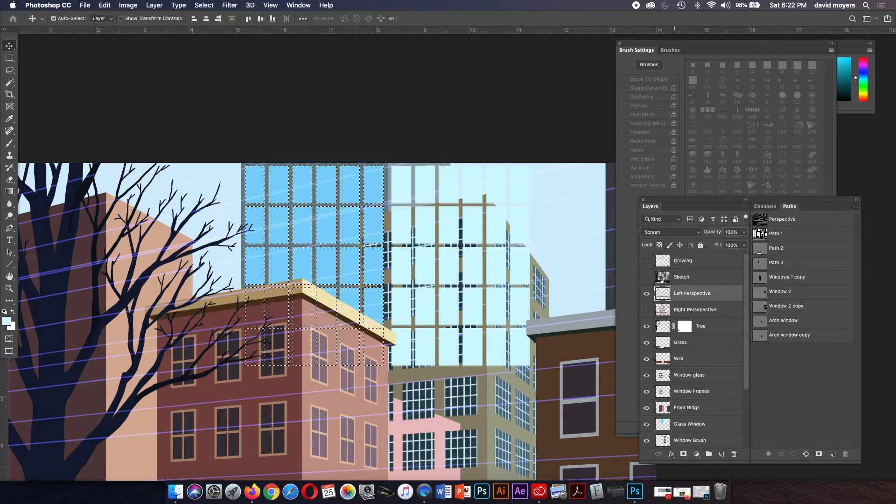
click(673, 231)
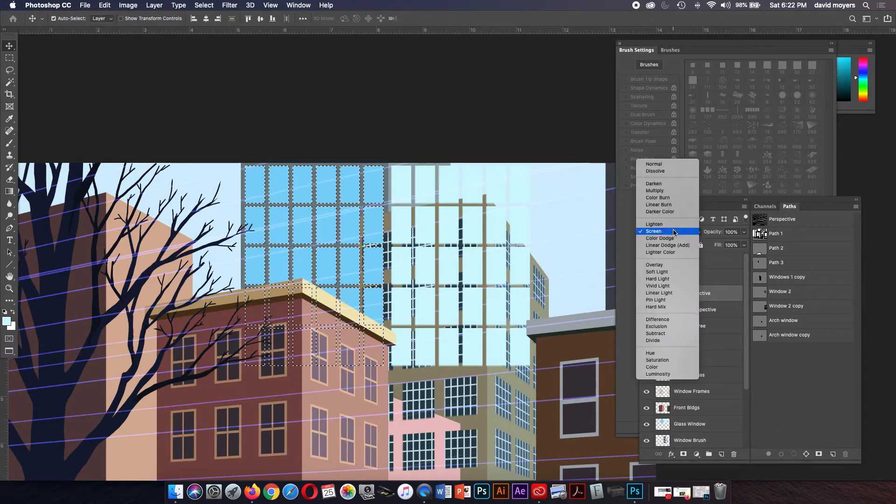
click(672, 190)
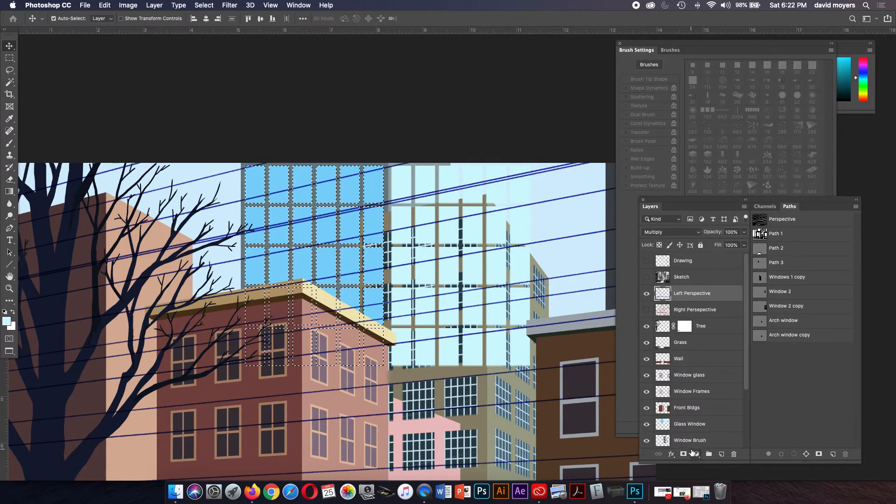
click(696, 424)
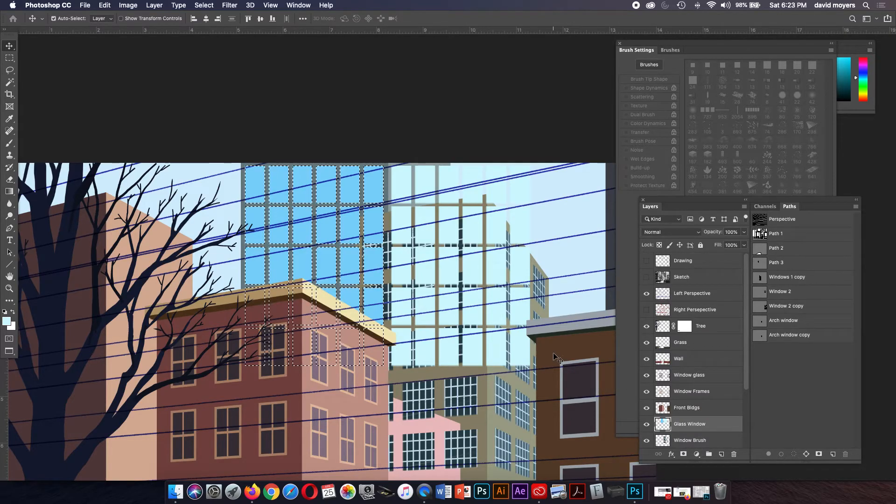
- Distort the blue window grid to follow the left perspective guides, raising both its right corners, and deselect it
key(super+t)
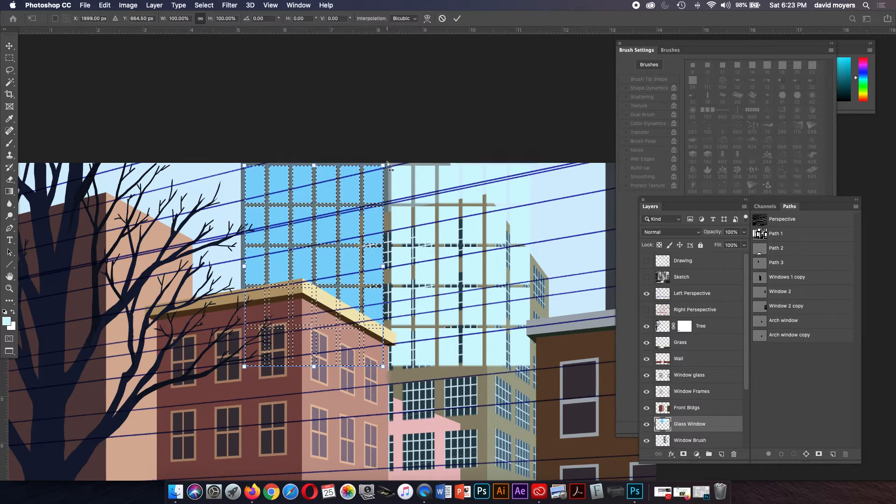
drag(383, 166, 386, 126)
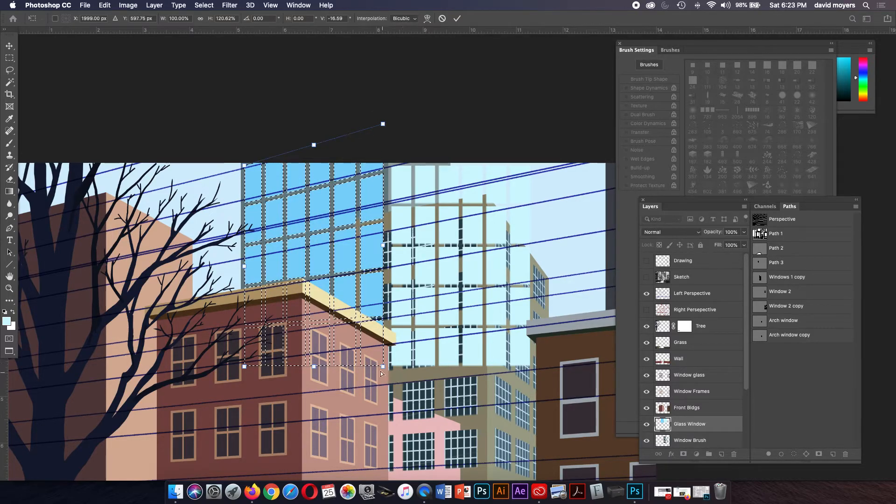
drag(382, 368, 383, 363)
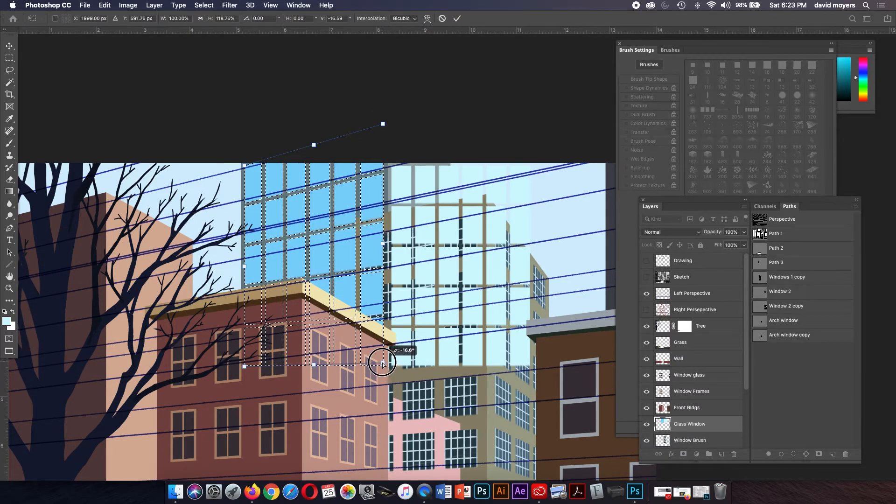
drag(382, 361, 383, 360)
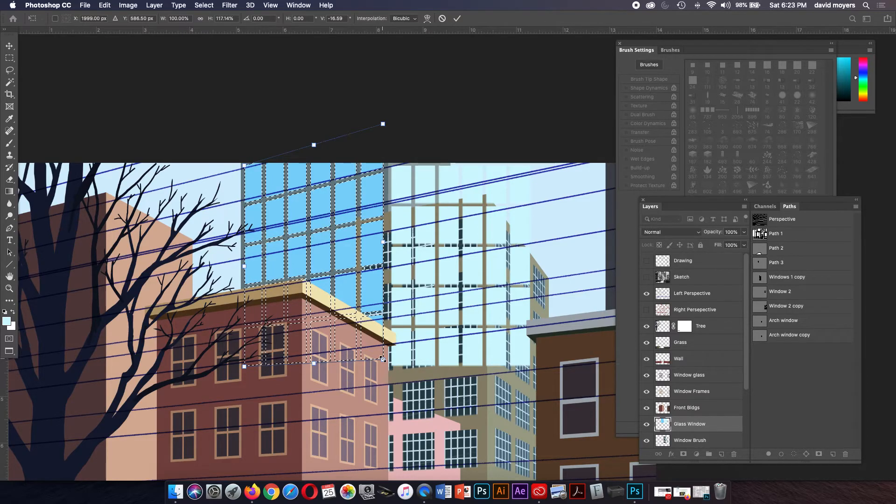
key(Return)
key(ctrl+d)
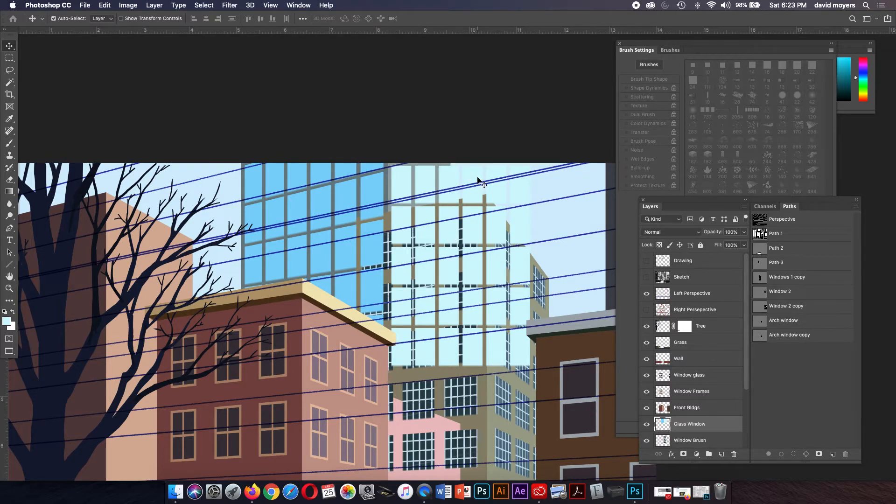
- Delete the pale cyan window columns that extend past the gray tower's side onto the olive building's right face and sky
key(m)
drag(486, 155, 539, 382)
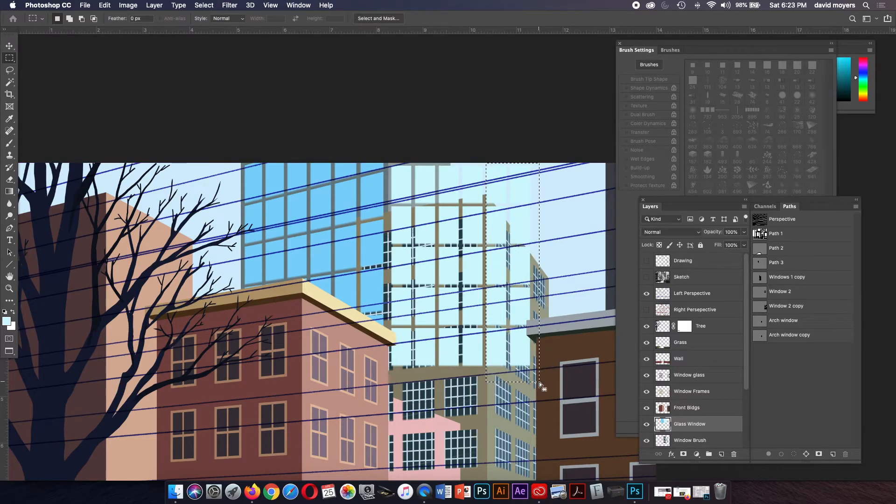
key(Delete)
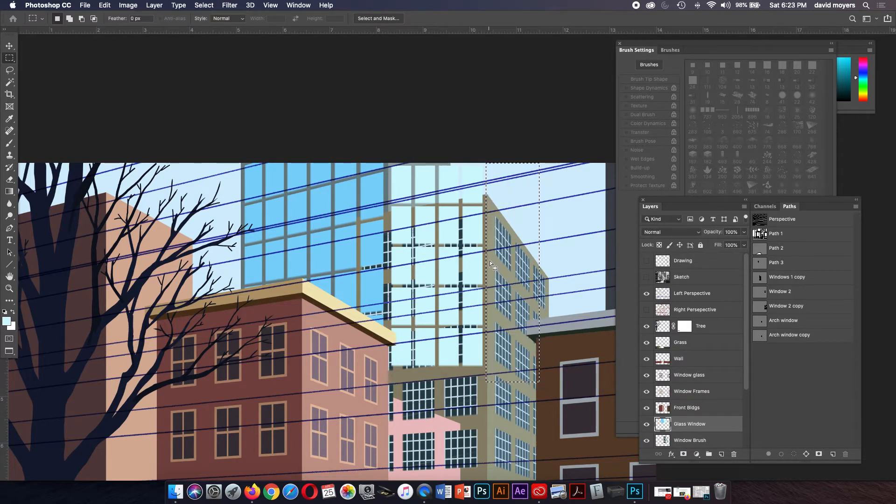
- Select the remaining pale cyan window columns on the Glass Window layer with a rectangular marquee and show the Right Perspective layer
click(424, 175)
drag(391, 161, 488, 380)
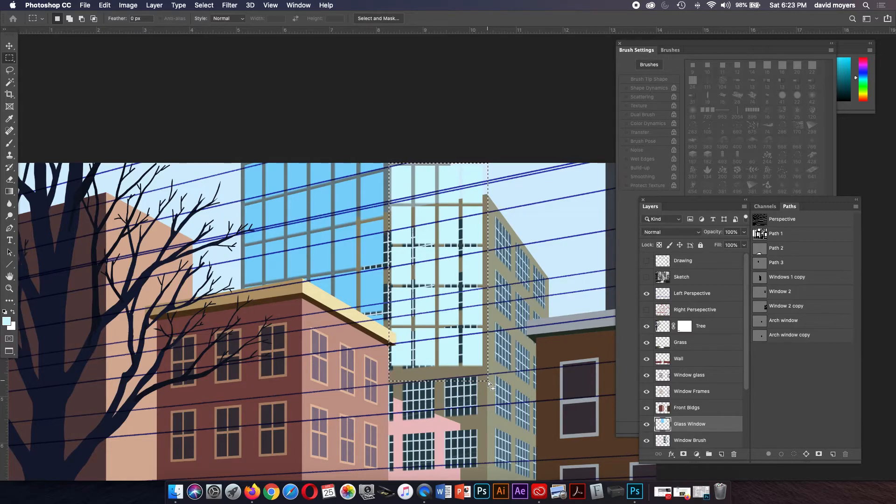
key(v)
key(Up)
key(super+t)
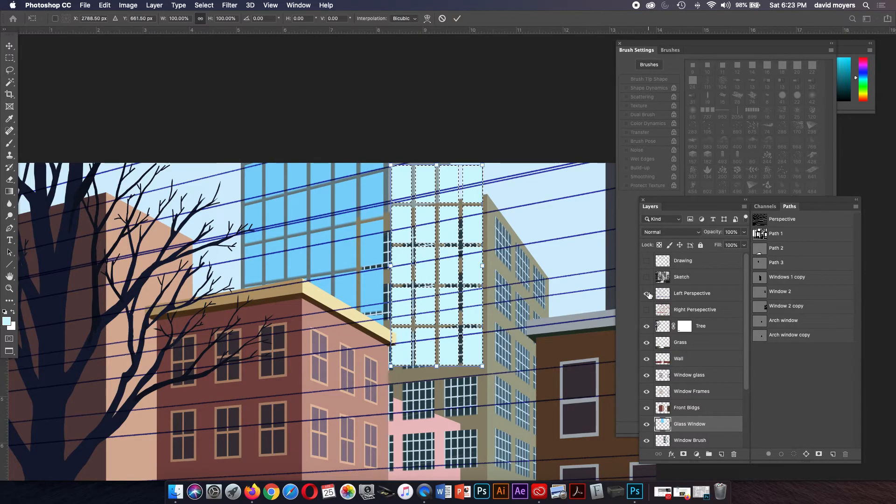
key(Return)
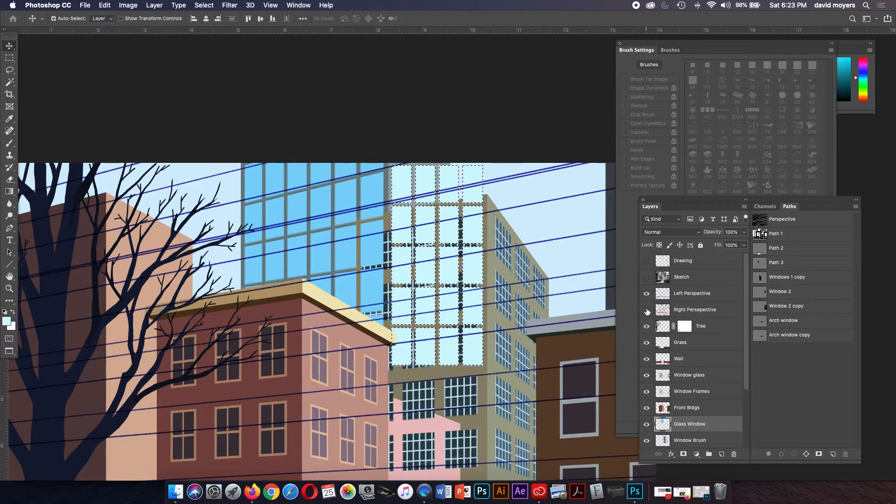
click(646, 310)
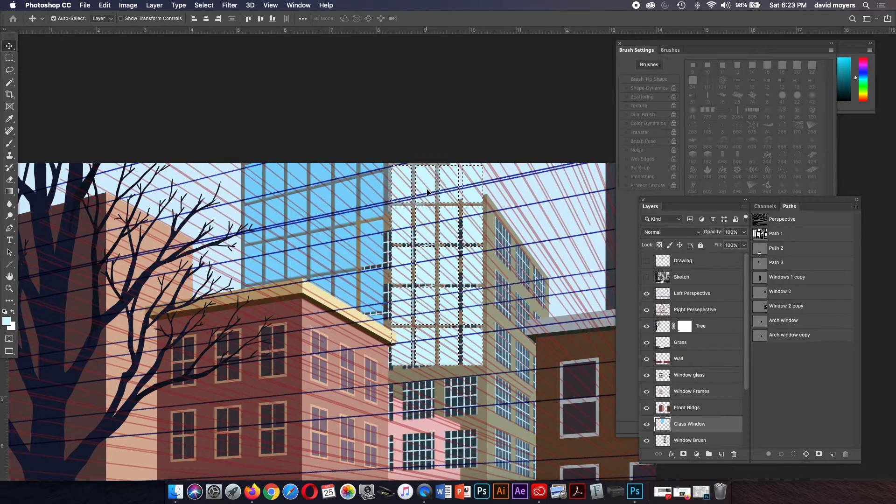
- Distort the selected cyan windows to follow the right perspective guides, raising both left corners and lowering the lower-right corner
key(super+t)
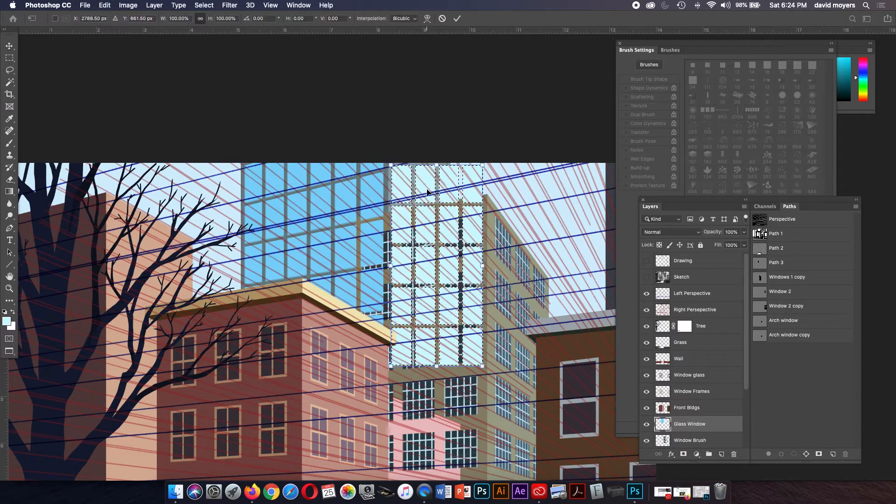
drag(391, 166, 391, 73)
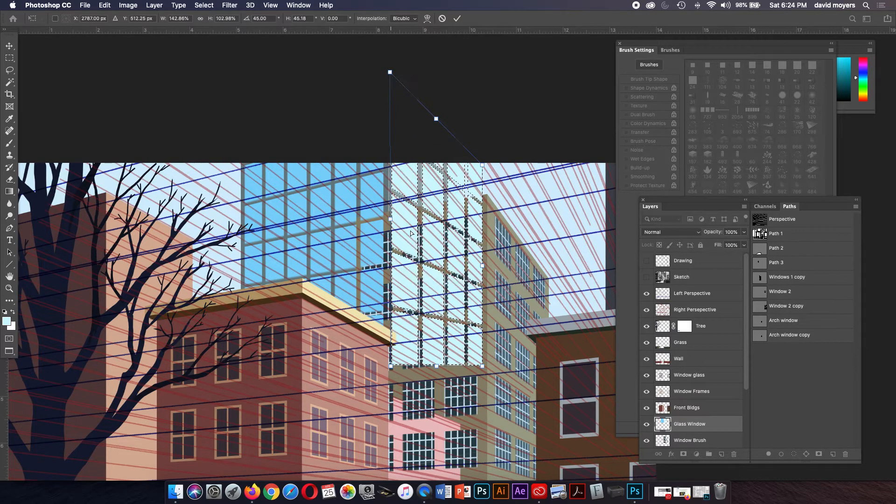
drag(392, 364, 395, 325)
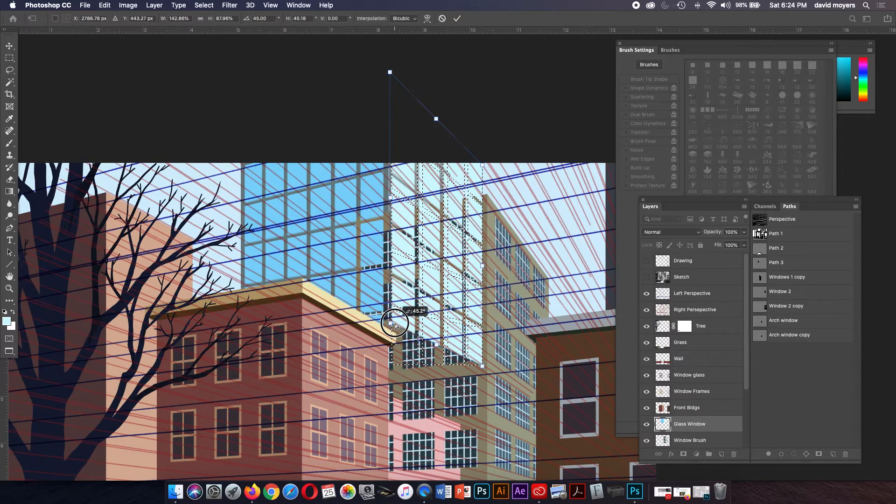
drag(395, 325, 396, 324)
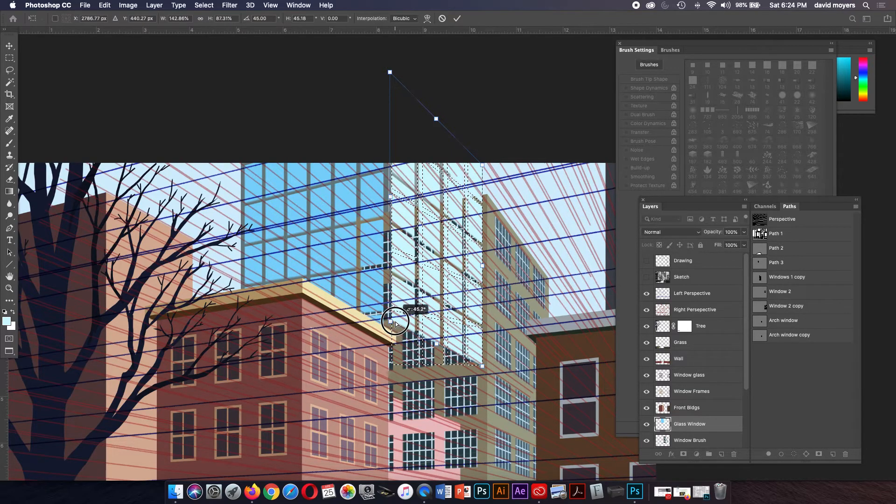
drag(395, 324, 396, 324)
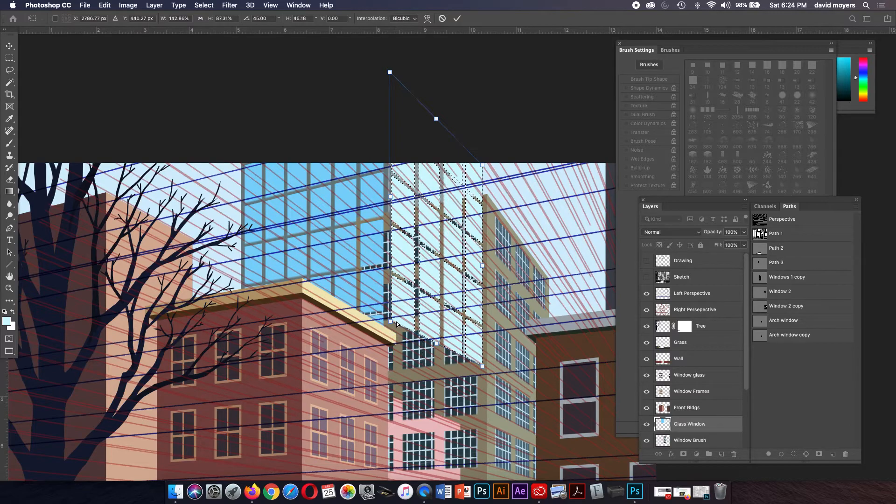
click(482, 366)
drag(482, 366, 482, 378)
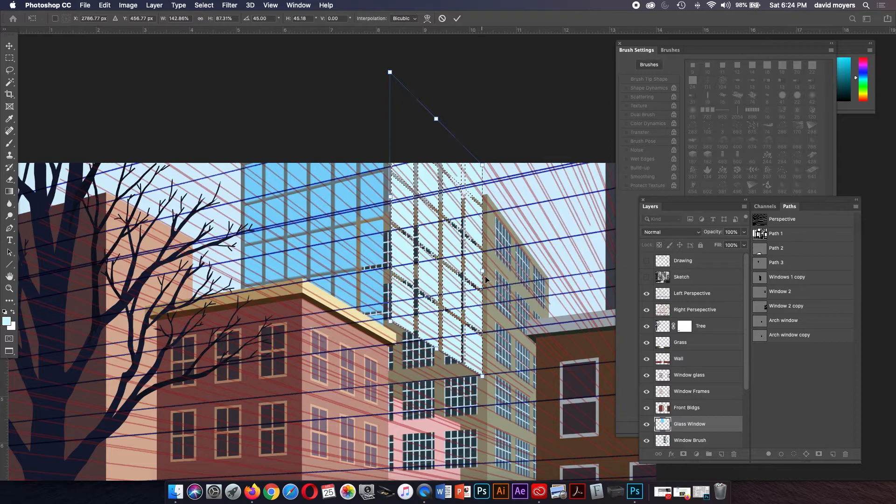
- Narrow the distorted cyan windows to the tower's side, lower their upper-right corner slightly, and apply the transform
drag(482, 273, 450, 267)
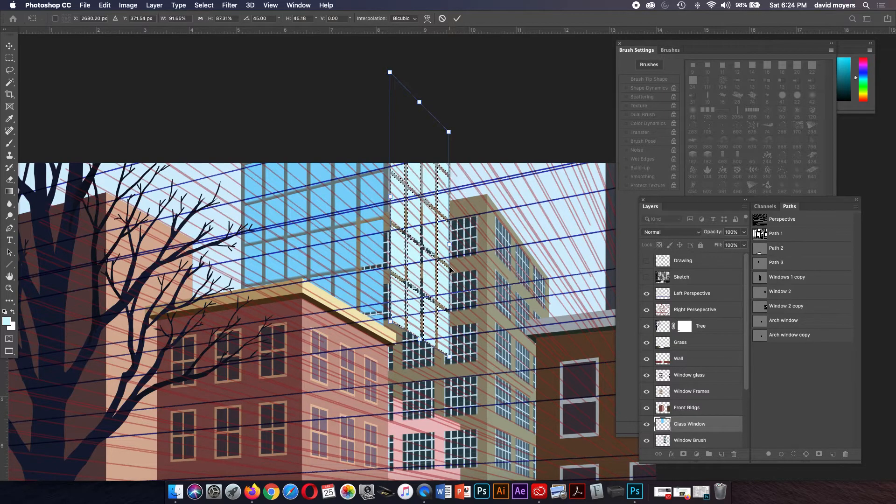
drag(446, 244, 448, 263)
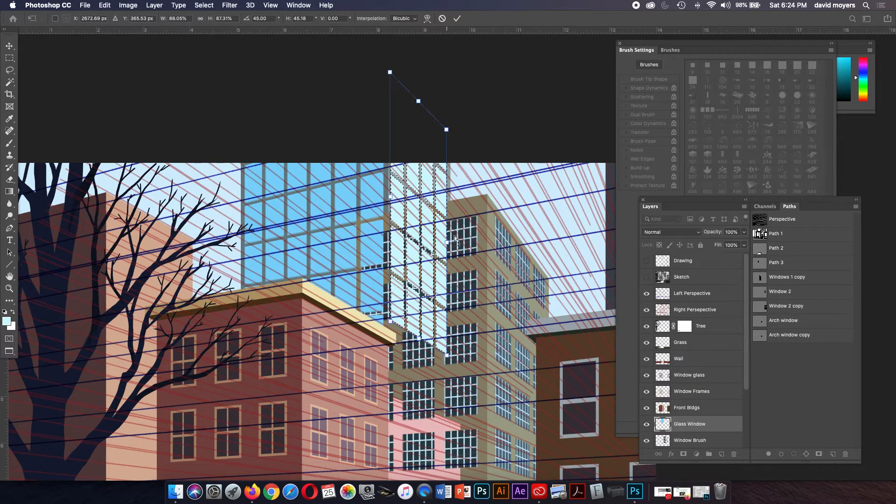
drag(446, 132, 447, 135)
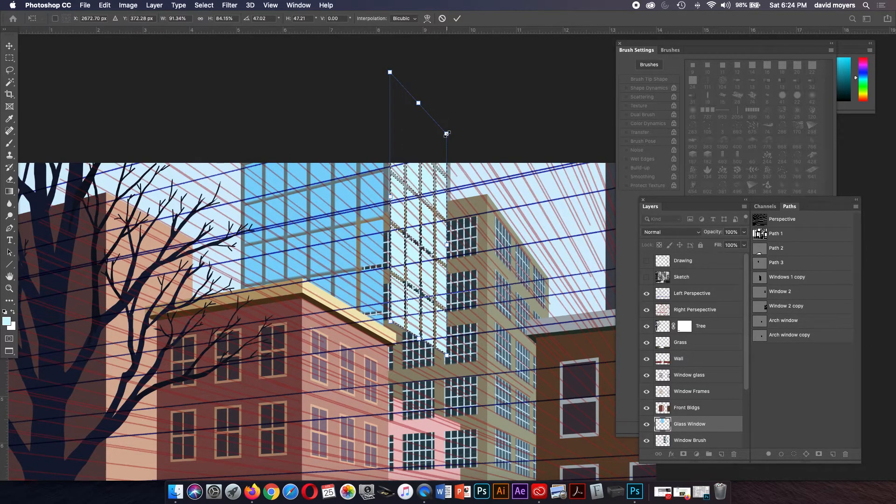
key(Return)
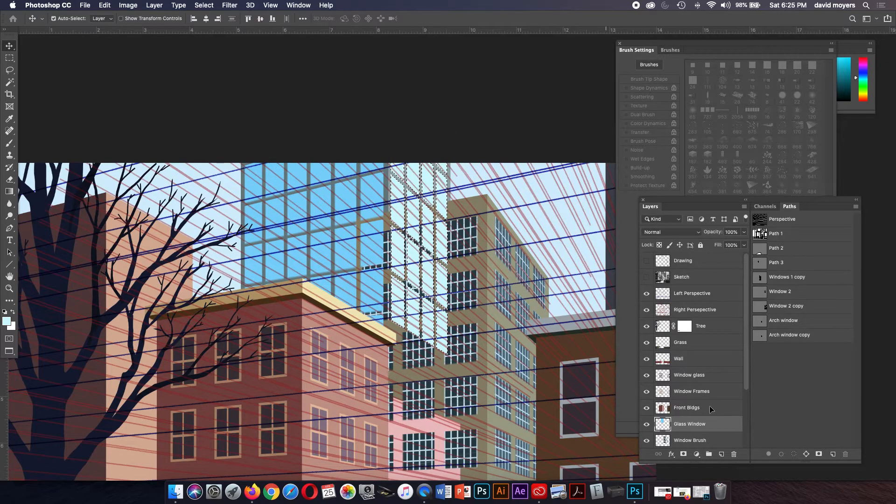
- Move the Glass Window layer directly below the back bldg 1 layer and deselect the windows
drag(746, 358, 746, 390)
drag(683, 378, 681, 430)
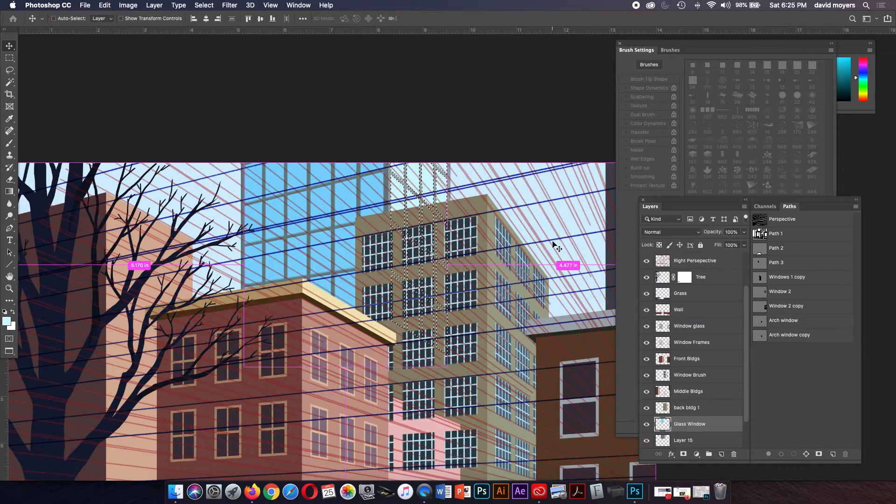
key(super+d)
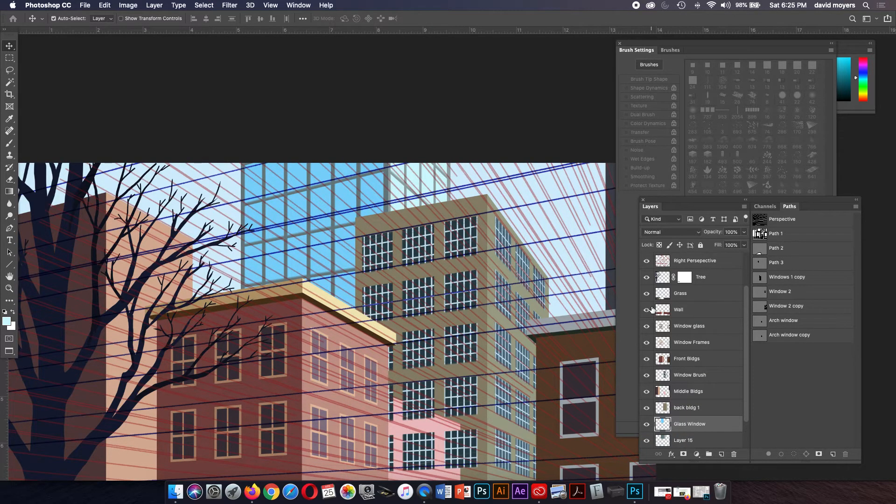
- Hide the Left Perspective and Right Perspective layers and review the whole illustration and its layer stack
scroll(652, 309, down, 2)
scroll(652, 307, up, 5)
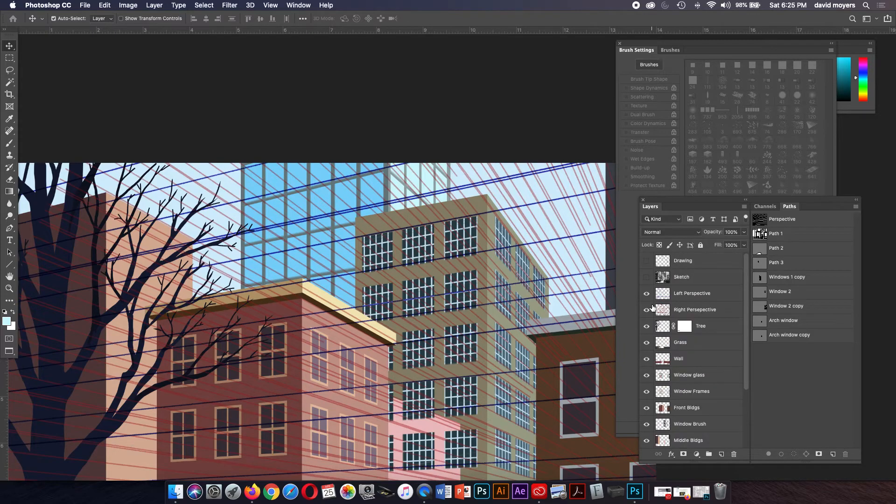
click(646, 293)
click(646, 310)
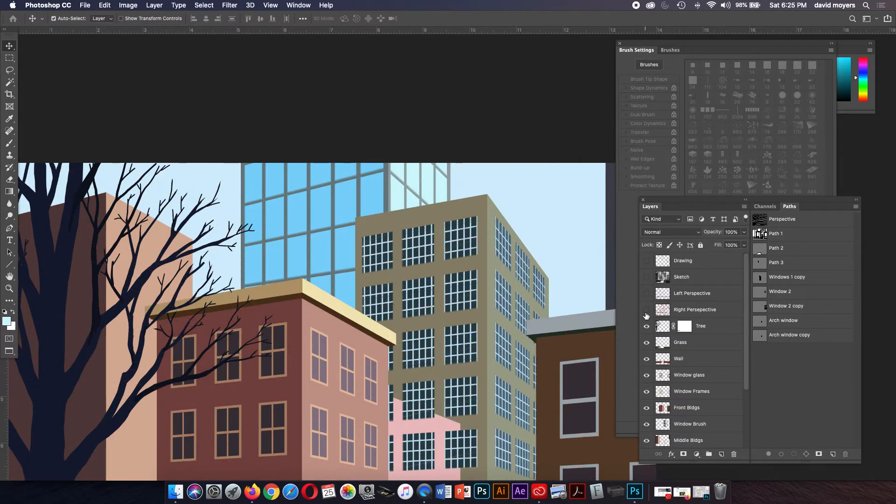
key(super+minus)
key(super+minus)
key(super+minus)
key(super+minus)
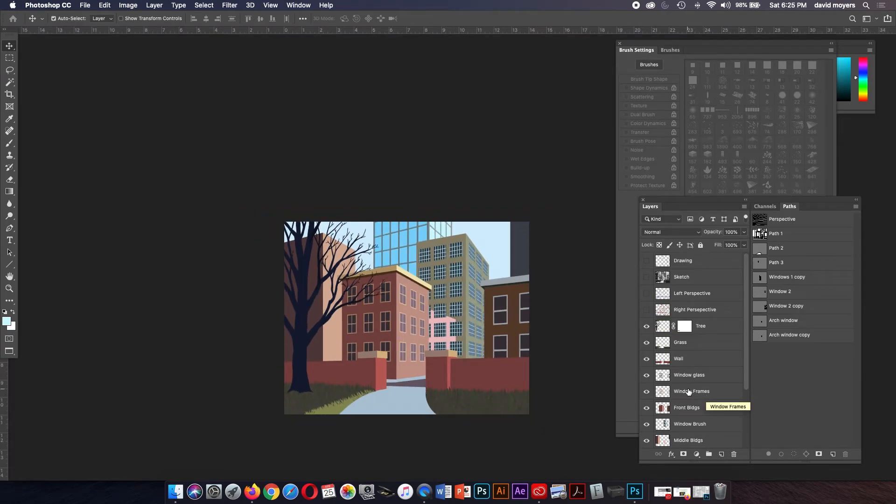
scroll(688, 391, down, 5)
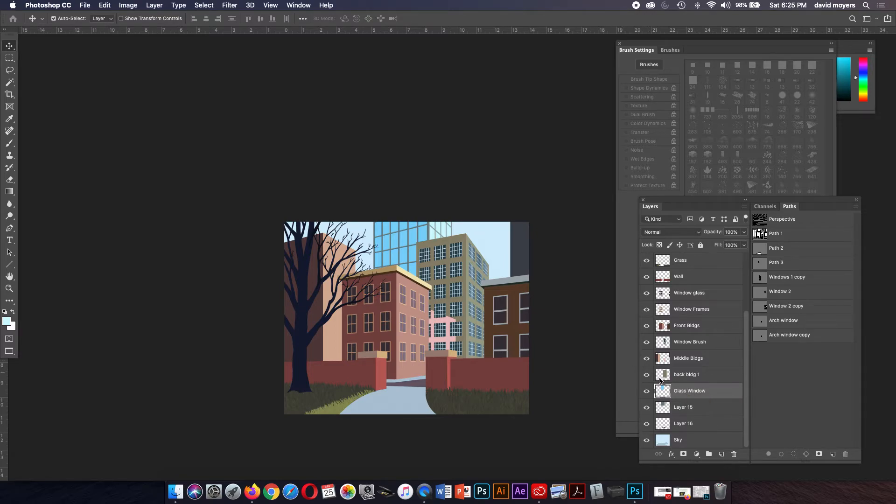
scroll(662, 369, up, 5)
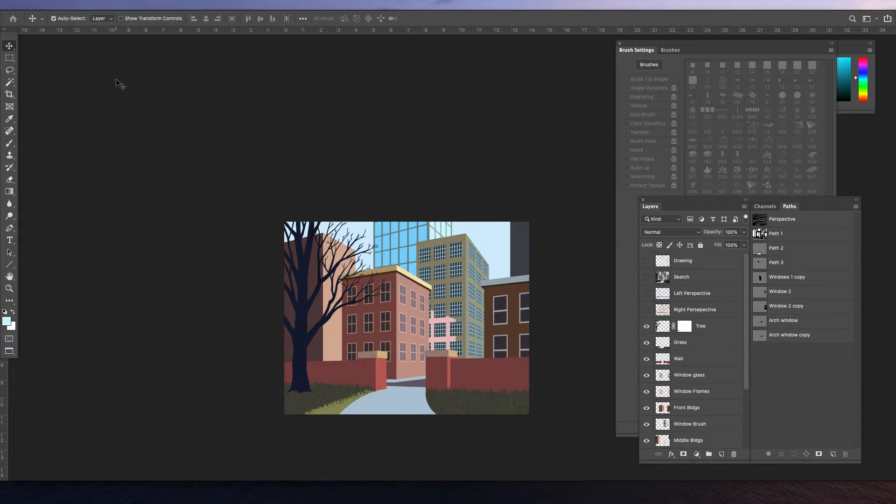
- Leave full screen mode, minimize Cityscape_Flats.psd, and open Cityscape_Flats2.psd from the Cityscape Park folder, placing its window clear of the tools
key(f)
key(f)
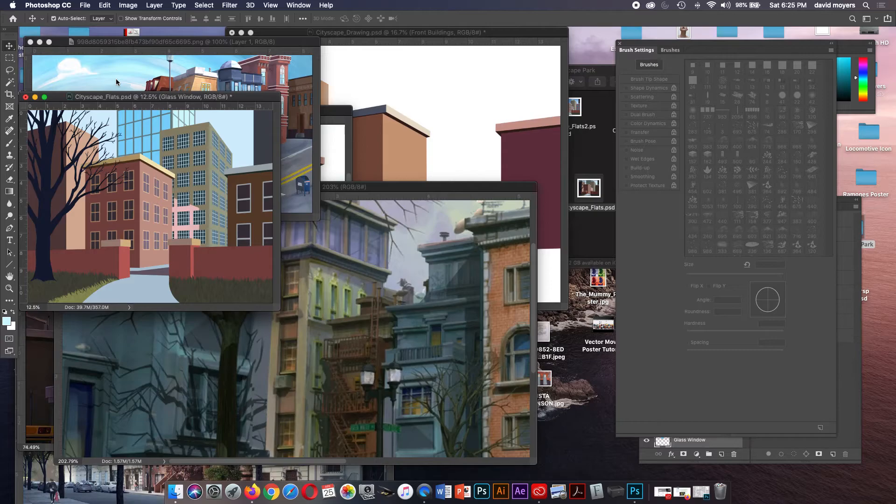
drag(102, 98, 184, 120)
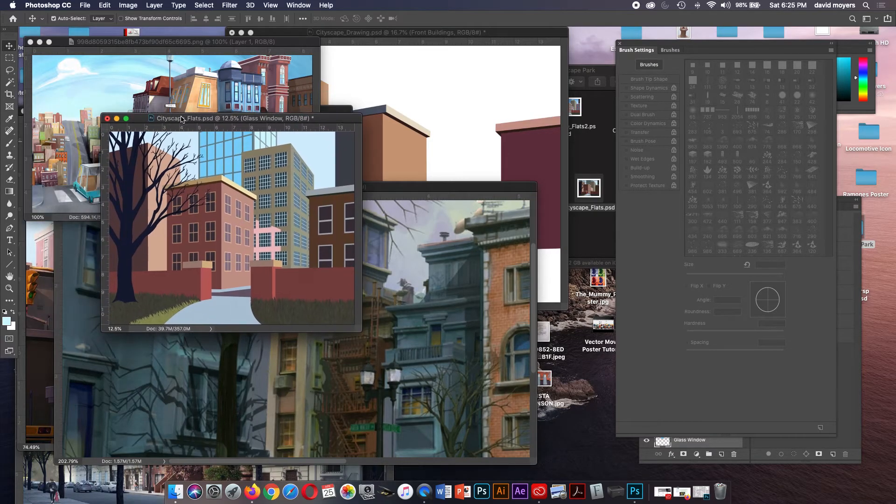
click(116, 120)
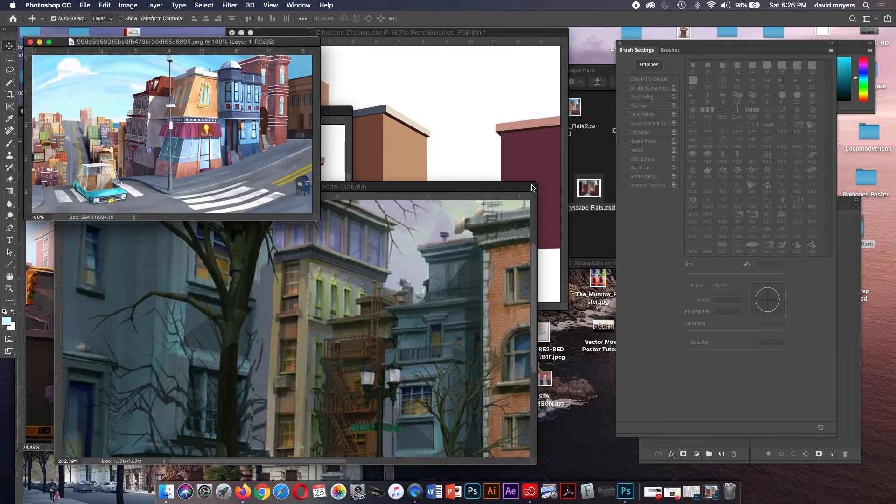
click(590, 163)
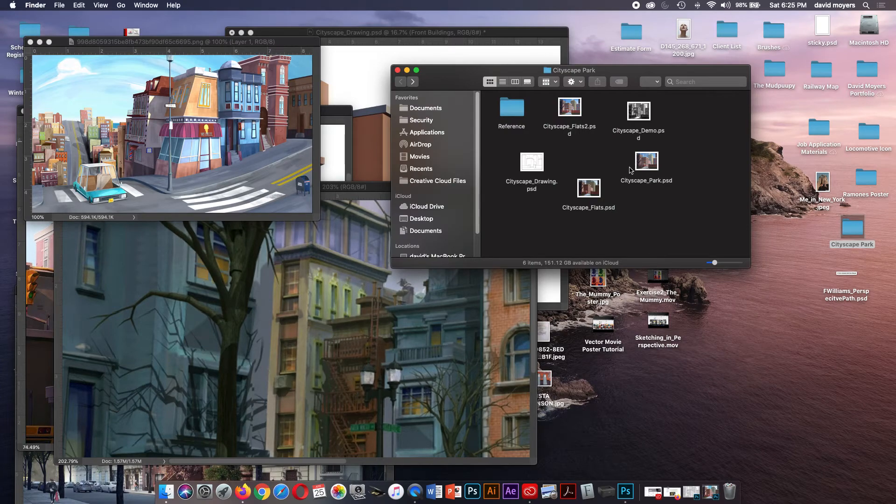
drag(595, 189, 596, 178)
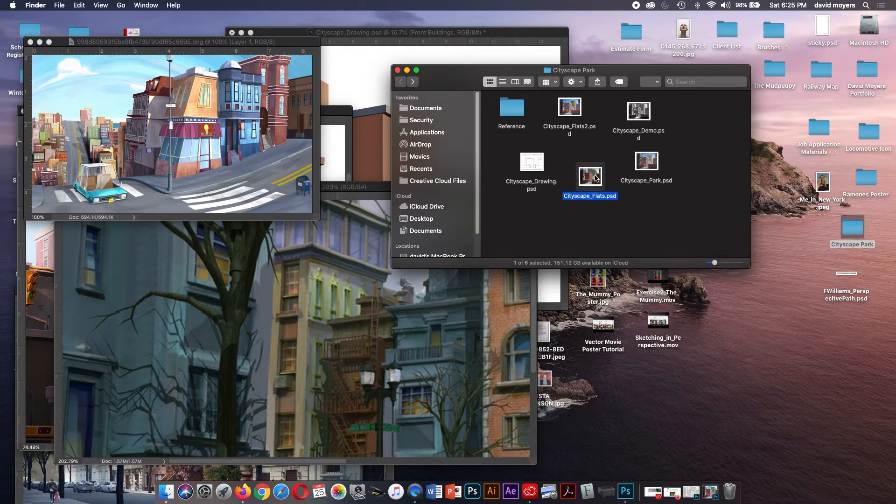
double_click(567, 107)
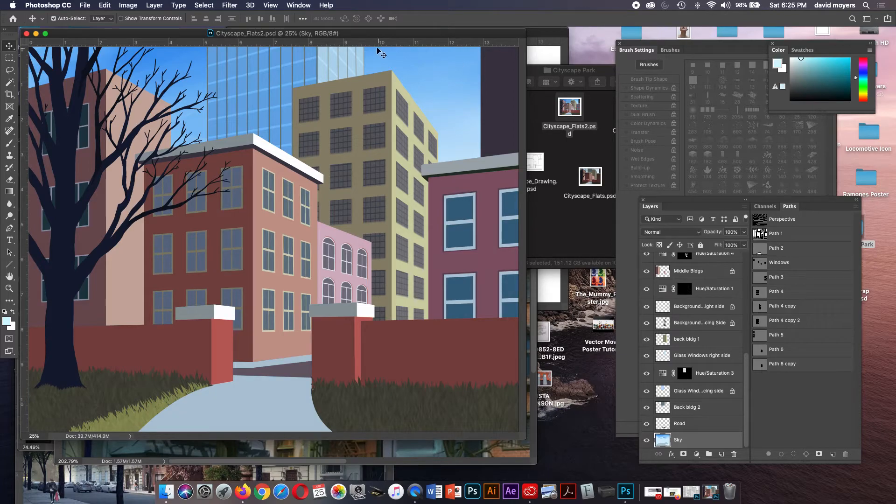
drag(360, 36, 438, 51)
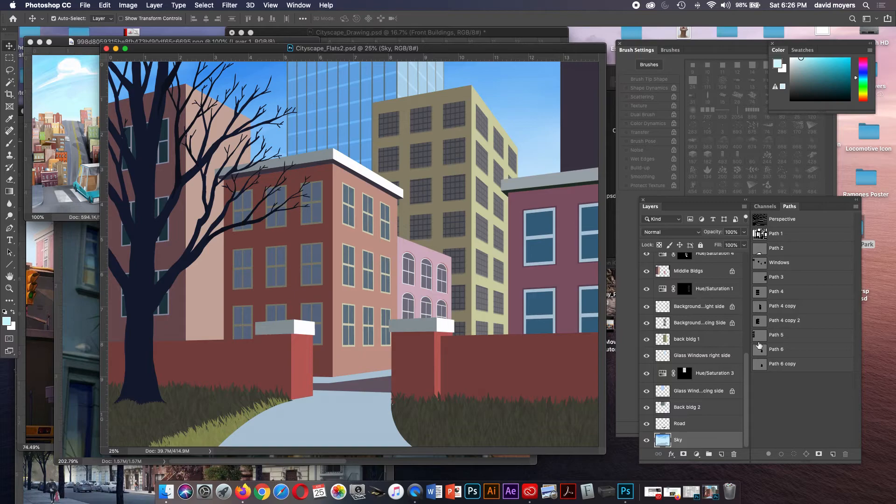
- Select the dark red front face of the wall to the right of the path with the Magic Wand on the Wall layer
drag(748, 362, 722, 300)
click(722, 300)
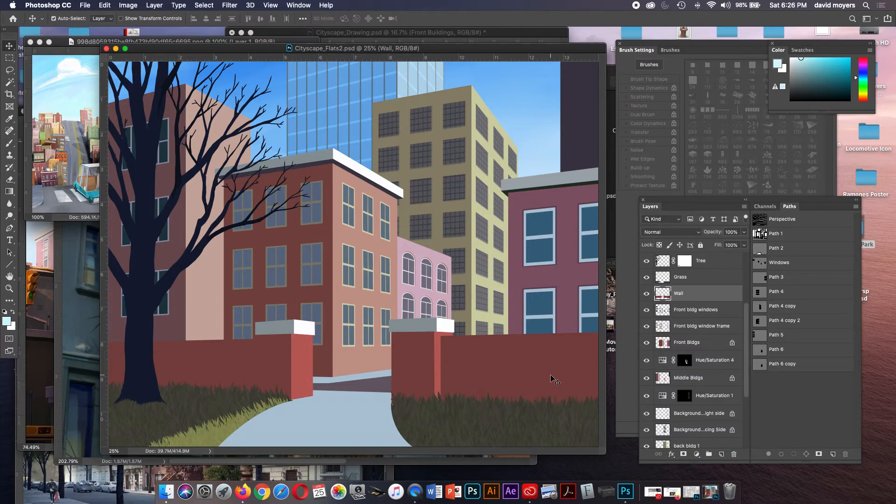
key(w)
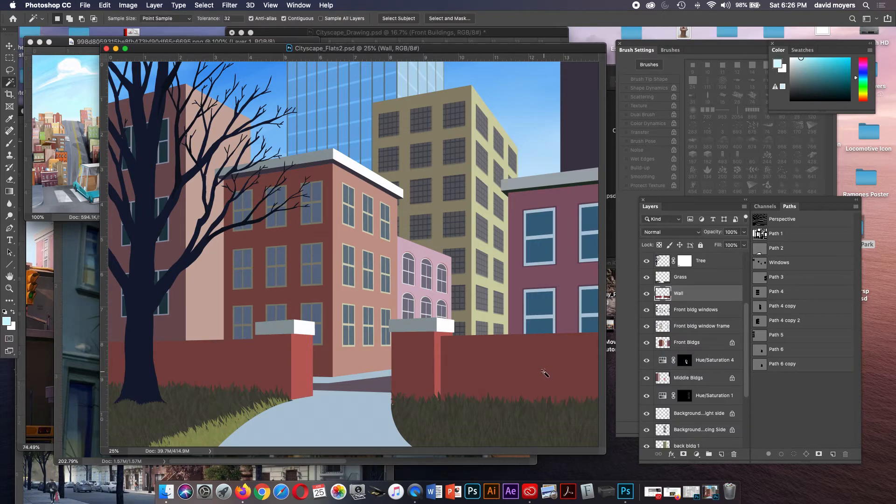
click(544, 372)
- Choose the square 10 px brush tip and set its spacing to 121% and its roundness to 37%
key(b)
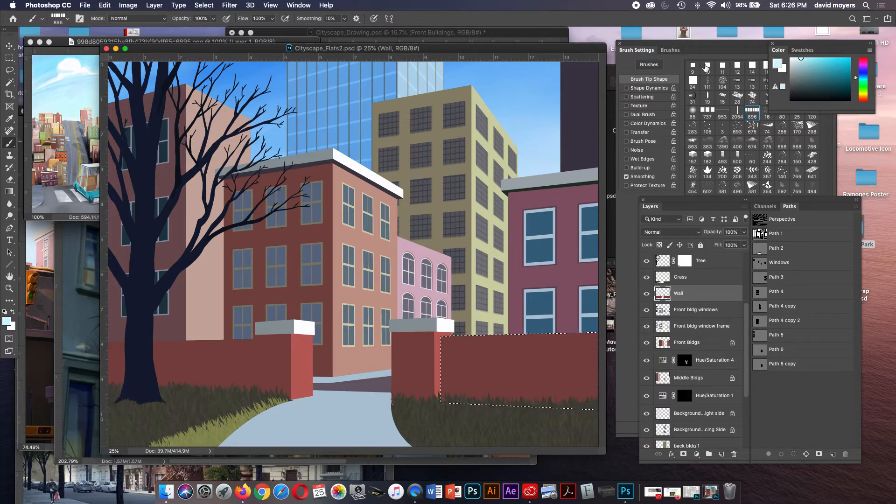
click(707, 67)
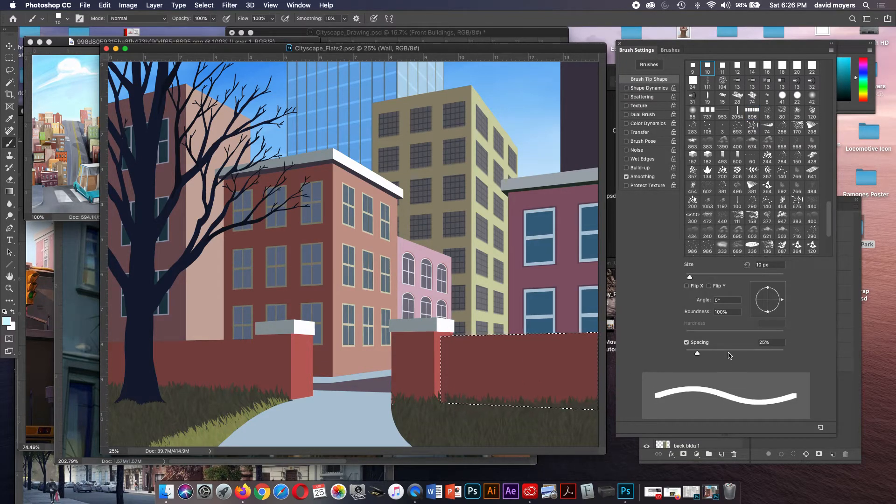
drag(697, 353, 740, 353)
drag(768, 313, 768, 306)
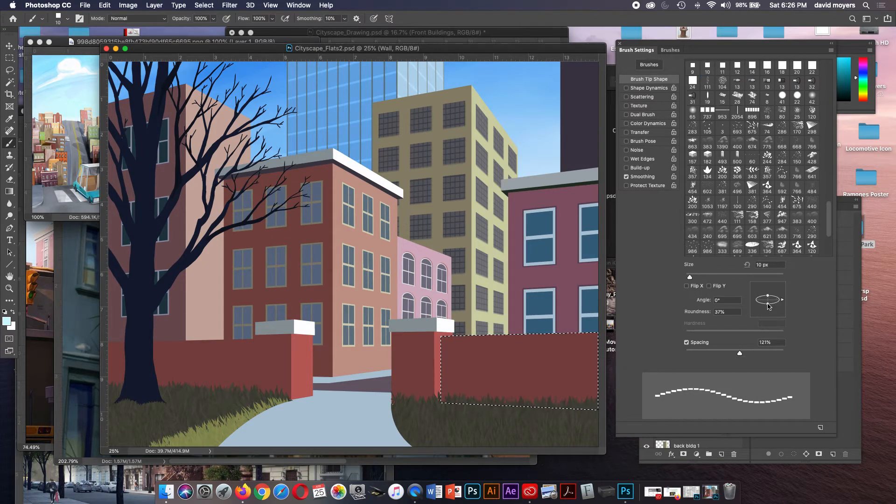
- Enlarge the flattened rectangular brush to 150 px
key(bracketright)
key(bracketright)
key(bracketright)
key(bracketright)
key(bracketright)
key(bracketright)
key(bracketright)
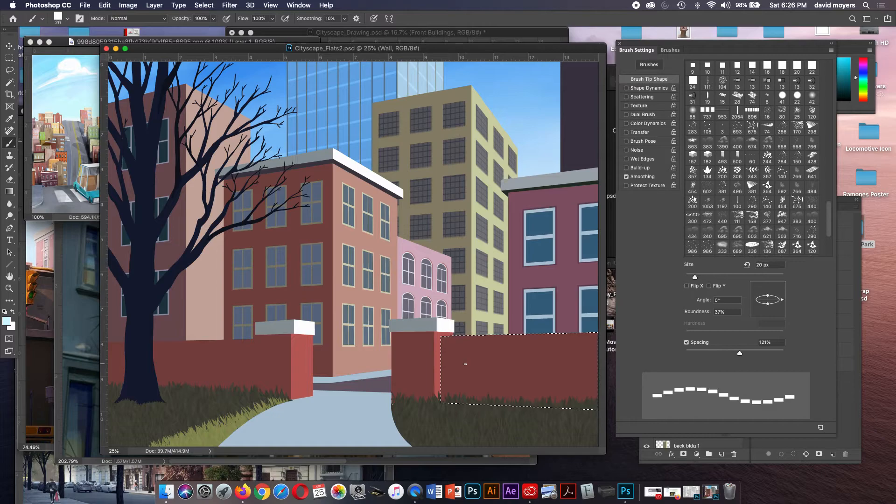
key(bracketright)
key(bracketright)
key(bracketright)
key(bracketright)
key(bracketright)
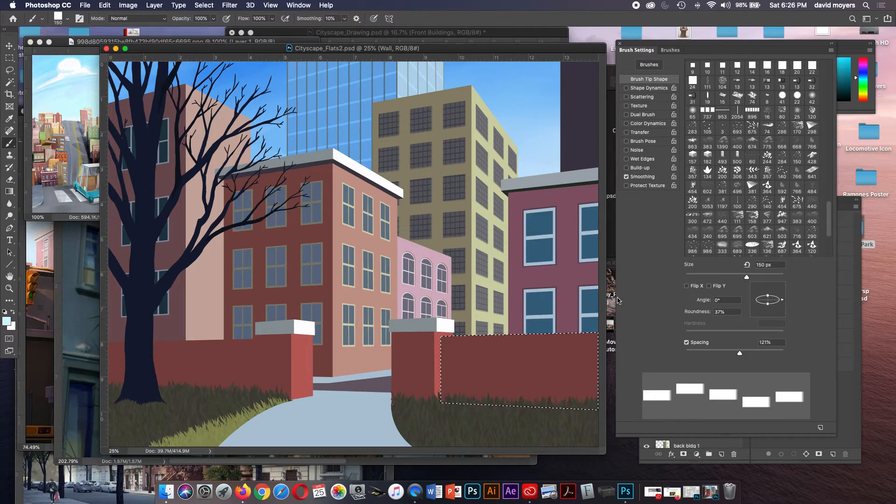
- Turn on Scattering for the rectangular brush with scatter at 295% and the count at 1
click(630, 97)
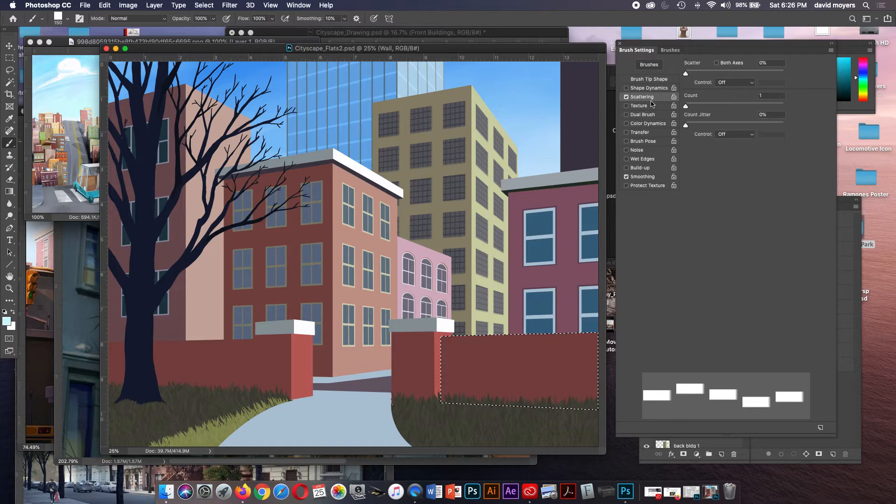
click(709, 72)
drag(708, 72, 716, 73)
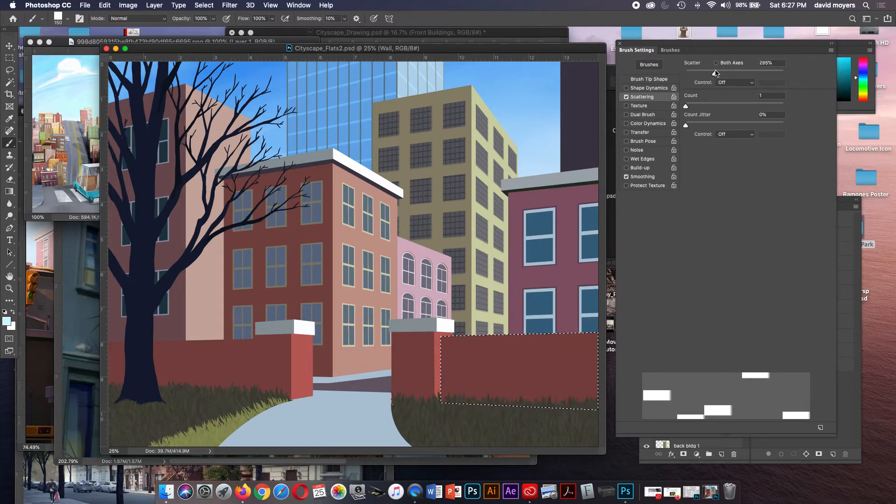
click(691, 105)
drag(691, 106, 676, 103)
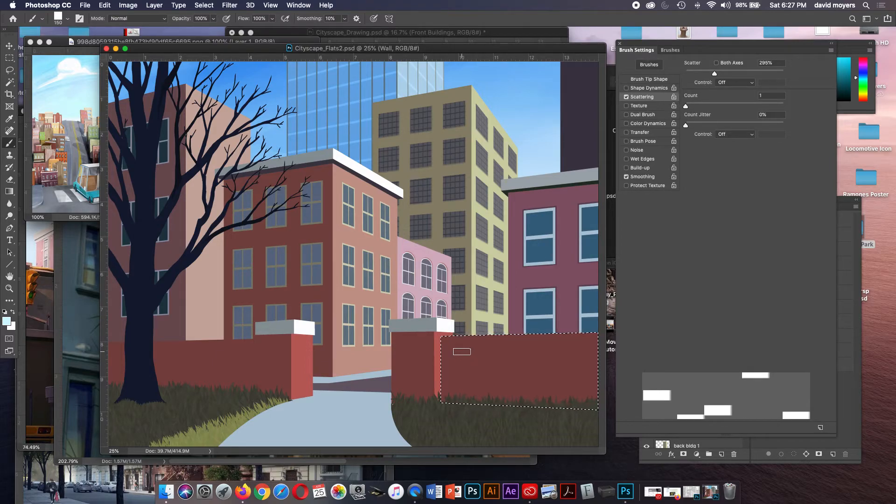
- Sample the dark red of the selected wall face and set the brush to Multiply mode at 20% opacity
alt+click(463, 350)
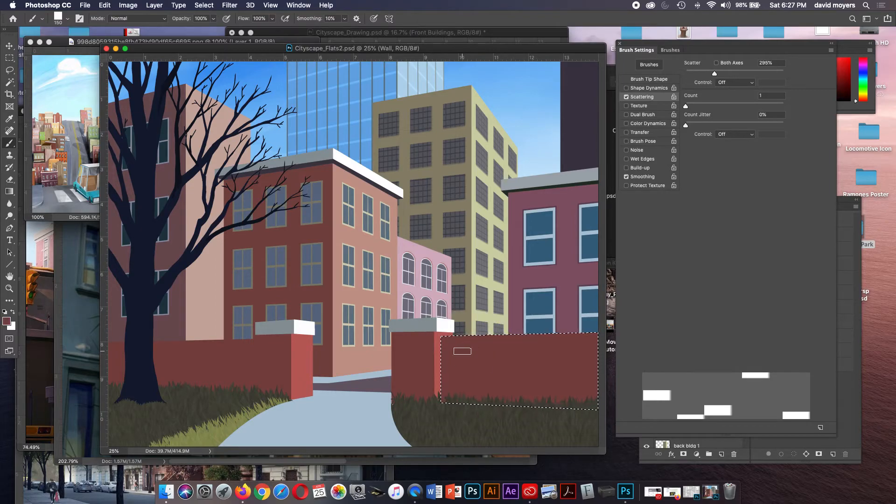
click(127, 18)
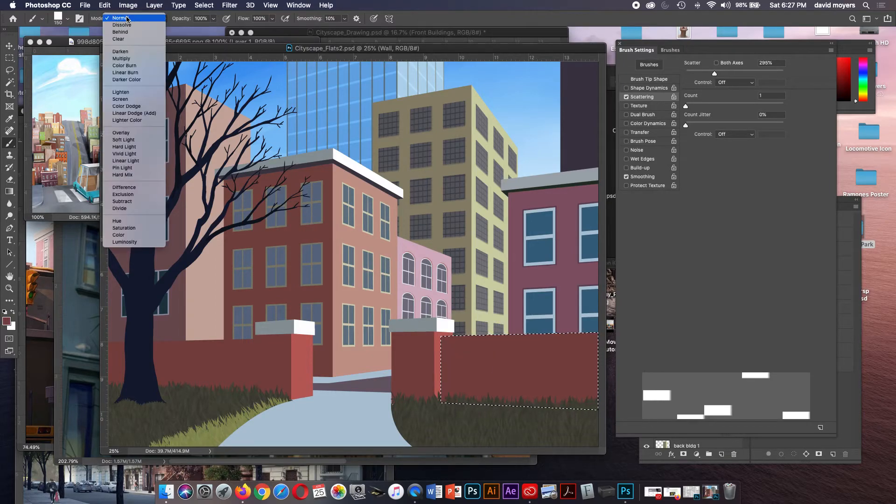
click(127, 59)
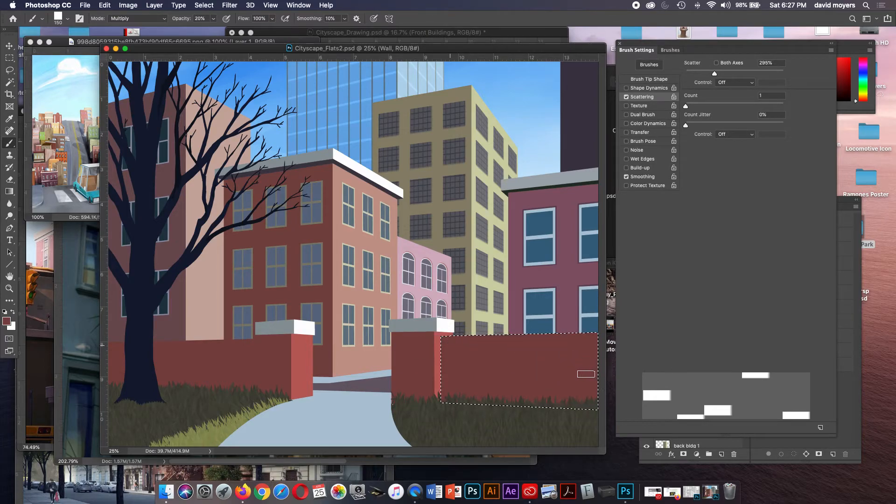
- Try scattered brick strokes on the selected wall face at 295% scatter and at 143%, undoing each test
drag(507, 376, 495, 389)
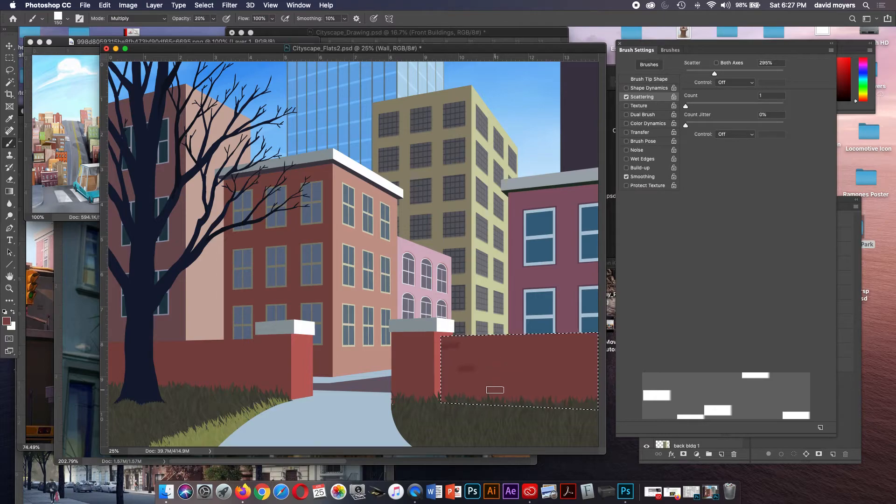
key(super+z)
drag(570, 364, 582, 404)
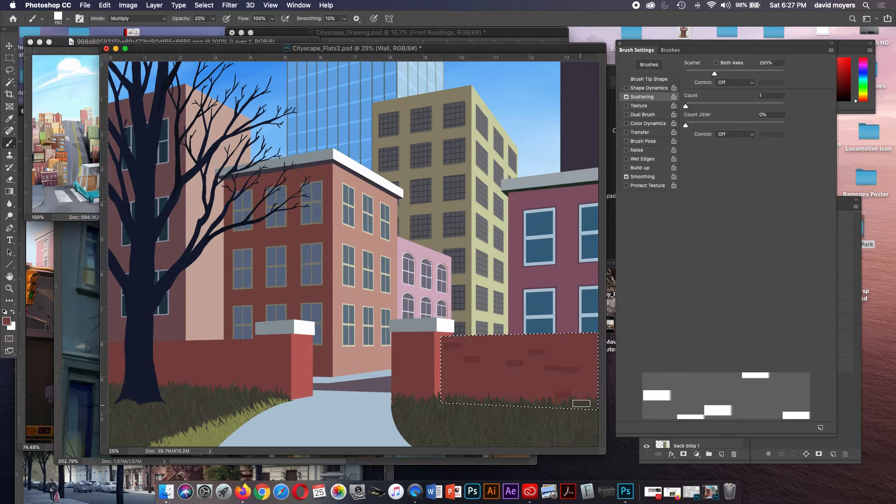
key(super+z)
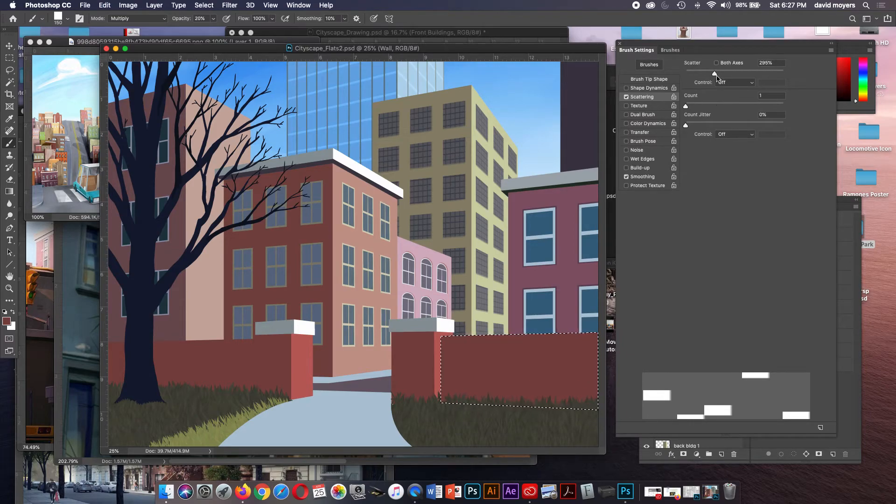
drag(714, 74, 700, 74)
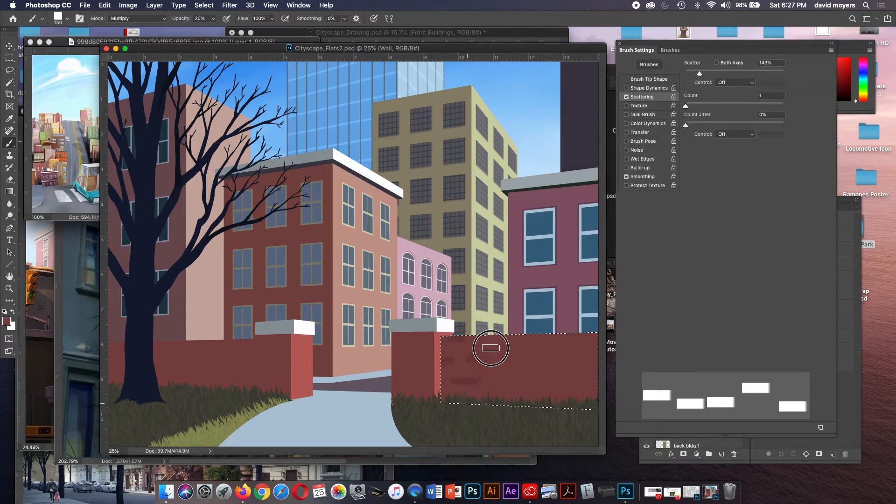
key(super+z)
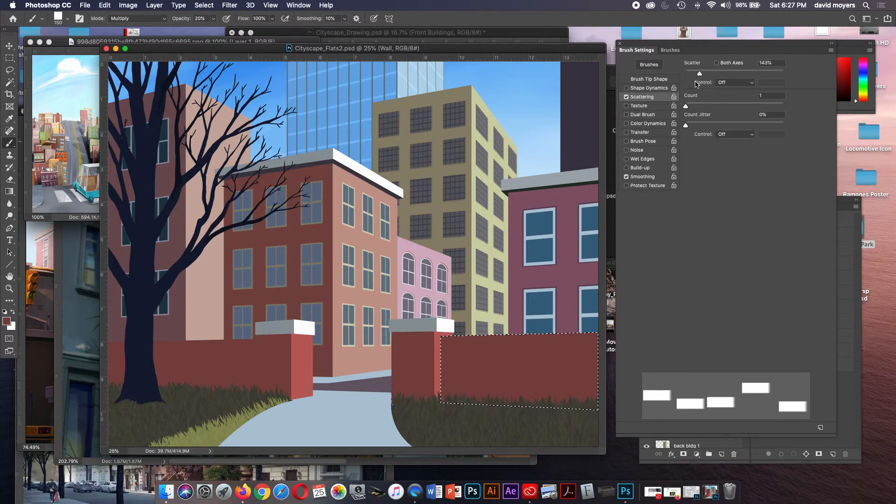
- Set the scatter to 171% on both axes, try a stroke with a count of 2, undo it, and return the count to 1
drag(686, 106, 689, 106)
drag(700, 73, 703, 73)
click(716, 62)
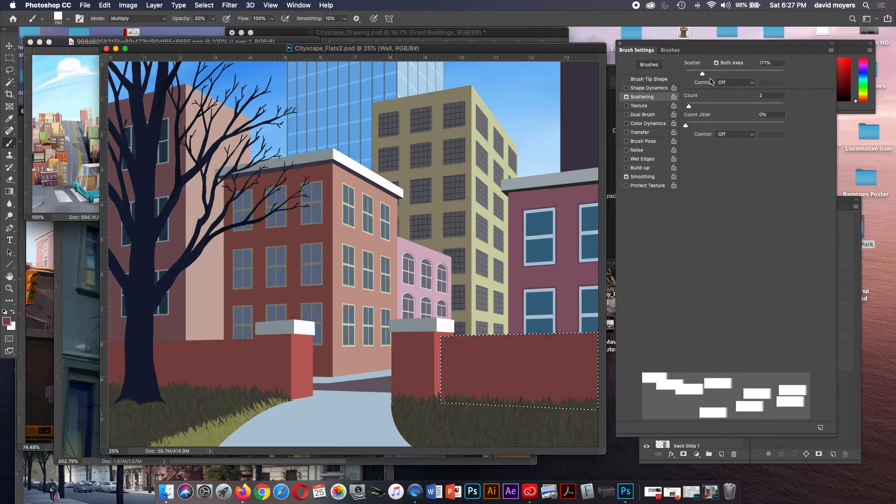
drag(460, 338, 476, 440)
key(super+z)
drag(689, 107, 685, 107)
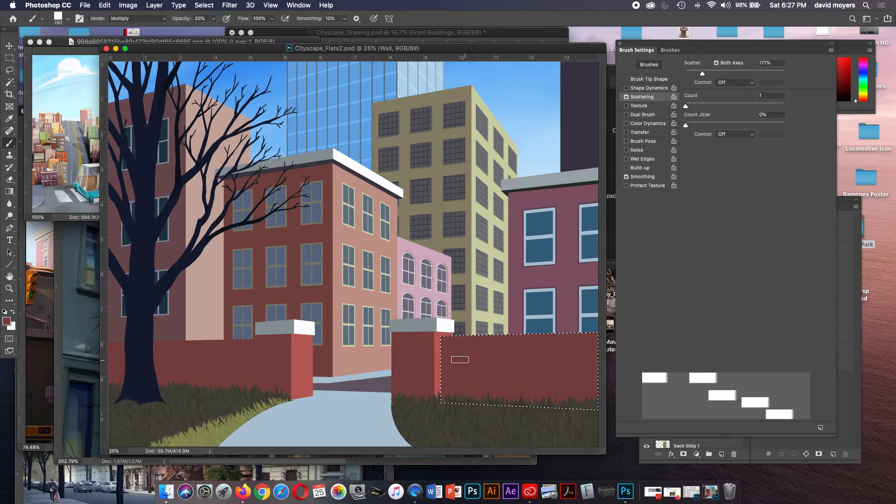
- Paint scattered dark bricks across the selected wall face, undoing poor strokes and filling gaps with single bricks
drag(460, 386, 470, 434)
key(super+z)
mouse_move(455, 357)
mouse_down()
mouse_move(521, 357)
mouse_move(462, 393)
mouse_move(536, 403)
mouse_move(491, 377)
mouse_move(571, 379)
mouse_up()
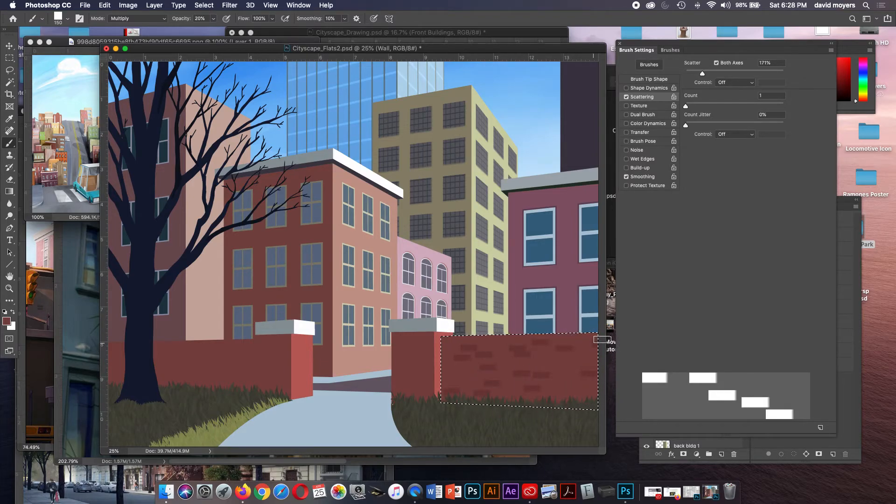
key(super+z)
click(560, 378)
click(571, 364)
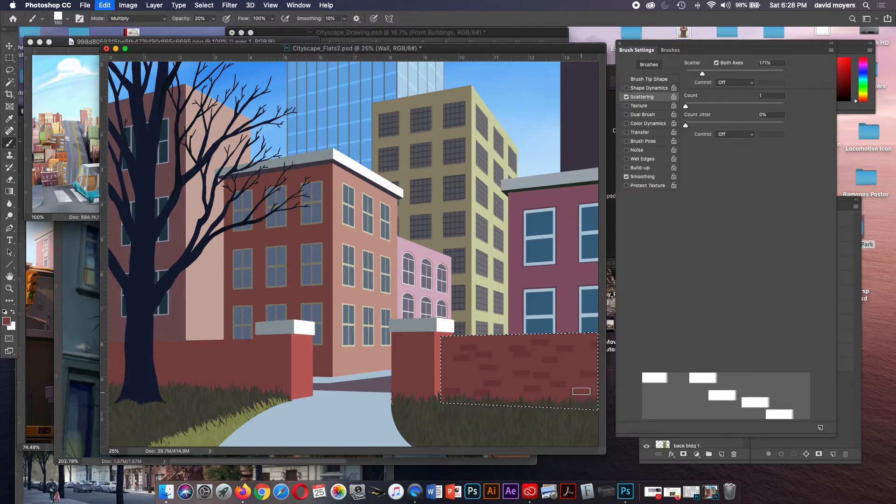
drag(566, 365, 602, 376)
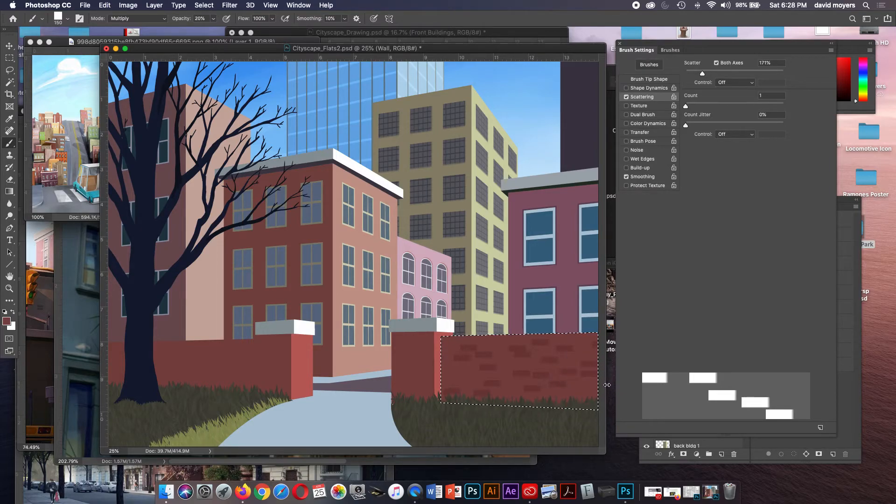
click(455, 379)
click(480, 356)
click(503, 360)
- Sample the color from the bricked wall face, switch the brush to Normal mode, and undo the strokes tried with it
alt+click(551, 356)
click(149, 24)
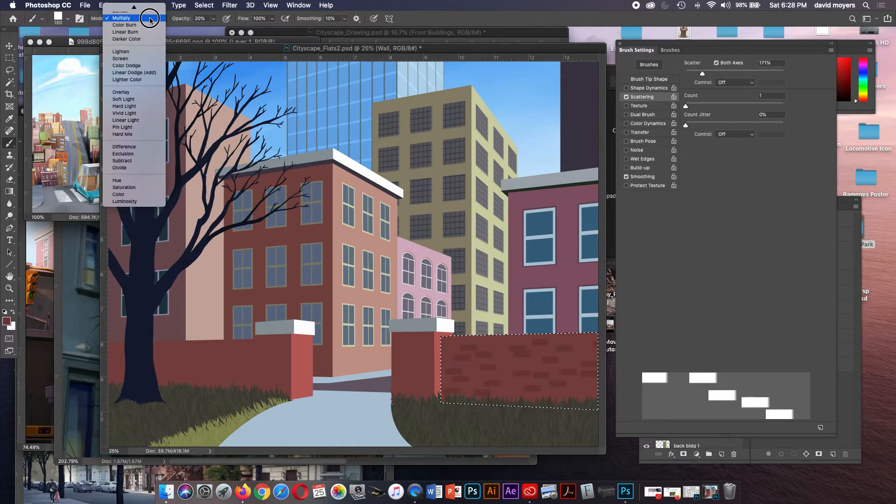
click(156, 10)
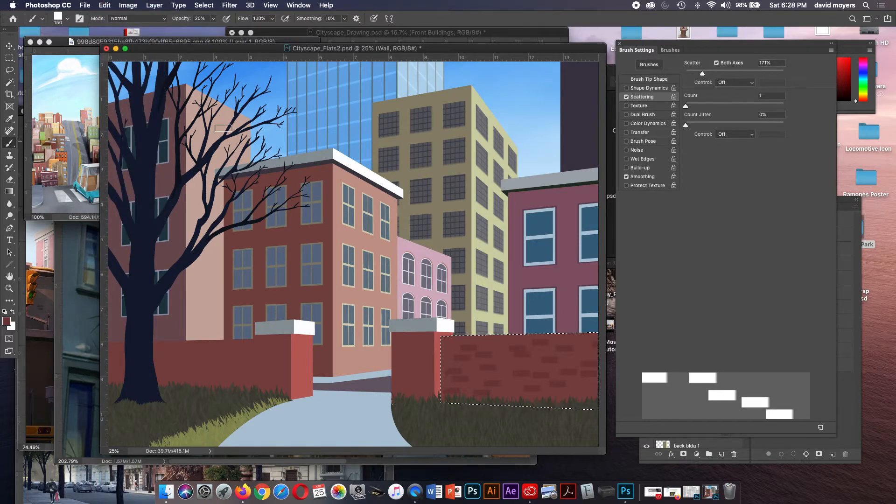
key(0)
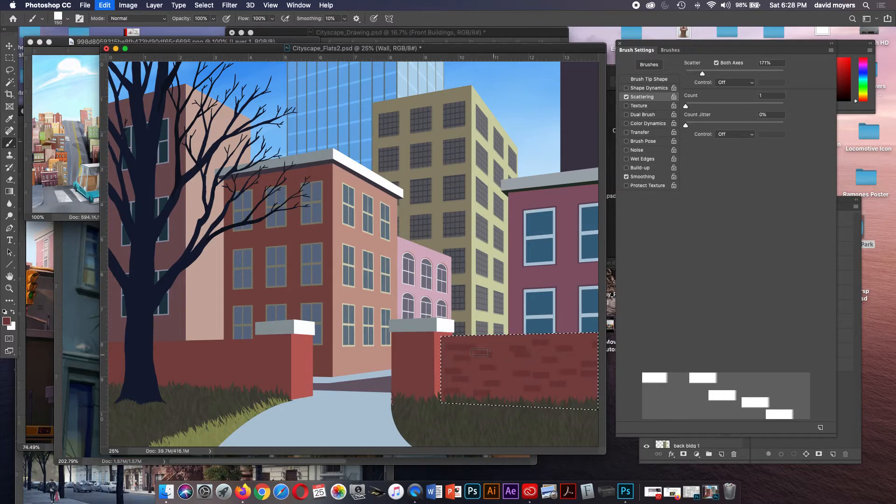
key(super+z)
key(super+z)
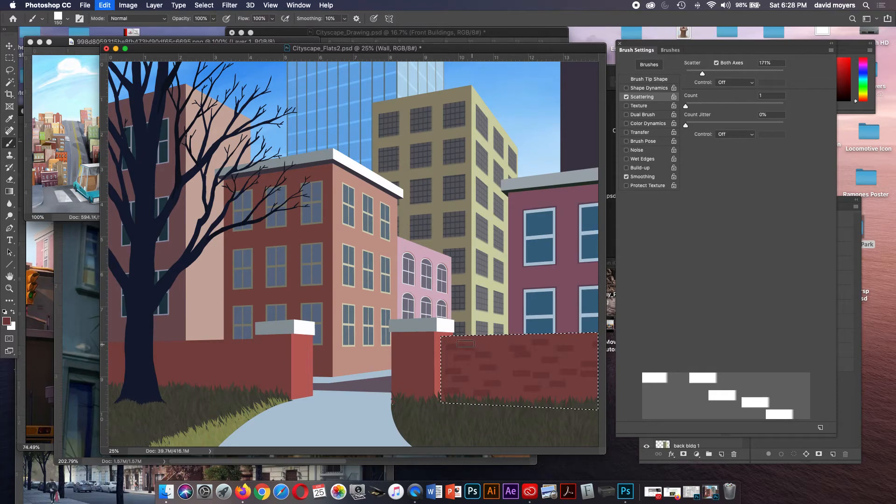
- Try adding more bricks along the upper and lower parts of the selected wall face, undoing misplaced ones
drag(446, 345, 528, 335)
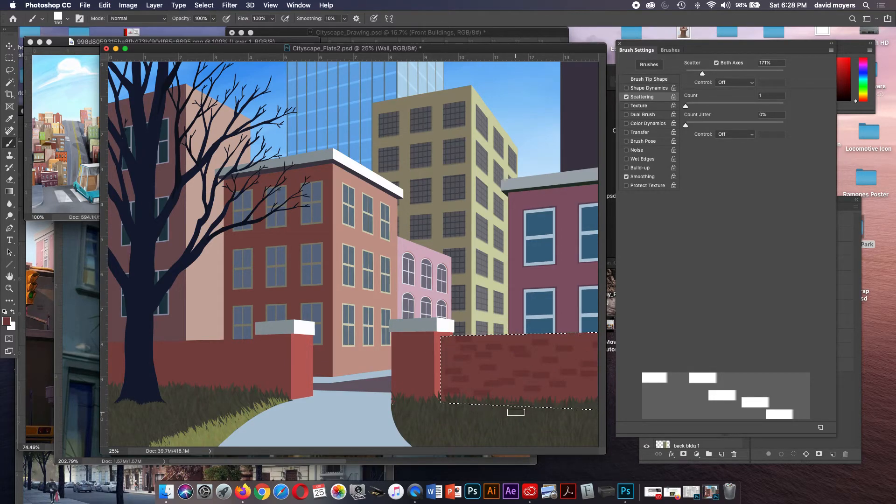
key(super+z)
key(super+z)
click(510, 382)
key(super+z)
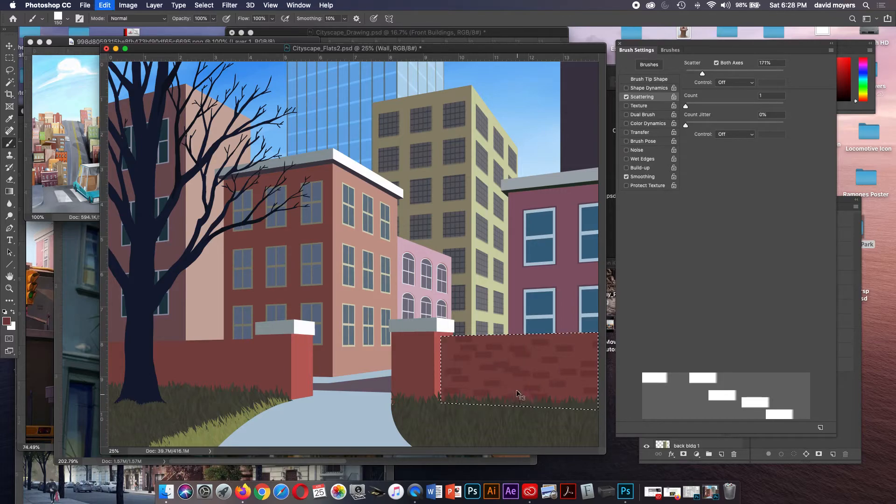
click(511, 385)
key(super+z)
click(516, 397)
key(super+z)
- Turn off Scattering, turn on Shape Dynamics for the rectangular brush, and check the saved brush presets
click(626, 97)
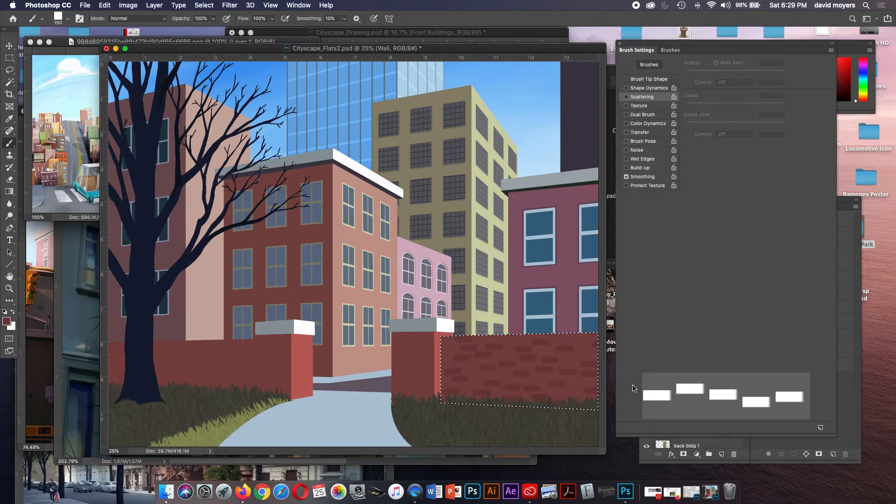
click(647, 89)
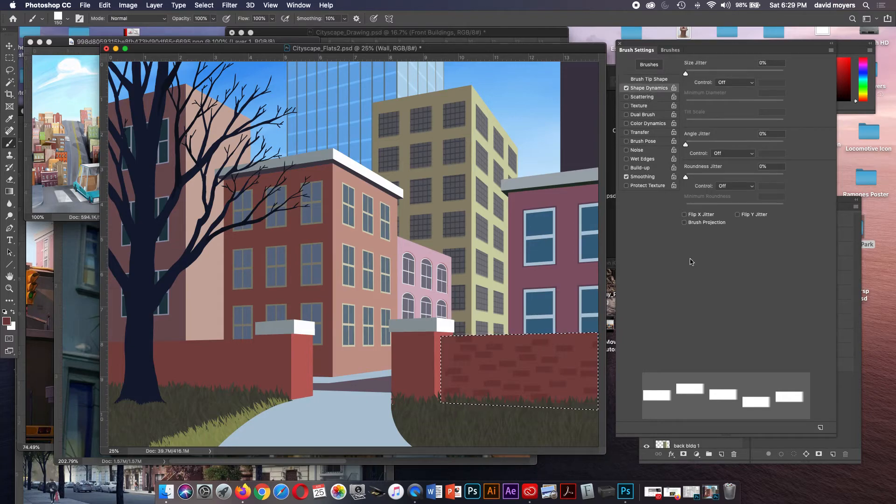
key(i)
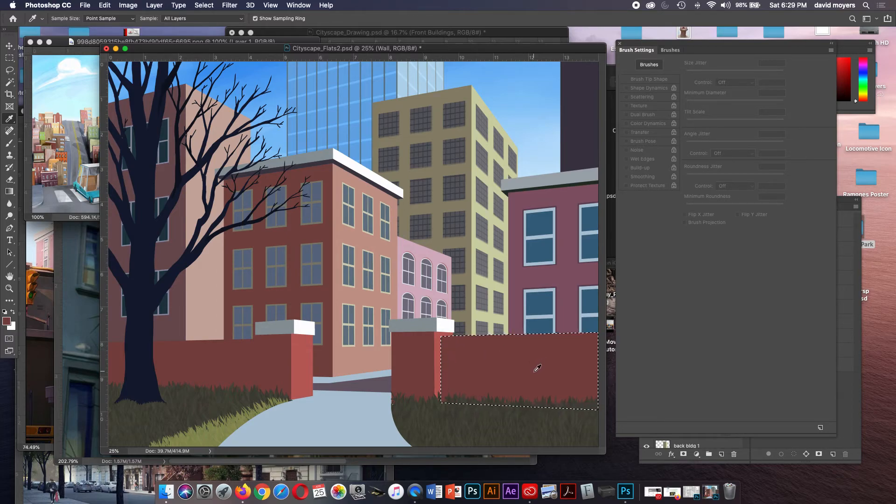
click(671, 50)
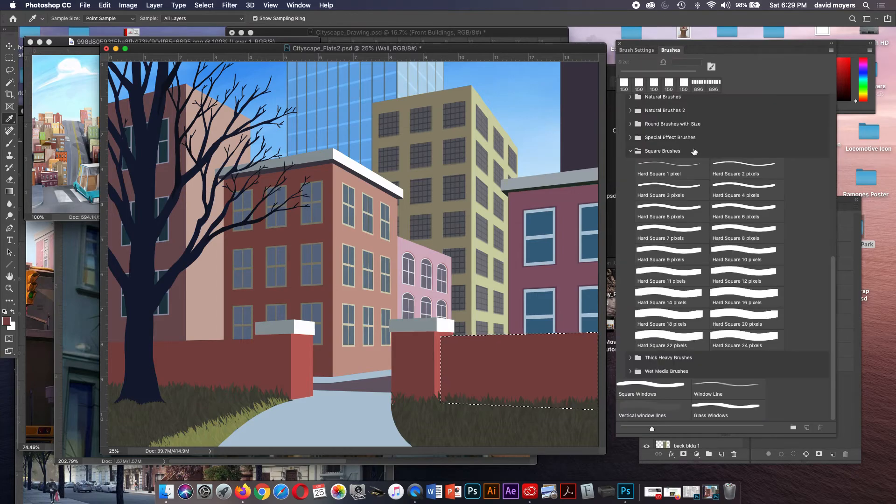
key(b)
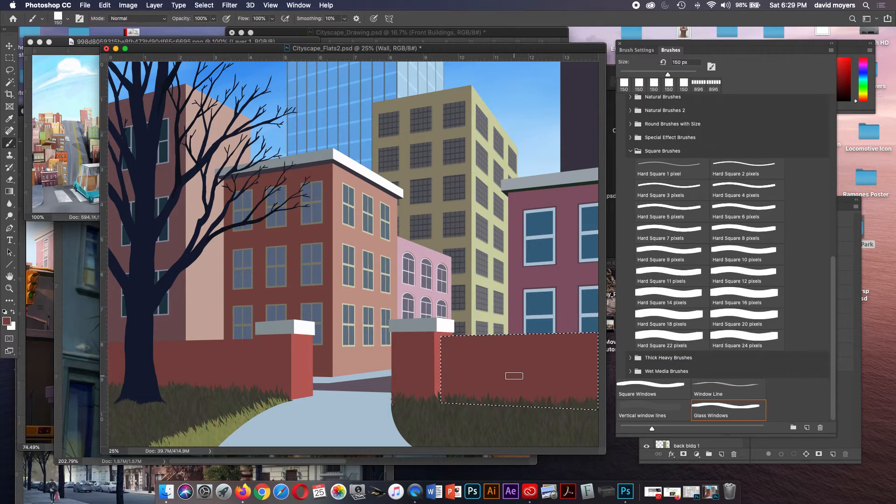
click(636, 49)
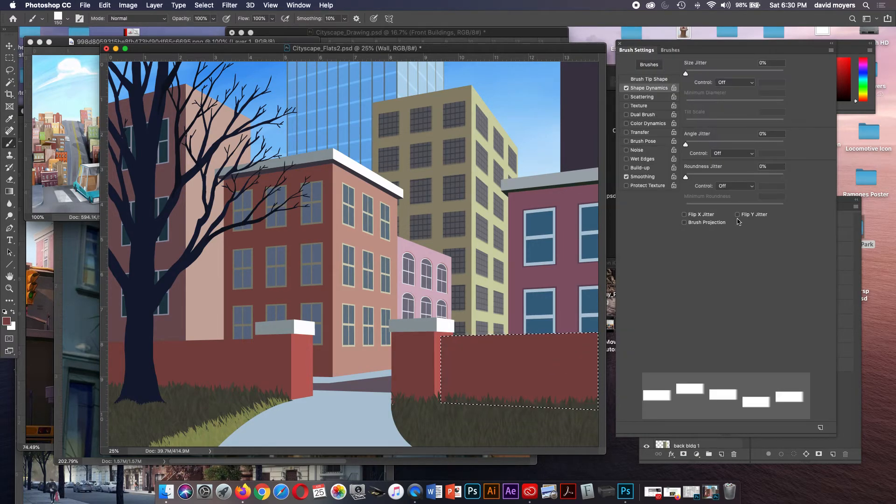
- Increase the brush spacing to 146% and turn Scattering back on with scatter at 281% on both axes
click(651, 79)
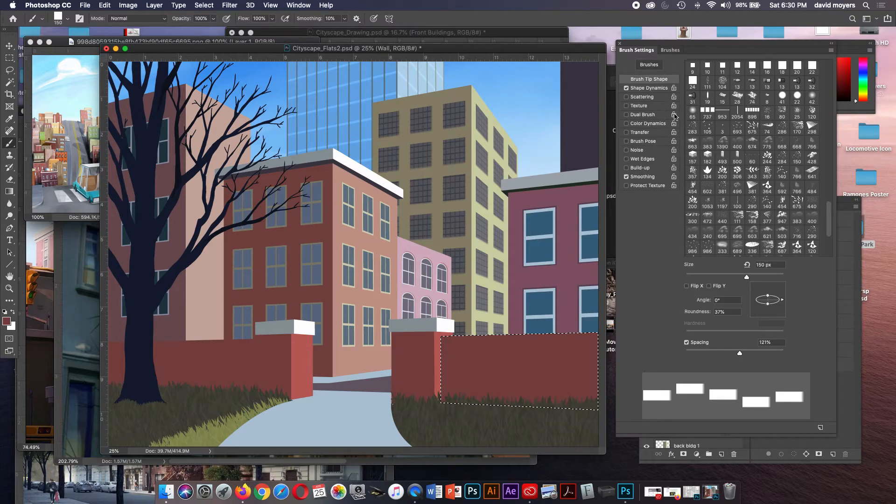
drag(739, 355, 746, 354)
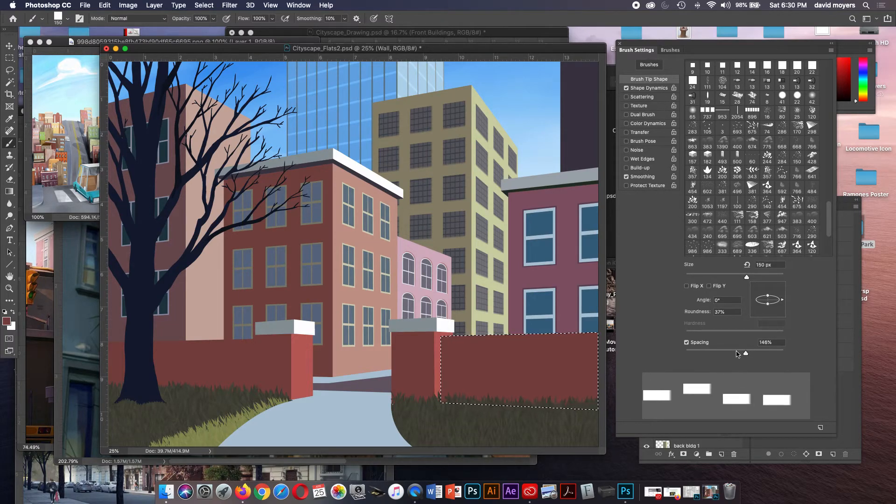
click(626, 97)
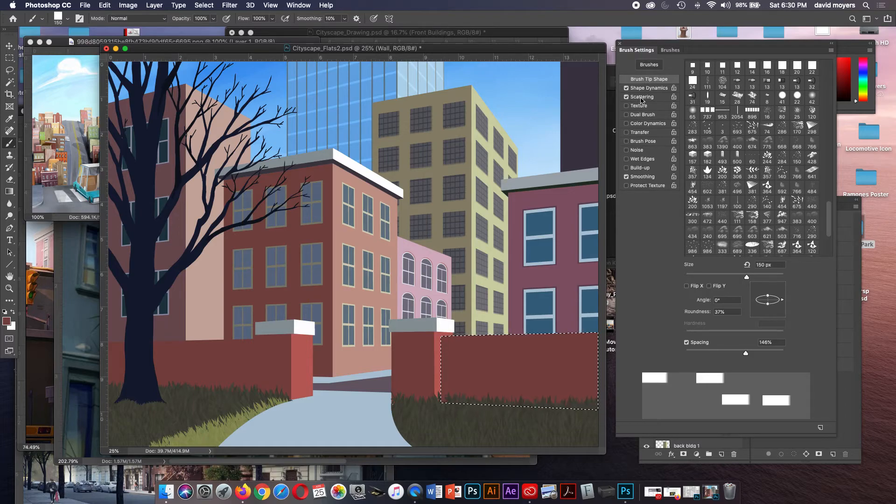
click(641, 97)
drag(703, 73, 713, 73)
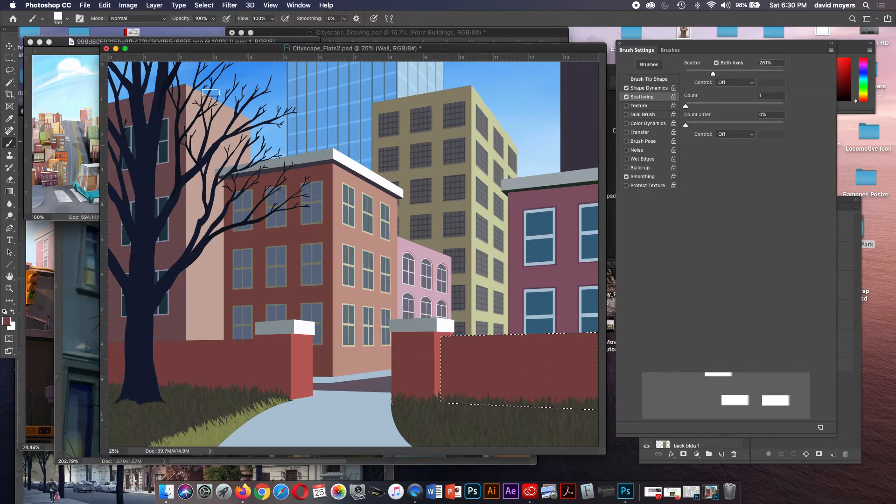
- Return the brush from Normal to Multiply mode at 20% opacity
click(138, 18)
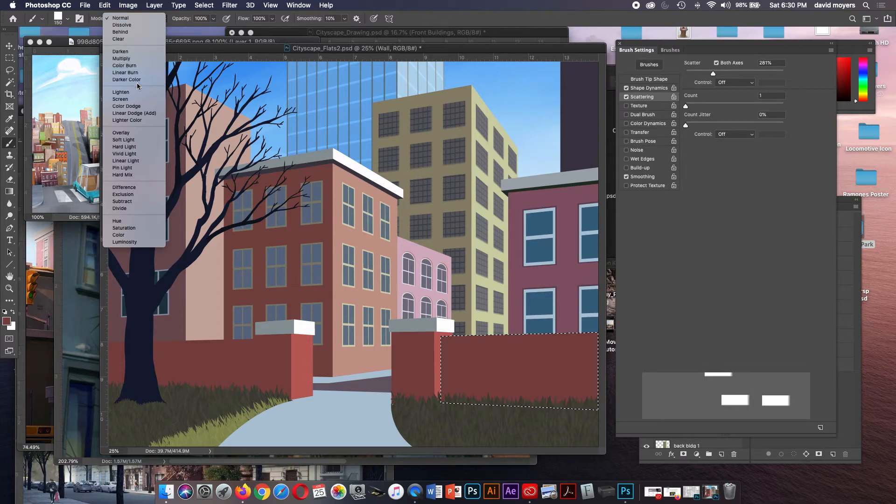
click(138, 59)
key(2)
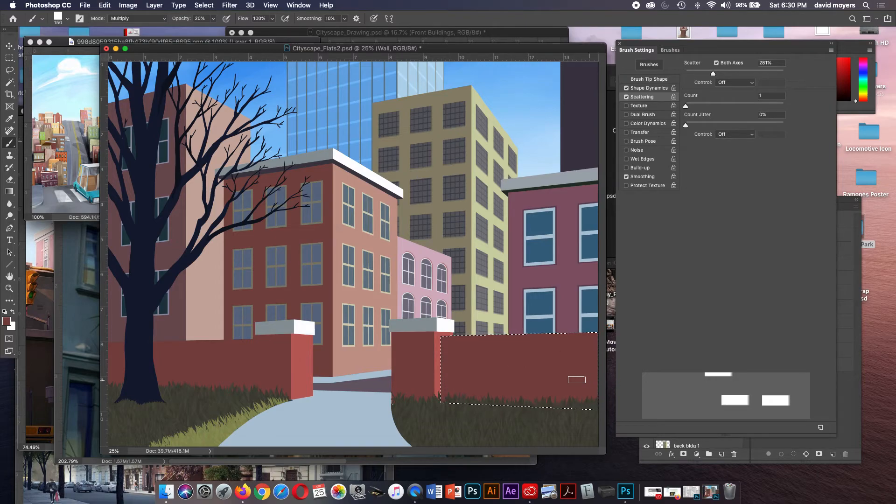
- Paint scattered bricks along the upper edge of the selected wall face and undo the extra stroke across its middle
drag(448, 343, 593, 345)
drag(494, 375, 646, 373)
key(super+z)
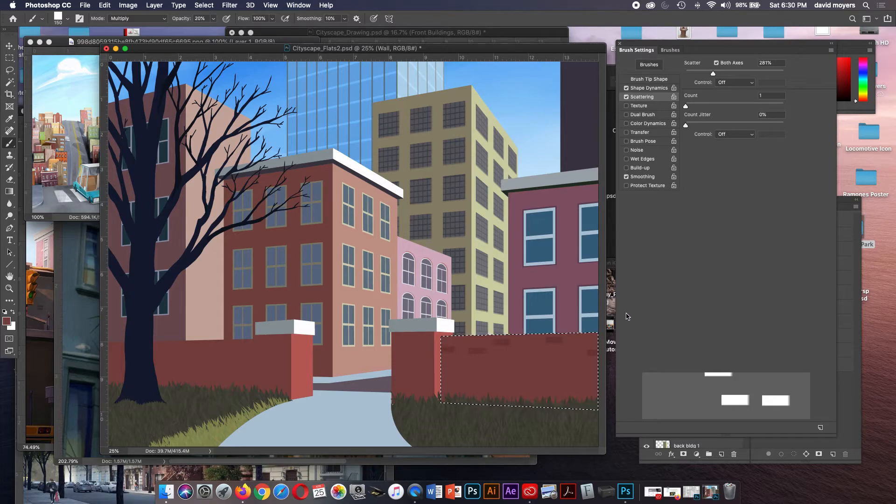
- Turn off Scattering, set the brush spacing to 290%, and paint bricks across the selected wall face, undoing the last overlapping stroke
click(626, 97)
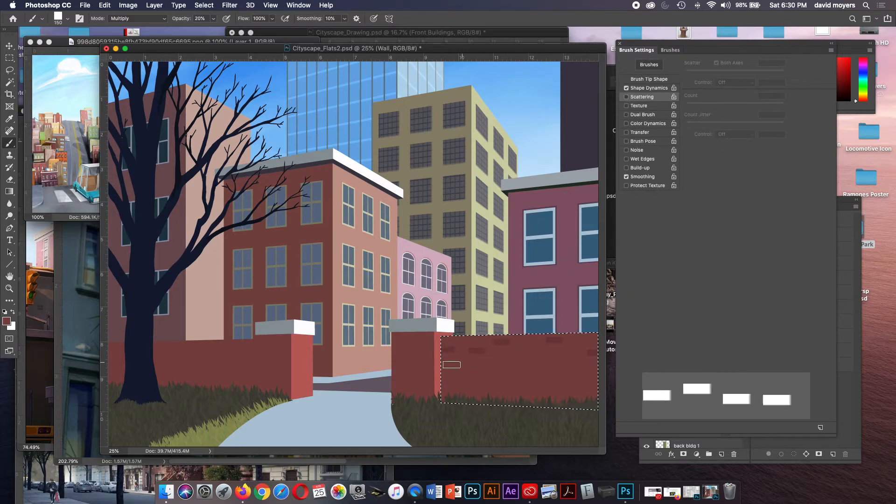
key(super+z)
click(655, 79)
drag(759, 353, 763, 353)
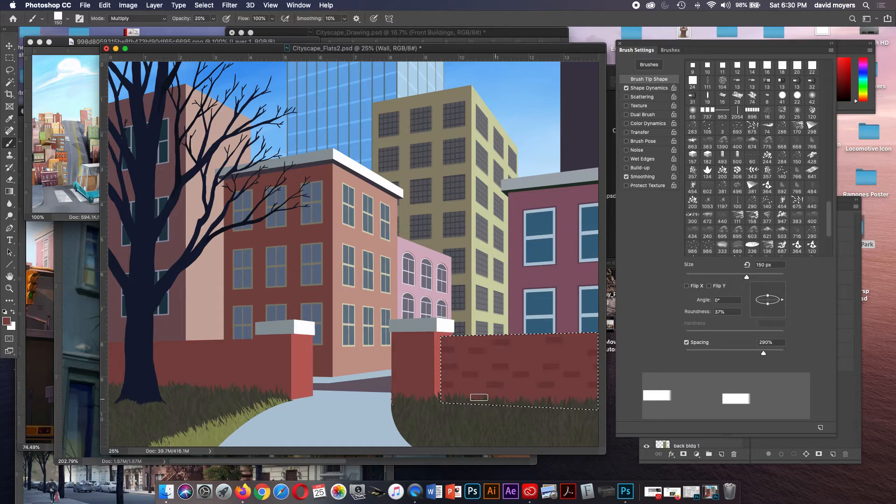
drag(464, 393, 512, 395)
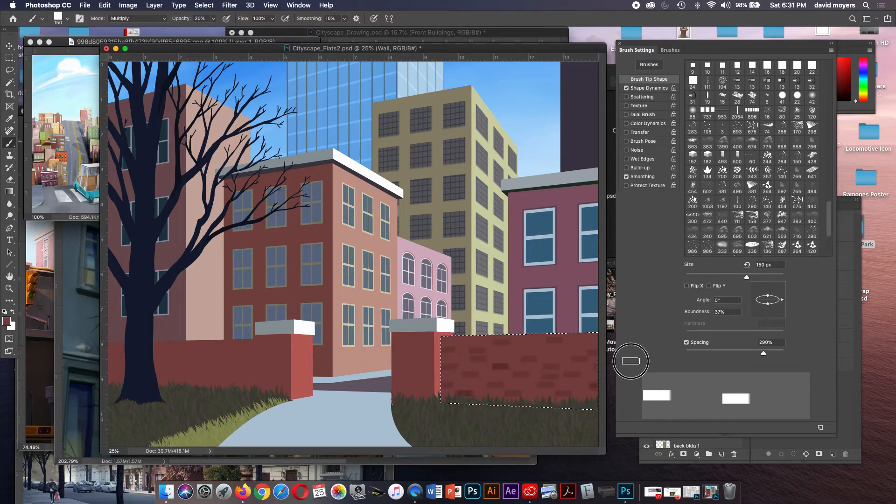
key(super+z)
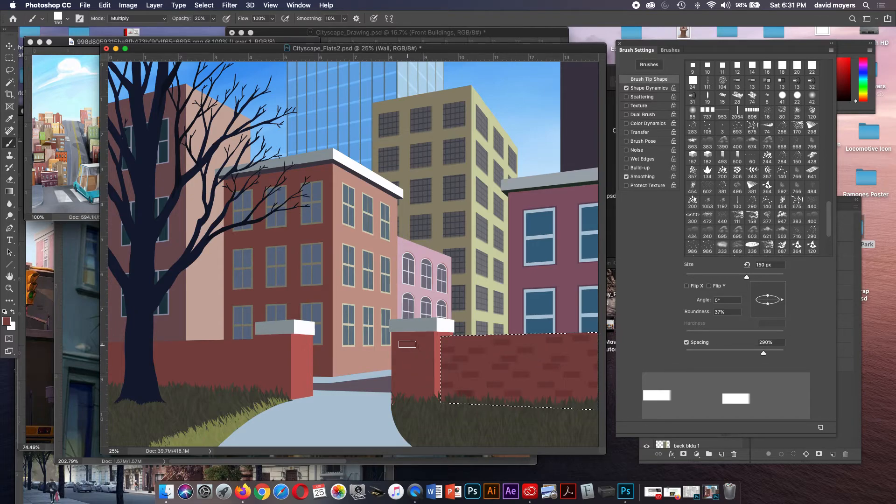
- Select the shaded front face of the pillar beside the bricked wall and paint bricks across it
key(w)
click(422, 366)
key(b)
click(400, 339)
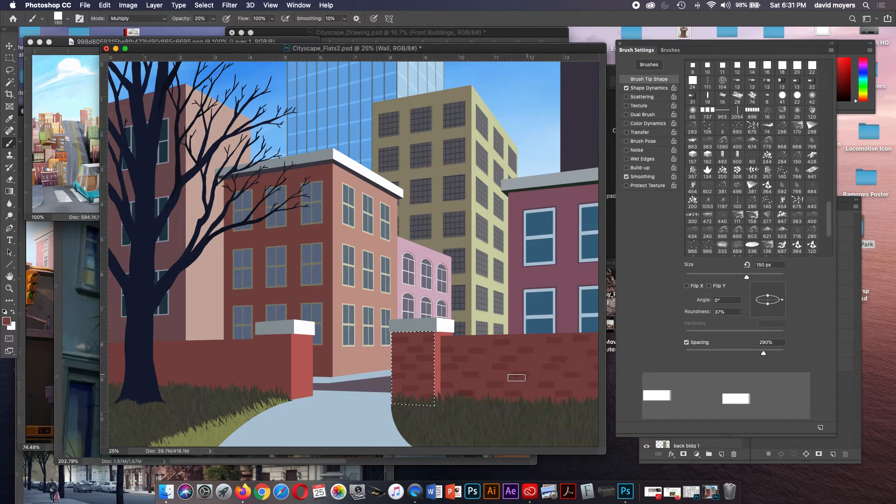
- Select the pillar's narrow lit side face and sample the dark red of the adjoining wall for the brush
key(w)
click(437, 362)
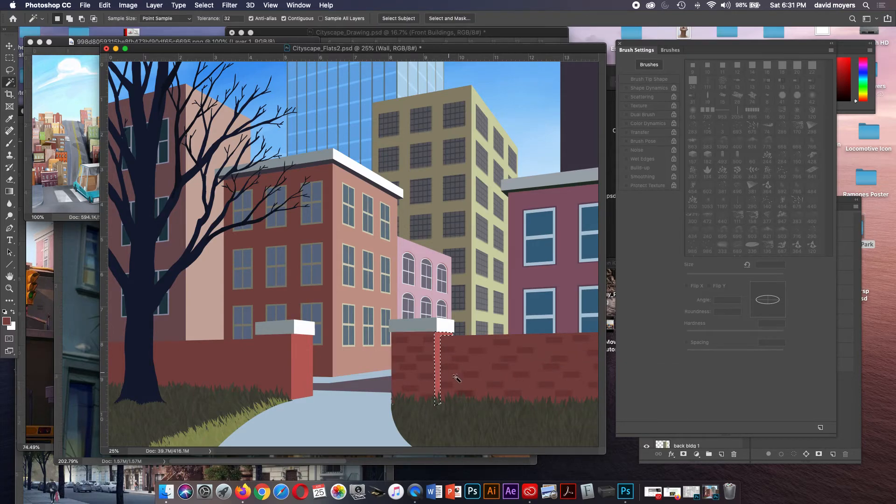
key(i)
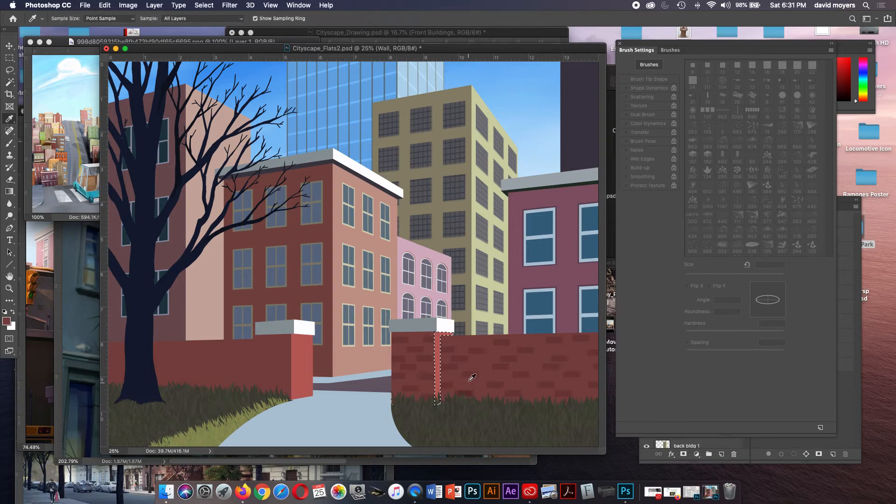
click(465, 346)
key(b)
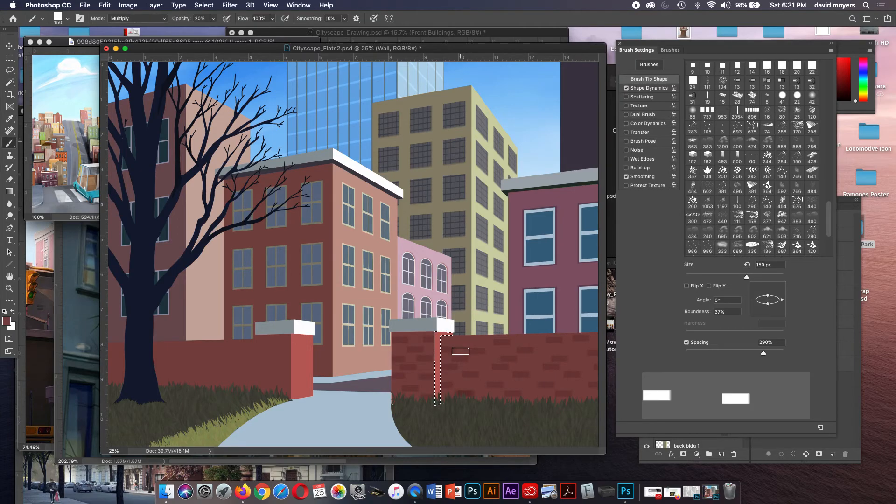
- Set the brush to Normal mode at 34% opacity and rotate its tip to a 10° angle
click(149, 19)
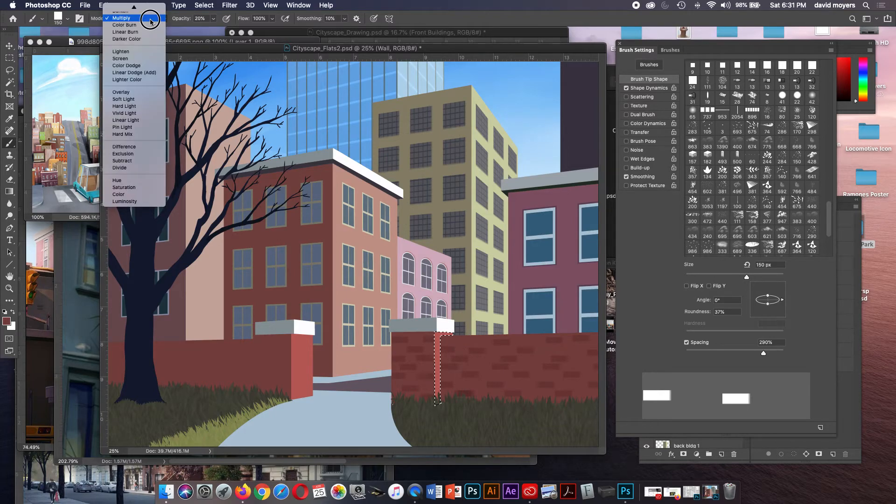
click(146, 11)
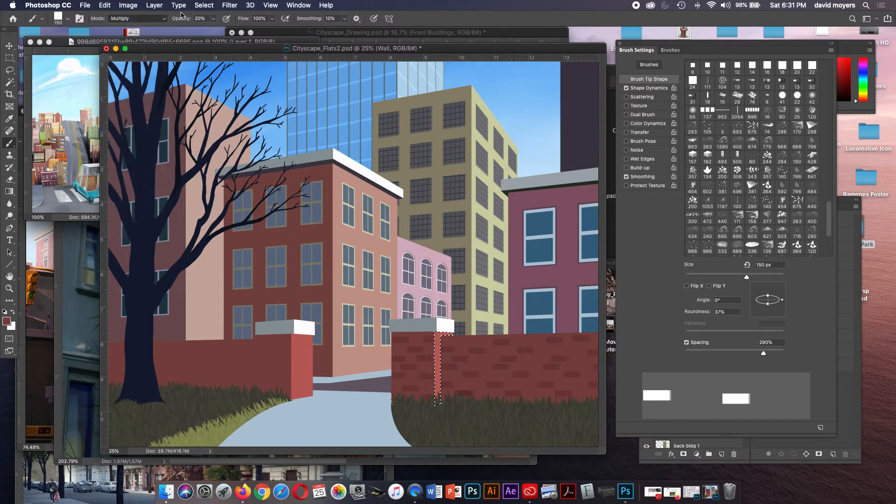
click(213, 21)
drag(218, 30, 218, 30)
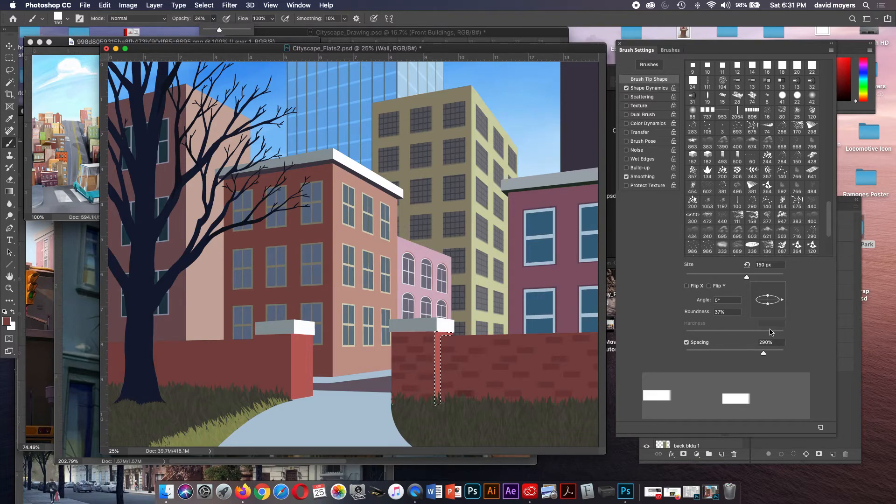
drag(777, 305, 782, 297)
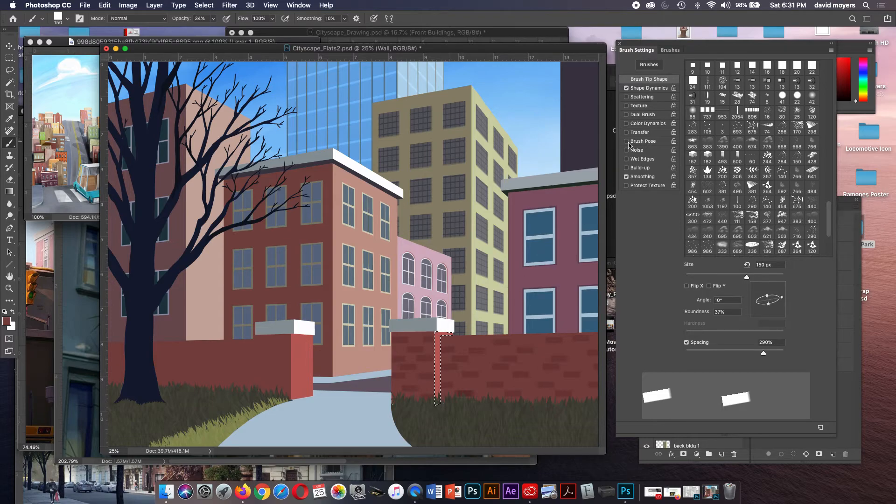
- Try scattered brick strokes on the pillar's narrow side face, undo them, and turn Scattering back off
click(626, 97)
drag(440, 335, 446, 419)
key(super+z)
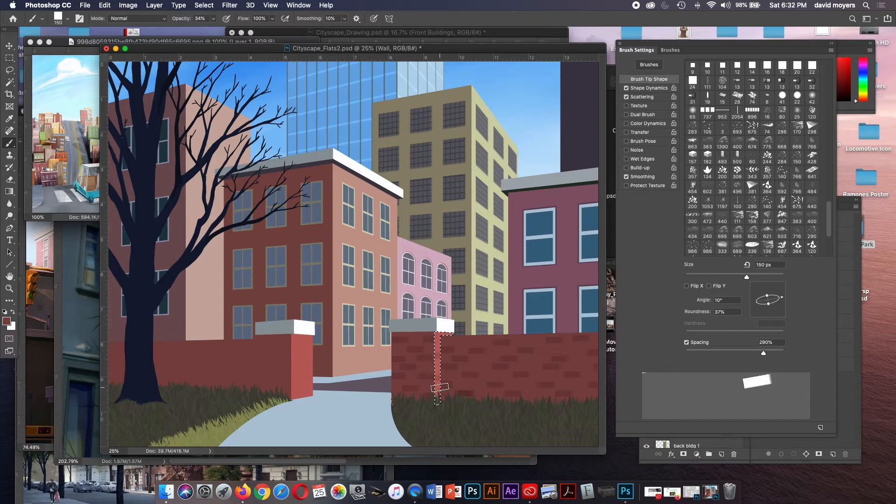
click(429, 344)
key(super+z)
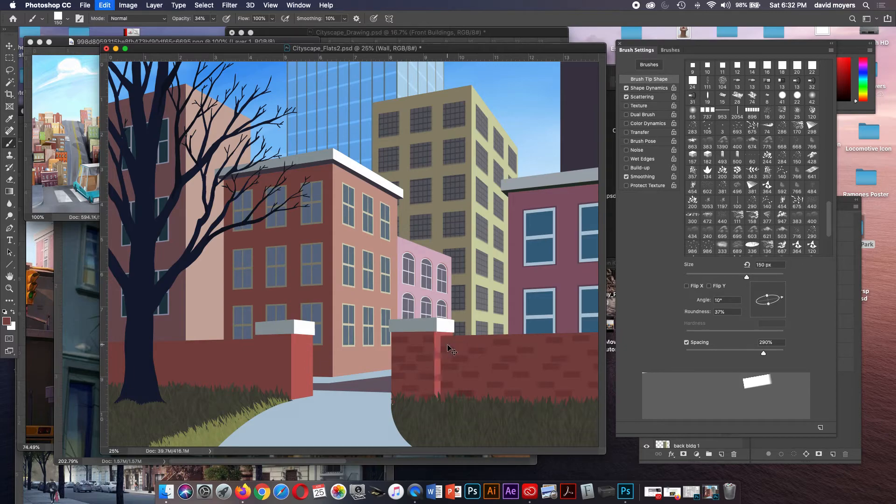
click(627, 98)
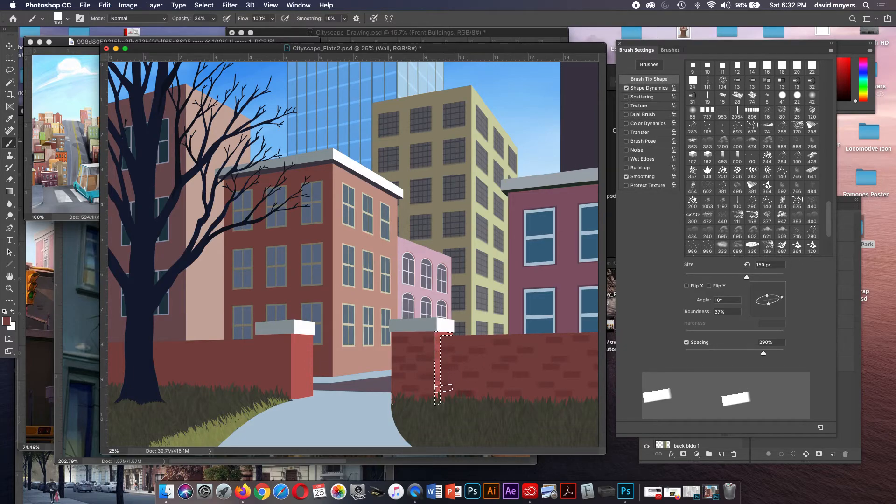
- Deselect the pillar face, sample the red building's shaded wall colour, and set the brush to Multiply at 19% opacity
key(super+d)
alt+click(300, 286)
click(153, 19)
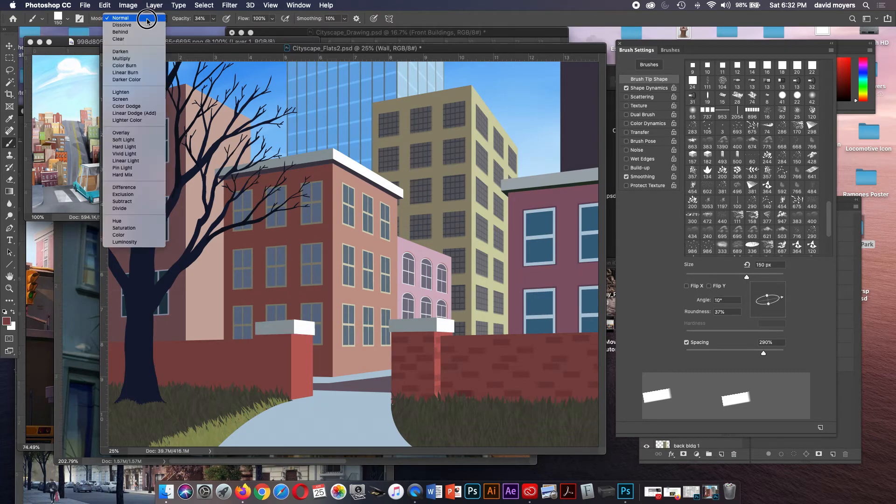
click(141, 58)
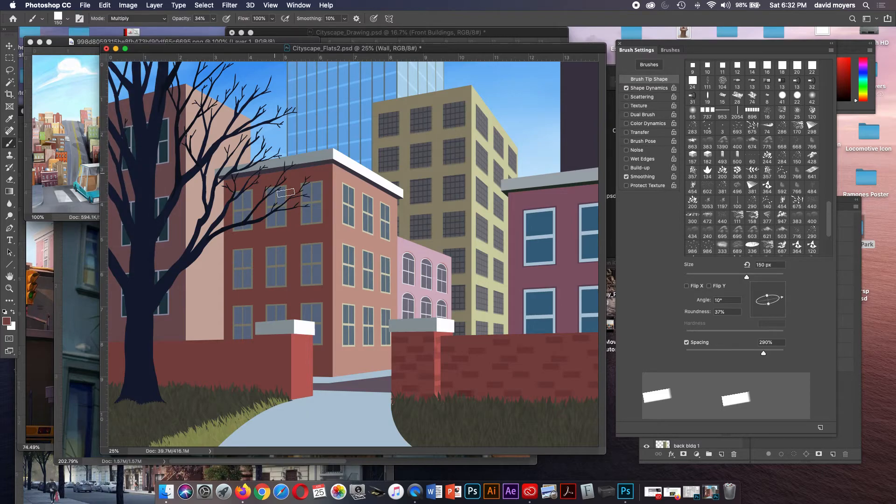
click(212, 19)
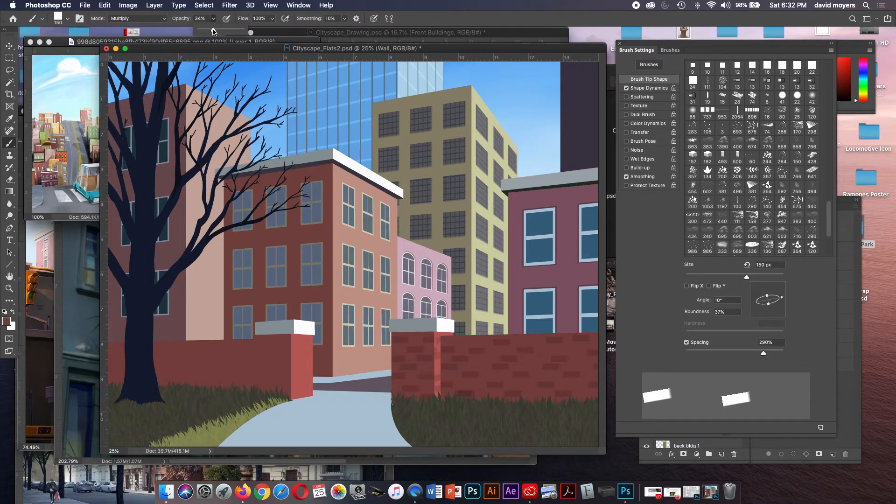
drag(213, 32, 207, 32)
- Reset the brush angle to 0°, reduce its size to 90 px, and turn Scattering on
click(783, 301)
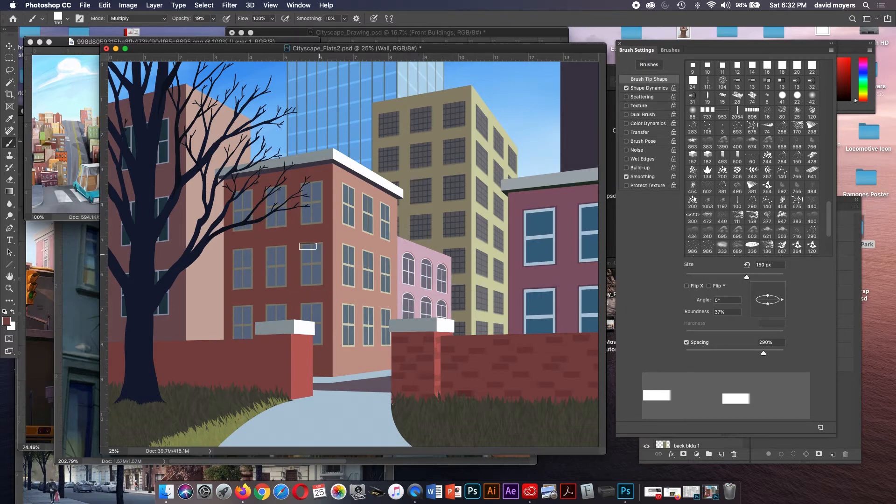
key(bracketleft)
key(bracketleft)
key(bracketleft)
click(627, 97)
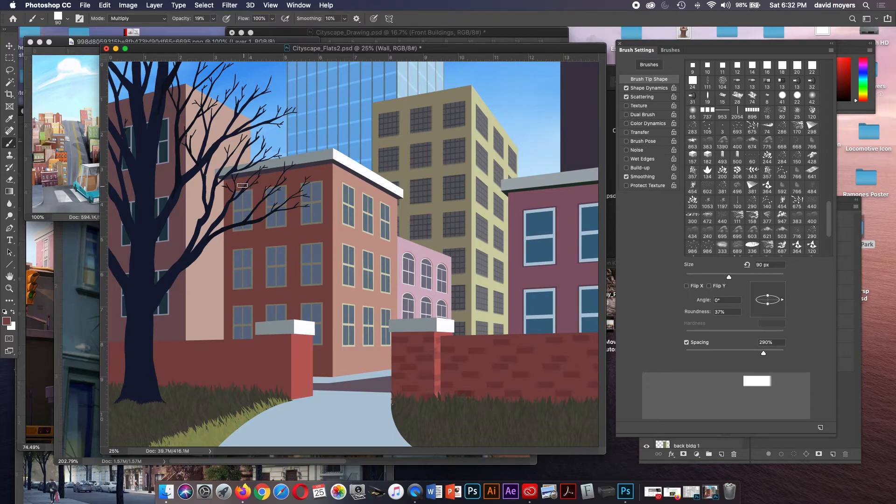
- Undo the test brick stroke made on the Wall layer and make the Front Bldgs layer active
click(254, 344)
key(super+z)
click(845, 204)
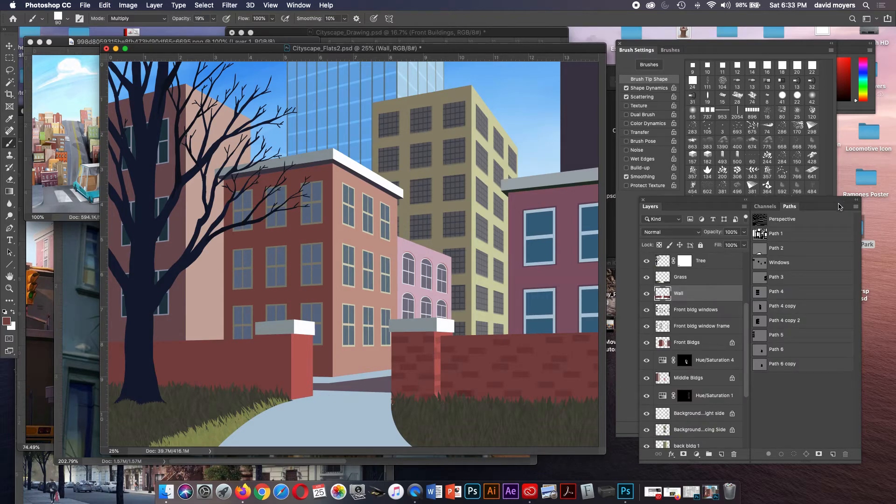
click(695, 345)
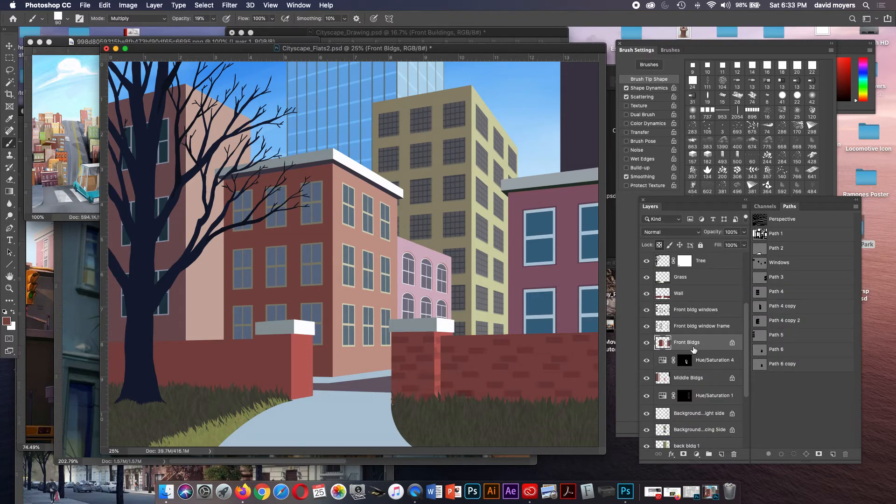
- Select the red building's shaded front face and paint scattered bricks between its windows
key(w)
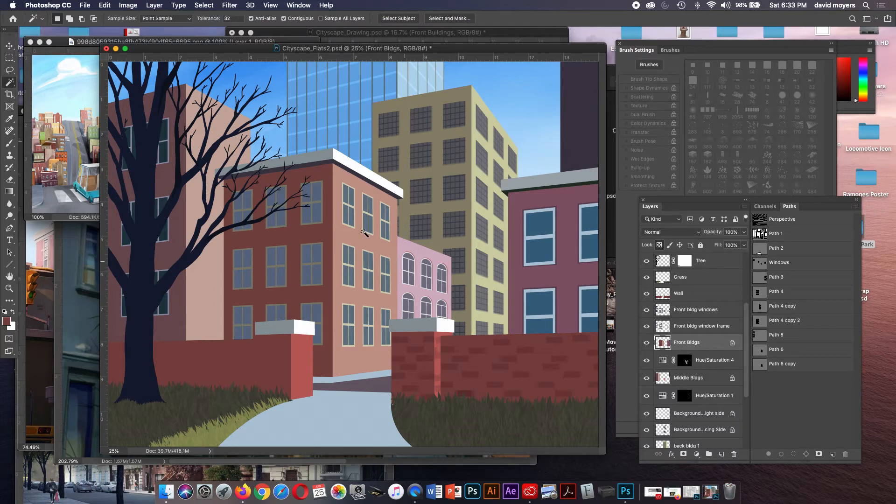
click(327, 184)
key(b)
mouse_move(239, 187)
mouse_down()
mouse_move(252, 356)
mouse_move(291, 183)
mouse_move(305, 208)
mouse_move(316, 350)
mouse_move(321, 300)
mouse_move(306, 184)
mouse_move(269, 277)
mouse_move(247, 186)
mouse_move(236, 278)
mouse_move(241, 201)
mouse_move(263, 268)
mouse_move(293, 199)
mouse_move(302, 278)
mouse_move(312, 201)
mouse_move(315, 292)
mouse_move(301, 306)
mouse_up()
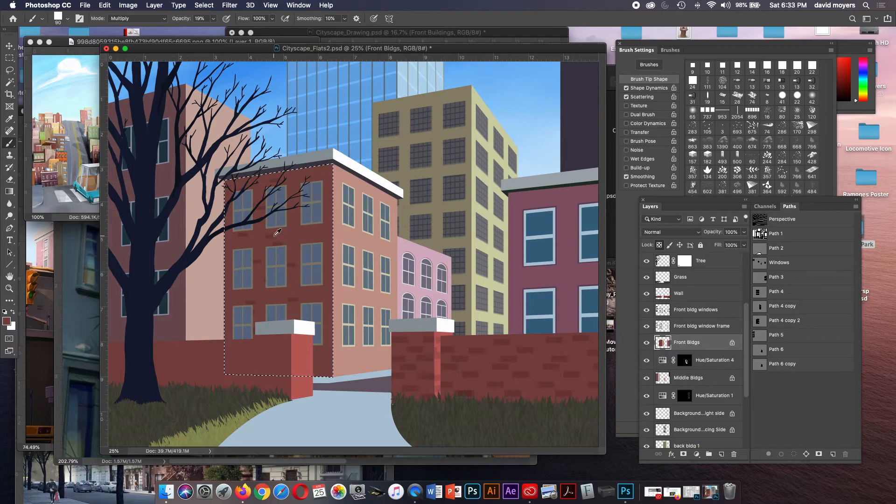
- Set the brush to Normal mode at 100% opacity with 113% spacing and paint more bricks over the building's shaded face
click(148, 18)
click(148, 7)
key(0)
key(super+c)
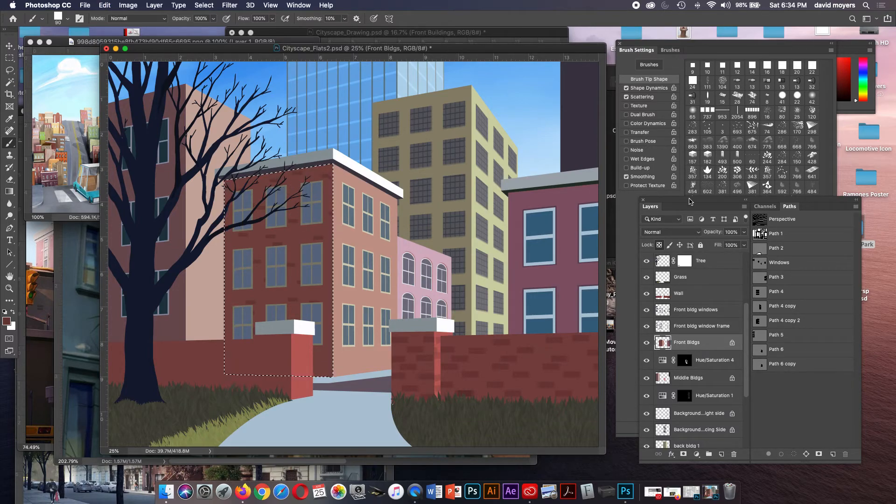
click(669, 53)
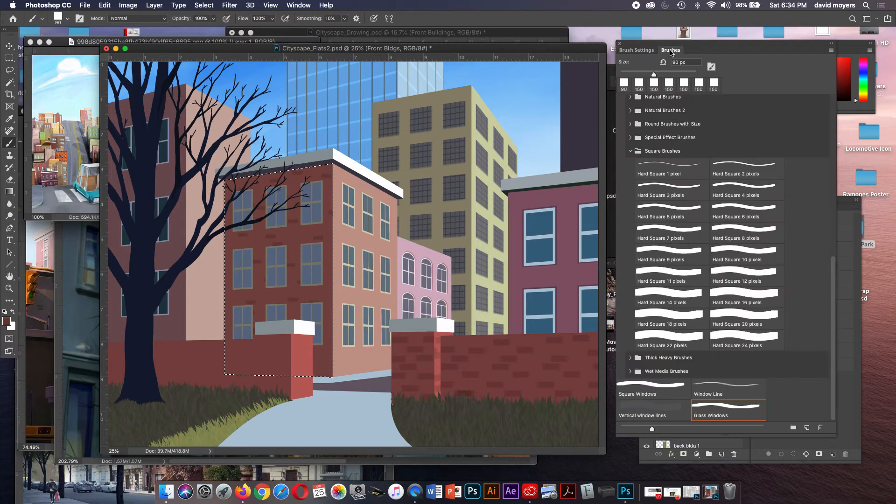
click(644, 51)
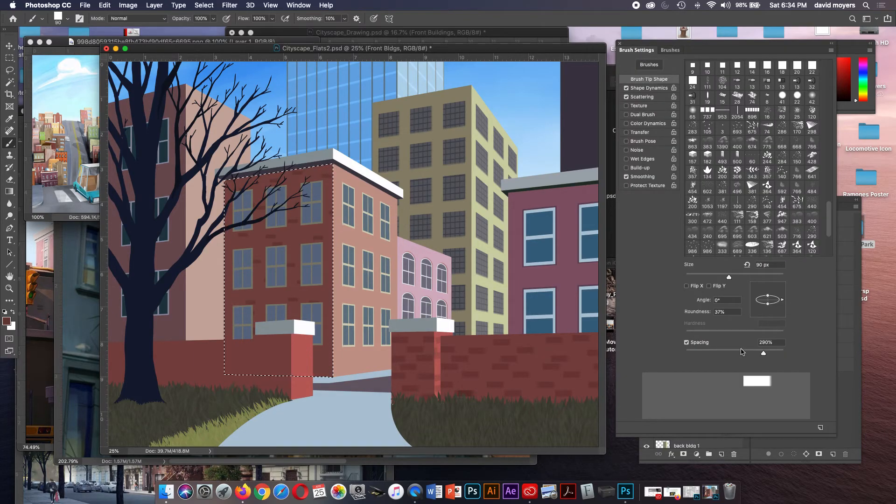
drag(763, 354, 738, 355)
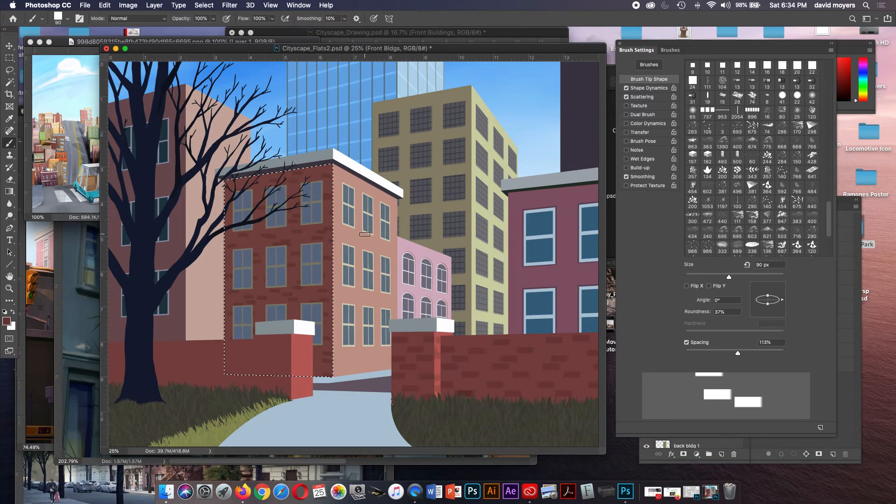
- Select the building's lit side face, try a brick stroke on it at full opacity, and undo the stroke
key(w)
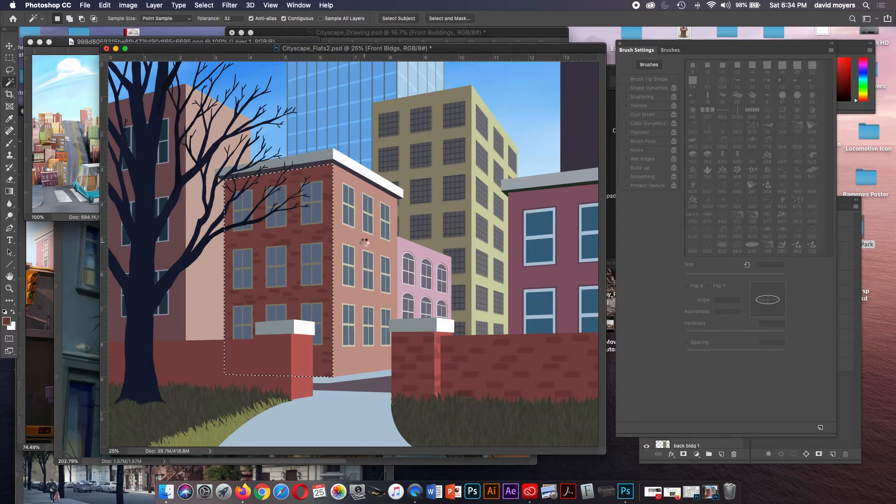
click(362, 243)
key(b)
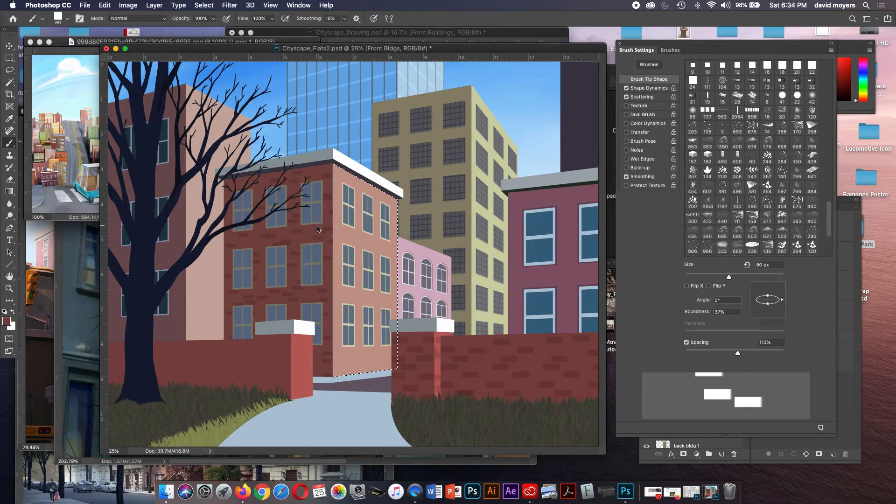
drag(353, 214, 353, 310)
key(super+z)
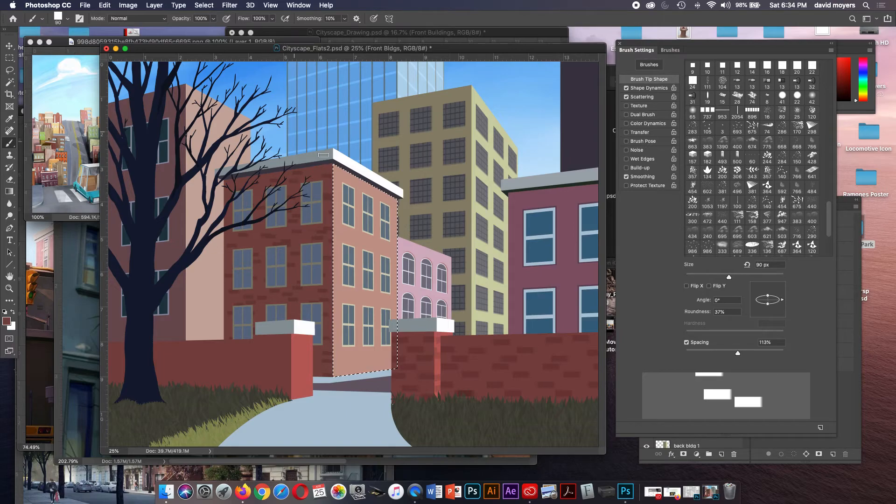
- Lower the brush opacity to 22%, rotate the tip to -11°, and paint perspective-aligned bricks across the lit side face
drag(214, 18, 180, 29)
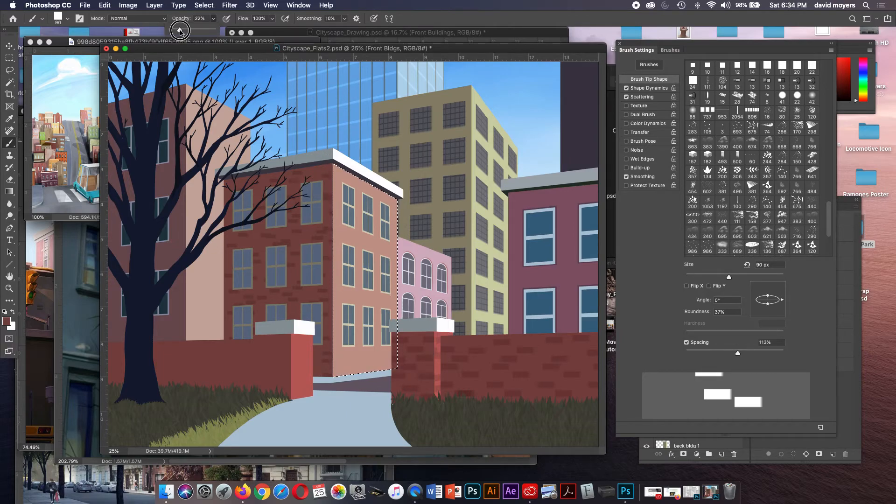
drag(352, 188, 356, 275)
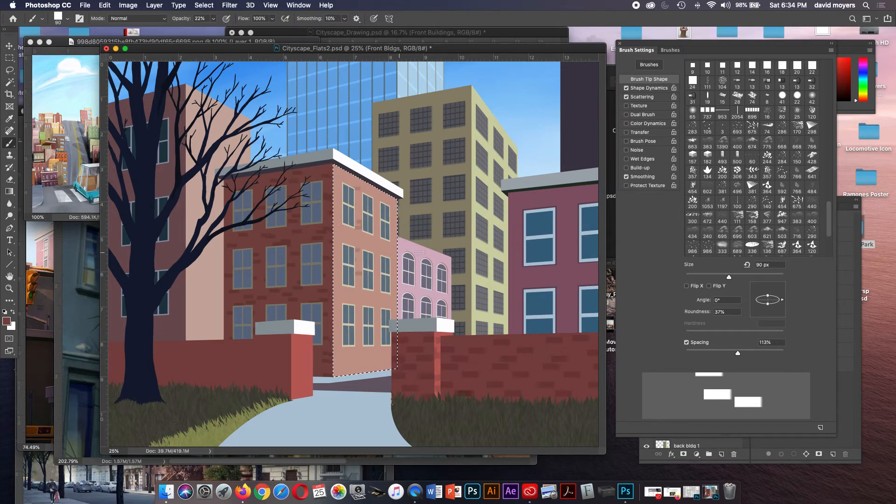
drag(782, 299, 782, 302)
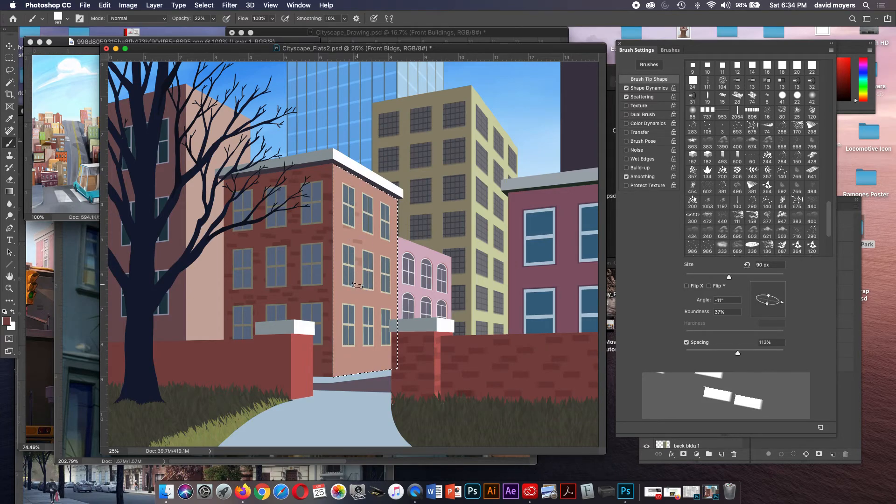
key(super+z)
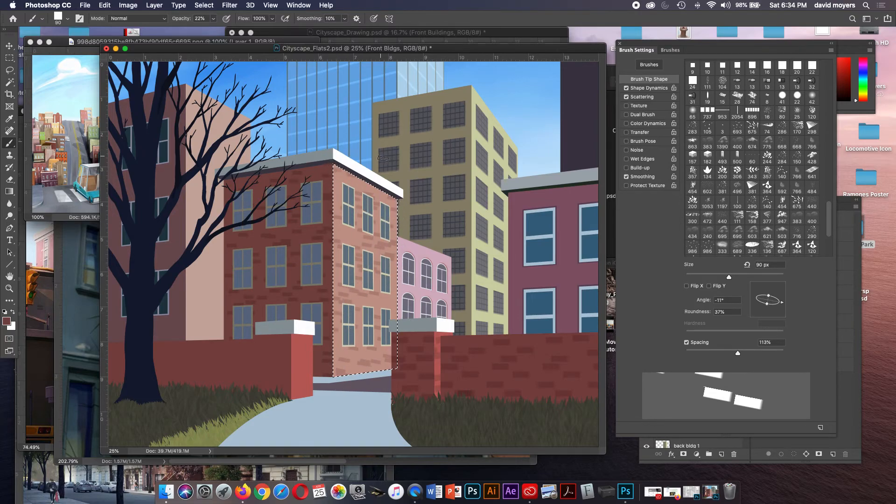
- Finish the lit side face's bricks with the brush tip at -4° and the opacity raised to 100%, and clear the selection
drag(781, 306, 782, 301)
mouse_move(348, 373)
mouse_down()
mouse_move(341, 163)
mouse_move(376, 326)
mouse_move(394, 355)
mouse_up()
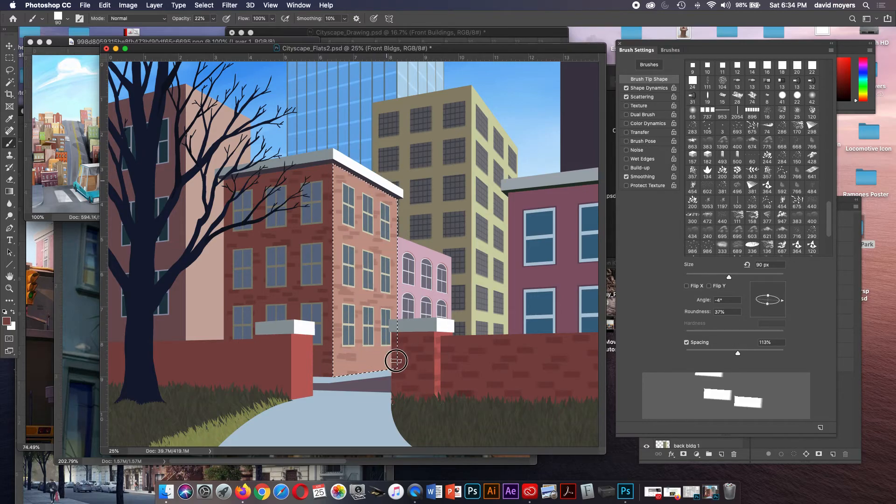
alt+click(360, 229)
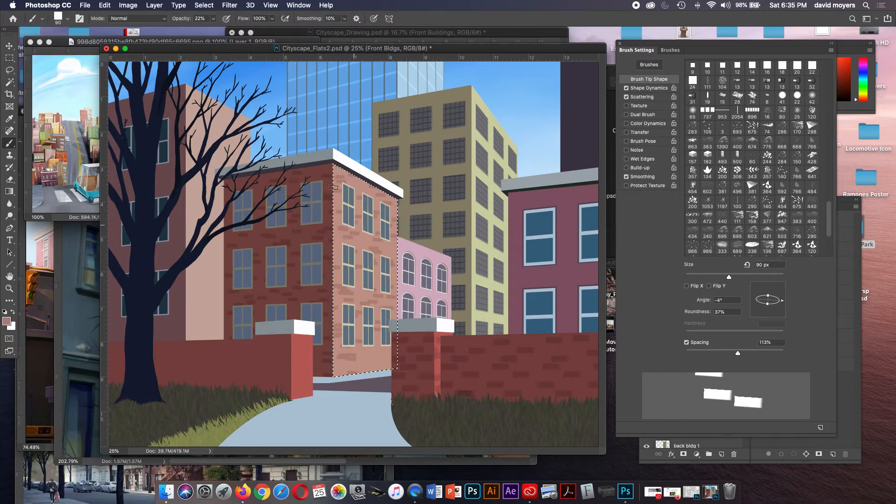
key(0)
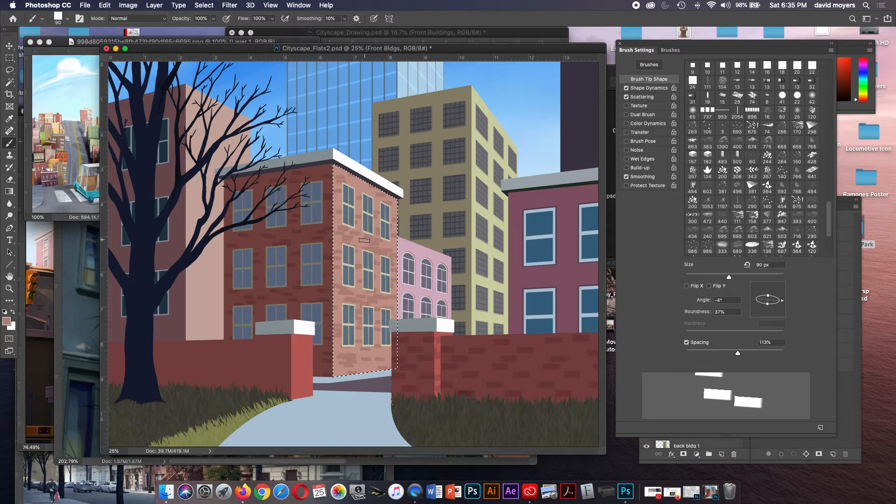
alt+click(393, 239)
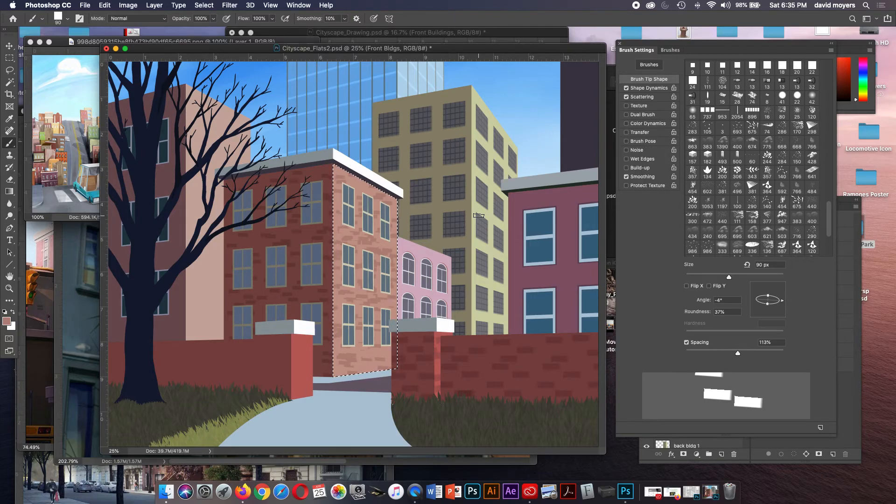
key(super+d)
drag(555, 52, 536, 56)
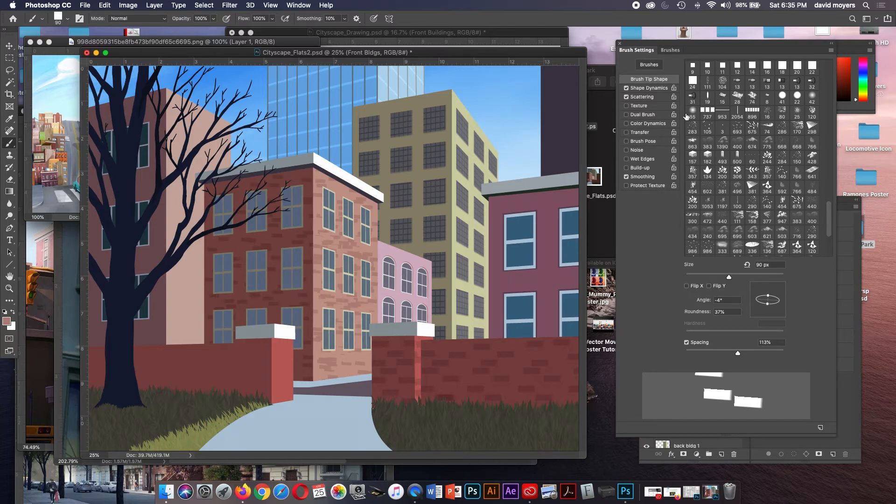
- Switch to the Hard Round brush from the General Brushes set
click(669, 50)
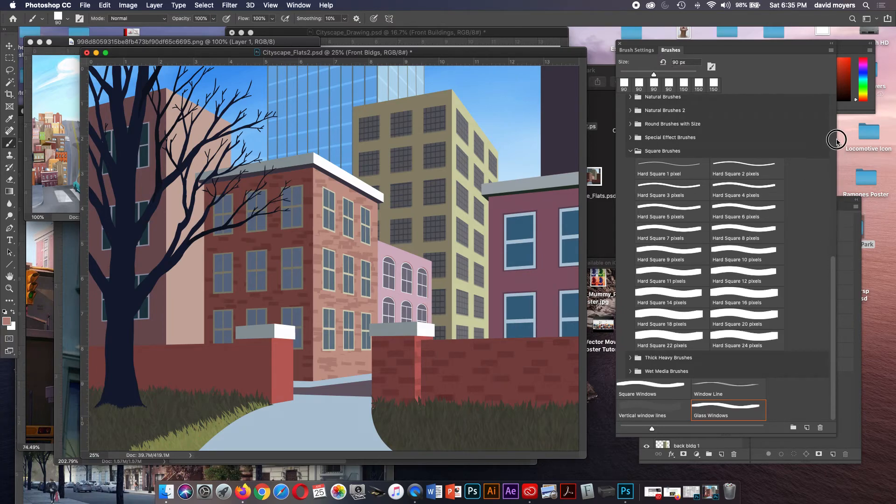
scroll(836, 140, up, 15)
click(743, 125)
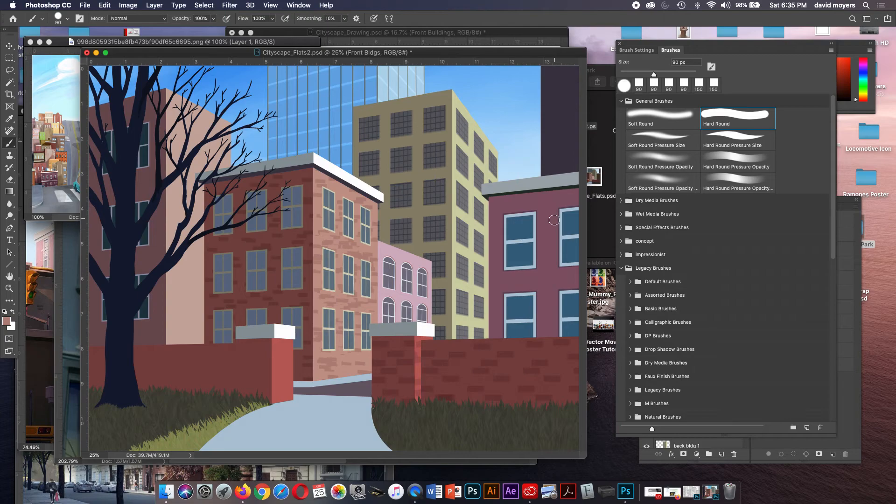
- Make the Front bldg windows layer active and lock its transparent pixels
click(843, 202)
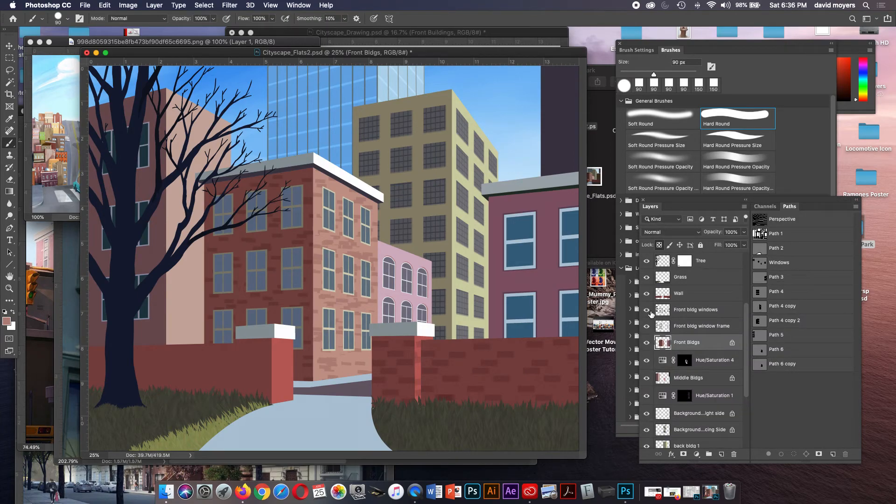
click(646, 310)
click(646, 310)
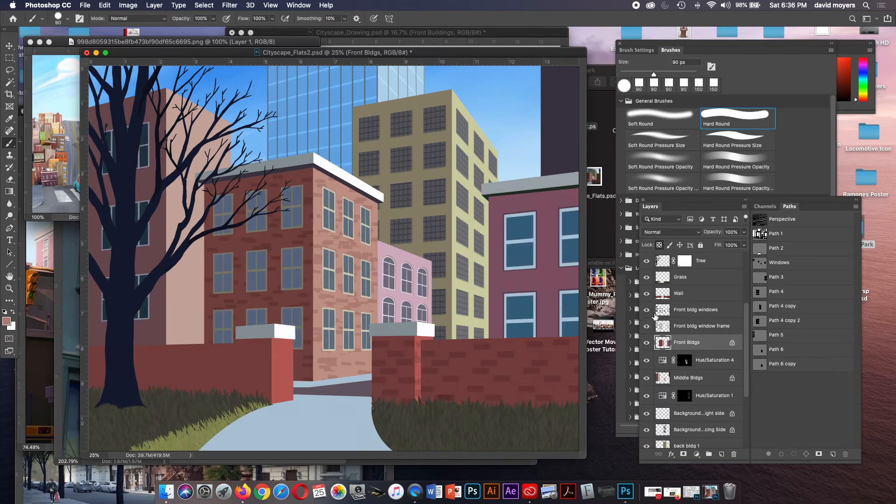
click(686, 312)
click(658, 246)
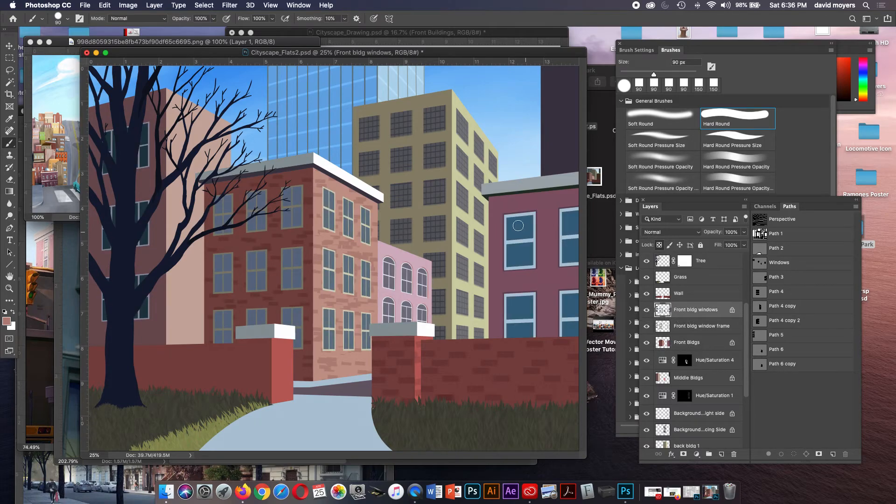
- Shrink the boston_tips_apt_render_1.jpg reference to 66.7% and rearrange the reference images so their painted windows can be compared with the cityscape
click(74, 324)
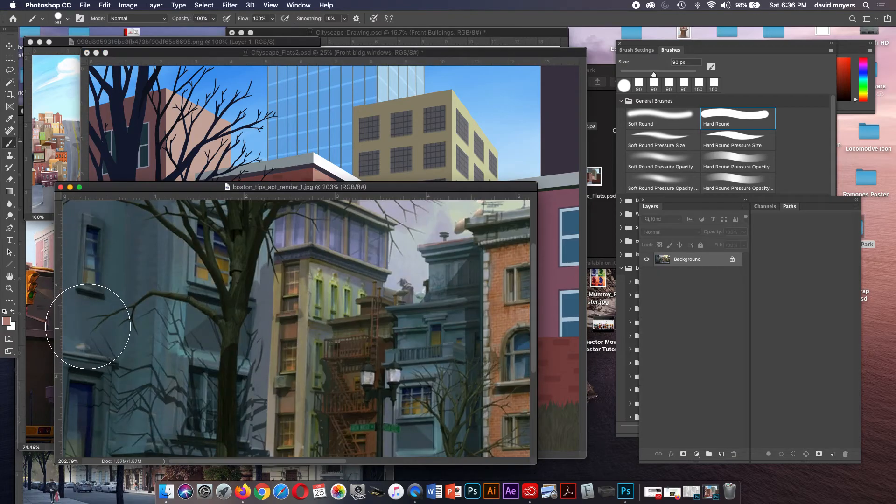
key(super+minus)
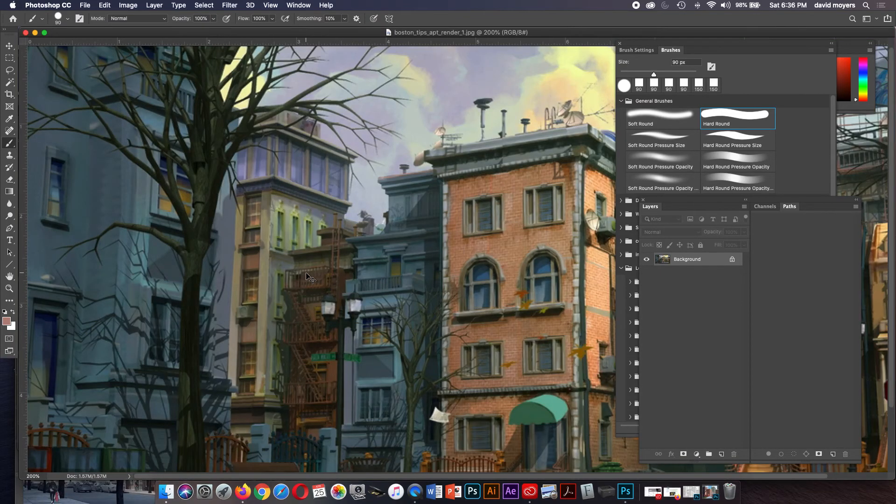
key(super+minus)
key(super+minus)
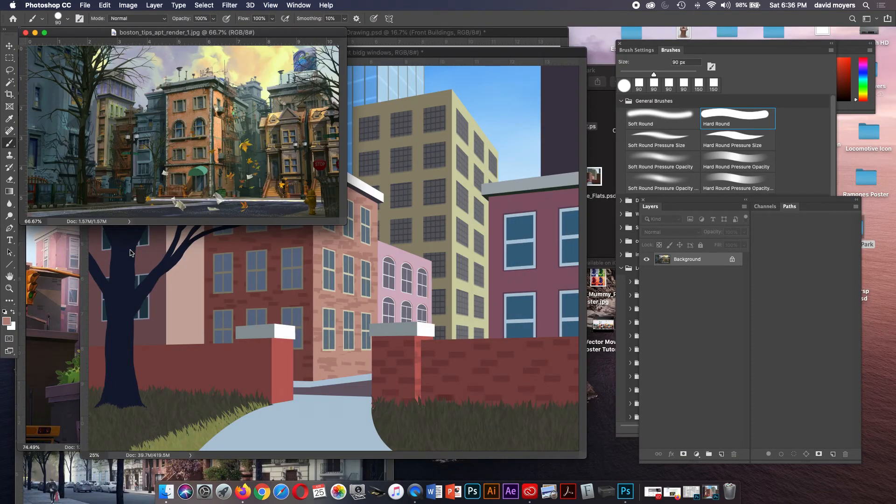
click(64, 368)
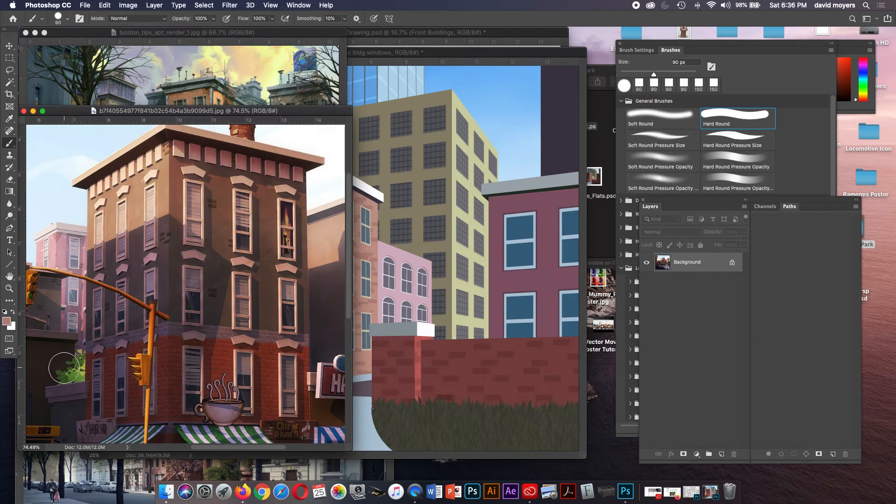
click(123, 468)
drag(104, 287, 96, 344)
drag(135, 111, 104, 284)
drag(195, 35, 159, 120)
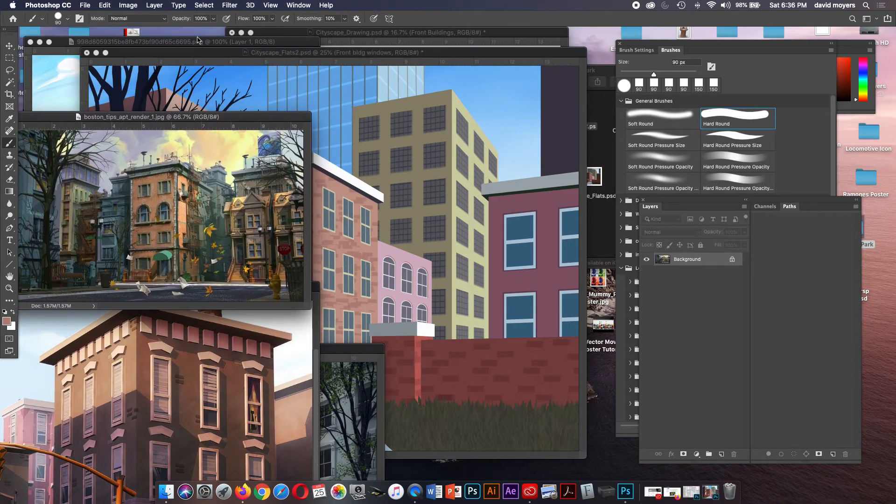
- Sample a muted blue-gray from the boston_tips_apt_render_1.jpg painting and return to the Cityscape_Flats2 document
click(198, 41)
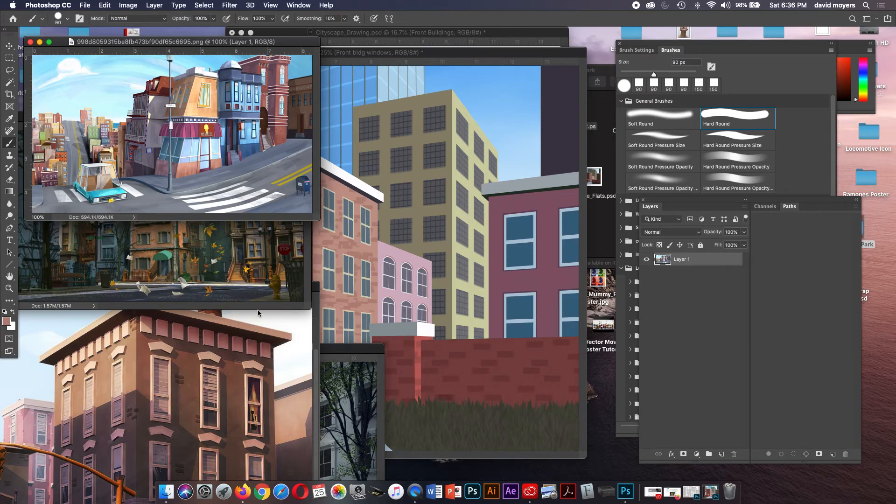
click(278, 280)
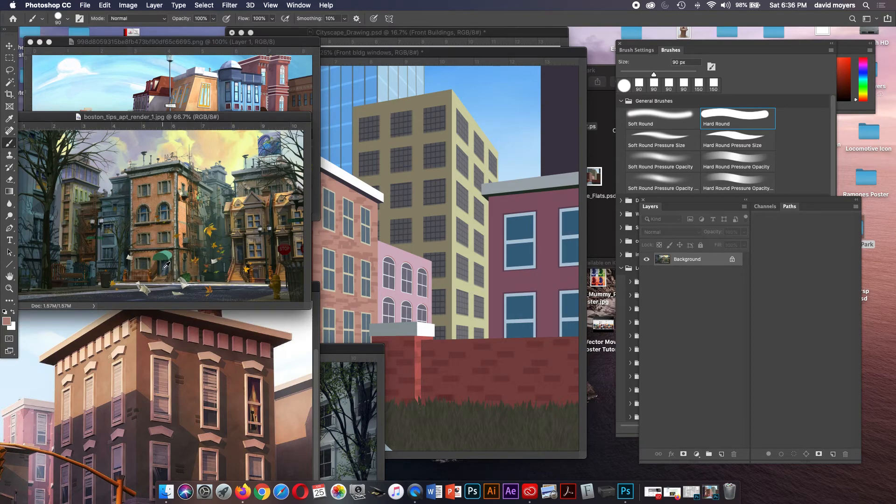
click(164, 268)
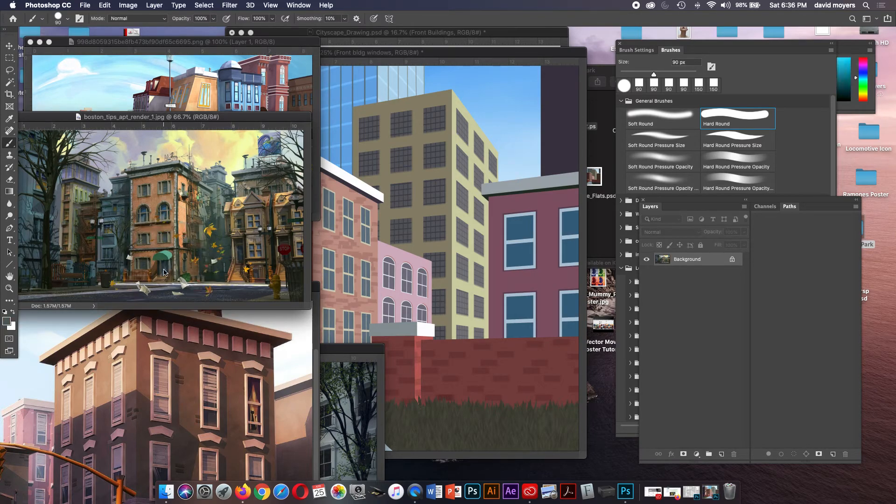
click(36, 180)
click(525, 237)
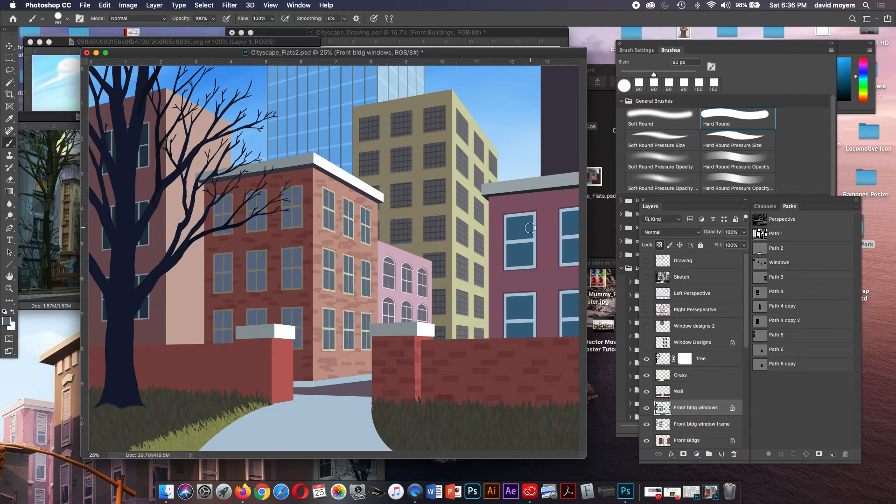
drag(529, 219, 529, 228)
key(super+z)
drag(512, 213, 510, 277)
key(super+z)
drag(509, 214, 510, 278)
key(super+z)
- Paint muted blue-gray vertical strokes down the sides of the purple building's windows to suggest curtains
drag(511, 219, 504, 283)
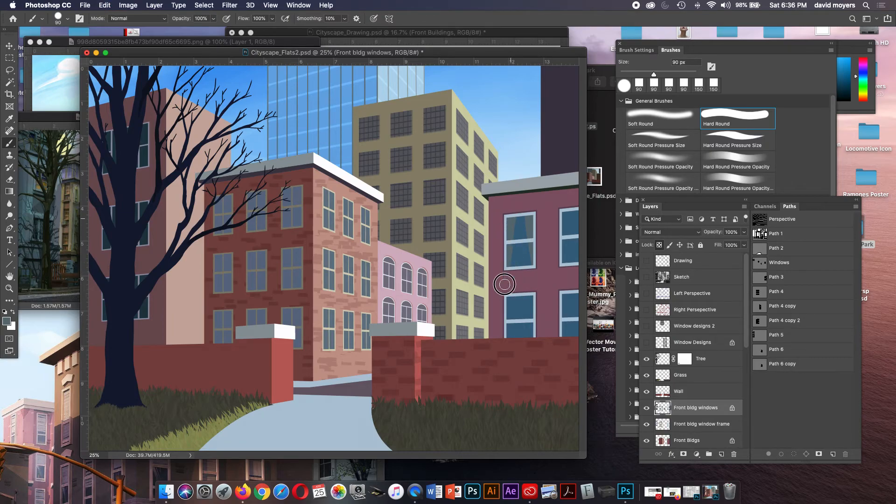
drag(511, 220, 511, 279)
drag(510, 298, 512, 346)
drag(524, 294, 533, 356)
key(super+z)
drag(528, 293, 535, 338)
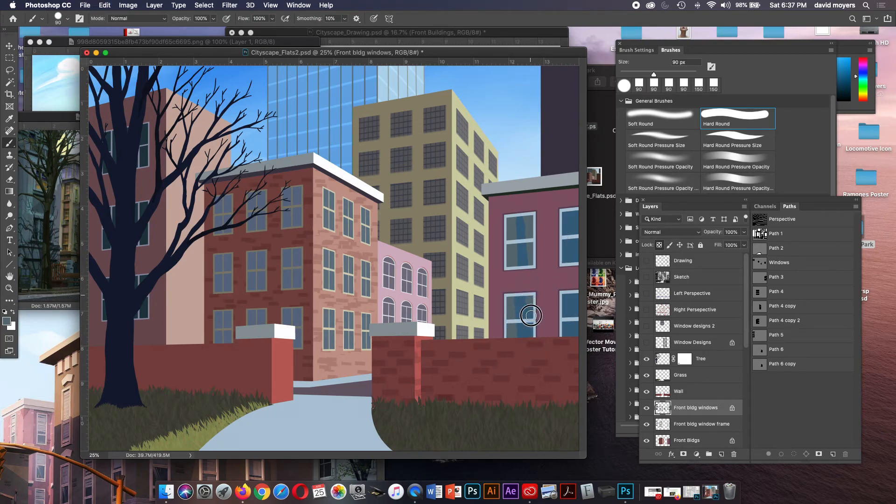
drag(564, 286, 561, 340)
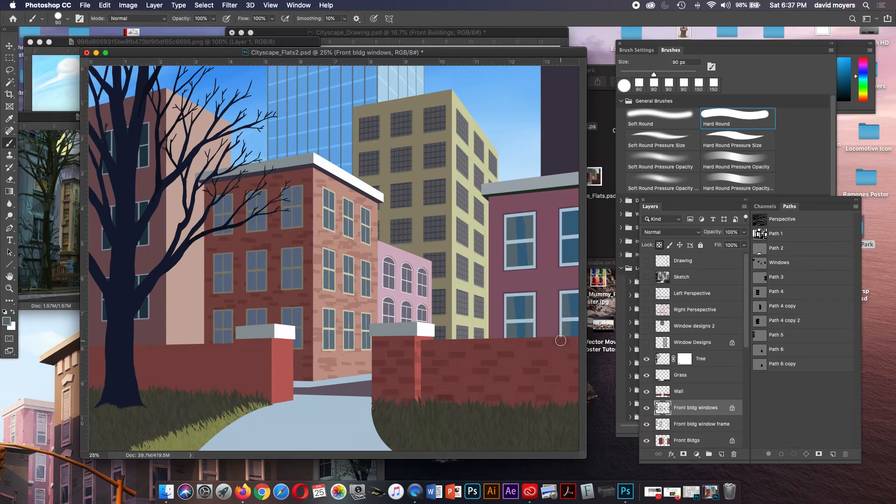
drag(564, 217, 564, 286)
- Set the brush to 60 px at 30% opacity and paint a dark vertical streak down the middle of the purple building's upper window
drag(520, 260, 523, 257)
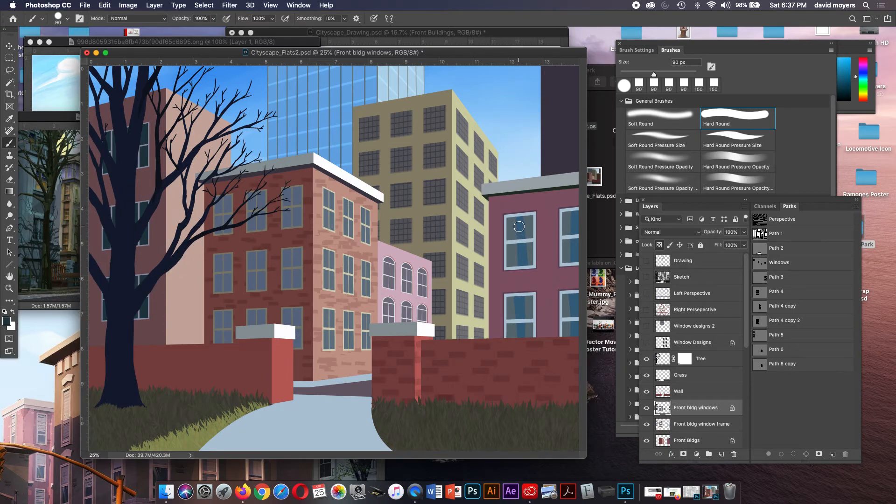
key(4)
key(3)
drag(519, 214, 524, 261)
key(super+z)
key(bracketleft)
key(bracketleft)
key(bracketleft)
drag(517, 218, 524, 263)
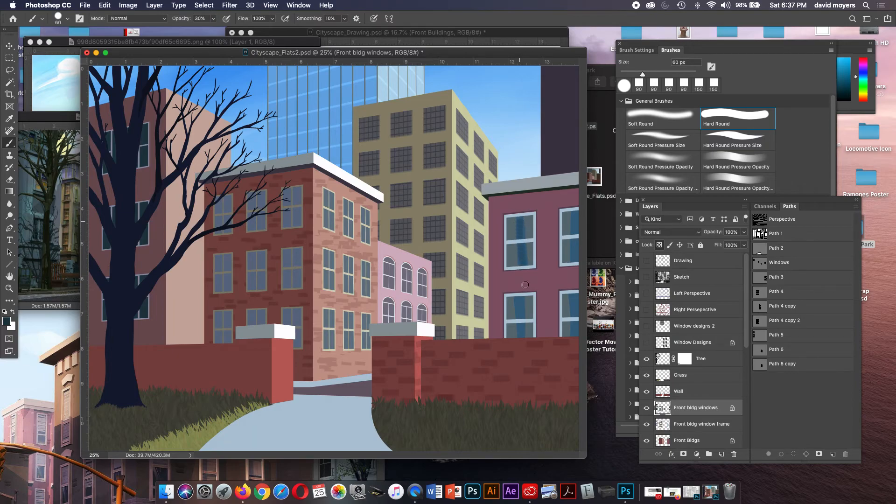
- Deepen the upper window's dark center and add matching streaks to the purple building's other windows
alt+click(520, 232)
drag(521, 224, 522, 284)
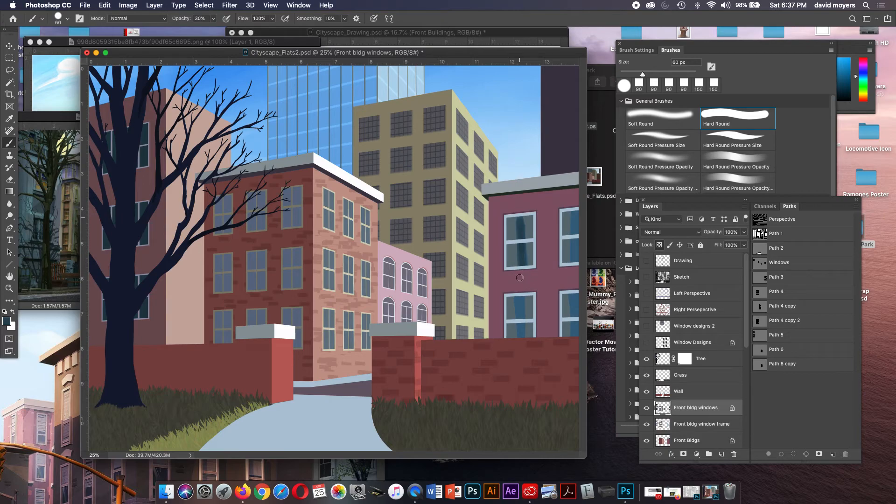
drag(516, 296, 519, 335)
alt+click(573, 292)
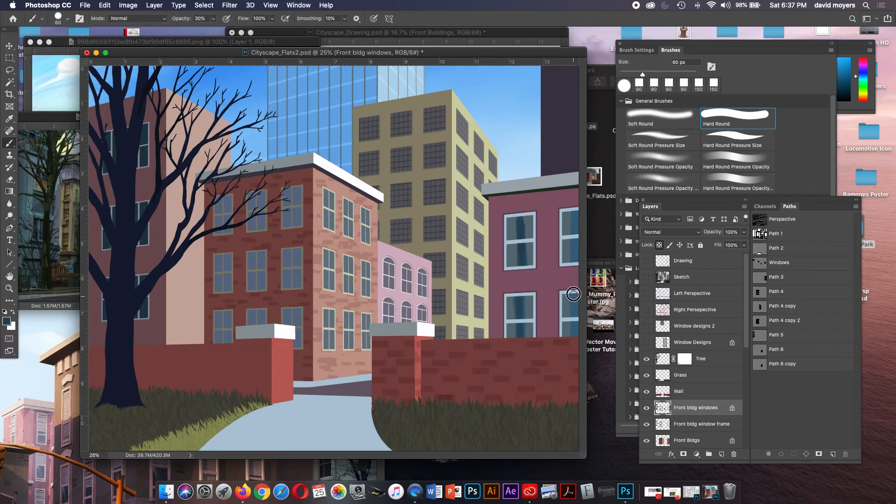
drag(574, 223, 573, 228)
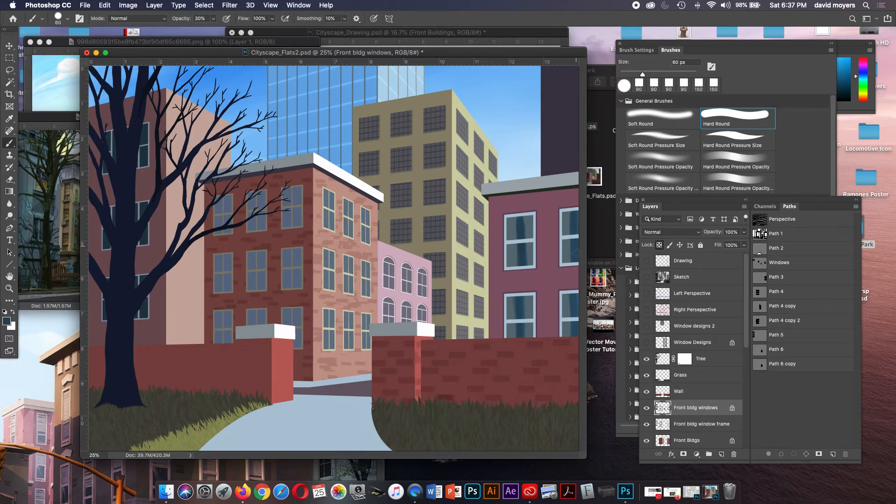
- Sample a dark window color, set the brush to 30 px at 50% opacity, and darken the top-row windows on the red building's shaded face
alt+click(534, 211)
key(bracketleft)
key(bracketleft)
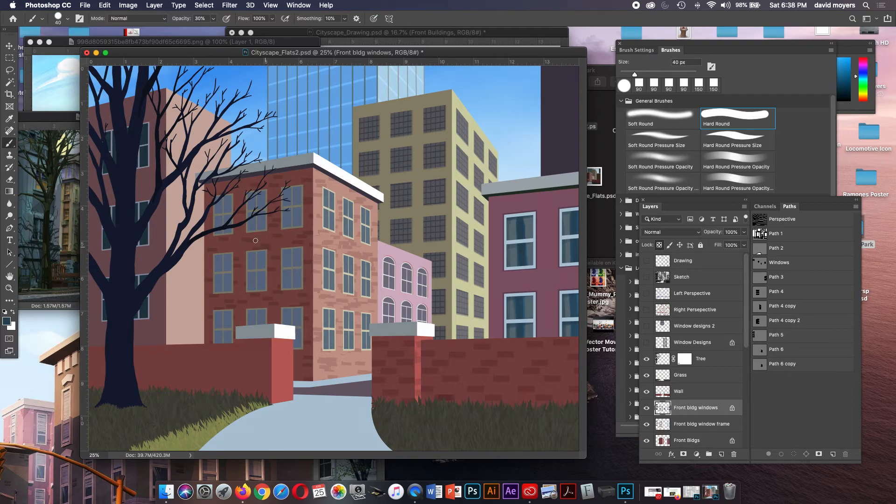
alt+click(143, 240)
key(bracketleft)
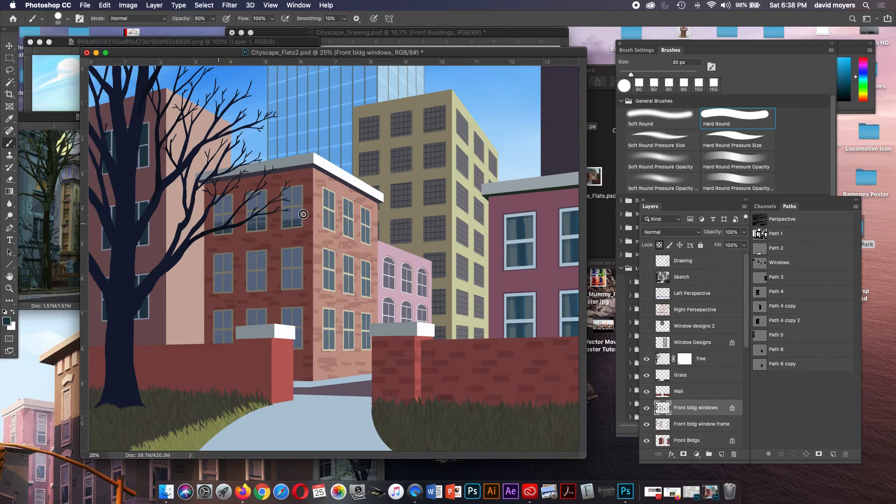
drag(211, 219, 303, 210)
drag(213, 214, 314, 202)
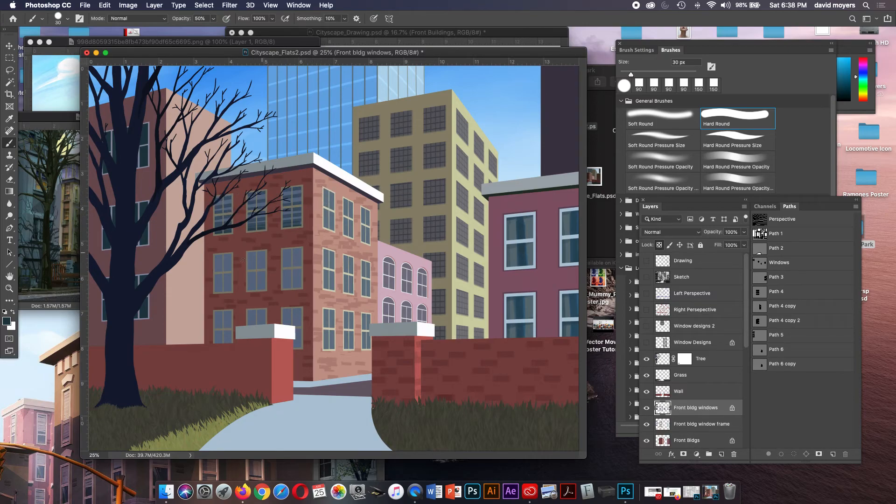
- Paint dark bands across the middle-row windows of the red building's shaded face, resampling the dark blue from nearby windows
drag(221, 289, 322, 280)
mouse_move(212, 283)
mouse_down()
mouse_move(236, 275)
mouse_move(219, 261)
mouse_move(261, 260)
mouse_move(265, 278)
mouse_move(246, 289)
mouse_move(271, 290)
mouse_move(246, 287)
mouse_move(271, 286)
mouse_move(246, 283)
mouse_move(264, 279)
mouse_up()
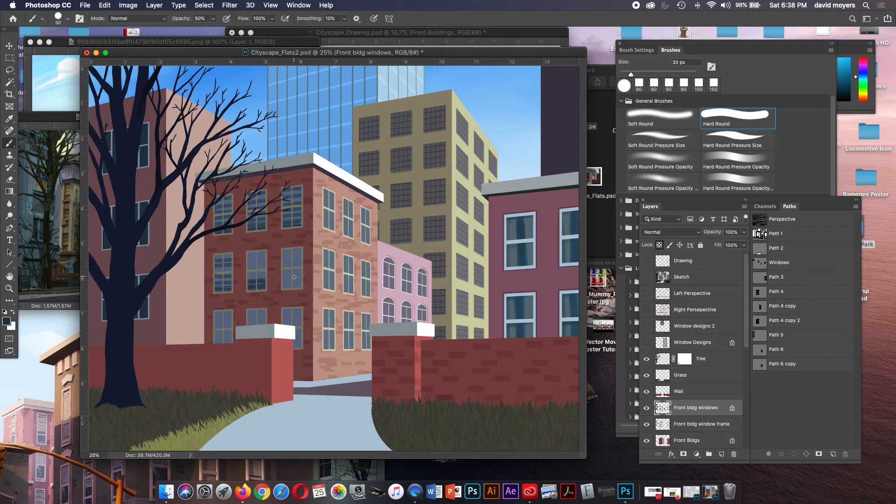
alt+click(229, 265)
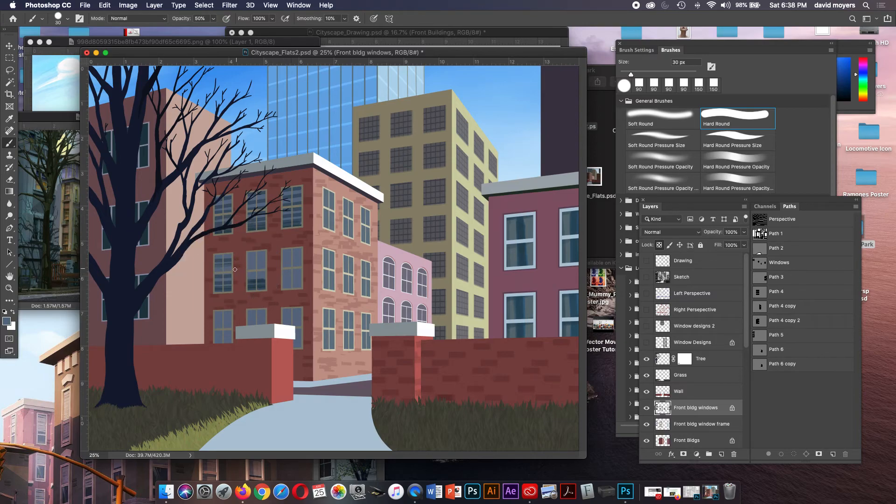
alt+click(228, 261)
alt+click(164, 309)
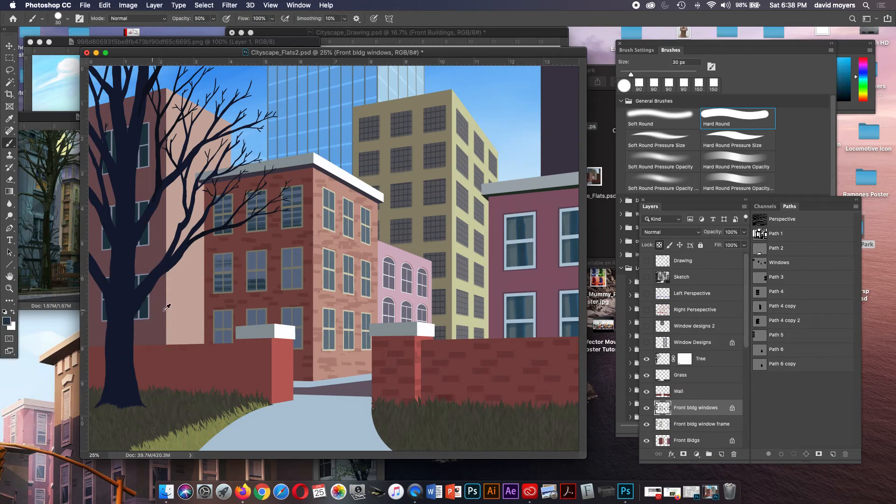
mouse_move(281, 278)
mouse_down()
mouse_move(301, 278)
mouse_move(302, 286)
mouse_move(288, 280)
mouse_move(302, 274)
mouse_move(282, 287)
mouse_move(303, 274)
mouse_up()
mouse_move(256, 256)
mouse_down()
mouse_move(243, 257)
mouse_move(261, 254)
mouse_up()
- Set the brush to 15 px and paint thin dark strokes in the middle- and top-row windows of the red building's shaded face
key(bracketleft)
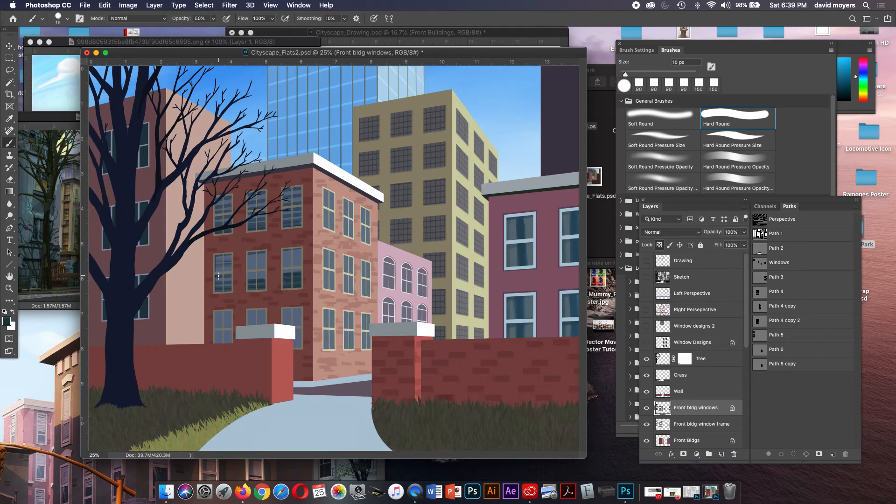
key(z)
click(279, 285)
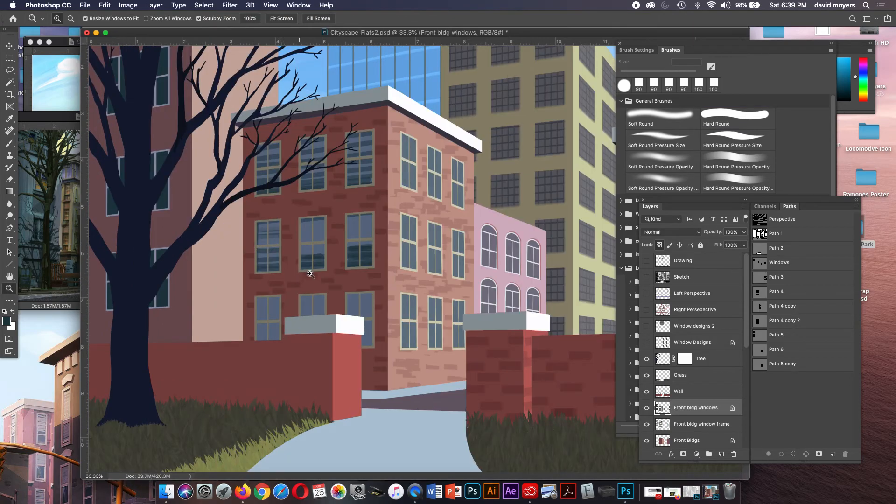
key(b)
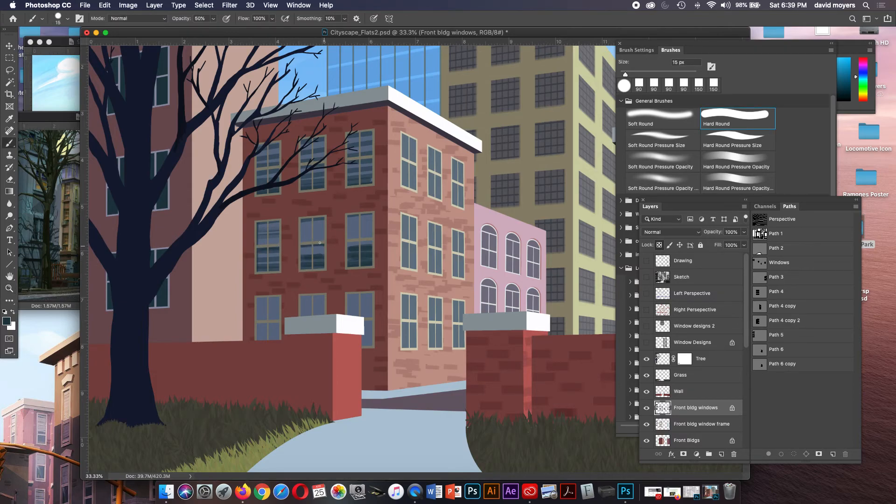
drag(302, 219, 303, 254)
mouse_move(363, 216)
mouse_down()
mouse_move(362, 237)
mouse_move(349, 239)
mouse_move(368, 241)
mouse_up()
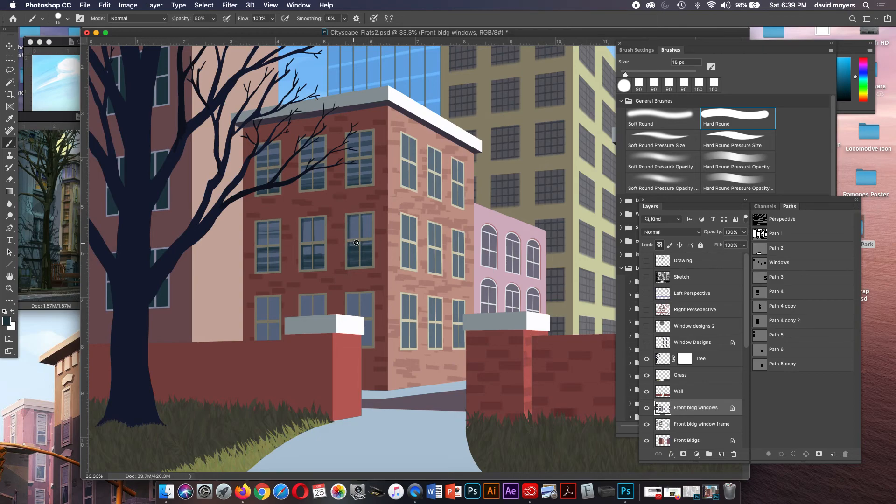
drag(349, 134, 348, 176)
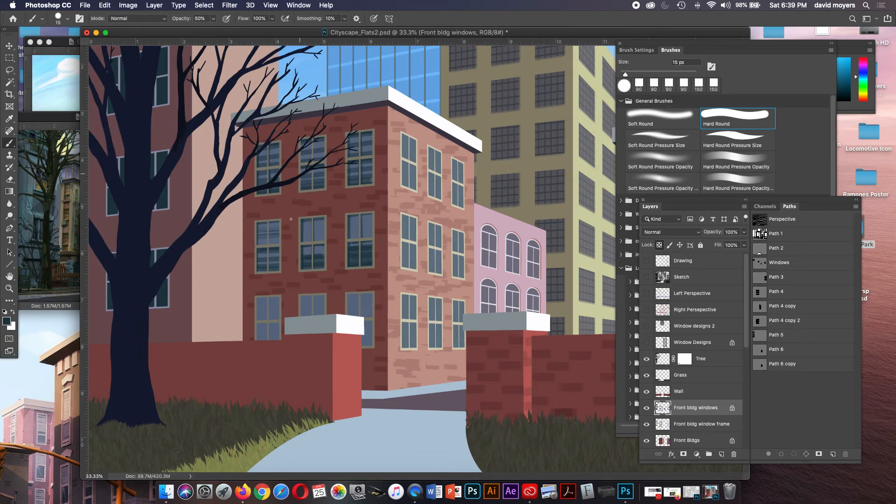
- Paint dark strokes into the bottom-row windows of the red building's shaded face, resampling the dark window color and keeping the brush at 15 px
mouse_move(254, 334)
mouse_down()
mouse_move(280, 334)
mouse_move(254, 329)
mouse_move(291, 323)
mouse_move(268, 316)
mouse_move(280, 305)
mouse_up()
alt+click(275, 299)
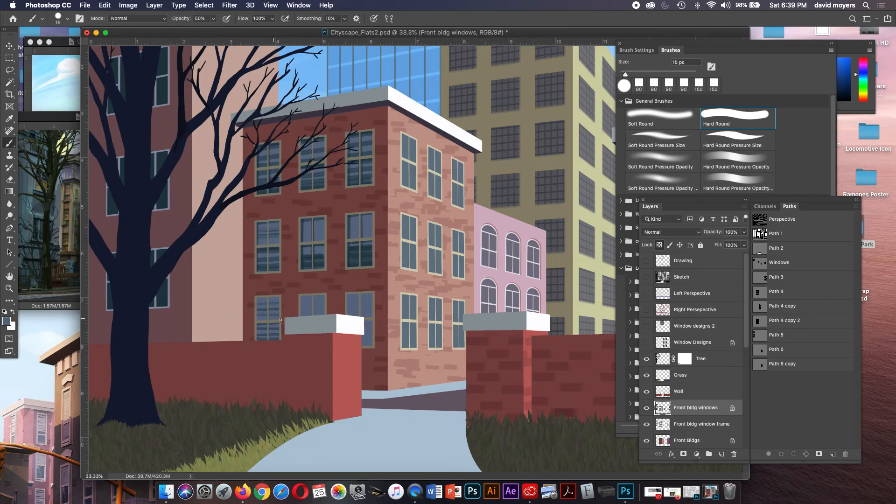
alt+click(172, 292)
key(bracketright)
key(bracketright)
key(bracketright)
key(bracketright)
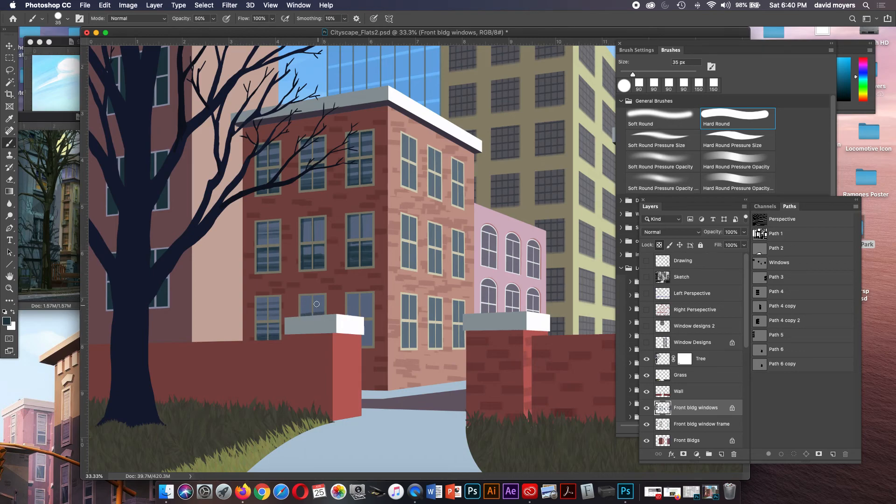
key(bracketleft)
key(bracketleft)
key(bracketleft)
drag(347, 307, 372, 309)
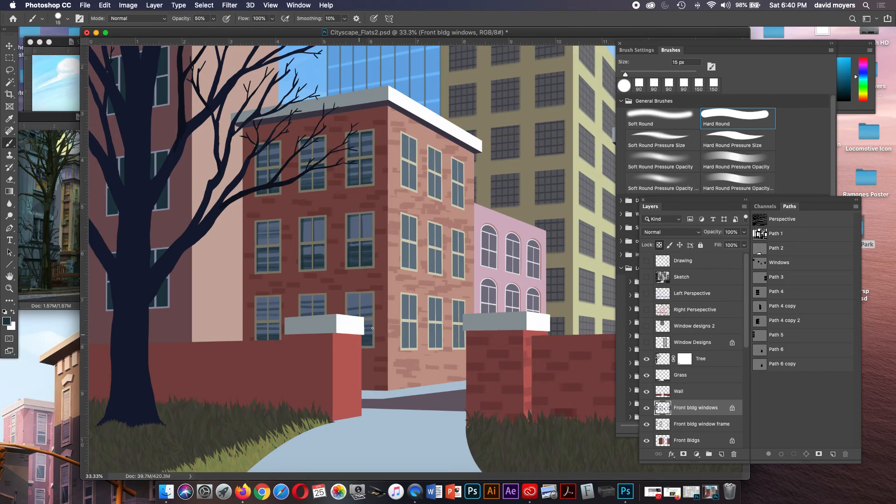
- Resample light and dark window blues and touch up the middle- and bottom-row windows on the red building's shaded face
alt+click(359, 305)
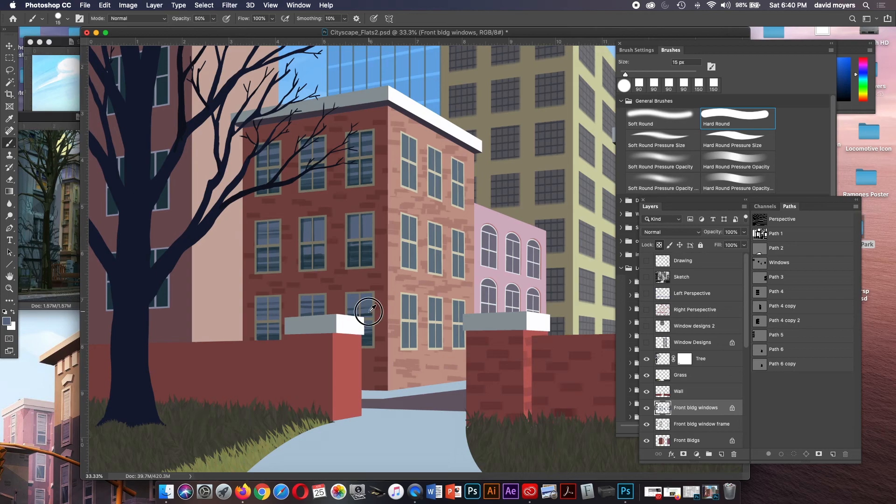
alt+click(325, 257)
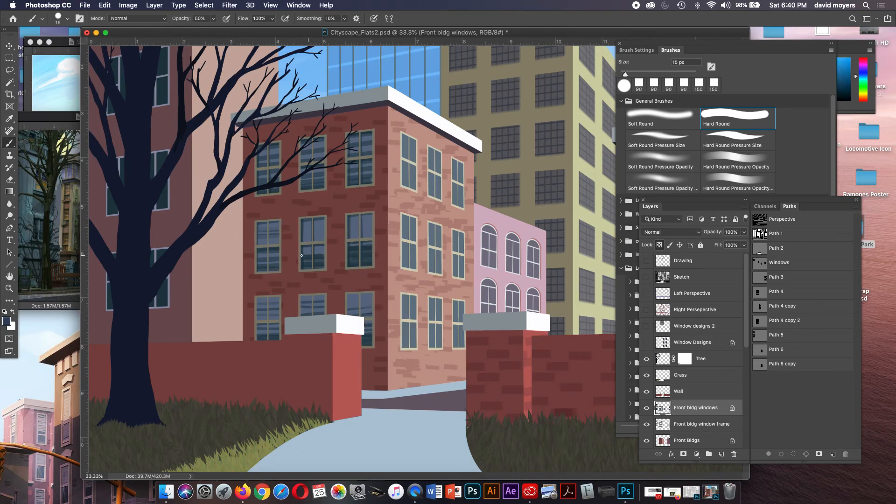
alt+click(166, 296)
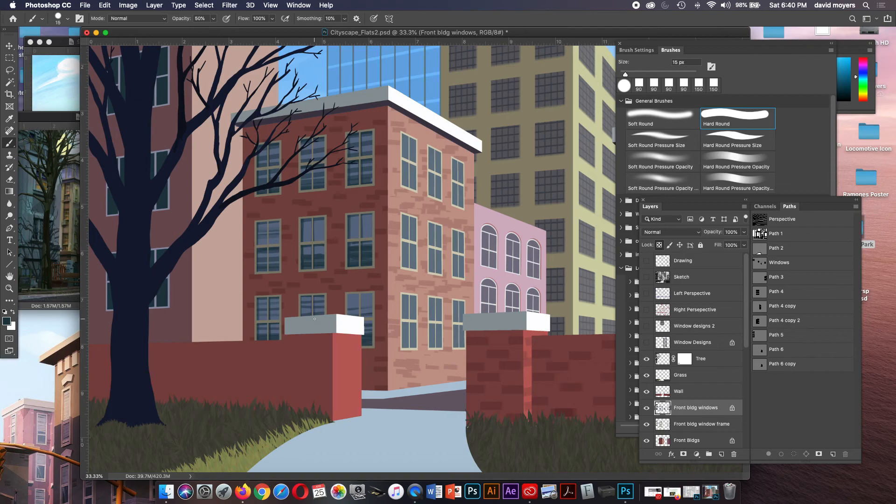
drag(361, 294, 361, 320)
key(super+minus)
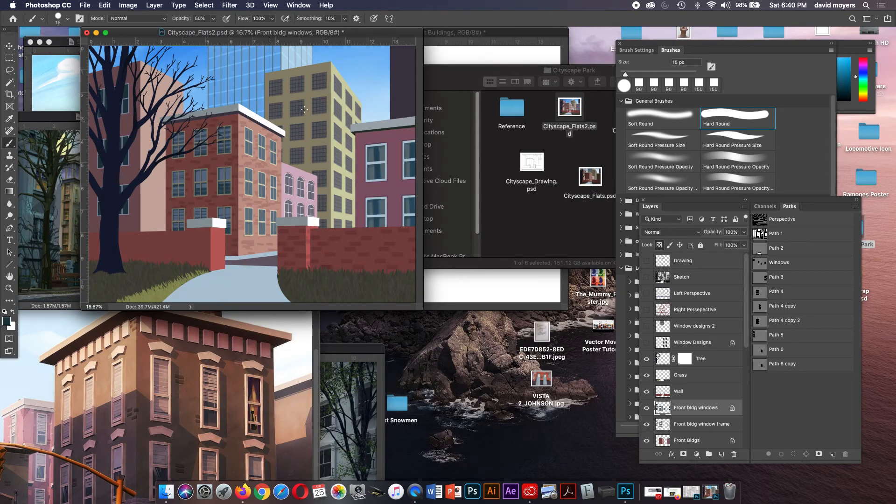
- Open Cityscape_Park.psd from the Cityscape Park folder as a reference and arrange it behind the Cityscape_Flats2.psd window
click(572, 200)
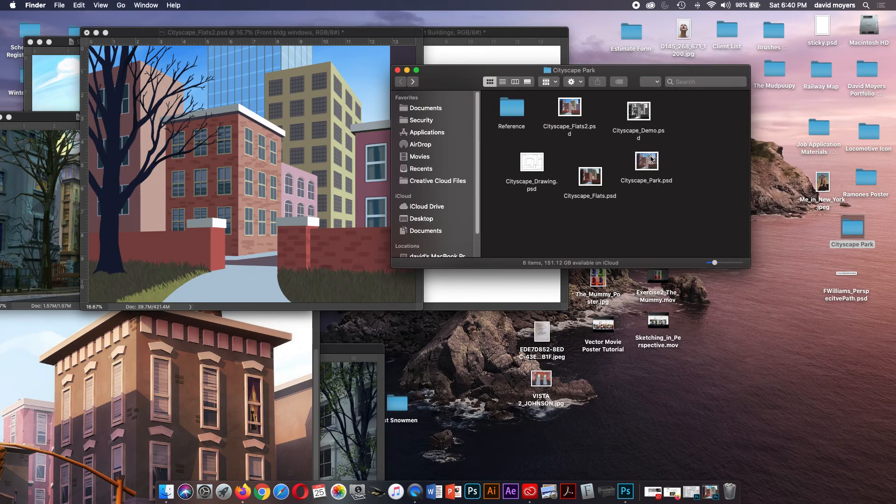
double_click(651, 160)
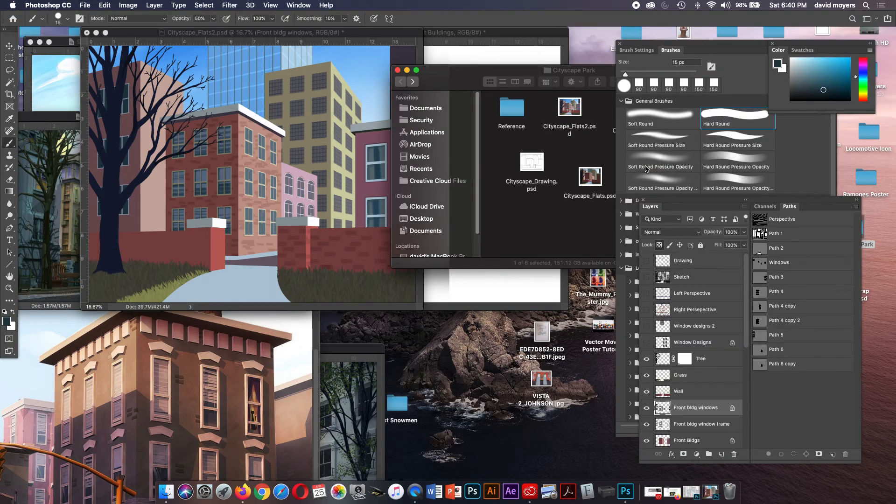
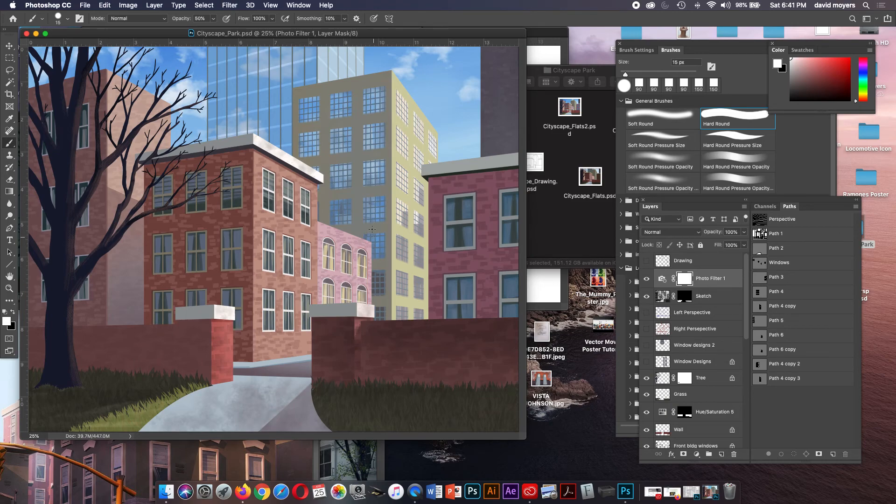
drag(371, 34, 432, 138)
click(376, 47)
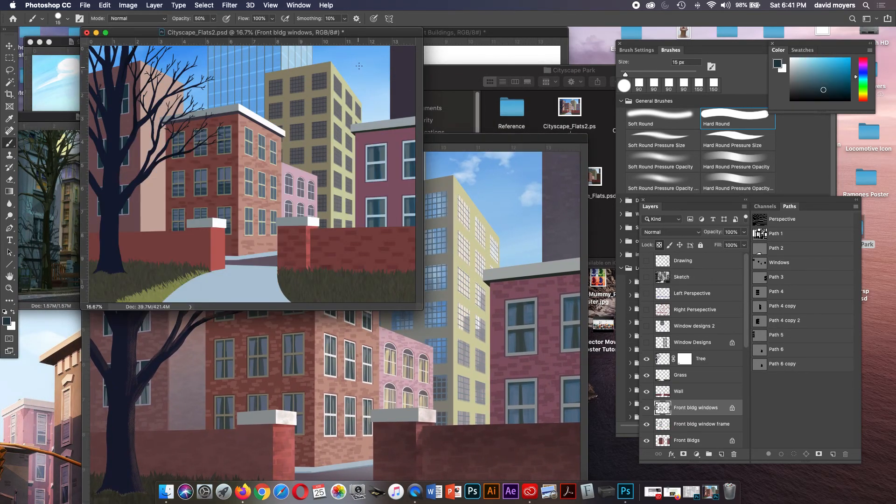
drag(368, 37, 385, 97)
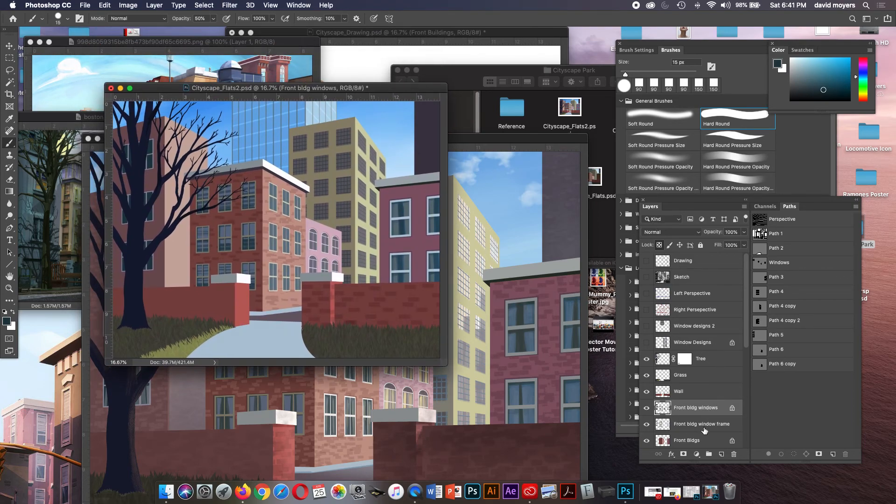
- Locate the glass tower's front panes among the layers and select the Glass Windows facing side layer
click(709, 422)
scroll(748, 363, down, 1)
scroll(748, 363, down, 10)
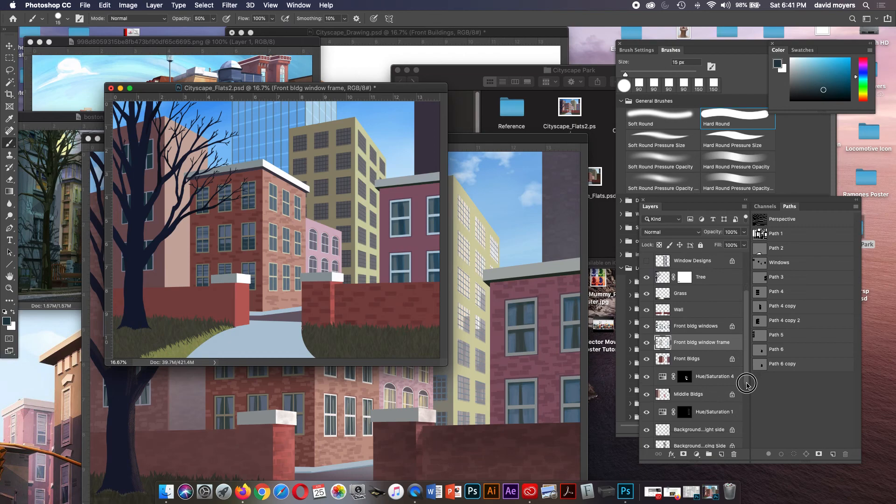
scroll(747, 431, down, 1)
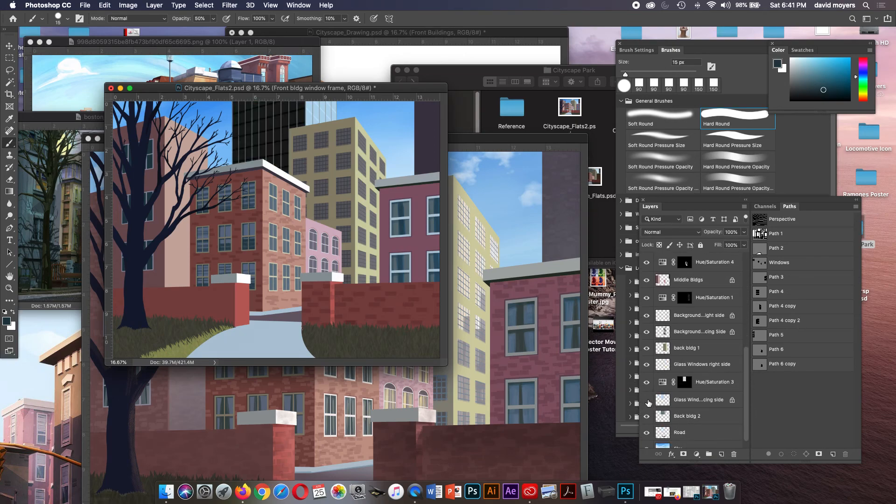
click(681, 403)
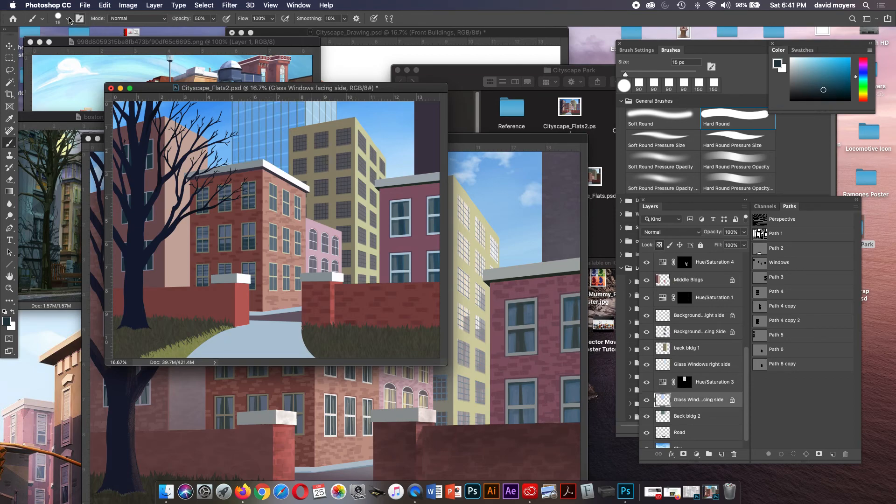
- Expand the concept brush set, enlarge the brush picker and choose Kyle's Concept Brushes - Clouds Puffy 1
click(66, 19)
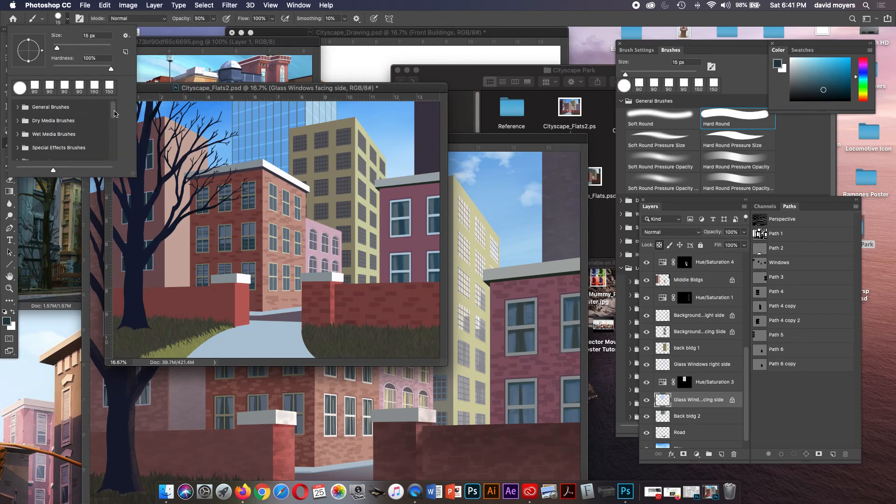
scroll(115, 117, down, 2)
click(18, 139)
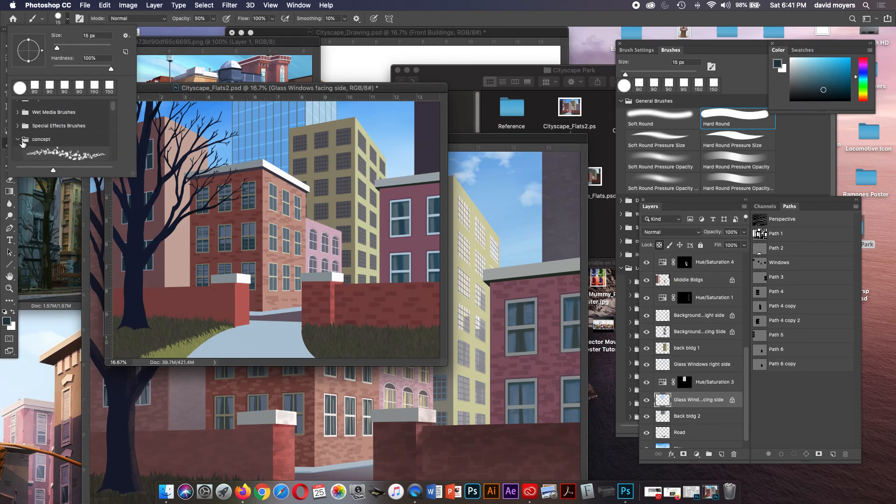
mouse_move(133, 173)
mouse_down()
mouse_move(164, 229)
mouse_move(418, 300)
mouse_move(397, 335)
mouse_up()
drag(381, 134, 377, 155)
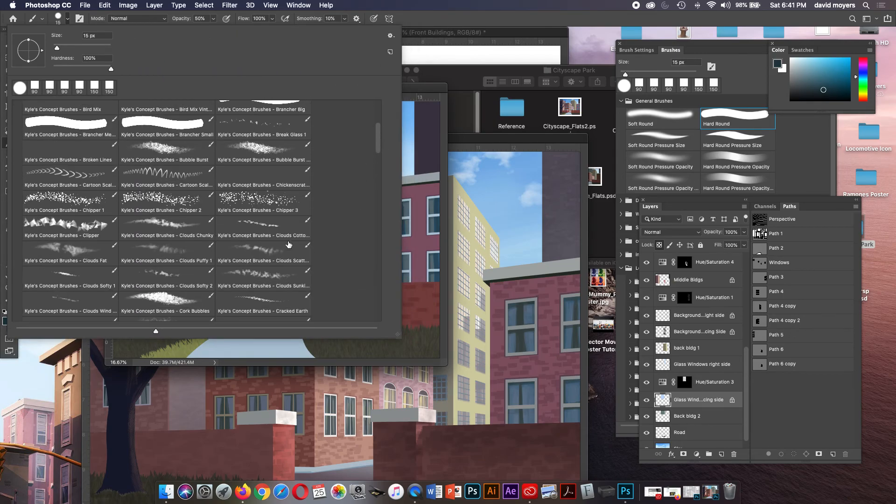
click(185, 256)
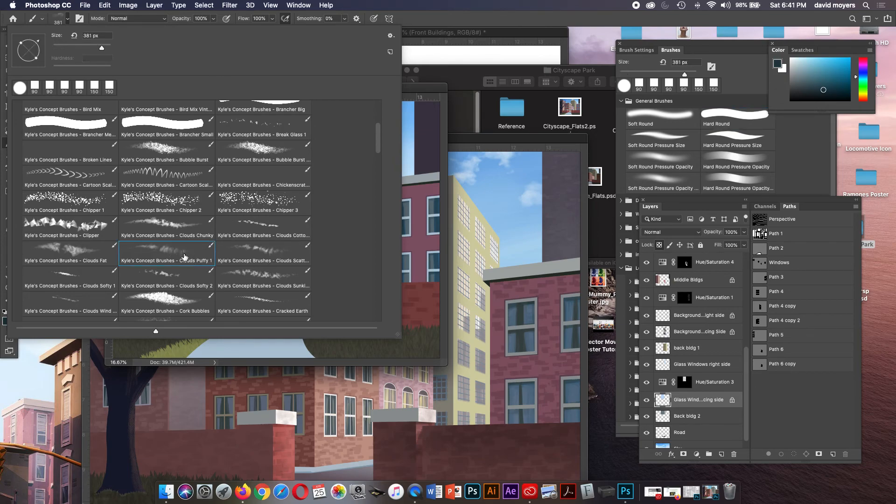
click(413, 92)
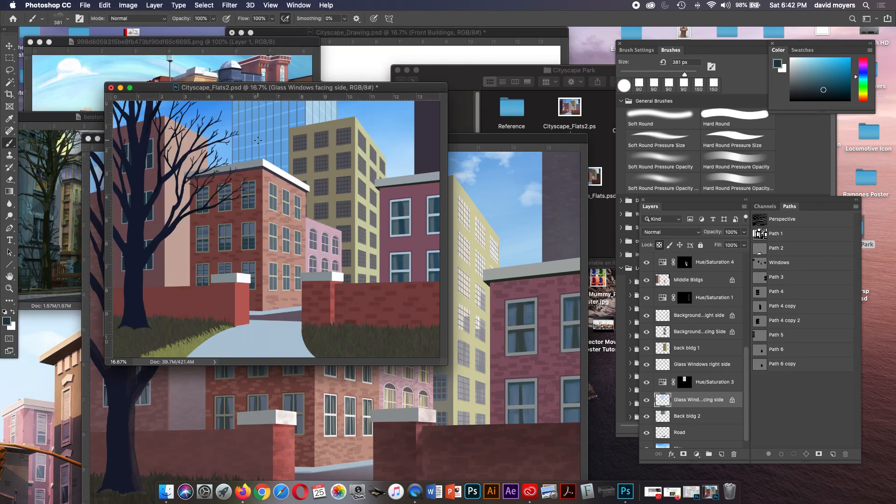
- Set the foreground color to white, try a puffy cloud stroke across the glass tower's panes and undo the stroke
key(d)
key(x)
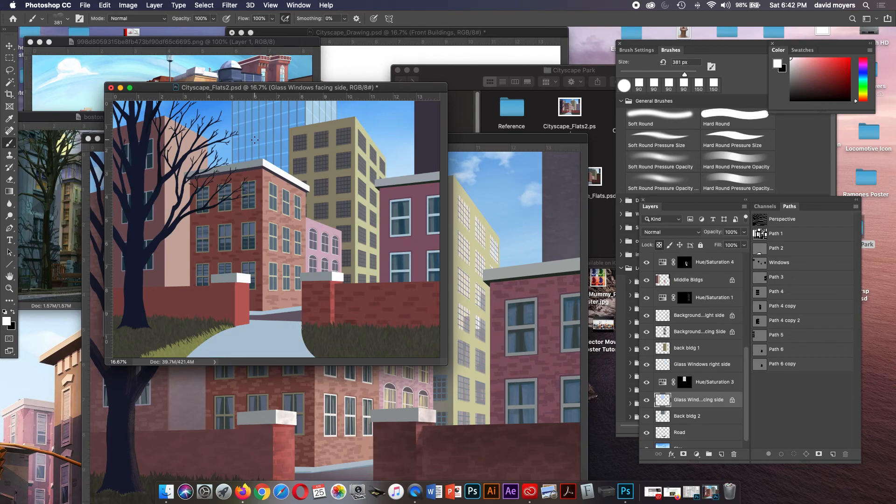
mouse_move(250, 137)
mouse_down()
mouse_move(293, 119)
mouse_move(289, 125)
mouse_up()
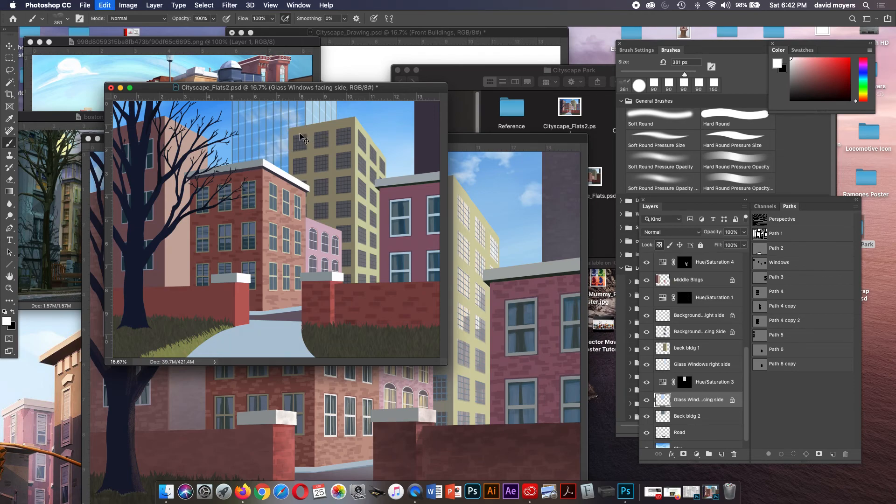
key(super+z)
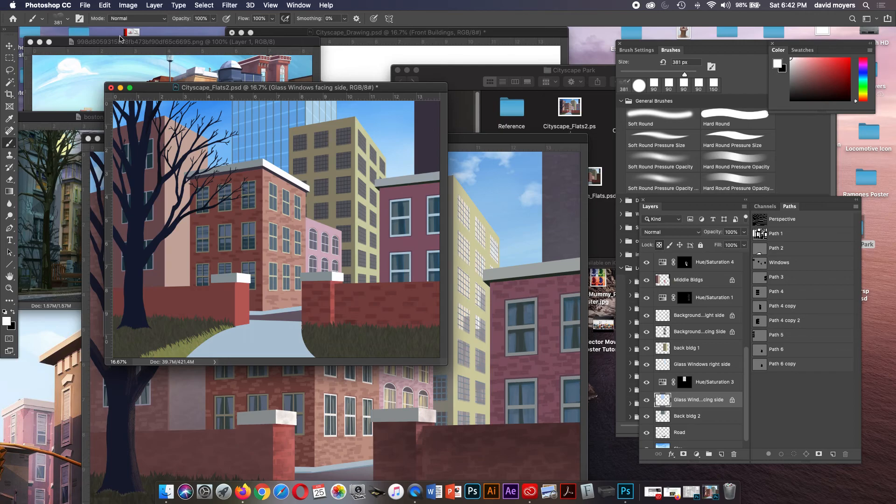
- Switch to Kyle's Concept Brushes - Clouds Chunky and stamp white cloud reflections onto the upper part of the glass tower
click(66, 19)
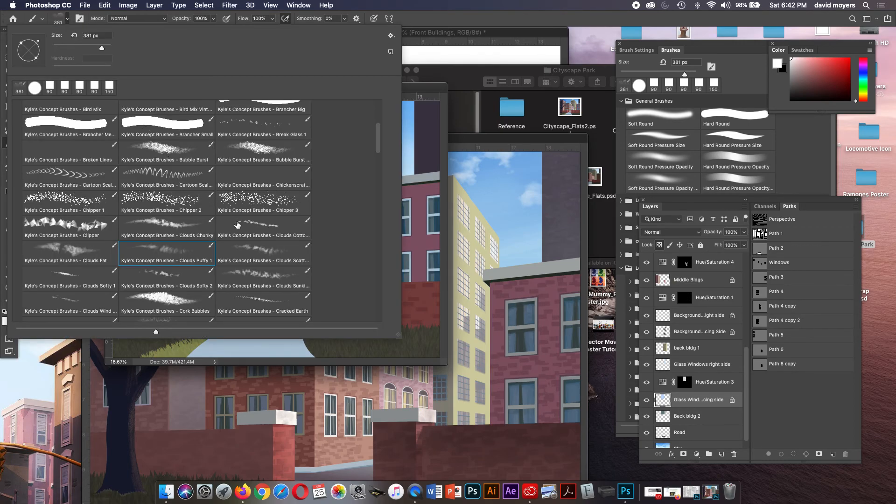
drag(257, 225, 260, 215)
click(266, 227)
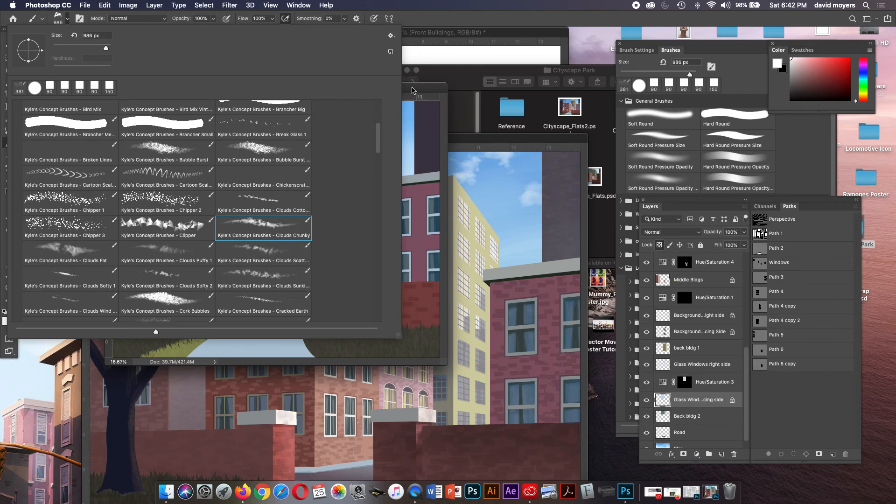
click(412, 91)
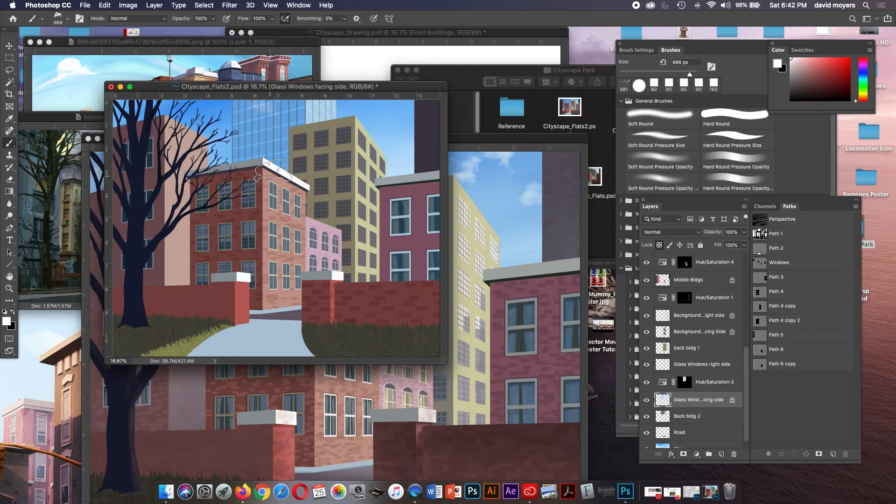
click(290, 110)
click(251, 103)
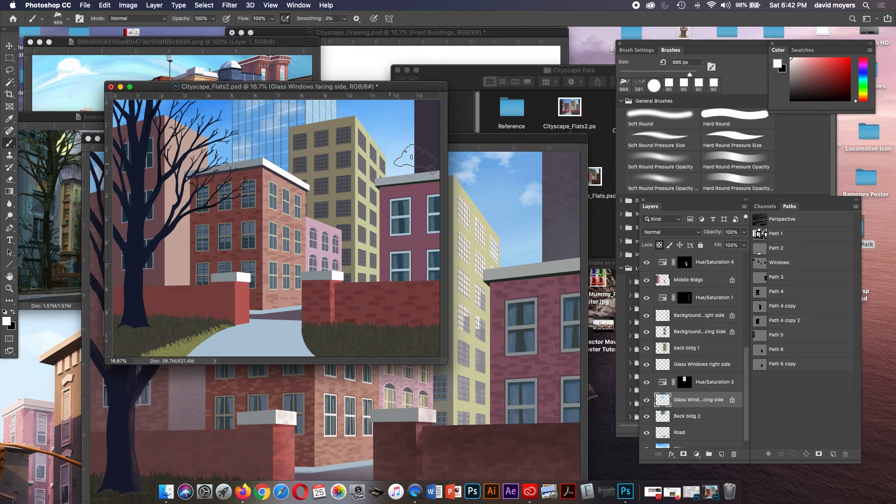
- Select the Sky layer and stamp white chunky clouds in the sky behind the tree branches
click(745, 383)
drag(745, 383, 746, 441)
click(707, 443)
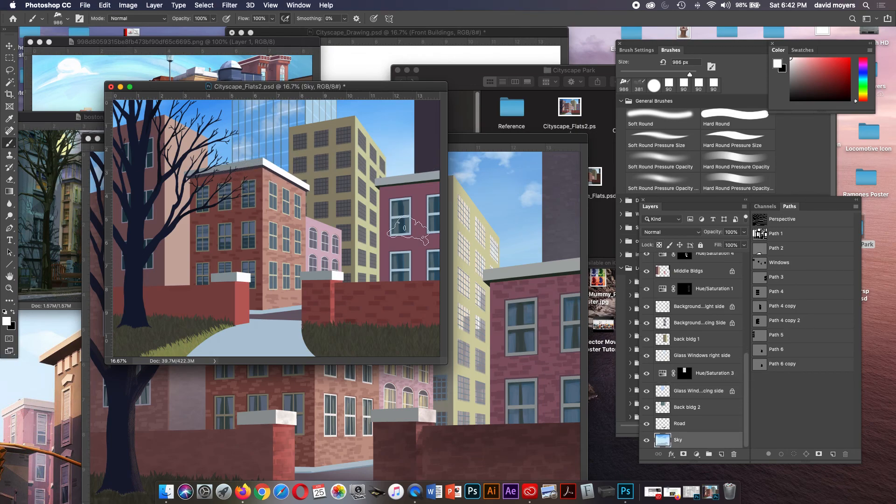
click(205, 120)
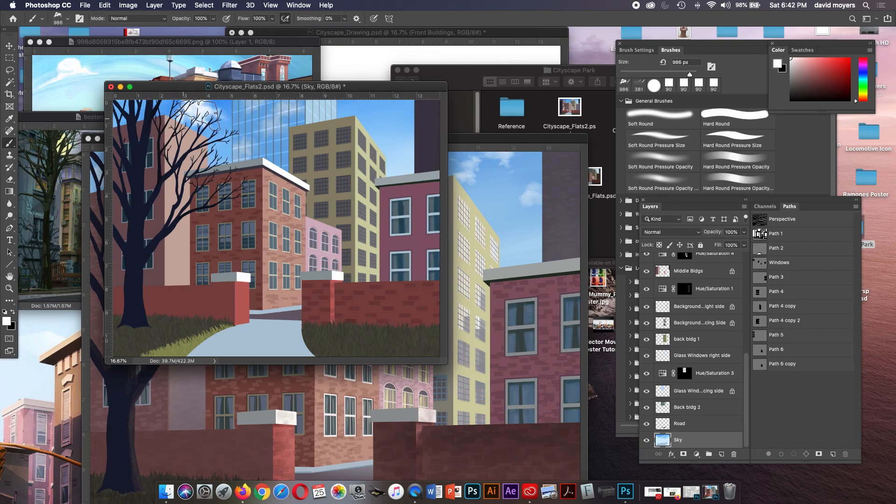
click(200, 121)
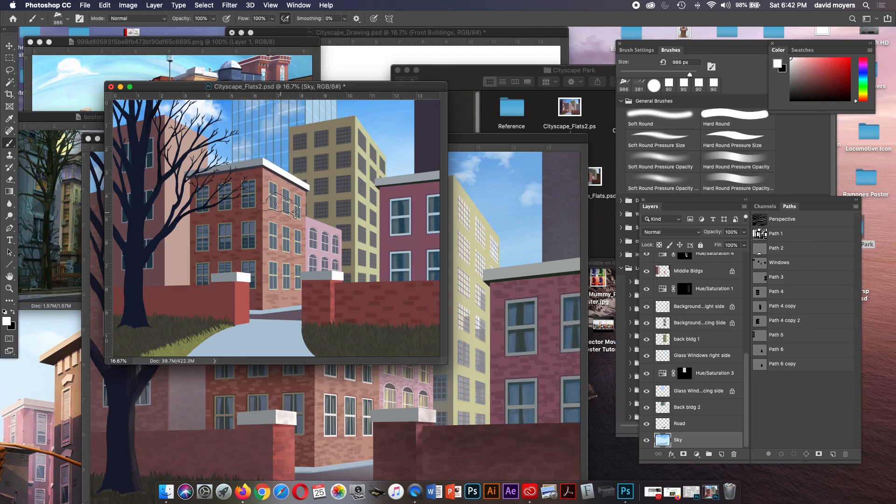
- Compare with Cityscape_Park.psd, return to Cityscape_Flats2.psd and select the Background windows Right side layer
click(475, 143)
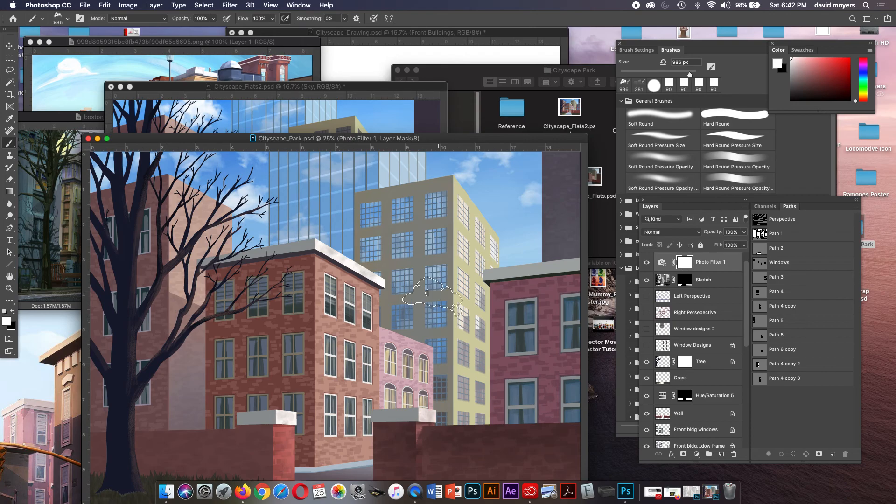
click(367, 91)
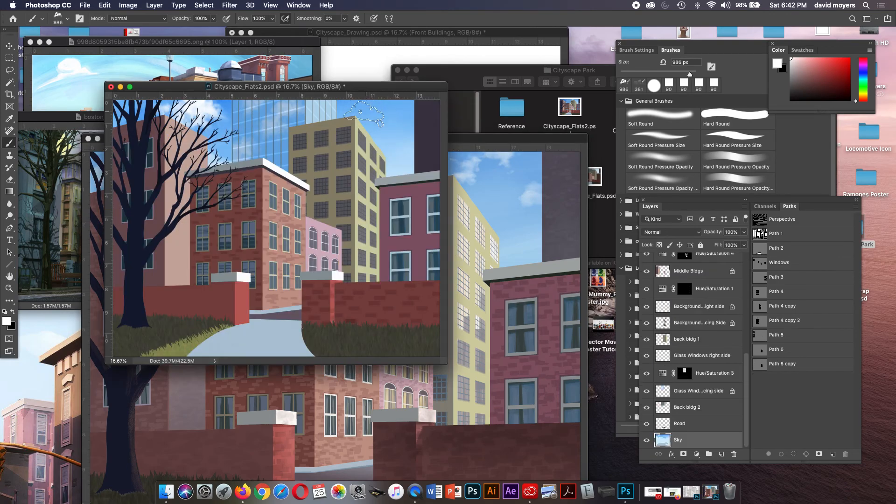
click(693, 410)
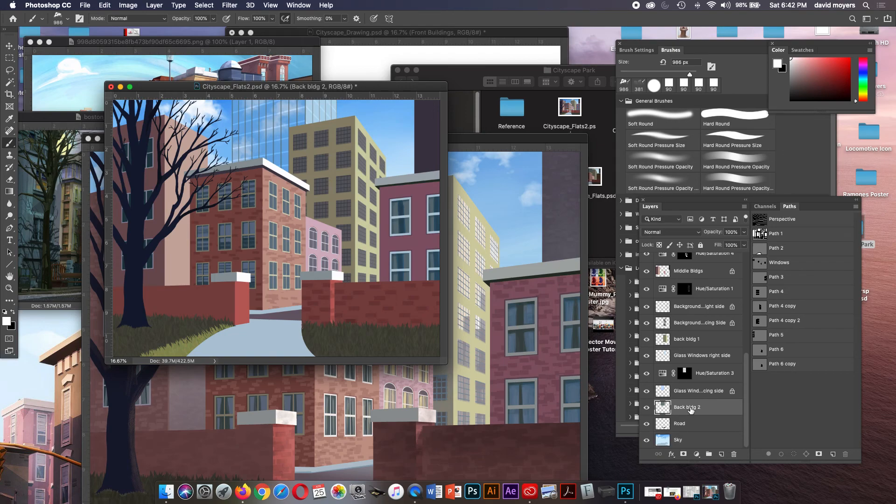
click(693, 325)
click(646, 323)
click(646, 323)
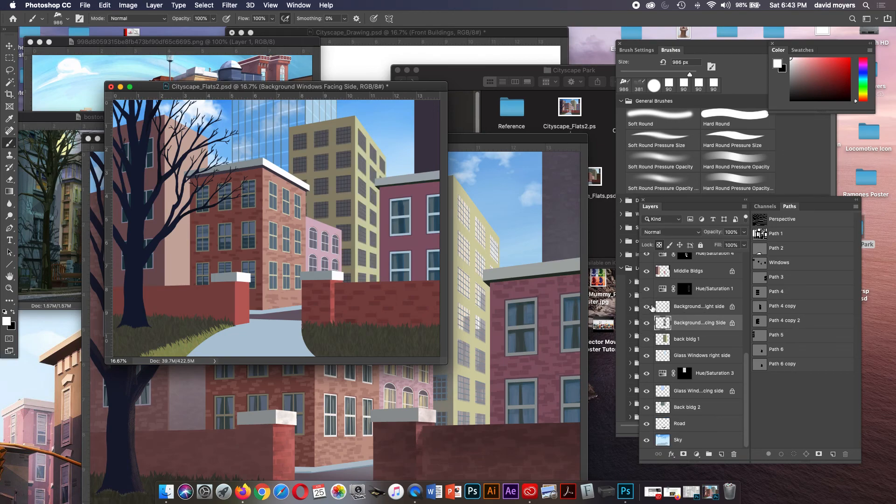
click(679, 306)
- Try to select the windows on the yellow building's right side using the Magic Wand at tolerance 32
key(z)
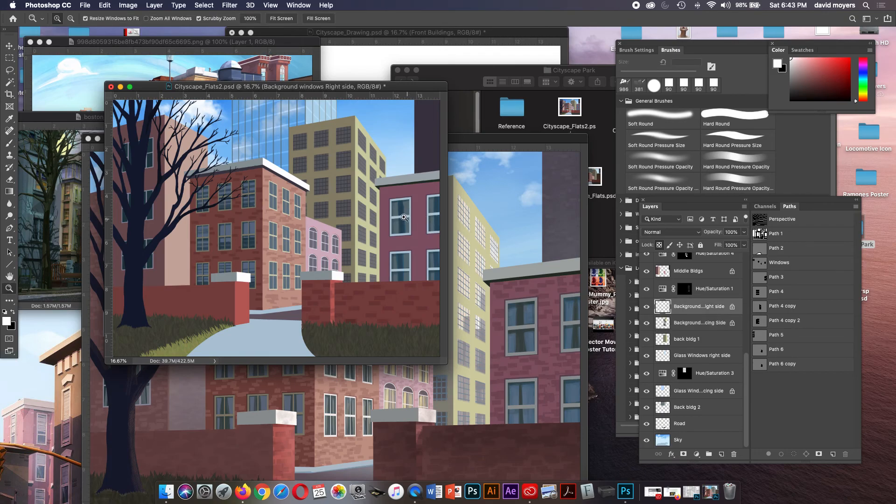
click(392, 220)
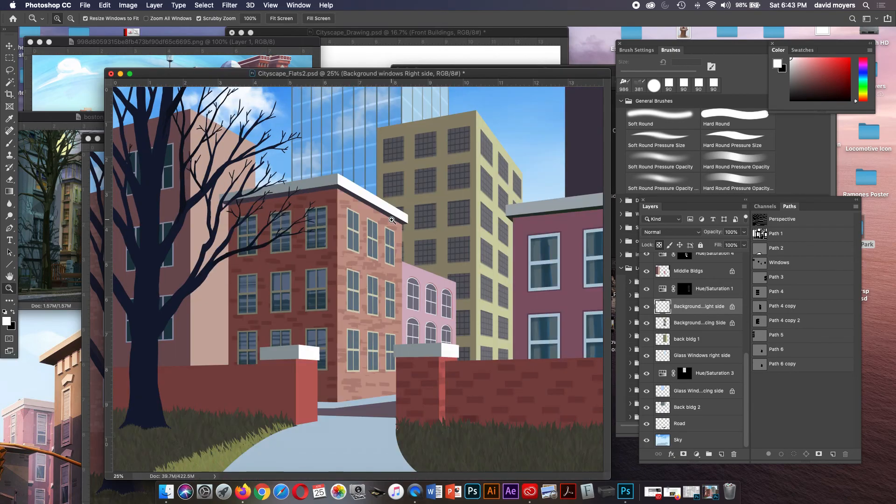
click(512, 159)
drag(567, 34, 378, 76)
drag(479, 235, 405, 228)
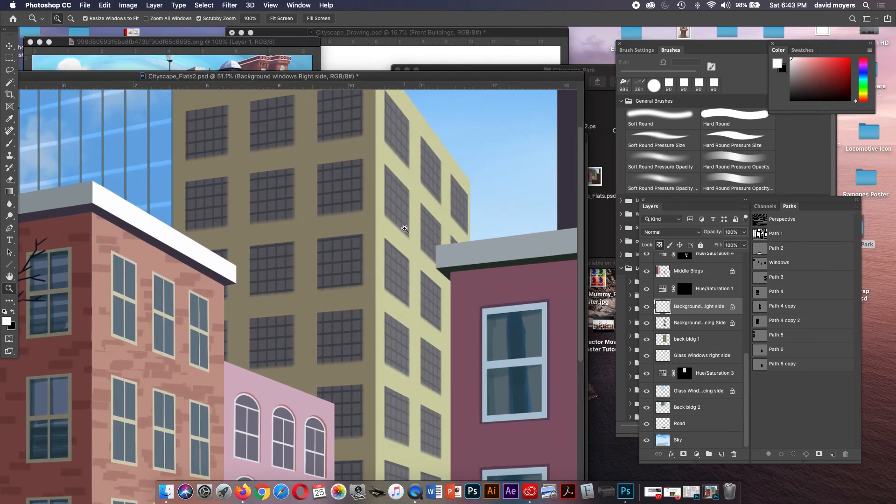
key(w)
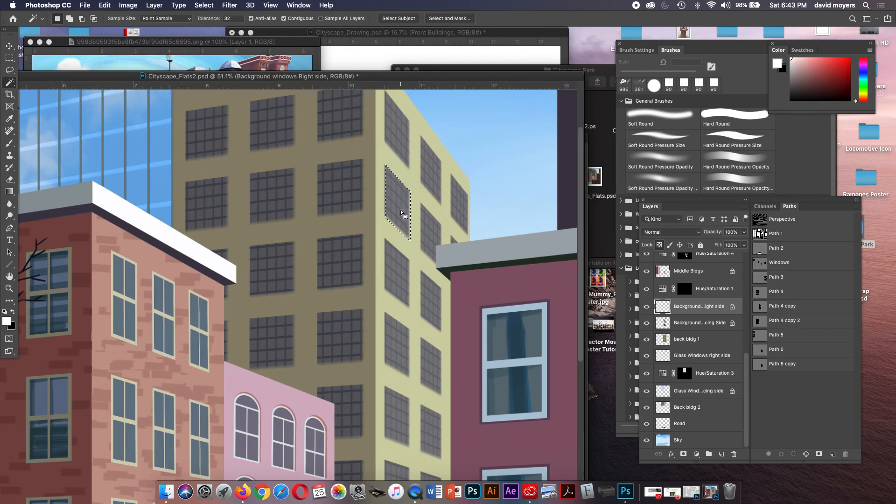
key(super+d)
click(397, 206)
click(647, 307)
click(646, 307)
- Select all the window panes on the yellow building's right side using the Magic Wand with tolerance 2 and Contiguous off
click(228, 18)
text(2)
key(Return)
key(super+d)
click(284, 18)
click(393, 192)
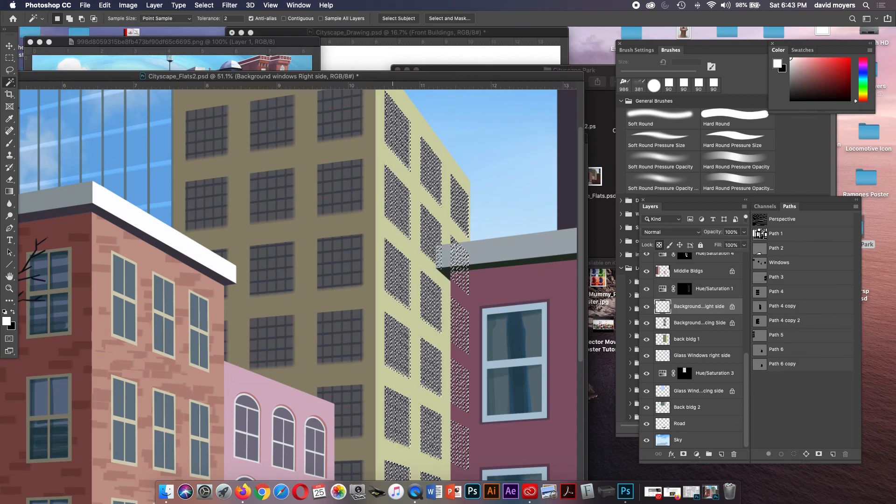
key(super+d)
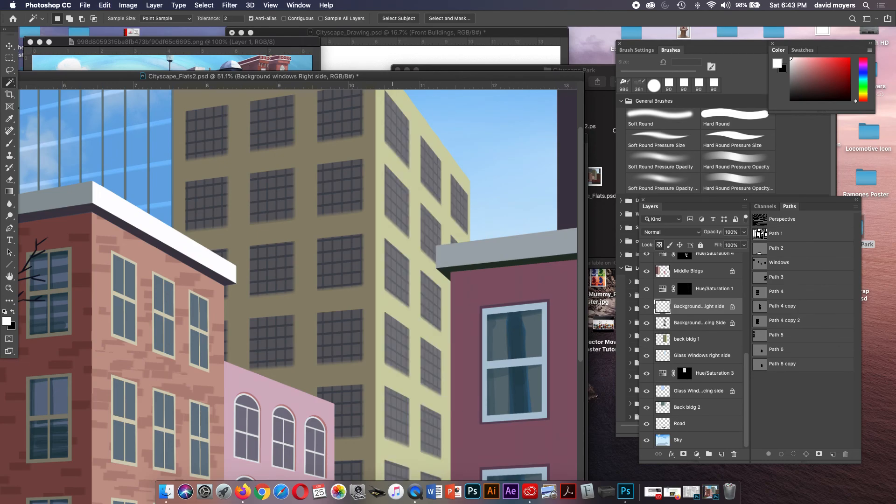
key(super+shift+d)
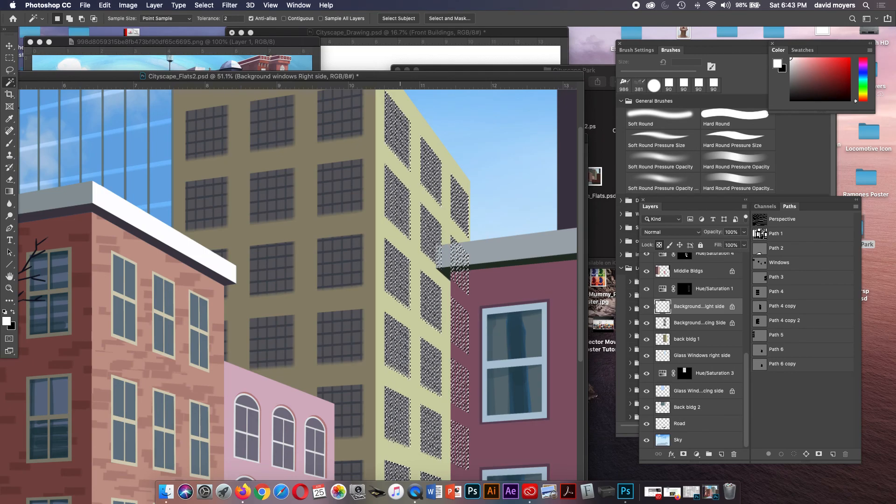
- Configure the square 90 px brush without Scattering or Shape Dynamics, with angle -1°, roundness 100% and spacing 47%
key(b)
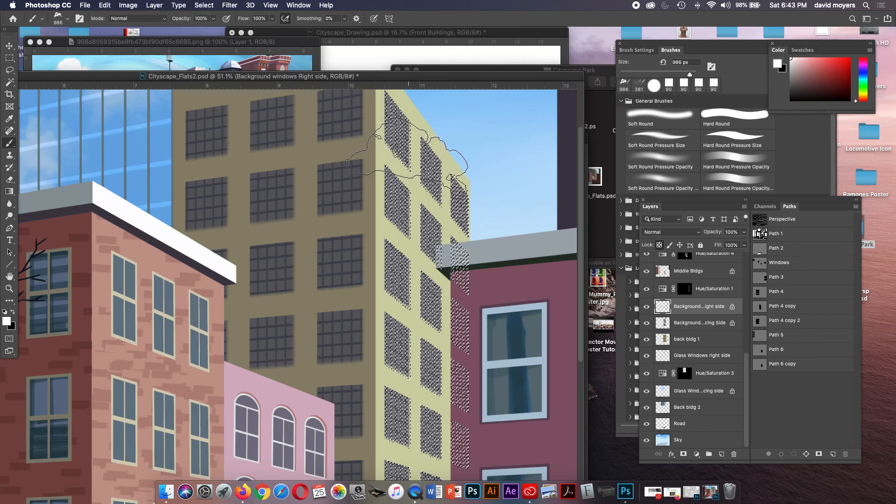
click(734, 119)
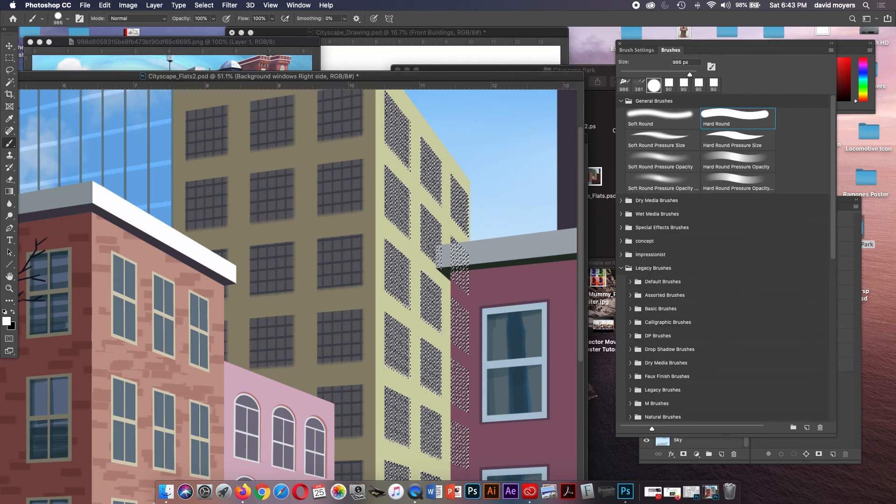
click(669, 85)
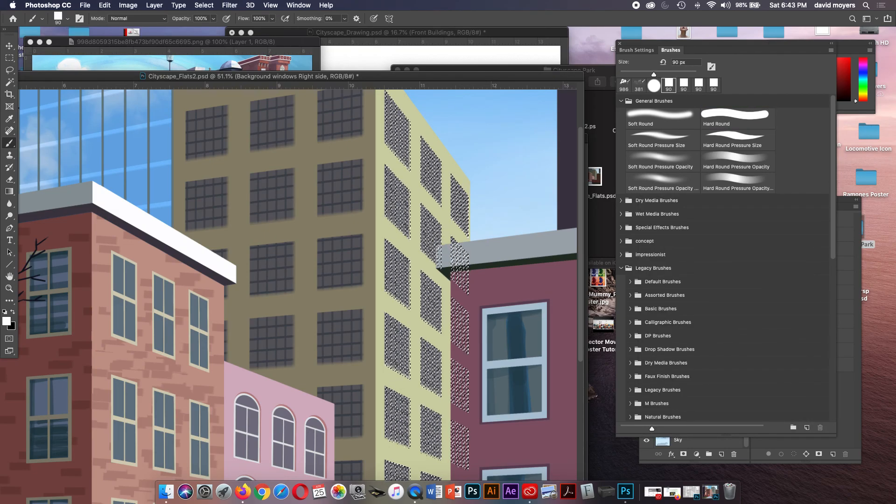
click(652, 50)
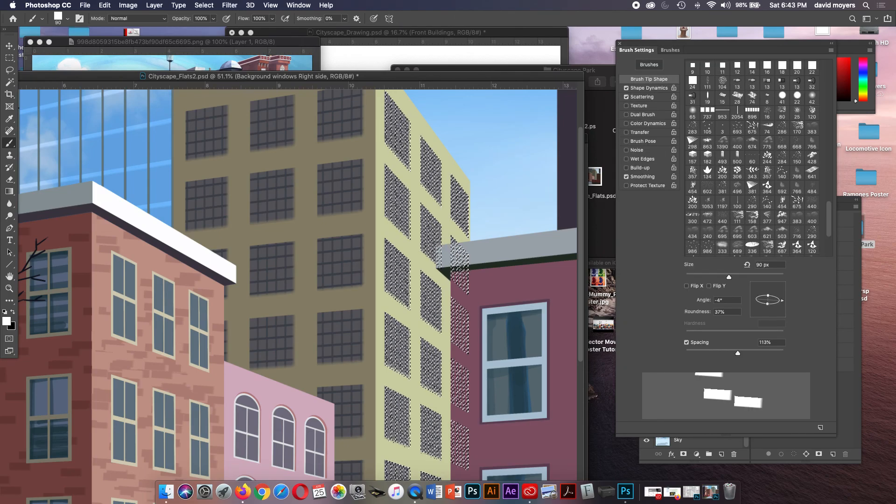
click(626, 97)
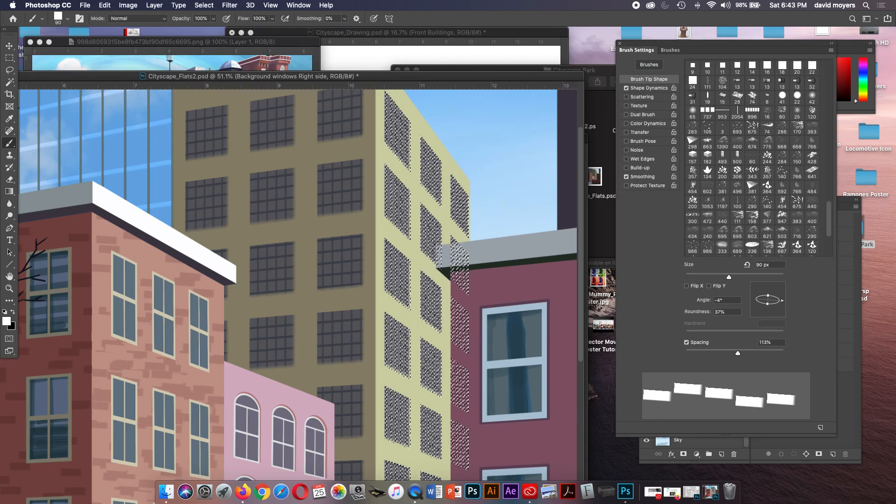
drag(768, 295, 768, 287)
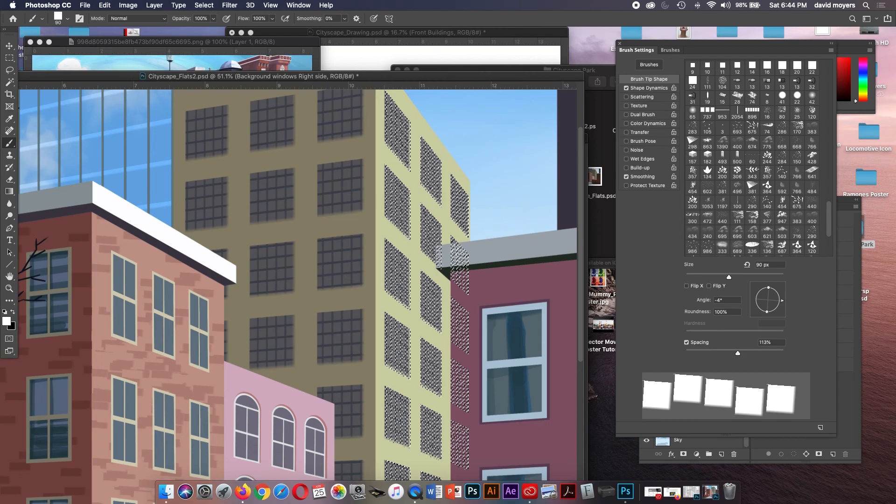
click(626, 88)
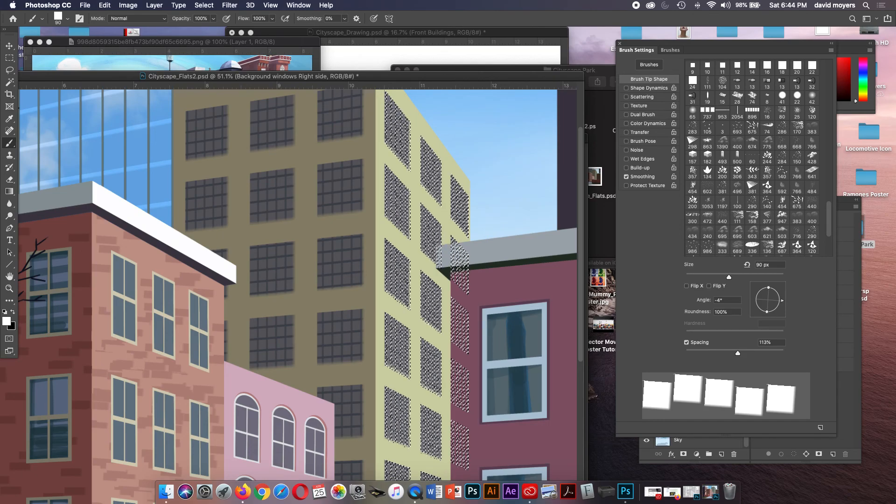
drag(782, 300, 782, 300)
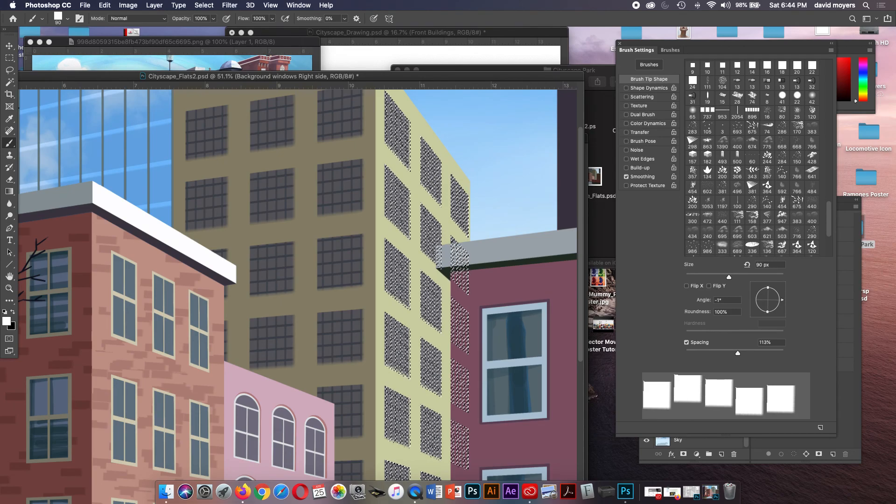
drag(737, 353, 708, 354)
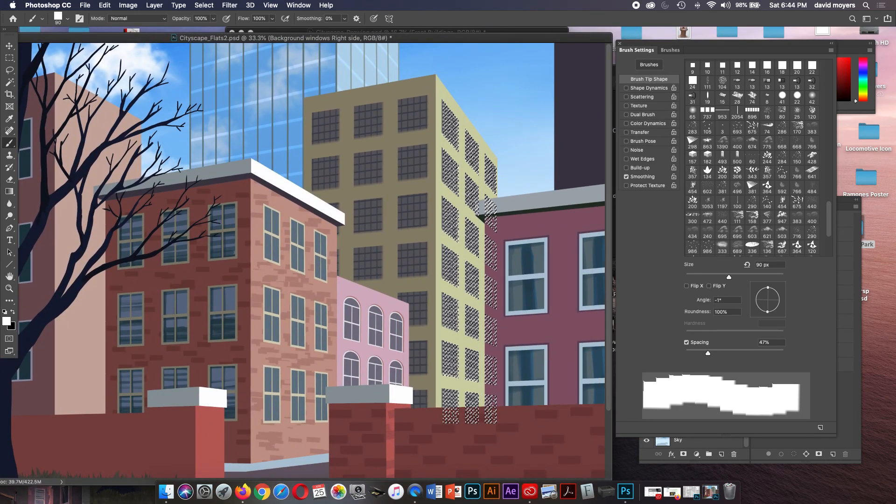
- Sample the sky's light blue for painting at 40% brush opacity and hide the selection outline
alt+click(519, 171)
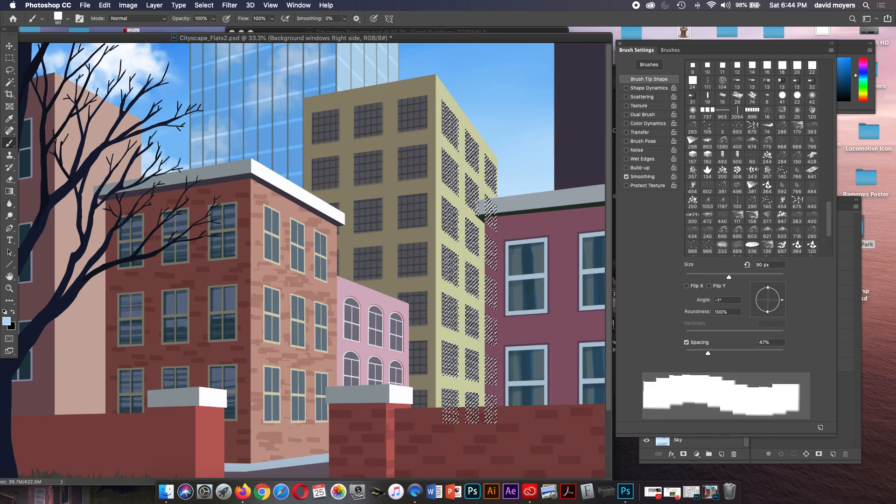
key(4)
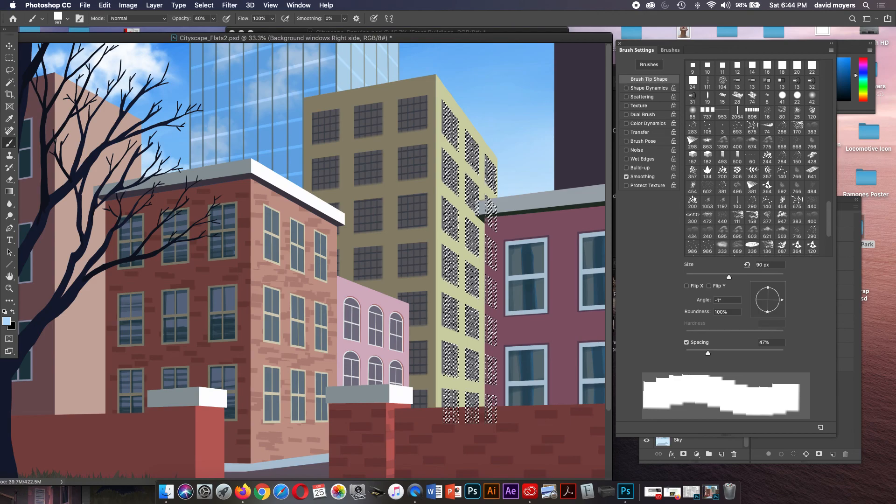
key(super+h)
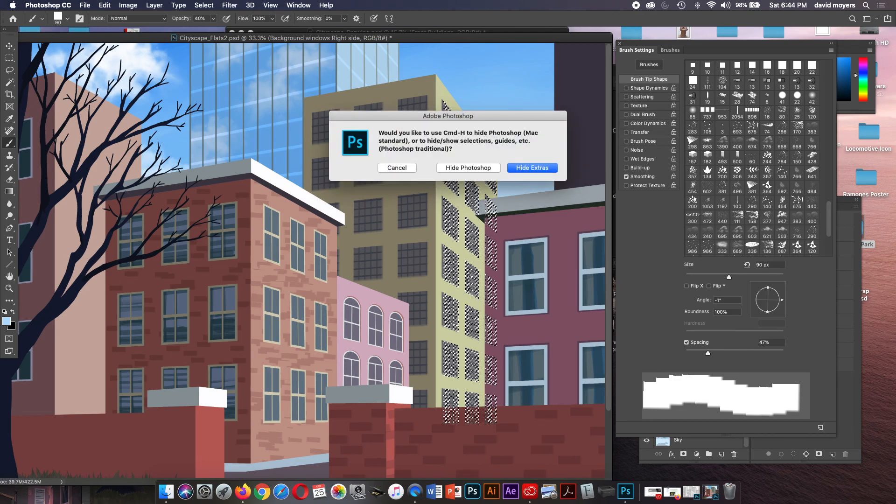
key(Return)
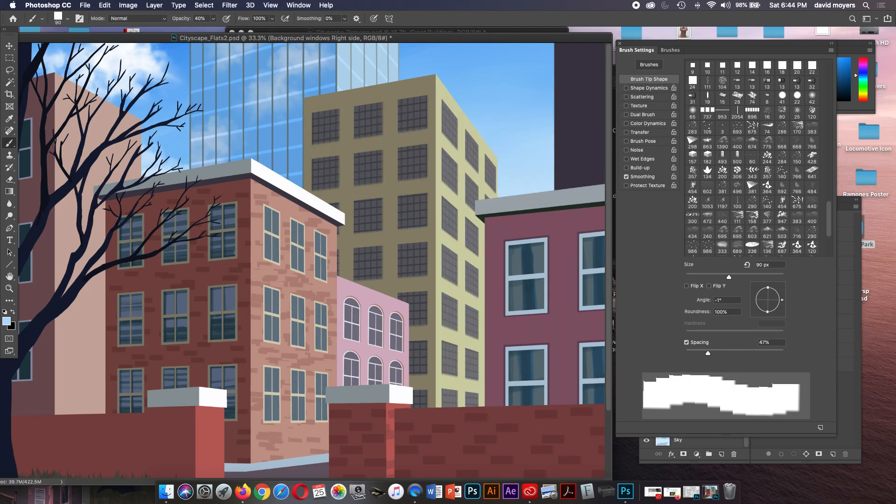
- Paint light-blue sky reflections over the upper rows of windows on the yellow building's right side
drag(447, 107, 449, 198)
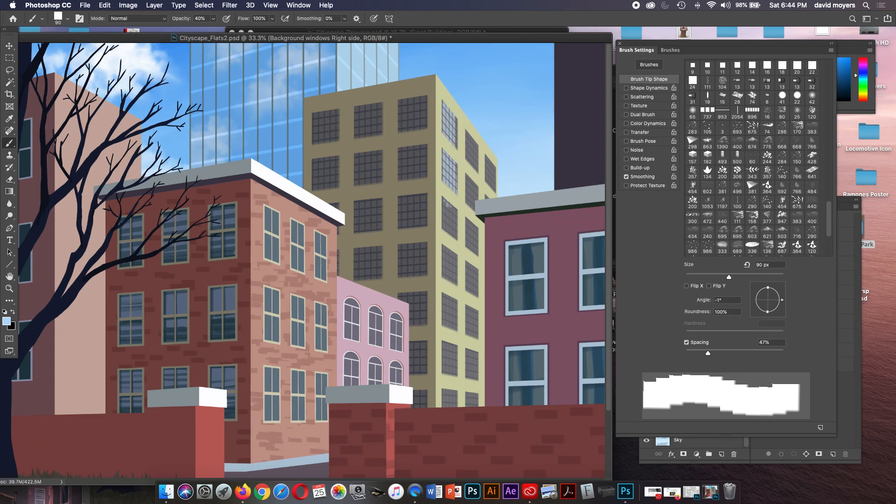
drag(460, 122, 465, 201)
mouse_move(472, 138)
mouse_down()
mouse_move(472, 205)
mouse_move(484, 185)
mouse_move(483, 255)
mouse_up()
mouse_move(452, 203)
mouse_down()
mouse_move(451, 291)
mouse_move(443, 207)
mouse_move(448, 284)
mouse_up()
drag(469, 189, 470, 249)
mouse_move(448, 152)
mouse_down()
mouse_move(449, 181)
mouse_move(493, 189)
mouse_up()
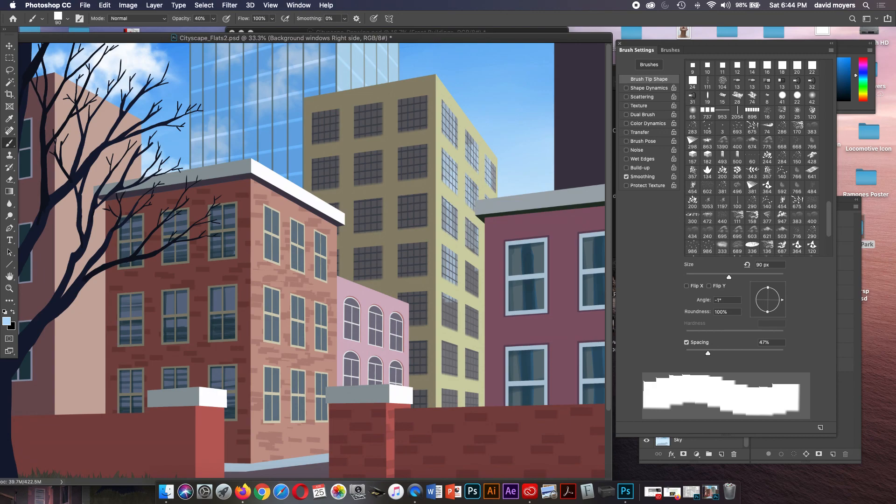
- Extend the light-blue reflections to the middle rows of right-side windows and strengthen the upper ones
drag(468, 227, 468, 251)
mouse_move(469, 266)
mouse_down()
mouse_move(470, 295)
mouse_move(455, 317)
mouse_up()
drag(467, 304, 468, 317)
drag(449, 247, 450, 278)
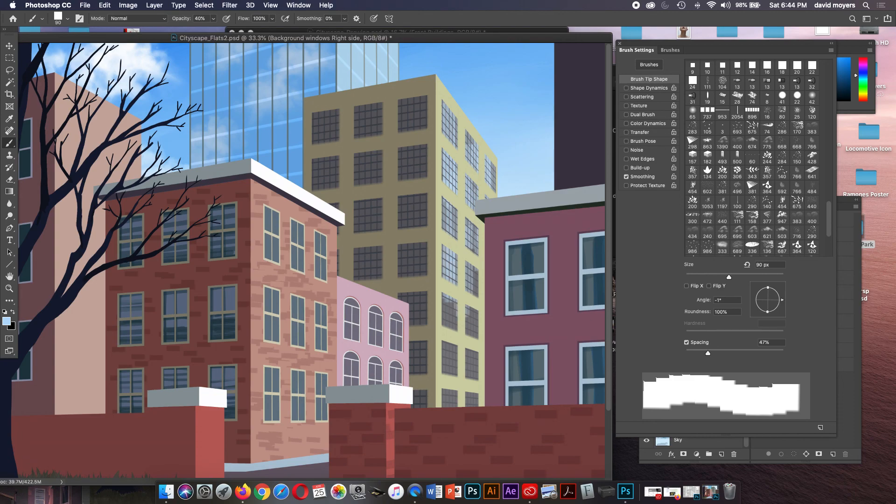
mouse_move(468, 129)
mouse_down()
mouse_move(469, 162)
mouse_move(494, 190)
mouse_up()
mouse_move(455, 226)
mouse_down()
mouse_move(472, 249)
mouse_move(473, 232)
mouse_move(477, 285)
mouse_up()
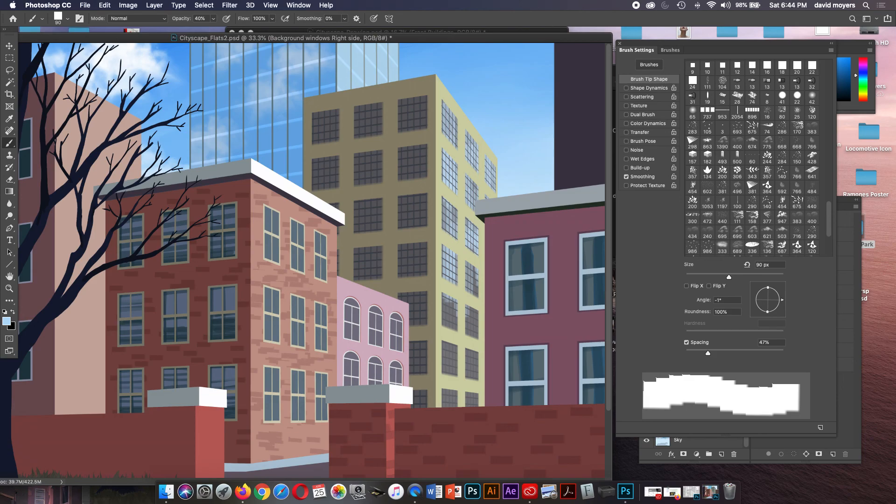
- Select all the window panes on the Background Windows Facing Side layer for brushing, with the selection outline hidden
key(w)
drag(845, 200, 844, 201)
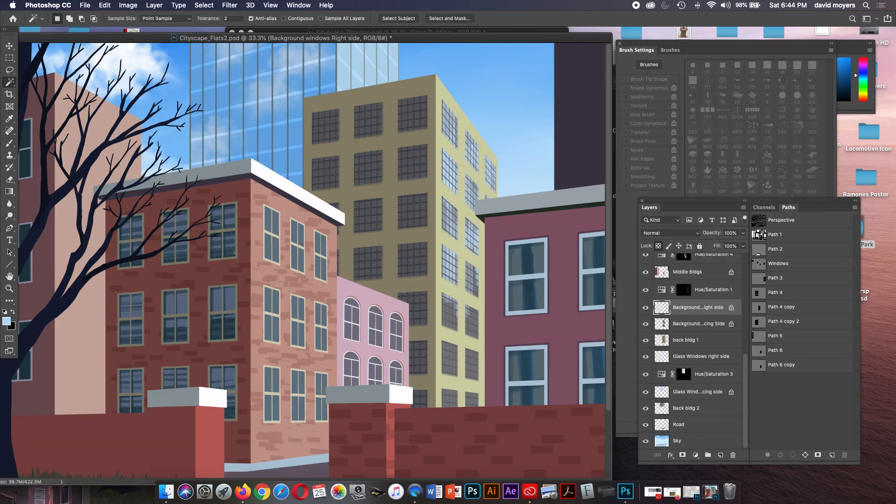
click(699, 324)
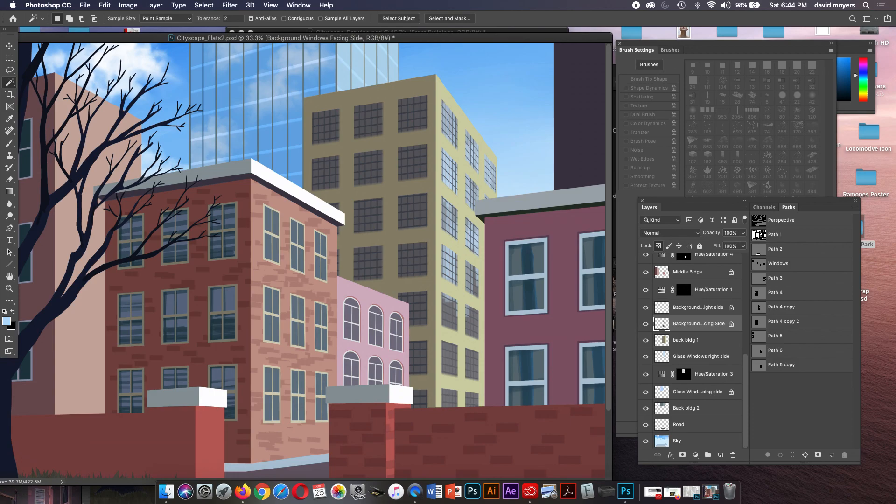
click(411, 162)
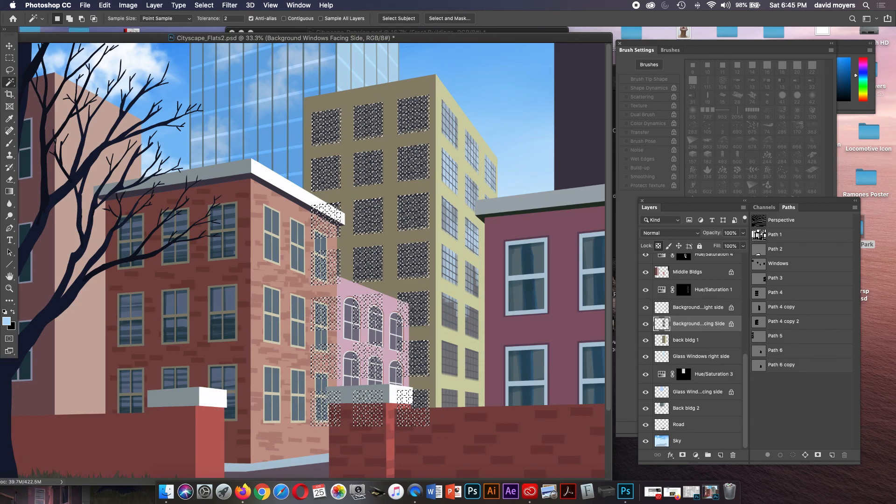
key(super+h)
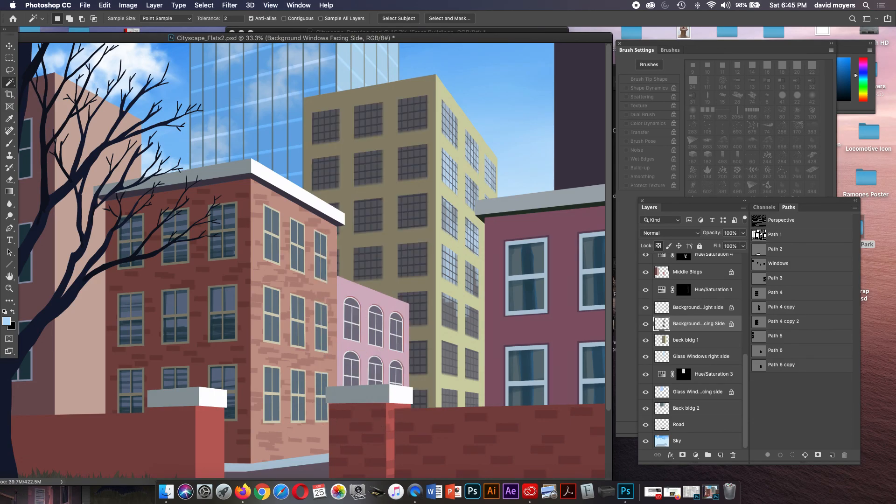
key(b)
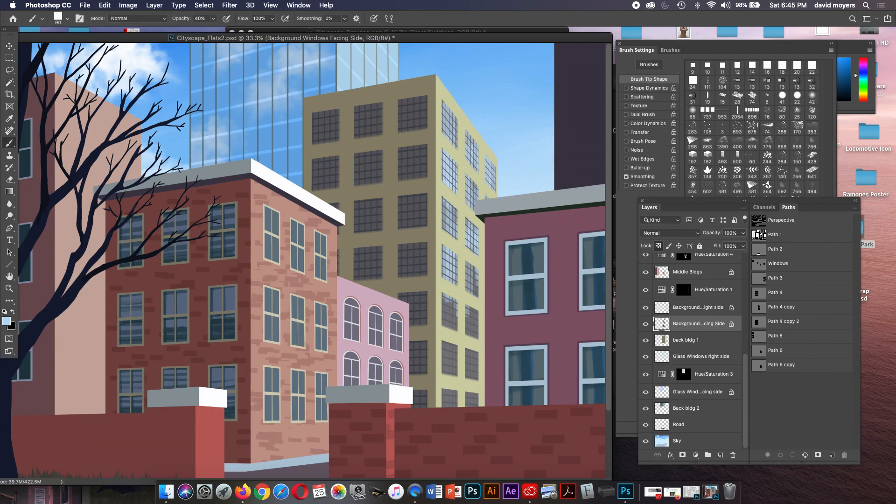
- Try a light-blue reflection stroke at 40% opacity down the leftmost column of facing windows and undo it
drag(322, 110, 329, 190)
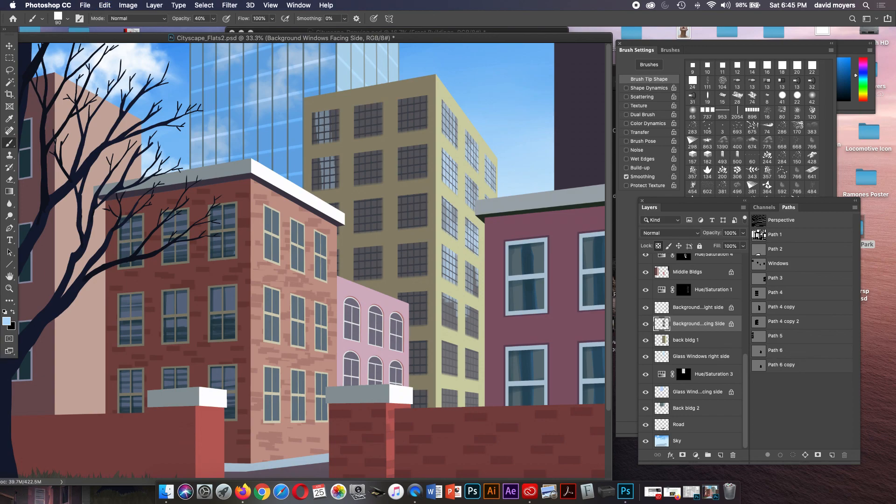
key(super+z)
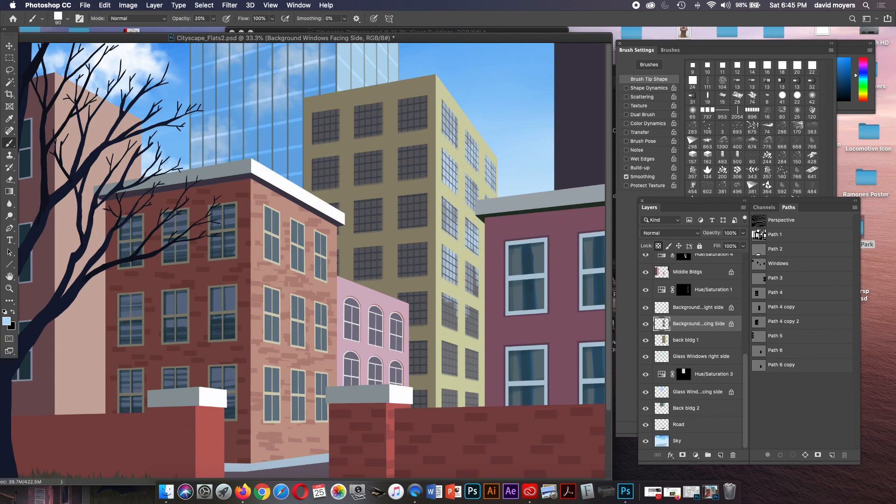
- Paint light-blue sky reflections at 20% brush opacity across the upper rows of facing windows on the yellow building
drag(322, 120, 424, 102)
drag(327, 132, 410, 127)
drag(380, 151, 382, 220)
mouse_move(403, 117)
mouse_down()
mouse_move(406, 217)
mouse_move(422, 215)
mouse_move(396, 224)
mouse_up()
drag(377, 153, 376, 277)
drag(372, 221, 371, 173)
drag(362, 154, 359, 263)
mouse_move(337, 122)
mouse_down()
mouse_move(325, 190)
mouse_move(316, 112)
mouse_move(371, 223)
mouse_up()
mouse_move(334, 187)
mouse_down()
mouse_move(330, 112)
mouse_move(333, 187)
mouse_up()
- Extend the light-blue reflections down the middle and right columns of facing windows to the fifth row, strengthening the rows above
mouse_move(376, 108)
mouse_down()
mouse_move(378, 167)
mouse_move(419, 255)
mouse_move(422, 210)
mouse_up()
drag(408, 256, 402, 214)
drag(362, 259, 379, 256)
mouse_move(405, 299)
mouse_down()
mouse_move(422, 298)
mouse_move(419, 307)
mouse_up()
mouse_move(401, 269)
mouse_down()
mouse_move(403, 254)
mouse_move(358, 269)
mouse_move(407, 272)
mouse_move(408, 300)
mouse_up()
drag(367, 253, 355, 275)
mouse_move(367, 206)
mouse_down()
mouse_move(367, 168)
mouse_move(371, 228)
mouse_up()
drag(411, 259, 416, 270)
drag(420, 292, 422, 302)
drag(423, 311, 423, 317)
drag(424, 219, 423, 247)
drag(411, 174, 405, 211)
drag(410, 204, 411, 218)
drag(404, 167, 401, 225)
drag(380, 223, 379, 228)
drag(379, 261, 379, 274)
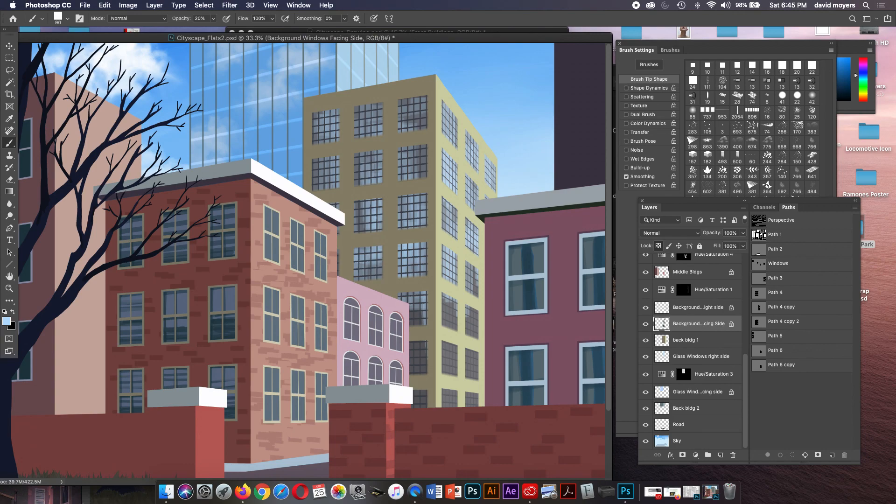
- Sample the dark grey of an unpainted lower window and tone down the reflections on the fourth- and fifth-row facing windows
alt+click(418, 357)
drag(411, 292, 410, 302)
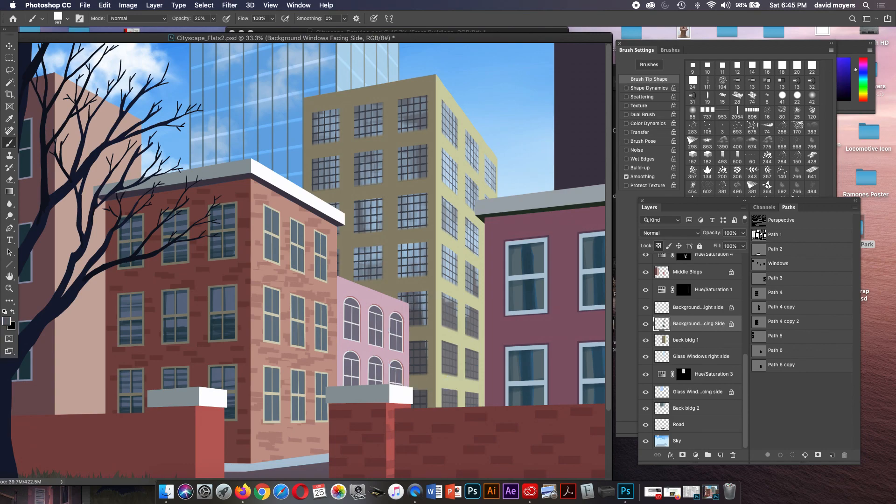
drag(405, 260, 405, 272)
drag(408, 252, 407, 271)
mouse_move(416, 247)
mouse_down()
mouse_move(416, 256)
mouse_move(376, 267)
mouse_up()
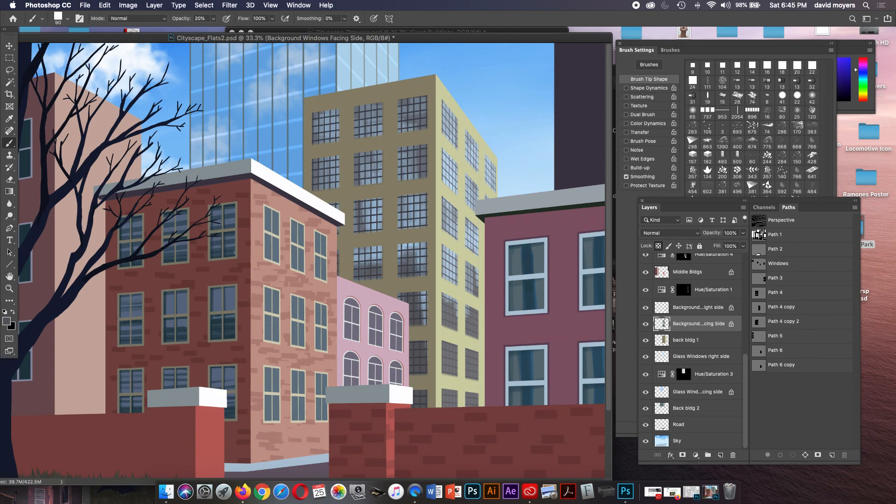
- Sample the muted blue from a fourth-row facing window and dab it onto the second-row windows
alt+click(377, 250)
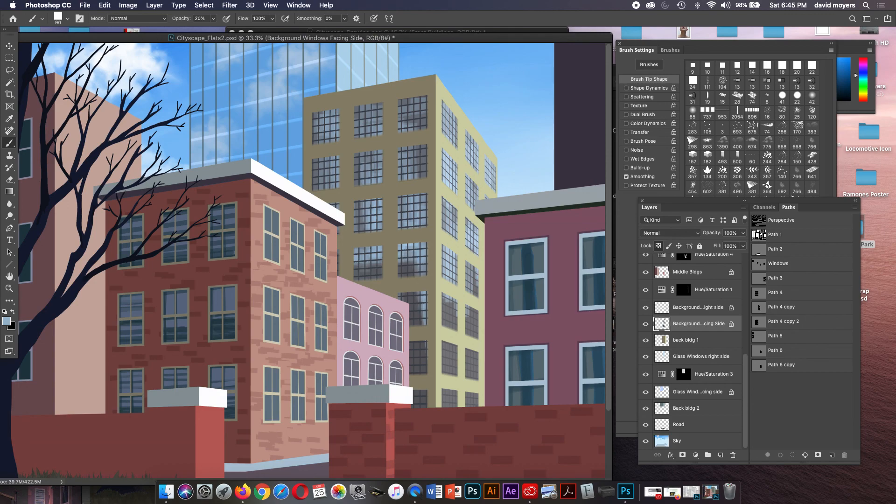
drag(365, 158, 366, 161)
drag(422, 152, 422, 160)
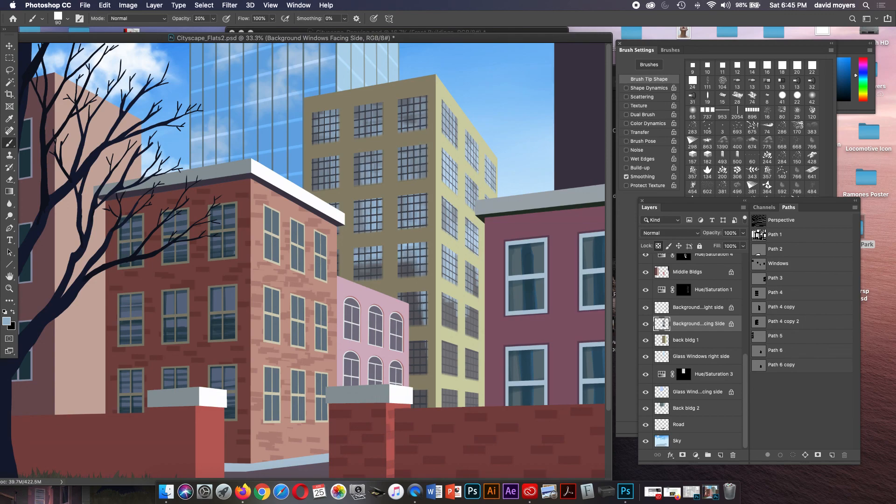
- Sample near-white from the cloud and brush pale highlights over the top two rows of facing windows
alt+click(139, 65)
mouse_move(334, 160)
mouse_down()
mouse_move(335, 177)
mouse_move(315, 180)
mouse_move(316, 170)
mouse_up()
drag(315, 136, 315, 115)
drag(314, 160, 315, 175)
drag(316, 120, 321, 124)
drag(365, 114, 364, 131)
mouse_move(355, 116)
mouse_down()
mouse_move(355, 133)
mouse_move(399, 128)
mouse_up()
drag(420, 147, 420, 170)
drag(421, 115, 422, 124)
drag(422, 149, 422, 156)
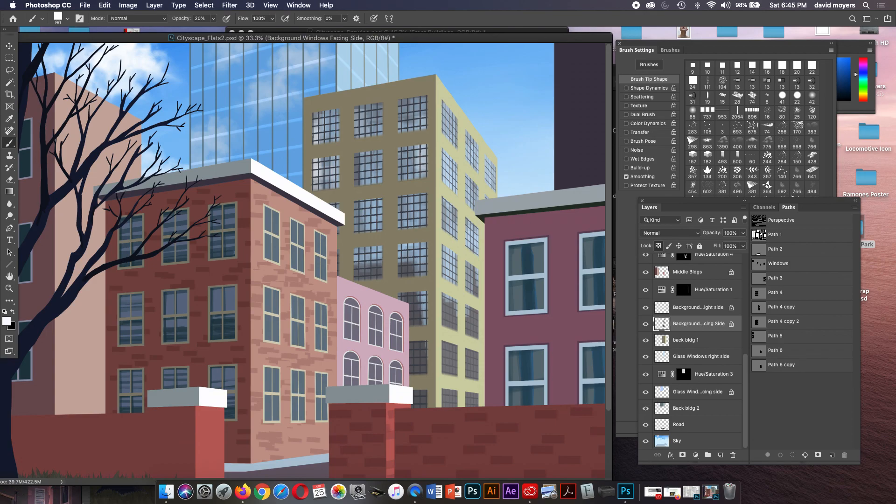
- Bring the finished Cityscape_Park.psd document forward to compare its window reflections with the current painting
key(super+equal)
key(super+equal)
key(super+equal)
key(super+equal)
key(super+equal)
key(super+equal)
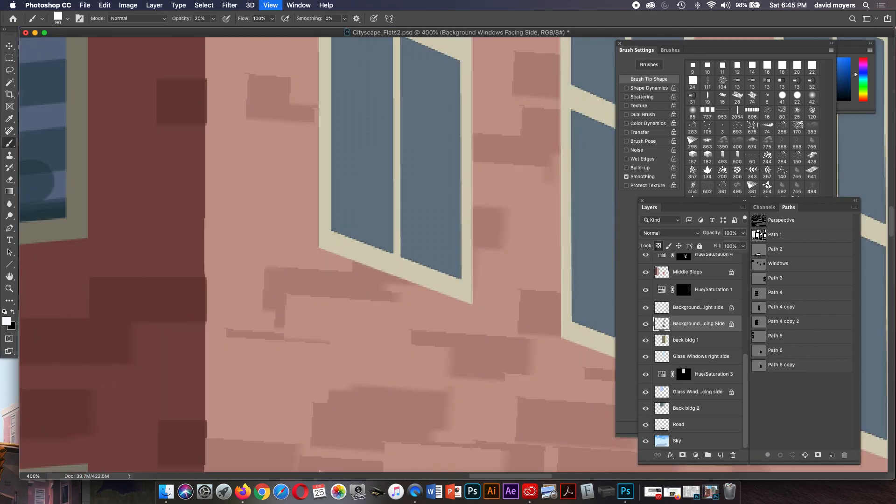
key(super+minus)
key(super+minus)
key(super+minus)
key(super+minus)
key(super+minus)
key(super+minus)
key(super+minus)
key(super+minus)
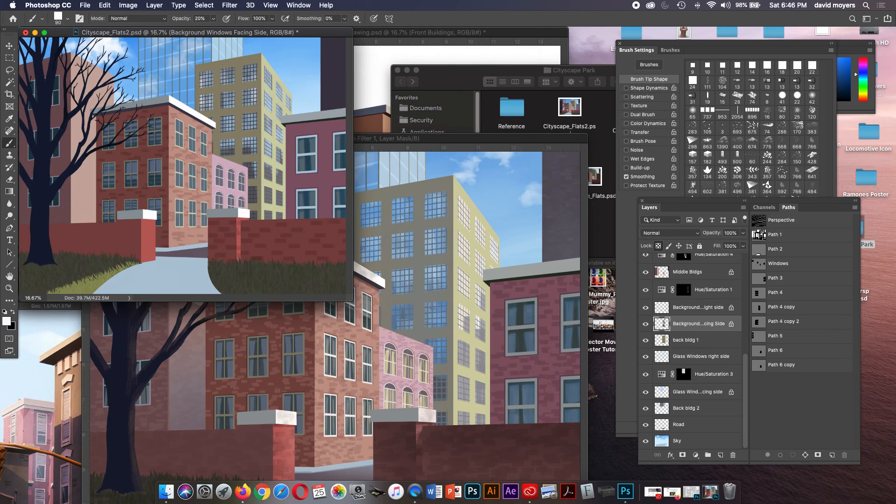
drag(467, 139, 487, 64)
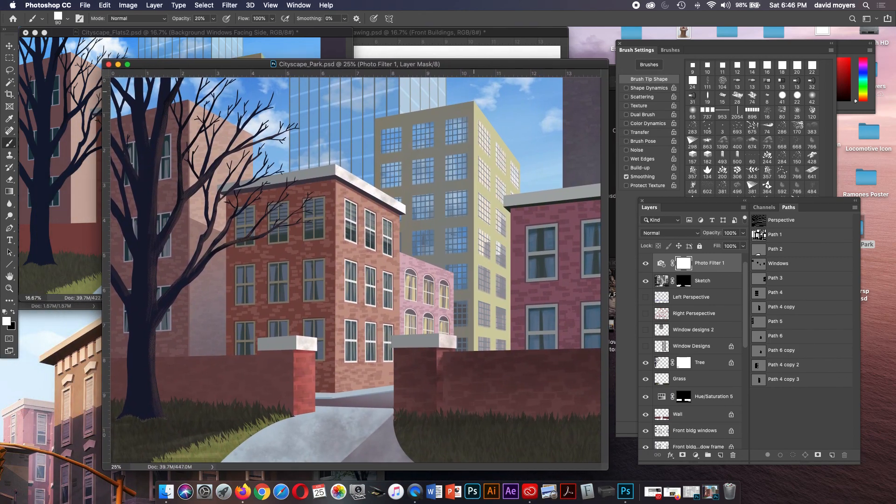